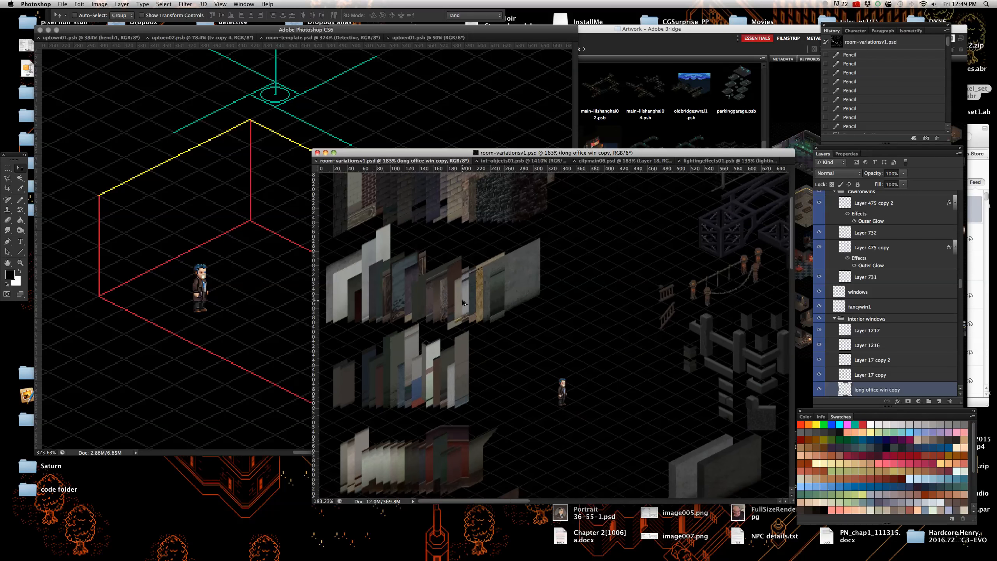
# - Shift the cracked concrete wall aside from the row of wall textures and return it to its place
pyautogui.scroll(-4, 456, 299)
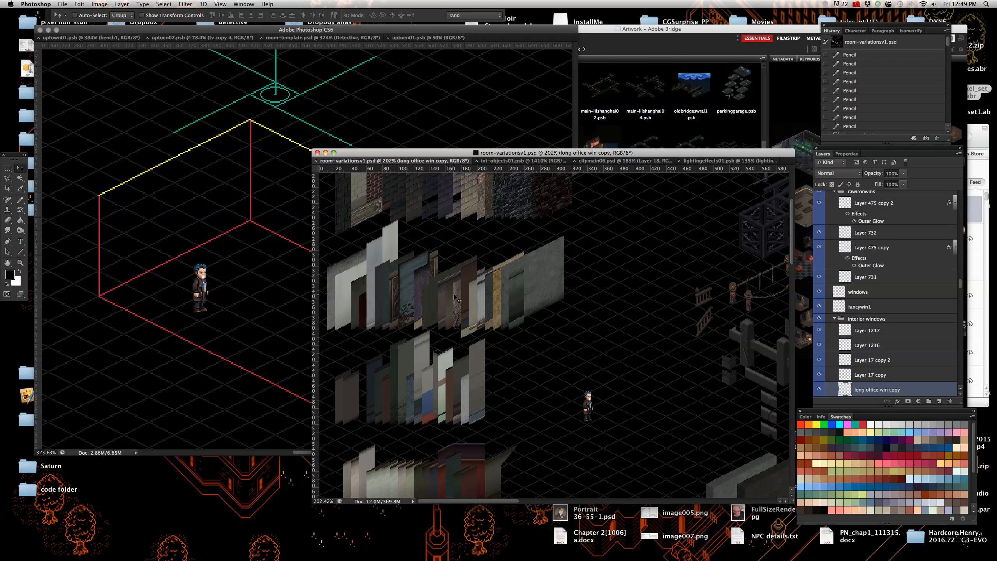
pyautogui.scroll(3, 490, 328)
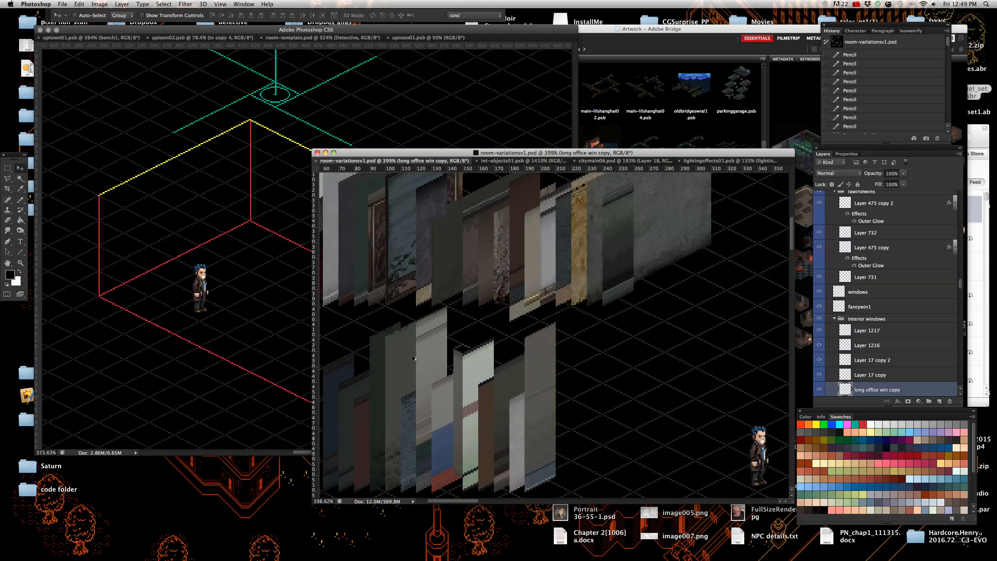
pyautogui.scroll(5, 574, 271)
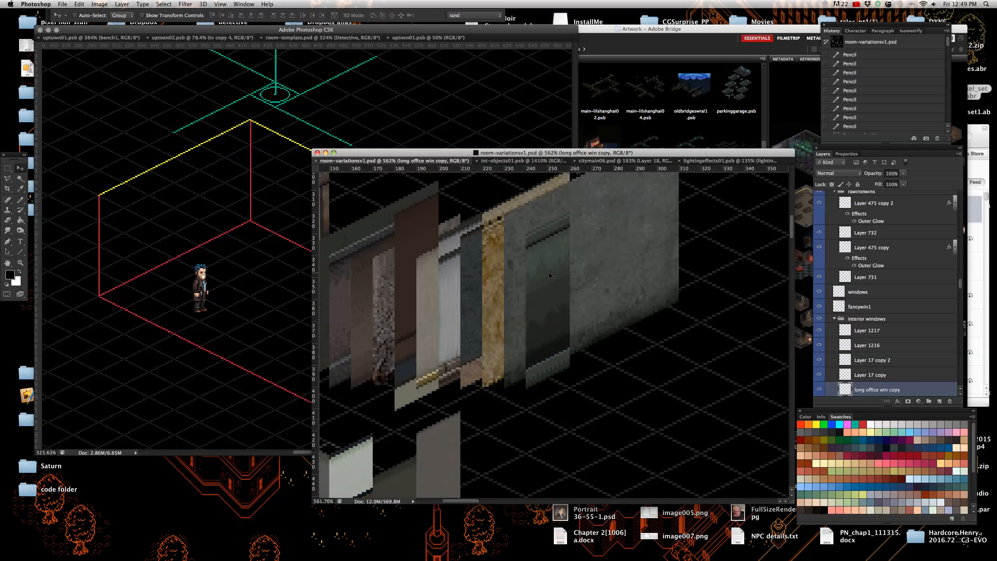
pyautogui.rightClick(604, 291)
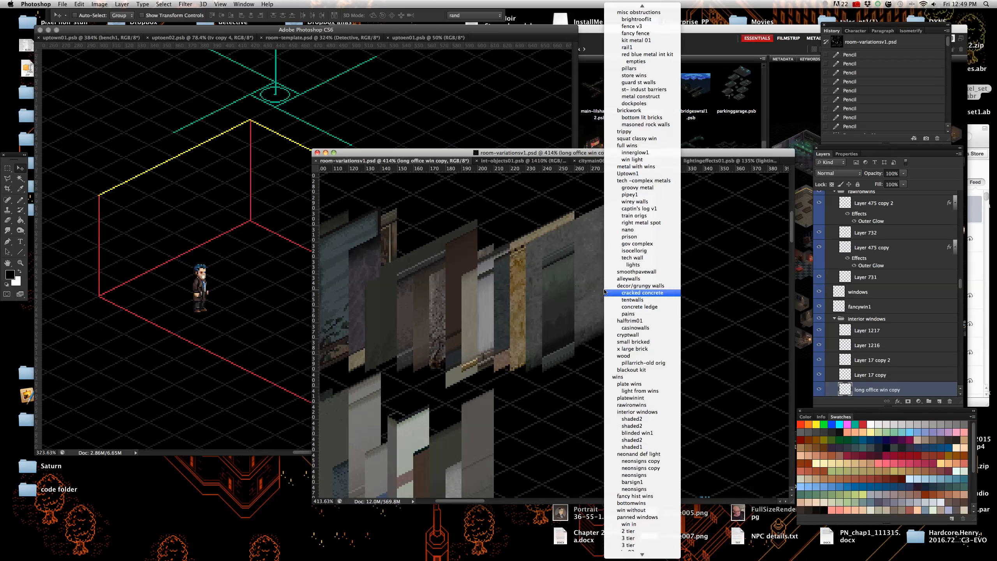
pyautogui.click(604, 291)
pyautogui.hotkey('shift', 'Right')
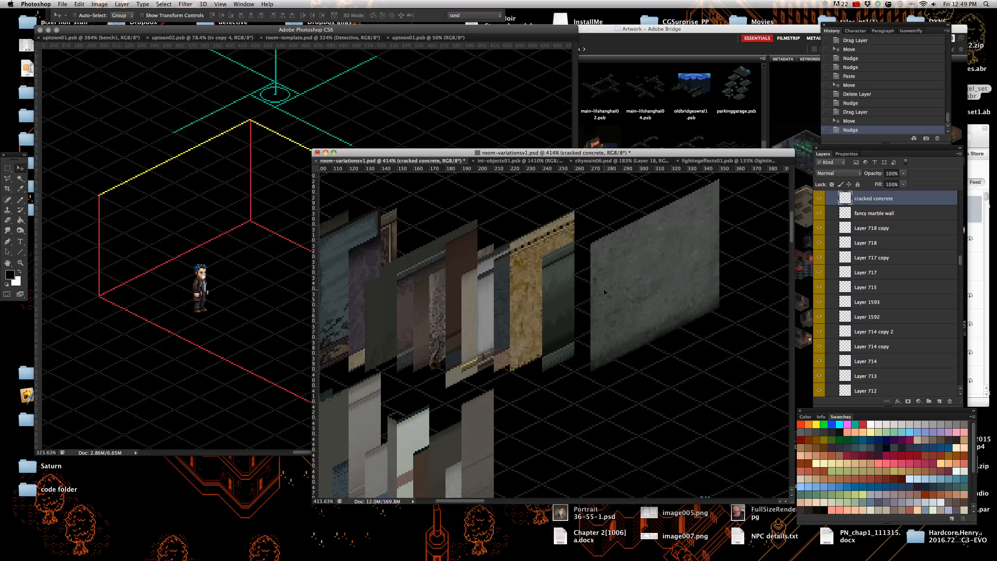
pyautogui.hotkey('shift', 'Left')
pyautogui.hotkey('shift', 'Left')
pyautogui.hotkey('shift', 'Left')
pyautogui.hotkey('shift', 'Left')
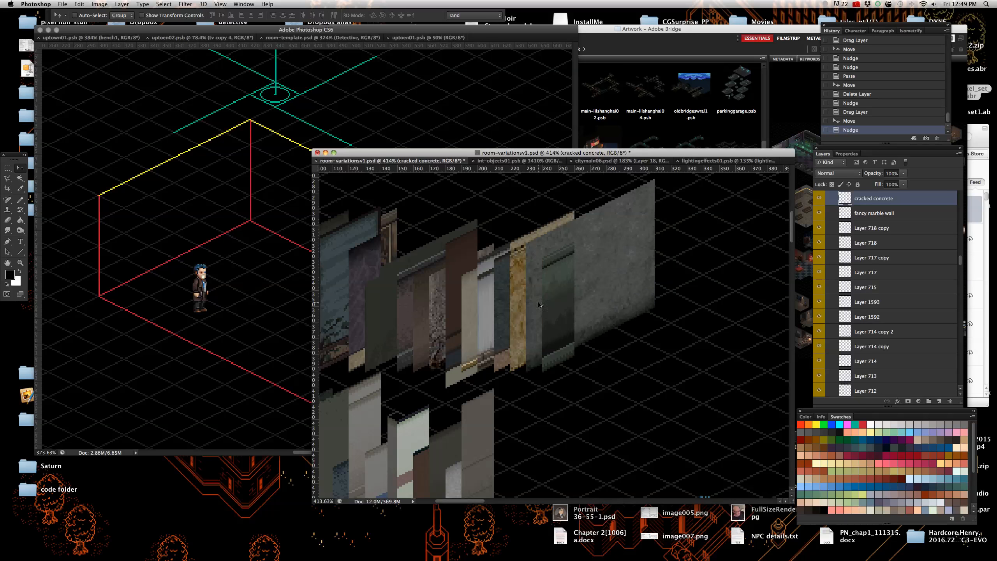
# - Look through the railings, props and floor tile swatches in the room-variationsv1.psd library
pyautogui.scroll(-3, 538, 304)
pyautogui.hscroll(15, 549, 298)
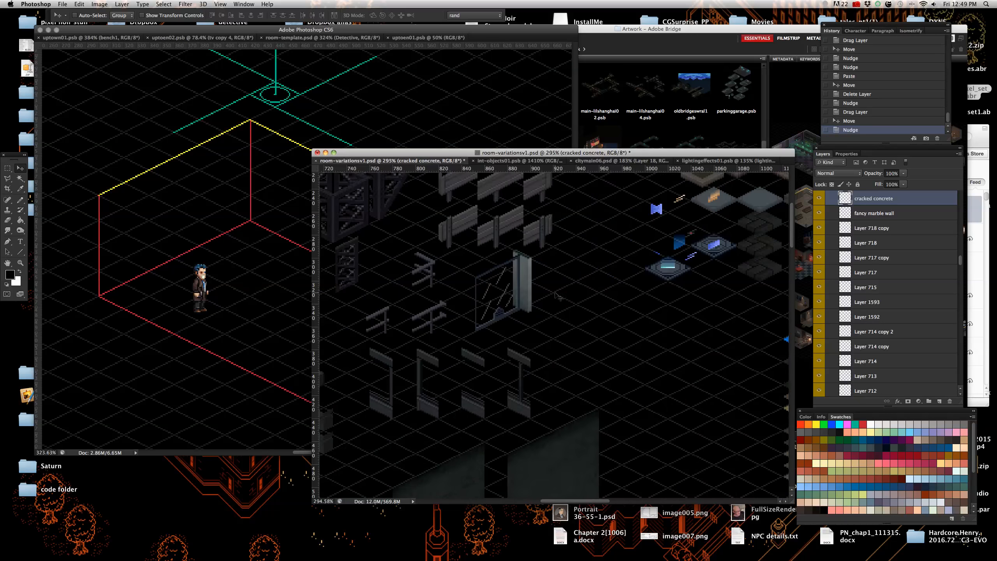
pyautogui.hscroll(15, 555, 299)
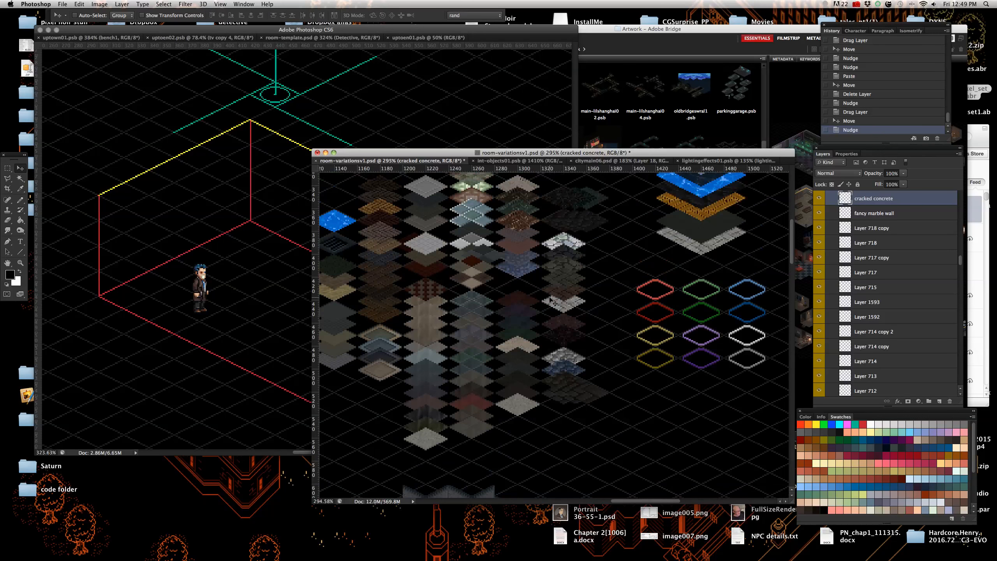
pyautogui.hscroll(-5, 564, 302)
pyautogui.scroll(3, 528, 306)
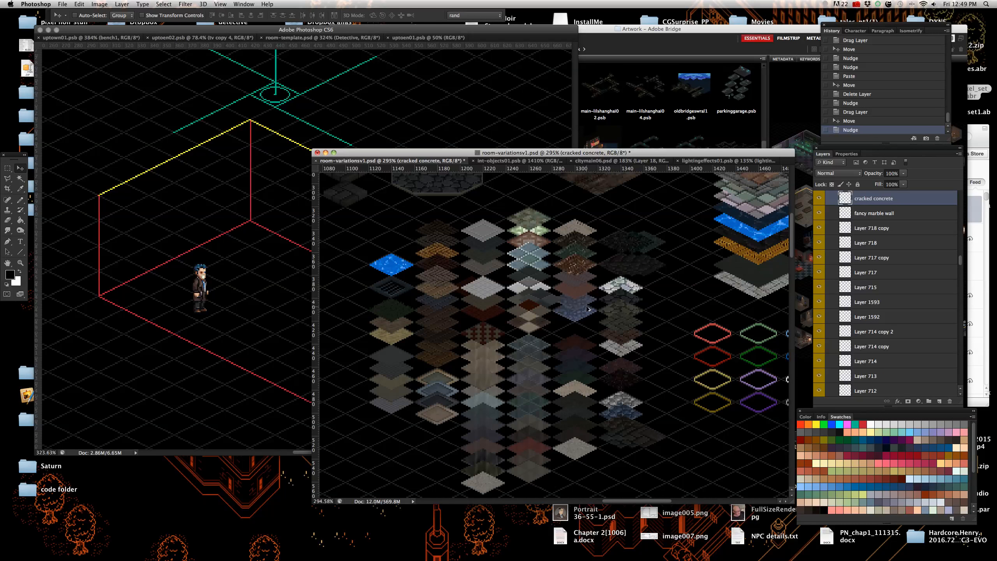
pyautogui.scroll(-1, 588, 309)
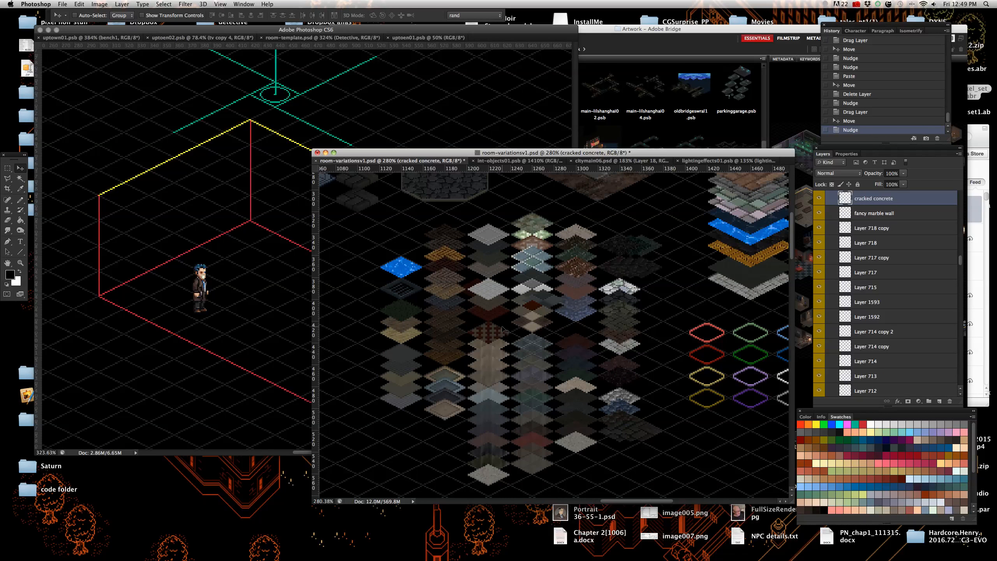
# - Switch to room-template.psd and examine the room outline, roofline, guide and isometric grid around the detective figure
pyautogui.click(238, 373)
pyautogui.scroll(-2, 323, 349)
pyautogui.scroll(5, 300, 356)
pyautogui.scroll(-3, 307, 337)
pyautogui.scroll(2, 322, 310)
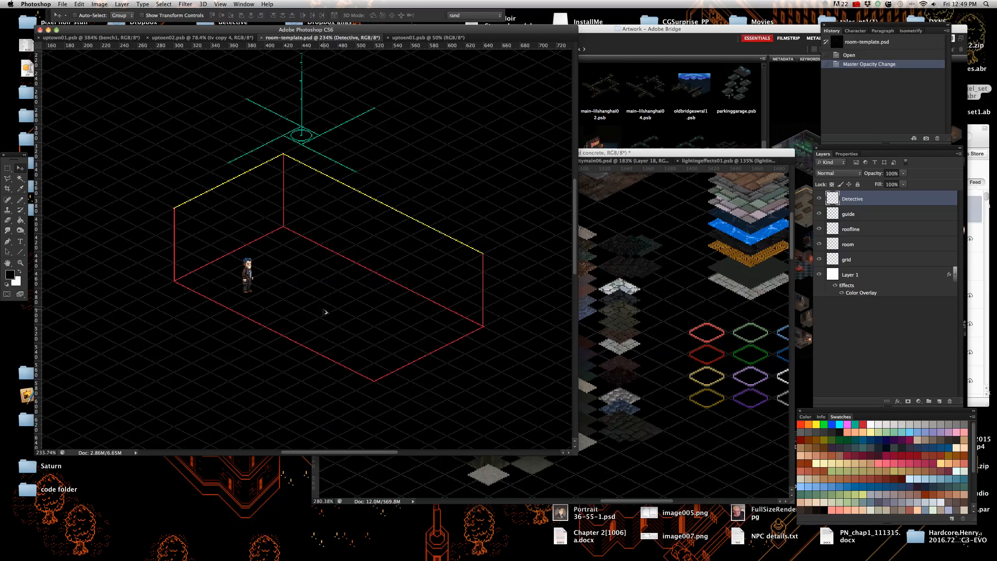
pyautogui.scroll(2, 243, 281)
pyautogui.scroll(-2, 241, 279)
pyautogui.scroll(1, 240, 281)
pyautogui.scroll(2, 231, 281)
pyautogui.scroll(-3, 249, 275)
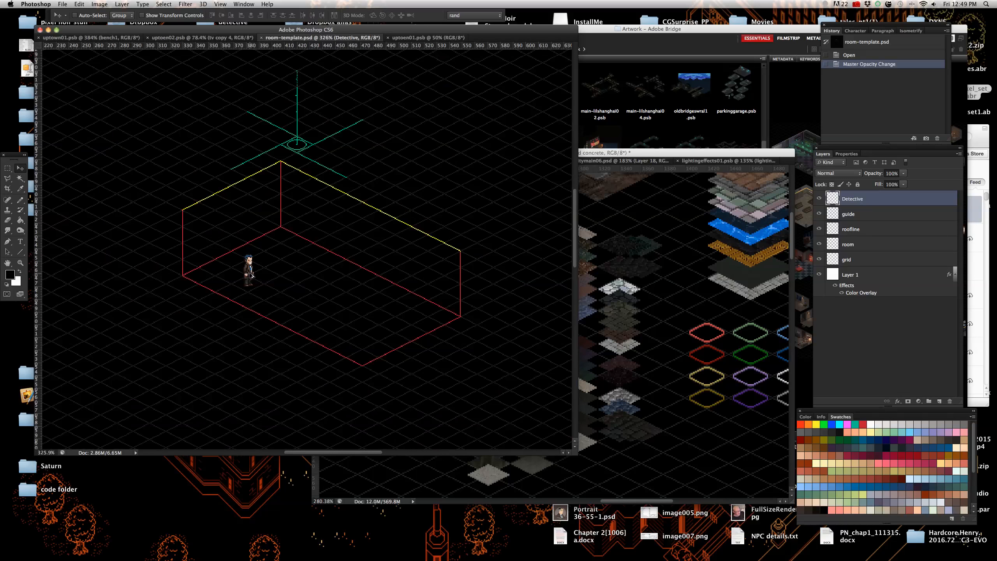
pyautogui.scroll(-3, 262, 280)
pyautogui.scroll(2, 261, 279)
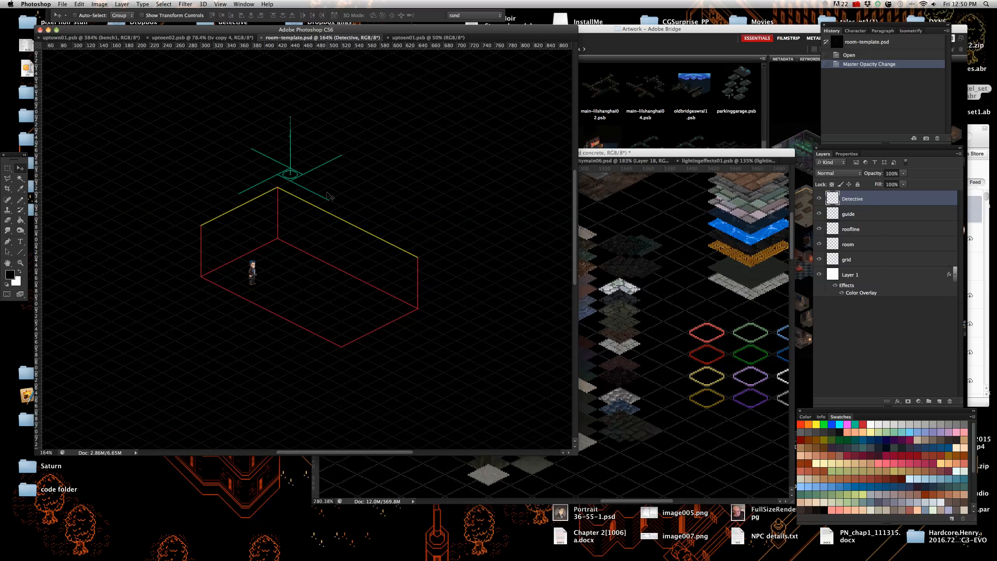
pyautogui.scroll(-2, 218, 316)
pyautogui.scroll(5, 187, 358)
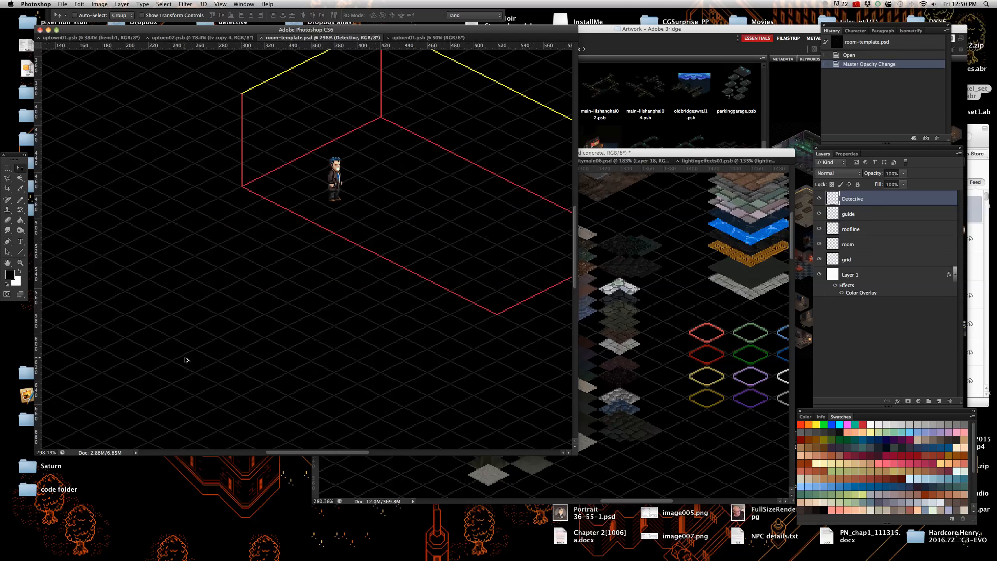
pyautogui.scroll(-2, 246, 311)
pyautogui.scroll(2, 334, 306)
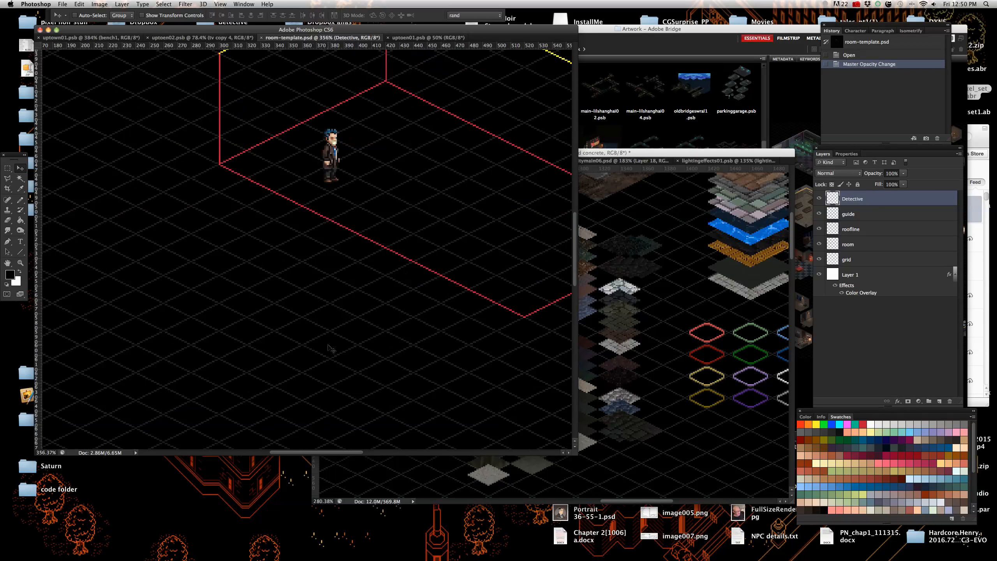
pyautogui.scroll(-1, 299, 313)
pyautogui.scroll(-2, 299, 312)
pyautogui.scroll(3, 412, 312)
pyautogui.scroll(-1, 411, 311)
pyautogui.scroll(1, 327, 306)
pyautogui.scroll(-3, 332, 300)
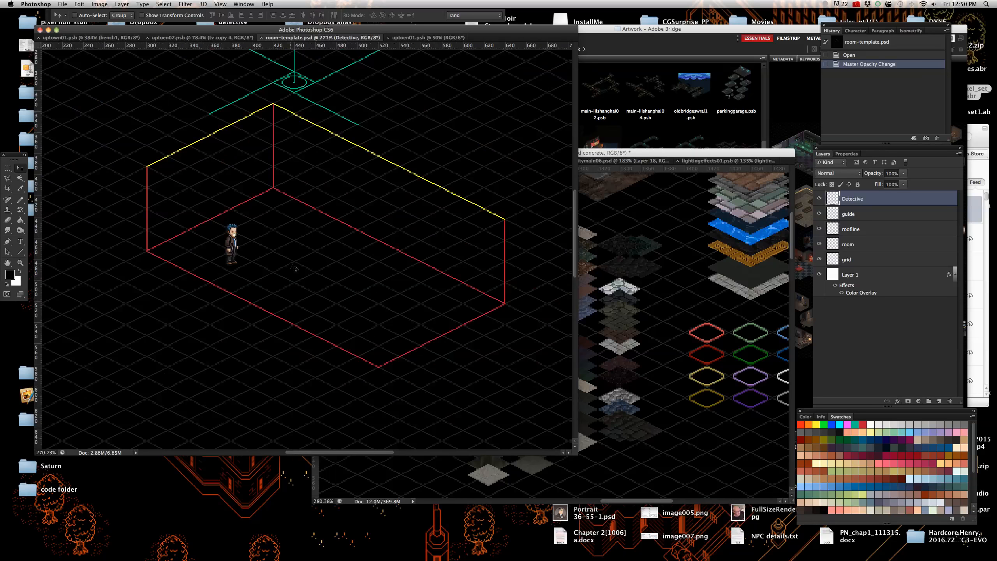
pyautogui.scroll(2, 294, 267)
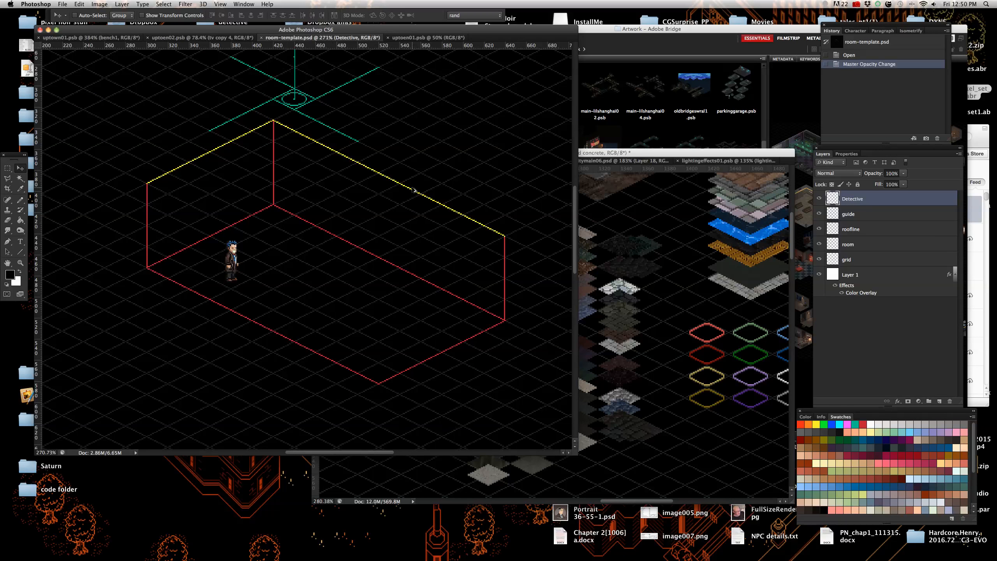
# - Select the yellow roofline layer and nudge it up and back to its original height
pyautogui.scroll(8, 415, 191)
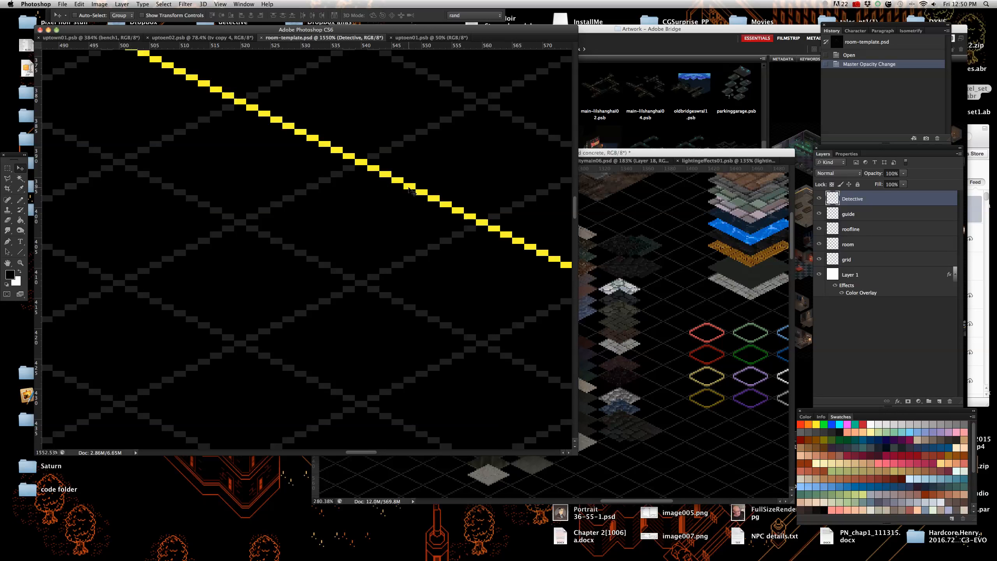
pyautogui.rightClick(411, 191)
pyautogui.click(426, 202)
pyautogui.scroll(-10, 333, 232)
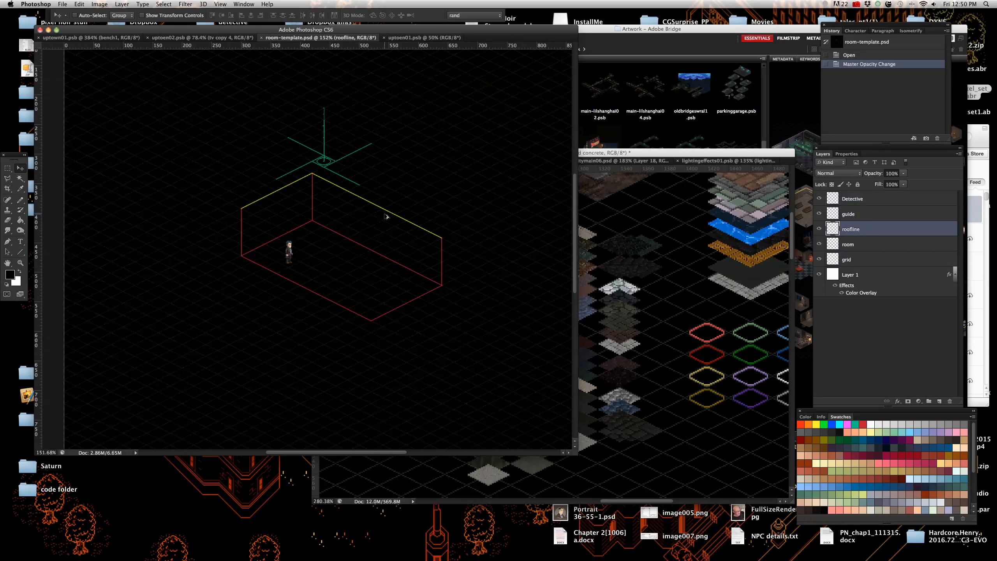
pyautogui.scroll(7, 333, 232)
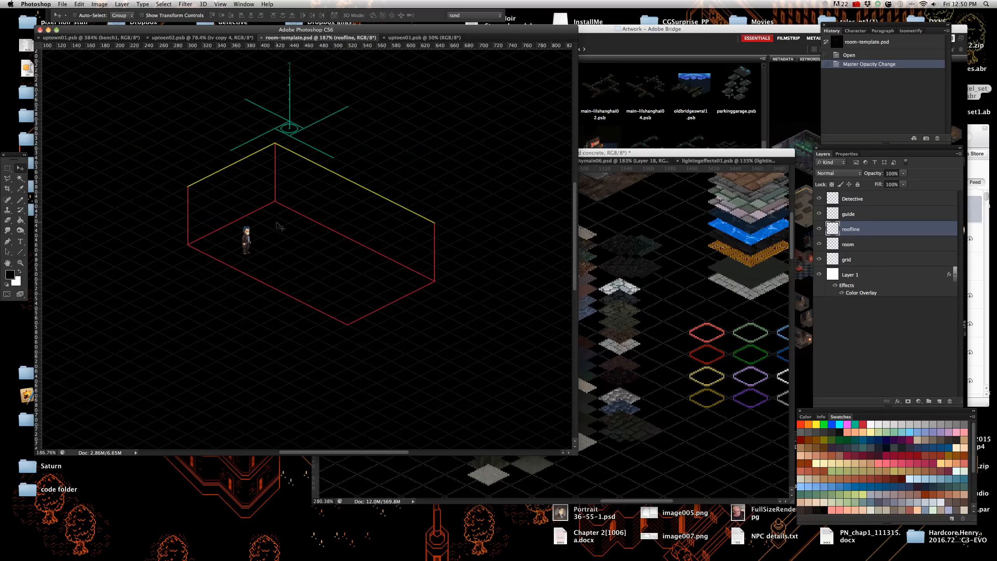
pyautogui.hotkey('shift', 'Up')
pyautogui.press('super+z')
pyautogui.press('super+z')
pyautogui.press('super+z')
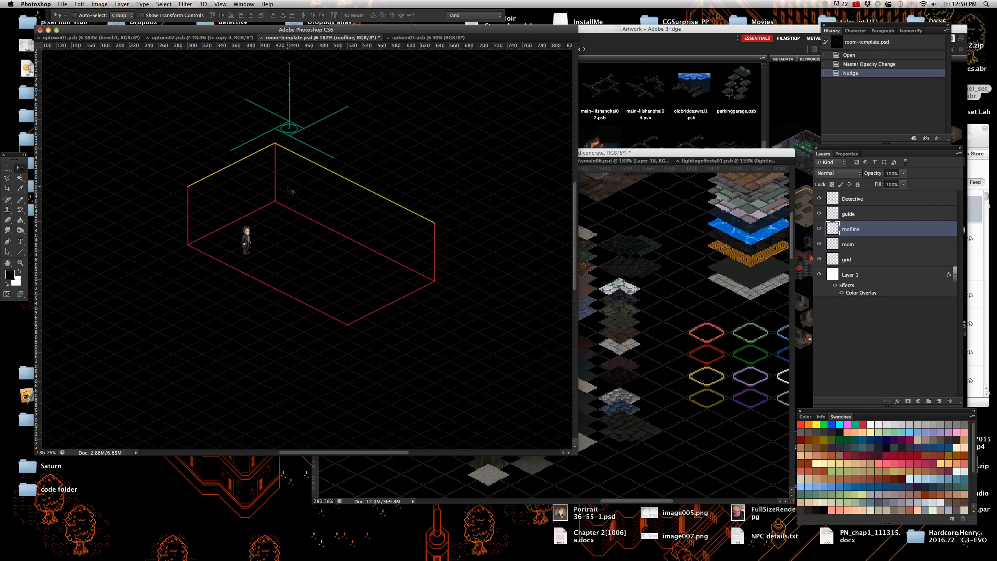
# - Select the green guide layer and nudge it straight down onto the room's floor
pyautogui.scroll(6, 289, 130)
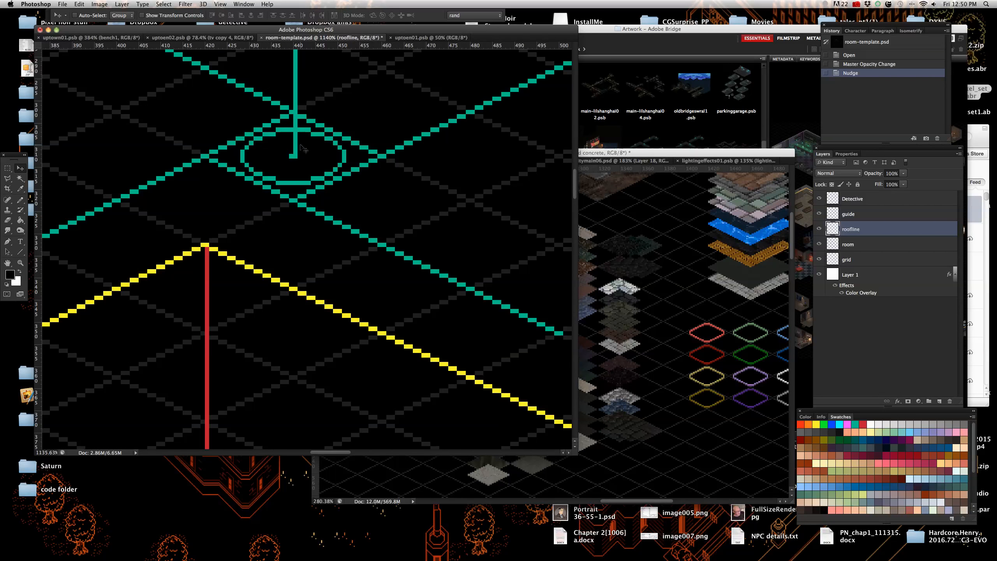
pyautogui.rightClick(295, 157)
pyautogui.click(312, 161)
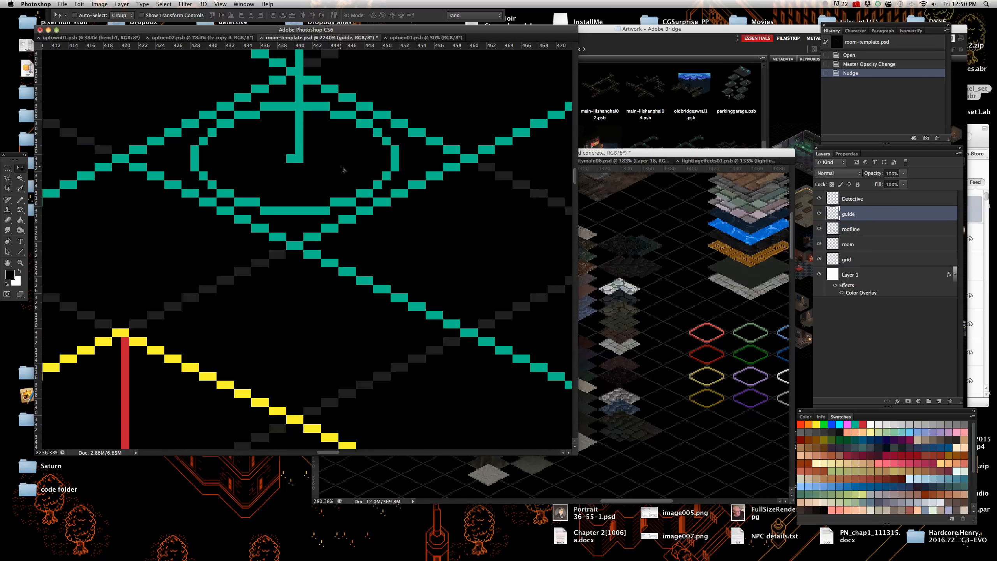
pyautogui.scroll(-5, 333, 196)
pyautogui.scroll(2, 333, 201)
pyautogui.hotkey('shift', 'Down')
pyautogui.hotkey('shift', 'Down')
pyautogui.hotkey('shift', 'Down')
pyautogui.hotkey('shift', 'Down')
pyautogui.hotkey('shift', 'Down')
pyautogui.hotkey('shift', 'Down')
pyautogui.hotkey('shift', 'Down')
pyautogui.hotkey('shift', 'Down')
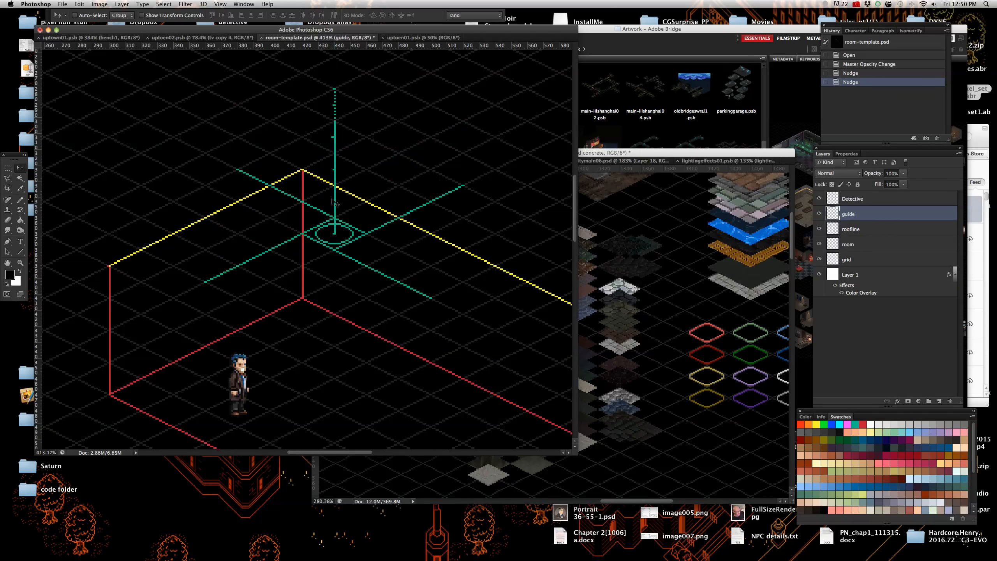
pyautogui.hotkey('shift', 'Down')
pyautogui.hotkey('shift', 'Down')
pyautogui.hotkey('shift', 'Down')
pyautogui.hotkey('shift', 'Down')
pyautogui.hotkey('shift', 'Down')
pyautogui.hotkey('shift', 'Down')
pyautogui.hotkey('shift', 'Down')
pyautogui.hotkey('shift', 'Down')
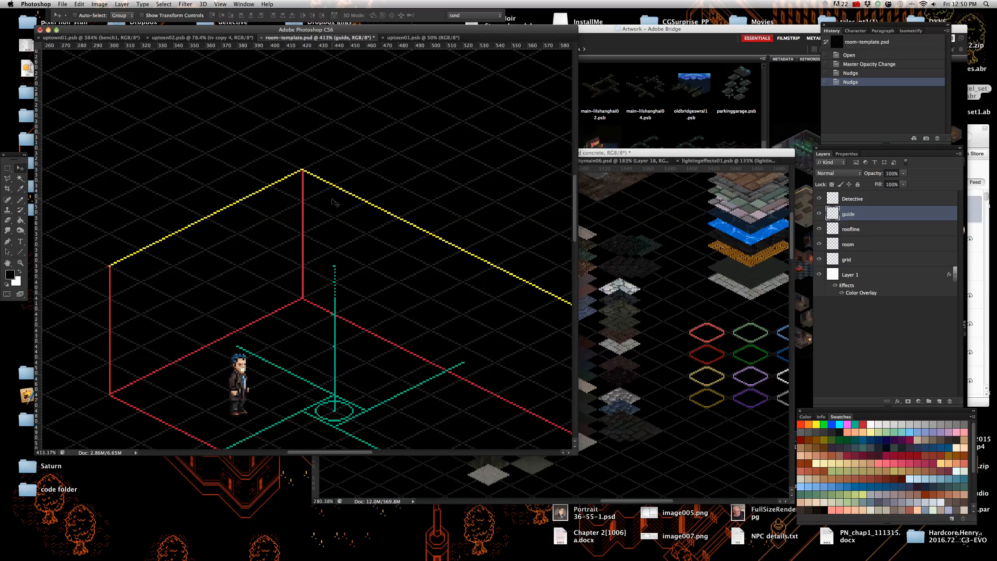
# - Nudge the green guide straight up until it sits above the roofline of the room
pyautogui.hotkey('shift', 'Up')
pyautogui.hotkey('shift', 'Up')
pyautogui.hotkey('shift', 'Up')
pyautogui.hotkey('shift', 'Up')
pyautogui.hotkey('shift', 'Up')
pyautogui.hotkey('shift', 'Up')
pyautogui.hotkey('shift', 'Up')
pyautogui.hotkey('shift', 'Up')
pyautogui.hotkey('shift', 'Up')
pyautogui.hotkey('shift', 'Up')
pyautogui.hotkey('shift', 'Up')
pyautogui.hotkey('shift', 'Up')
pyautogui.hotkey('shift', 'Up')
pyautogui.hotkey('shift', 'Up')
pyautogui.hotkey('shift', 'Up')
pyautogui.hotkey('shift', 'Up')
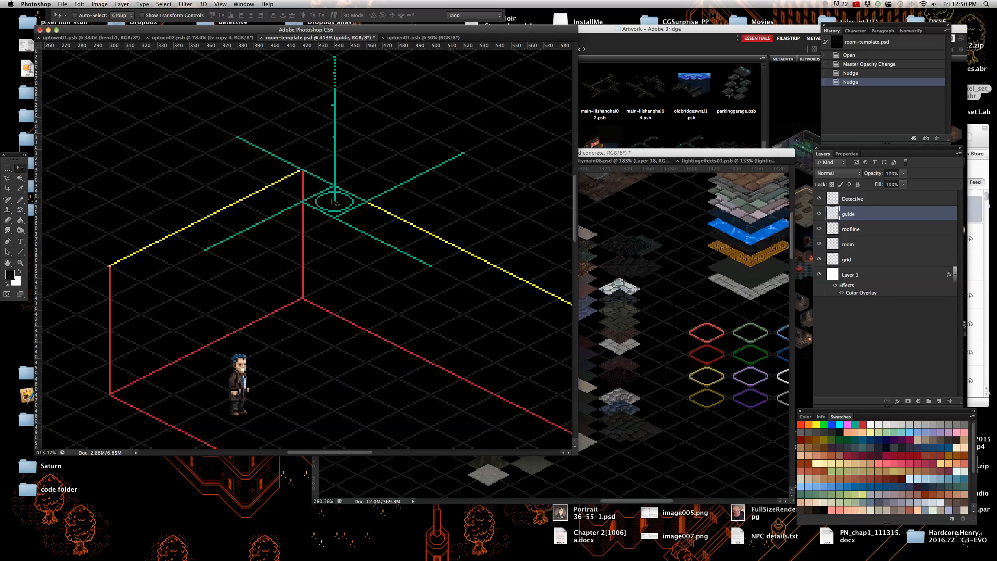
pyautogui.hotkey('shift', 'Up')
pyautogui.hotkey('shift', 'Up')
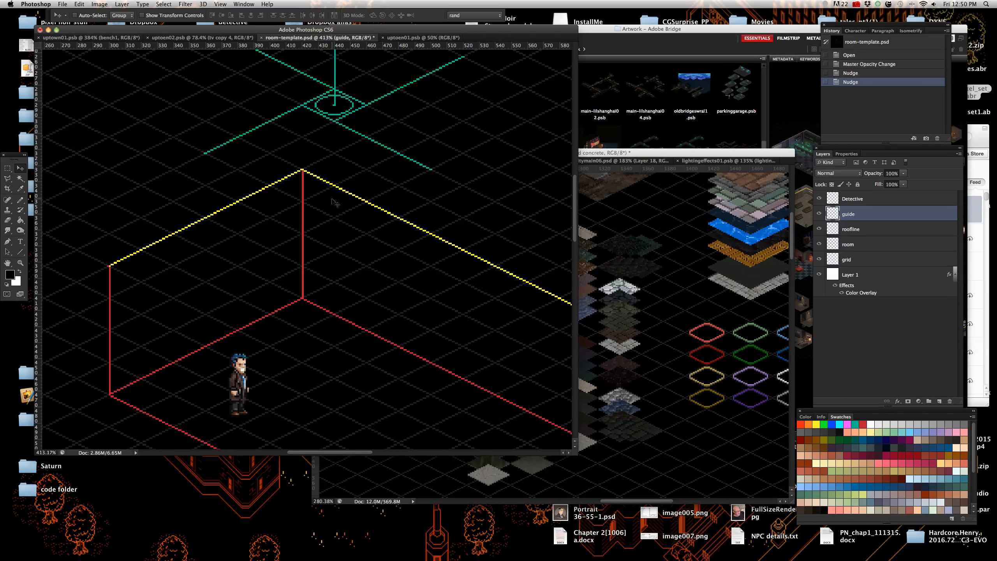
# - Select the Detective layer and move the figure out of the room, just beyond the left corner of the floor outline
pyautogui.scroll(-5, 333, 202)
pyautogui.scroll(4, 287, 294)
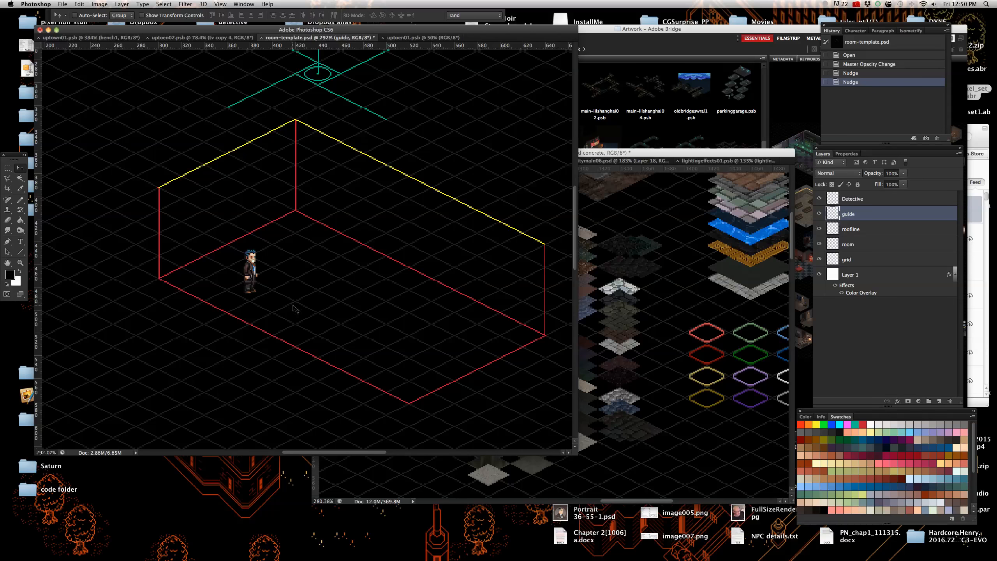
pyautogui.rightClick(255, 277)
pyautogui.click(255, 279)
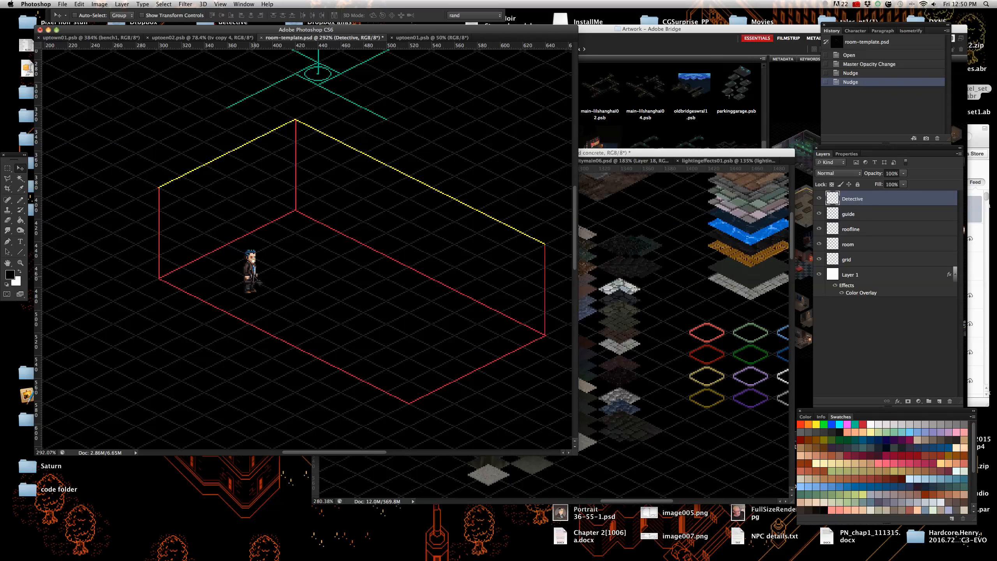
pyautogui.hotkey('shift', 'Left')
pyautogui.hotkey('shift', 'Left')
pyautogui.hotkey('shift', 'Left')
pyautogui.hotkey('shift', 'Left')
pyautogui.hotkey('shift', 'Left')
pyautogui.hotkey('shift', 'Left')
pyautogui.hotkey('shift', 'Left')
pyautogui.hotkey('shift', 'Left')
pyautogui.hotkey('shift', 'Left')
pyautogui.hotkey('shift', 'Left')
pyautogui.hotkey('shift', 'Left')
pyautogui.hotkey('shift', 'Left')
pyautogui.hotkey('shift', 'Down')
pyautogui.hotkey('shift', 'Down')
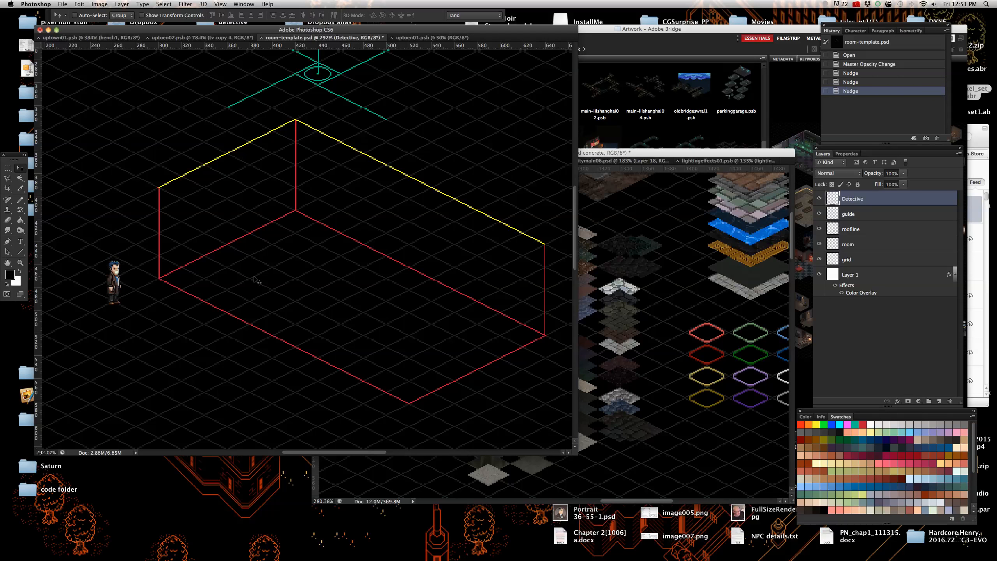
pyautogui.press('Up')
pyautogui.press('Up')
pyautogui.press('Up')
# - Return to room-variationsv1.psd and examine the floor tile swatches for one to use in the room
pyautogui.click(632, 271)
pyautogui.scroll(-3, 494, 371)
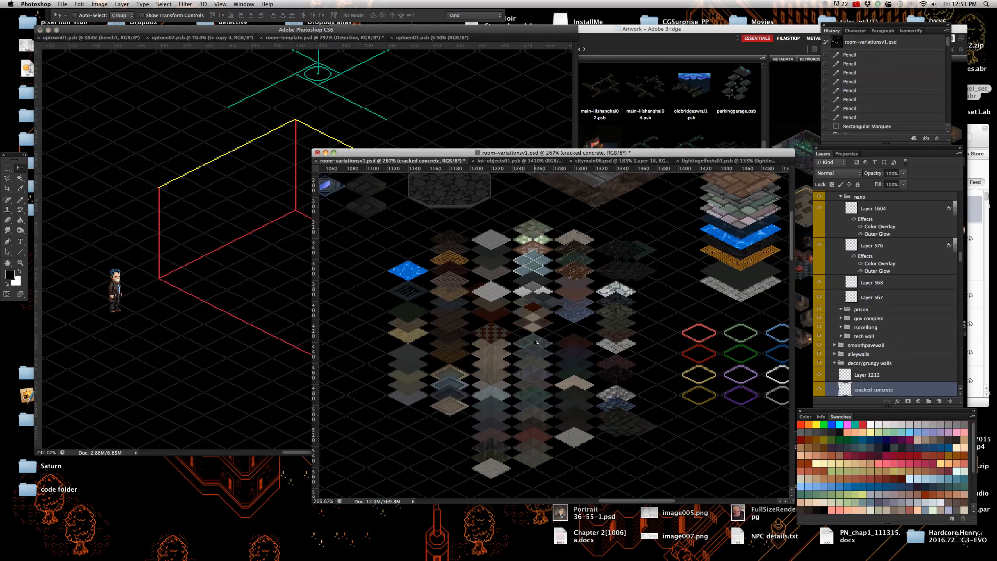
pyautogui.scroll(-3, 493, 371)
pyautogui.scroll(-2, 510, 367)
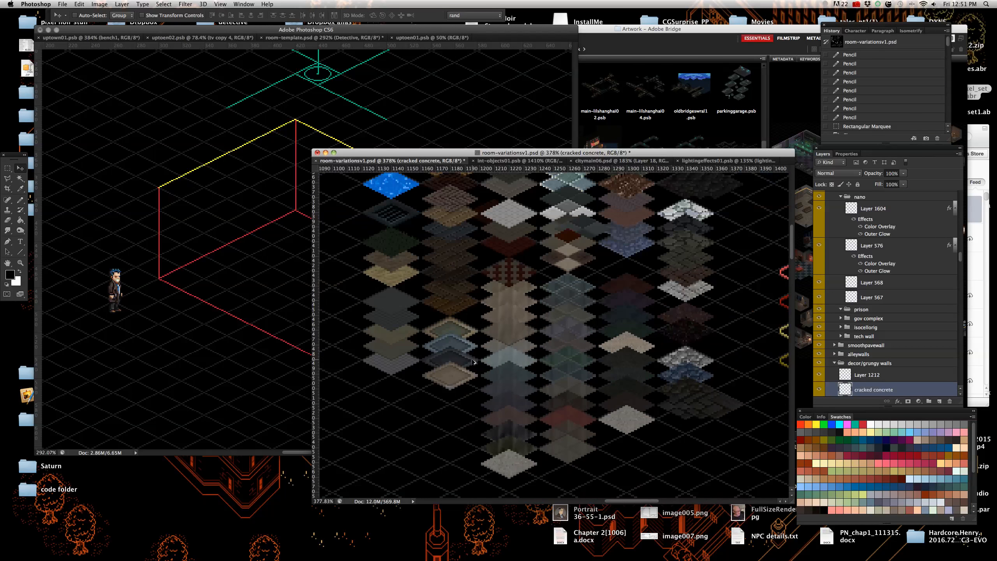
pyautogui.scroll(3, 514, 366)
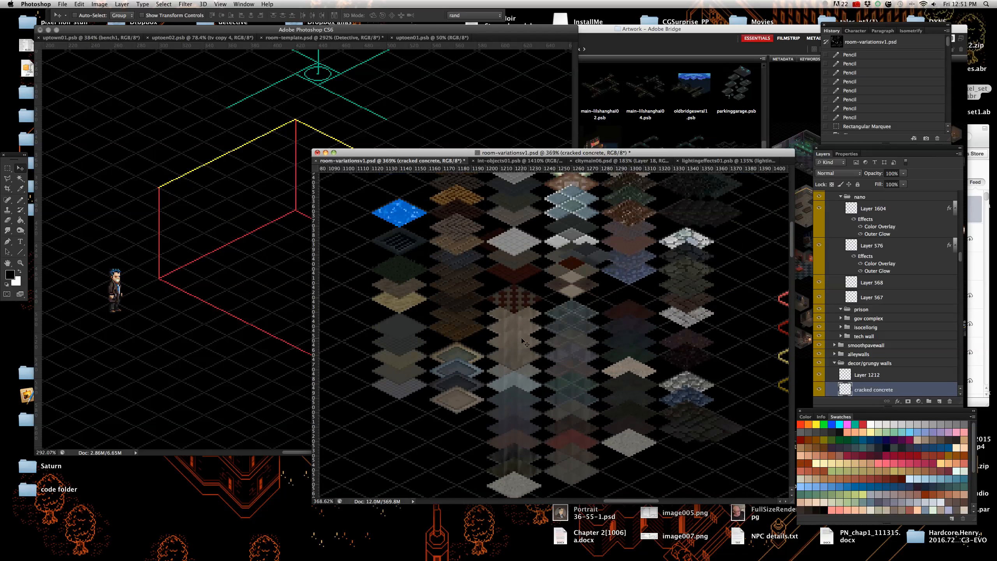
pyautogui.scroll(-2, 518, 341)
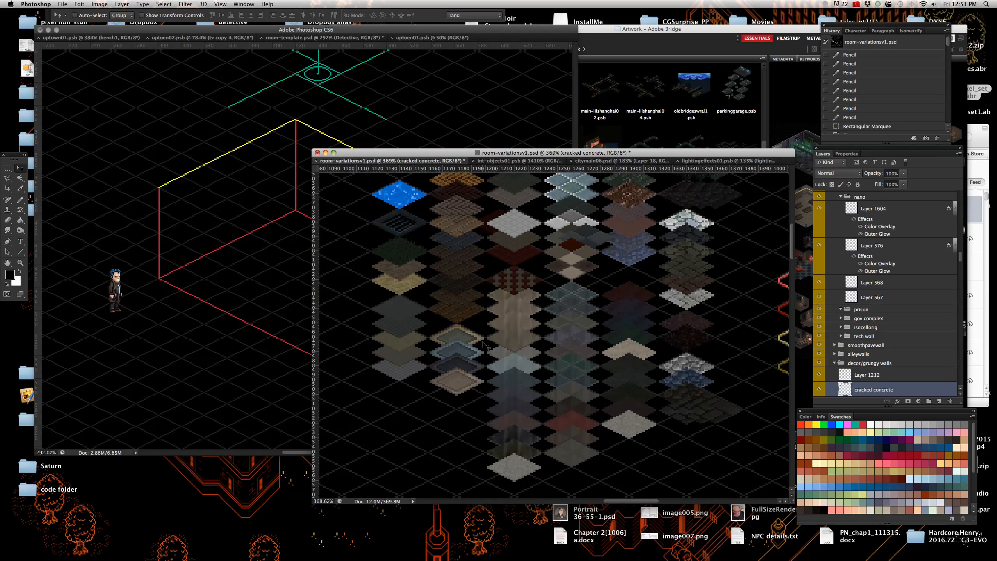
pyautogui.scroll(1, 470, 340)
pyautogui.scroll(1, 467, 334)
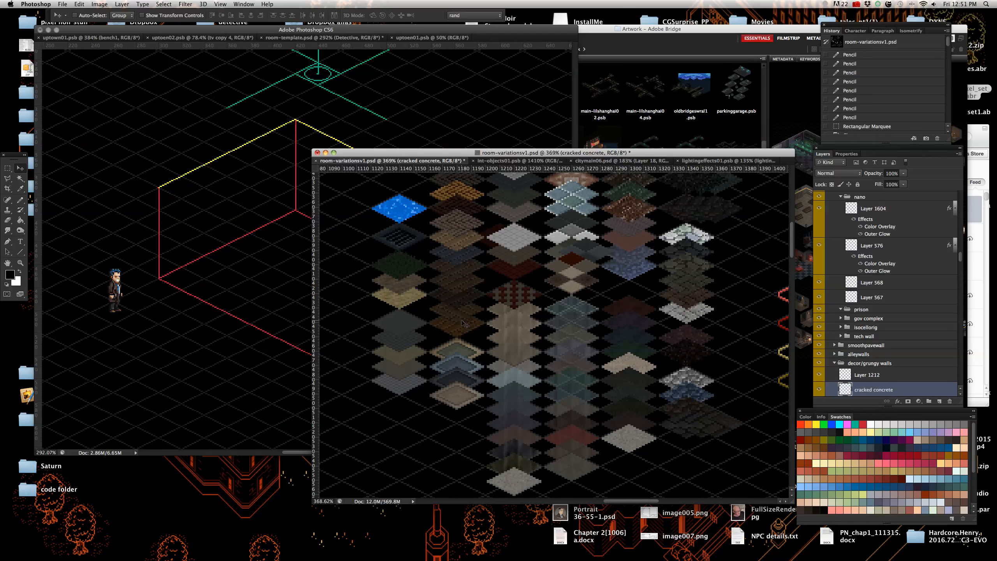
# - Copy the pale blue-grey floor tile layer from room-variationsv1.psd into room-template.psd, placing it near the left of the floor outline
pyautogui.scroll(-3, 510, 351)
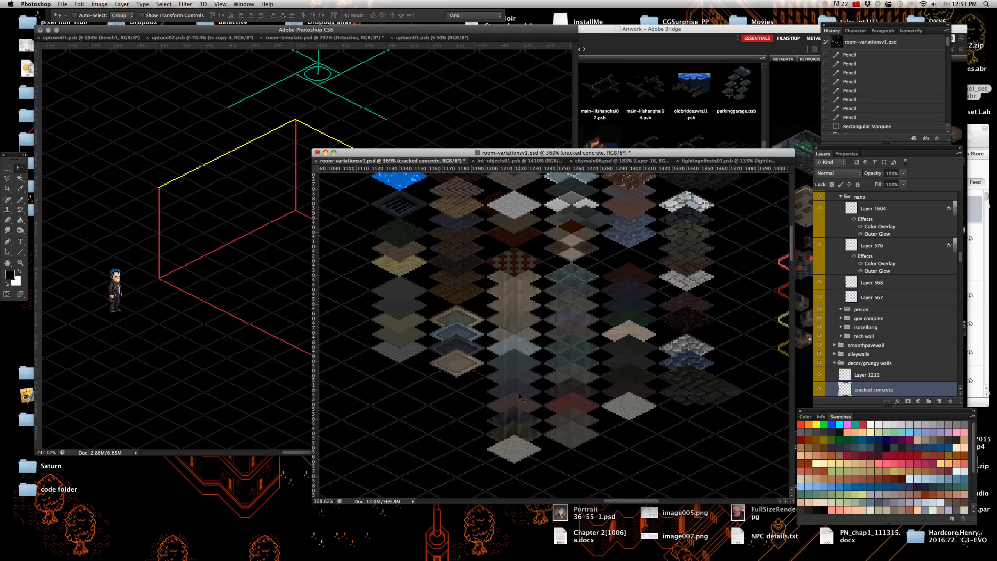
pyautogui.rightClick(527, 348)
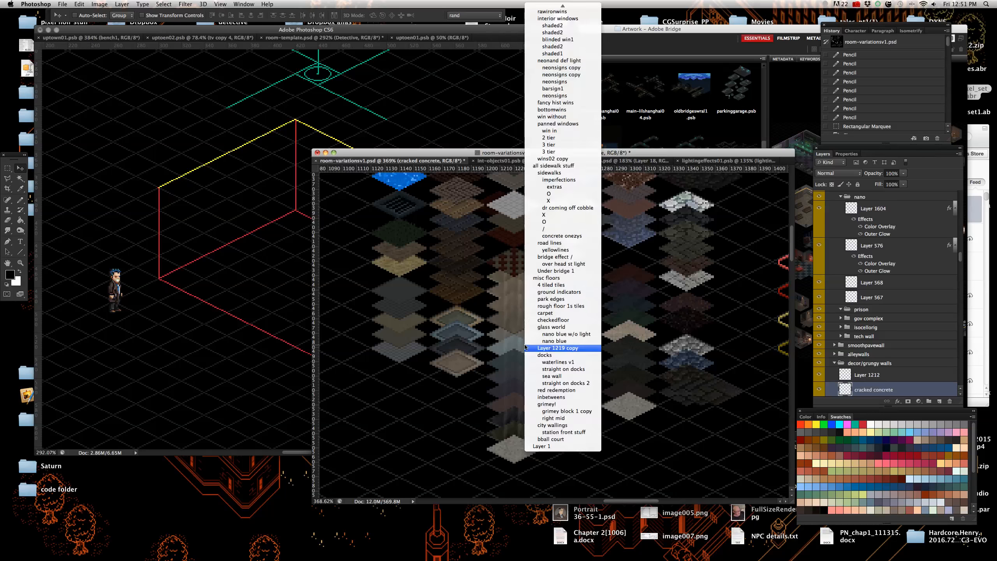
pyautogui.click(550, 349)
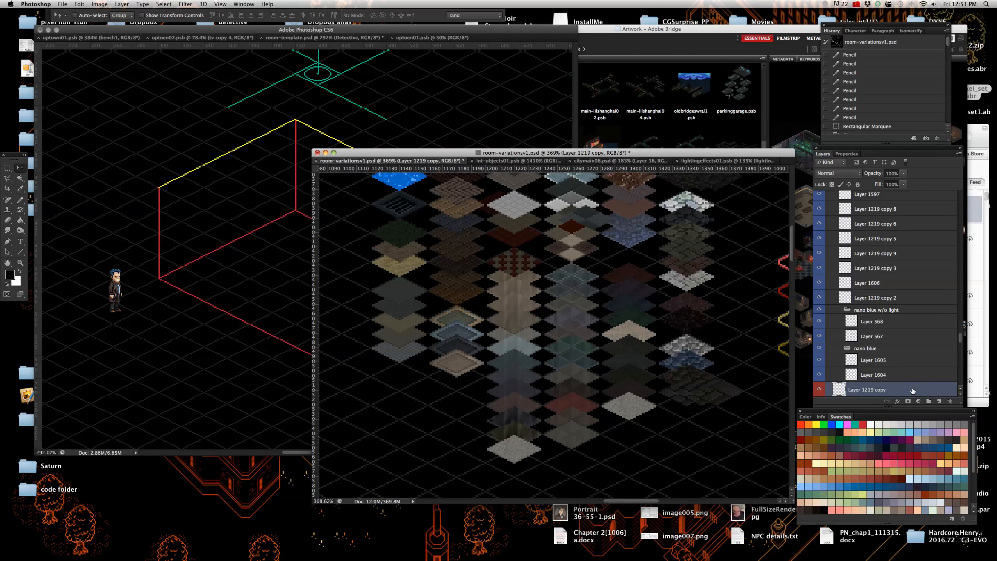
pyautogui.moveTo(912, 392); pyautogui.dragTo(229, 293)
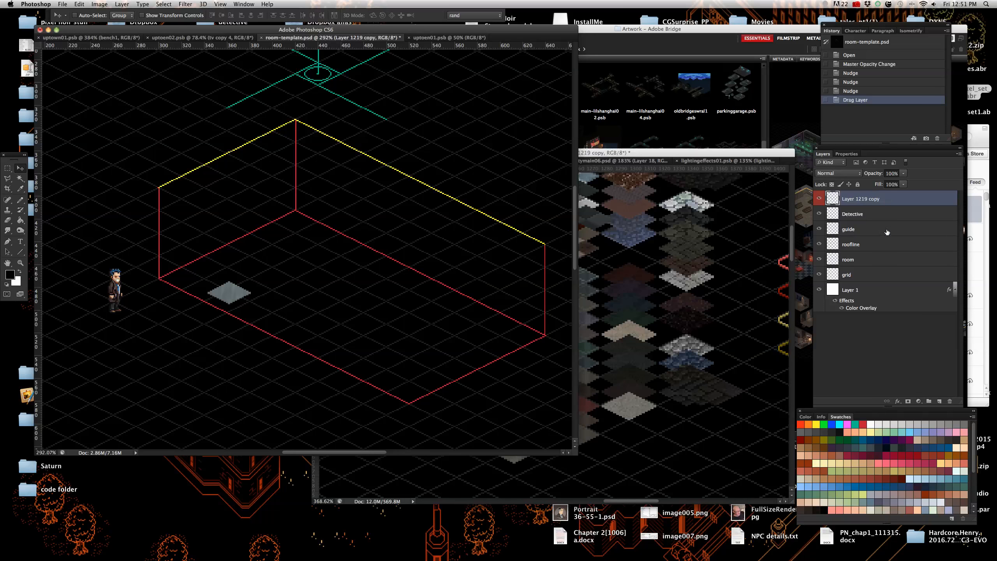
pyautogui.click(884, 279)
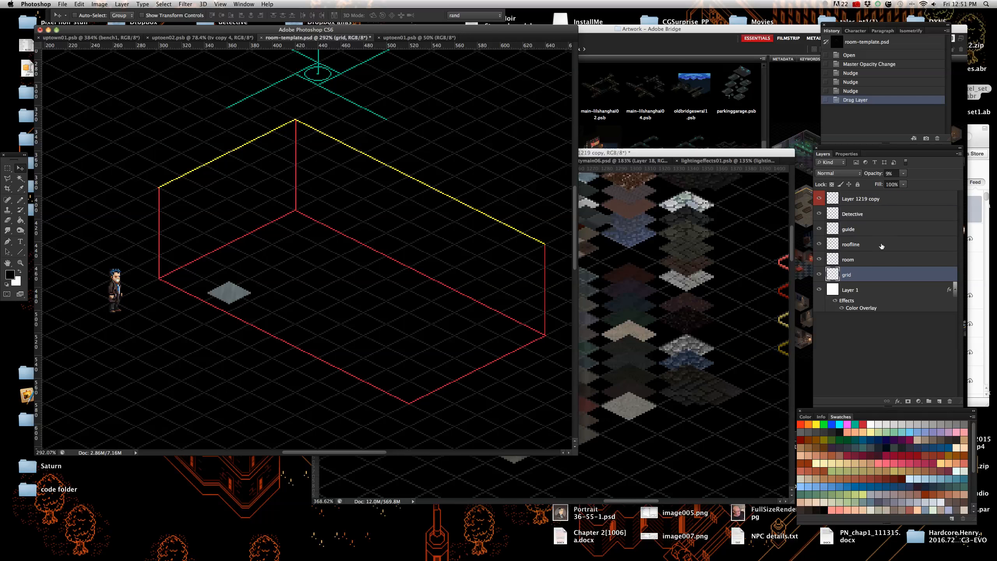
pyautogui.keyDown('shift'); pyautogui.click(881, 246); pyautogui.keyUp('shift')
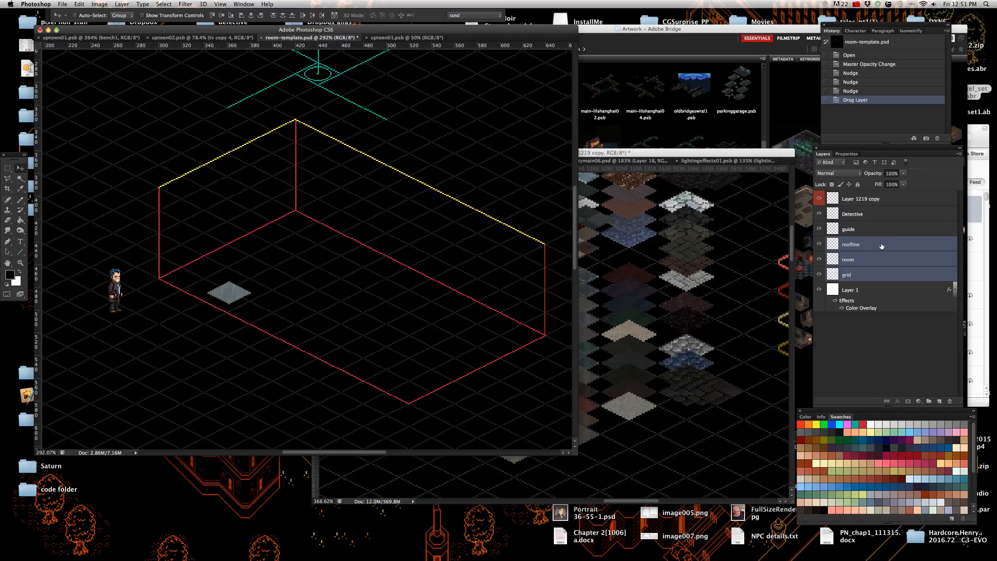
pyautogui.press('Delete')
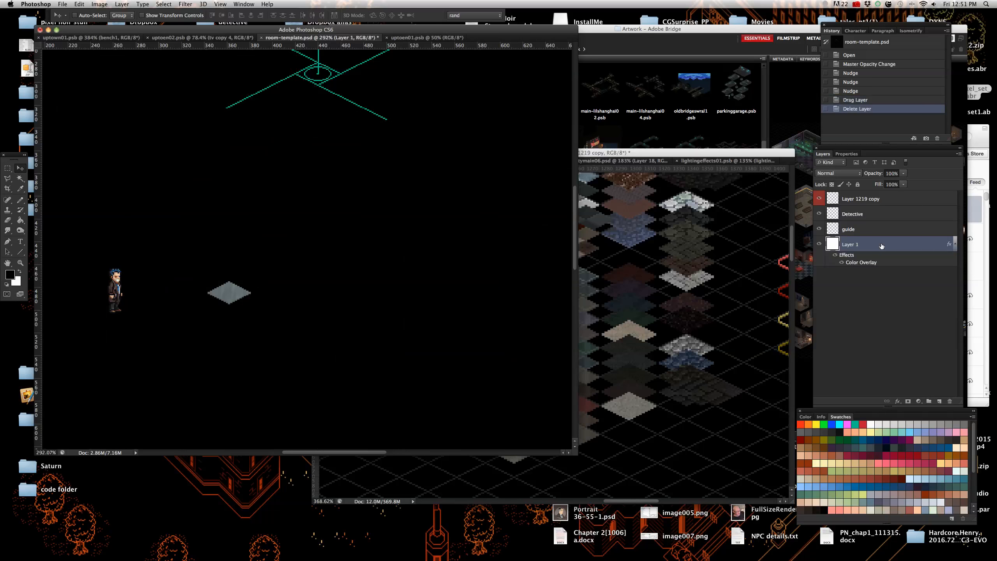
pyautogui.click(883, 206)
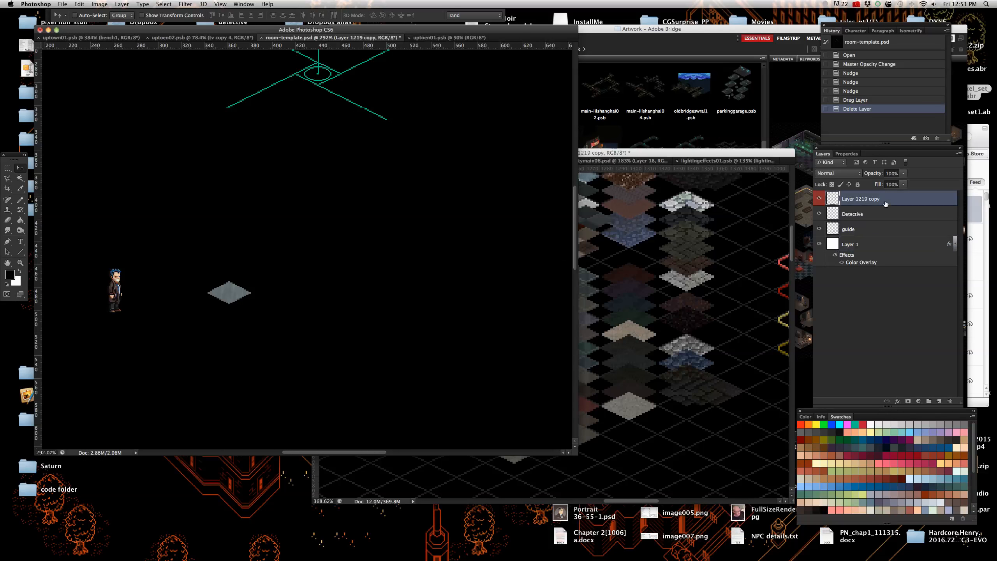
pyautogui.moveTo(886, 201); pyautogui.dragTo(888, 223)
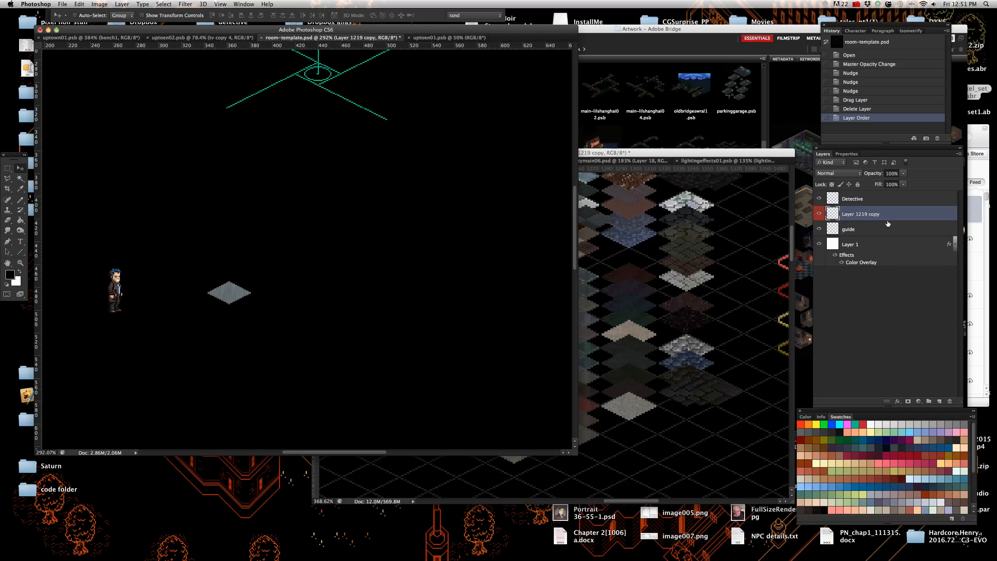
pyautogui.scroll(2, 208, 306)
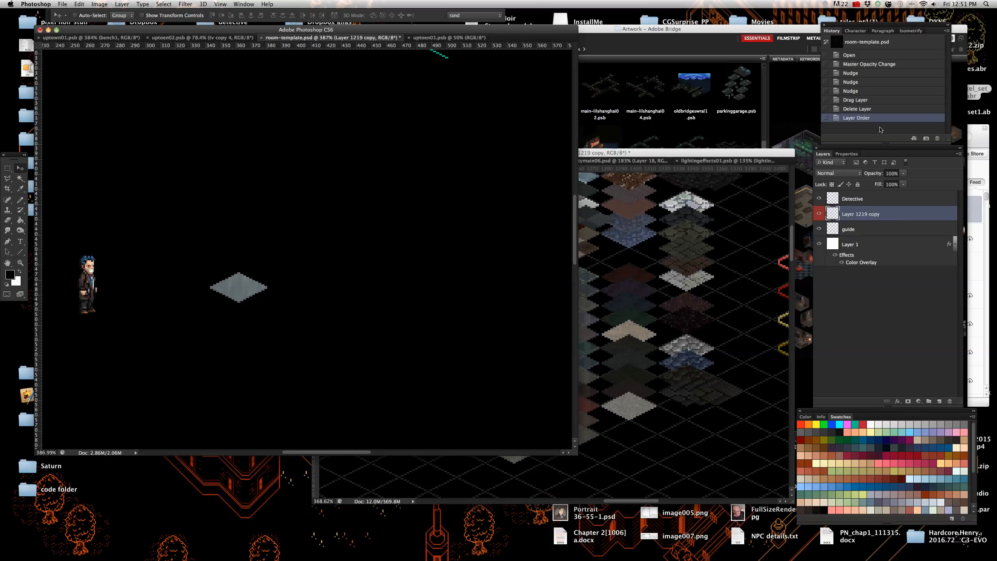
pyautogui.click(878, 110)
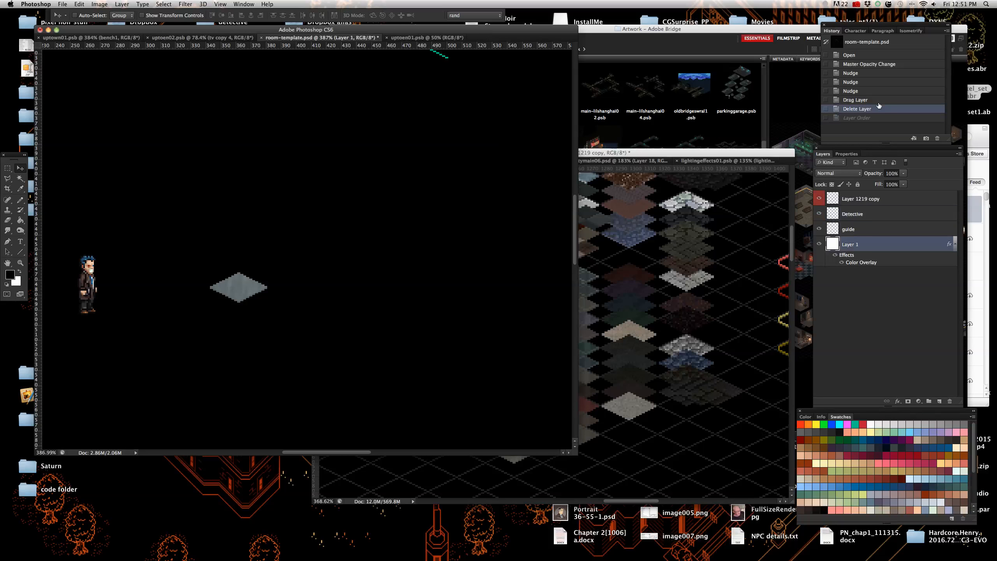
pyautogui.click(878, 100)
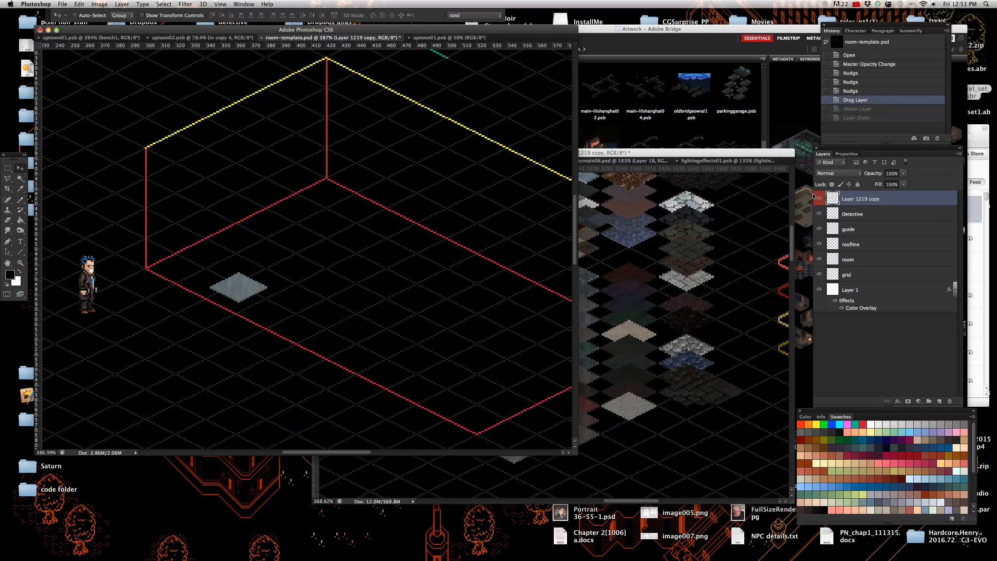
# - Delete the guide, roofline and room layers, keeping the grid layer
pyautogui.click(864, 261)
pyautogui.keyDown('shift'); pyautogui.click(871, 232); pyautogui.keyUp('shift')
pyautogui.press('Delete')
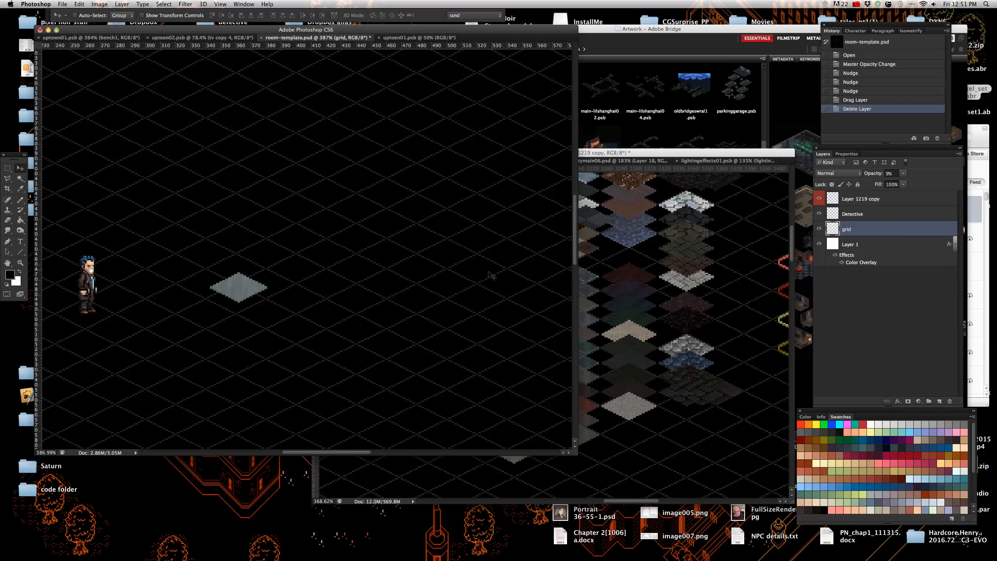
# - Select the floor tile layer and nudge it 8 px down and 2 px left so it fits the isometric grid
pyautogui.scroll(3, 255, 294)
pyautogui.rightClick(259, 292)
pyautogui.click(275, 295)
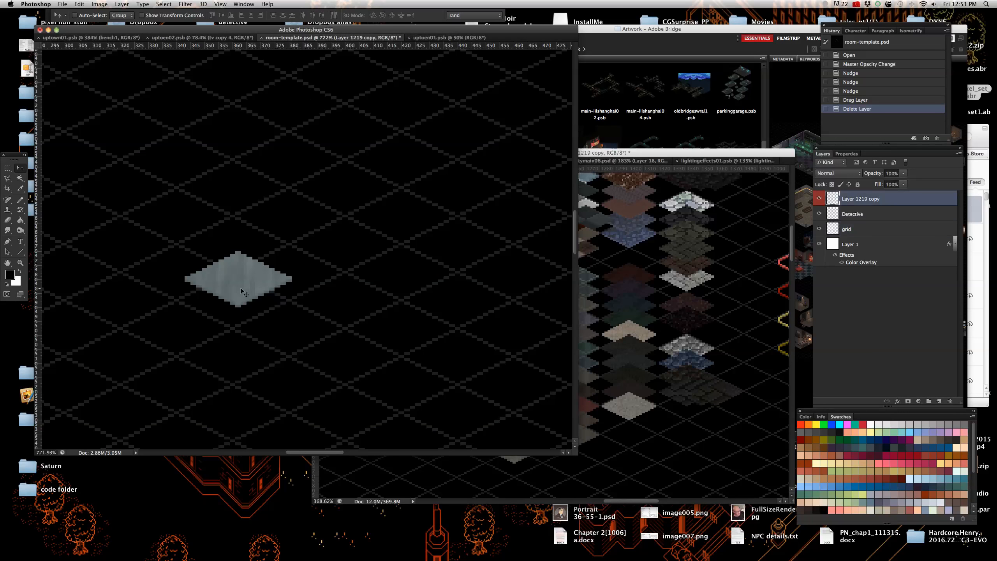
pyautogui.press('Down')
pyautogui.press('Down')
pyautogui.press('Down')
pyautogui.press('Down')
pyautogui.press('Down')
pyautogui.press('Down')
pyautogui.press('Down')
pyautogui.press('Down')
pyautogui.press('Left')
pyautogui.press('Left')
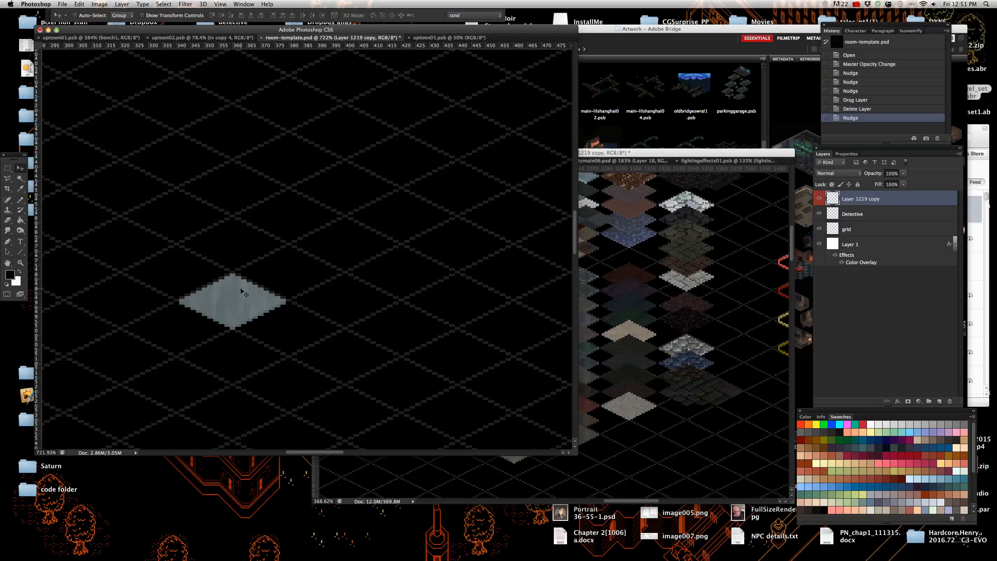
pyautogui.scroll(2, 206, 326)
pyautogui.scroll(-5, 245, 333)
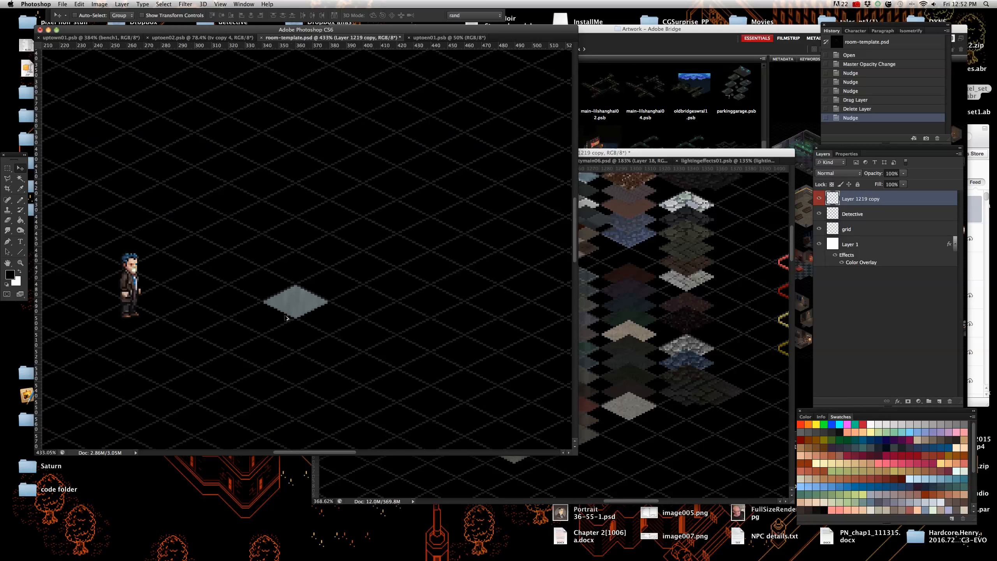
pyautogui.scroll(4, 285, 330)
pyautogui.scroll(-4, 306, 329)
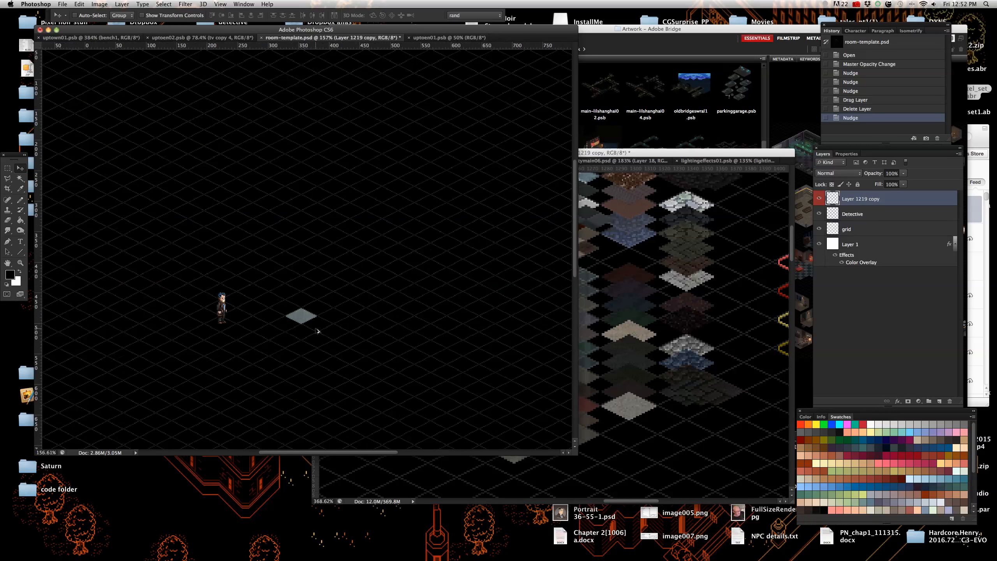
pyautogui.scroll(2, 315, 331)
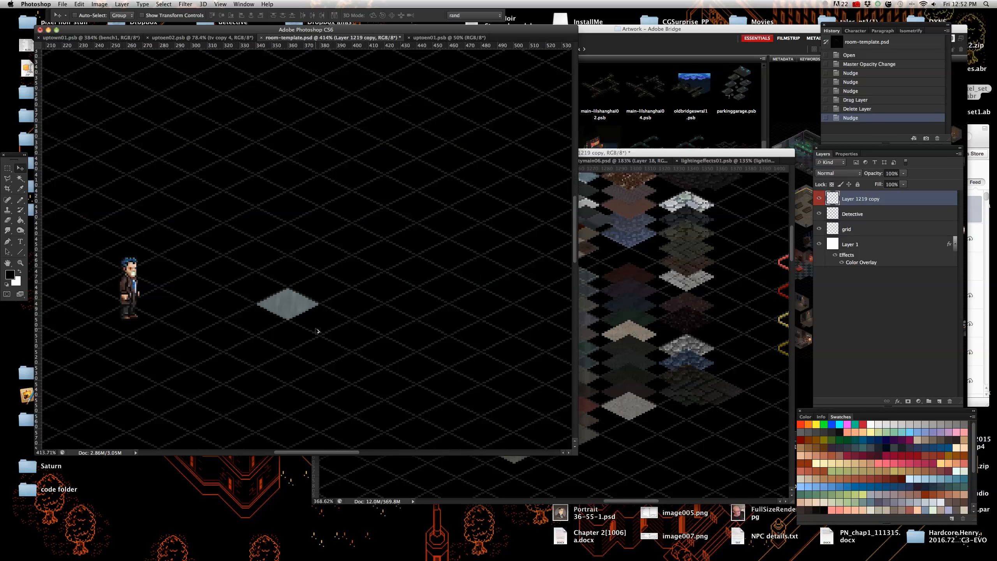
# - Duplicate the floor tile, offset the copy 20 px right and 10 px down, and merge it into the original
pyautogui.rightClick(883, 203)
pyautogui.click(844, 223)
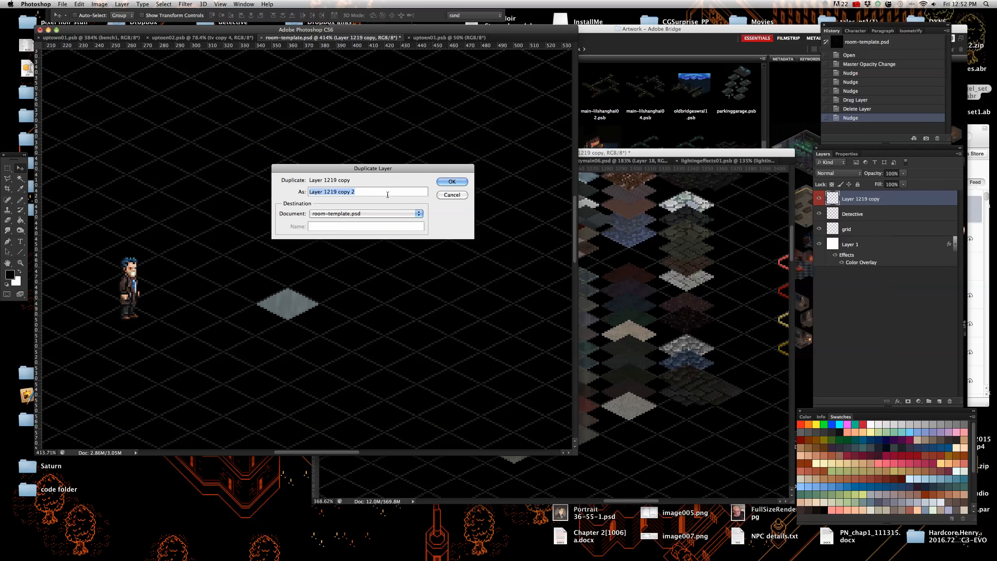
pyautogui.click(454, 182)
pyautogui.hotkey('shift', 'Right')
pyautogui.hotkey('shift', 'Right')
pyautogui.hotkey('shift', 'Down')
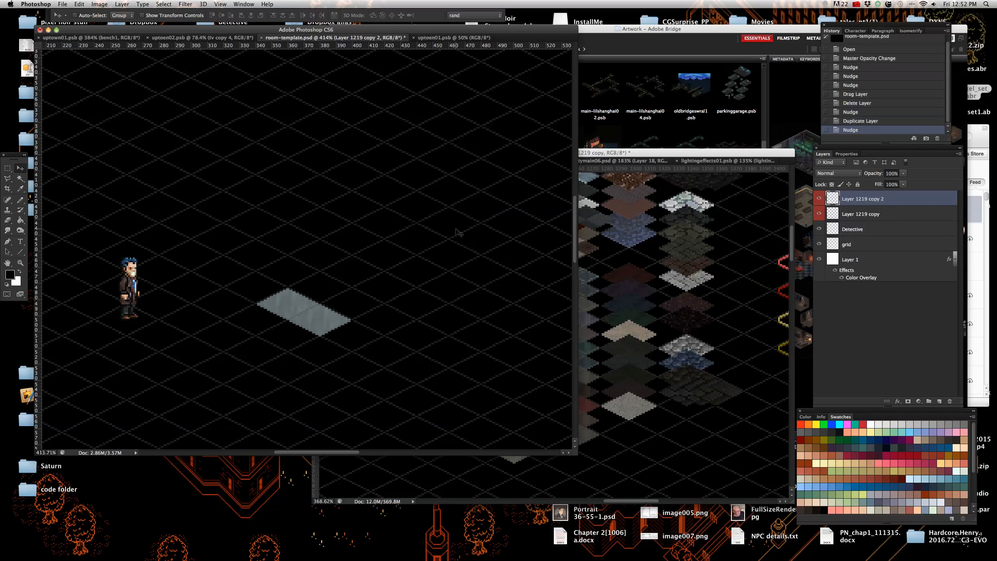
pyautogui.rightClick(904, 203)
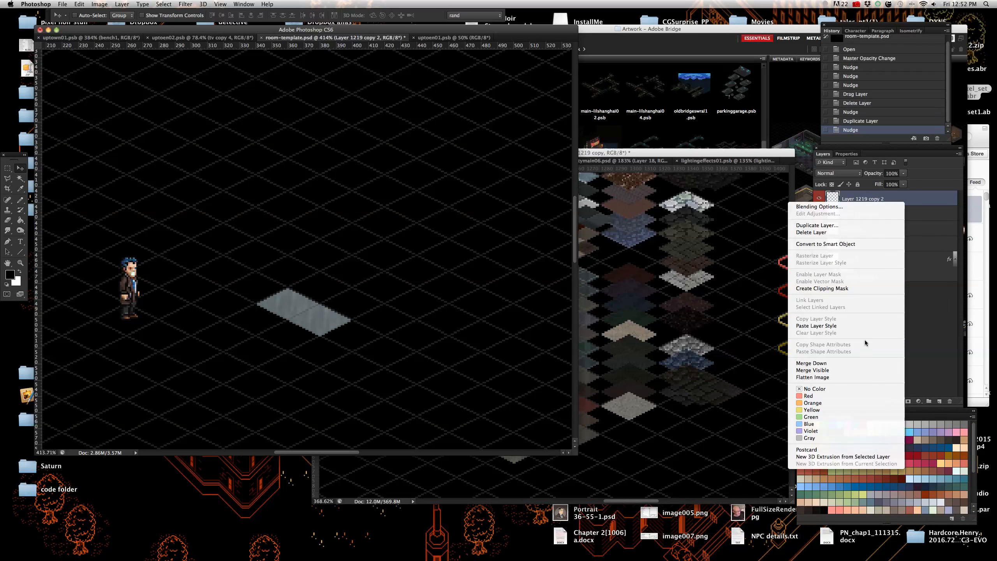
pyautogui.click(864, 363)
# - Duplicate the two-tile strip, move the copy 40 px right and 20 px down, and merge both into a four-tile strip
pyautogui.rightClick(901, 201)
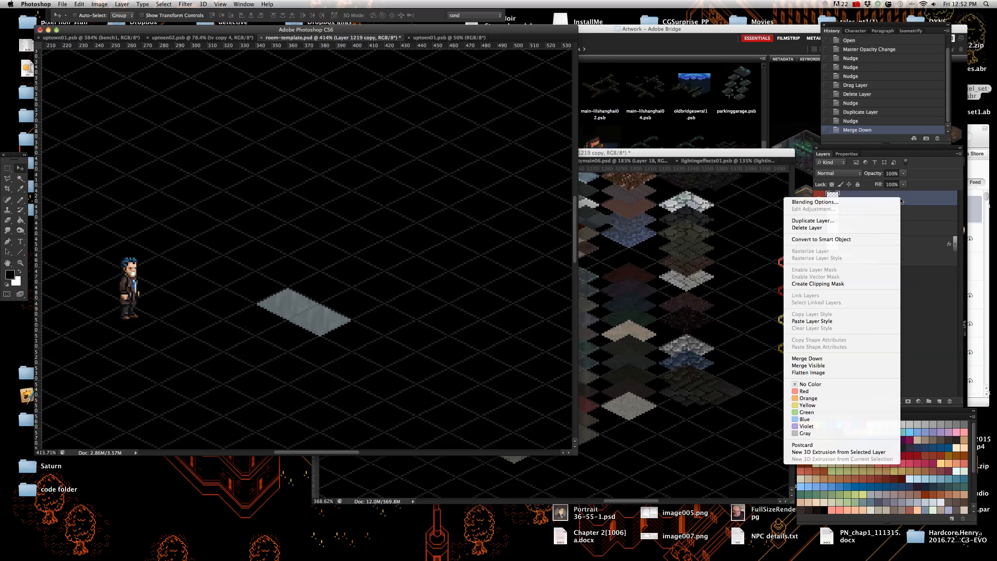
pyautogui.click(865, 221)
pyautogui.click(454, 183)
pyautogui.scroll(-3, 361, 185)
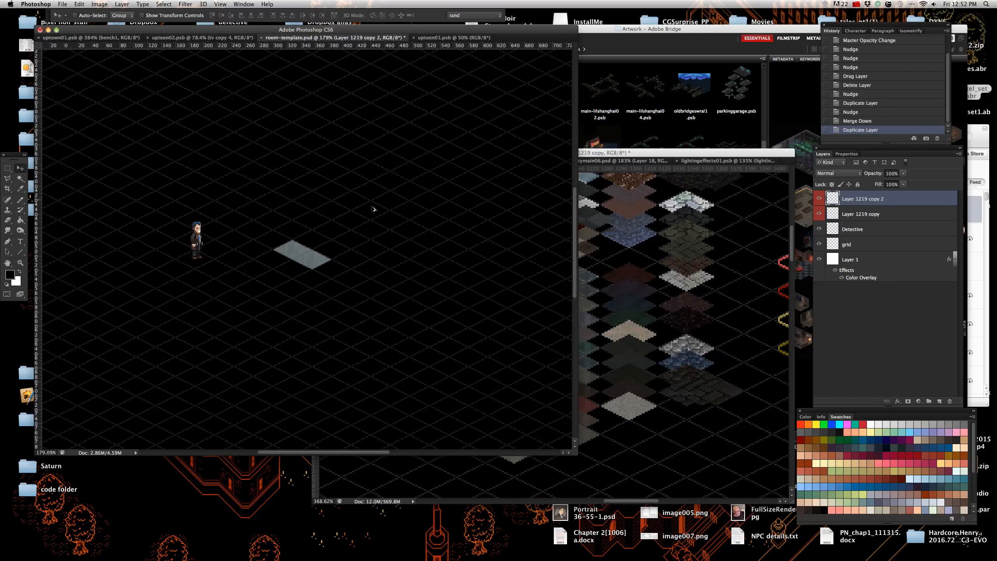
pyautogui.hotkey('shift', 'Left')
pyautogui.hotkey('shift', 'Left')
pyautogui.hotkey('shift', 'Up')
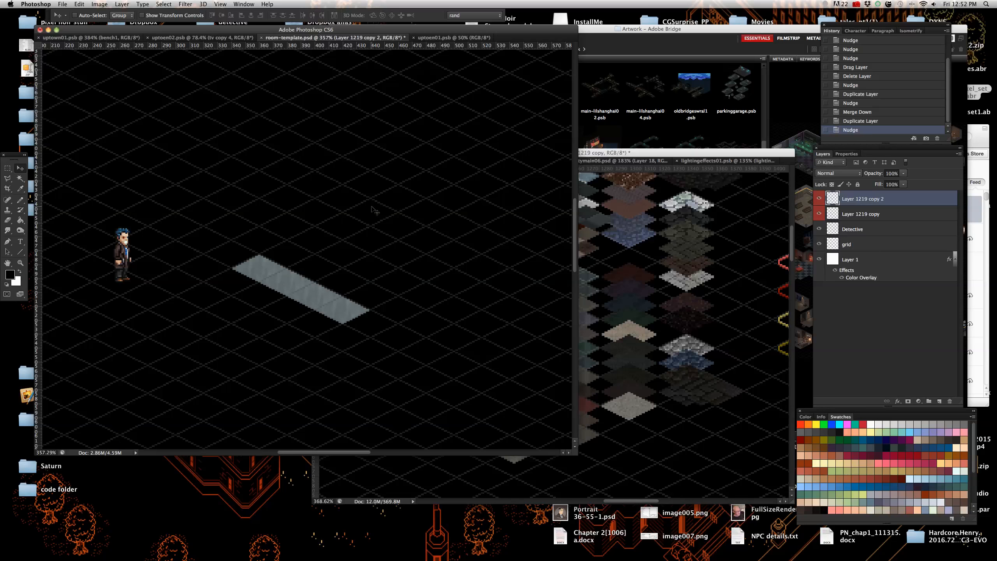
pyautogui.rightClick(893, 201)
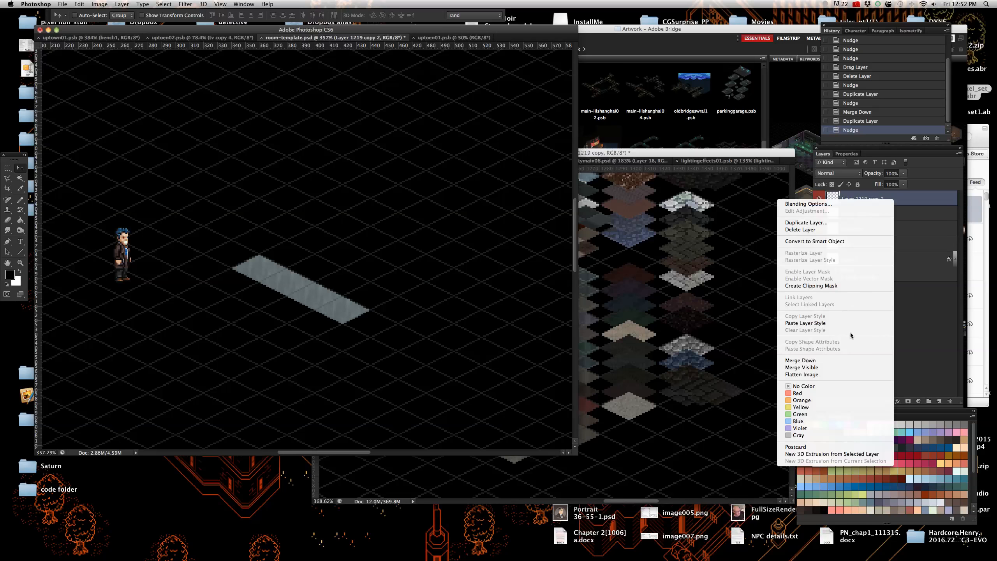
pyautogui.click(851, 360)
# - Duplicate the four-tile strip twice and move the topmost copy 20 px right and 10 px up to form a second row
pyautogui.rightClick(899, 199)
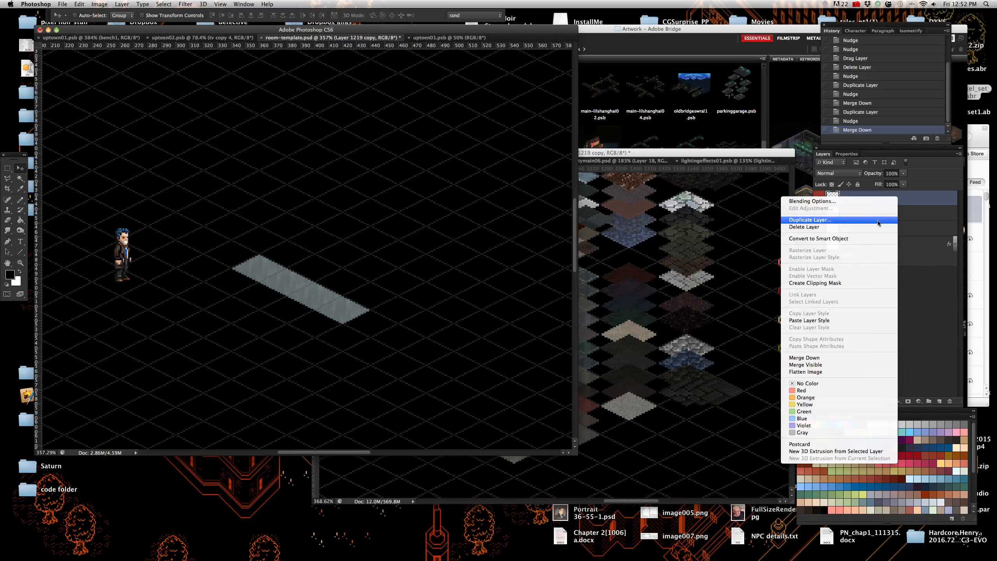
pyautogui.click(876, 220)
pyautogui.press('Return')
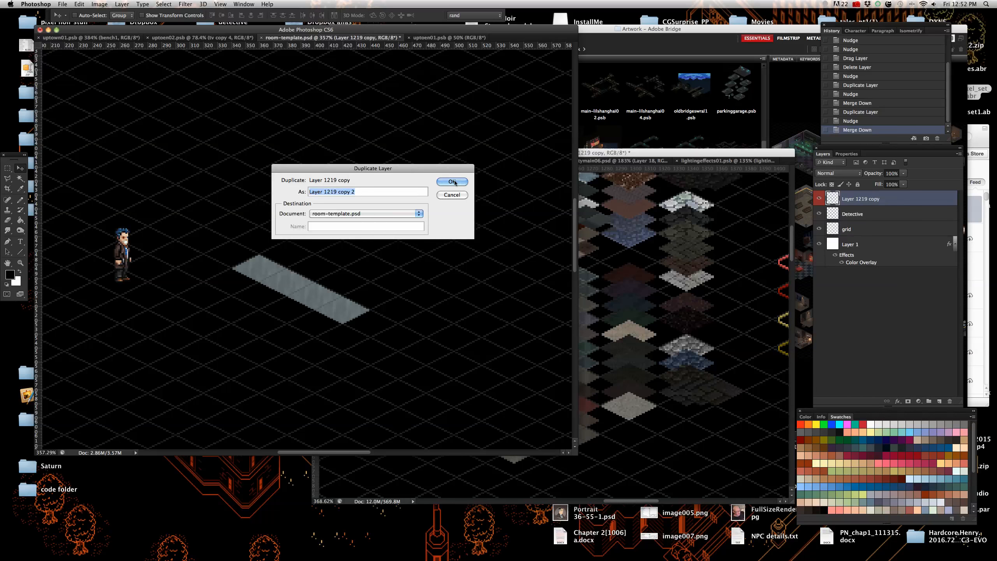
pyautogui.rightClick(914, 199)
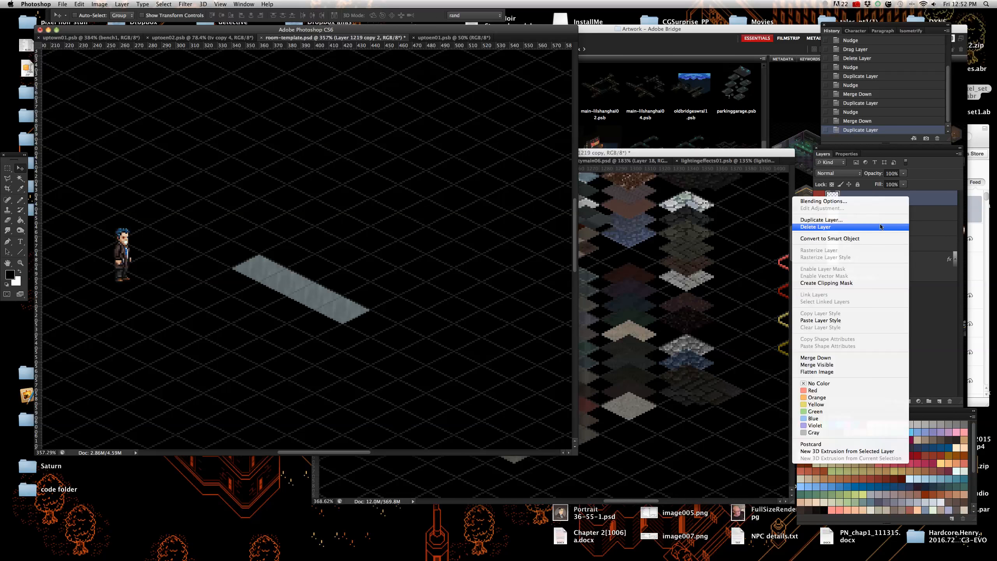
pyautogui.click(879, 222)
pyautogui.click(452, 182)
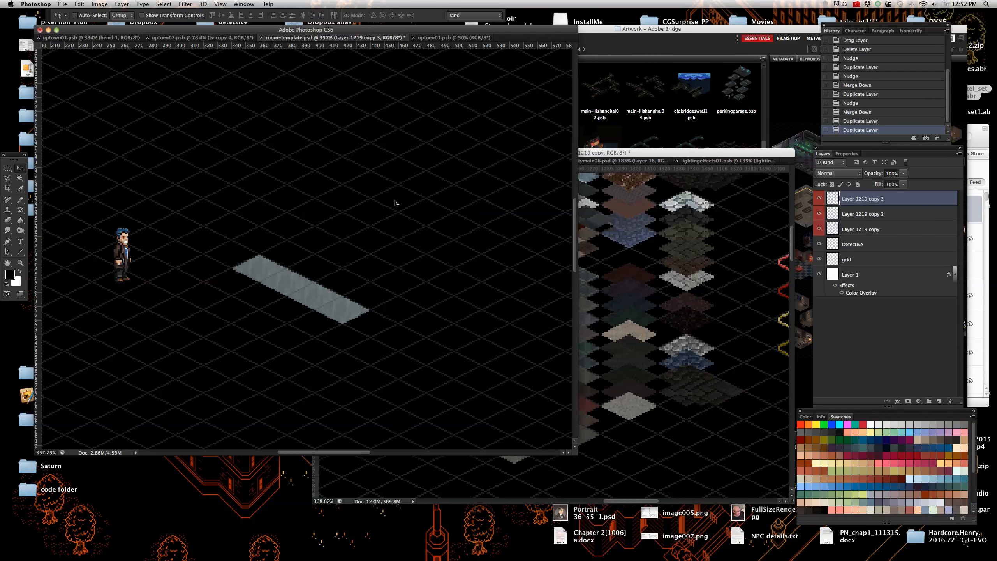
pyautogui.scroll(-2, 397, 199)
pyautogui.hotkey('shift', 'Right')
pyautogui.hotkey('shift', 'Right')
pyautogui.hotkey('shift', 'Up')
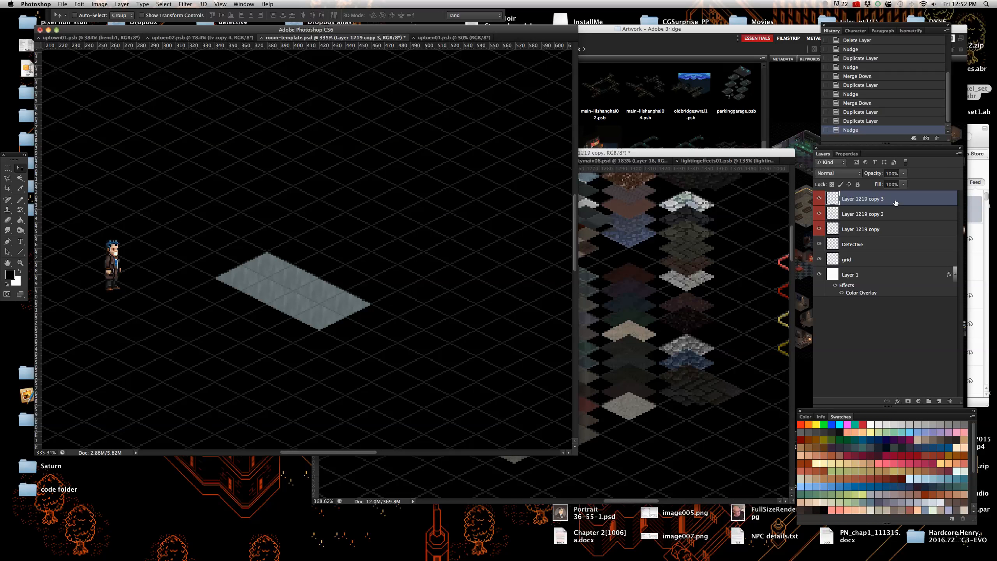
# - Merge the three floor strip layers into a single layer
pyautogui.keyDown('shift'); pyautogui.click(901, 228); pyautogui.keyUp('shift')
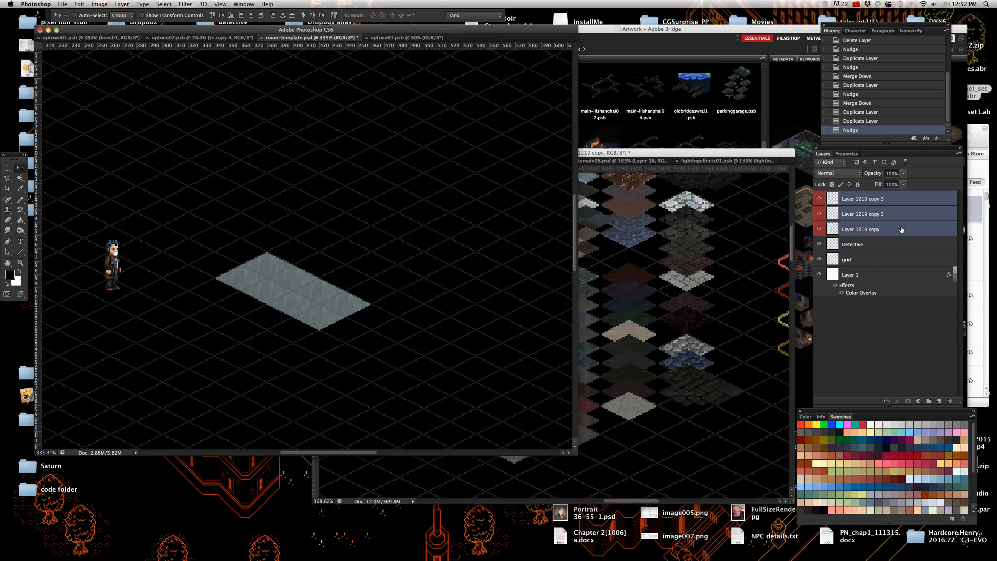
pyautogui.rightClick(901, 228)
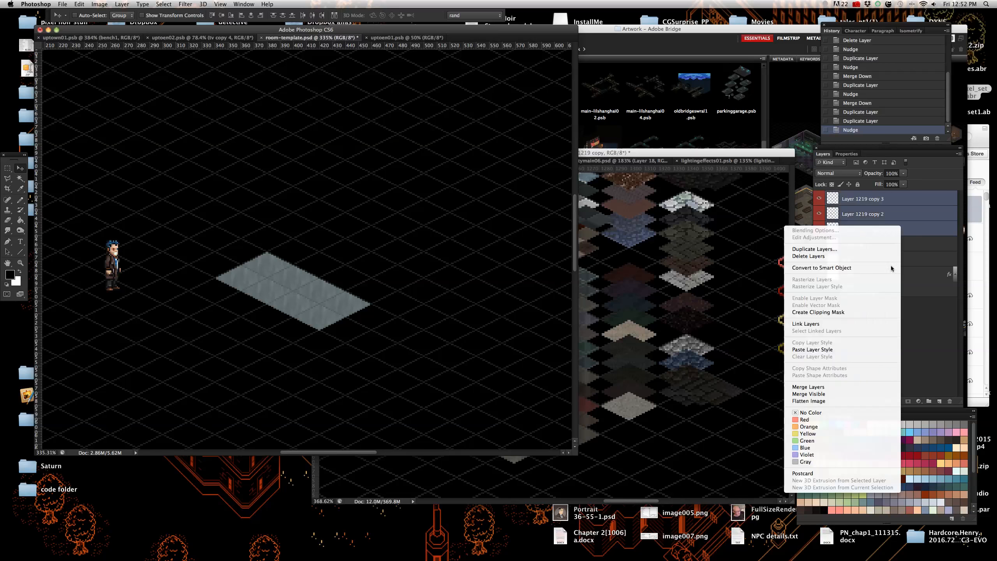
pyautogui.click(851, 386)
# - Duplicate the two-row tile block and move the copy 40 px right and 20 px up to form a four-by-four floor
pyautogui.rightClick(882, 203)
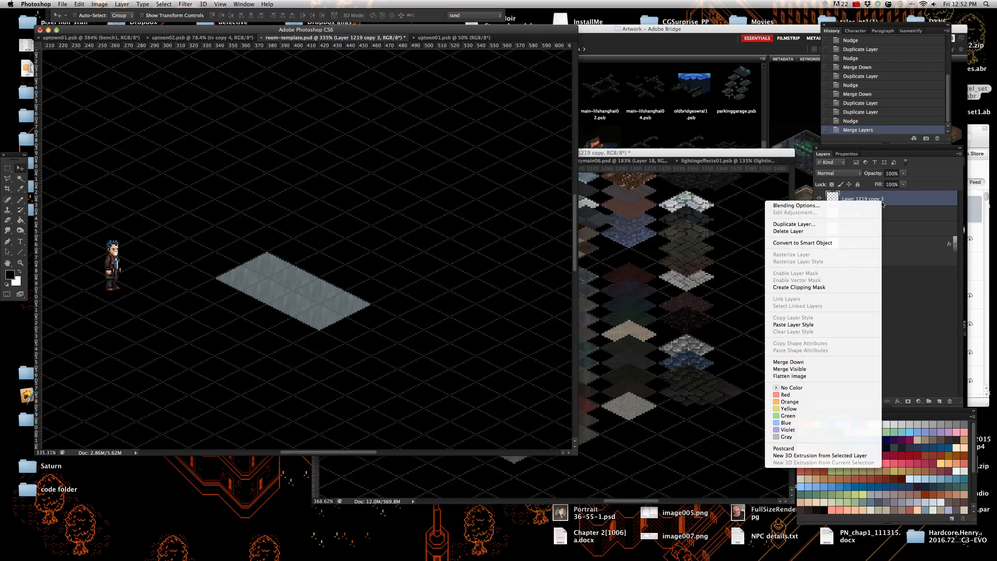
pyautogui.click(845, 224)
pyautogui.click(455, 184)
pyautogui.hotkey('shift', 'Right')
pyautogui.hotkey('shift', 'Right')
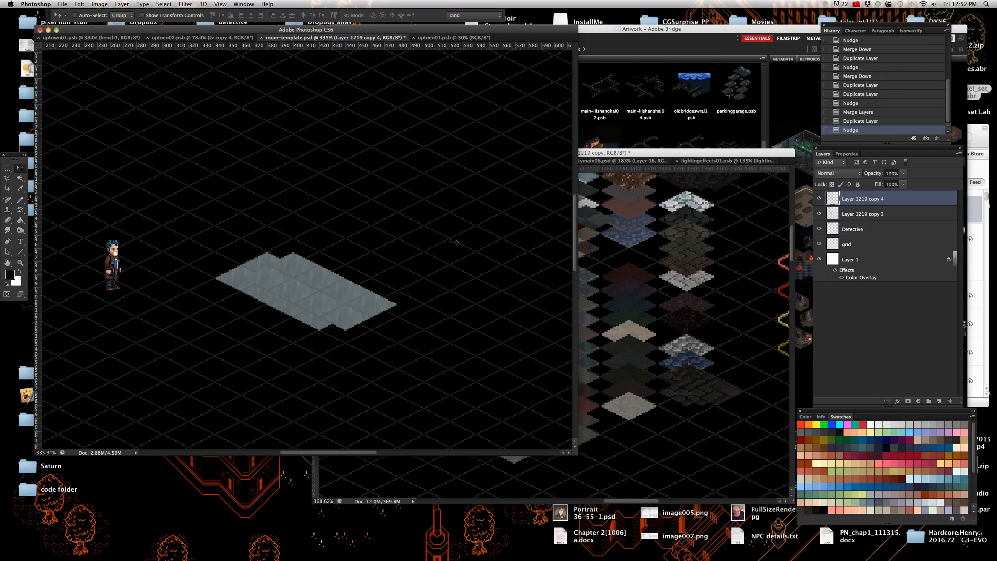
pyautogui.hotkey('shift', 'Up')
pyautogui.hotkey('shift', 'Right')
pyautogui.hotkey('shift', 'Right')
pyautogui.hotkey('shift', 'Up')
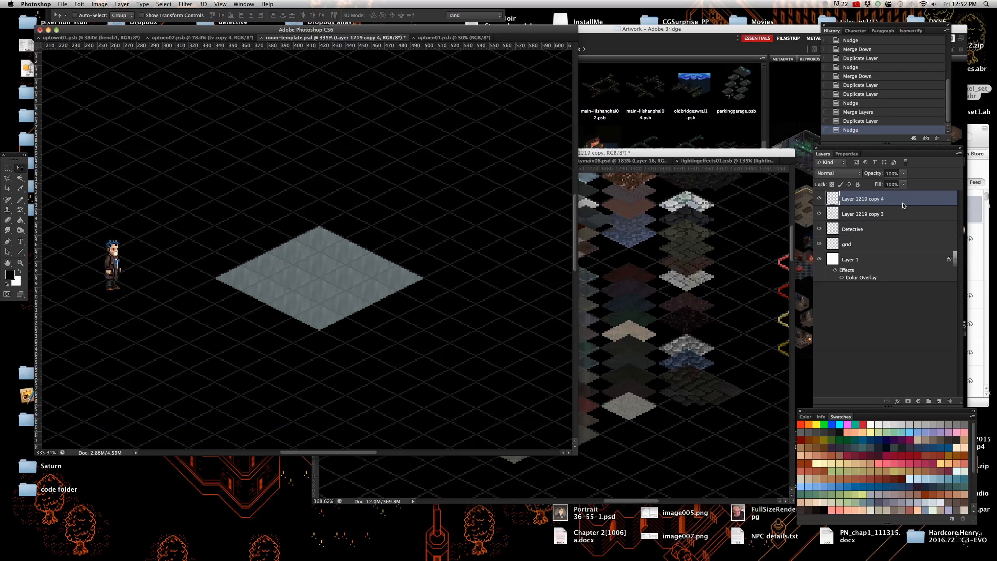
# - Duplicate the topmost floor block layer and move the copy 40 px right and 20 px up to lengthen the floor
pyautogui.rightClick(879, 204)
pyautogui.click(869, 221)
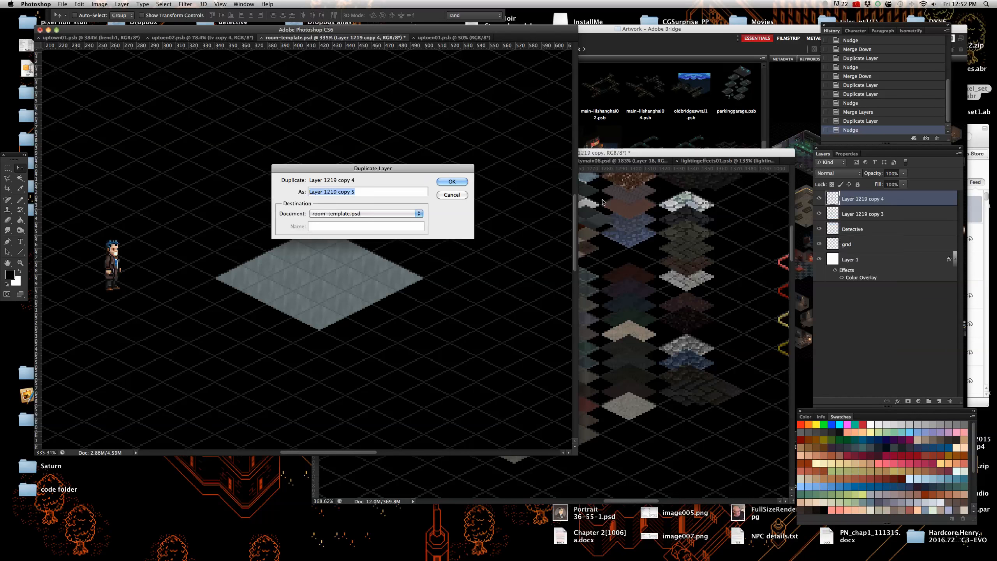
pyautogui.click(453, 182)
pyautogui.hotkey('shift', 'Right')
pyautogui.hotkey('shift', 'Up')
pyautogui.hotkey('shift', 'Right')
pyautogui.hotkey('shift', 'Right')
pyautogui.hotkey('shift', 'Up')
pyautogui.hotkey('shift', 'Right')
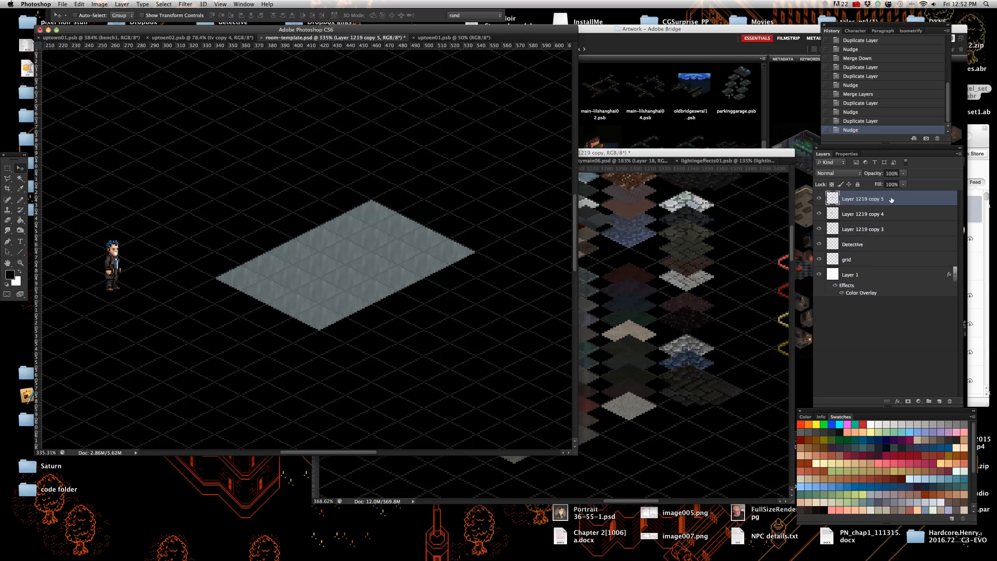
# - Merge the three floor block layers into a single layer
pyautogui.keyDown('shift'); pyautogui.click(888, 235); pyautogui.keyUp('shift')
pyautogui.rightClick(888, 232)
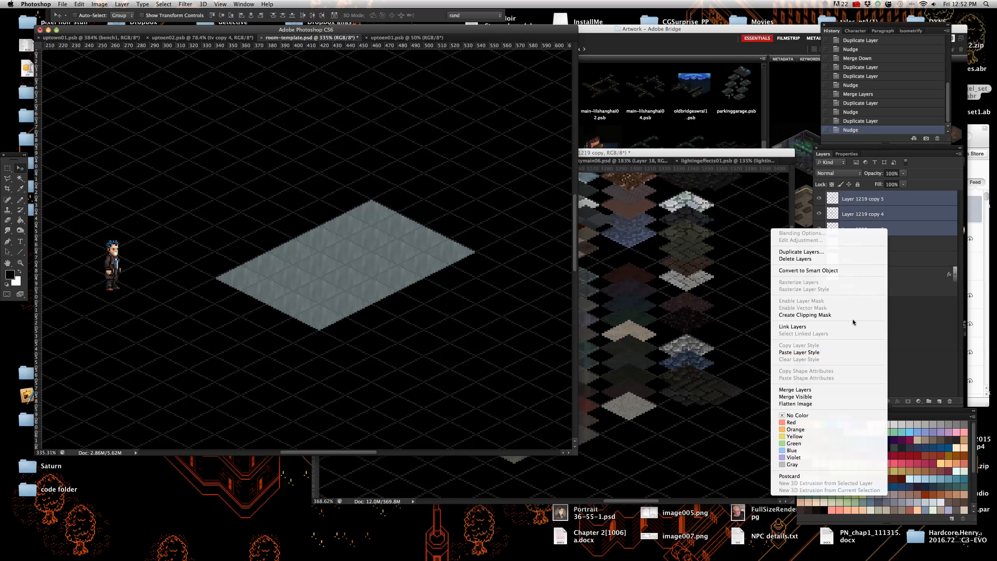
pyautogui.click(840, 389)
# - Duplicate the merged floor and move the copy 80 px left and 40 px up to double the floor area
pyautogui.rightClick(893, 201)
pyautogui.click(872, 223)
pyautogui.click(455, 181)
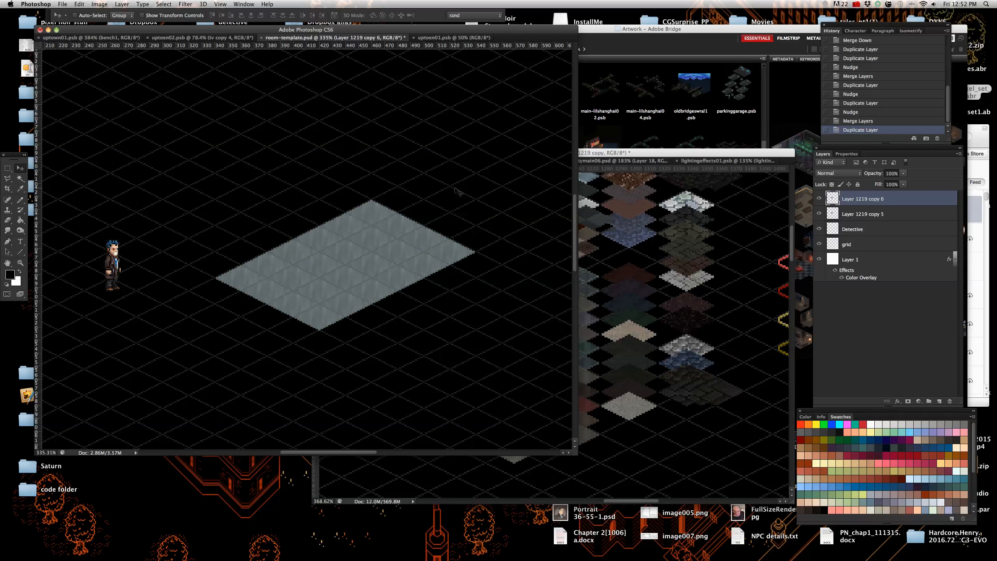
pyautogui.hotkey('shift', 'Left')
pyautogui.hotkey('shift', 'Left')
pyautogui.hotkey('shift', 'Up')
pyautogui.hotkey('shift', 'Left')
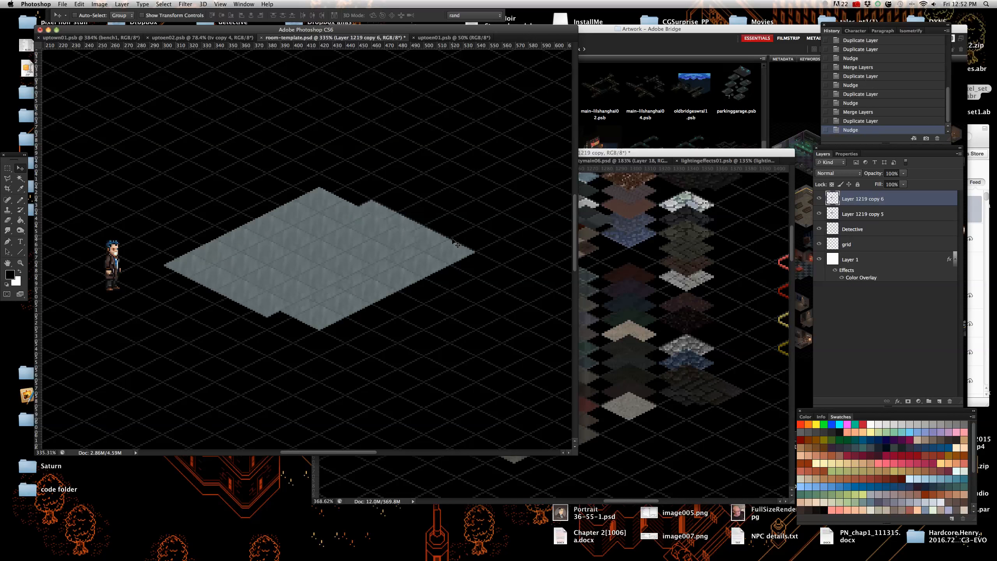
pyautogui.hotkey('shift', 'Left')
pyautogui.hotkey('shift', 'Up')
pyautogui.hotkey('shift', 'Left')
pyautogui.hotkey('shift', 'Left')
pyautogui.hotkey('shift', 'Up')
pyautogui.hotkey('shift', 'Left')
pyautogui.hotkey('shift', 'Left')
pyautogui.hotkey('shift', 'Up')
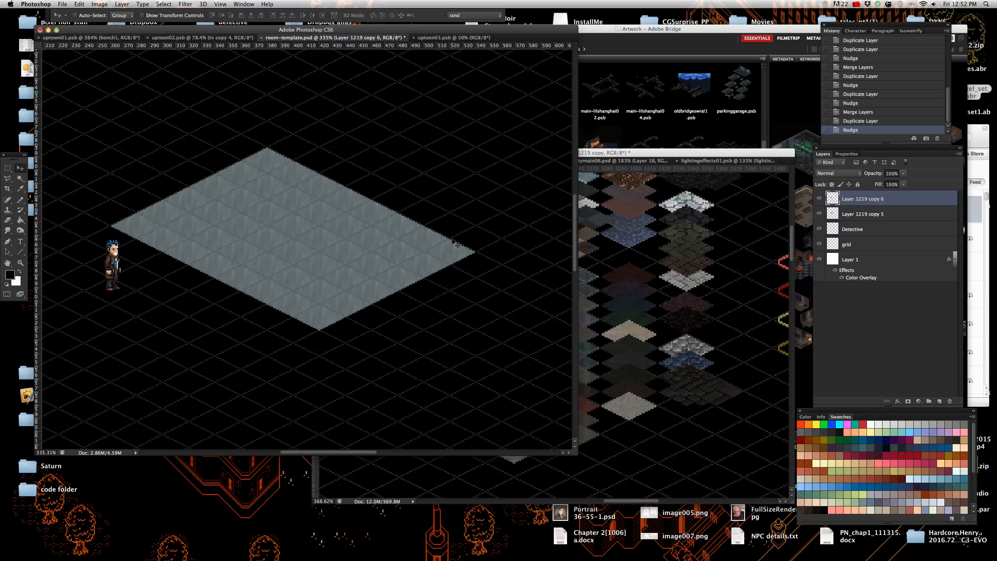
# - Merge the duplicated floor section down into the original floor layer
pyautogui.rightClick(887, 202)
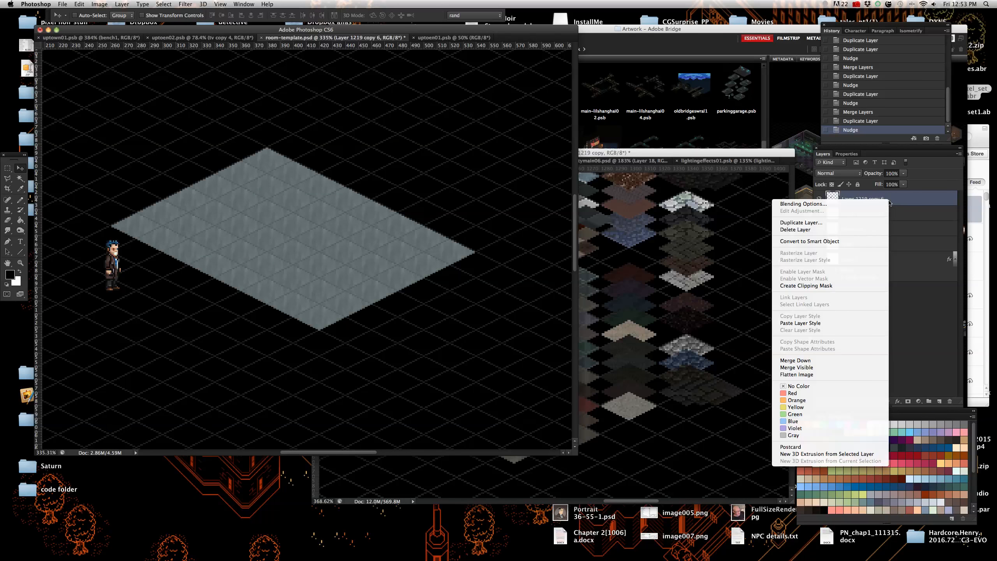
pyautogui.click(795, 360)
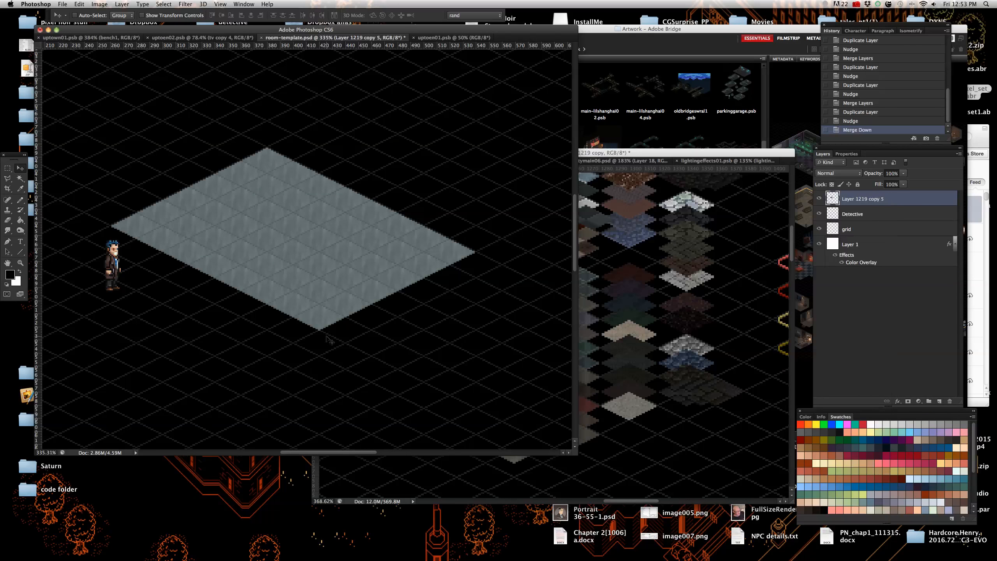
pyautogui.scroll(-3, 397, 329)
pyautogui.scroll(4, 321, 291)
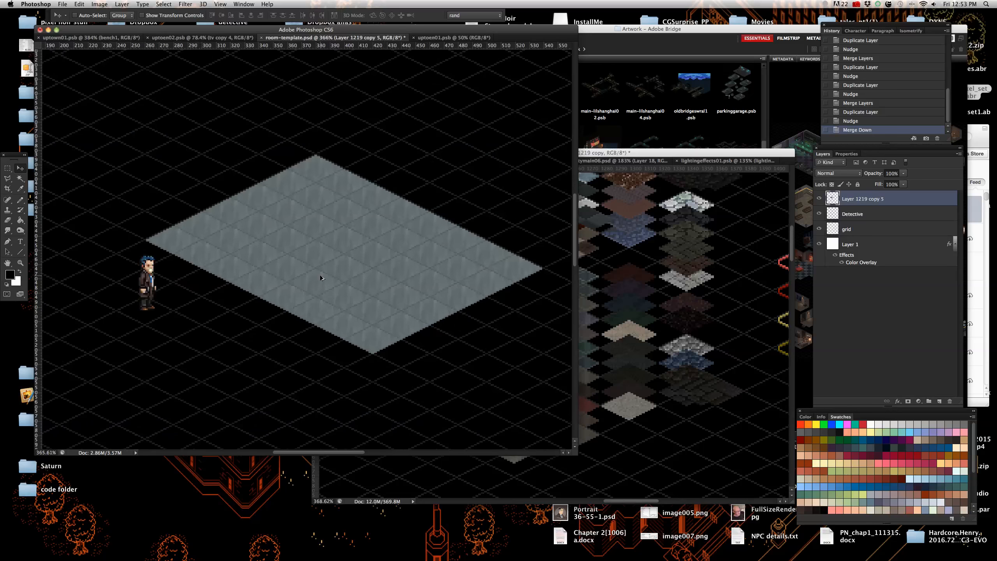
pyautogui.rightClick(377, 294)
pyautogui.press('Escape')
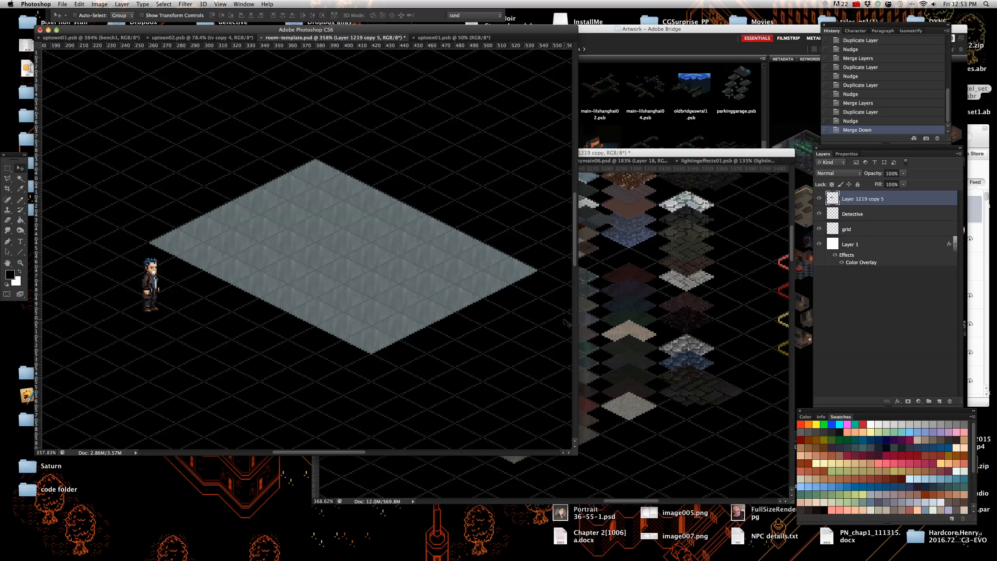
# - Copy the single floor tile from room-variationsv1.psd to an empty spot below the template's floor and merge it into the floor layer
pyautogui.click(596, 373)
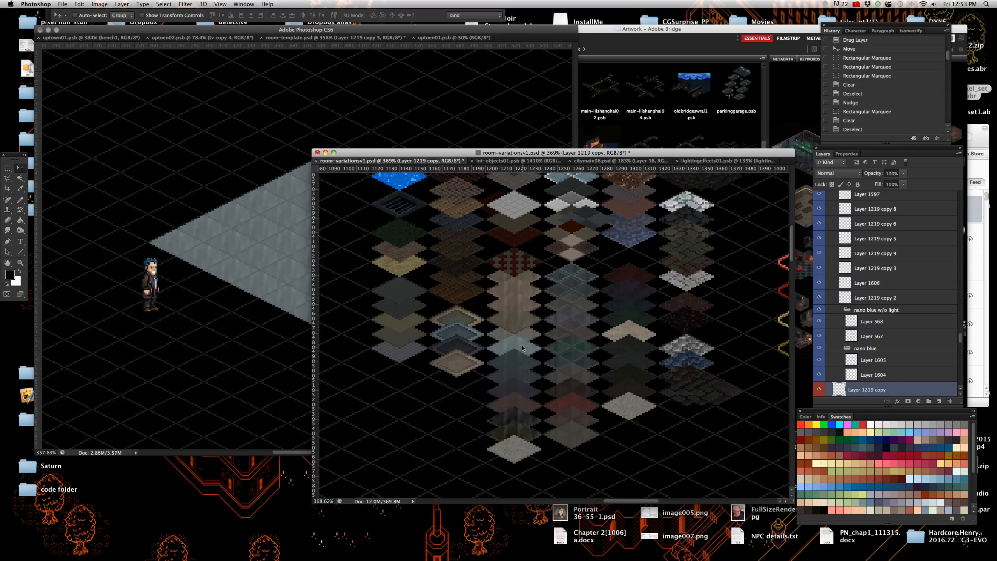
pyautogui.moveTo(704, 387); pyautogui.dragTo(427, 400)
pyautogui.scroll(5, 455, 412)
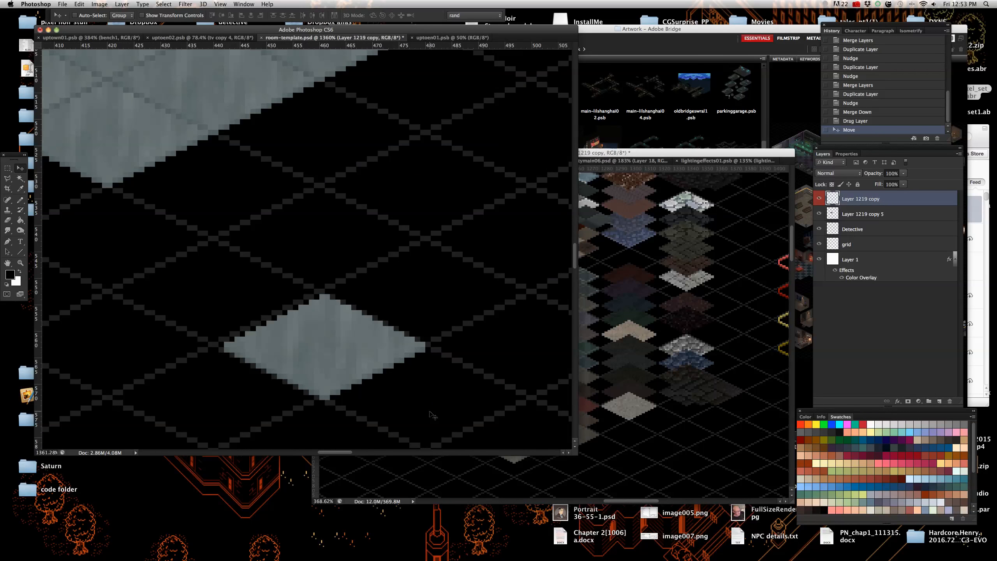
pyautogui.scroll(-5, 397, 358)
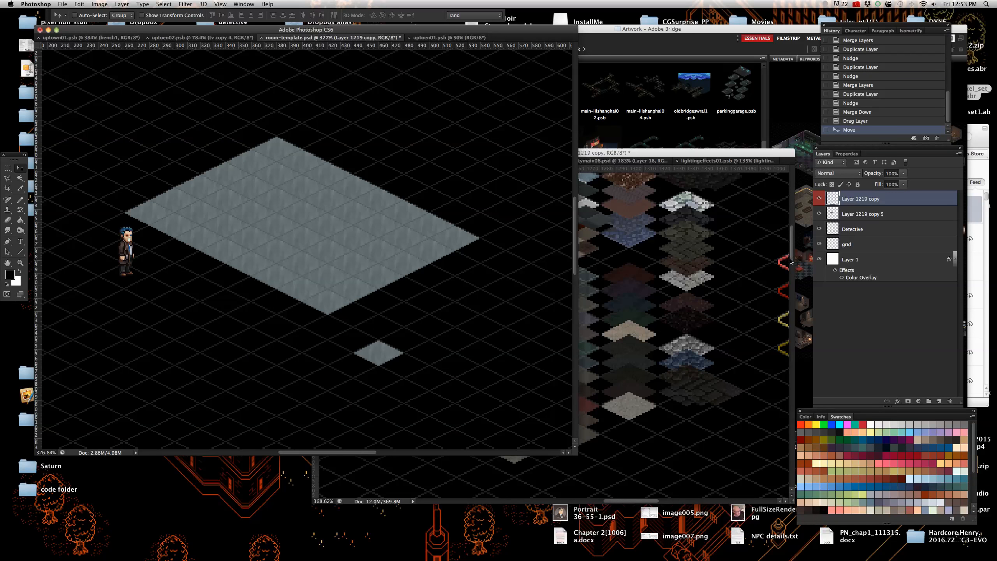
pyautogui.rightClick(889, 205)
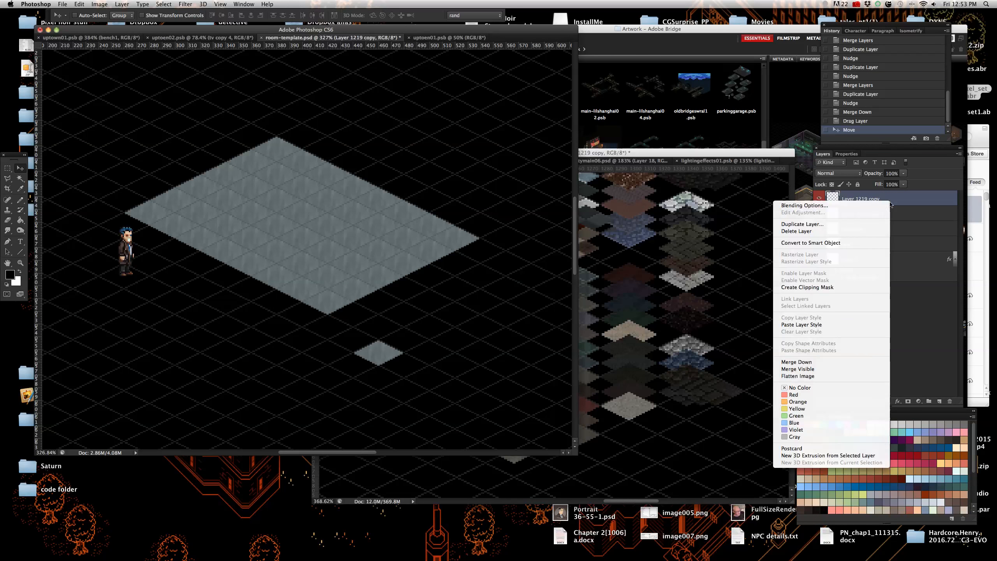
pyautogui.click(850, 364)
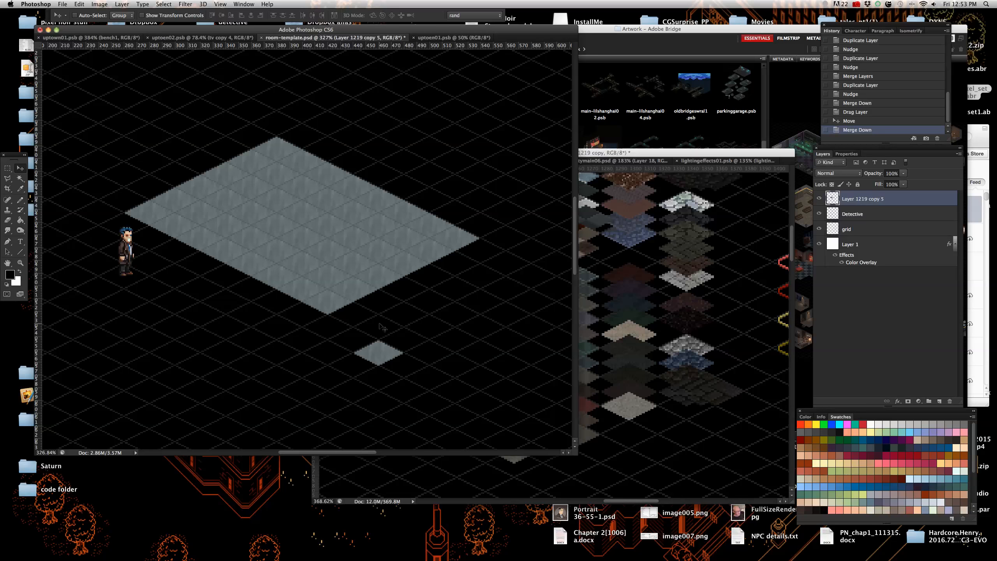
pyautogui.rightClick(381, 360)
pyautogui.click(380, 360)
pyautogui.click(654, 348)
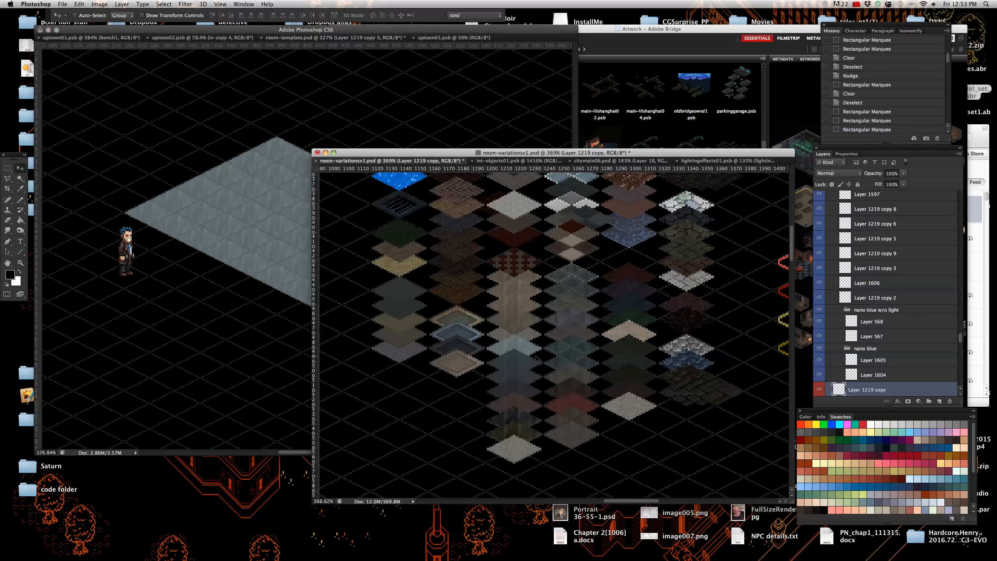
pyautogui.press('super+0')
pyautogui.scroll(2, 380, 360)
pyautogui.click(265, 312)
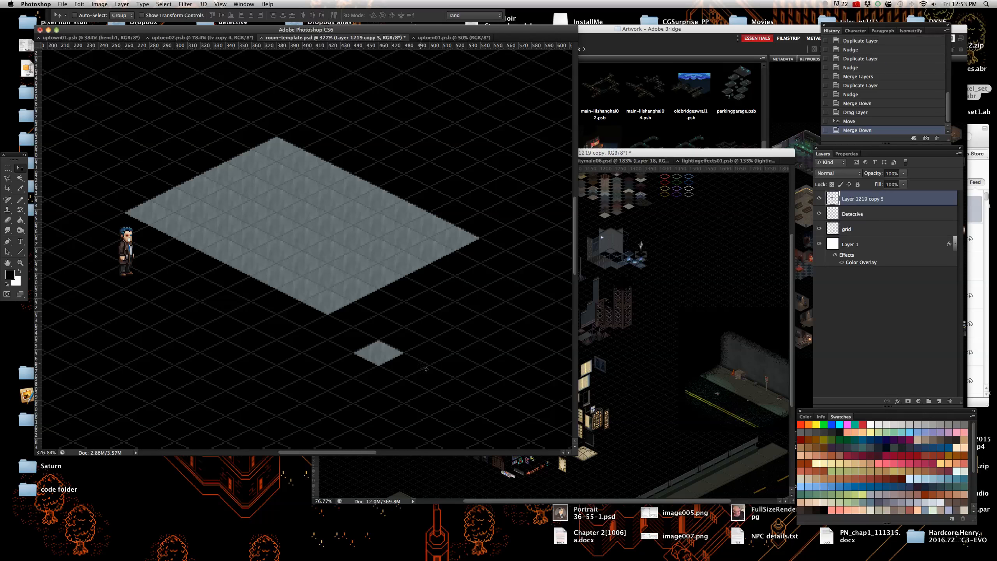
pyautogui.rightClick(376, 358)
pyautogui.click(392, 356)
# - Examine the wall textures in room-variationsv1.psd for a panel that suits the room
pyautogui.click(652, 312)
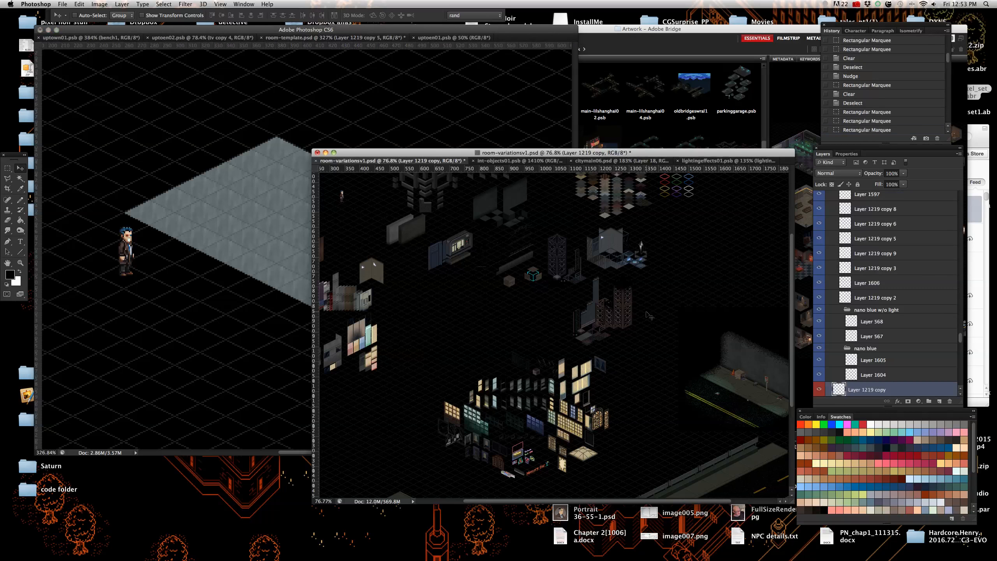
pyautogui.hscroll(-5, 510, 294)
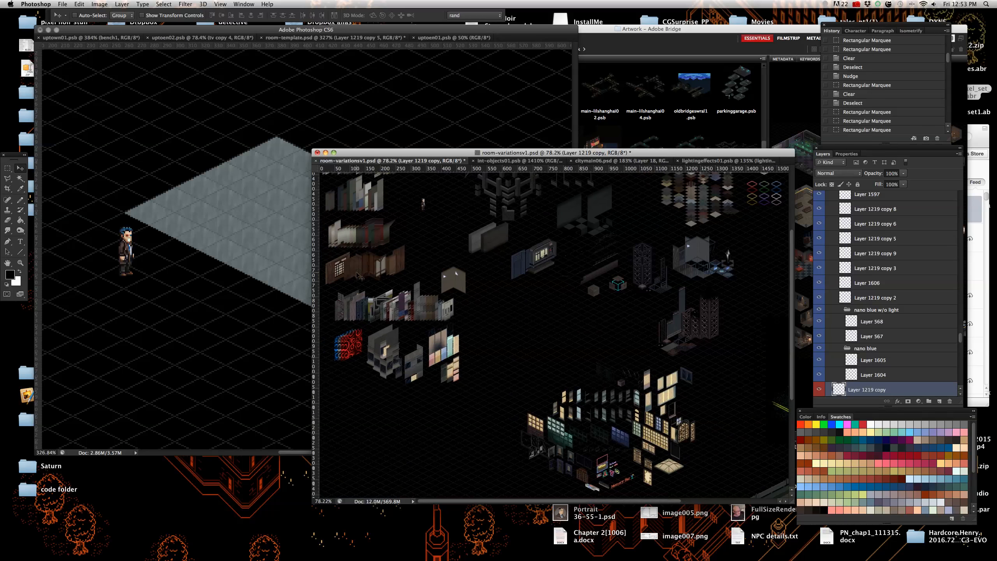
pyautogui.scroll(5, 358, 273)
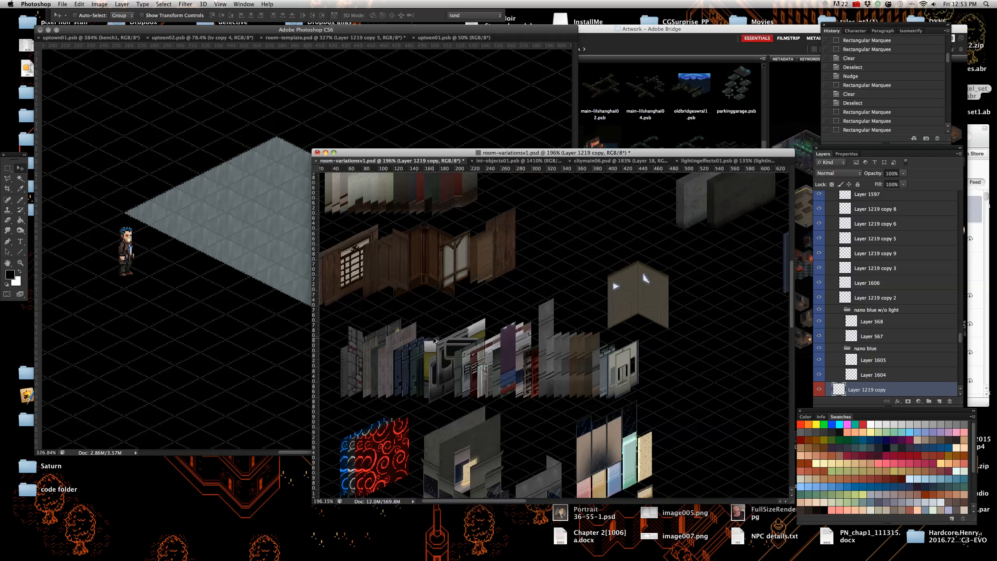
pyautogui.scroll(-3, 435, 340)
pyautogui.scroll(5, 486, 281)
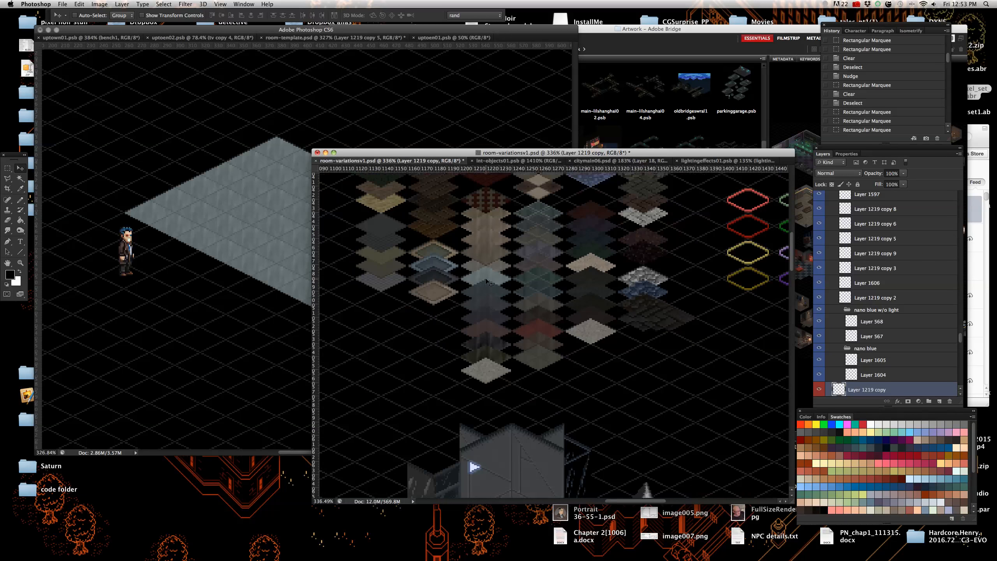
pyautogui.scroll(3, 487, 281)
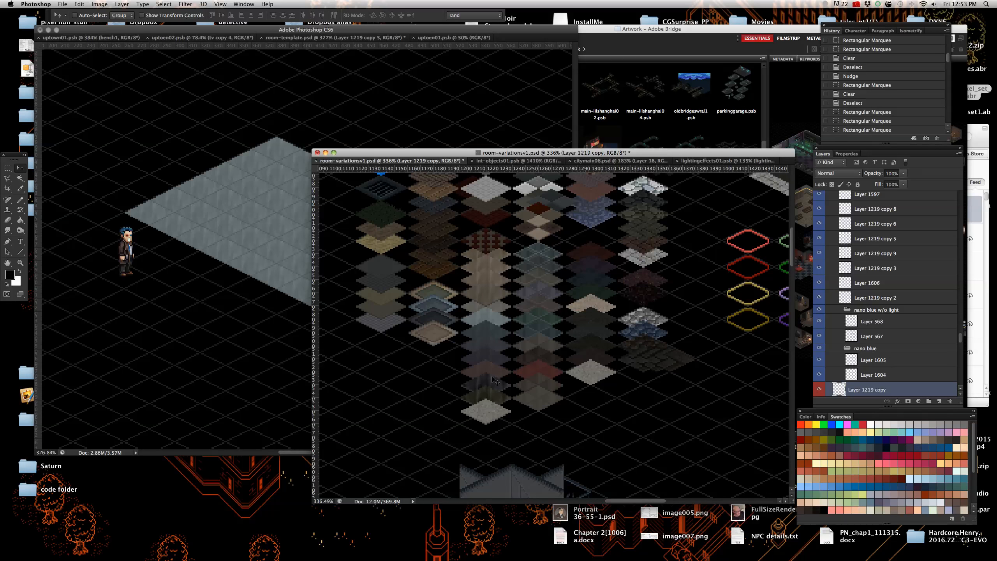
pyautogui.hscroll(-15, 429, 354)
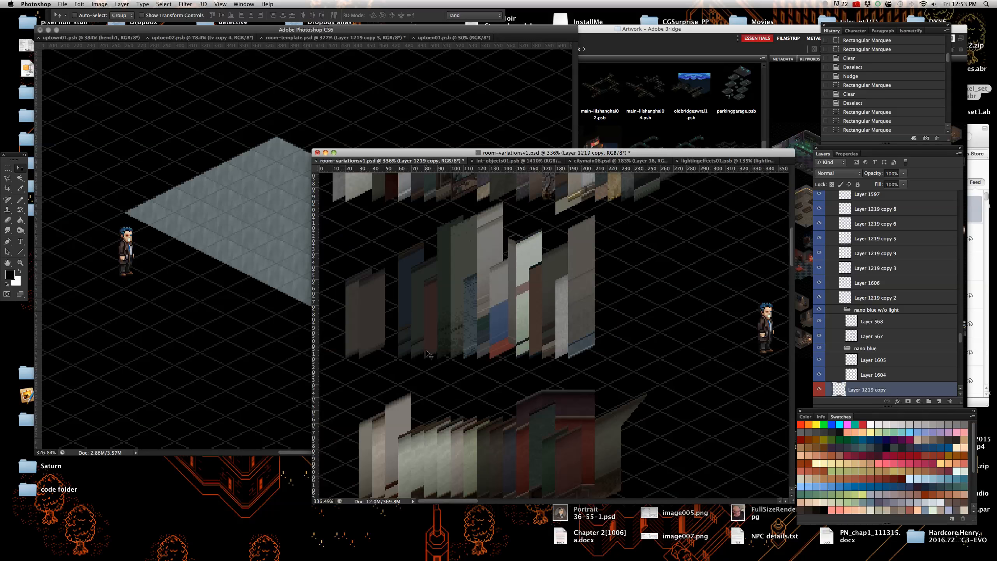
pyautogui.scroll(-2, 474, 331)
pyautogui.scroll(-3, 478, 327)
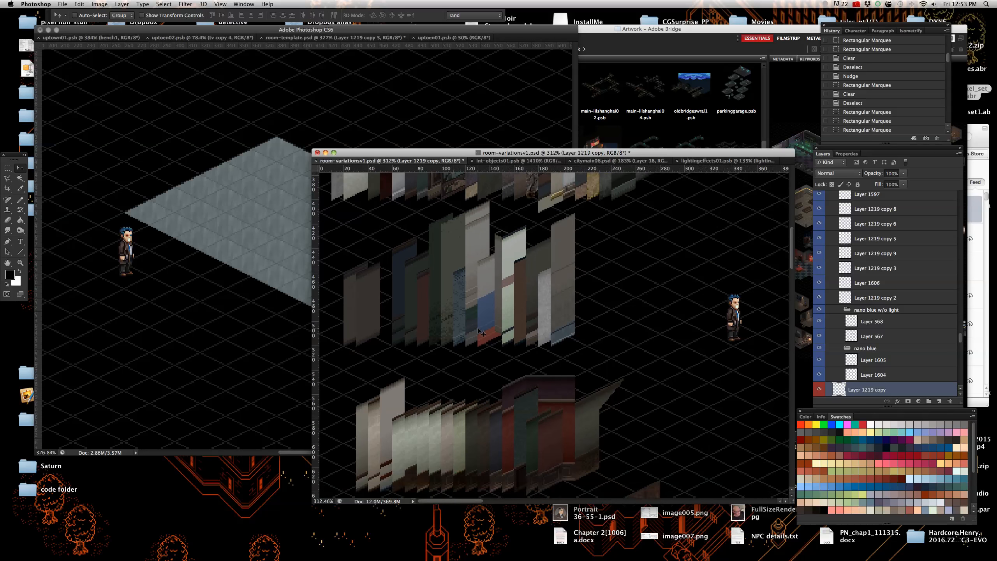
pyautogui.scroll(3, 478, 331)
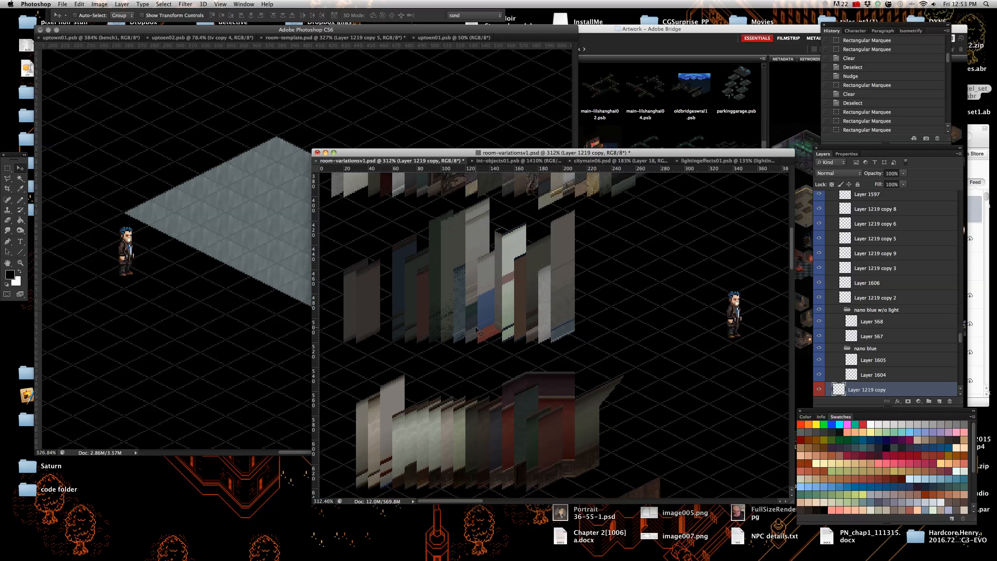
pyautogui.scroll(1, 395, 369)
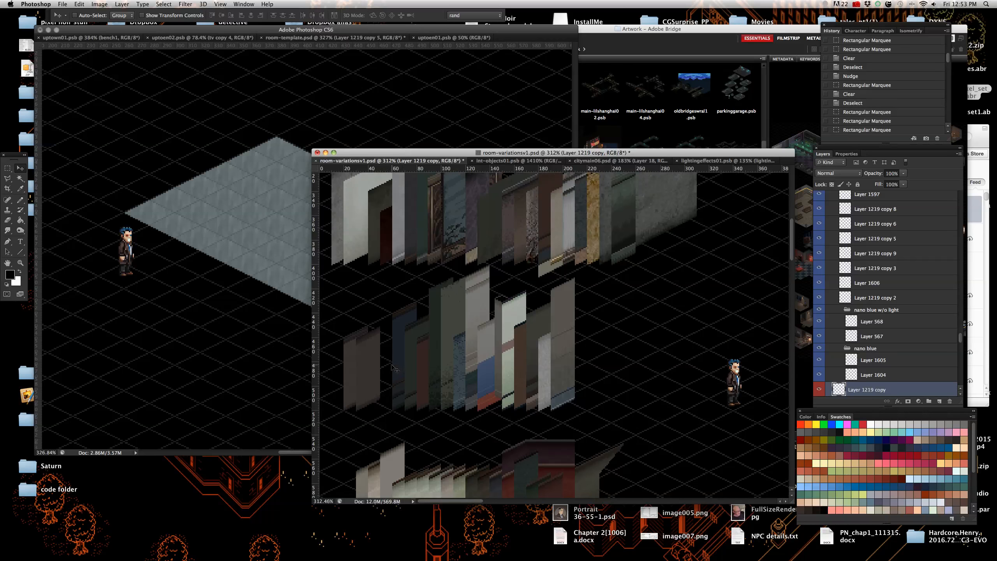
pyautogui.scroll(3, 397, 365)
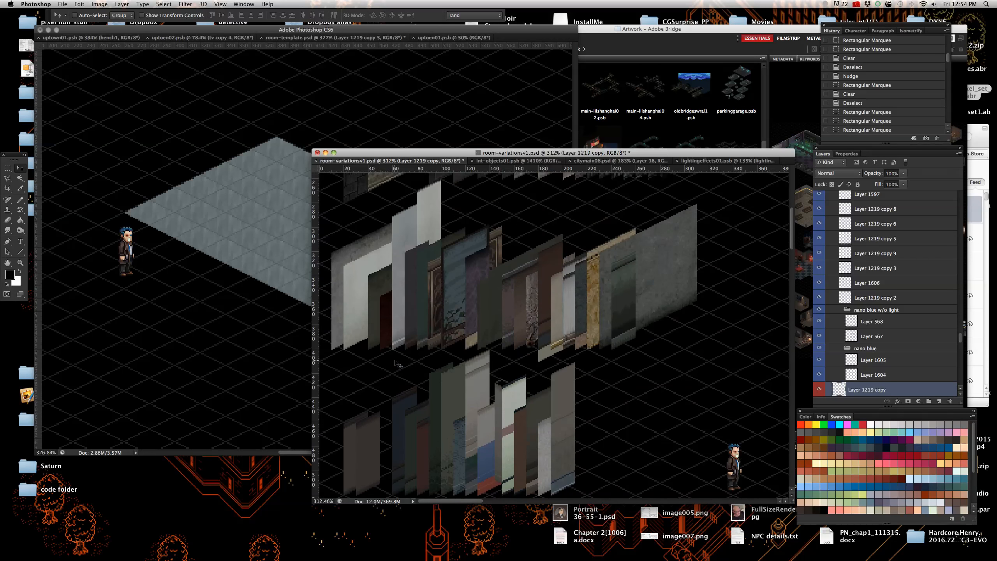
pyautogui.scroll(-10, 396, 365)
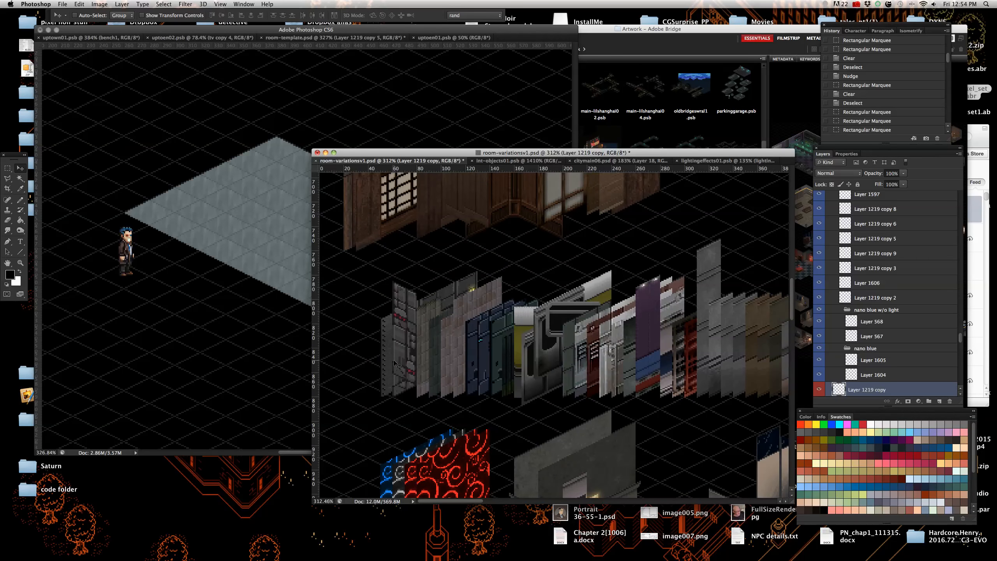
pyautogui.hscroll(6, 396, 364)
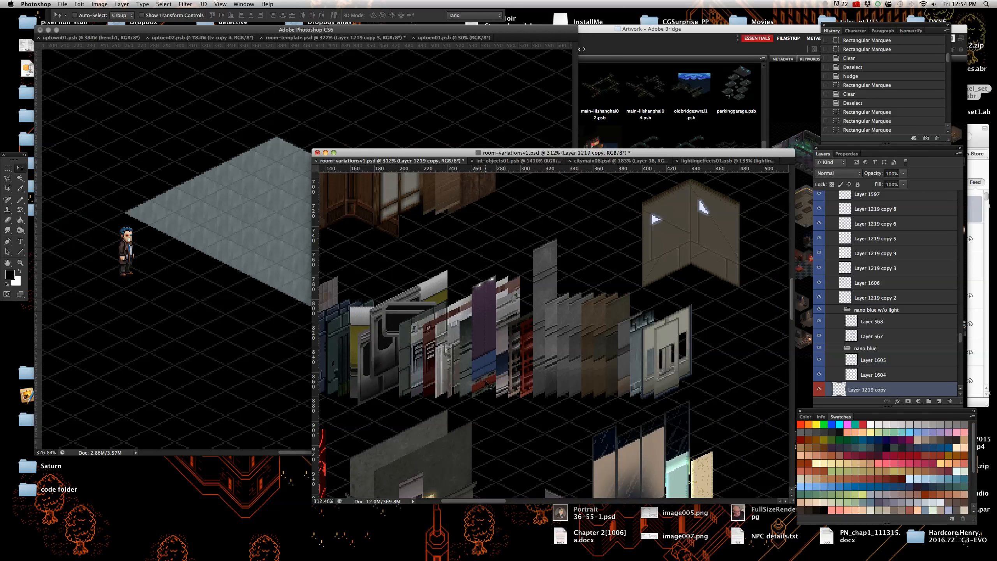
pyautogui.scroll(1, 482, 379)
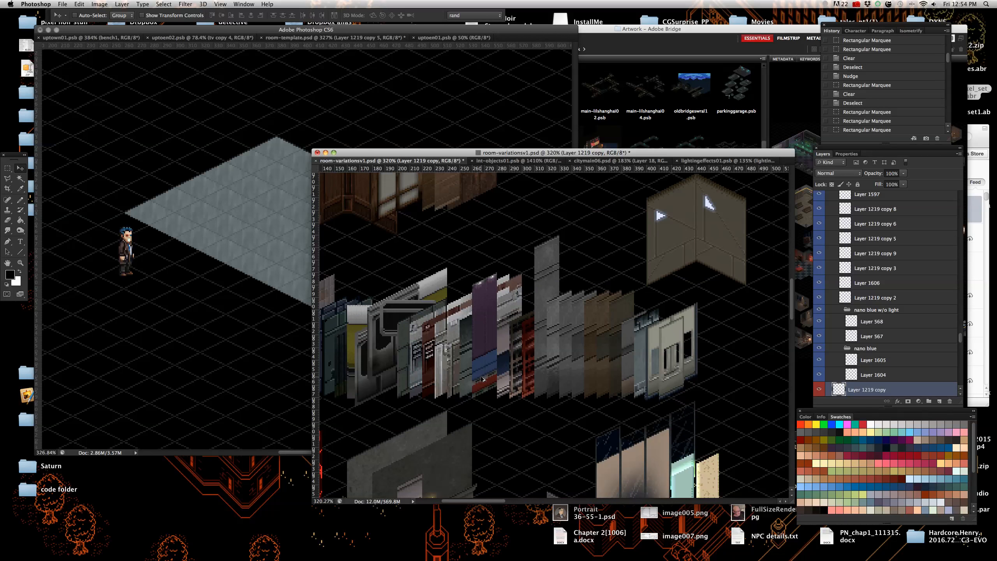
pyautogui.scroll(3, 483, 379)
pyautogui.rightClick(493, 357)
pyautogui.click(495, 355)
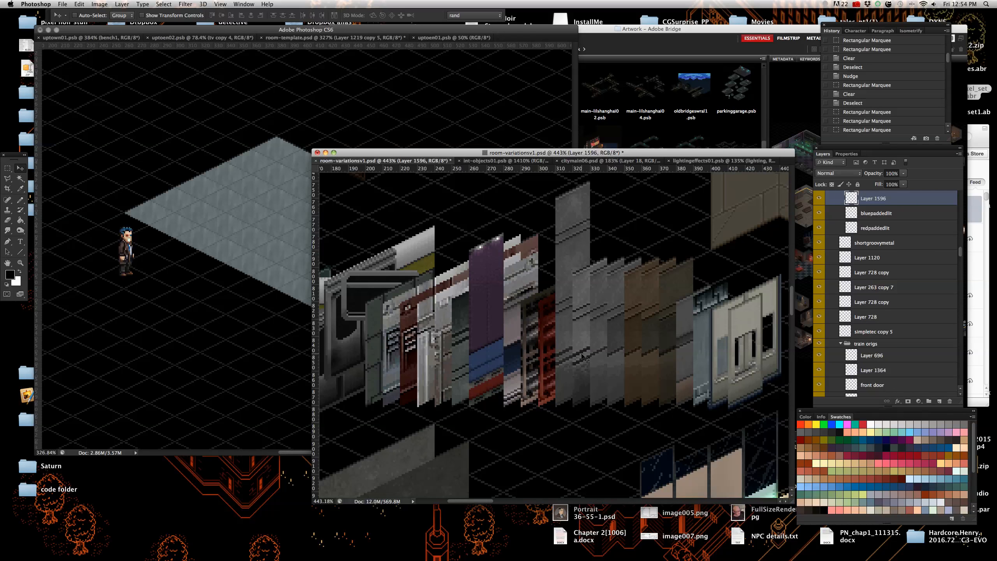
# - Select the grey wall panel with the brown base (Layer 1589) in the variations library and copy it into room-template.psd
pyautogui.scroll(-3, 563, 358)
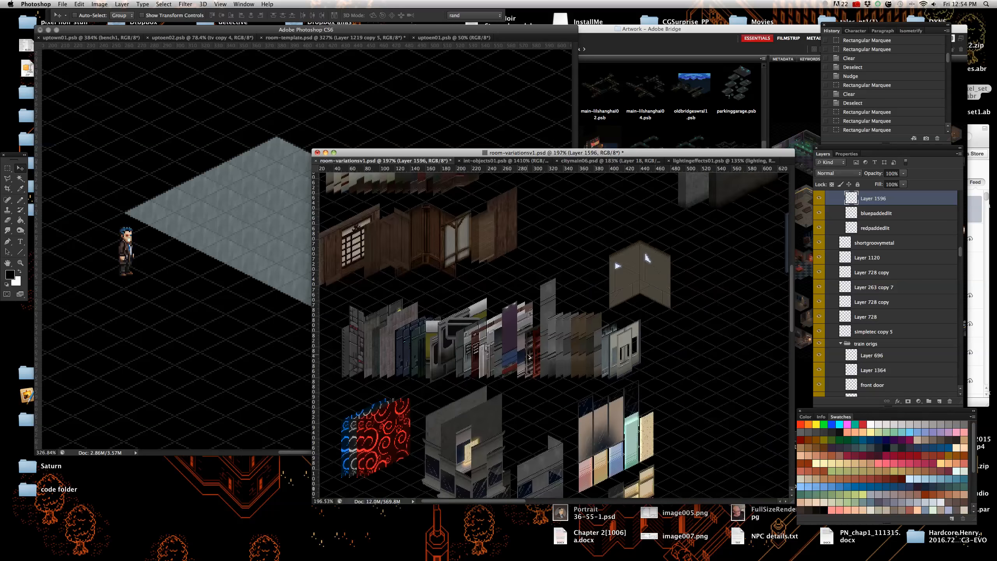
pyautogui.scroll(4, 564, 359)
pyautogui.rightClick(549, 370)
pyautogui.click(549, 370)
pyautogui.moveTo(909, 200); pyautogui.dragTo(218, 137)
pyautogui.scroll(-2, 218, 137)
pyautogui.scroll(3, 178, 154)
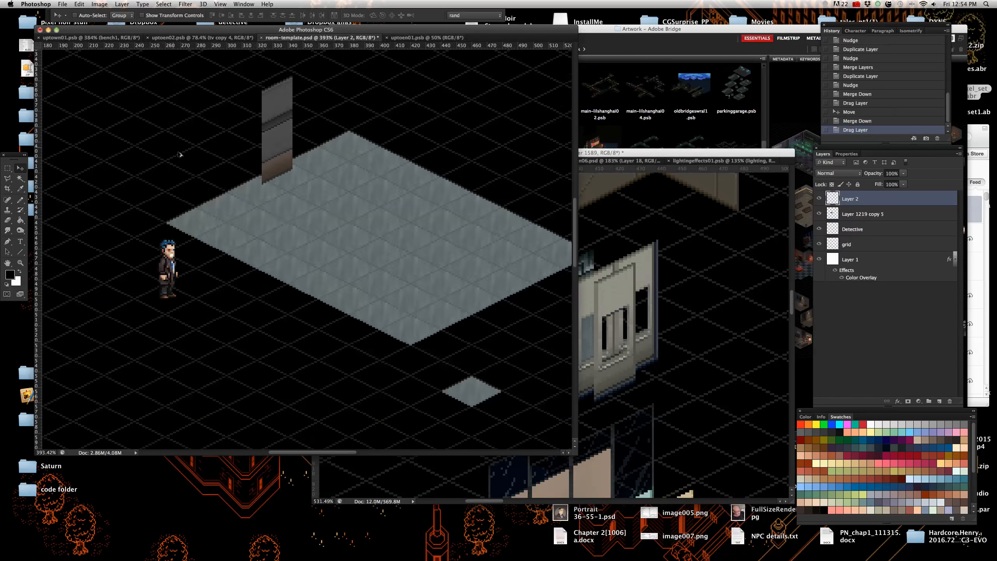
# - Move the grey wall panel so its brown base sits flush against the floor's back-left edge, starting at the leftmost corner
pyautogui.scroll(2, 179, 154)
pyautogui.hotkey('shift', 'Left')
pyautogui.hotkey('shift', 'Left')
pyautogui.hotkey('shift', 'Left')
pyautogui.hotkey('shift', 'Left')
pyautogui.hotkey('shift', 'Left')
pyautogui.hotkey('shift', 'Left')
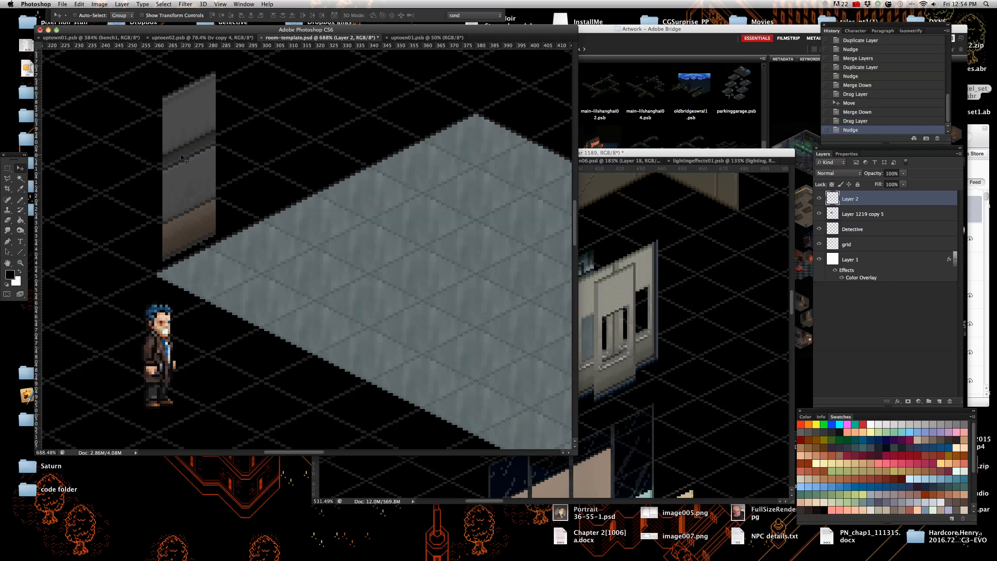
pyautogui.scroll(-3, 152, 229)
pyautogui.scroll(6, 152, 229)
pyautogui.hotkey('shift', 'Left')
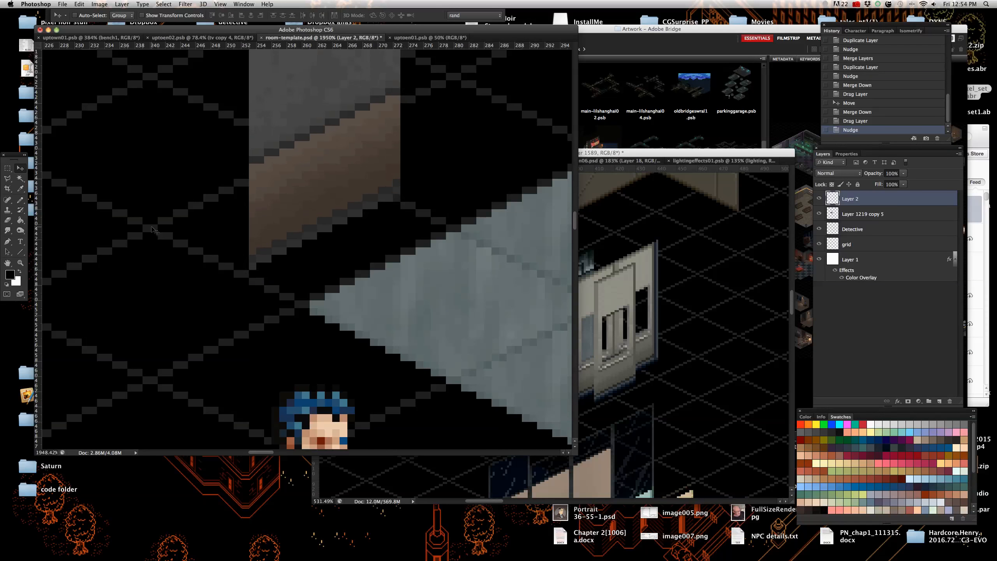
pyautogui.press('Down')
pyautogui.press('Right')
pyautogui.press('Right')
pyautogui.press('Right')
pyautogui.press('Right')
pyautogui.press('Right')
pyautogui.press('Right')
pyautogui.press('Right')
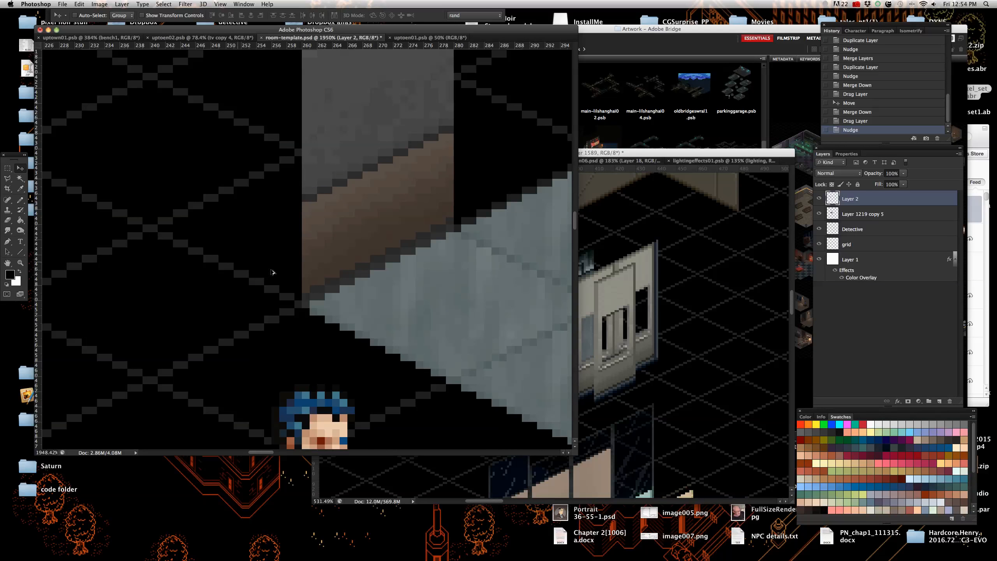
# - Duplicate the wall panel and offset the copy 20 px right and 10 px up, continuing the wall along the floor edge
pyautogui.scroll(-4, 281, 275)
pyautogui.scroll(2, 291, 250)
pyautogui.scroll(-3, 291, 250)
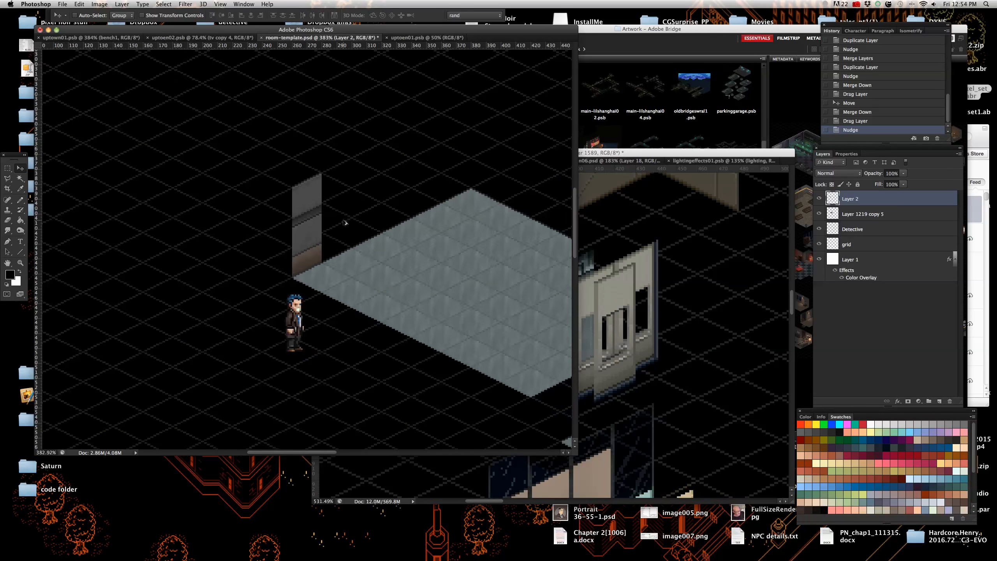
pyautogui.scroll(2, 342, 225)
pyautogui.scroll(-2, 378, 206)
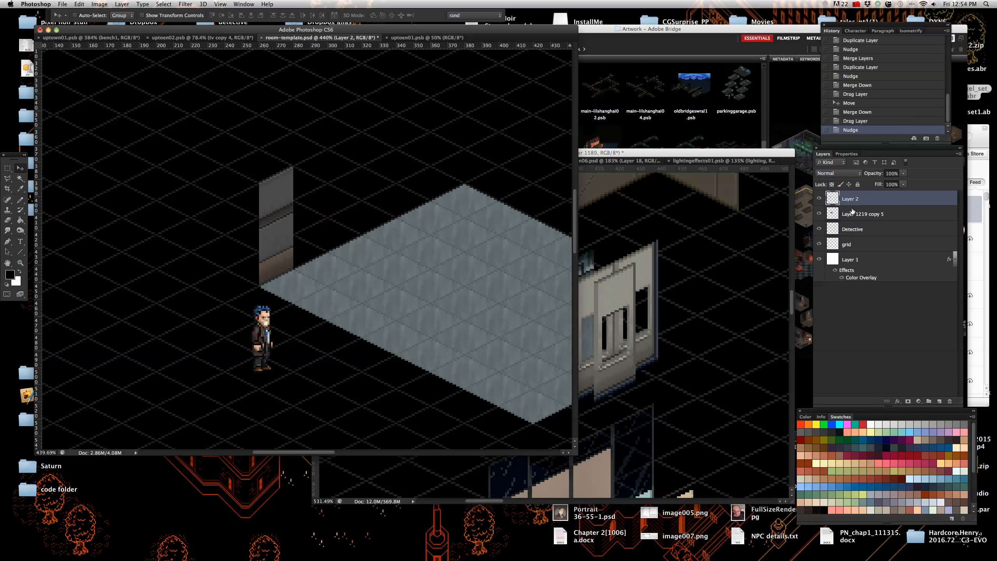
pyautogui.rightClick(893, 201)
pyautogui.click(861, 220)
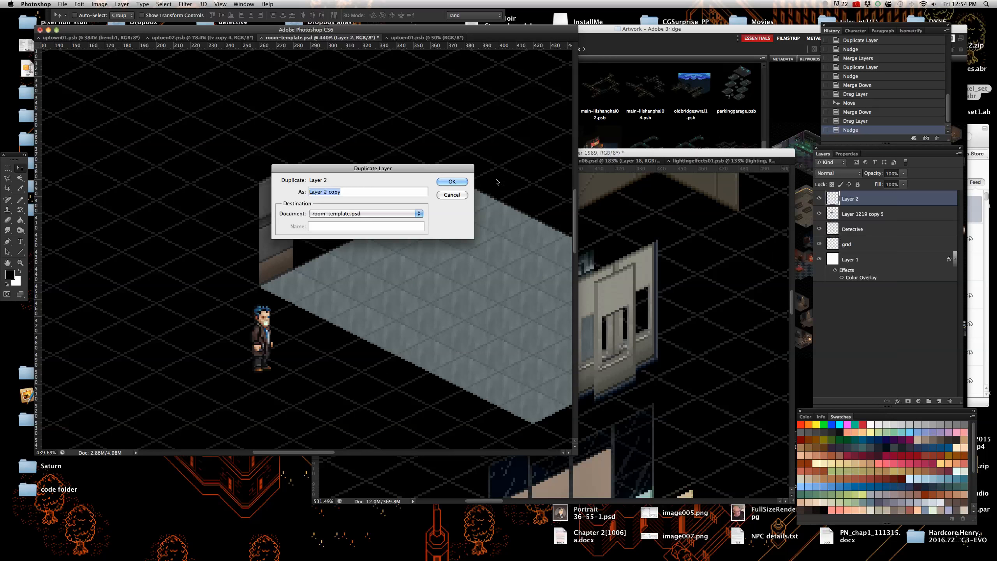
pyautogui.click(452, 183)
pyautogui.hotkey('shift', 'Right')
pyautogui.hotkey('shift', 'Right')
pyautogui.hotkey('shift', 'Up')
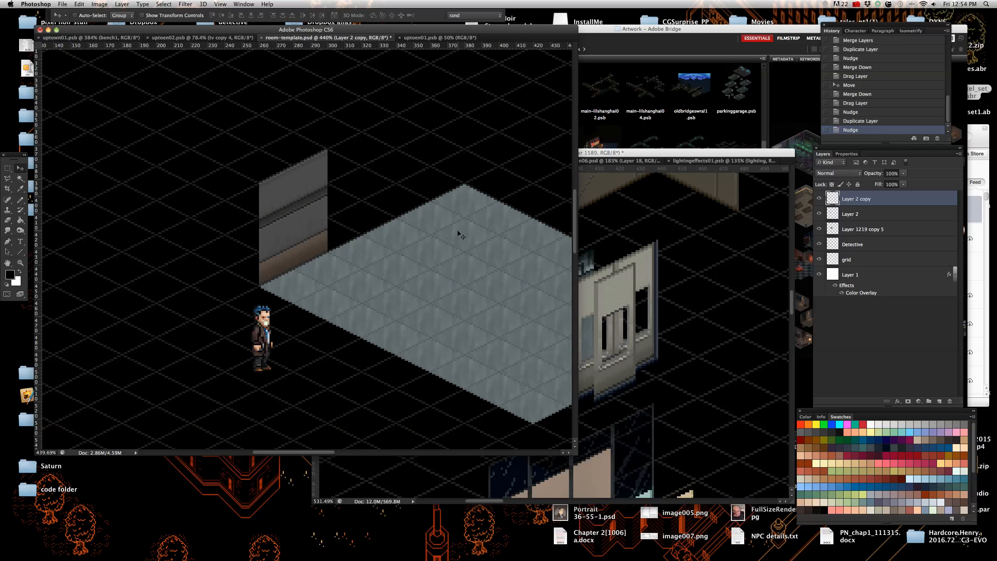
pyautogui.rightClick(888, 203)
pyautogui.click(823, 360)
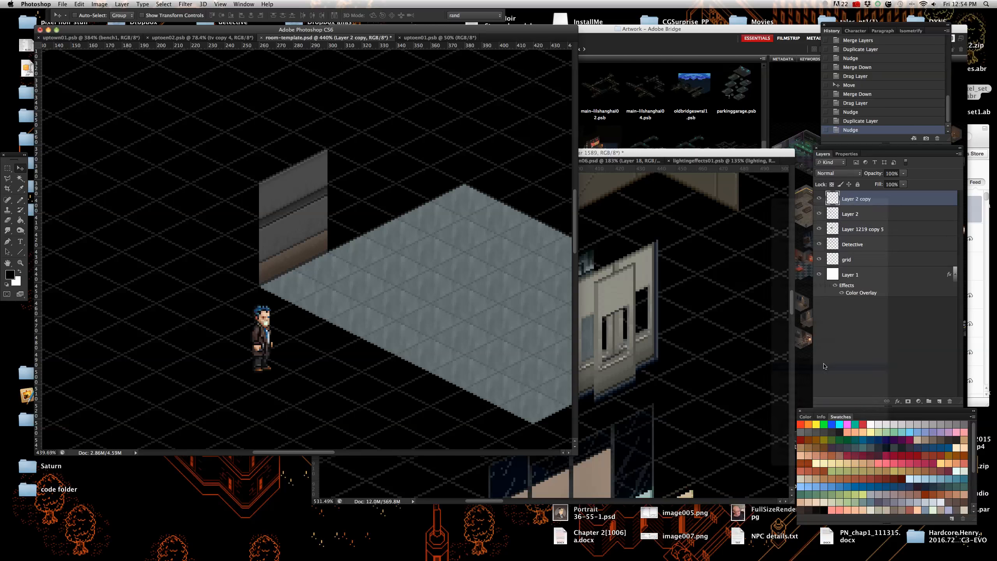
pyautogui.click(881, 121)
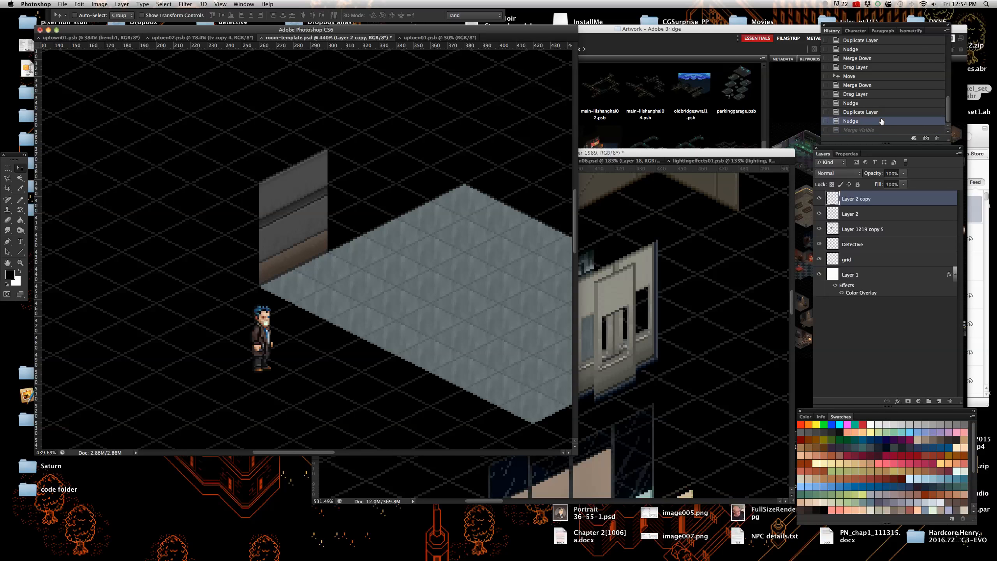
# - Merge the copied panel down into Layer 2 and duplicate the resulting wall section
pyautogui.rightClick(888, 202)
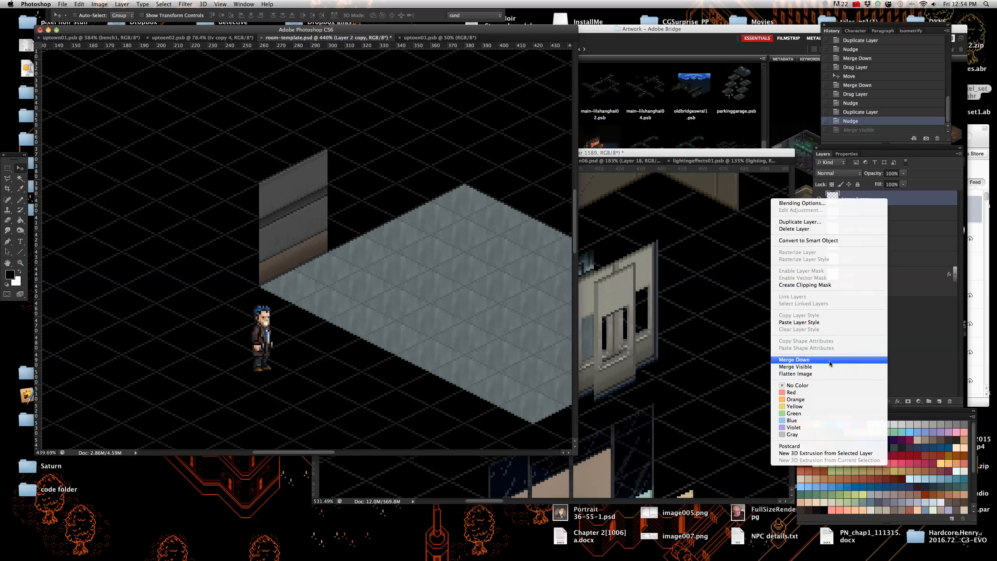
pyautogui.click(820, 358)
pyautogui.rightClick(873, 199)
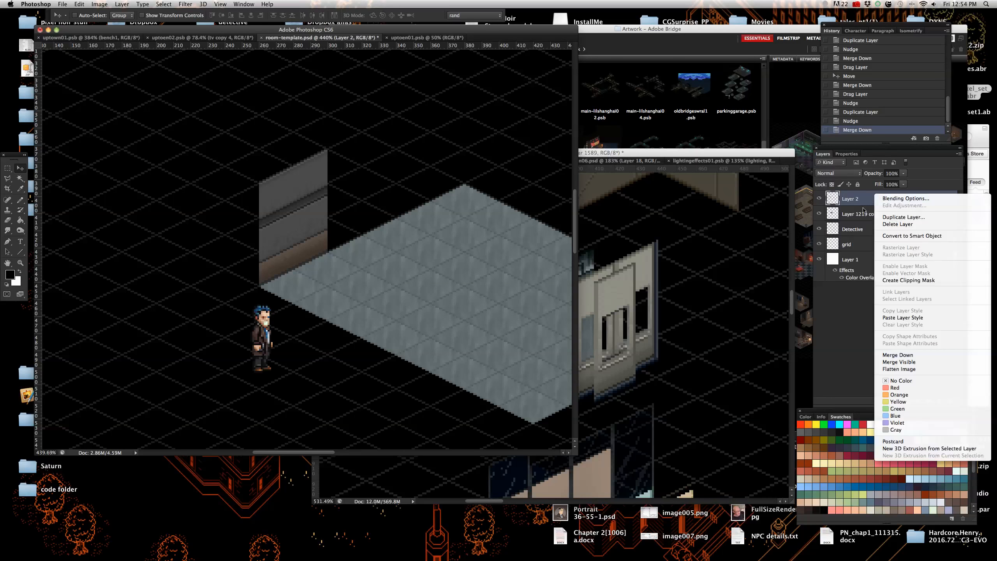
pyautogui.click(889, 218)
pyautogui.click(454, 181)
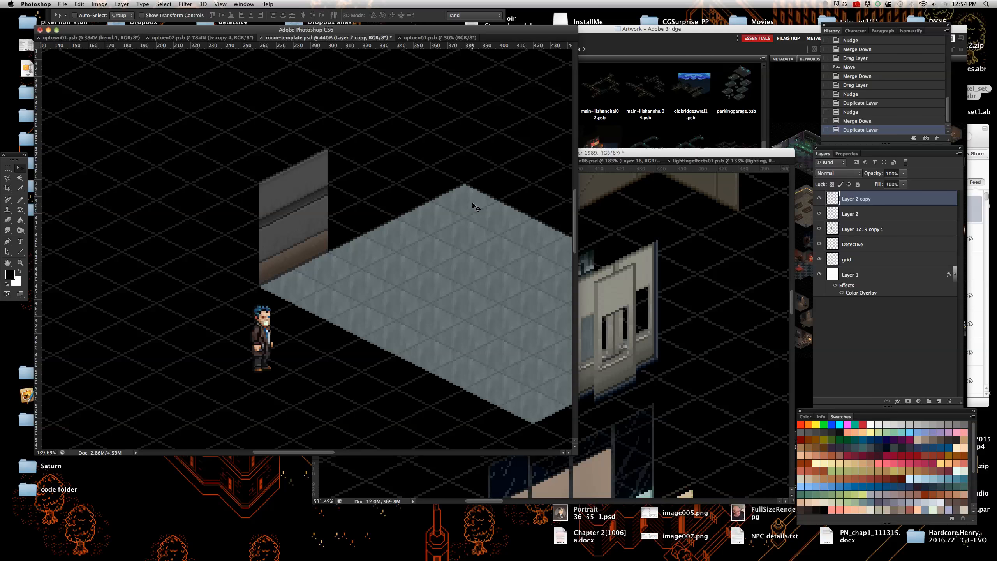
# - Offset the duplicated wall section 40 px right and 20 px up along the floor edge and merge it down into Layer 2
pyautogui.hotkey('shift', 'Right')
pyautogui.hotkey('shift', 'Right')
pyautogui.hotkey('shift', 'Up')
pyautogui.hotkey('shift', 'Right')
pyautogui.hotkey('shift', 'Right')
pyautogui.hotkey('shift', 'Up')
pyautogui.hotkey('shift', 'Right')
pyautogui.hotkey('shift', 'Right')
pyautogui.hotkey('shift', 'Up')
pyautogui.hotkey('shift', 'Left')
pyautogui.hotkey('shift', 'Left')
pyautogui.hotkey('shift', 'Down')
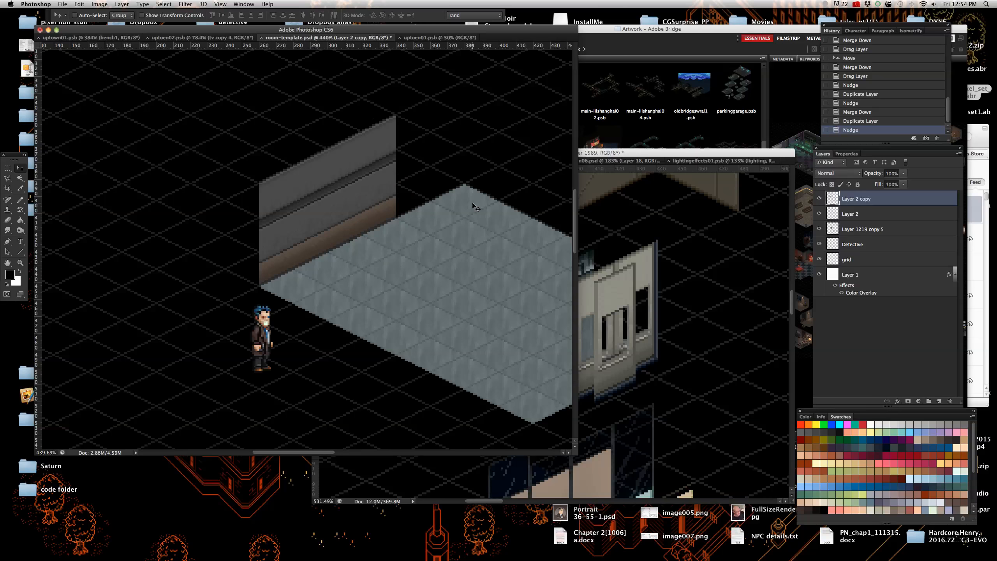
pyautogui.rightClick(883, 202)
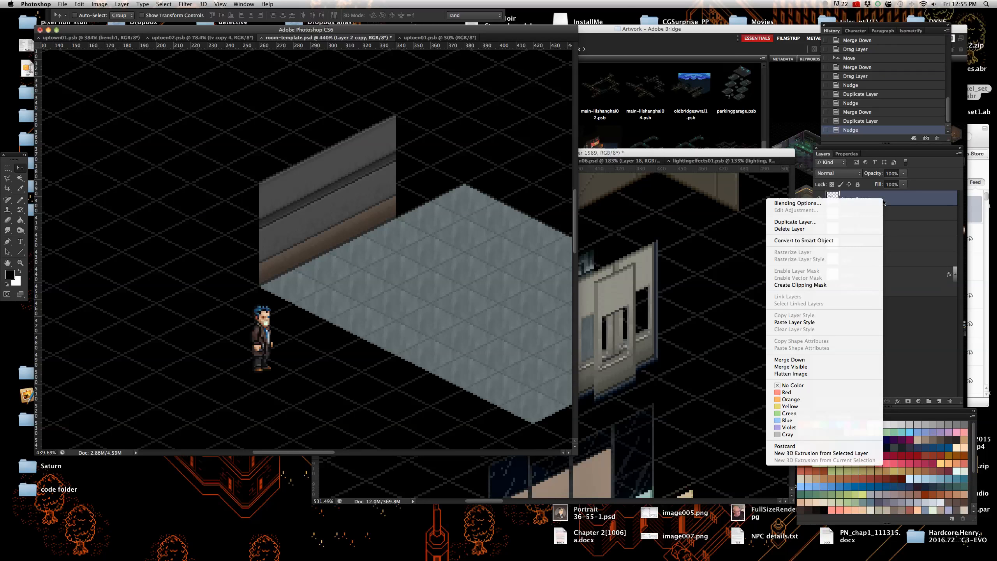
pyautogui.click(860, 360)
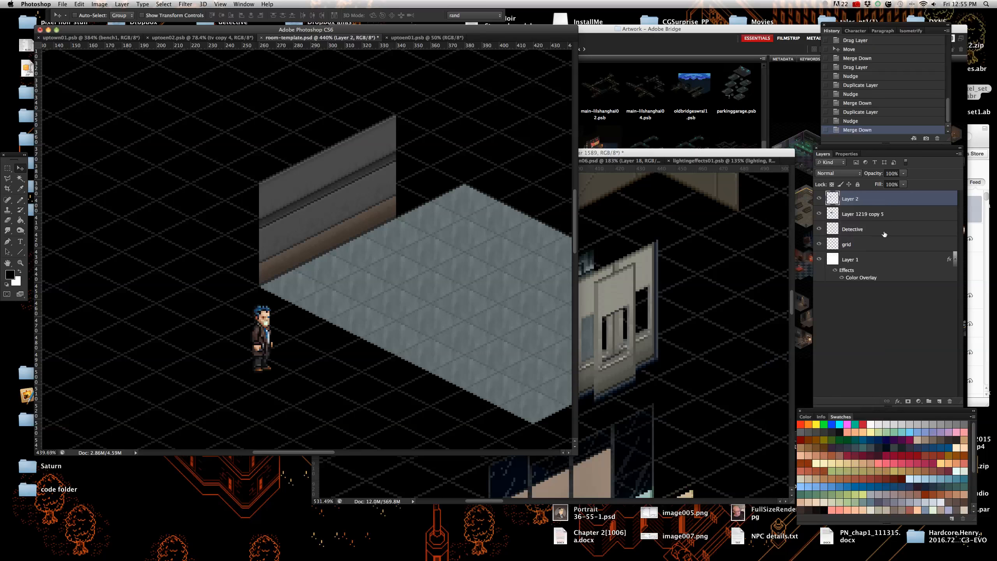
# - Extend the wall to the floor's back corner with a duplicate offset 40 px right and 20 px up, merged down into Layer 2
pyautogui.rightClick(883, 204)
pyautogui.click(858, 221)
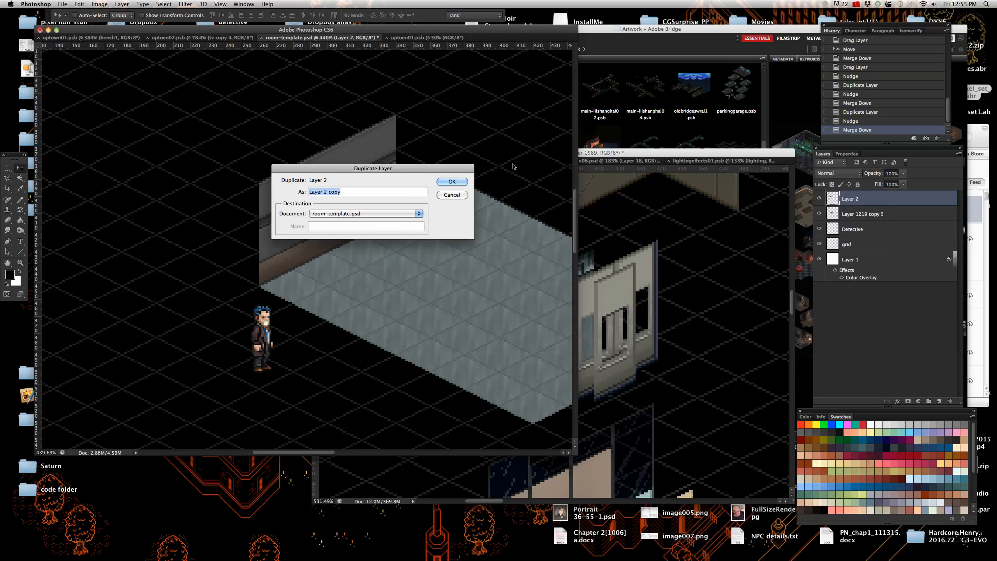
pyautogui.click(448, 181)
pyautogui.hotkey('shift', 'Right')
pyautogui.hotkey('shift', 'Up')
pyautogui.hotkey('shift', 'Right')
pyautogui.hotkey('shift', 'Right')
pyautogui.hotkey('shift', 'Up')
pyautogui.hotkey('shift', 'Right')
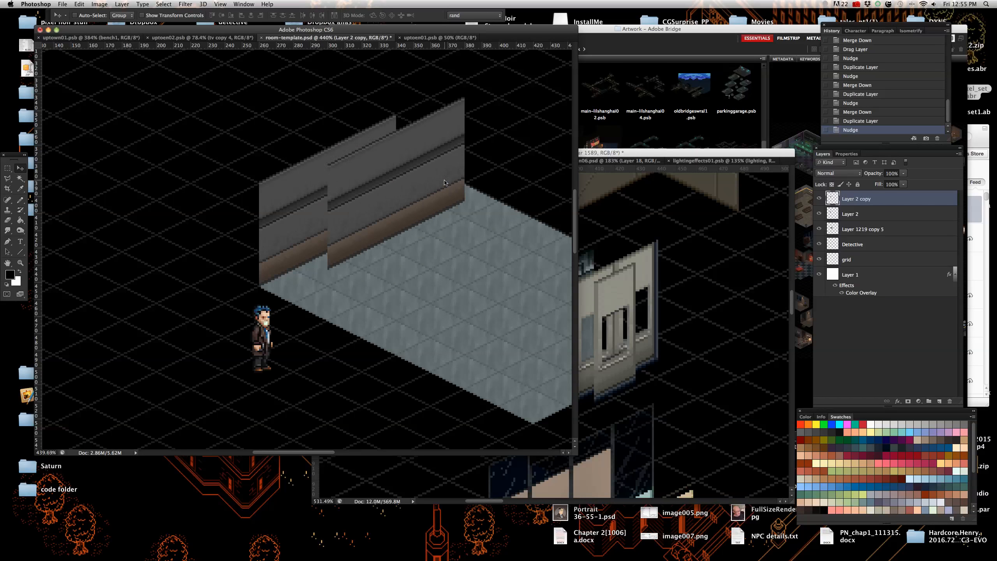
pyautogui.rightClick(899, 203)
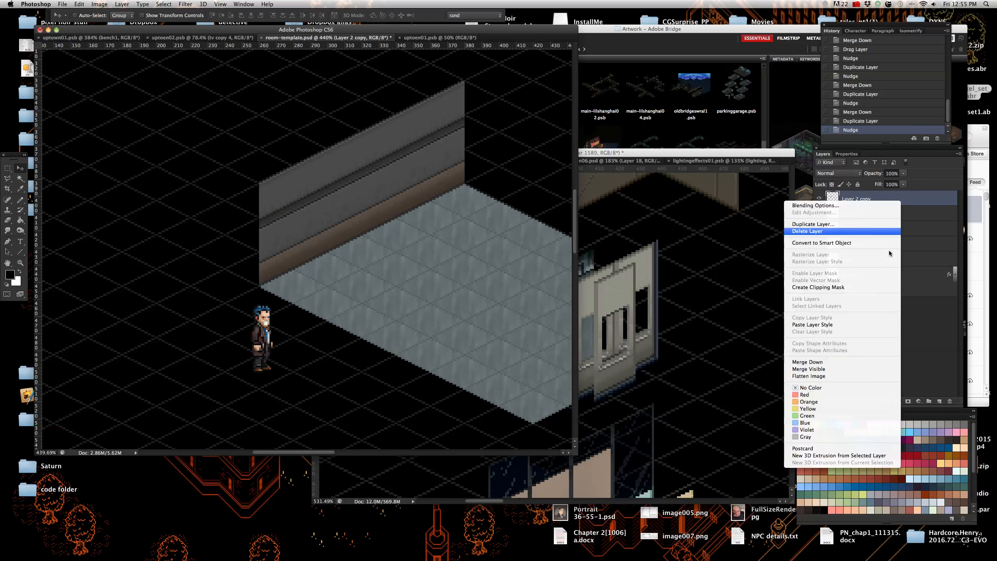
pyautogui.click(849, 361)
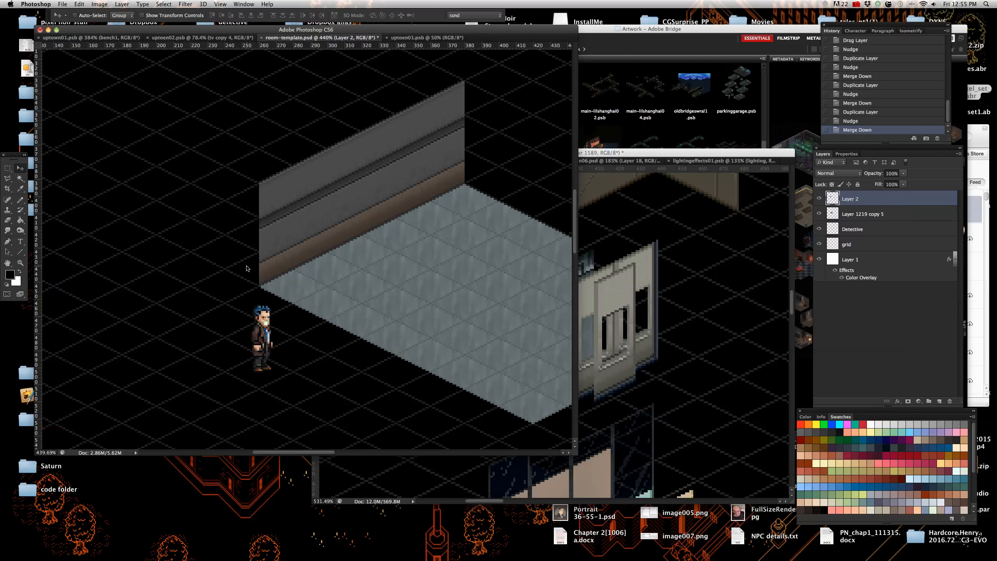
# - Duplicate the completed back-left wall and flip the copy horizontally
pyautogui.scroll(-5, 271, 274)
pyautogui.scroll(6, 271, 274)
pyautogui.scroll(-2, 270, 274)
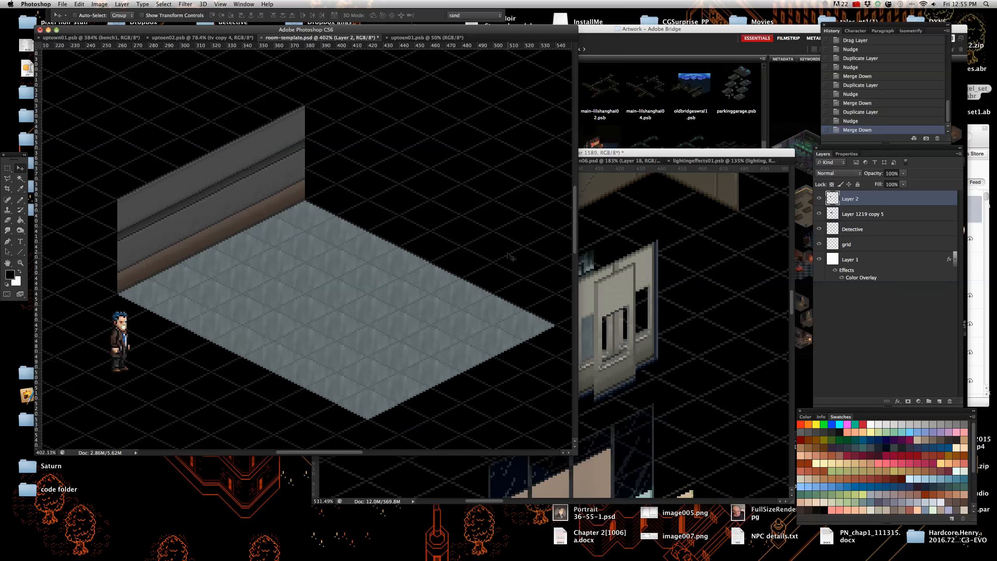
pyautogui.rightClick(873, 201)
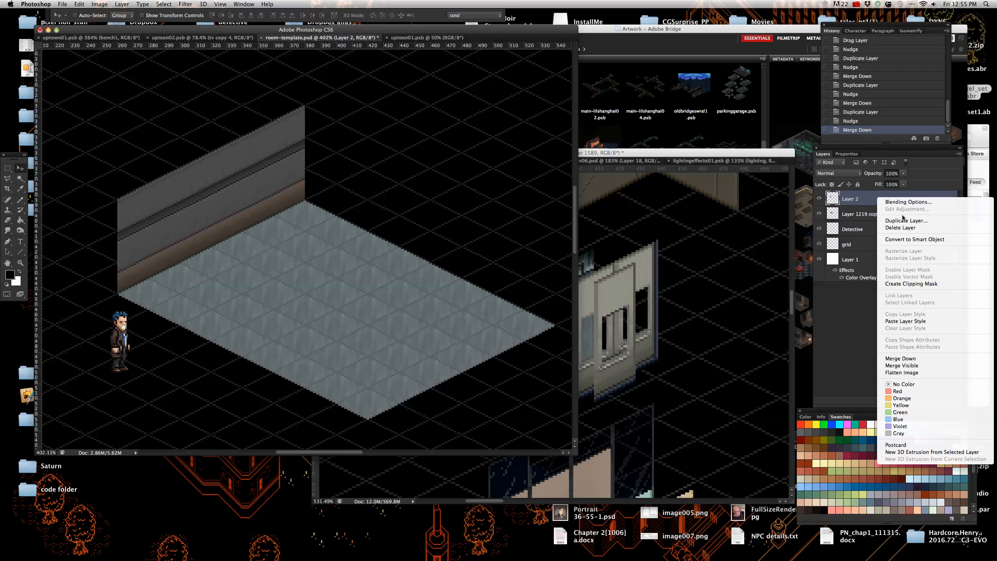
pyautogui.click(896, 219)
pyautogui.click(452, 182)
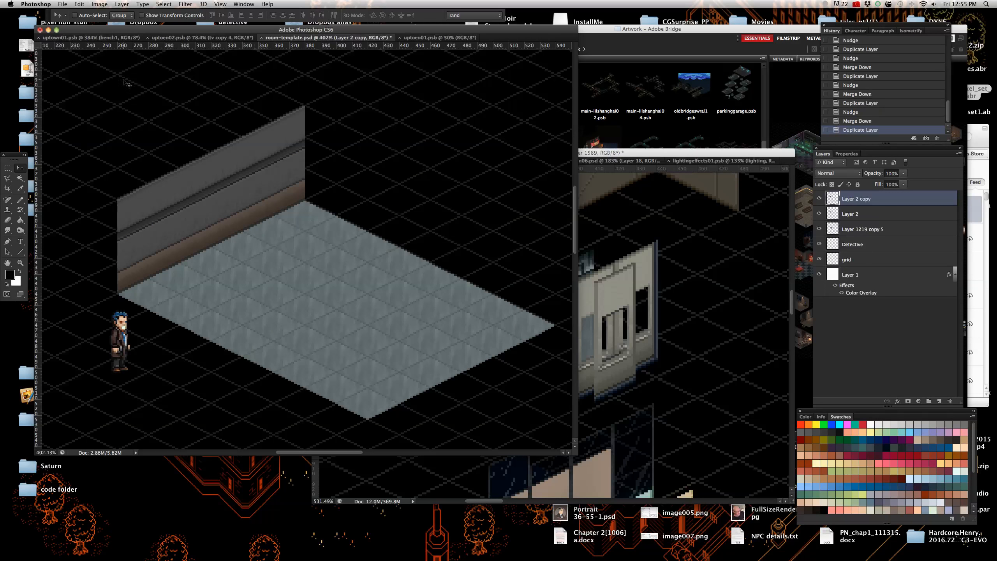
pyautogui.click(80, 4)
pyautogui.moveTo(130, 176)
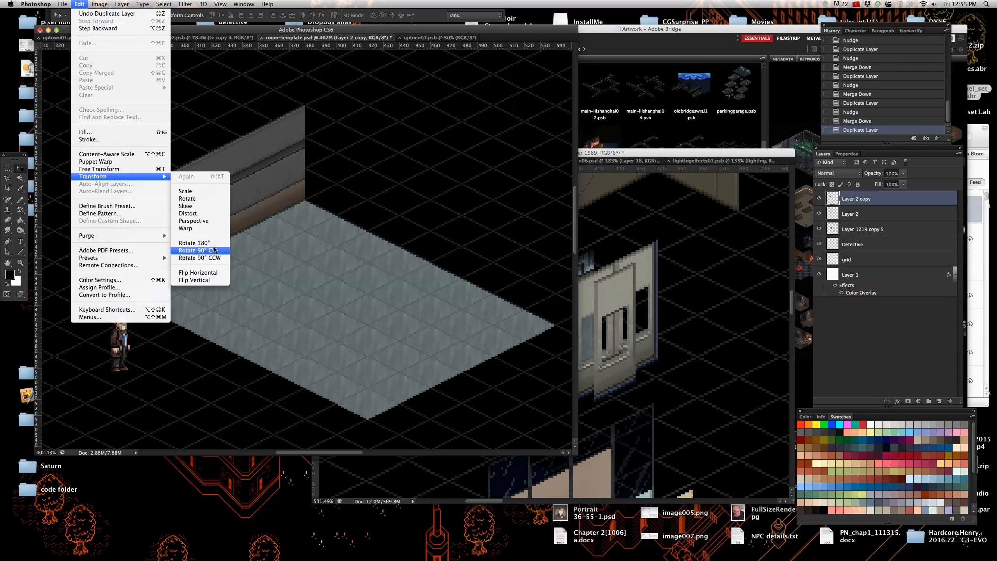
pyautogui.click(218, 275)
# - Move the flipped wall horizontally until it meets the first wall at the floor's back corner
pyautogui.hotkey('shift', 'Right')
pyautogui.hotkey('shift', 'Right')
pyautogui.hotkey('shift', 'Right')
pyautogui.hotkey('shift', 'Right')
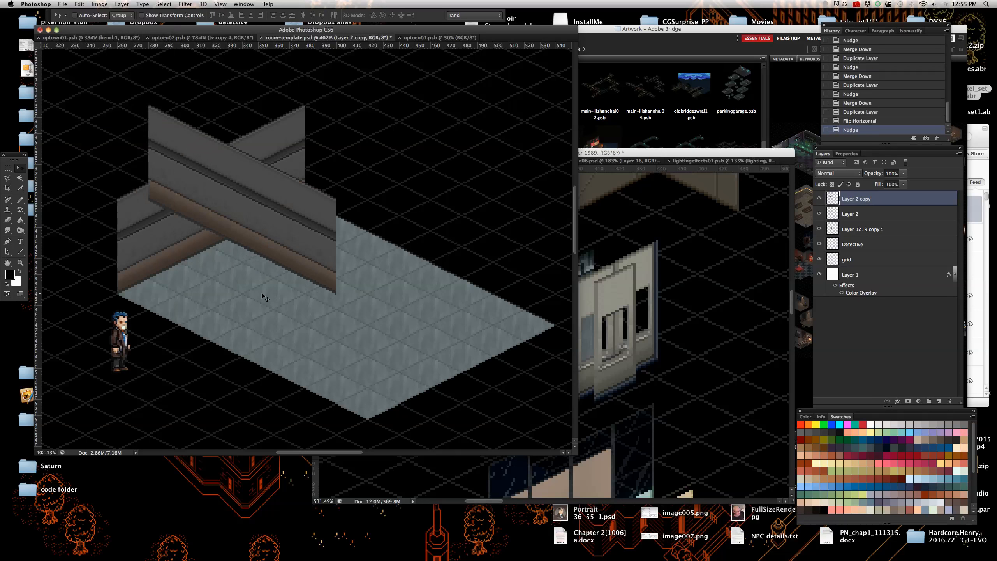
pyautogui.hotkey('shift', 'Right')
pyautogui.hotkey('shift', 'Right')
pyautogui.hotkey('shift', 'Right')
pyautogui.hotkey('shift', 'Right')
pyautogui.hotkey('shift', 'Right')
pyautogui.hotkey('shift', 'Right')
pyautogui.hotkey('shift', 'Right')
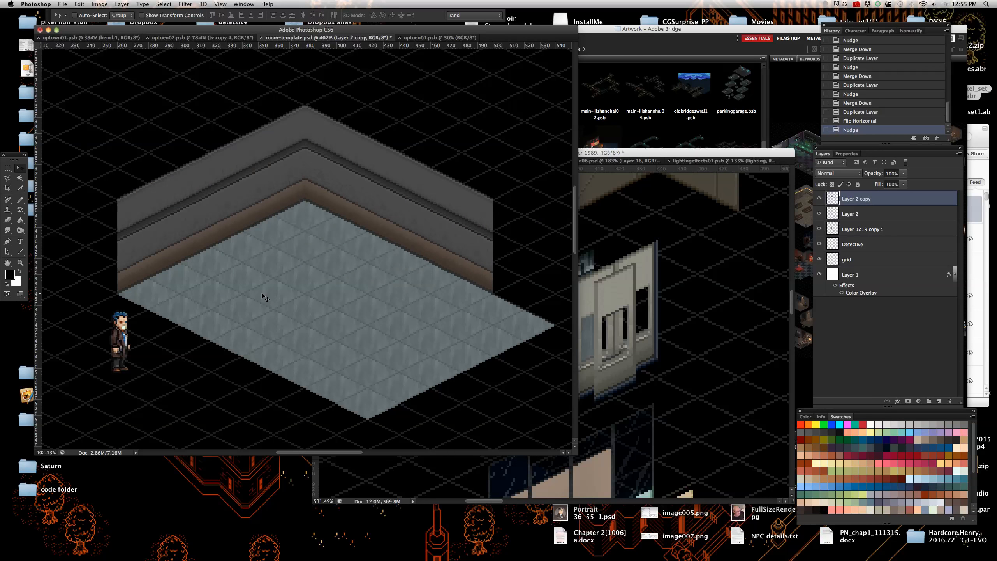
# - Examine up close how the flipped wall's base and outer end line up with the floor edge and the grid
pyautogui.scroll(5, 494, 294)
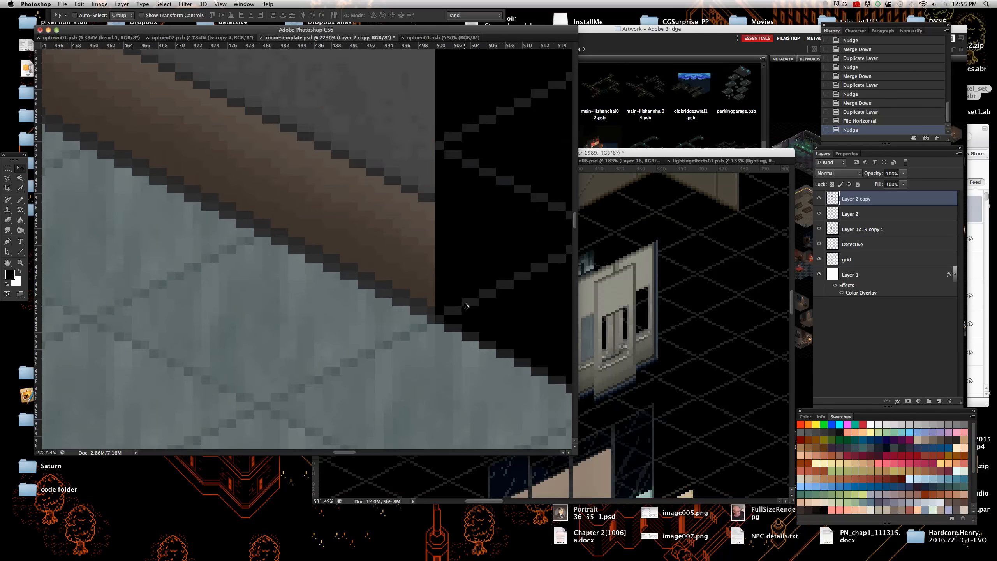
pyautogui.scroll(2, 462, 312)
pyautogui.scroll(-6, 462, 316)
pyautogui.scroll(2, 235, 270)
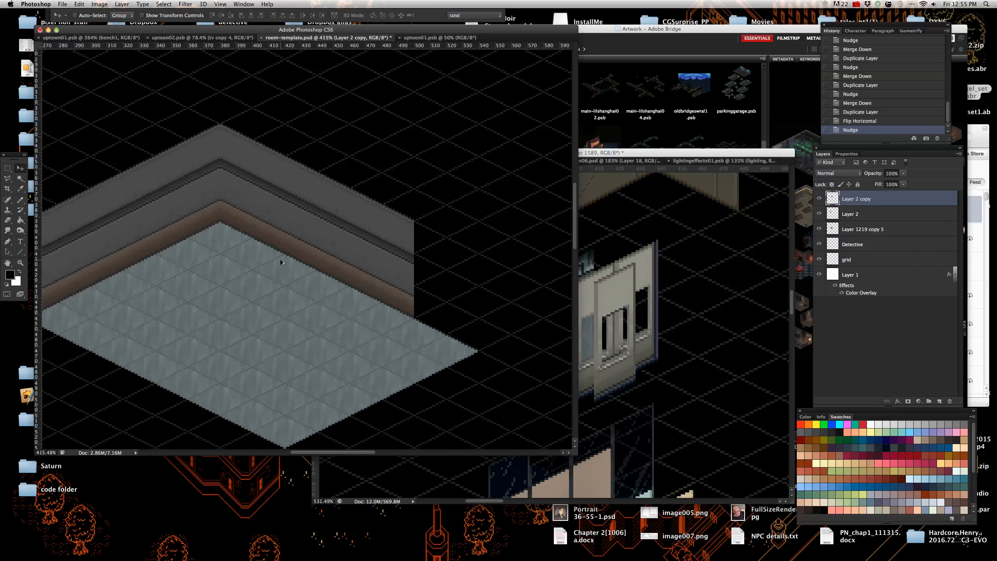
pyautogui.scroll(1, 300, 263)
pyautogui.hscroll(-3, 236, 243)
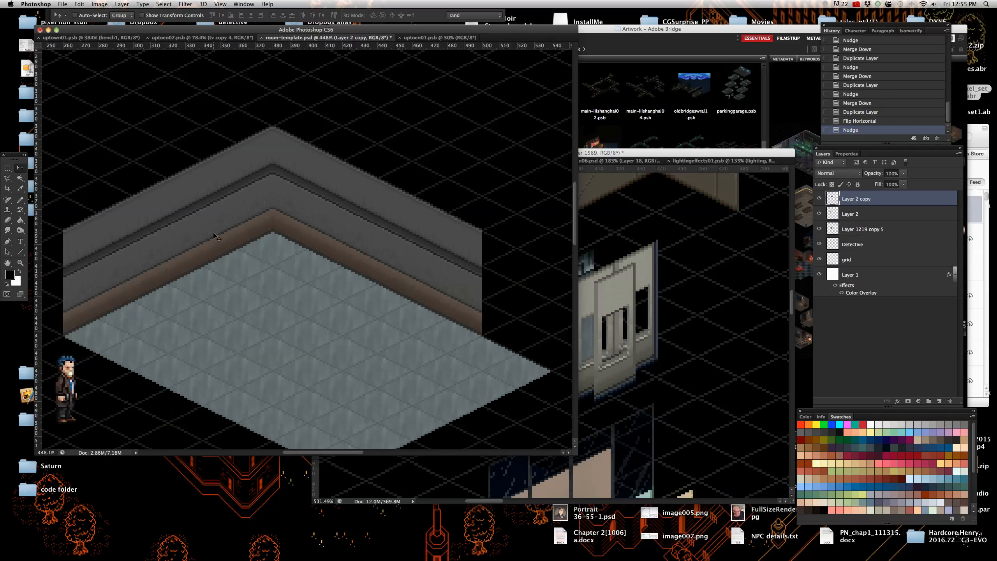
pyautogui.press('super+z')
pyautogui.press('super+z')
pyautogui.press('Right')
pyautogui.press('Left')
pyautogui.scroll(2, 441, 319)
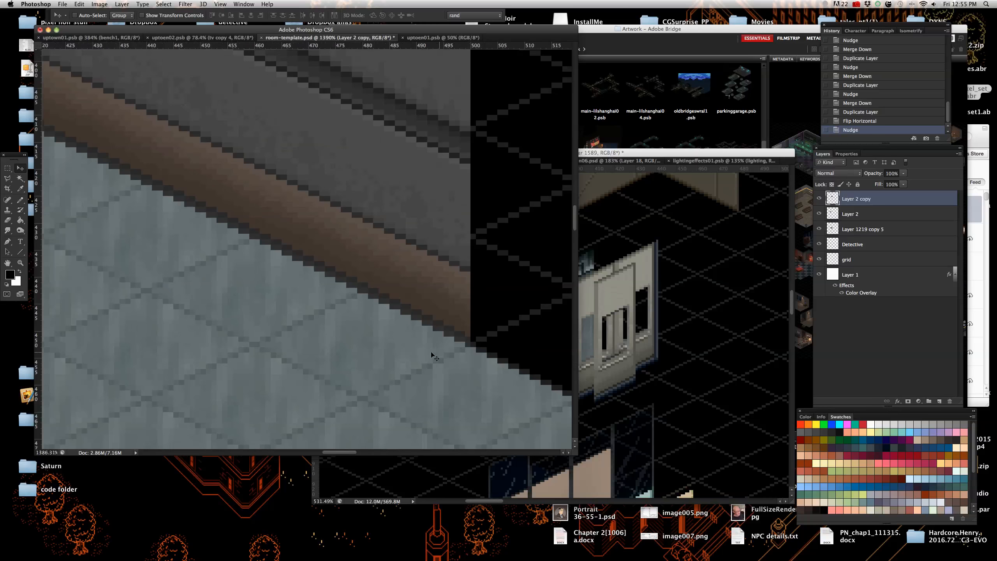
pyautogui.scroll(-5, 432, 345)
pyautogui.scroll(3, 423, 340)
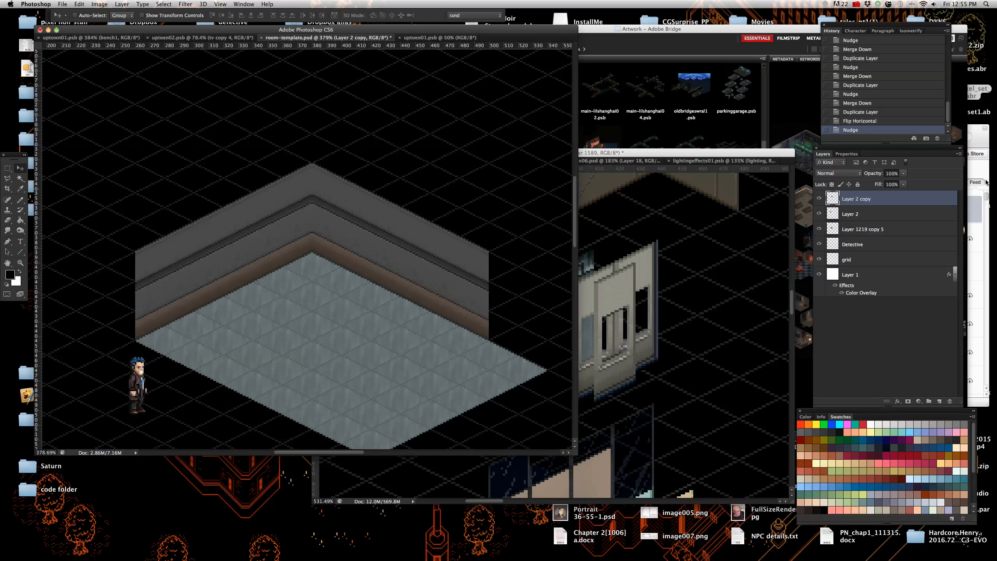
pyautogui.rightClick(912, 202)
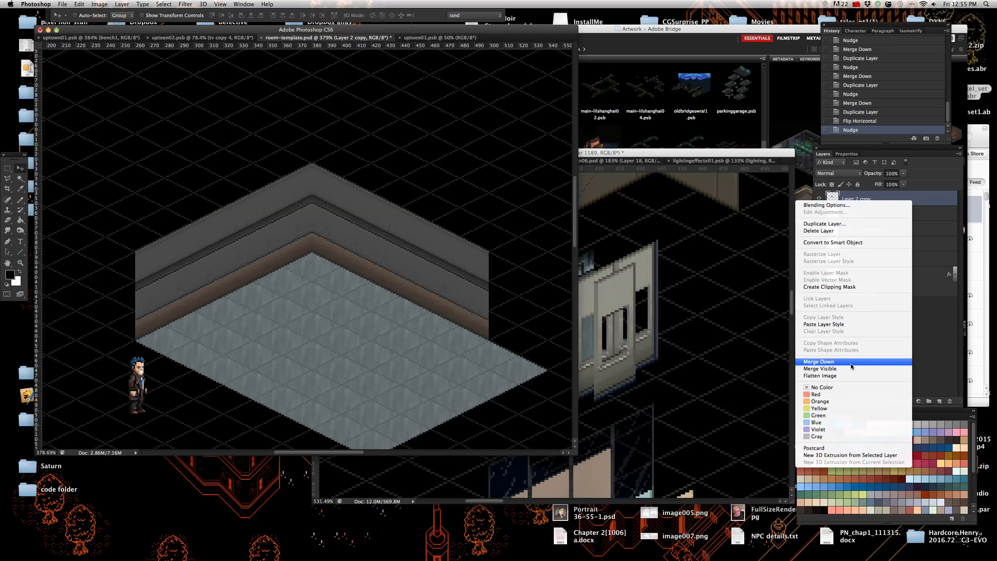
pyautogui.click(812, 362)
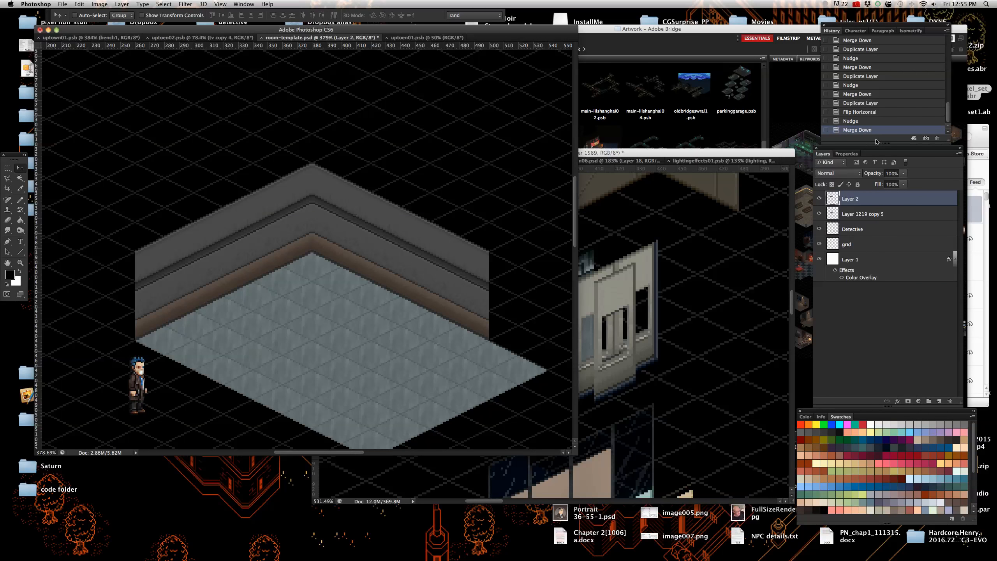
pyautogui.click(886, 121)
# - Duplicate the flipped wall and offset the copy 40 px right and 20 px down to reach the floor's rightmost corner
pyautogui.rightClick(885, 199)
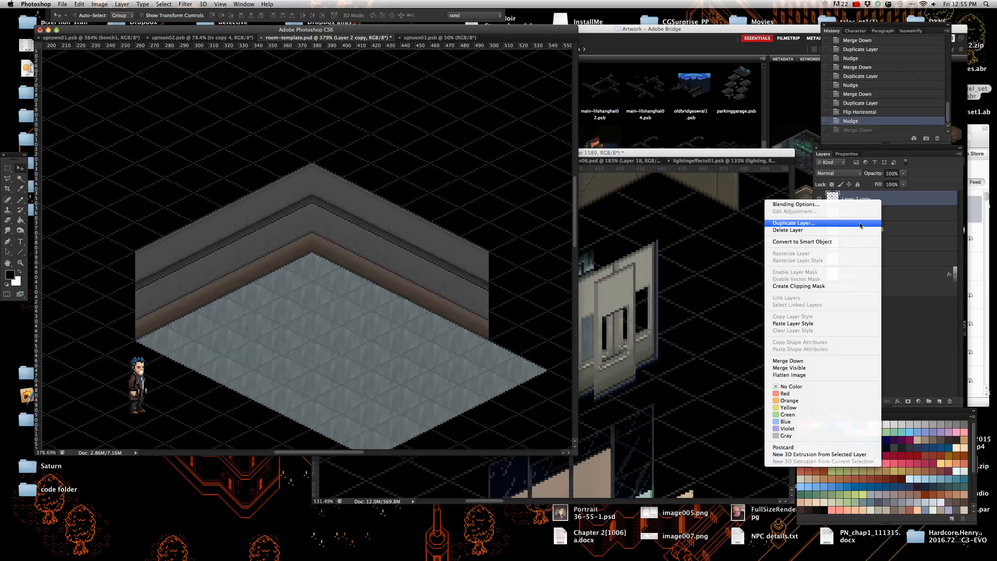
pyautogui.click(862, 225)
pyautogui.press('Return')
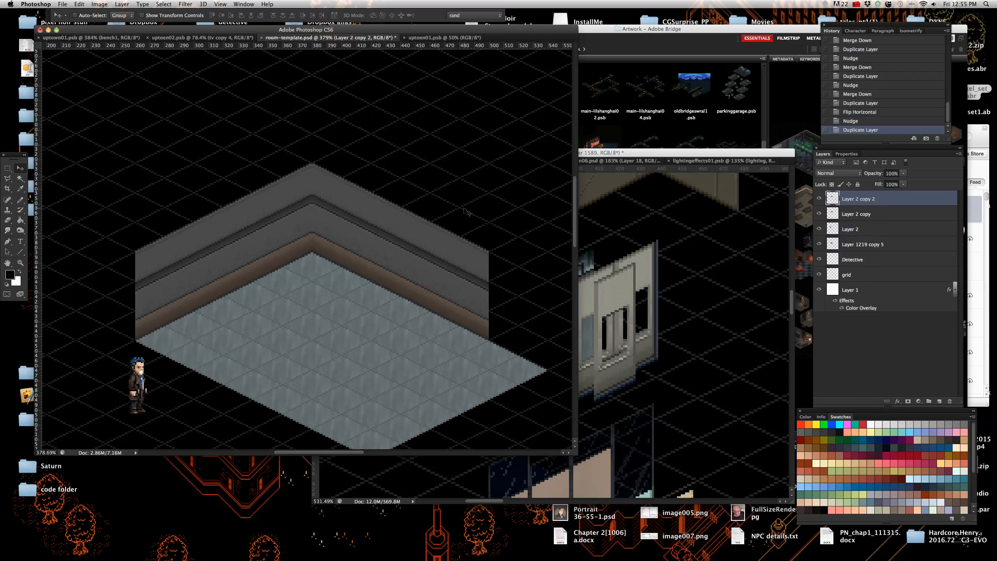
pyautogui.hotkey('shift', 'Right')
pyautogui.hotkey('shift', 'Right')
pyautogui.hotkey('shift', 'Down')
pyautogui.hotkey('shift', 'Right')
pyautogui.hotkey('shift', 'Right')
pyautogui.hotkey('shift', 'Down')
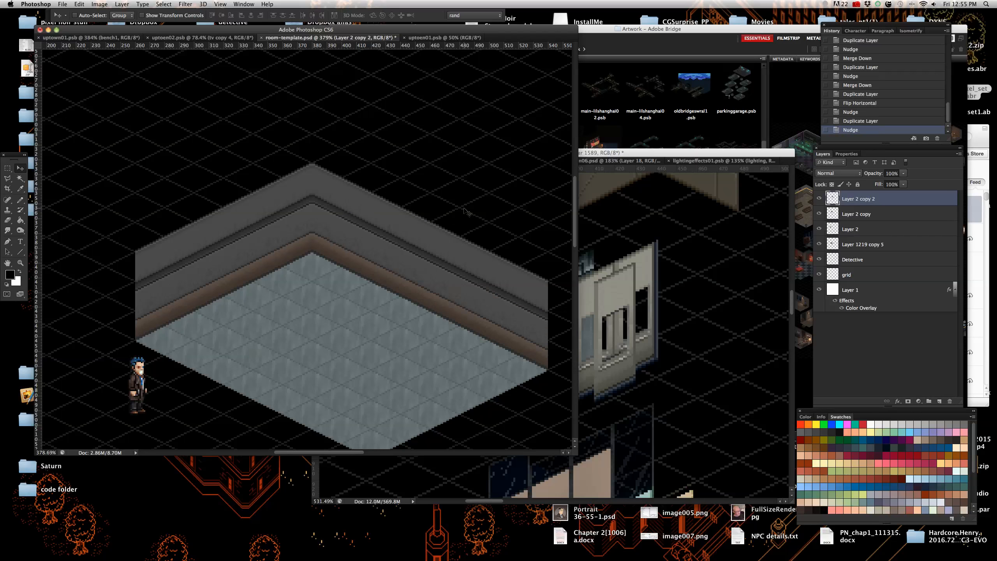
# - Merge the newest back-right wall copy down into the adjoining wall copy and toggle the wall layers' visibility to check them
pyautogui.rightClick(911, 201)
pyautogui.click(910, 356)
pyautogui.click(818, 199)
pyautogui.click(819, 198)
pyautogui.click(819, 214)
pyautogui.click(819, 214)
pyautogui.rightClick(418, 272)
pyautogui.click(418, 272)
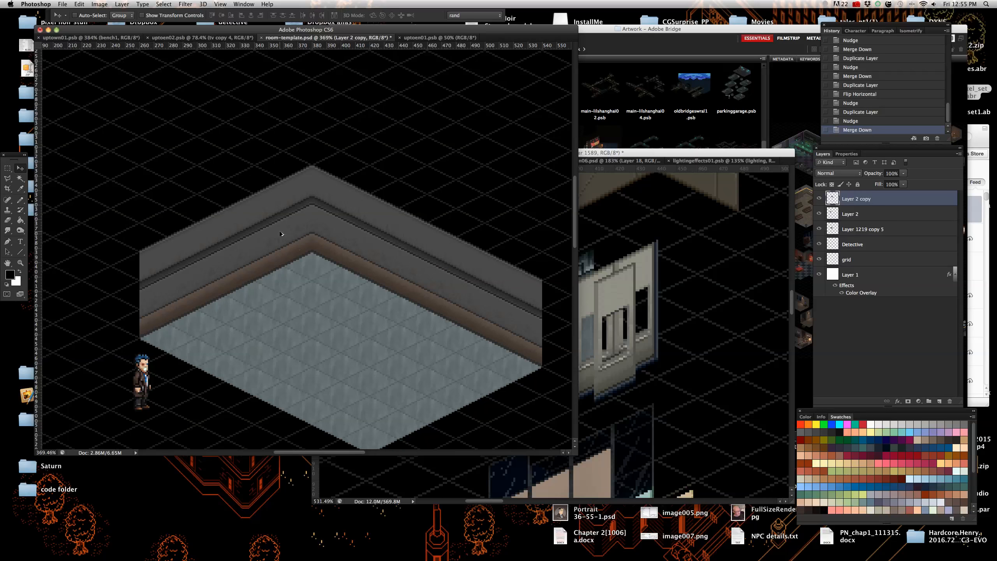
# - Darken the merged back-right wall with a Hue/Saturation adjustment, setting Lightness to -8
pyautogui.scroll(4, 304, 246)
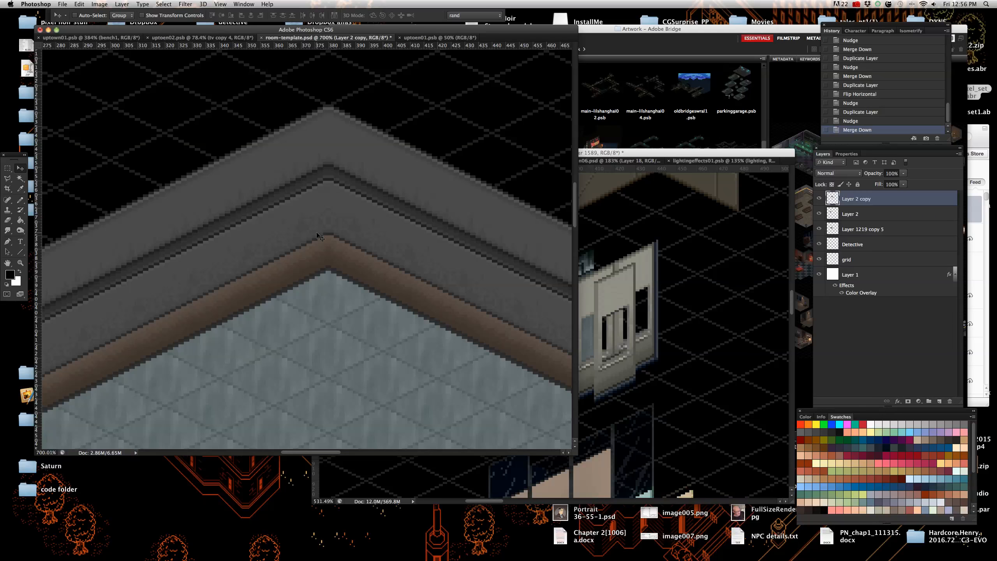
pyautogui.rightClick(384, 236)
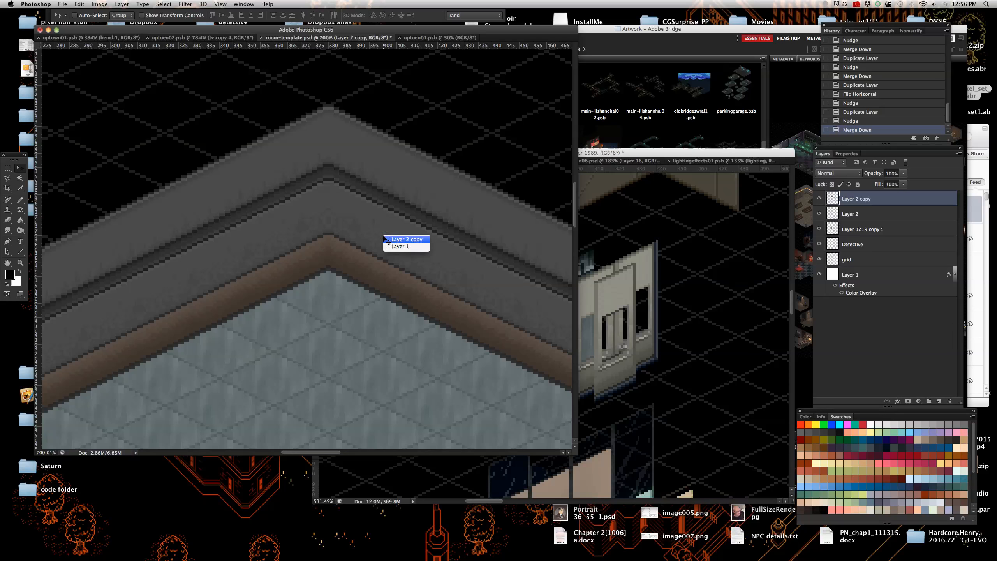
pyautogui.click(389, 238)
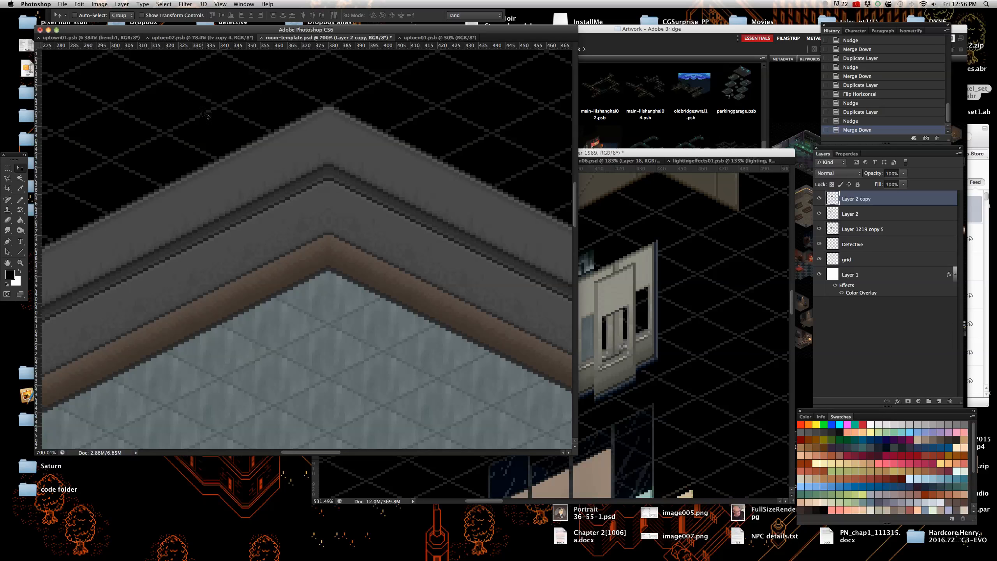
pyautogui.click(95, 4)
pyautogui.moveTo(130, 29)
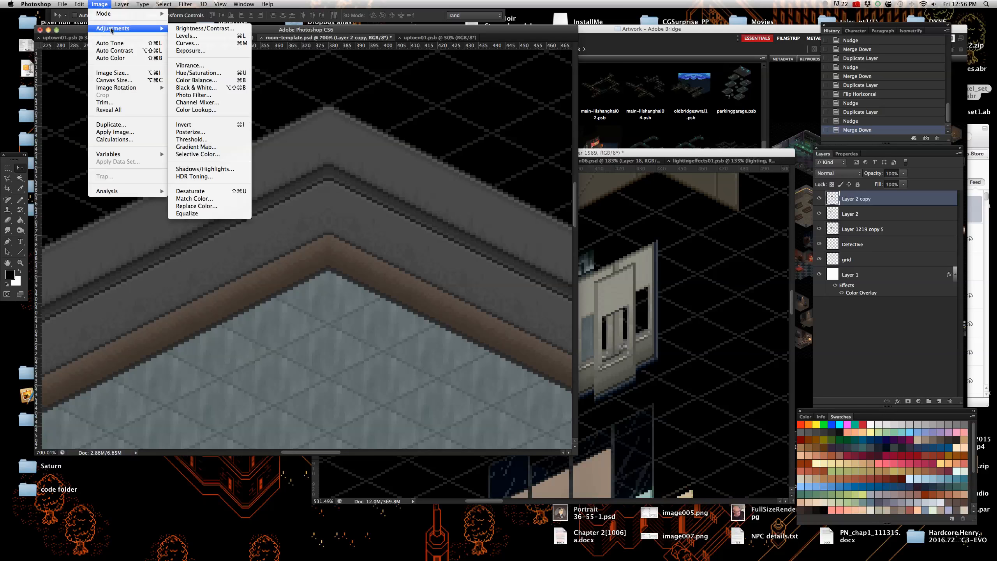
pyautogui.click(199, 74)
pyautogui.click(761, 212)
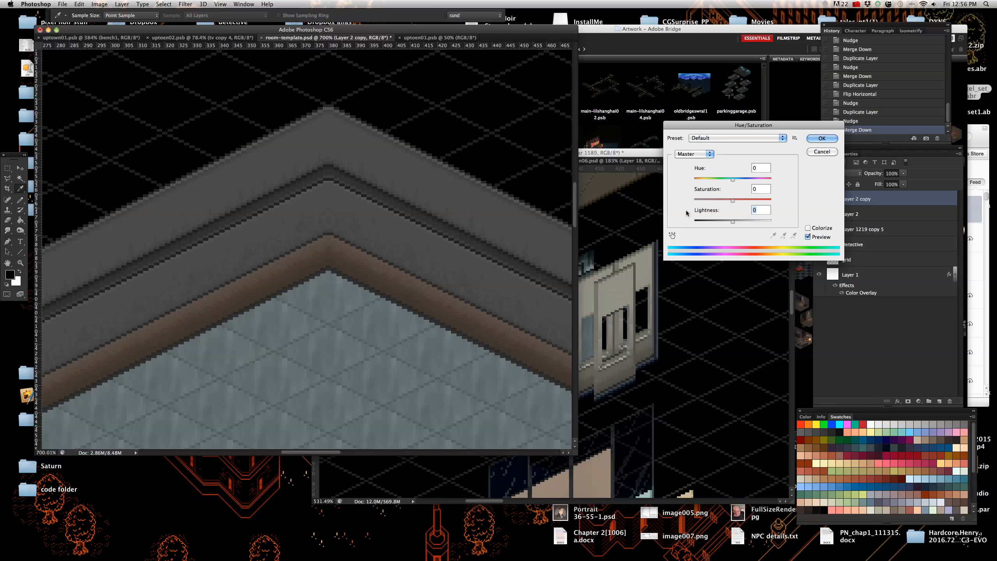
pyautogui.write('-8')
pyautogui.scroll(-2, 223, 269)
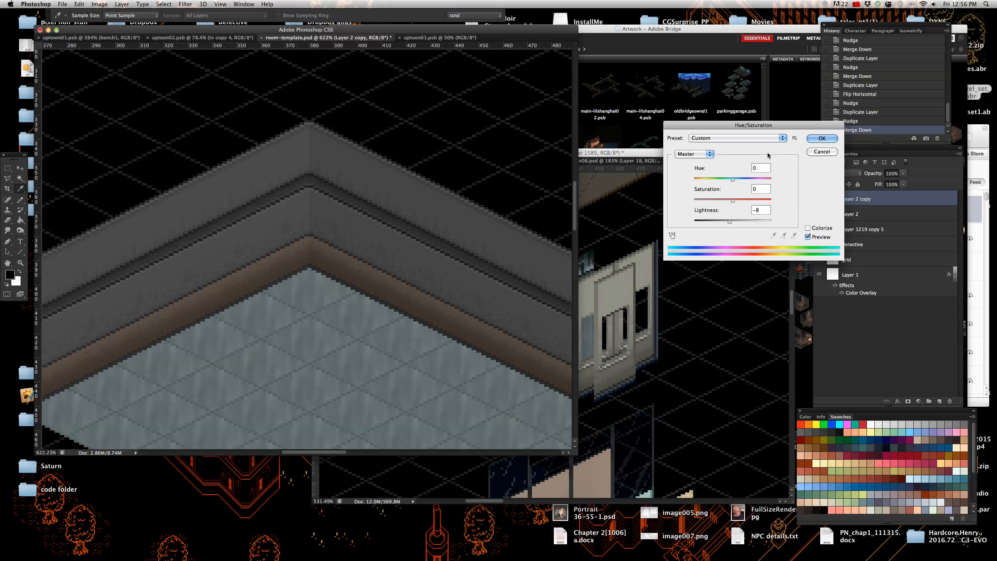
pyautogui.press('Return')
pyautogui.press('v')
# - Examine the shading contrast between the two walls at the back corner, both up close and across the whole room
pyautogui.scroll(-5, 285, 247)
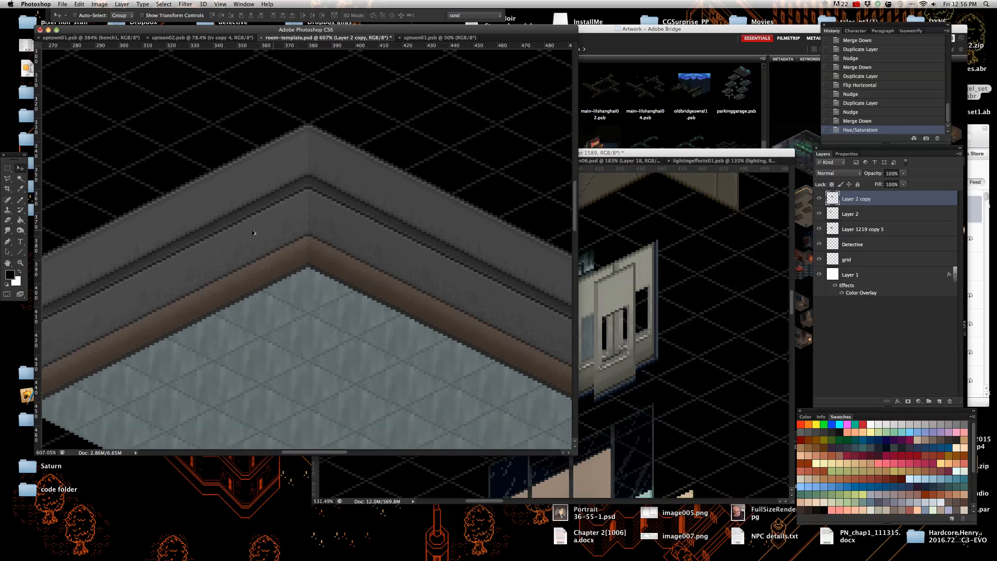
pyautogui.scroll(5, 285, 247)
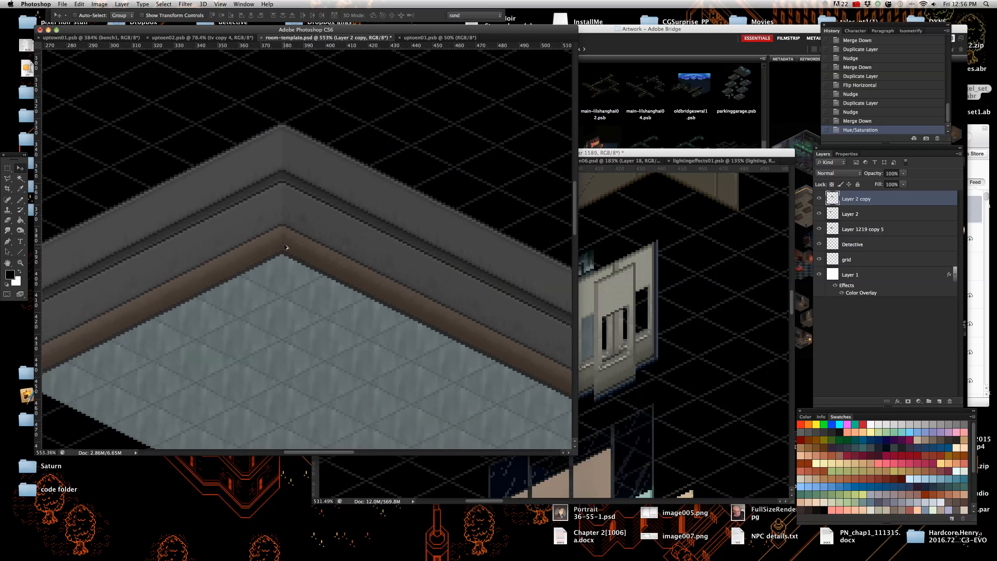
pyautogui.scroll(-1, 233, 245)
pyautogui.scroll(-2, 233, 244)
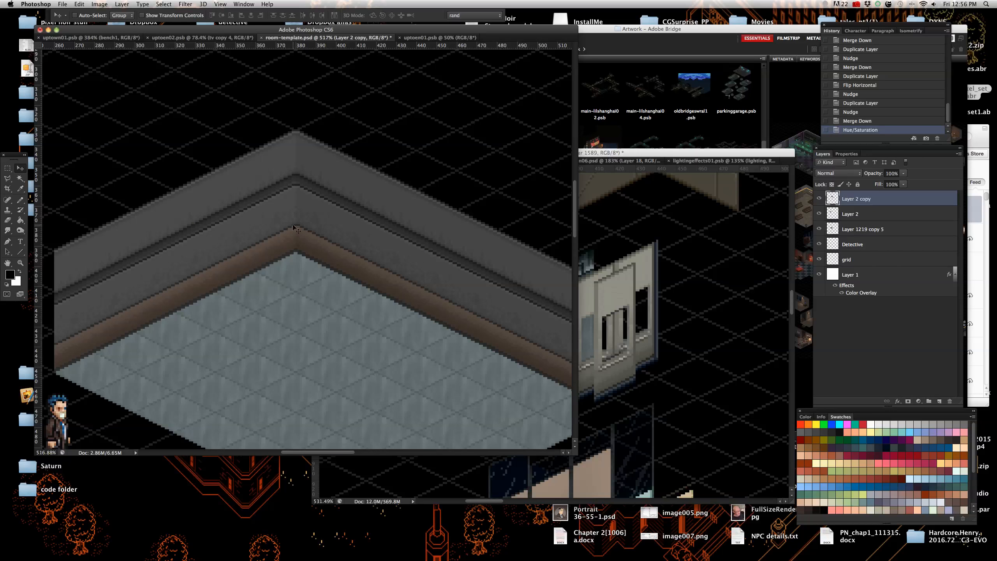
pyautogui.scroll(4, 293, 227)
pyautogui.scroll(-4, 306, 219)
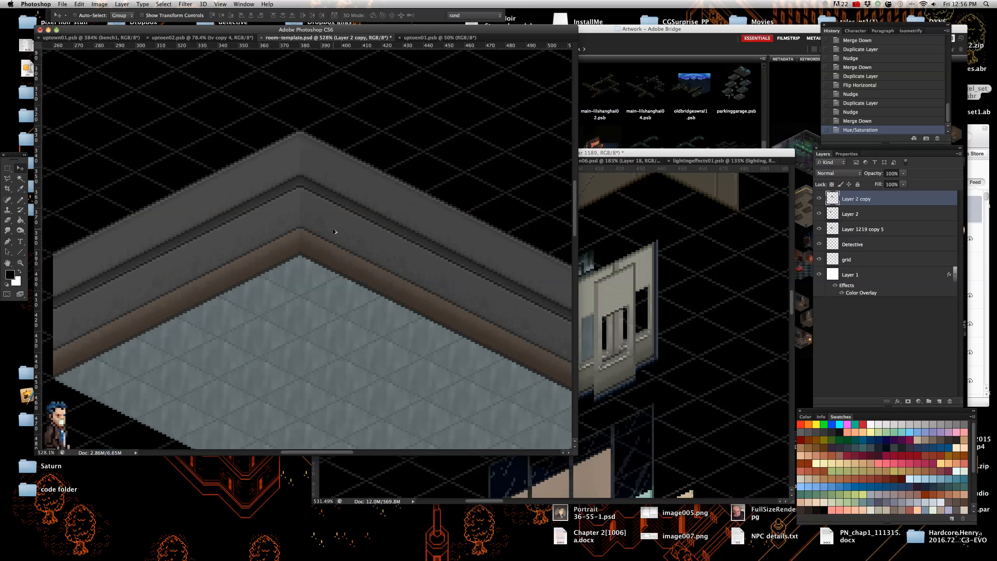
pyautogui.scroll(-2, 277, 225)
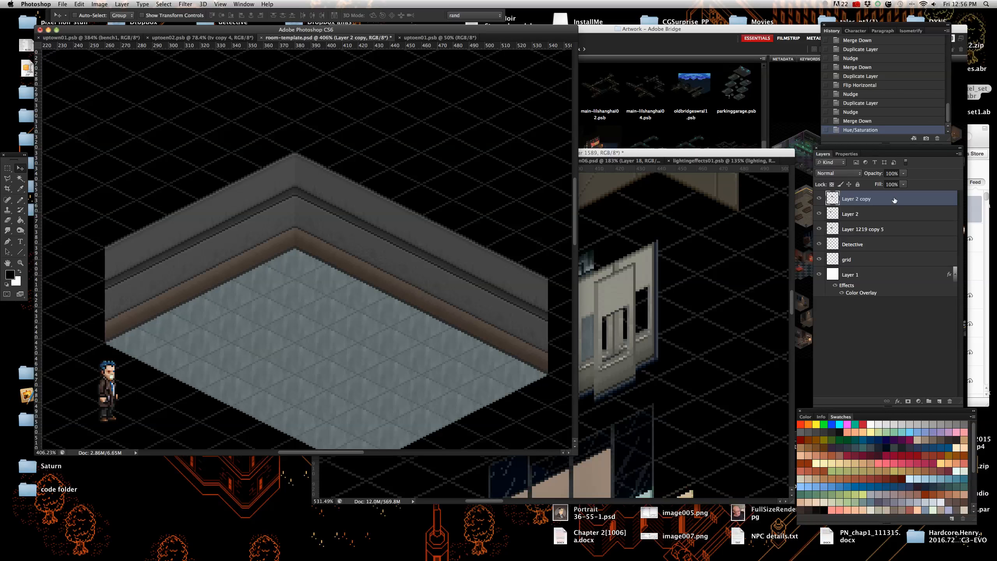
# - Merge the darkened back-right wall down into the back-left wall's layer and nudge the result to test it
pyautogui.rightClick(893, 200)
pyautogui.click(848, 358)
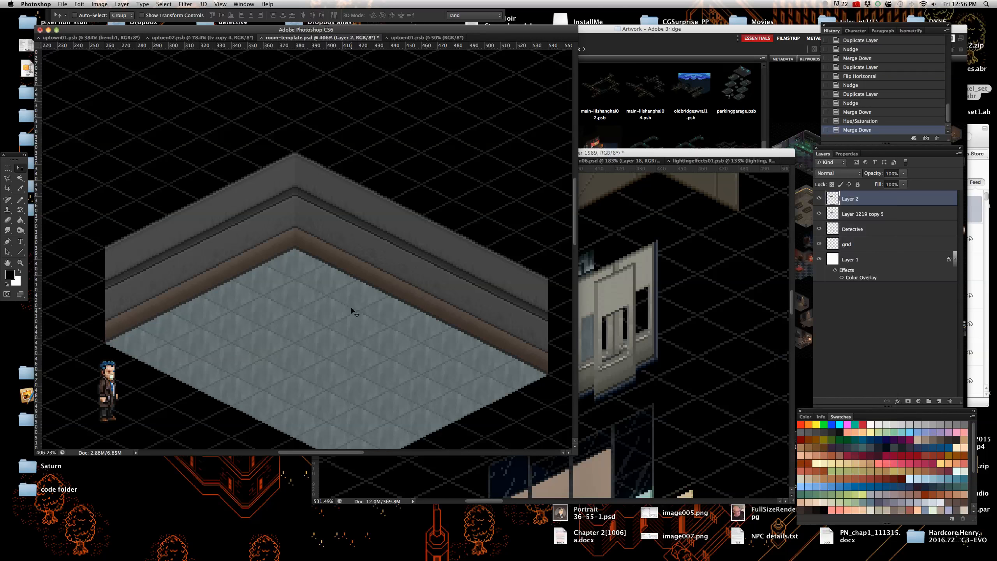
pyautogui.press('Up')
pyautogui.press('Down')
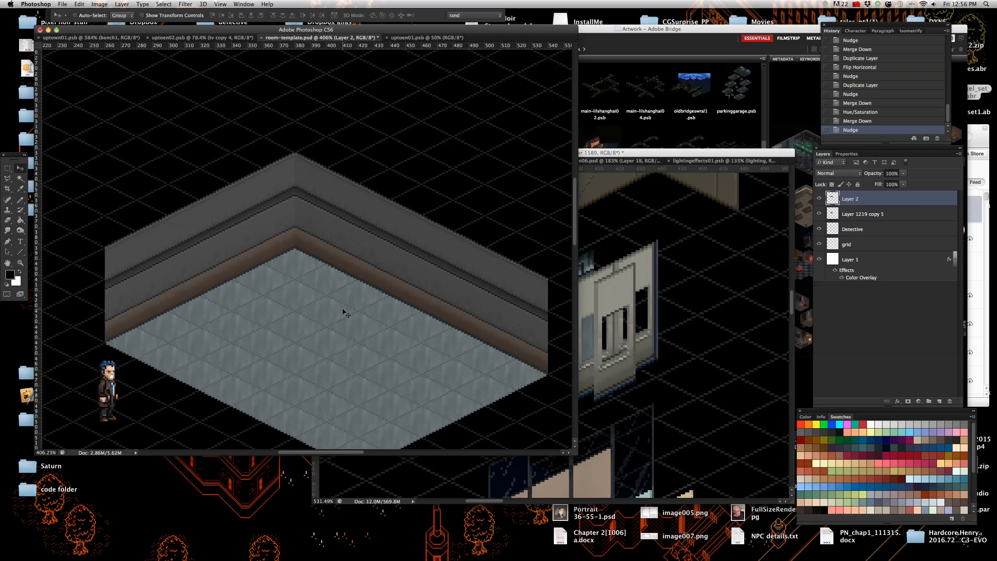
pyautogui.click(7, 169)
pyautogui.moveTo(58, 389); pyautogui.dragTo(134, 178)
pyautogui.click(100, 132)
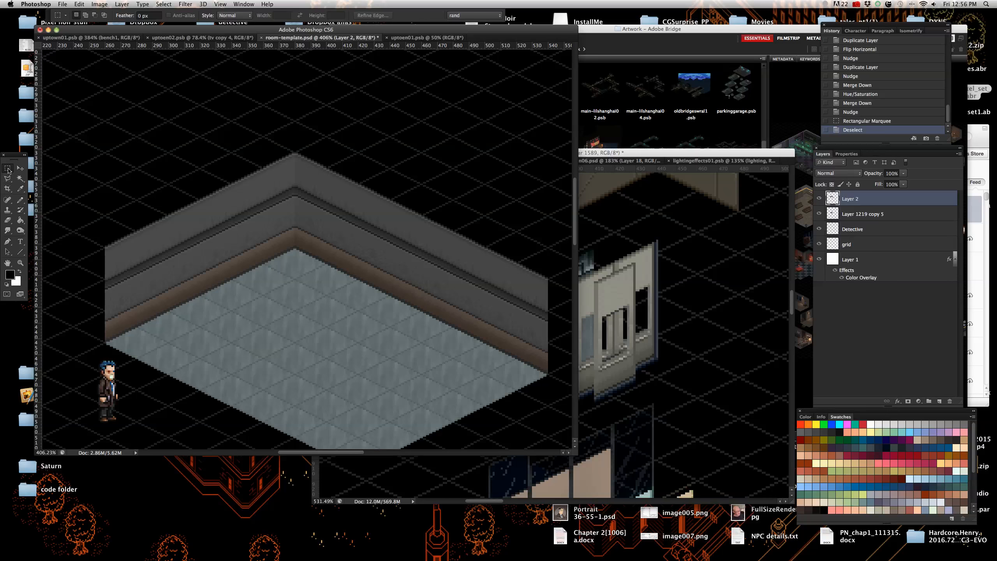
# - Reposition the floating tools palette beside the document window and activate the Rectangular Marquee tool
pyautogui.moveTo(11, 157); pyautogui.dragTo(56, 145)
pyautogui.click(65, 157)
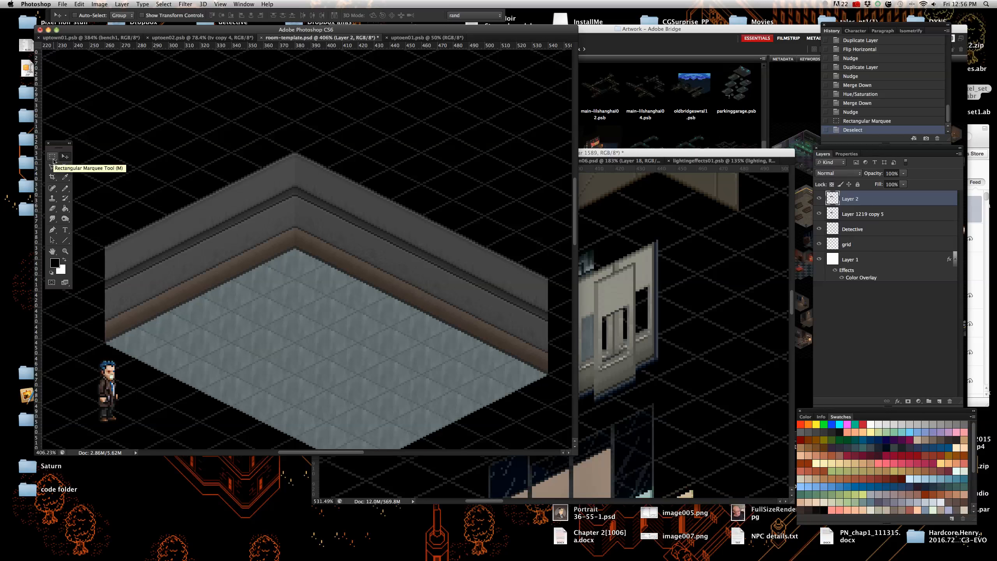
pyautogui.click(53, 160)
pyautogui.moveTo(60, 144); pyautogui.dragTo(20, 159)
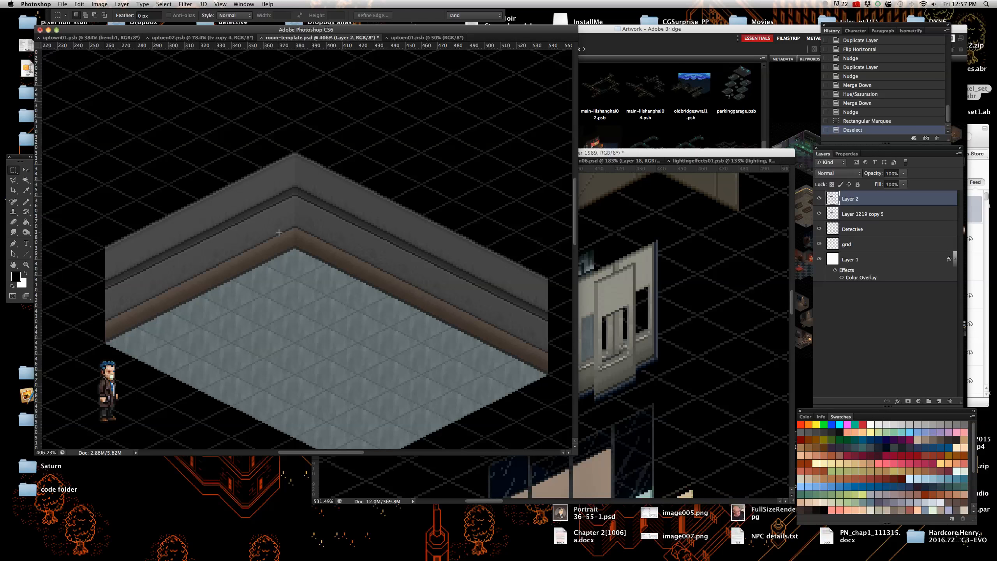
# - Select the entire back-left wall with a rectangular marquee whose edge runs exactly along the back corner seam
pyautogui.scroll(-5, 279, 232)
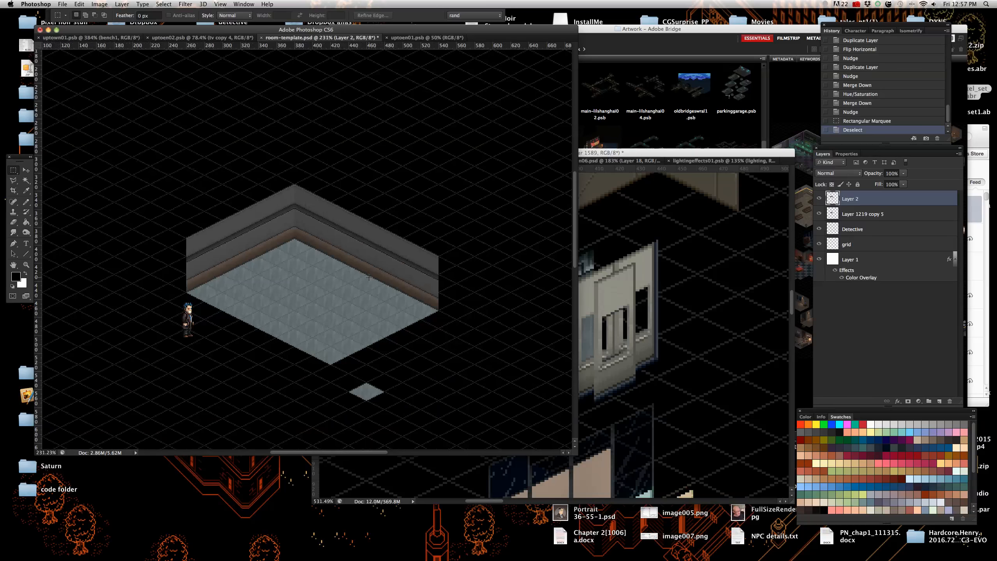
pyautogui.scroll(3, 414, 286)
pyautogui.moveTo(57, 321); pyautogui.dragTo(252, 106)
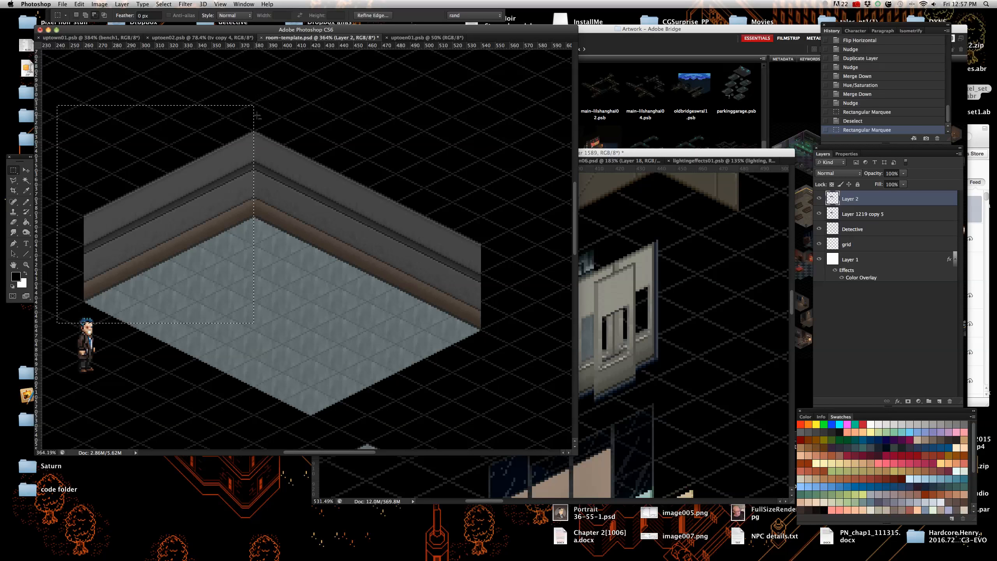
pyautogui.scroll(10, 251, 118)
pyautogui.scroll(-2, 306, 149)
pyautogui.scroll(3, 307, 149)
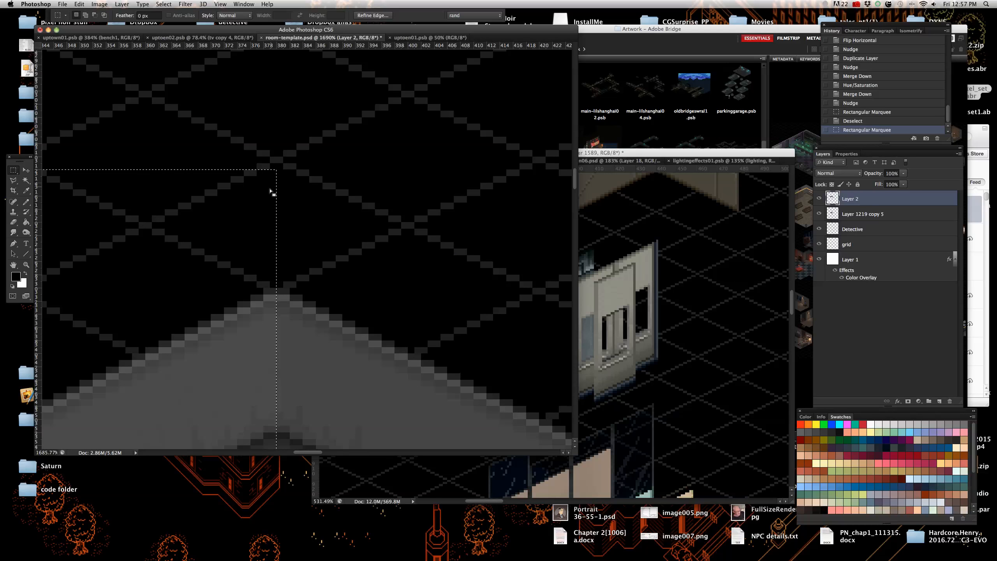
pyautogui.scroll(-4, 298, 235)
pyautogui.scroll(-2, 298, 235)
pyautogui.scroll(-8, 297, 236)
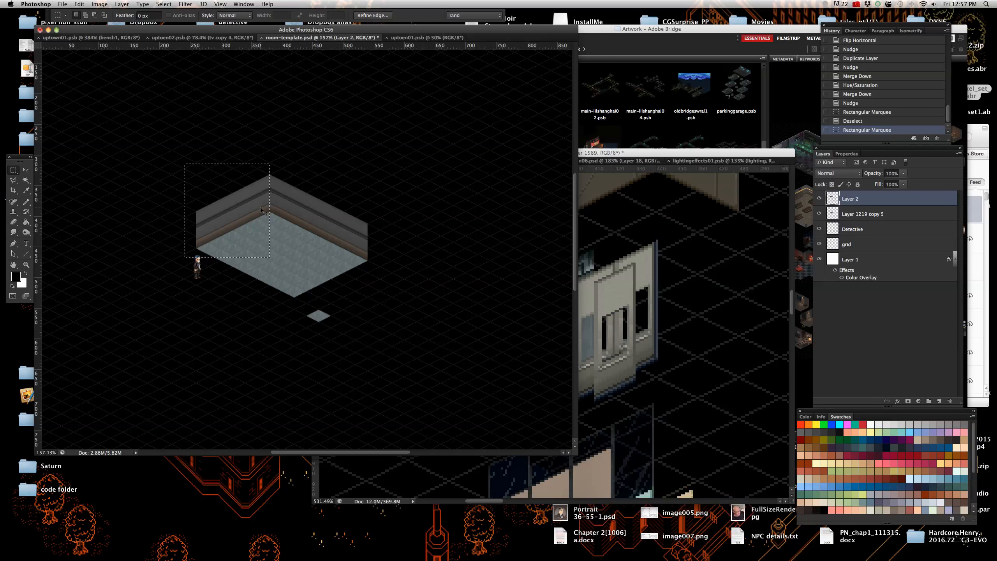
# - Cut the selected wall onto its own layer by pasting it, and nudge it back into place against the back-right wall
pyautogui.press('Delete')
pyautogui.press('super+v')
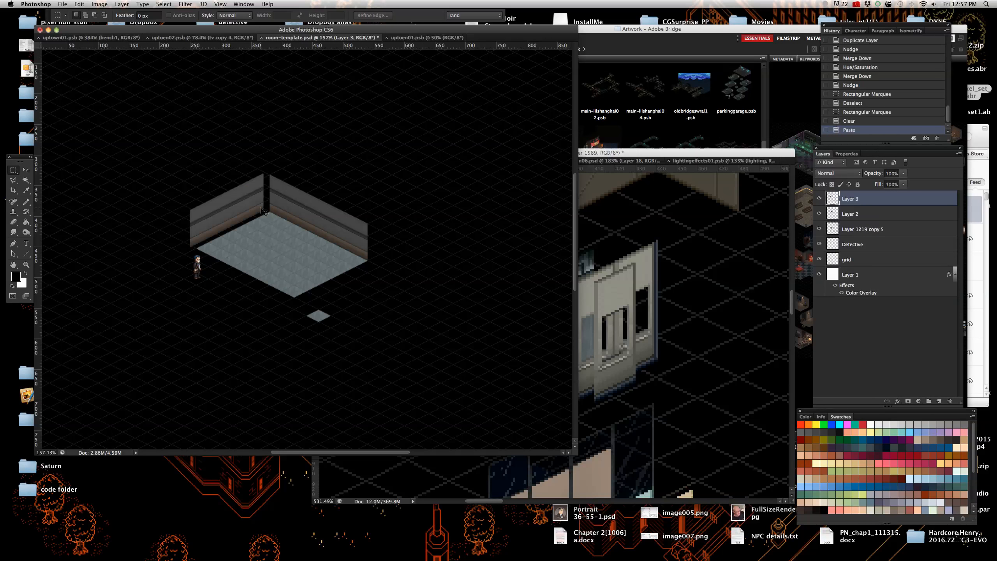
pyautogui.click(26, 170)
pyautogui.press('Right')
pyautogui.scroll(6, 253, 210)
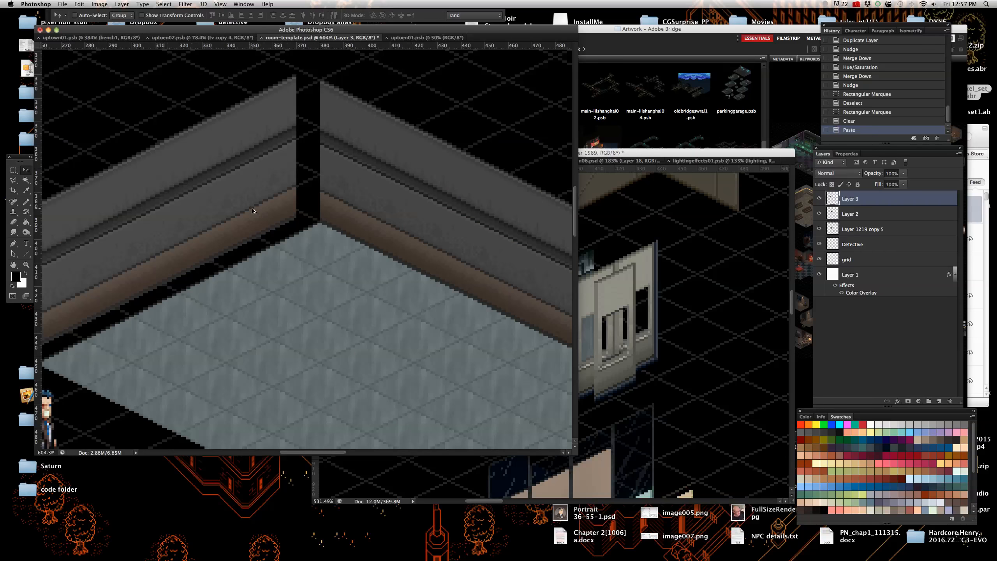
pyautogui.press('Right')
pyautogui.press('Down')
pyautogui.press('Down')
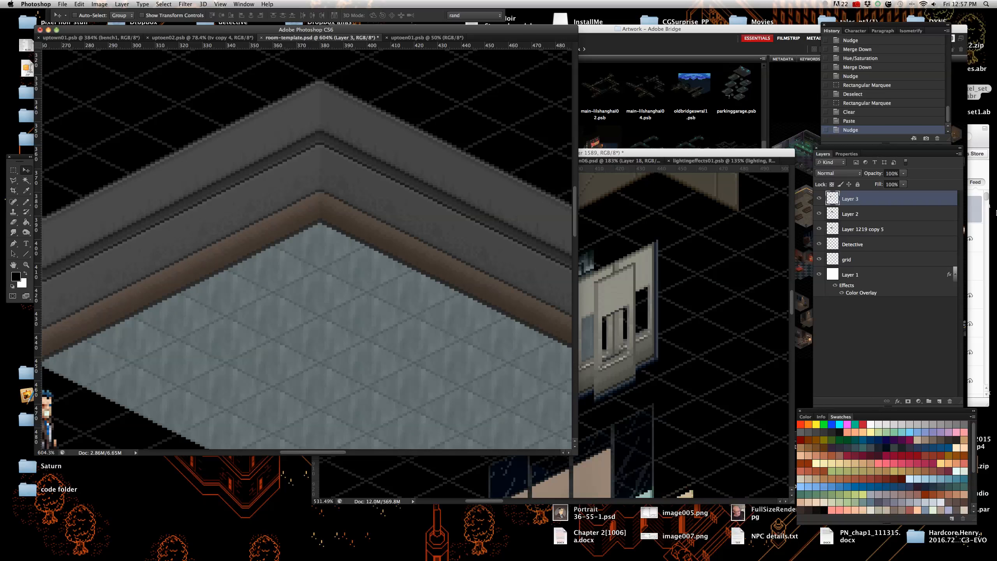
# - Check the separated wall by toggling its visibility and merge it down so both walls share Layer 2
pyautogui.rightClick(893, 199)
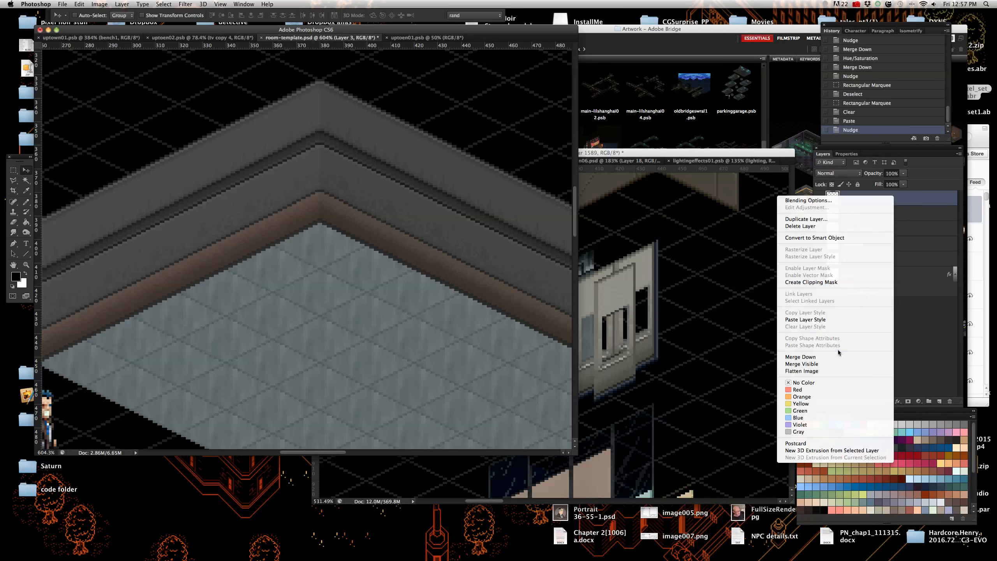
pyautogui.press('Escape')
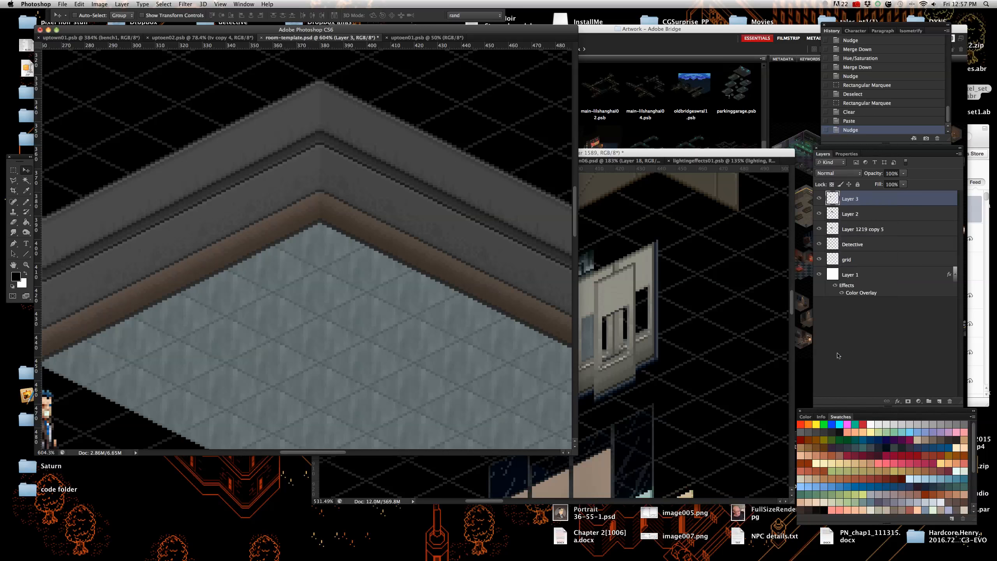
pyautogui.click(818, 198)
pyautogui.click(818, 199)
pyautogui.rightClick(866, 199)
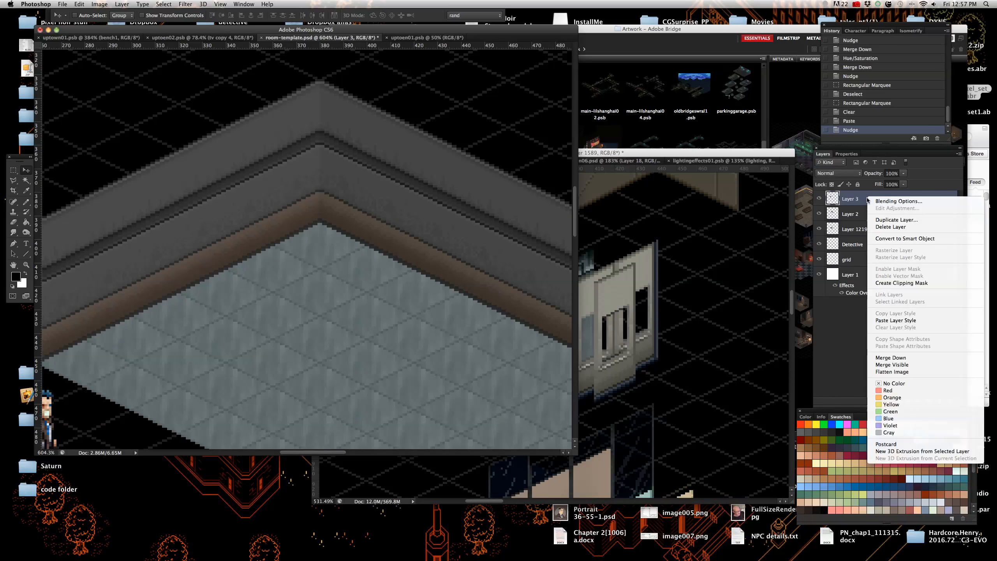
pyautogui.click(902, 358)
pyautogui.click(819, 199)
pyautogui.click(818, 198)
pyautogui.scroll(-5, 300, 246)
pyautogui.scroll(4, 310, 281)
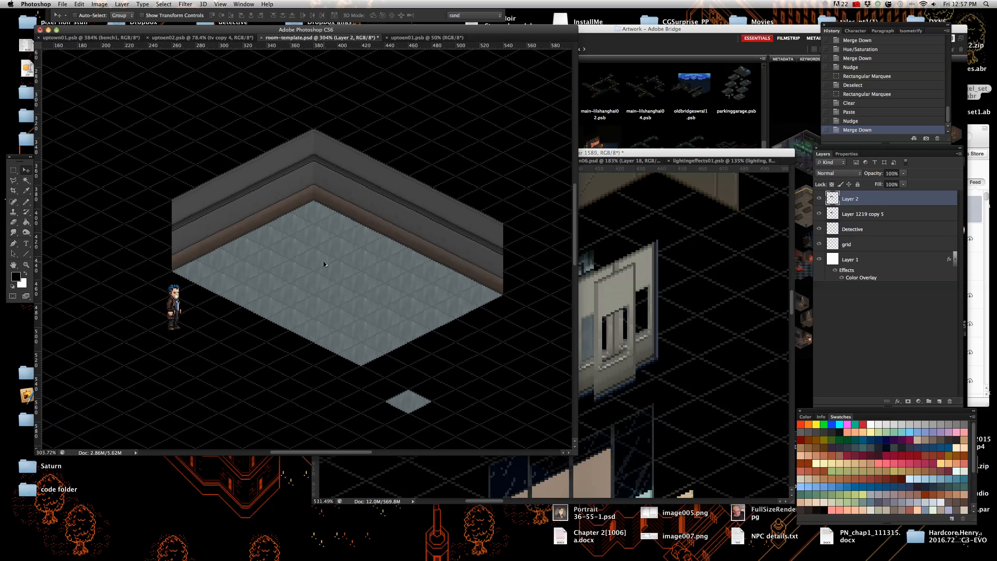
# - Make the floor layer active and open a Hue/Saturation adjustment for it
pyautogui.rightClick(338, 302)
pyautogui.click(346, 302)
pyautogui.scroll(-4, 340, 309)
pyautogui.scroll(3, 342, 314)
pyautogui.scroll(2, 350, 311)
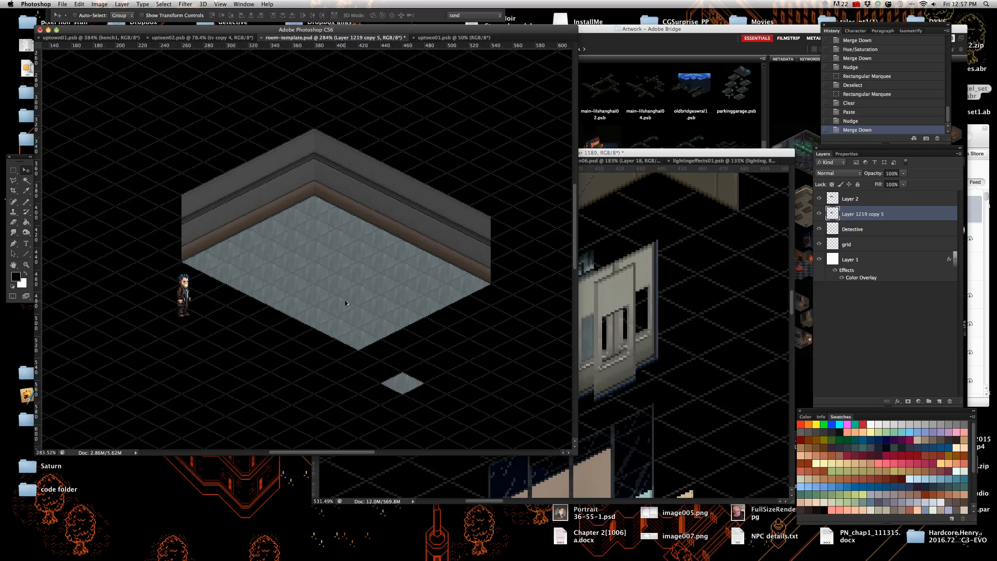
pyautogui.scroll(2, 260, 223)
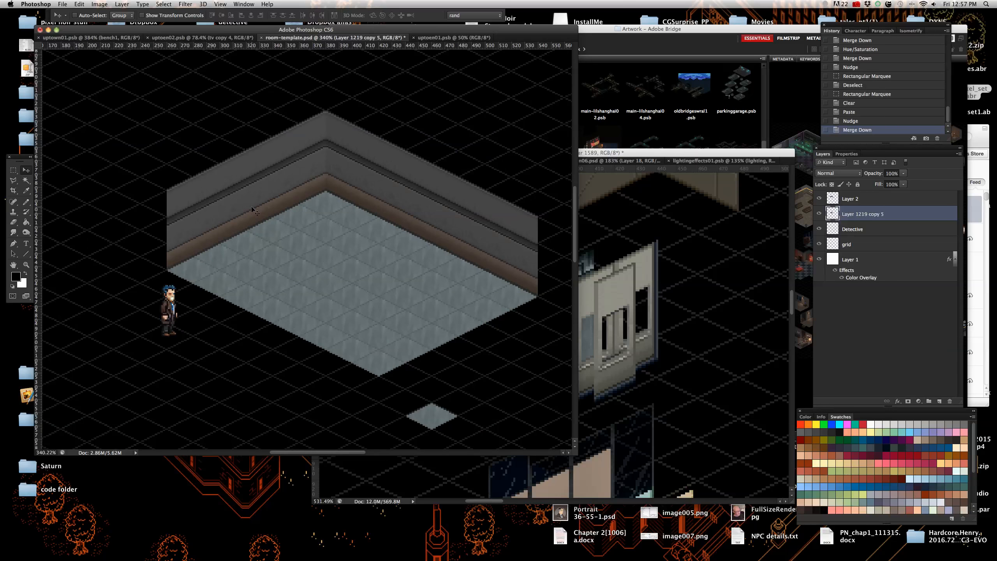
pyautogui.click(100, 4)
pyautogui.moveTo(117, 28)
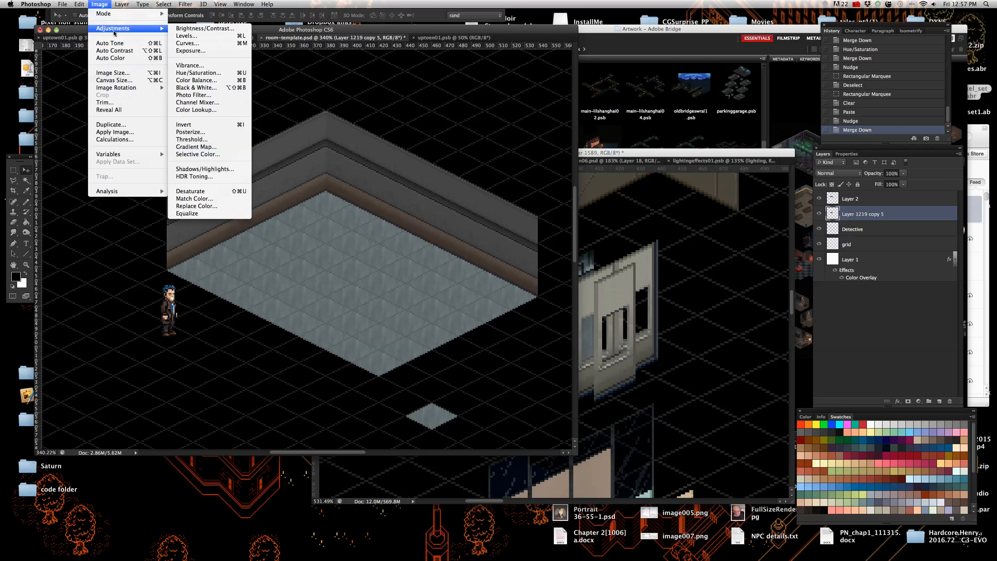
pyautogui.click(182, 73)
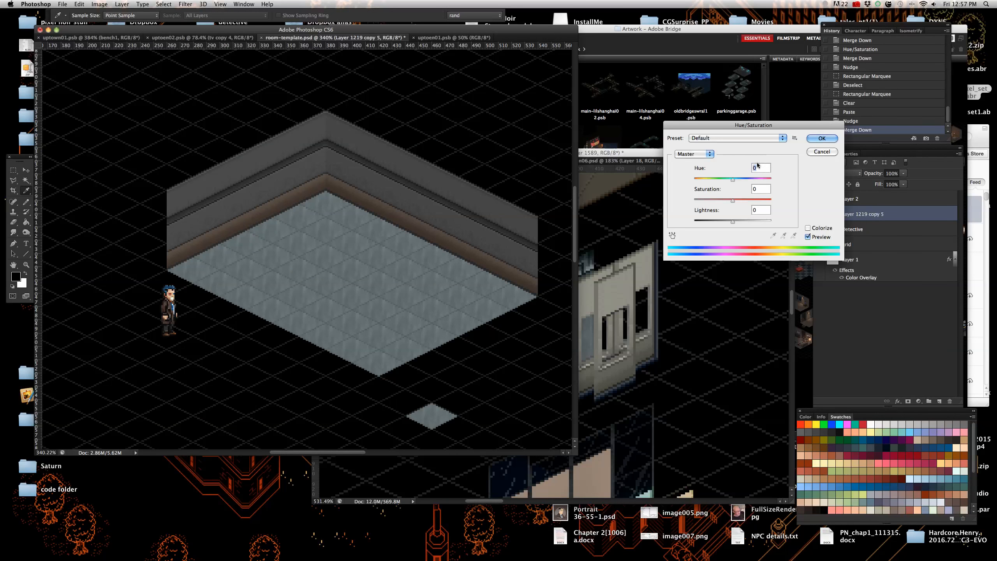
# - Recolour the floor to a darker, muted green with Hue -67, reduced Saturation and Lightness -15, and apply the adjustment
pyautogui.moveTo(732, 183); pyautogui.dragTo(711, 184)
pyautogui.click(726, 200)
pyautogui.click(731, 221)
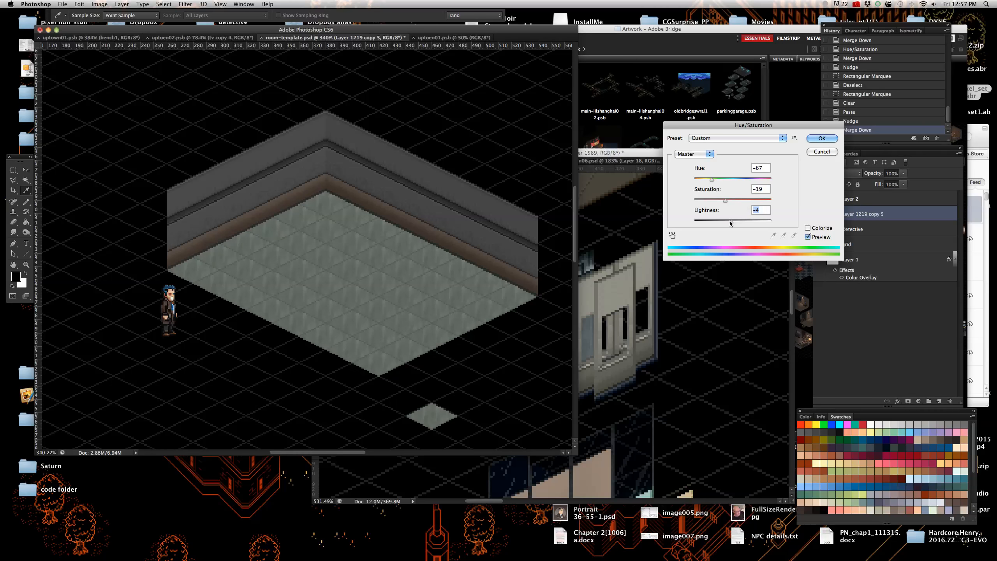
pyautogui.moveTo(731, 221); pyautogui.dragTo(725, 221)
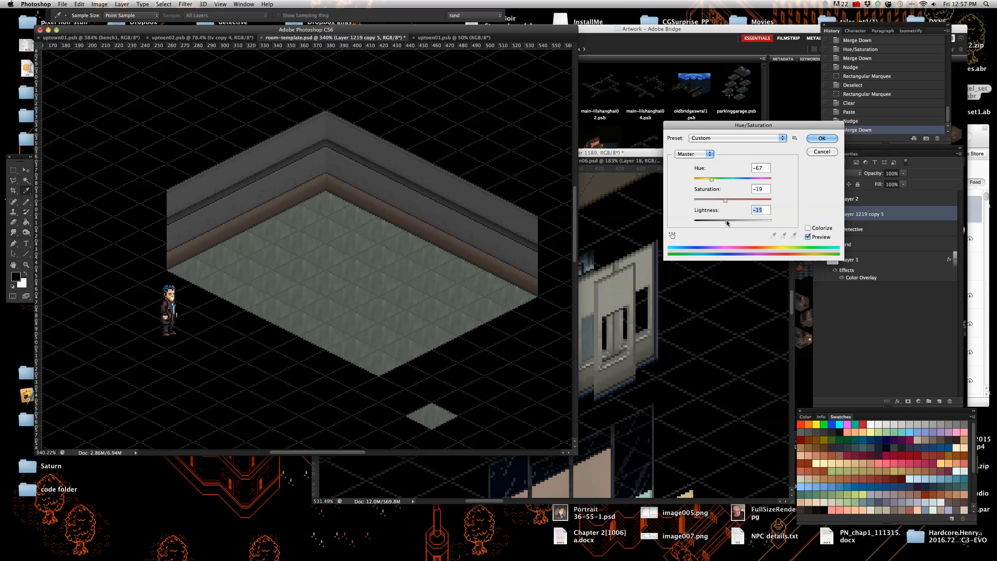
pyautogui.click(730, 200)
pyautogui.moveTo(731, 202); pyautogui.dragTo(727, 202)
pyautogui.press('Return')
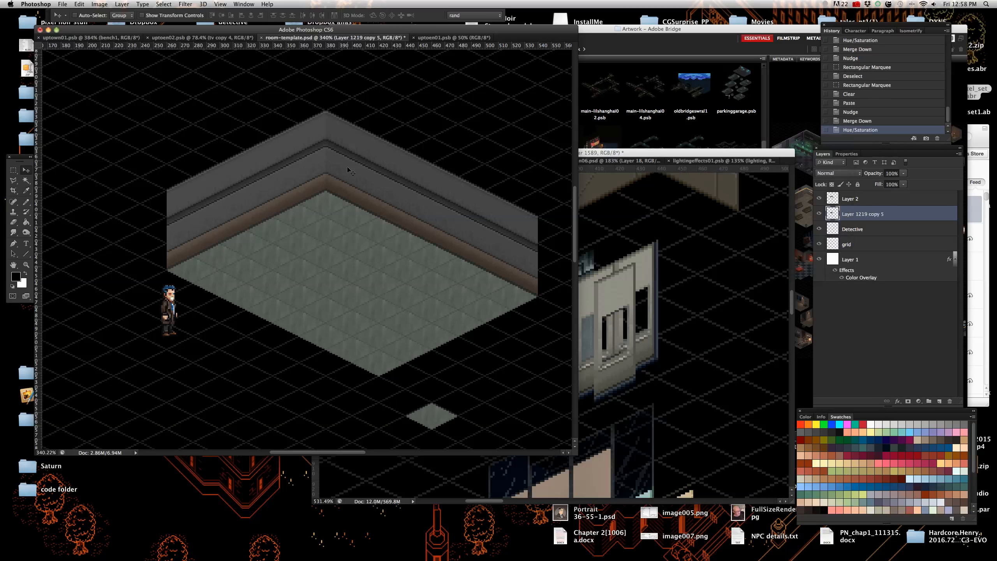
# - Make the walls' Layer 2 active and nudge it up one pixel against the floor's back edges
pyautogui.scroll(4, 320, 179)
pyautogui.scroll(-3, 395, 192)
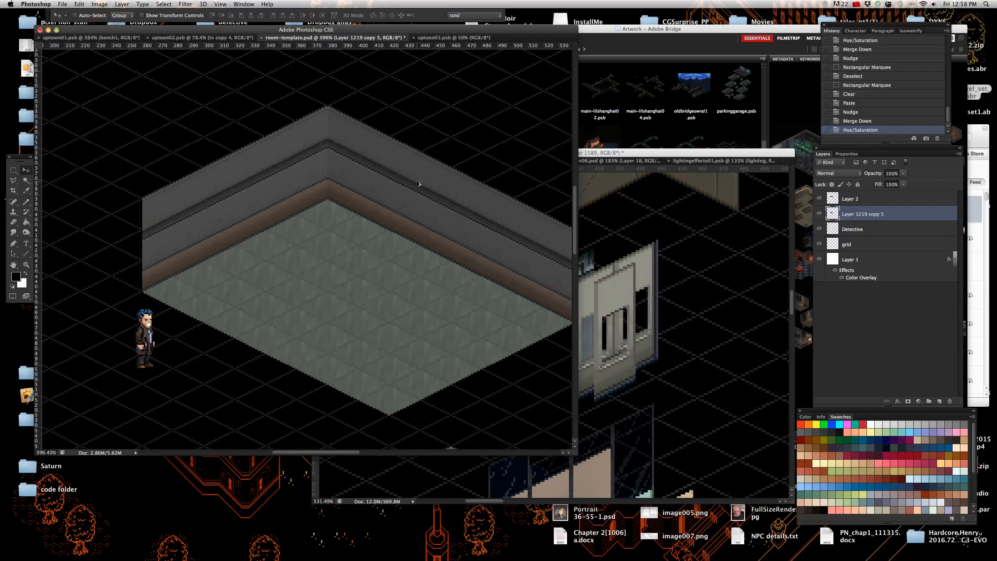
pyautogui.scroll(-3, 394, 191)
pyautogui.scroll(3, 423, 220)
pyautogui.rightClick(422, 220)
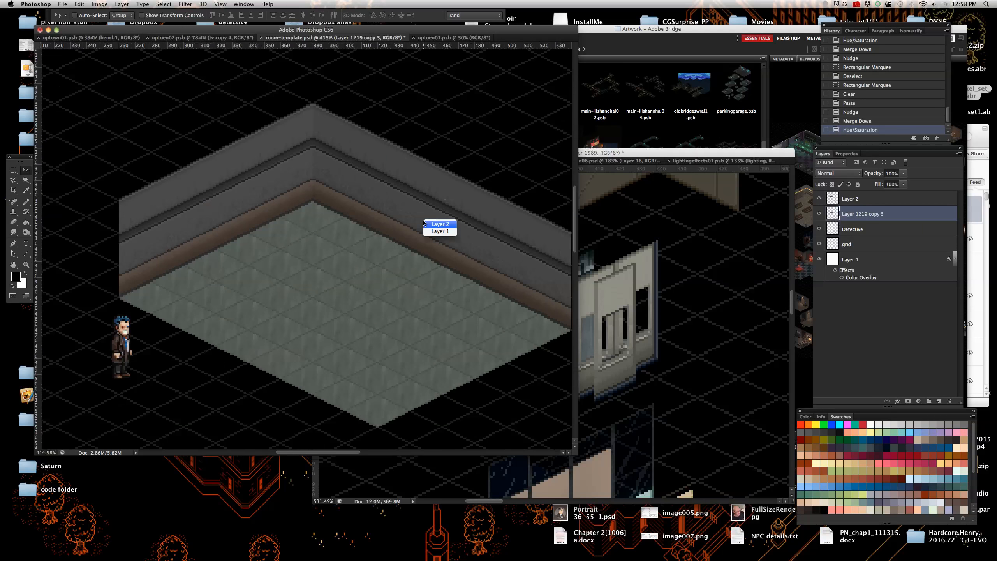
pyautogui.click(429, 228)
pyautogui.press('Up')
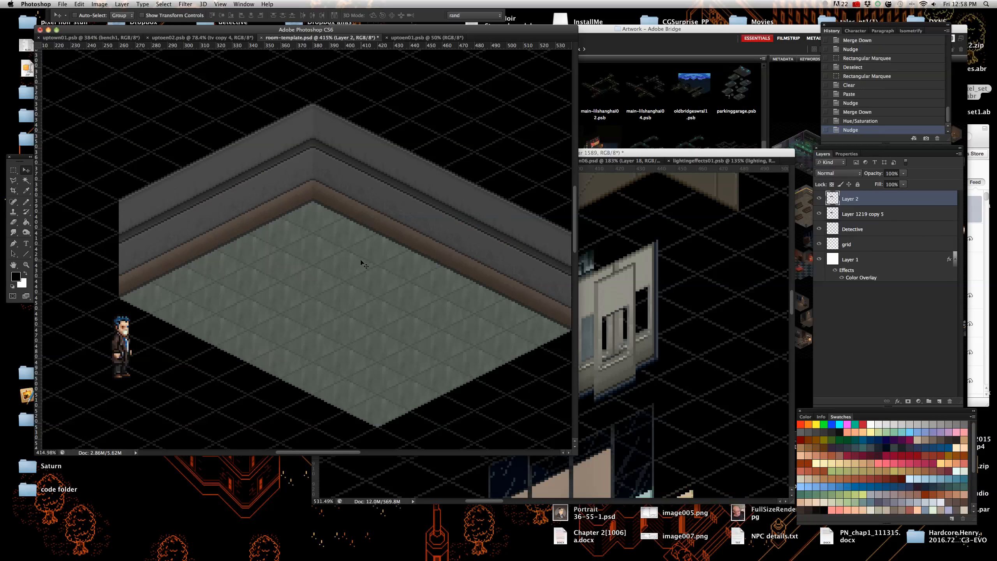
# - Recolour the walls' brown baseboard to a muted green with a Hue/Saturation adjustment of Hue +82 and Saturation -44
pyautogui.click(99, 4)
pyautogui.moveTo(126, 29)
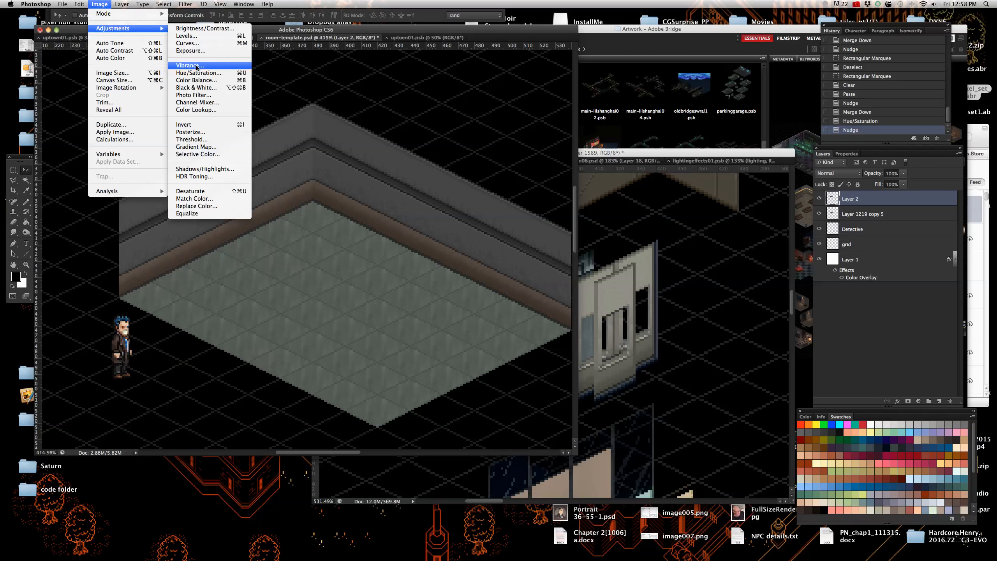
pyautogui.click(196, 70)
pyautogui.moveTo(732, 179); pyautogui.dragTo(757, 184)
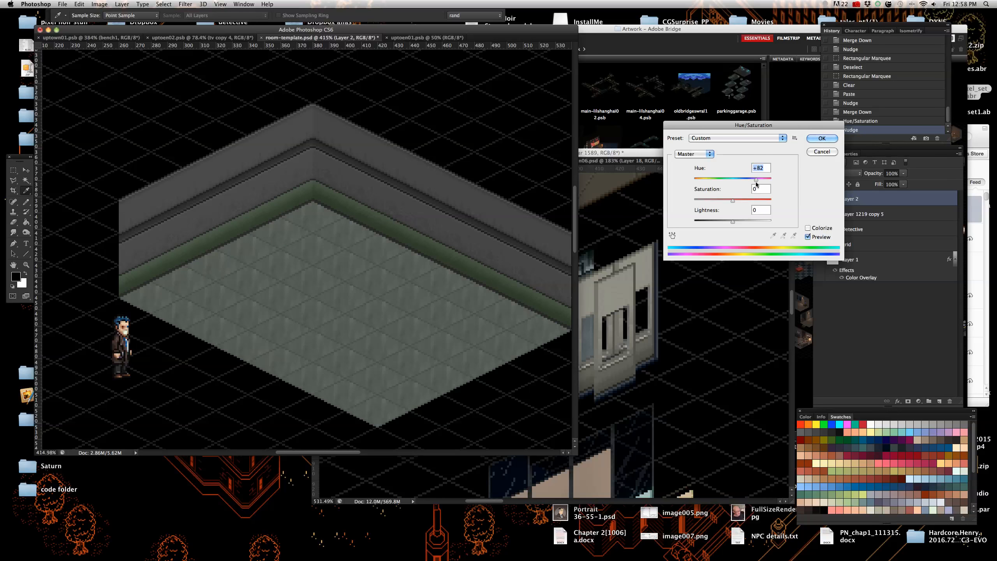
pyautogui.moveTo(733, 200); pyautogui.dragTo(715, 203)
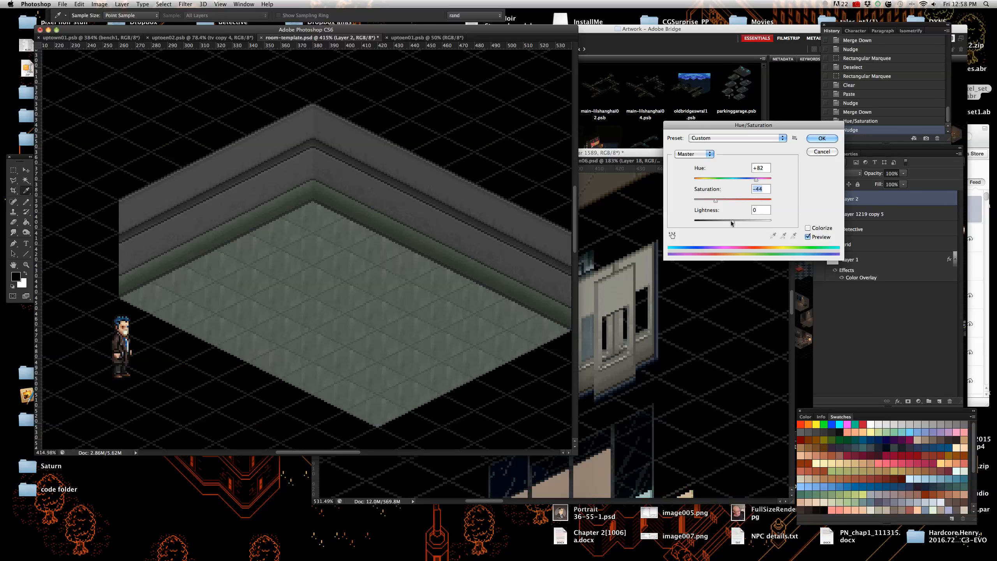
pyautogui.click(821, 138)
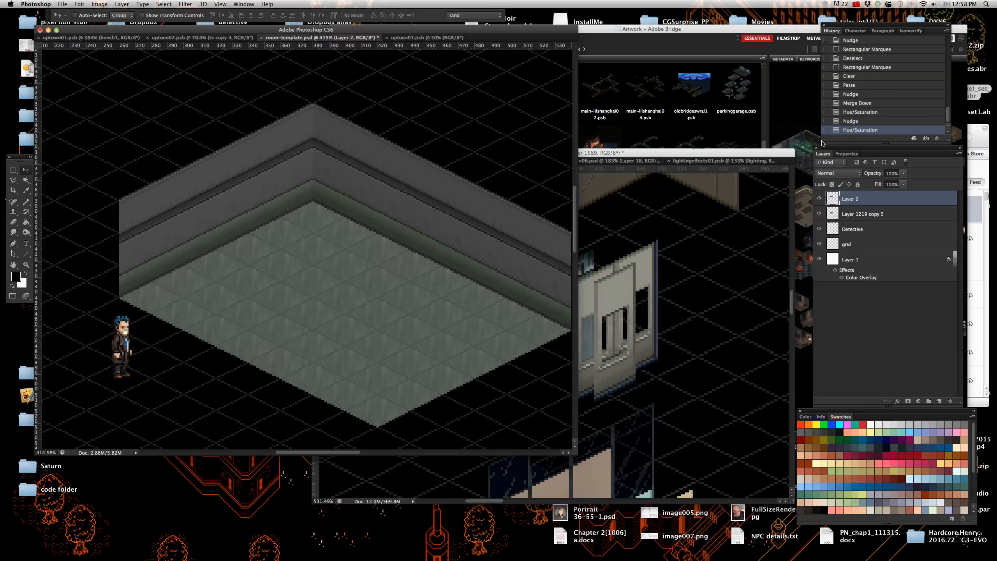
# - Make the floor layer active and marquee-select the spare floor tile below the room for copying
pyautogui.scroll(-2, 251, 246)
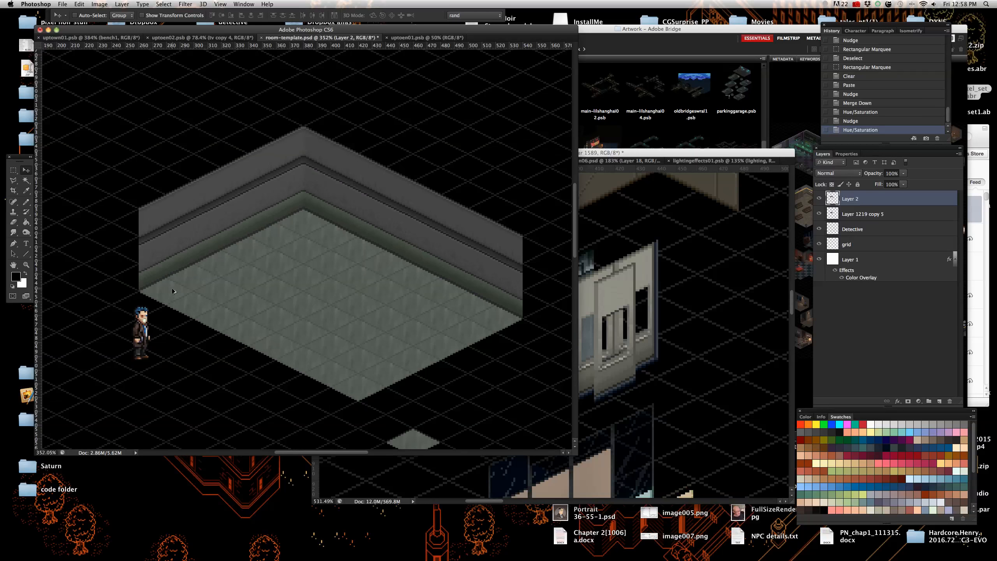
pyautogui.scroll(7, 329, 274)
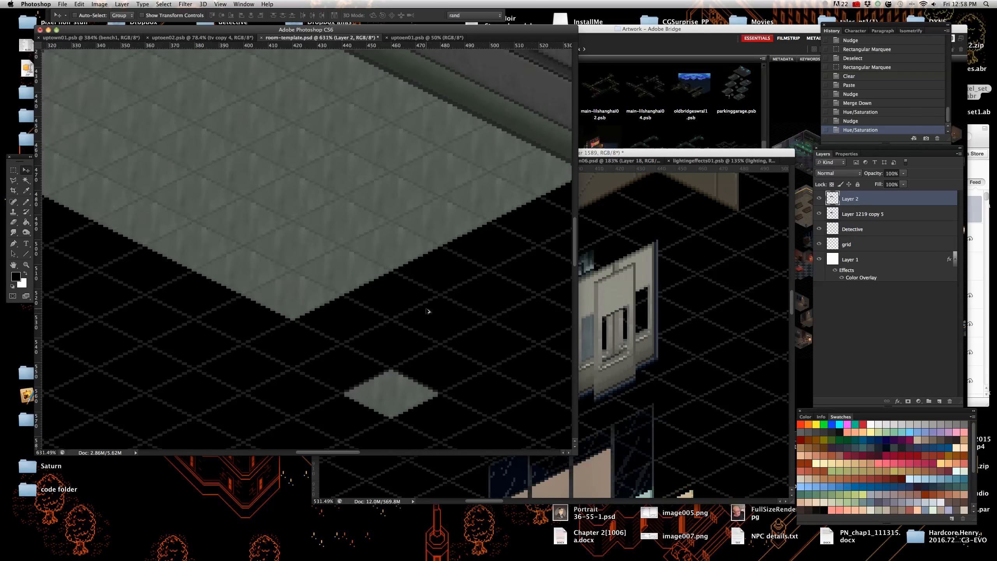
pyautogui.scroll(-2, 353, 297)
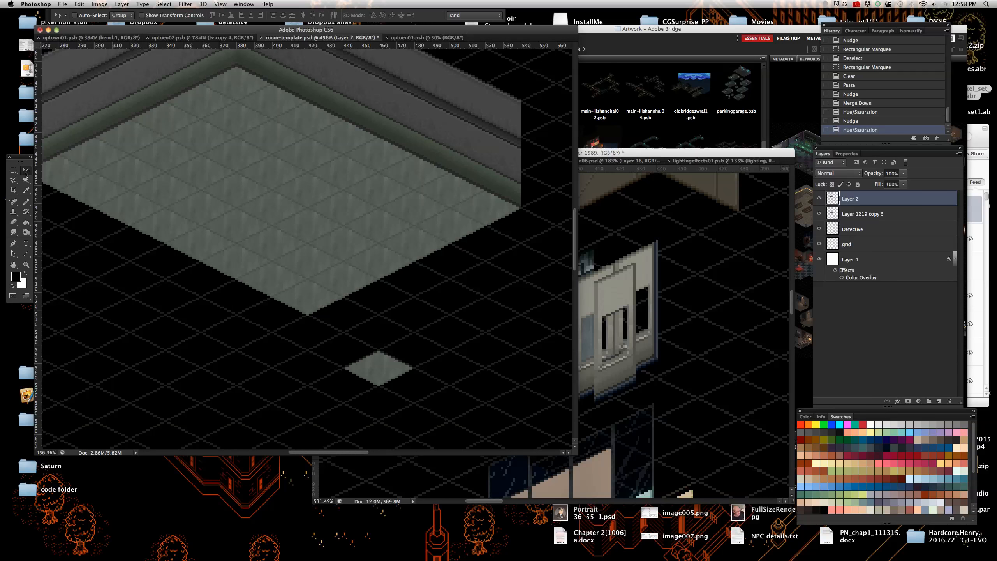
pyautogui.rightClick(349, 266)
pyautogui.click(373, 277)
pyautogui.click(13, 171)
pyautogui.moveTo(330, 402); pyautogui.dragTo(432, 328)
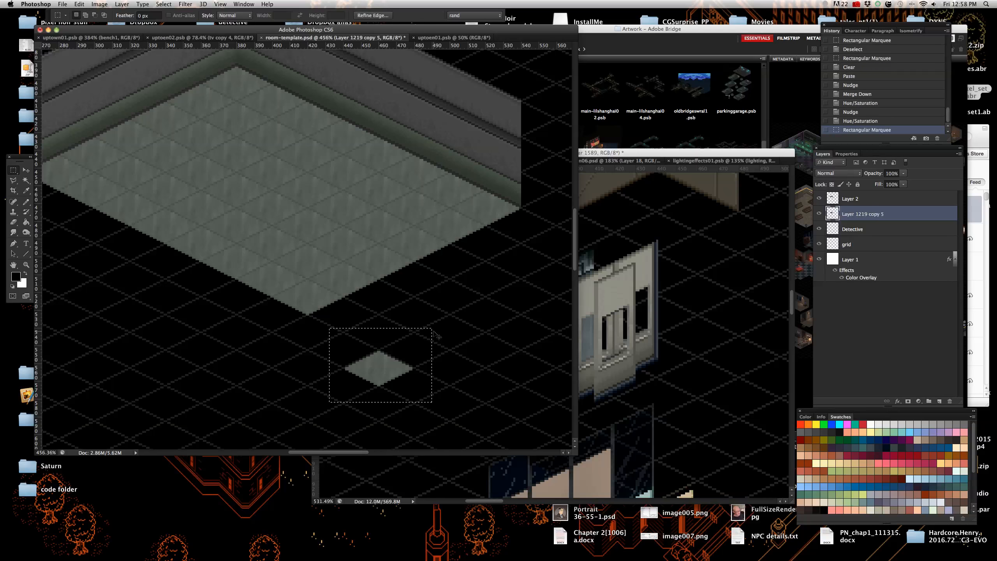
# - Switch to room-variationsv1.psd, find the floor tile collection, and make the layer at the bottom of the tile column active
pyautogui.click(746, 325)
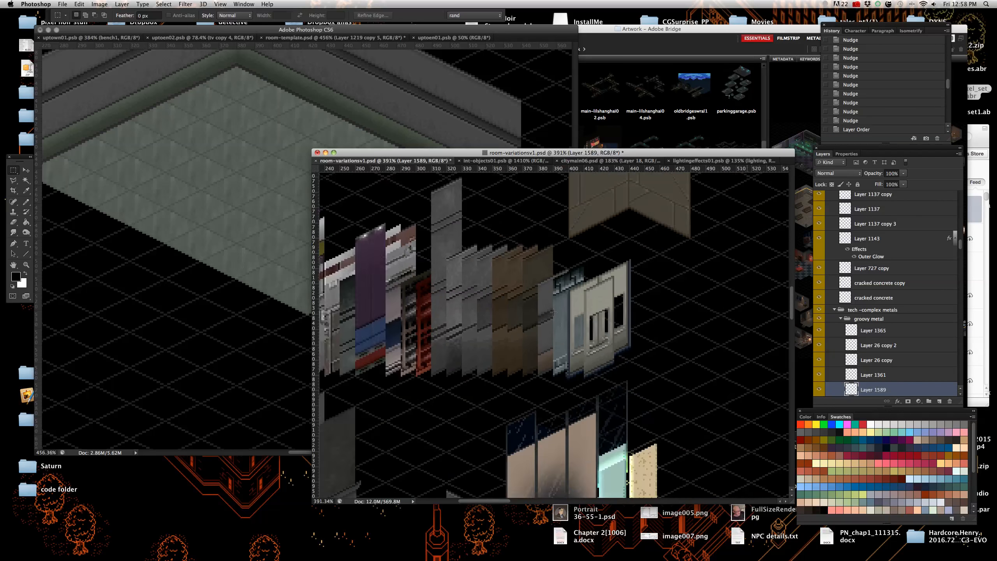
pyautogui.scroll(-5, 554, 313)
pyautogui.hscroll(8, 565, 298)
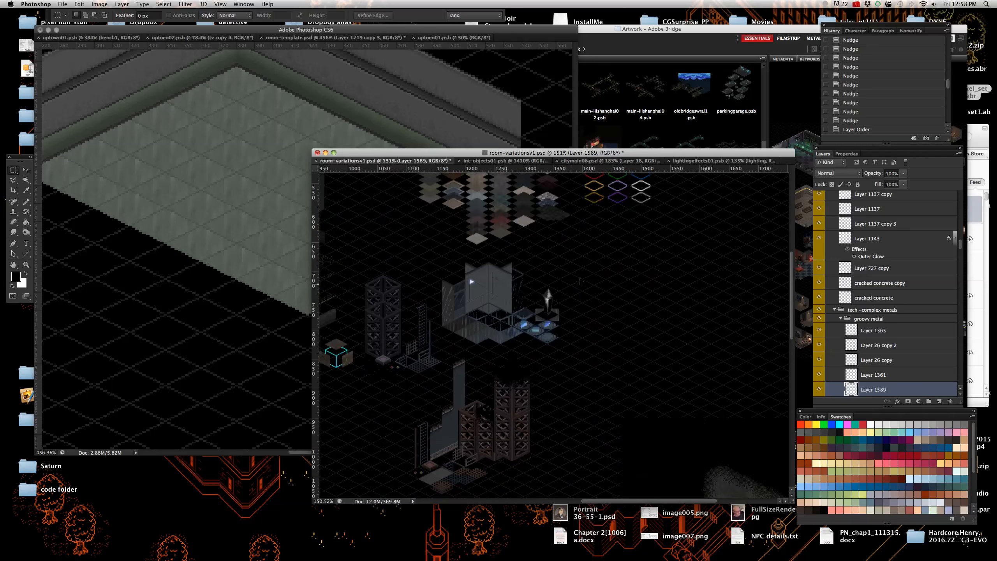
pyautogui.scroll(5, 550, 274)
pyautogui.scroll(6, 451, 396)
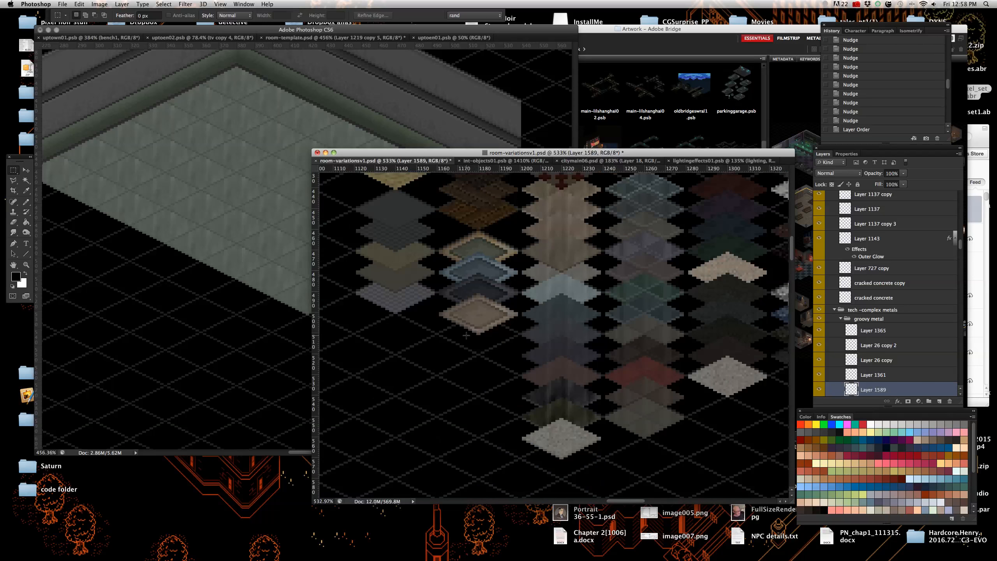
pyautogui.click(25, 170)
pyautogui.scroll(-4, 572, 286)
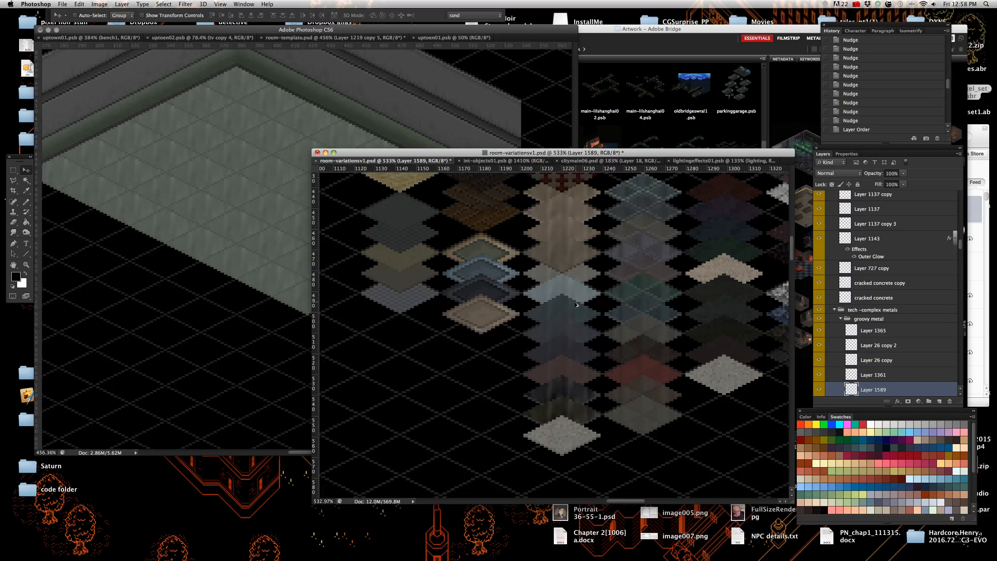
pyautogui.scroll(4, 569, 407)
pyautogui.rightClick(559, 403)
pyautogui.click(561, 401)
# - Paste the green floor tile into the collection and align it to the grid directly below the speckled grey tile
pyautogui.press('super+v')
pyautogui.moveTo(546, 347); pyautogui.dragTo(557, 428)
pyautogui.scroll(3, 576, 463)
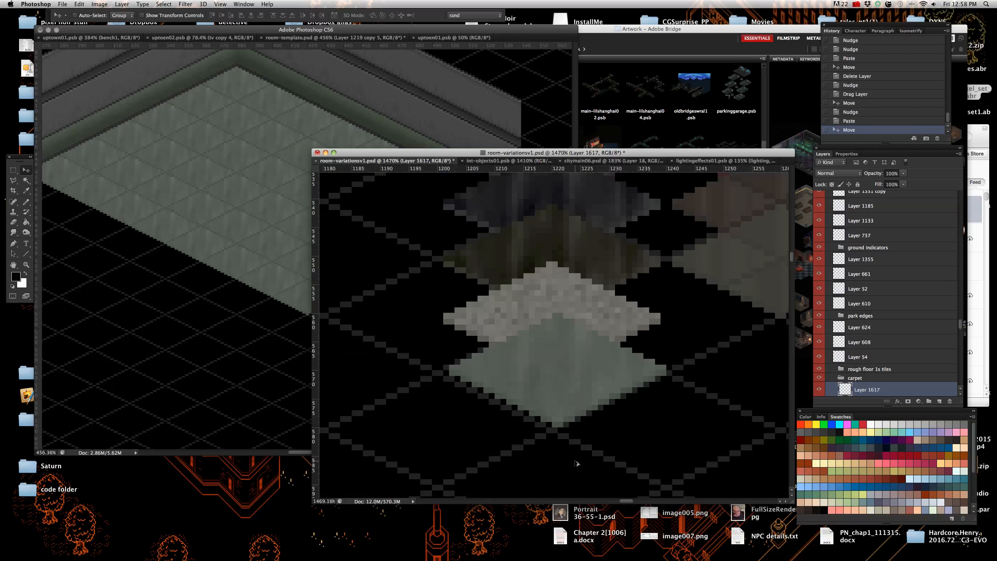
pyautogui.press('Left')
pyautogui.press('Down')
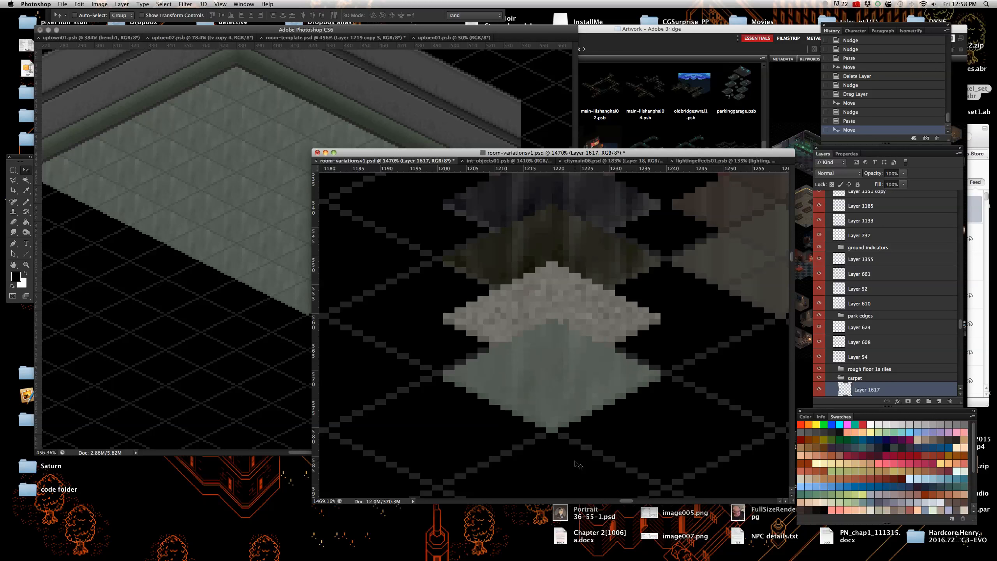
# - Return to room-template.psd, clear the selected spare floor tile, and deselect
pyautogui.click(285, 365)
pyautogui.scroll(-2, 285, 365)
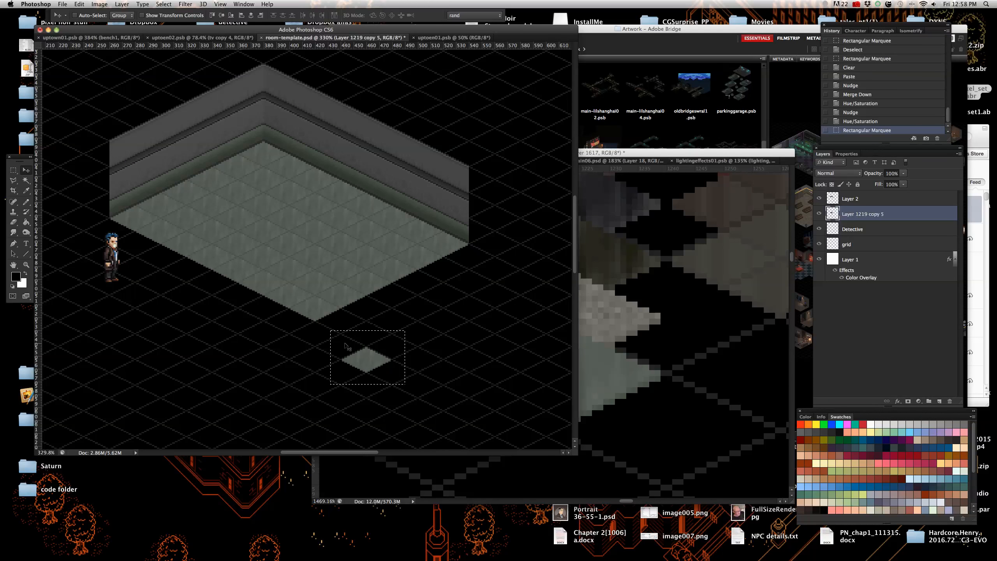
pyautogui.press('Delete')
pyautogui.press('super+d')
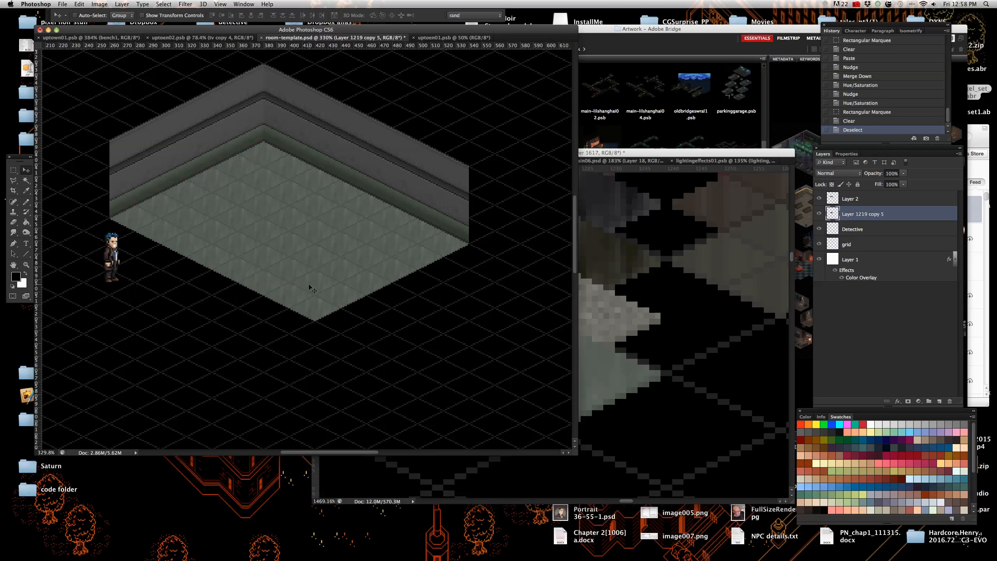
pyautogui.scroll(-3, 312, 289)
pyautogui.scroll(3, 353, 244)
pyautogui.scroll(-1, 394, 250)
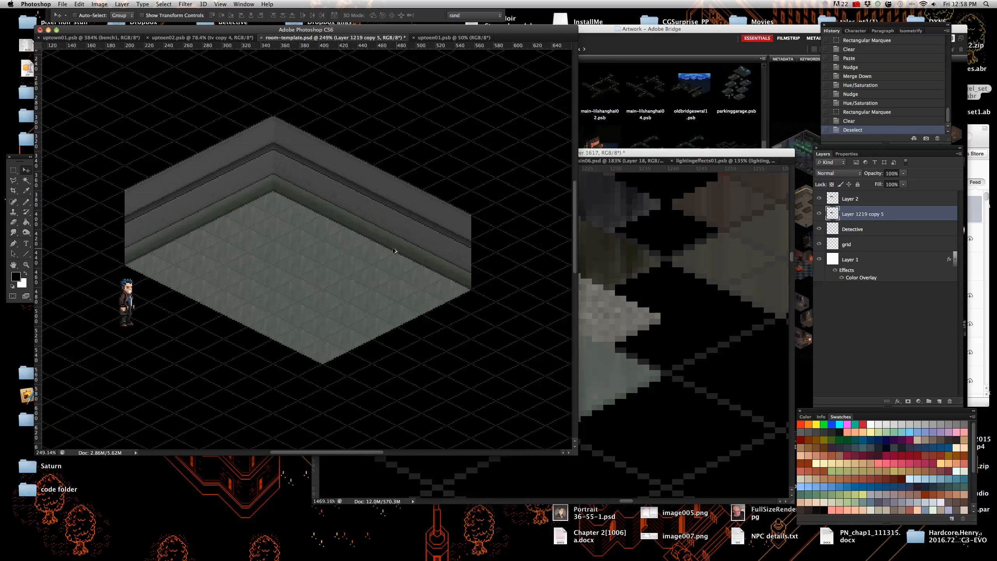
pyautogui.scroll(2, 340, 241)
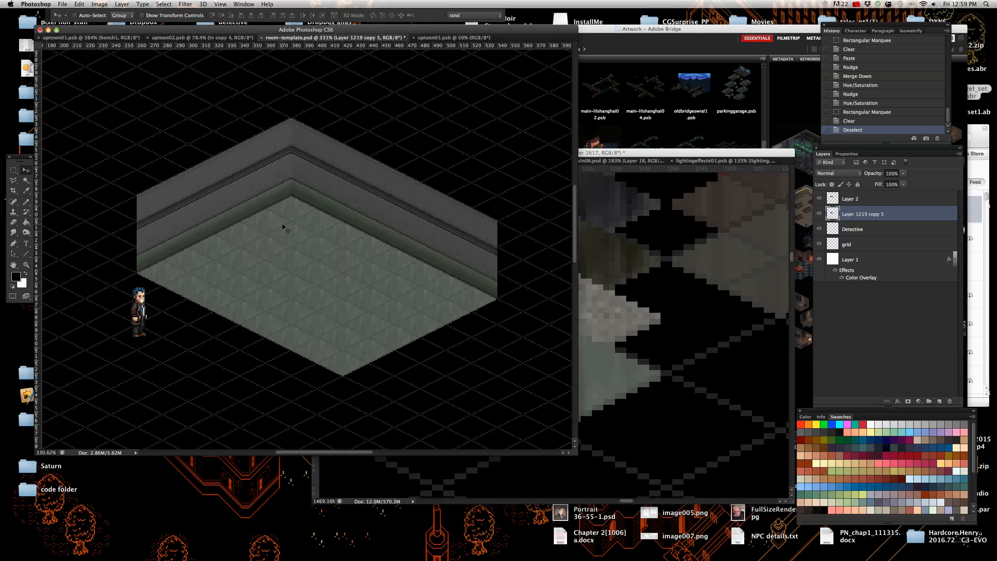
# - Look through the interior objects in int-objects01.psb, examining the furniture groups and the rugs
pyautogui.click(728, 235)
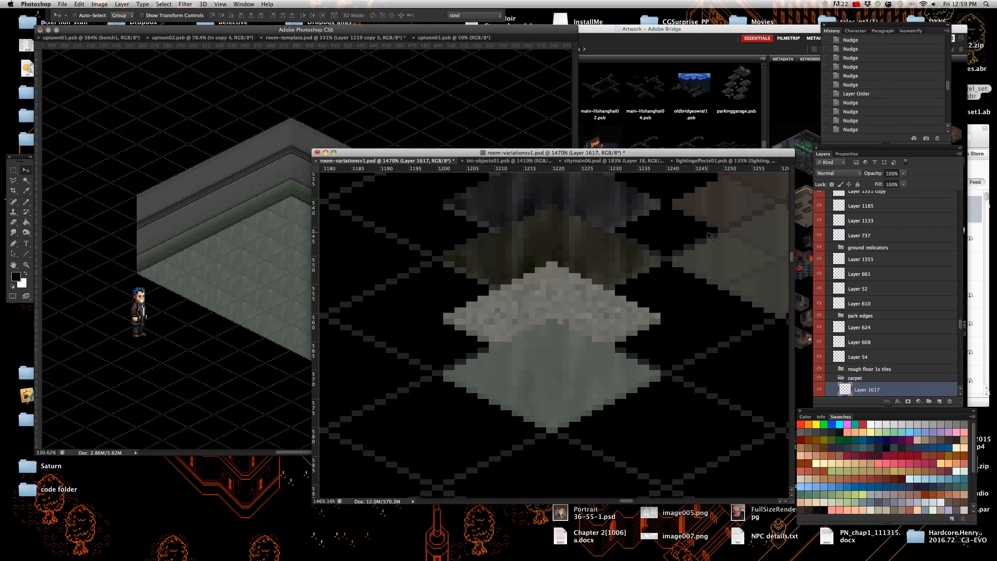
pyautogui.click(508, 162)
pyautogui.scroll(-6, 486, 257)
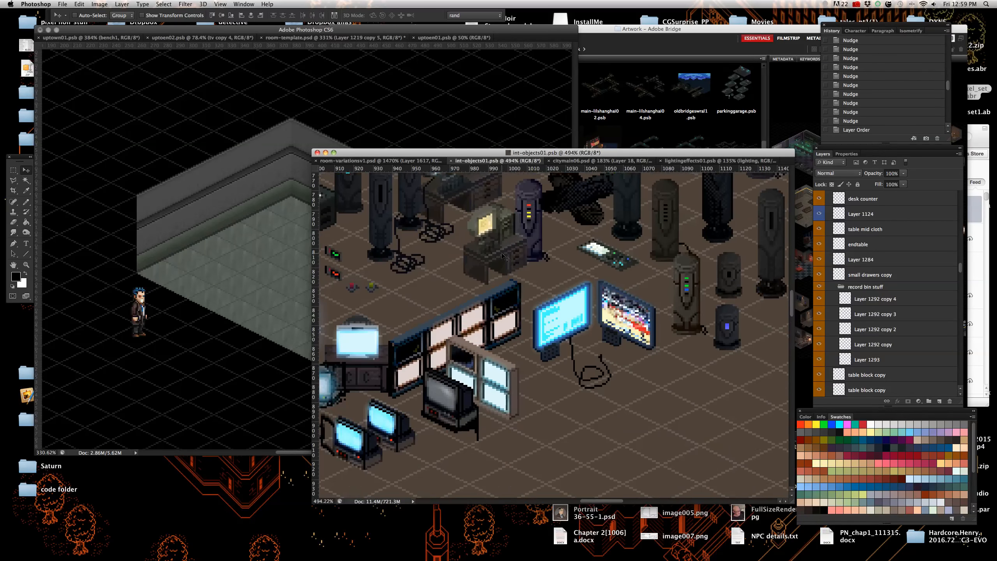
pyautogui.scroll(-5, 485, 257)
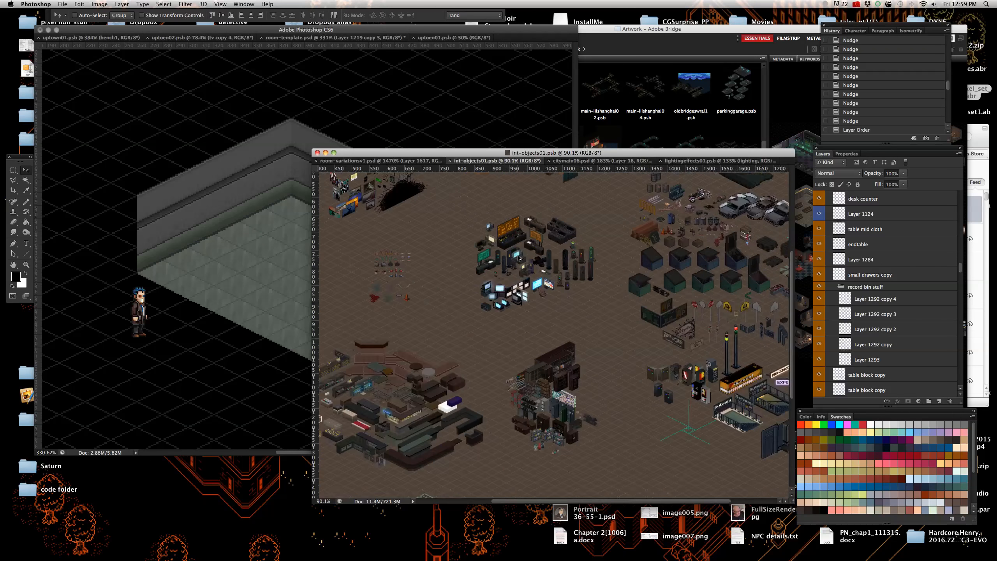
pyautogui.scroll(4, 453, 308)
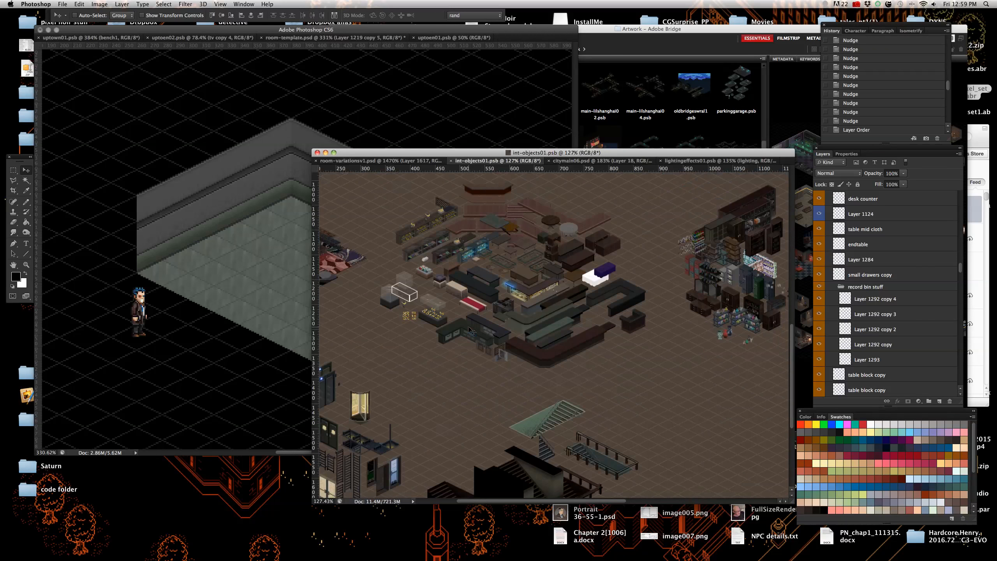
pyautogui.scroll(-3, 416, 348)
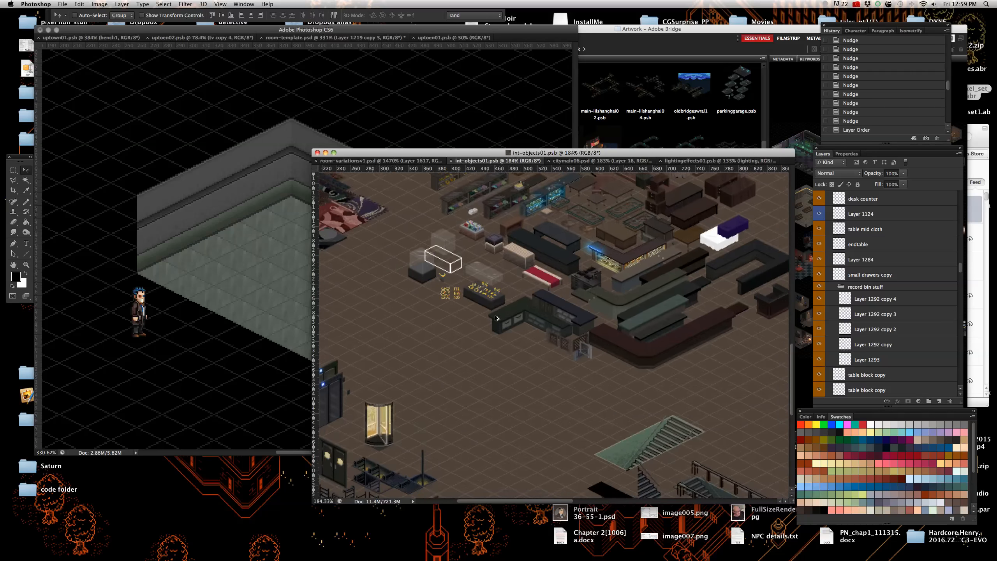
pyautogui.scroll(1, 443, 316)
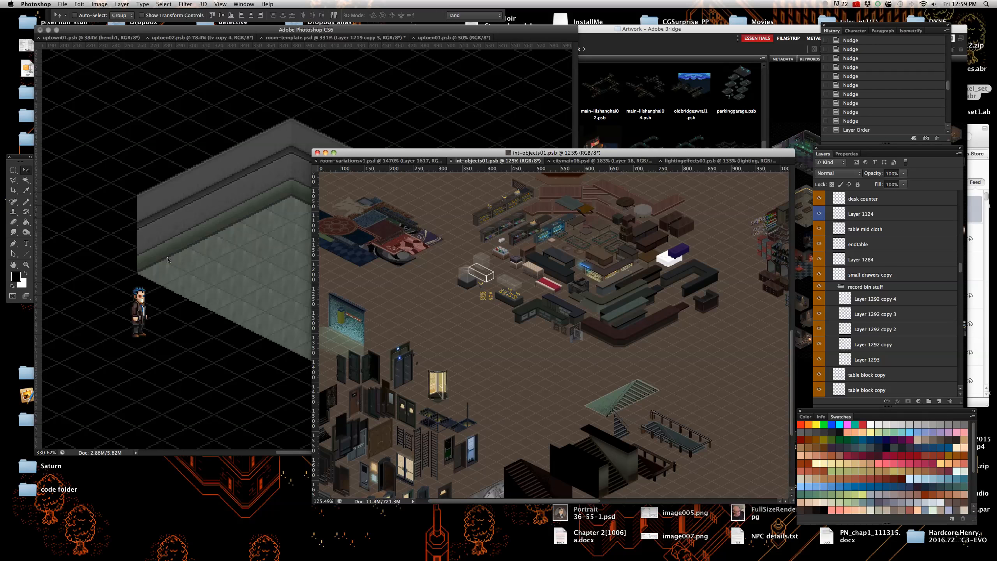
pyautogui.moveTo(346, 229); pyautogui.dragTo(506, 265)
pyautogui.scroll(2, 490, 276)
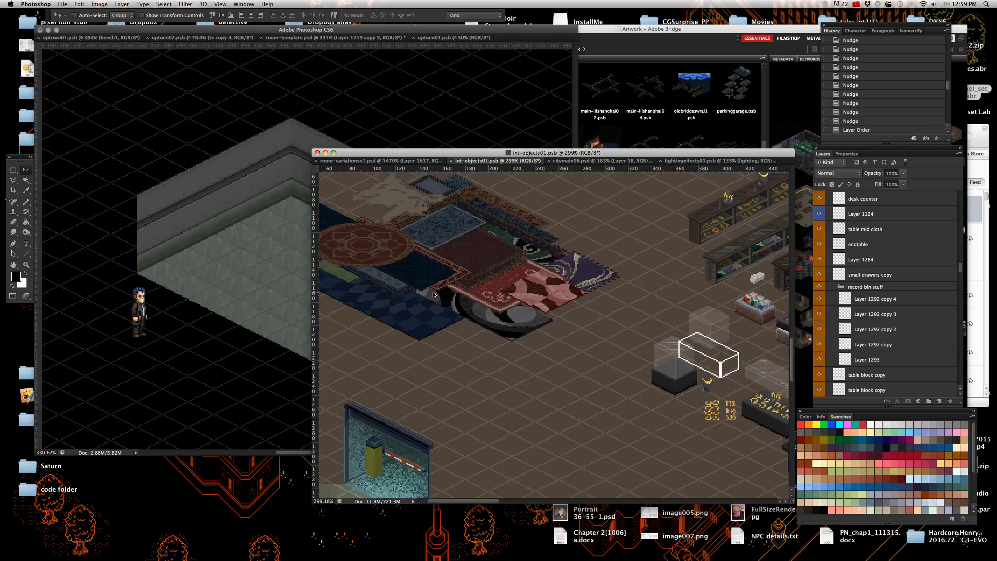
pyautogui.scroll(2, 434, 295)
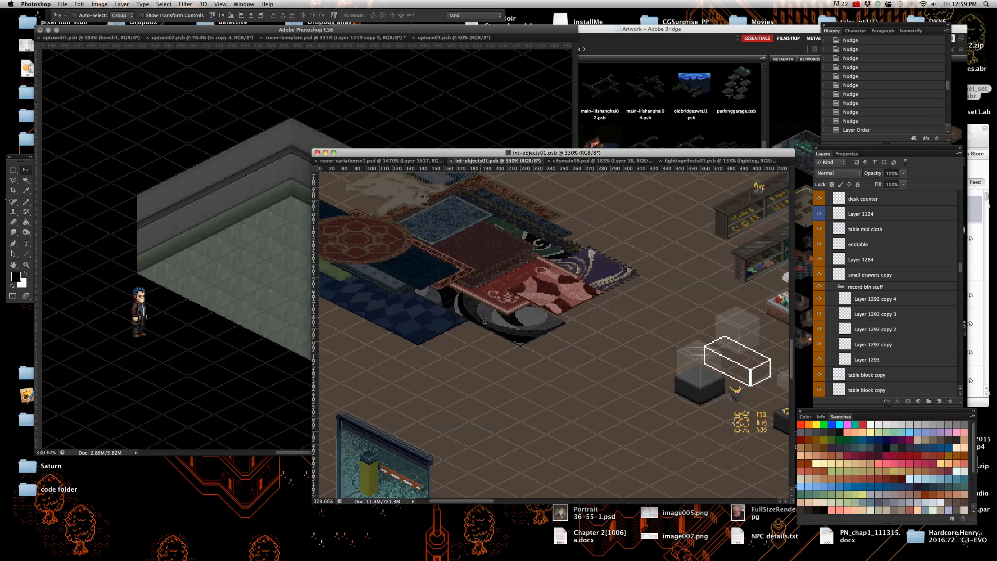
# - Copy the pink-and-maroon patterned rug into room-template.psd and place it on the floor near the front corner
pyautogui.rightClick(564, 301)
pyautogui.click(572, 297)
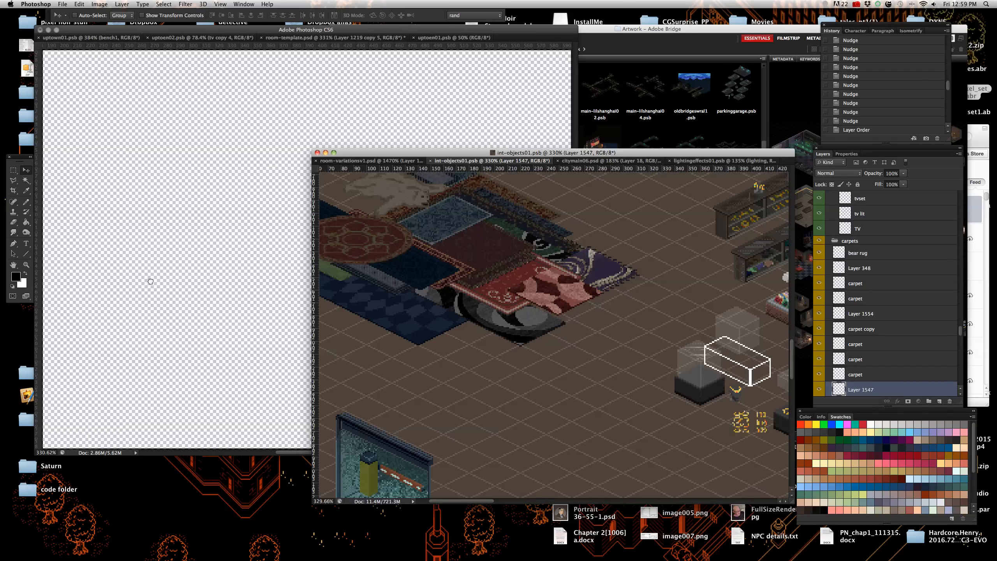
pyautogui.click(254, 283)
pyautogui.moveTo(254, 282); pyautogui.dragTo(346, 319)
pyautogui.scroll(-1, 372, 367)
pyautogui.scroll(2, 372, 367)
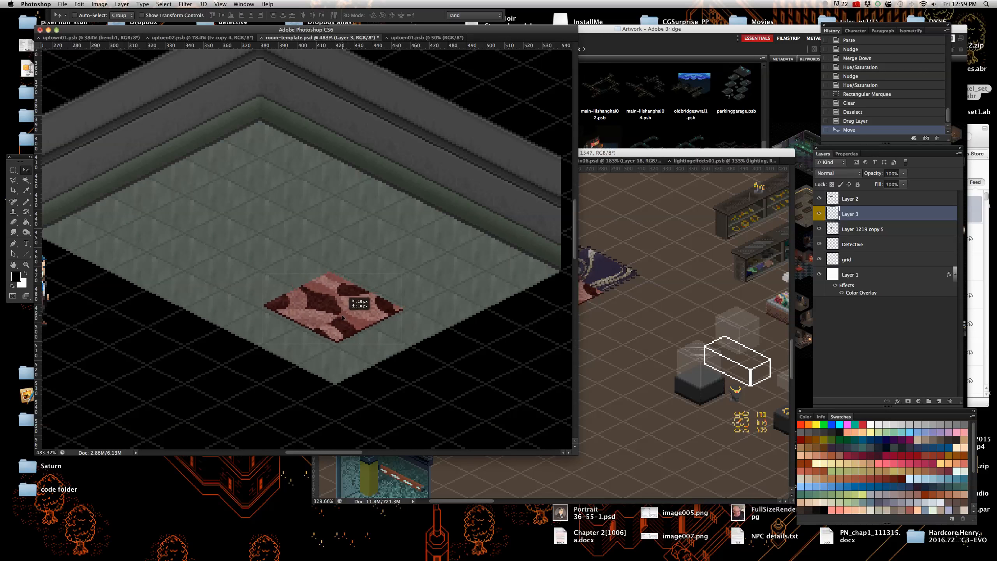
# - Nudge the rug 20 pixels right and 10 pixels down toward the floor's front-right edge
pyautogui.scroll(4, 365, 360)
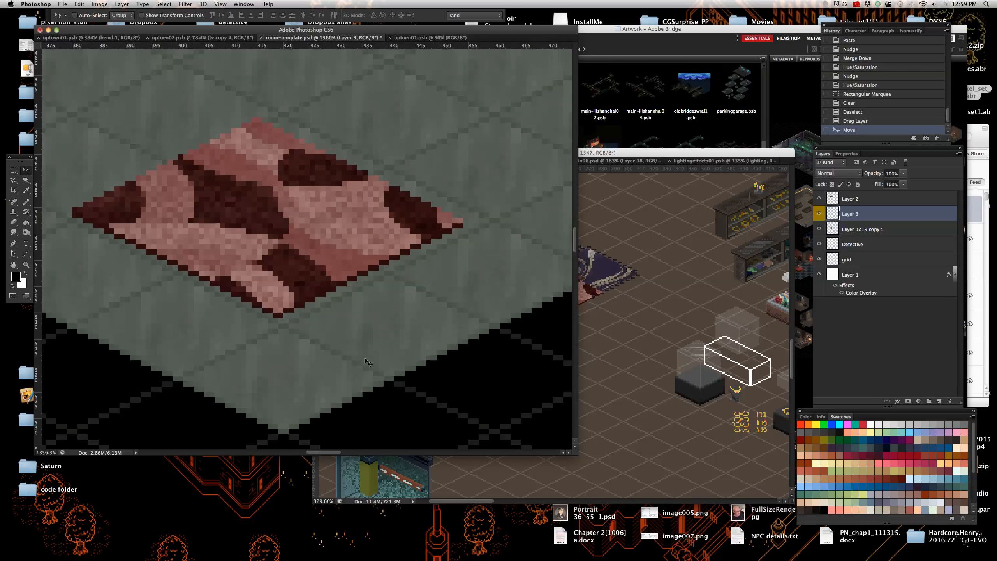
pyautogui.scroll(-5, 346, 319)
pyautogui.scroll(2, 346, 319)
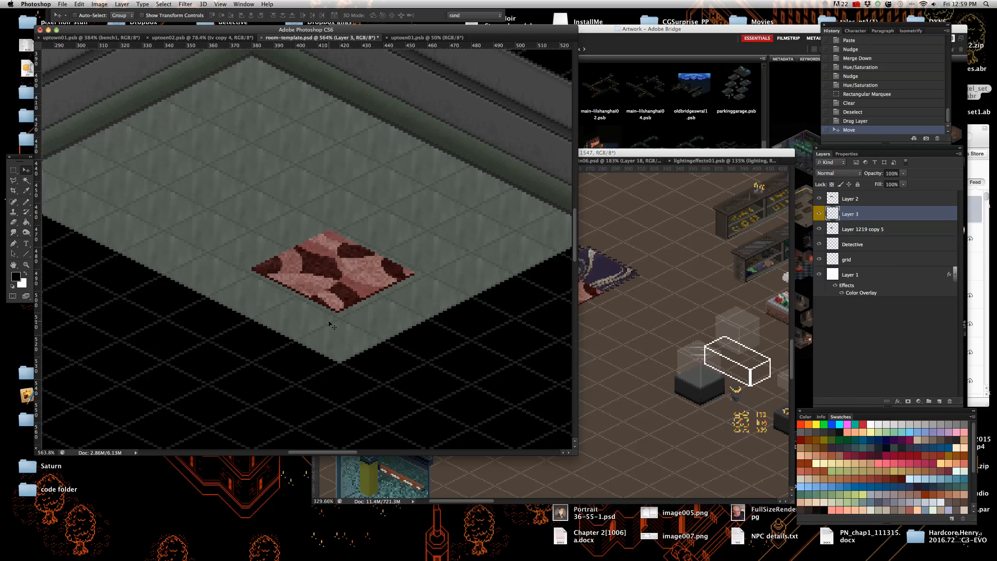
pyautogui.hotkey('shift', 'Right')
pyautogui.hotkey('shift', 'Right')
pyautogui.hotkey('shift', 'Down')
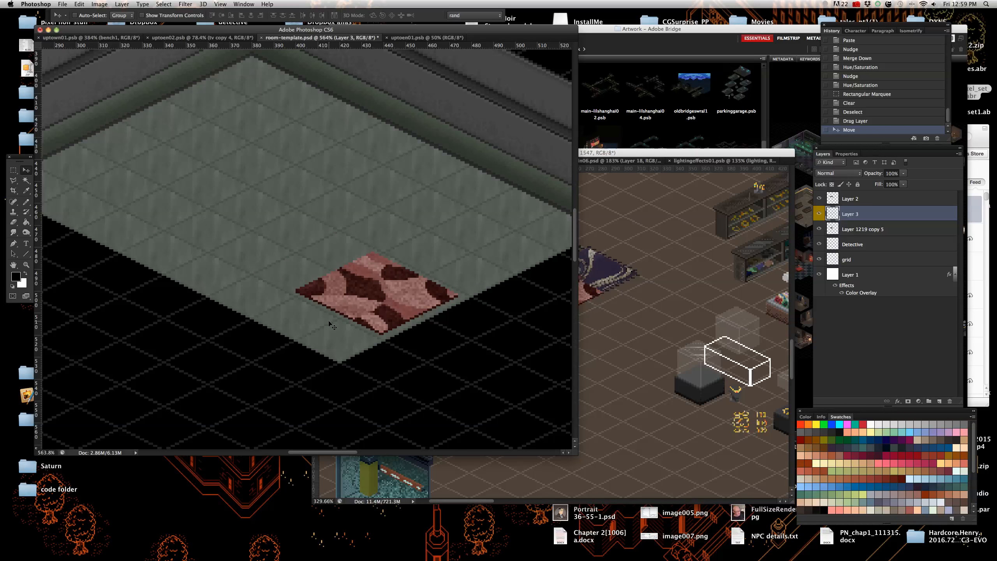
pyautogui.scroll(-1, 329, 322)
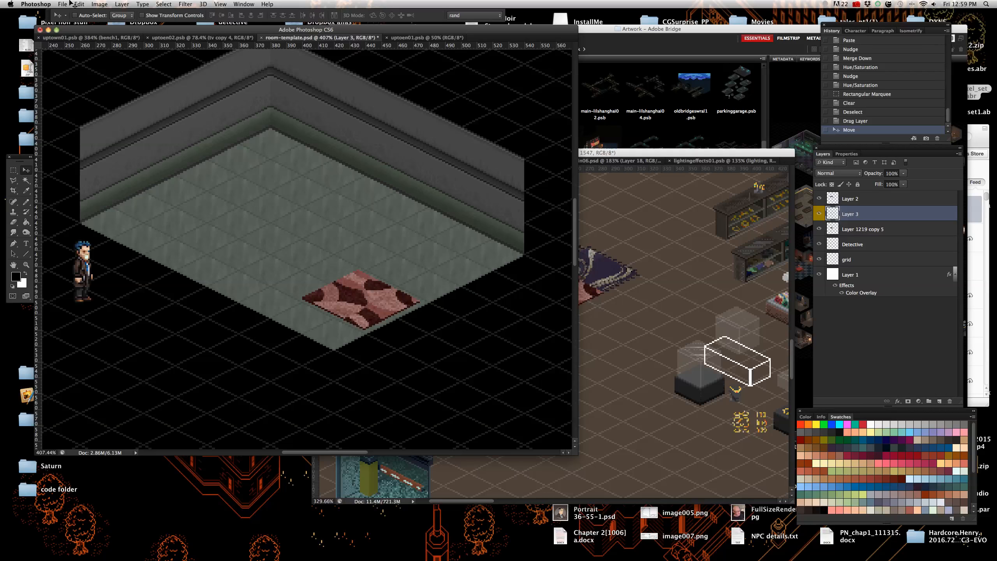
# - Recolour the rug brown with Hue/Saturation, setting the hue to +15 and slightly reducing the saturation
pyautogui.click(99, 3)
pyautogui.moveTo(118, 29)
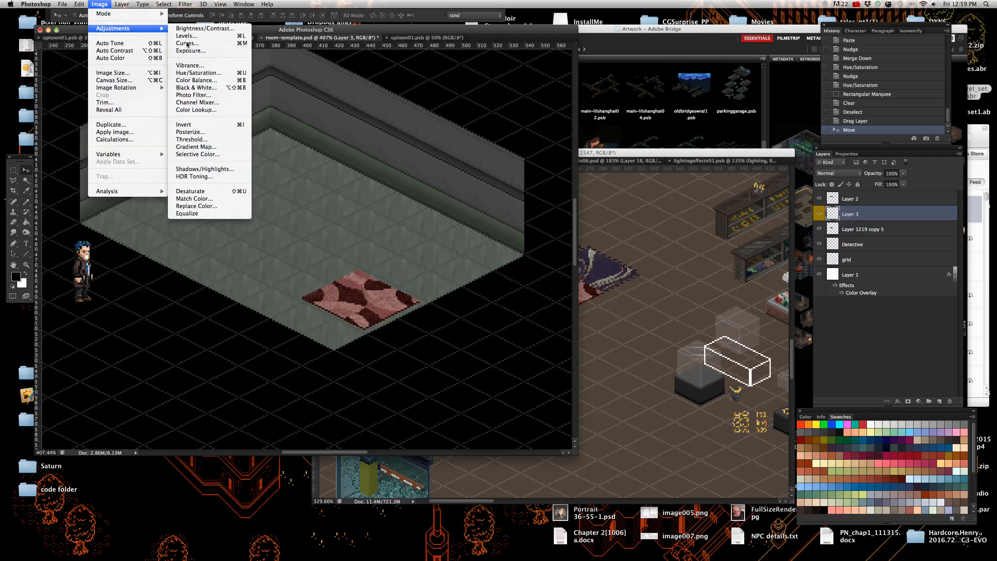
pyautogui.click(204, 73)
pyautogui.moveTo(734, 180)
pyautogui.mouseDown()
pyautogui.moveTo(713, 180)
pyautogui.moveTo(746, 179)
pyautogui.mouseUp()
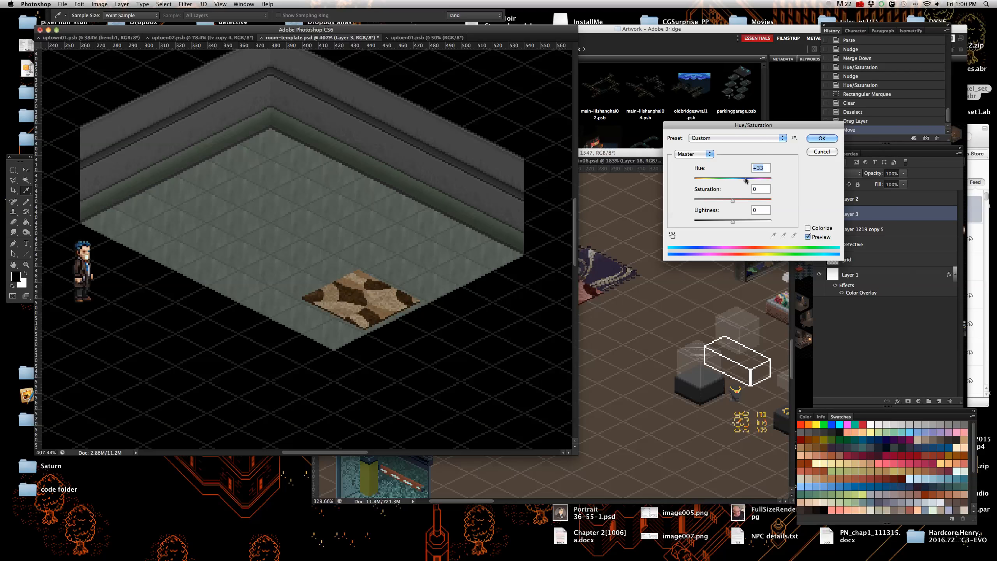
pyautogui.moveTo(744, 177); pyautogui.dragTo(746, 178)
pyautogui.moveTo(746, 177); pyautogui.dragTo(738, 202)
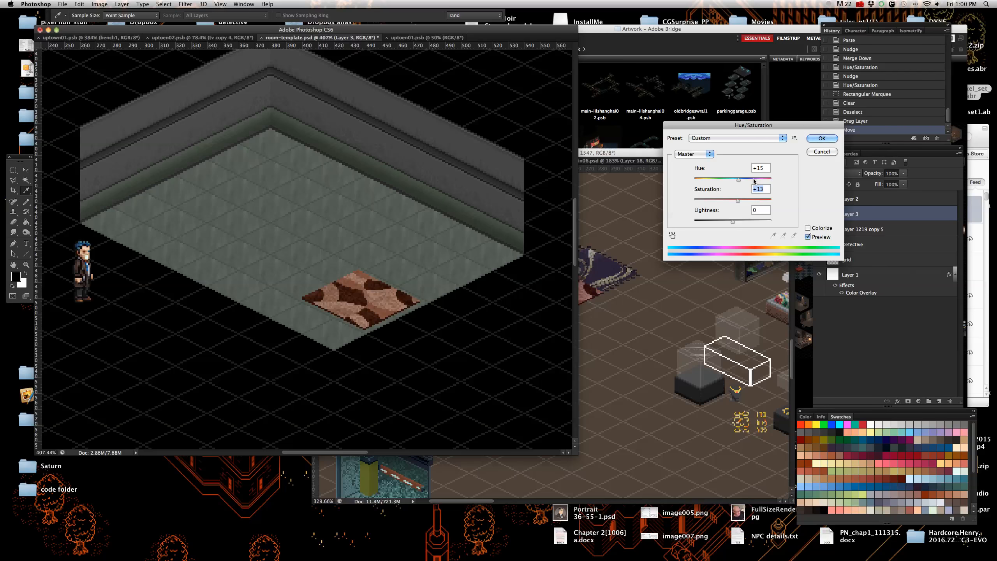
pyautogui.click(729, 200)
pyautogui.press('Return')
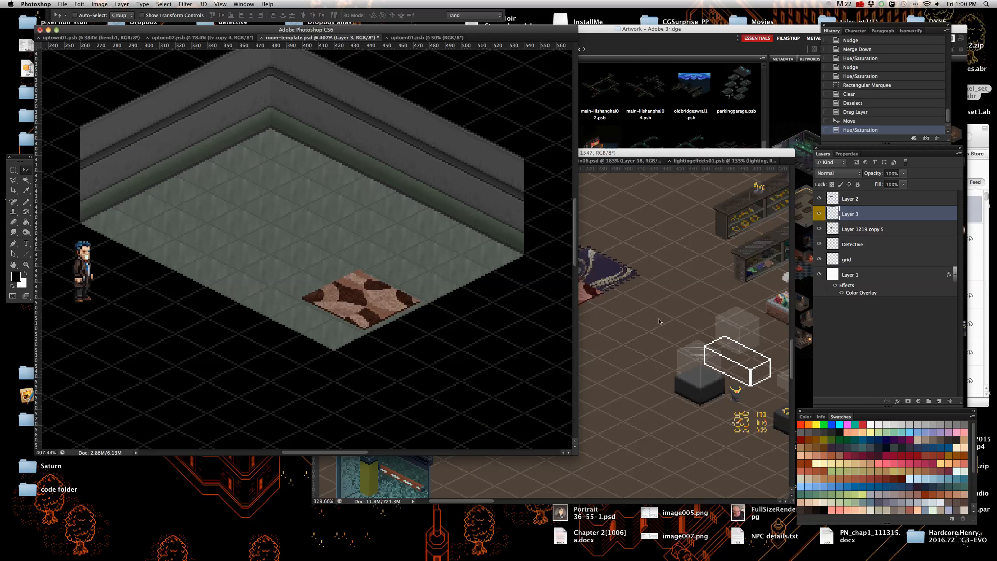
# - Copy the grey-green floor tile from room-variationsv1.psd into room-template.psd, placing it just outside the front-right floor edge
pyautogui.click(627, 323)
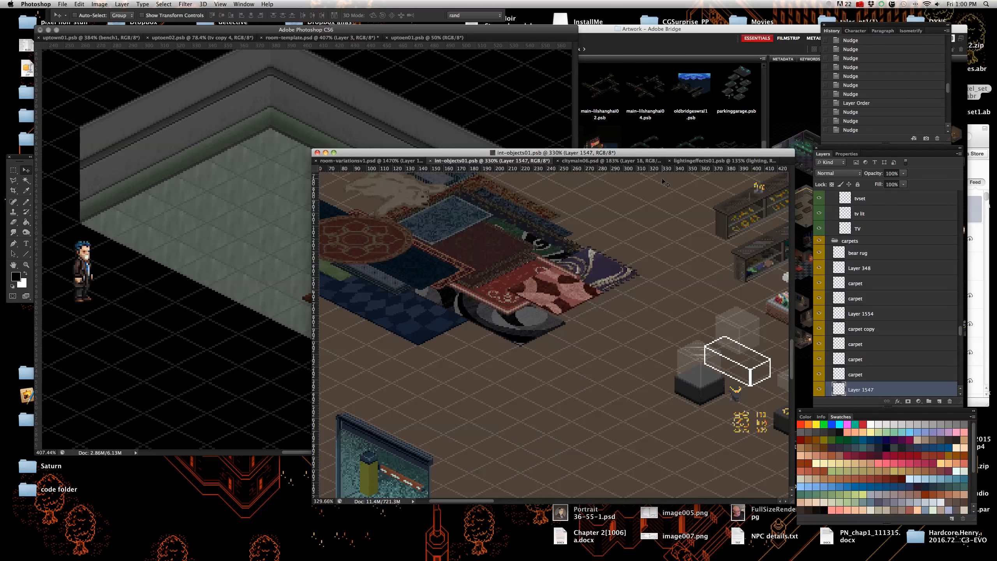
pyautogui.click(699, 161)
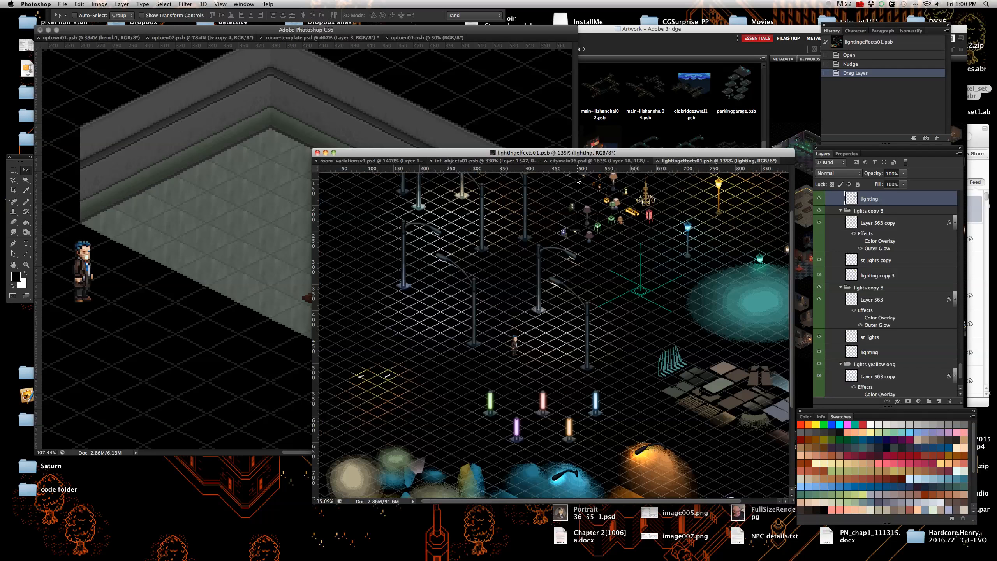
pyautogui.click(380, 162)
pyautogui.scroll(-2, 504, 319)
pyautogui.rightClick(513, 321)
pyautogui.moveTo(894, 387); pyautogui.dragTo(401, 339)
pyautogui.scroll(5, 402, 339)
pyautogui.scroll(3, 401, 364)
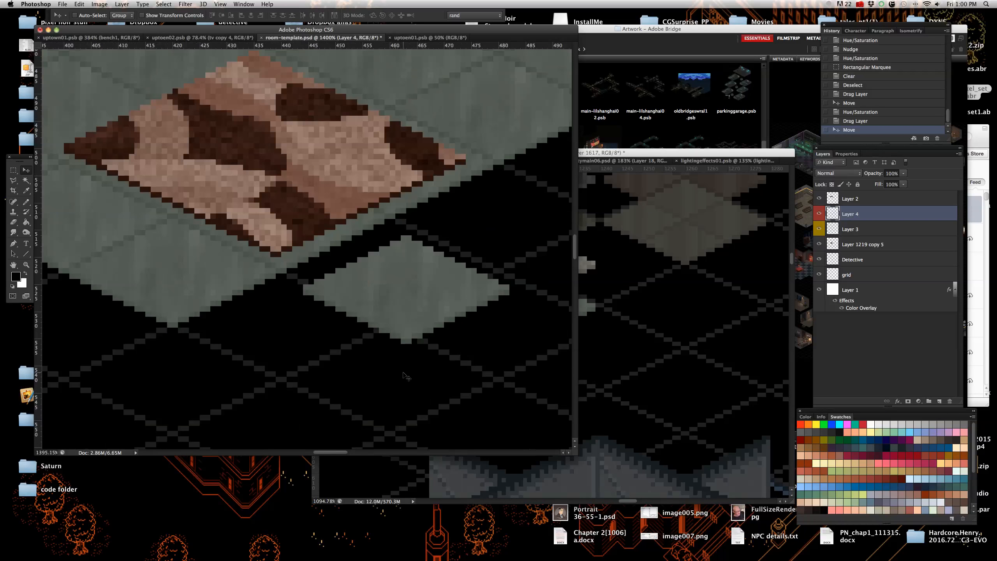
# - Nudge the copied tile up and left until it lines up with the grid along the floor's front-right edge
pyautogui.press('Up')
pyautogui.press('Left')
pyautogui.press('Up')
pyautogui.press('Left')
pyautogui.press('Up')
pyautogui.press('Left')
pyautogui.press('Up')
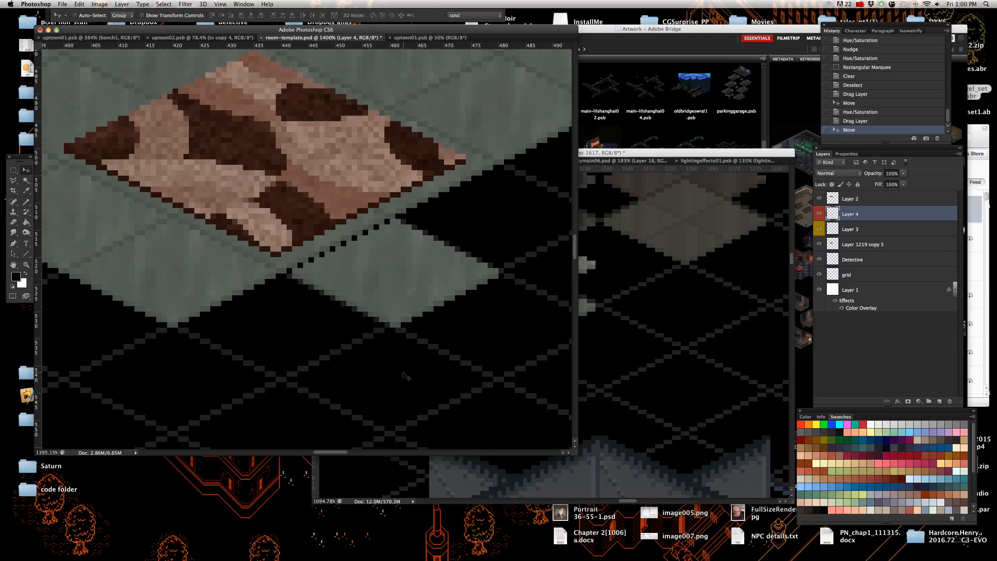
pyautogui.scroll(-5, 406, 376)
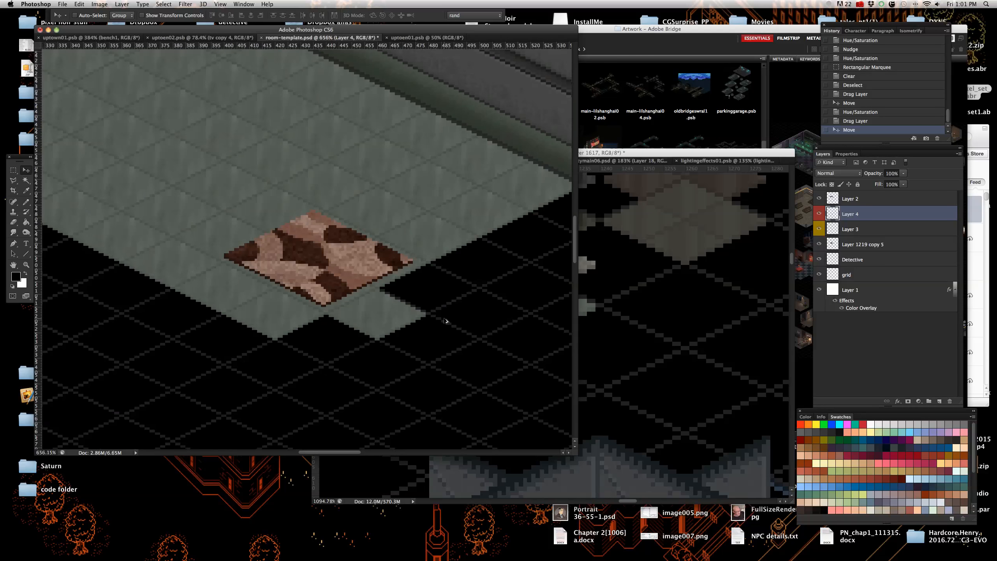
# - Duplicate the added tile layer and shift the copy 20 pixels right and 10 pixels up along the floor edge
pyautogui.scroll(3, 445, 318)
pyautogui.rightClick(913, 216)
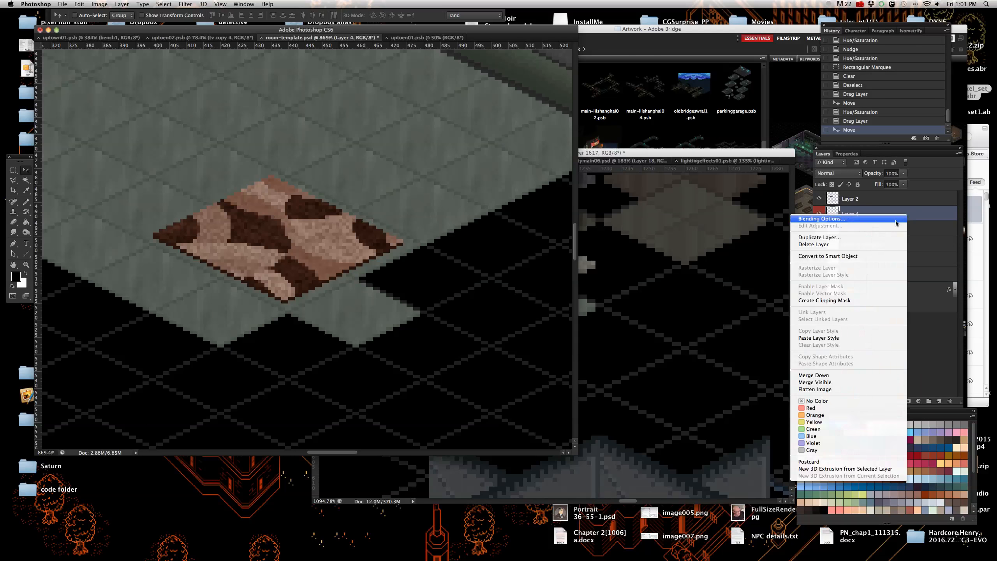
pyautogui.click(876, 239)
pyautogui.click(452, 182)
pyautogui.hotkey('shift', 'Right')
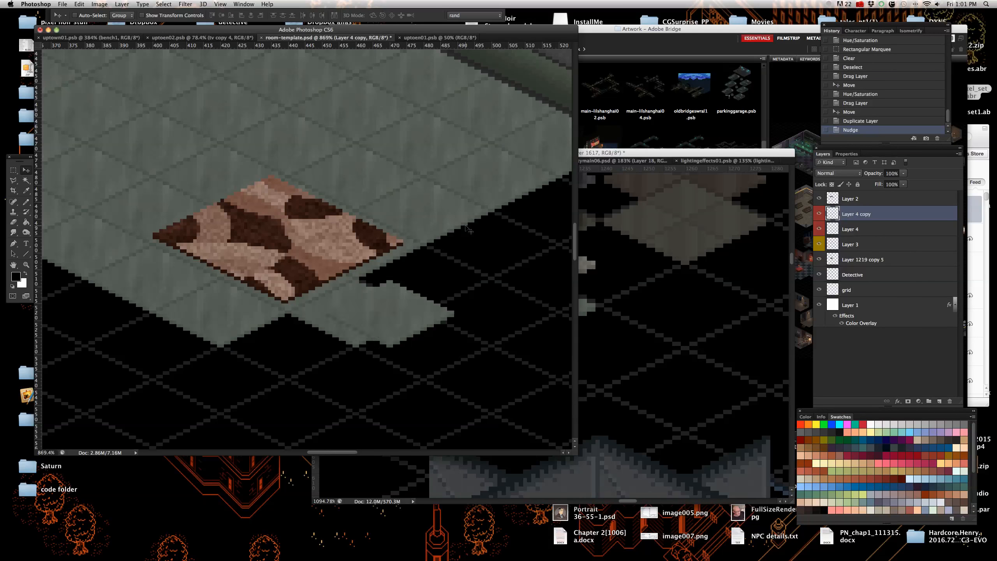
pyautogui.hotkey('shift', 'Up')
# - Merge the duplicated tile layer down into the original added tile layer
pyautogui.rightClick(874, 217)
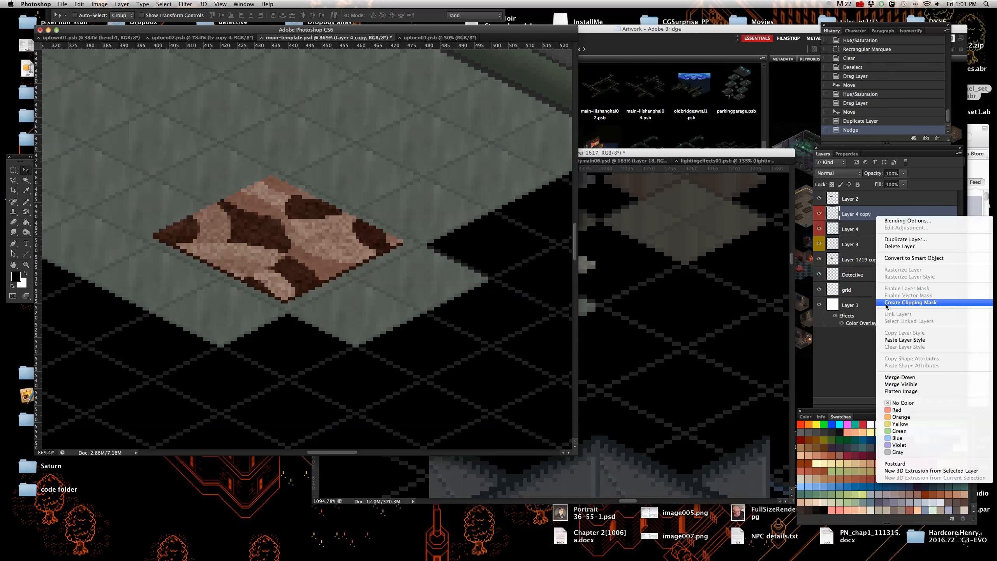
pyautogui.click(903, 377)
pyautogui.scroll(-5, 241, 299)
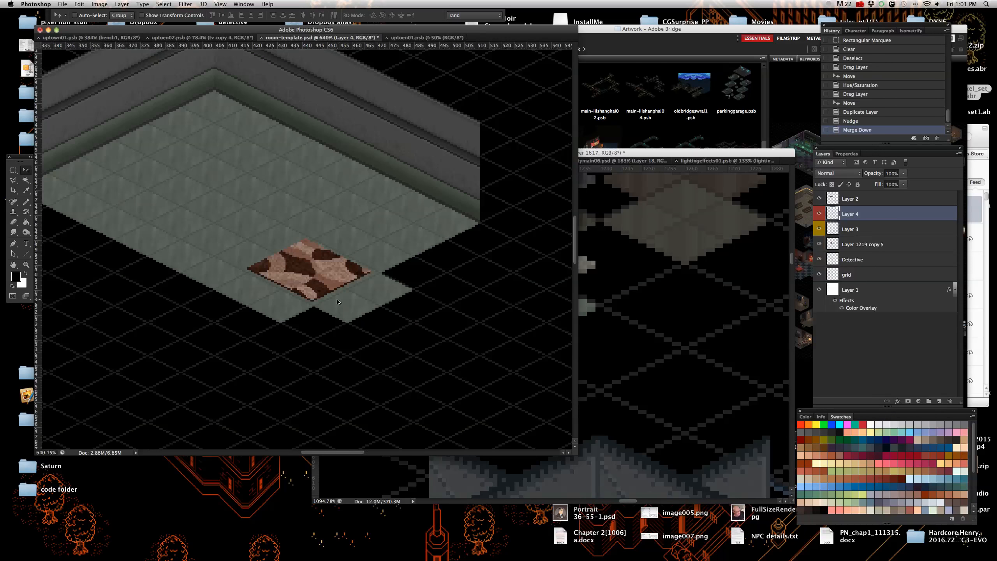
pyautogui.scroll(3, 241, 300)
pyautogui.scroll(-3, 310, 330)
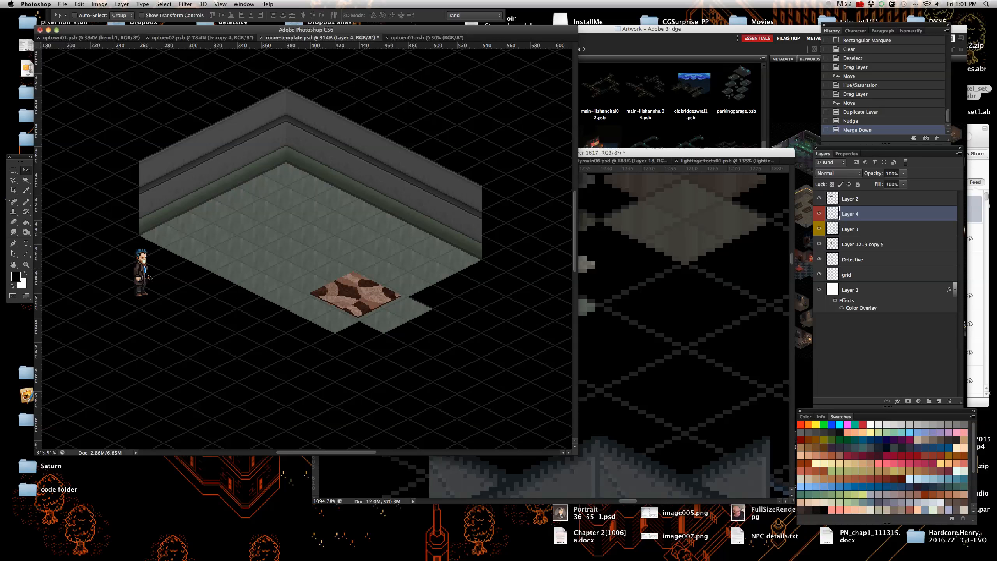
# - Bring the Detective layer to the top of the layer stack and place the figure outside the room's left wall
pyautogui.moveTo(150, 276); pyautogui.dragTo(467, 354)
pyautogui.moveTo(905, 262); pyautogui.dragTo(908, 189)
pyautogui.moveTo(909, 263); pyautogui.dragTo(907, 191)
pyautogui.moveTo(478, 357); pyautogui.dragTo(95, 234)
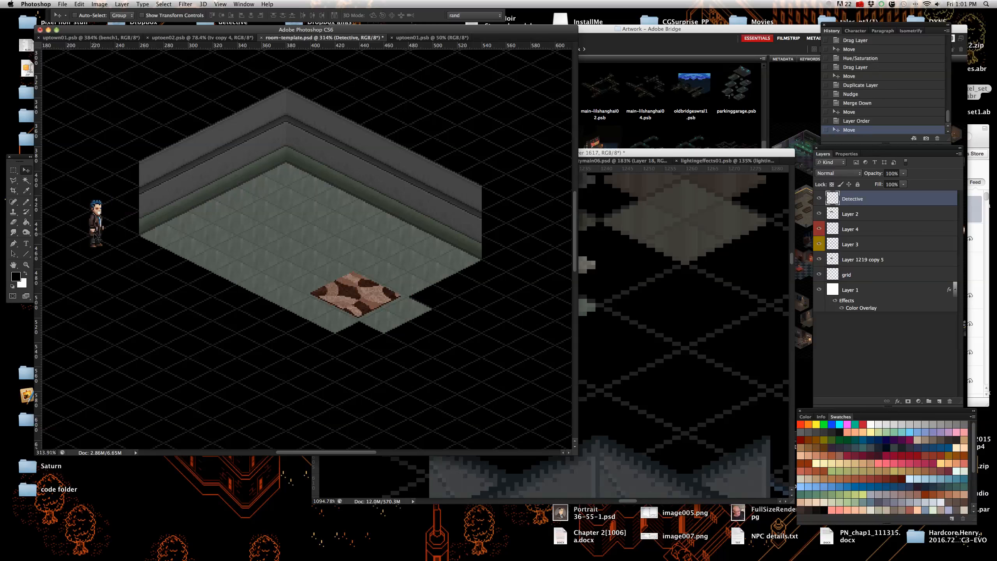
# - Nudge the two-tile floor extension 20 pixels right and 10 pixels up along the floor's front-right edge
pyautogui.rightClick(383, 316)
pyautogui.click(412, 326)
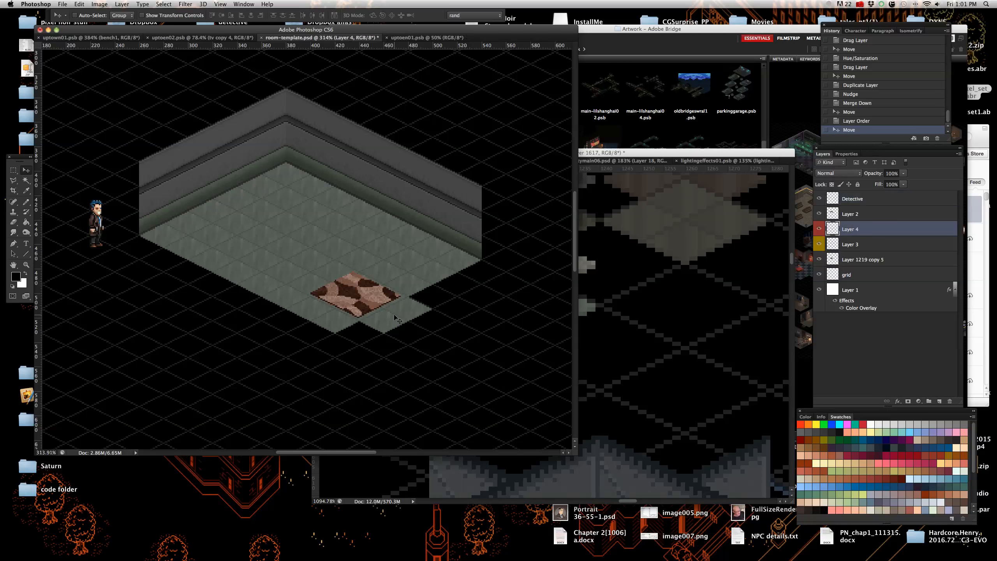
pyautogui.hotkey('shift', 'Right')
pyautogui.hotkey('shift', 'Right')
pyautogui.hotkey('shift', 'Up')
pyautogui.hotkey('shift', 'Right')
pyautogui.hotkey('shift', 'Right')
pyautogui.hotkey('shift', 'Up')
pyautogui.hotkey('shift', 'Right')
pyautogui.hotkey('shift', 'Down')
pyautogui.hotkey('shift', 'Left')
pyautogui.hotkey('shift', 'Down')
pyautogui.hotkey('shift', 'Down')
pyautogui.hotkey('shift', 'Up')
pyautogui.hotkey('shift', 'Up')
# - Shift the rug 20 pixels right and 10 pixels up beside the floor extension, and order its layer above the extension's
pyautogui.rightClick(358, 305)
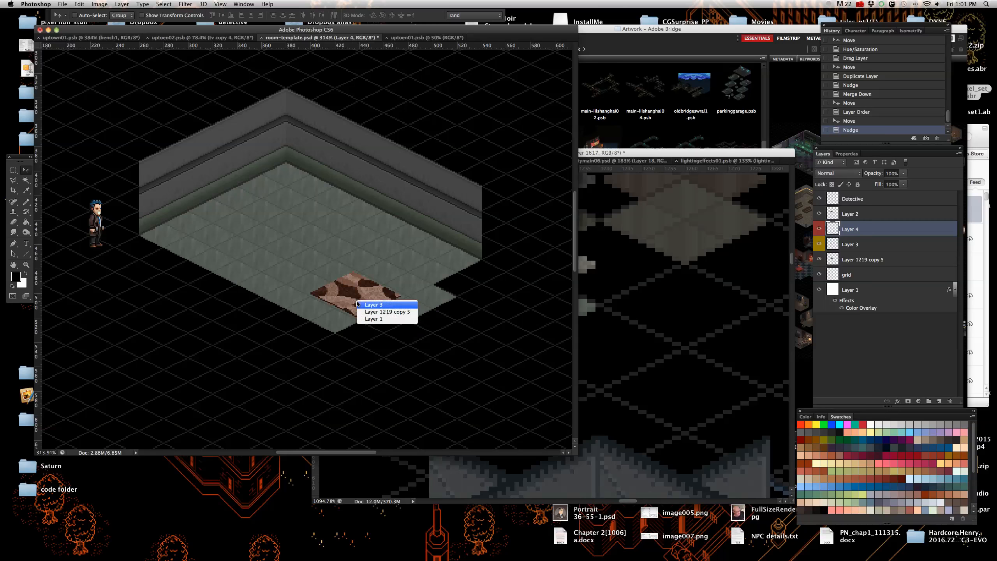
pyautogui.click(359, 305)
pyautogui.hotkey('shift', 'Right')
pyautogui.hotkey('shift', 'Up')
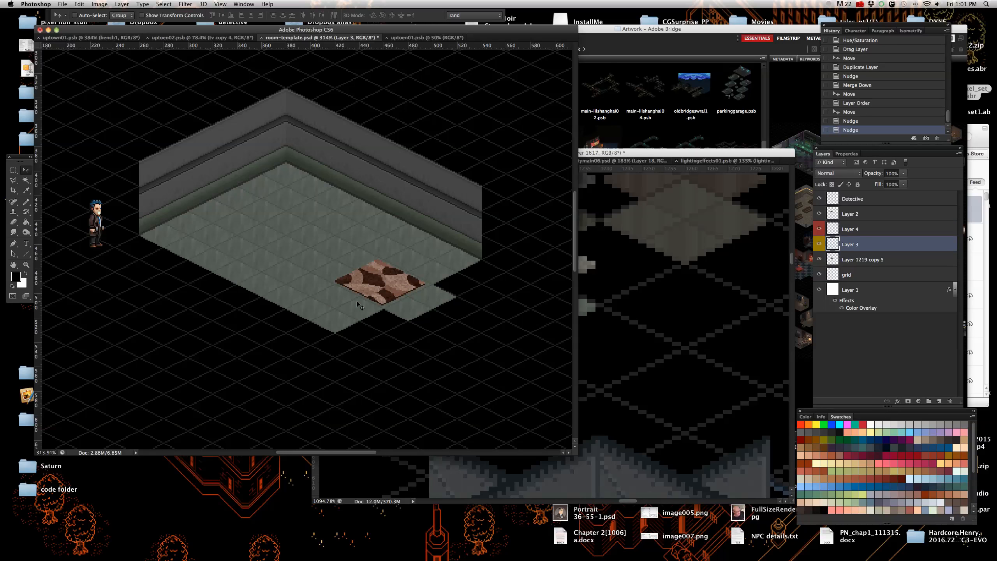
pyautogui.moveTo(904, 249); pyautogui.dragTo(907, 219)
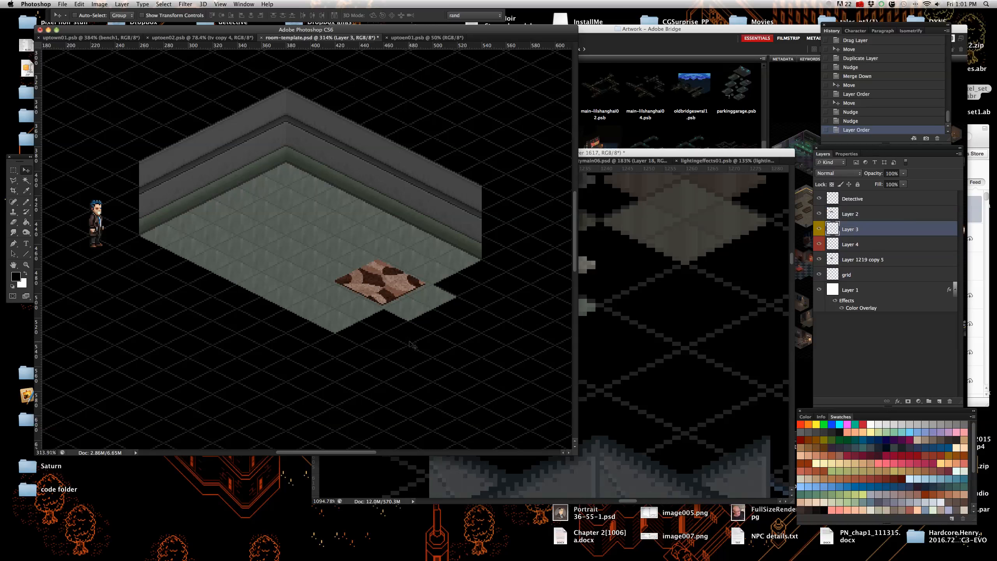
pyautogui.scroll(-2, 410, 344)
pyautogui.scroll(3, 396, 251)
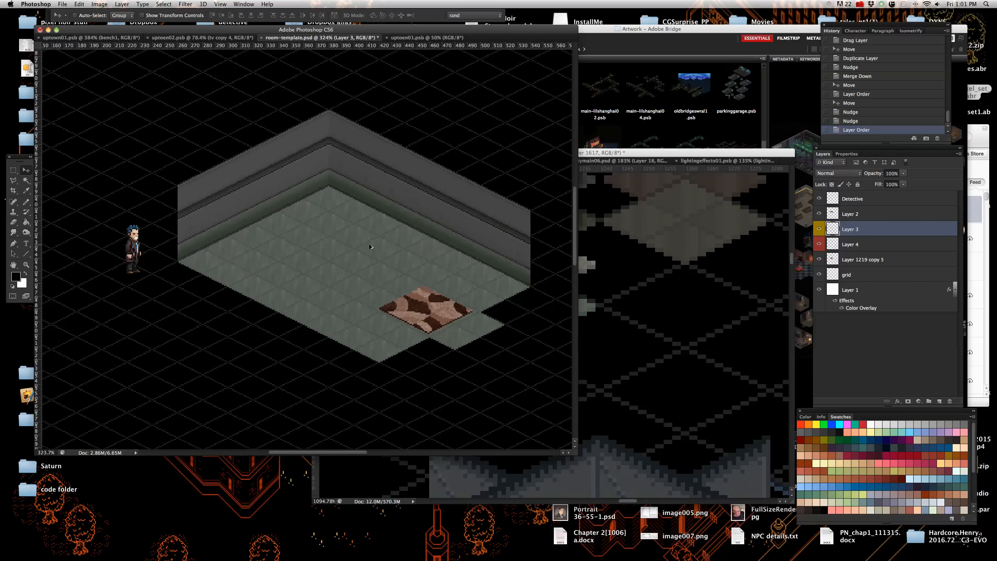
pyautogui.scroll(3, 370, 246)
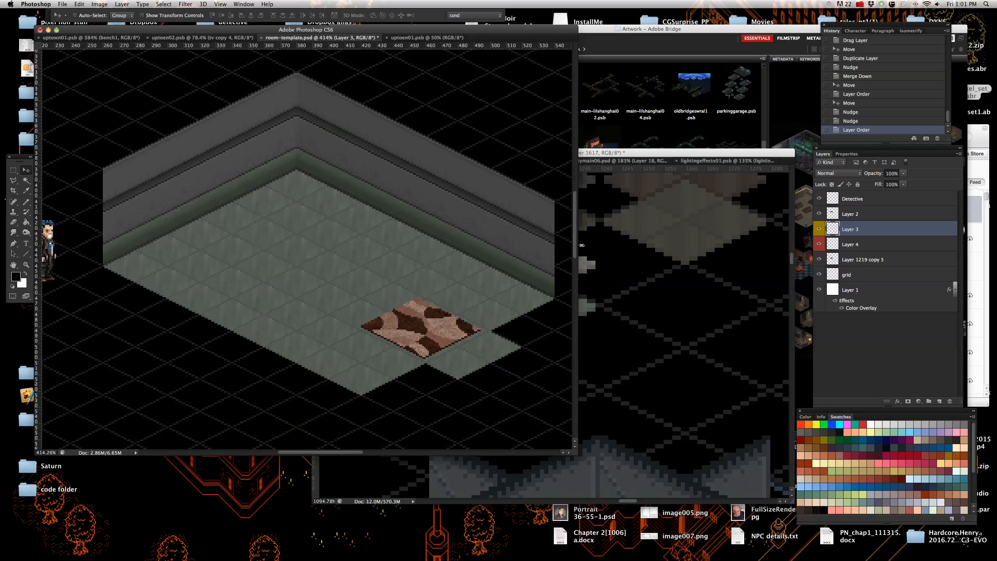
# - Look through the finished interior rooms in uptoen01.psb, examining their layouts, floor edges and furnishings
pyautogui.click(610, 248)
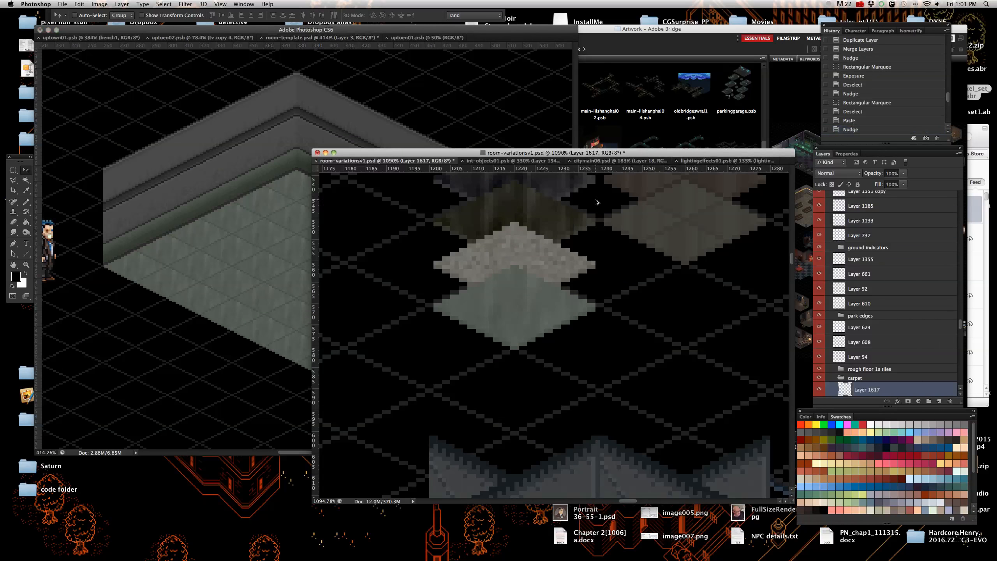
pyautogui.click(407, 29)
pyautogui.click(408, 38)
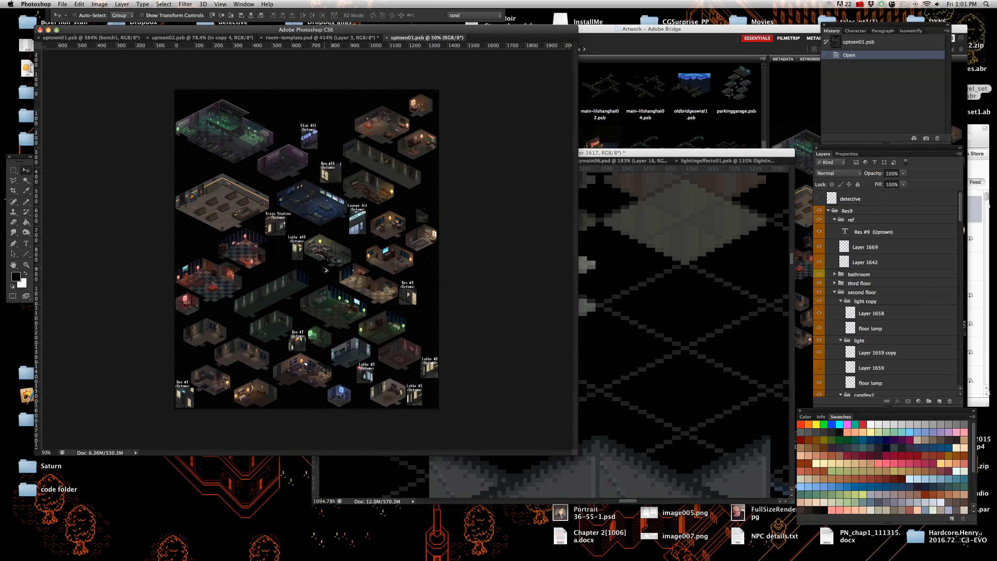
pyautogui.scroll(4, 325, 269)
pyautogui.scroll(-2, 283, 200)
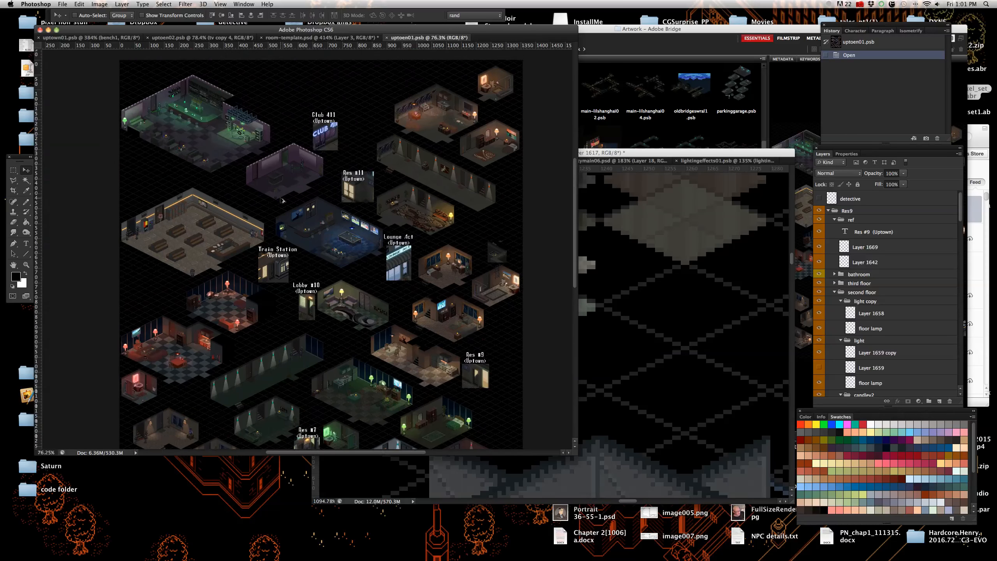
pyautogui.scroll(3, 283, 200)
pyautogui.scroll(-1, 314, 180)
pyautogui.scroll(2, 346, 161)
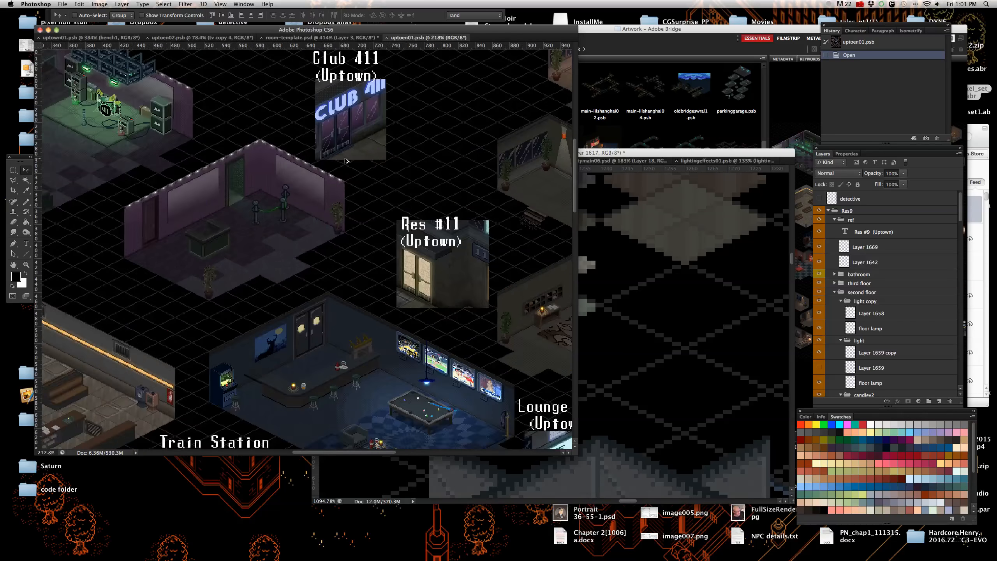
pyautogui.scroll(-3, 346, 160)
pyautogui.scroll(3, 320, 62)
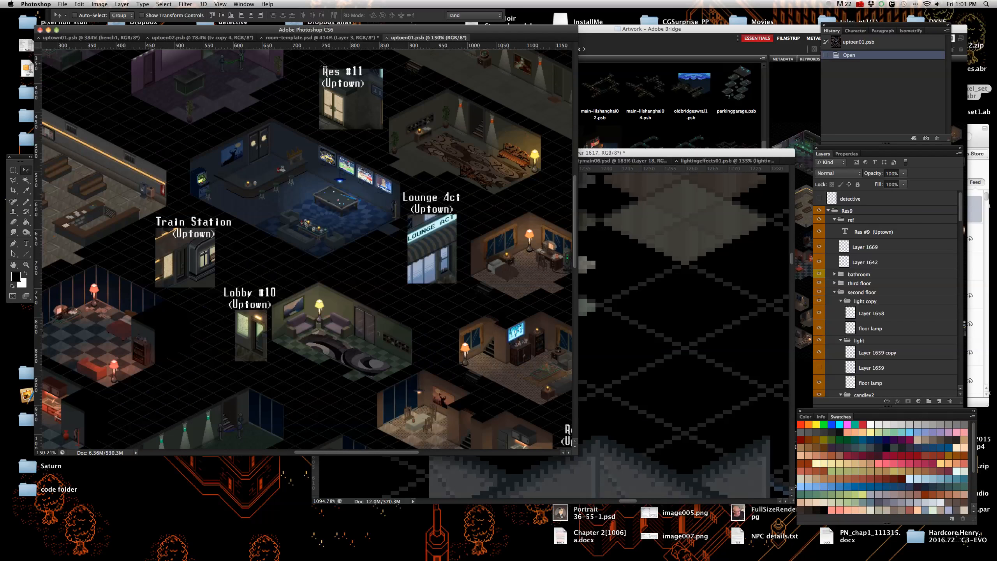
# - Copy the layer style of the green neon strip on the street-front building in uptown01.psb
pyautogui.click(113, 38)
pyautogui.scroll(-5, 391, 353)
pyautogui.scroll(5, 305, 338)
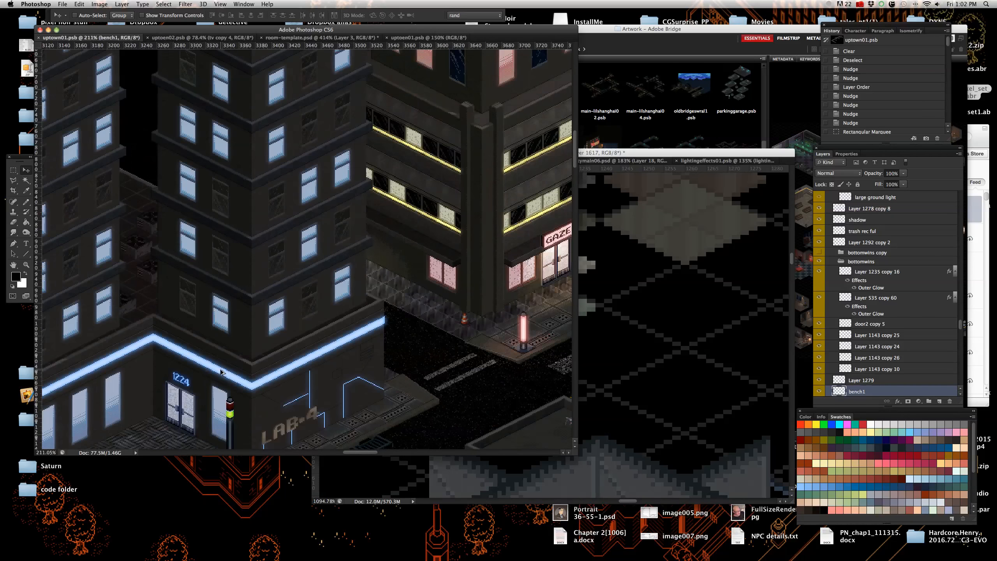
pyautogui.scroll(-3, 305, 338)
pyautogui.scroll(5, 305, 338)
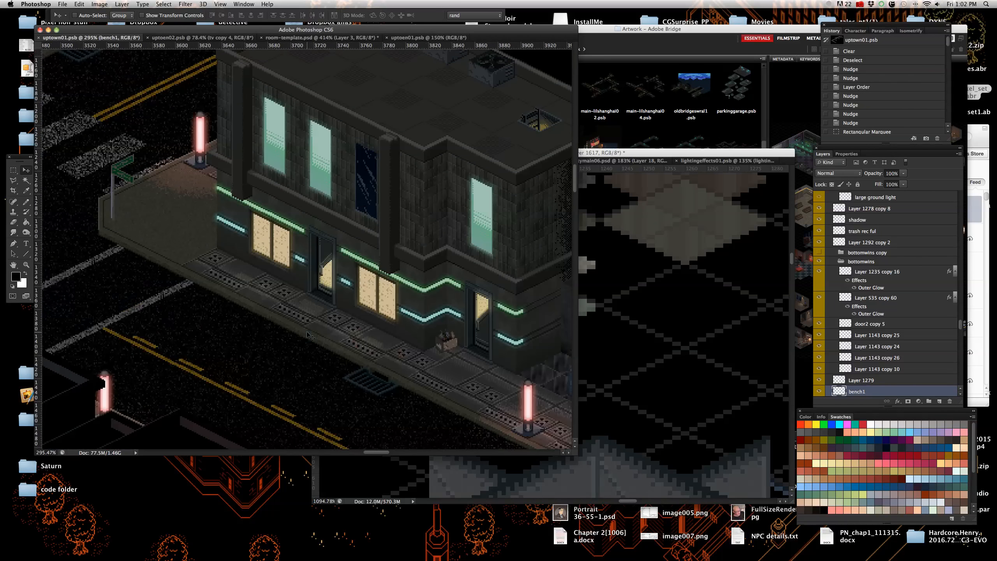
pyautogui.scroll(4, 437, 299)
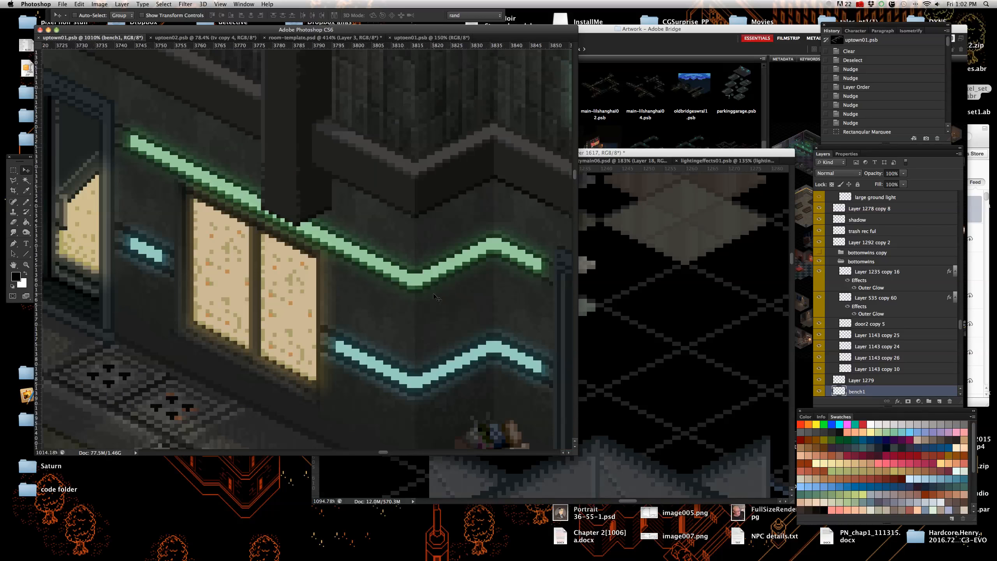
pyautogui.rightClick(393, 279)
pyautogui.click(397, 274)
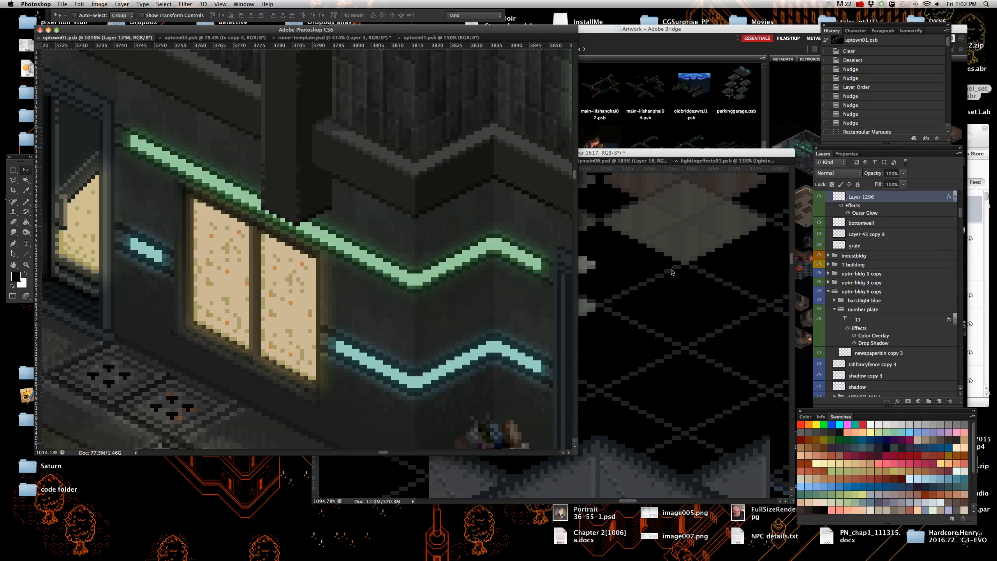
pyautogui.rightClick(893, 199)
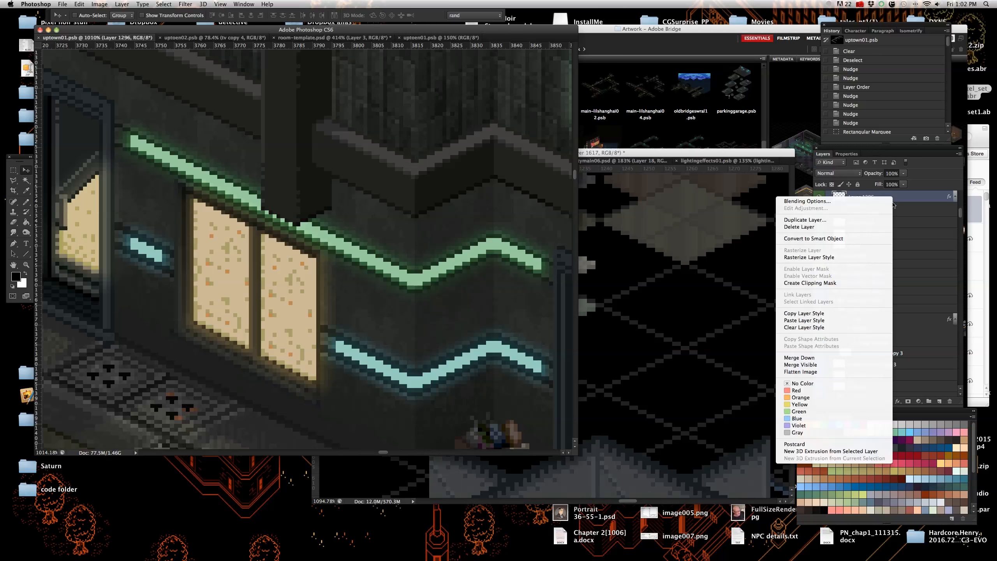
pyautogui.click(804, 313)
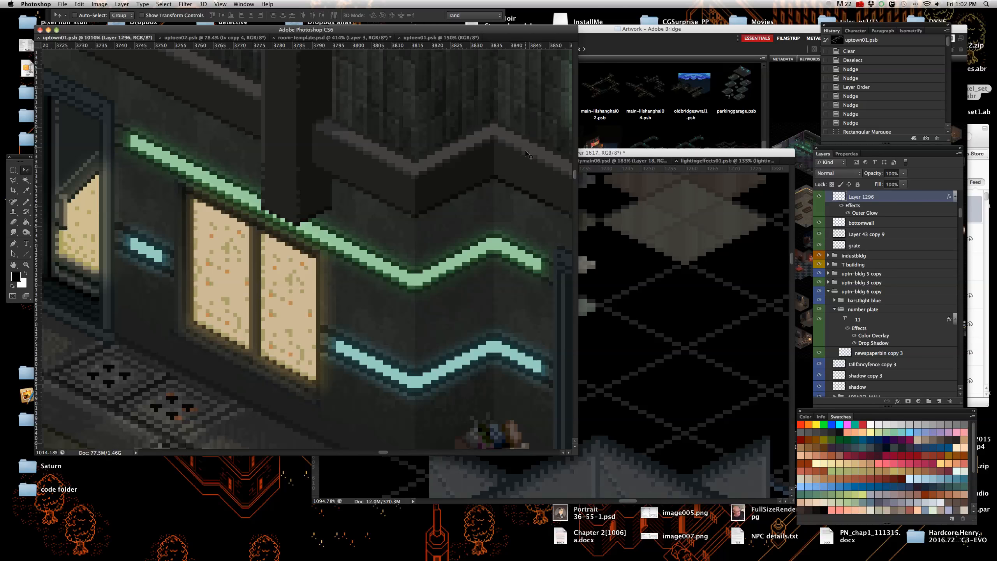
# - Return to the room-template.psd document after viewing the neon-lit building front
pyautogui.scroll(-5, 203, 161)
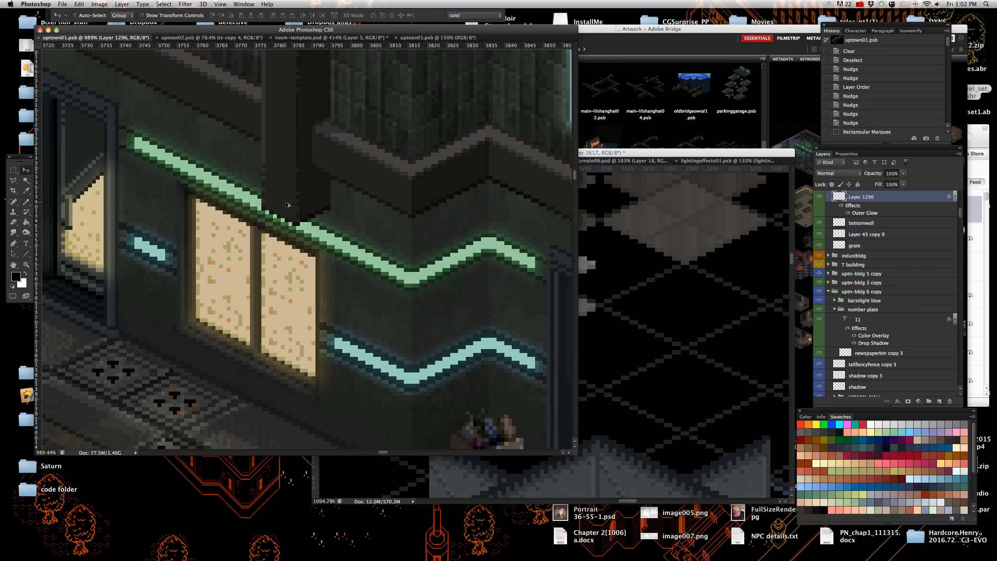
pyautogui.scroll(1, 193, 182)
pyautogui.scroll(2, 191, 177)
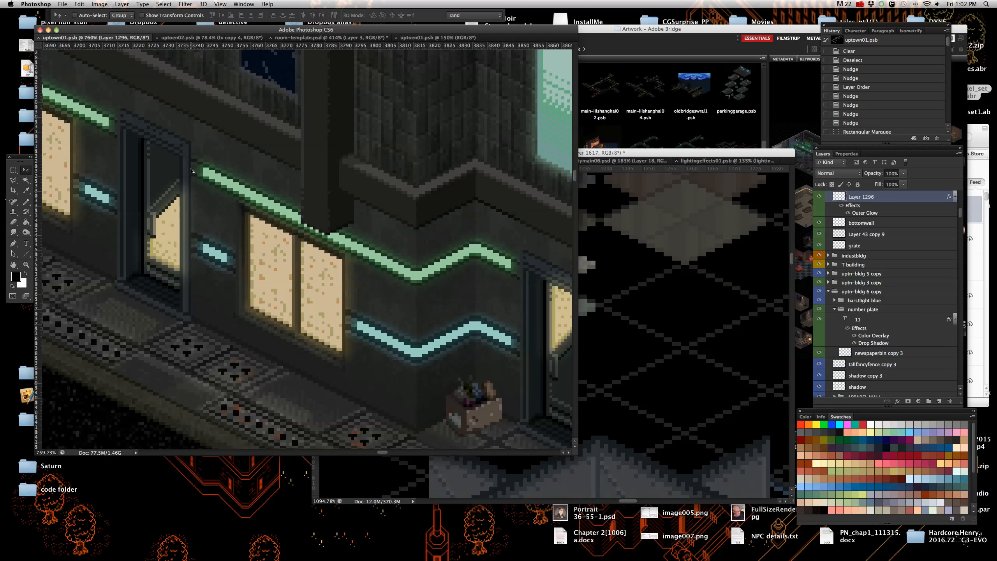
pyautogui.click(416, 39)
pyautogui.click(340, 38)
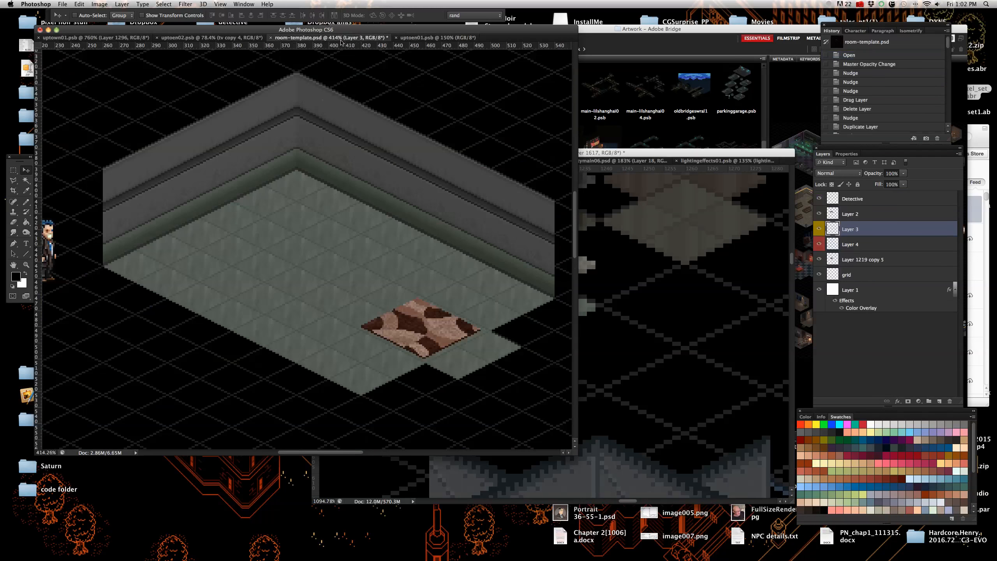
# - Rename the layer holding the grey walls as wall
pyautogui.scroll(5, 124, 218)
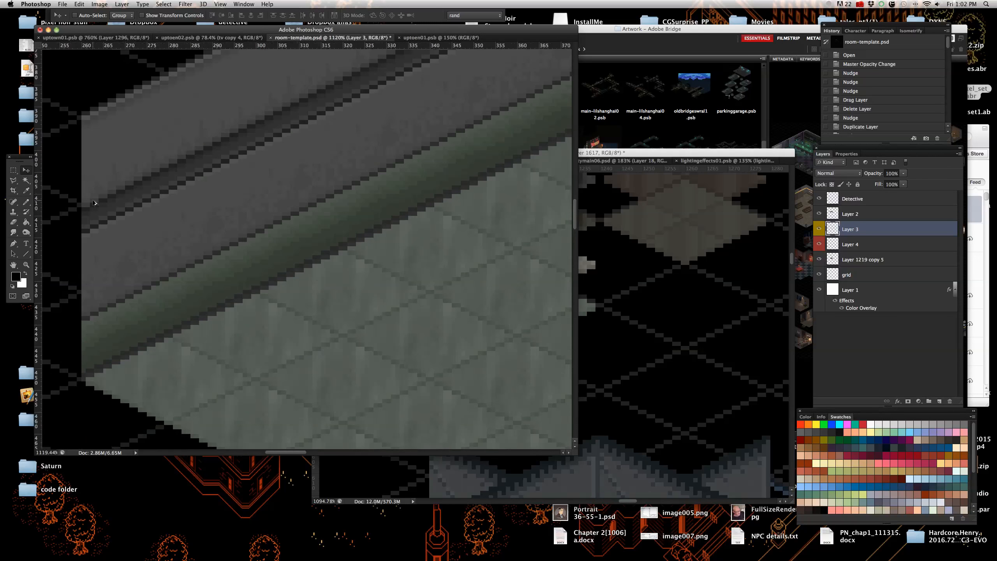
pyautogui.rightClick(103, 218)
pyautogui.click(118, 218)
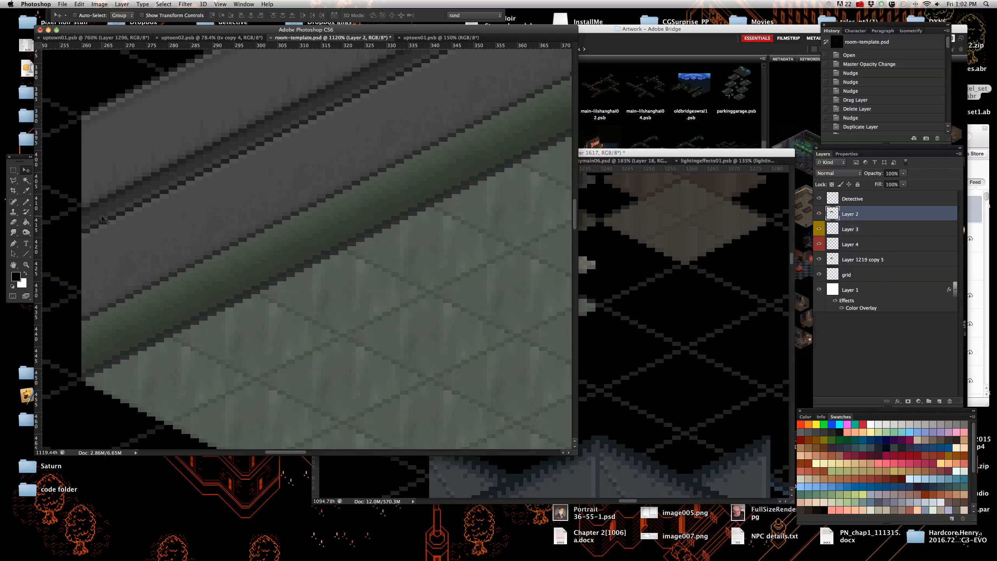
pyautogui.doubleClick(850, 214)
pyautogui.write('wa')
pyautogui.press('Return')
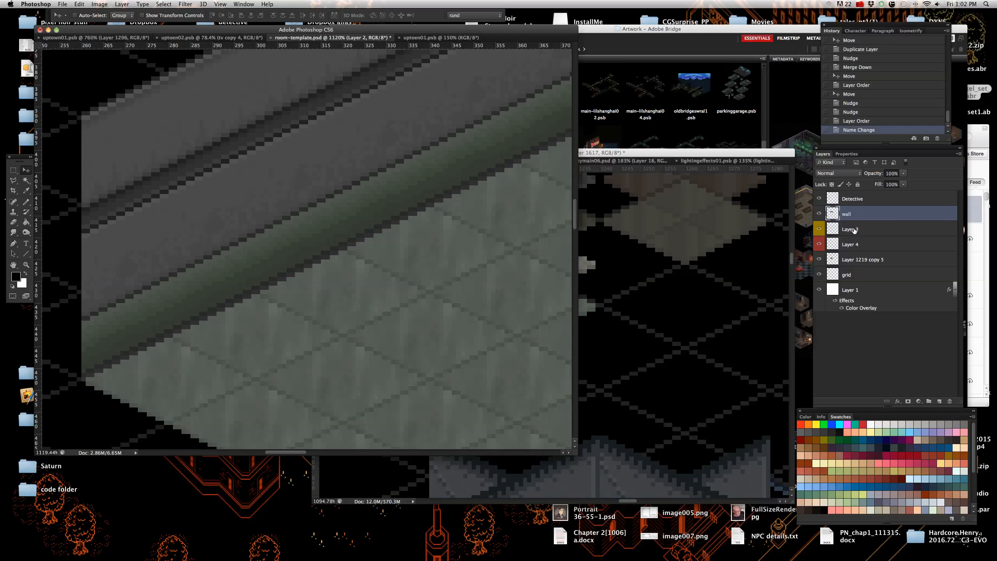
# - Identify the rug's layer by toggling its visibility, and rename it as carpet
pyautogui.click(846, 231)
pyautogui.scroll(-5, 367, 214)
pyautogui.scroll(3, 395, 238)
pyautogui.scroll(-3, 395, 238)
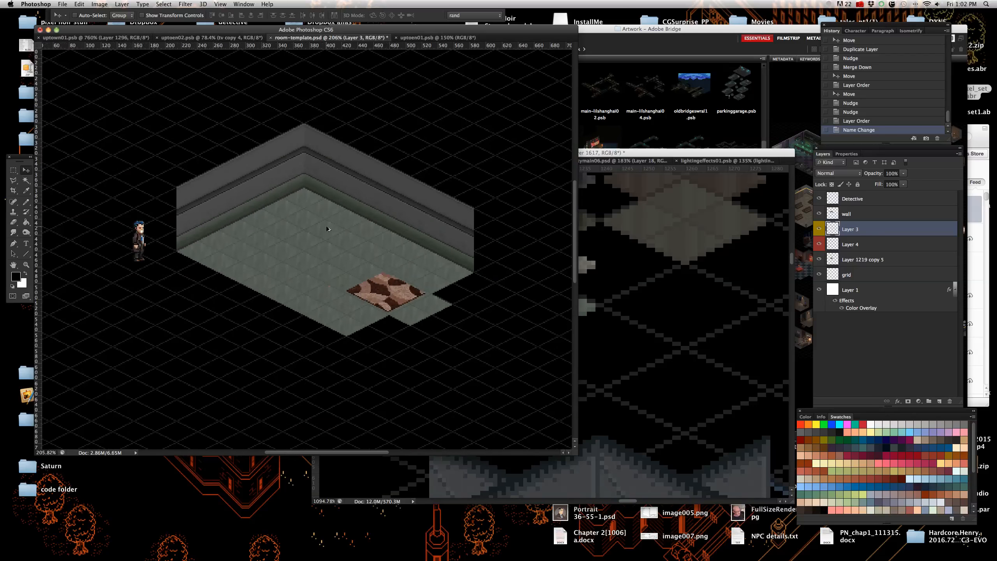
pyautogui.scroll(2, 322, 219)
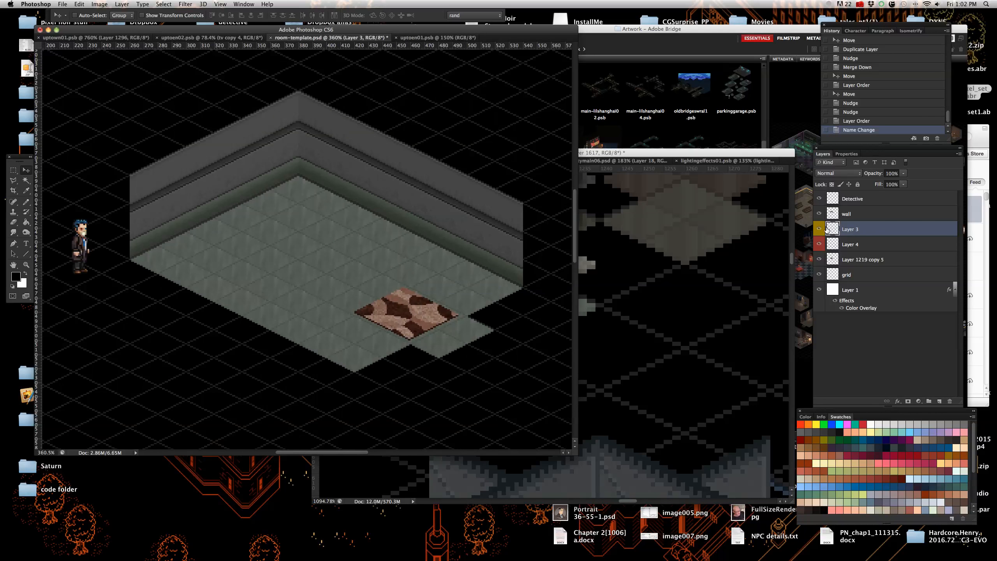
pyautogui.click(819, 229)
pyautogui.click(819, 229)
pyautogui.doubleClick(859, 231)
pyautogui.click(819, 233)
pyautogui.click(819, 234)
pyautogui.doubleClick(854, 230)
pyautogui.write('carpet')
# - Rename Layer 4, which holds the floor's entrance extension, as ent
pyautogui.click(861, 245)
pyautogui.click(819, 244)
pyautogui.doubleClick(848, 245)
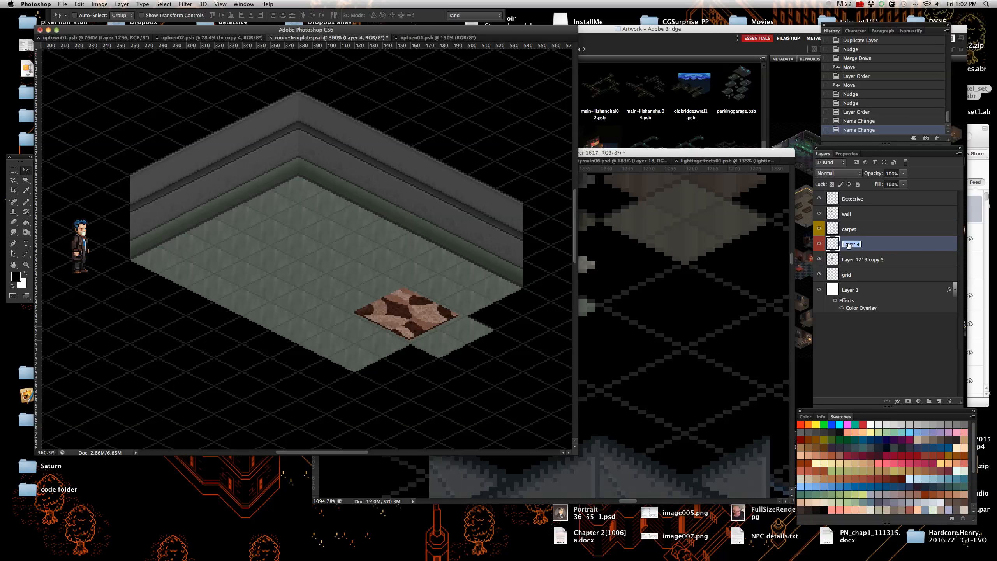
pyautogui.write('e')
# - Rename the main tile layer, Layer 1219 copy 5, as floor, and move the wall layer directly above it
pyautogui.click(881, 257)
pyautogui.click(819, 260)
pyautogui.click(819, 260)
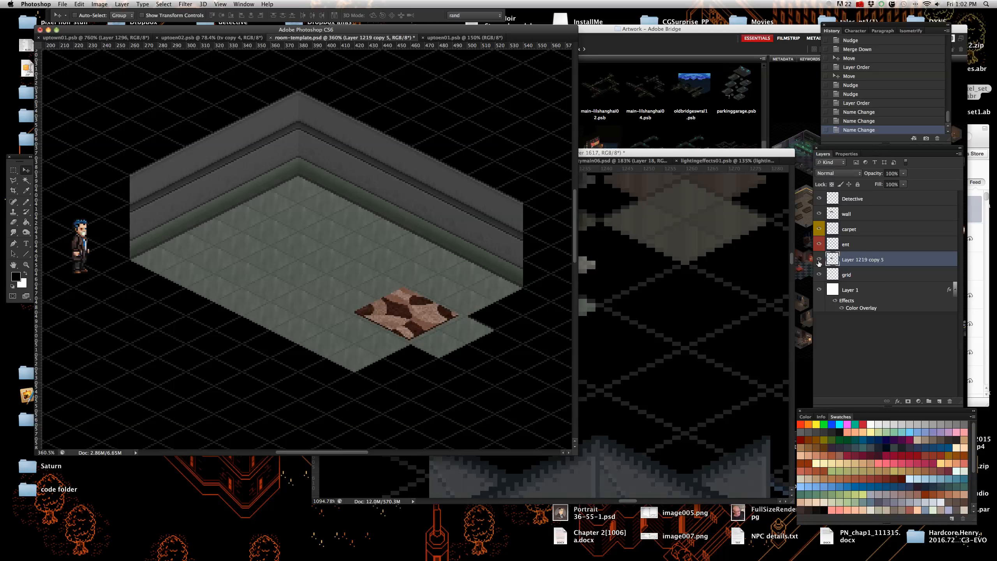
pyautogui.doubleClick(856, 261)
pyautogui.write('floor')
pyautogui.click(898, 236)
pyautogui.moveTo(888, 218); pyautogui.dragTo(894, 249)
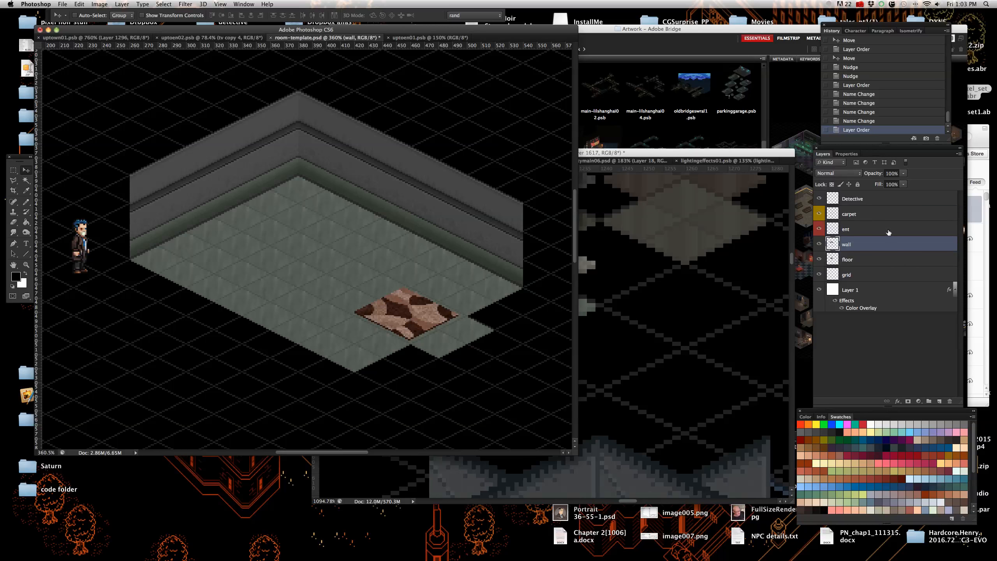
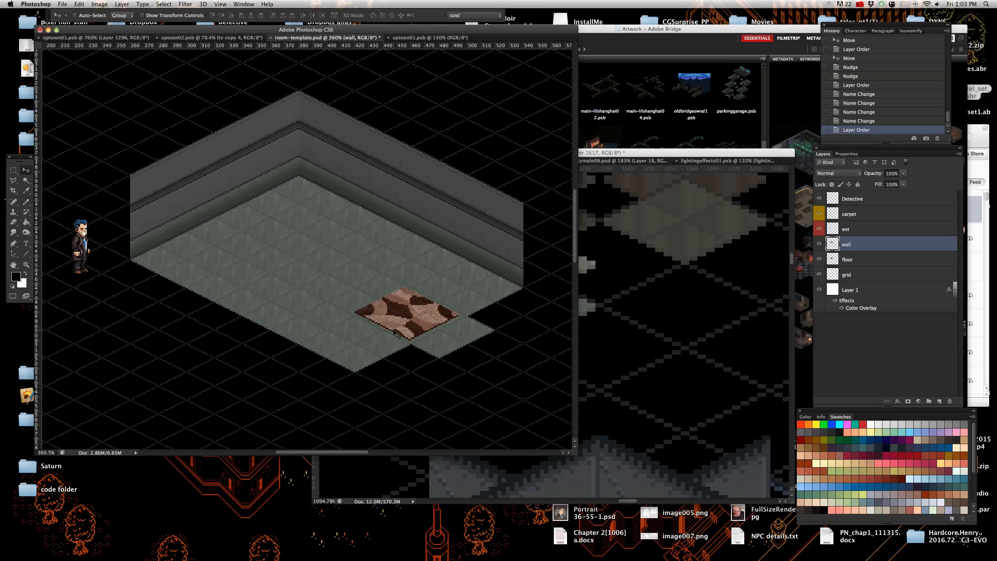
# - Select the carpet, floor and wall layers in turn from their artwork on the canvas, and try nudging the floor
pyautogui.rightClick(405, 307)
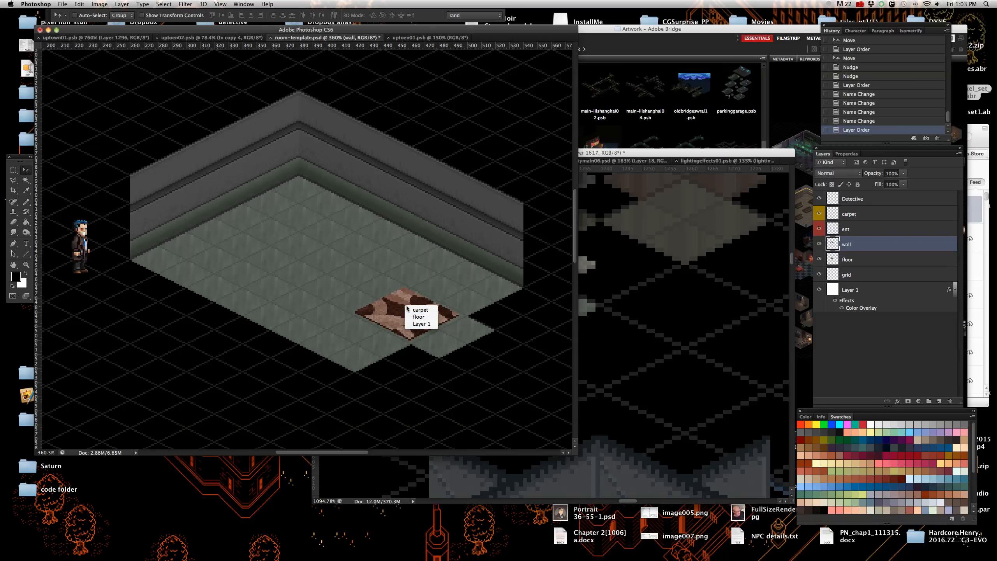
pyautogui.click(416, 310)
pyautogui.rightClick(305, 264)
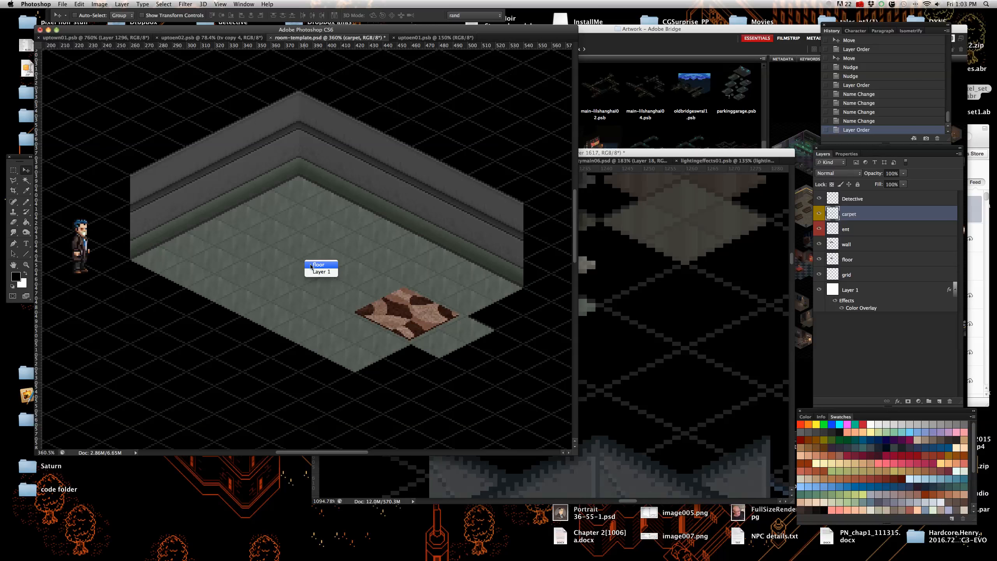
pyautogui.click(311, 266)
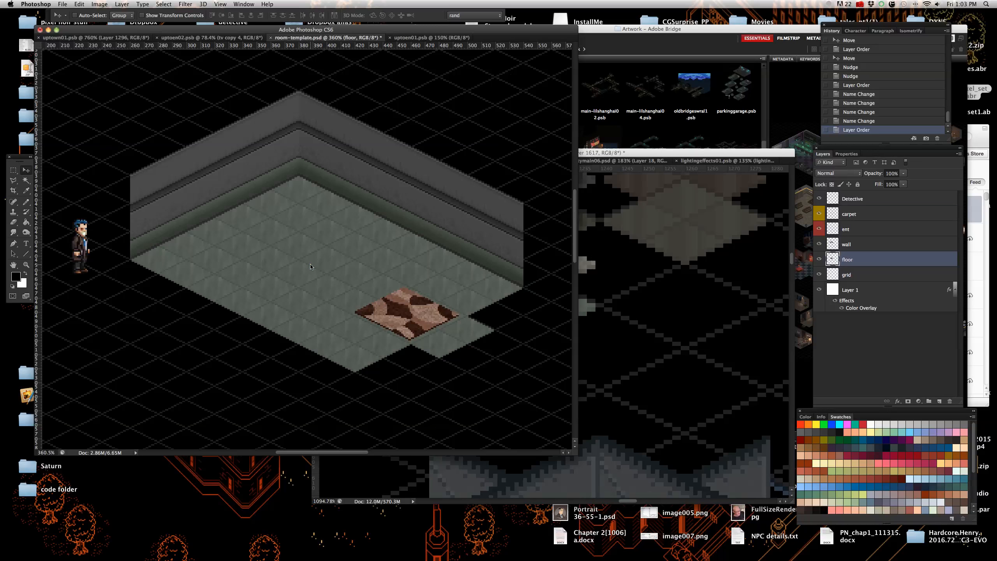
pyautogui.rightClick(201, 184)
pyautogui.click(202, 184)
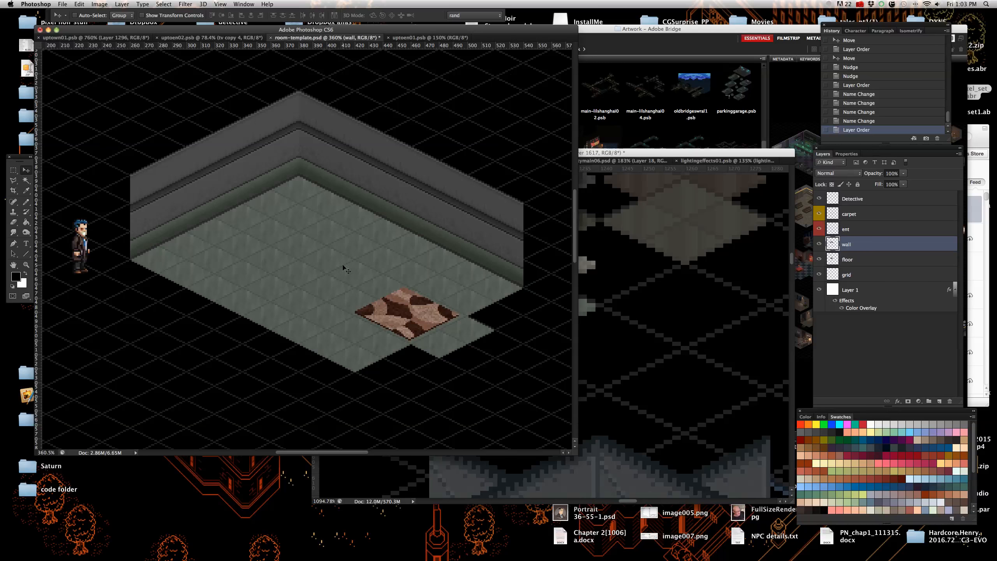
pyautogui.rightClick(405, 315)
pyautogui.click(405, 316)
pyautogui.rightClick(308, 283)
pyautogui.click(309, 286)
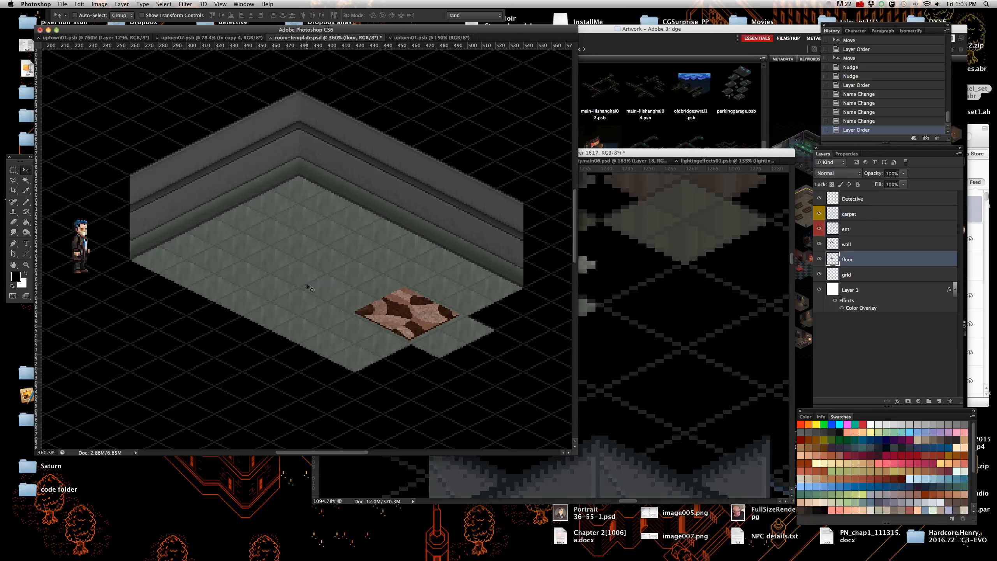
pyautogui.press('Down')
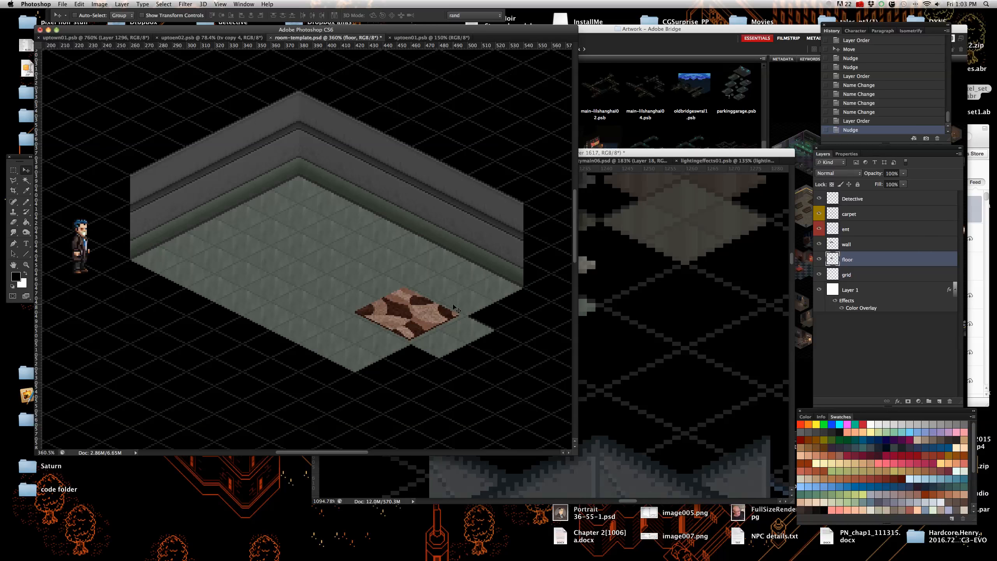
# - Shift the rug 30 pixels left and 10 pixels up, and return it to its place beside the entrance
pyautogui.scroll(3, 297, 319)
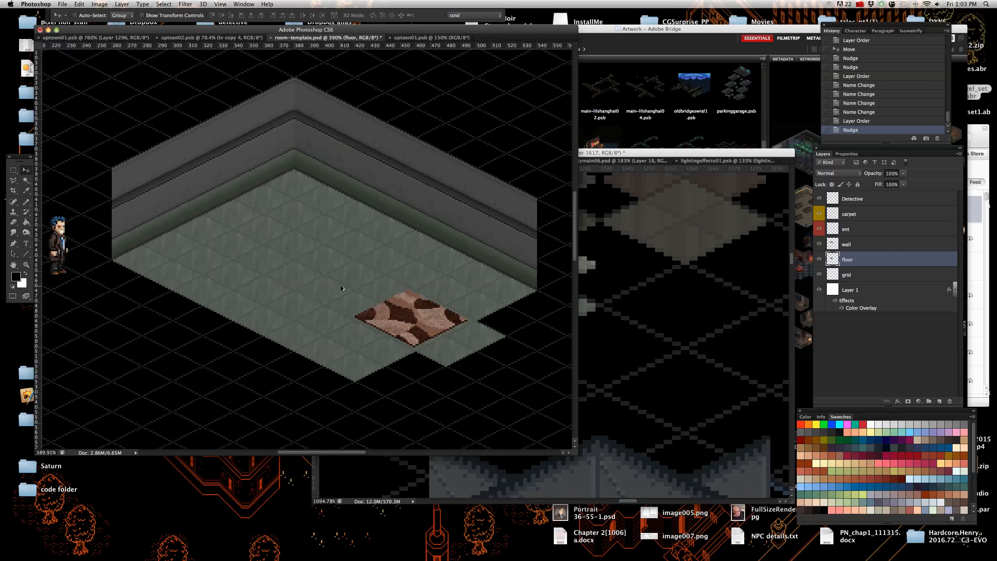
pyautogui.scroll(2, 372, 274)
pyautogui.hscroll(2, 355, 270)
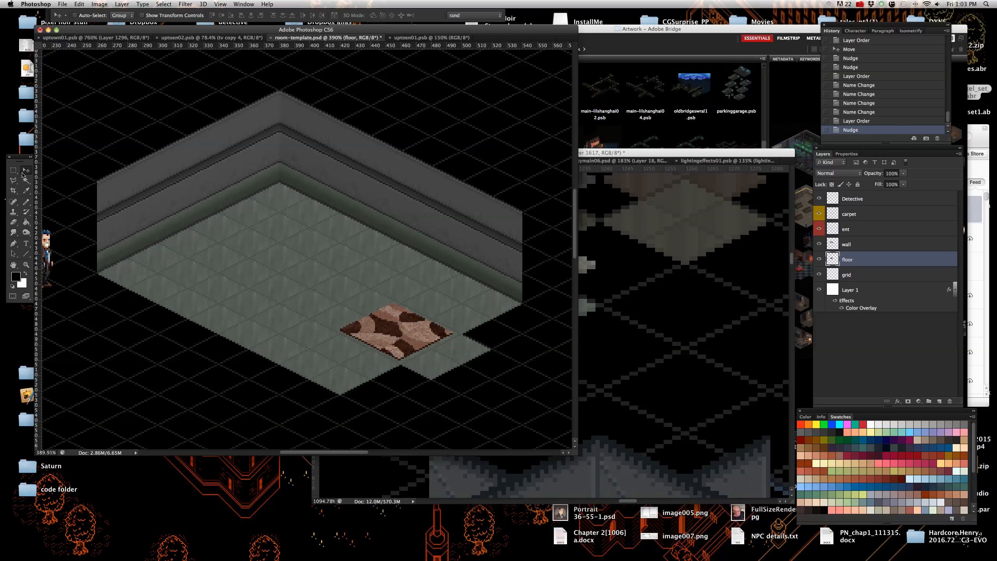
pyautogui.scroll(3, 419, 327)
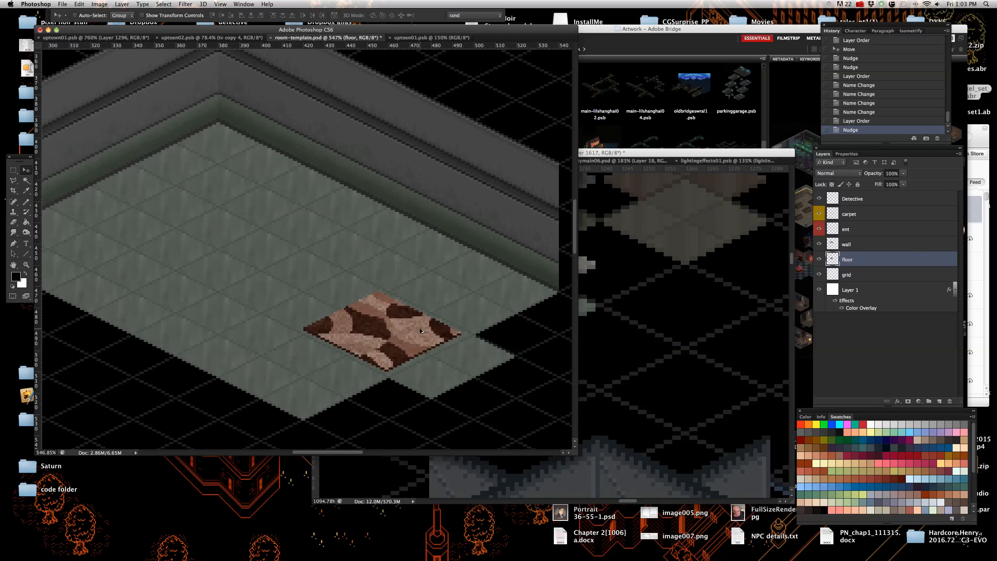
pyautogui.scroll(-2, 427, 332)
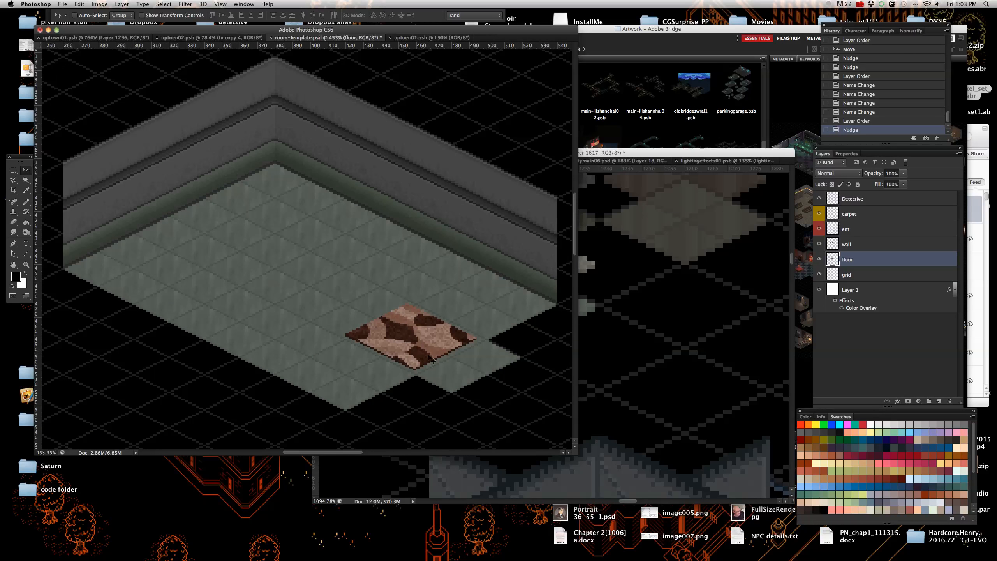
pyautogui.rightClick(414, 345)
pyautogui.click(416, 346)
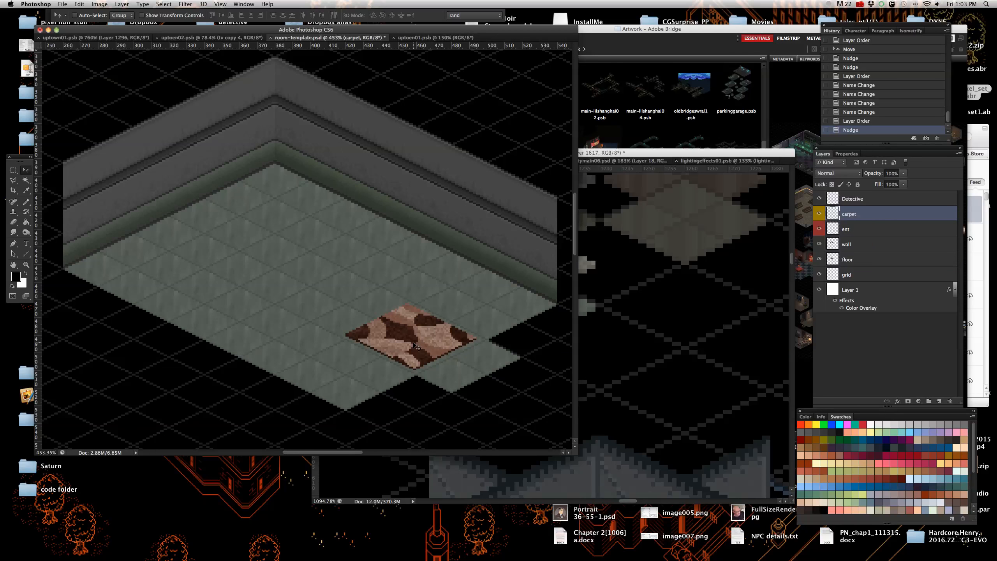
pyautogui.hotkey('shift', 'Left')
pyautogui.hotkey('shift', 'Left')
pyautogui.hotkey('shift', 'Left')
pyautogui.hotkey('shift', 'Up')
pyautogui.hotkey('shift', 'Right')
pyautogui.hotkey('shift', 'Right')
pyautogui.hotkey('shift', 'Right')
pyautogui.hotkey('shift', 'Down')
# - Add a new empty layer directly above the carpet layer
pyautogui.click(957, 154)
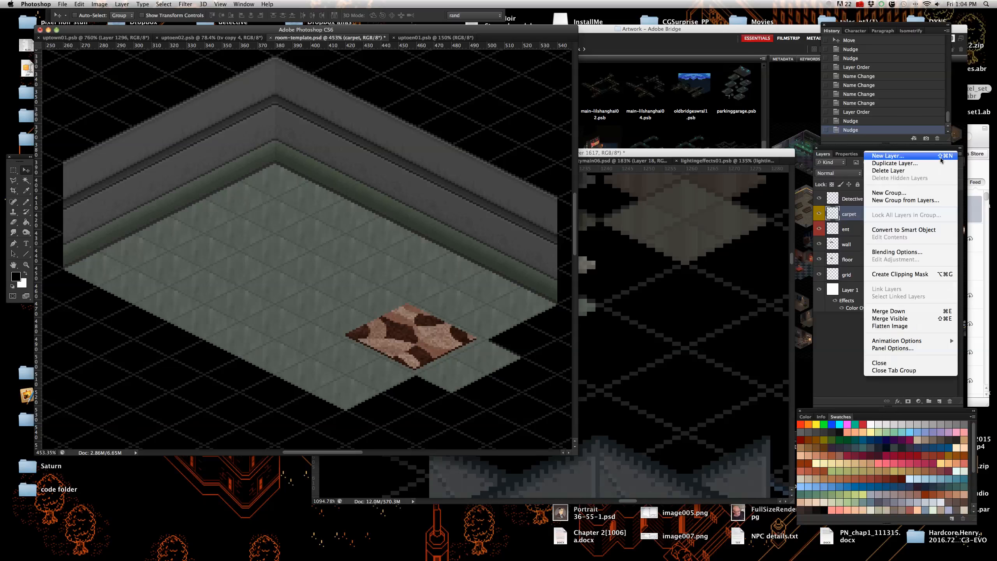
pyautogui.click(940, 158)
pyautogui.click(447, 185)
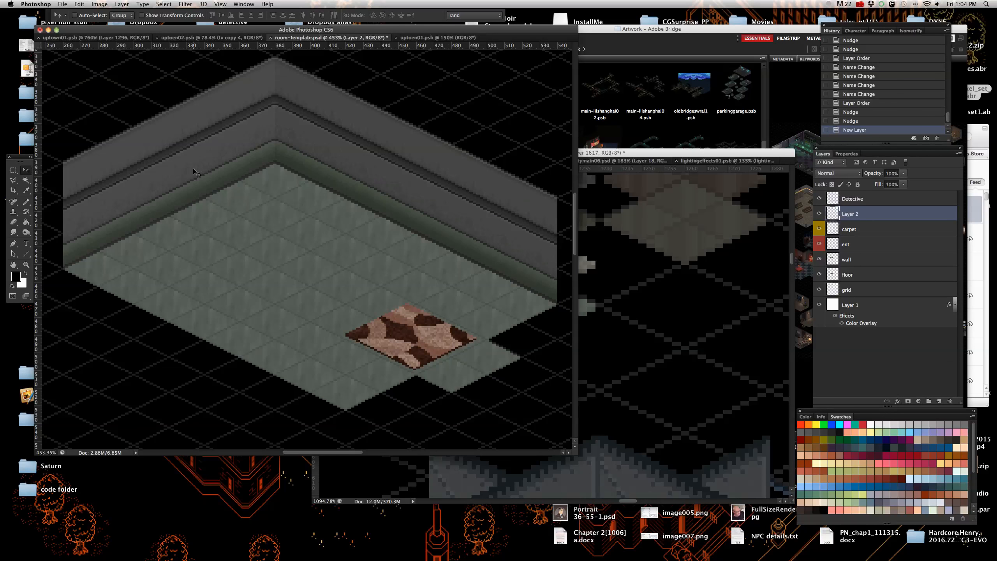
# - Draw a black one-pixel pencil line along the left wall's dark groove, from its outer end to the room's corner
pyautogui.scroll(3, 48, 169)
pyautogui.press('b')
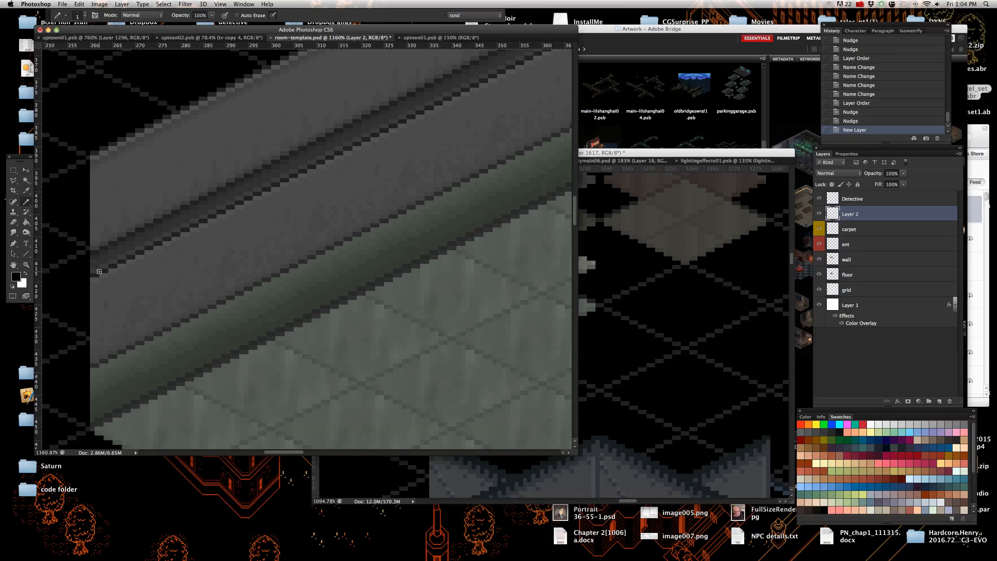
pyautogui.scroll(2, 99, 267)
pyautogui.click(119, 253)
pyautogui.scroll(-5, 143, 267)
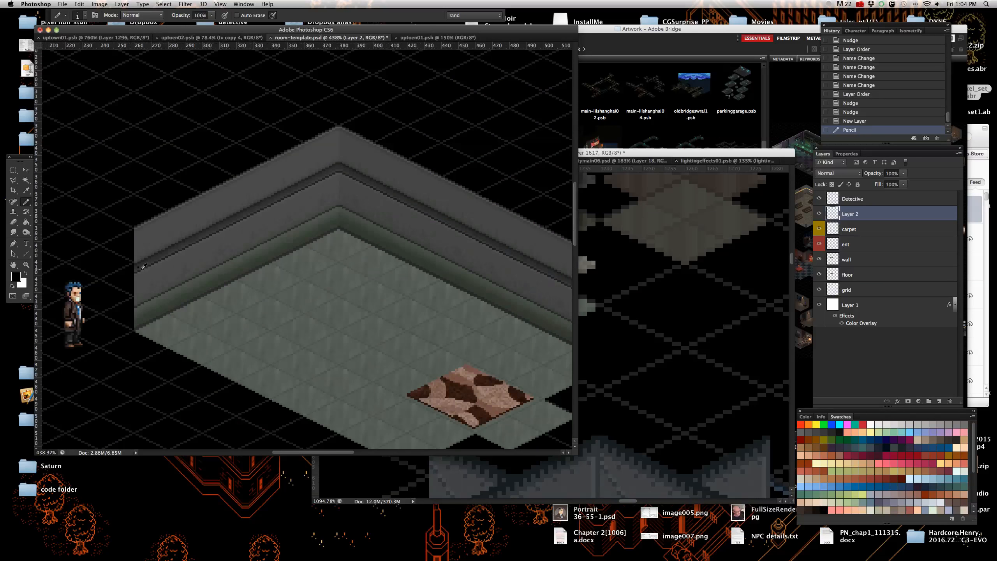
pyautogui.scroll(4, 337, 158)
pyautogui.keyDown('shift'); pyautogui.click(329, 192); pyautogui.keyUp('shift')
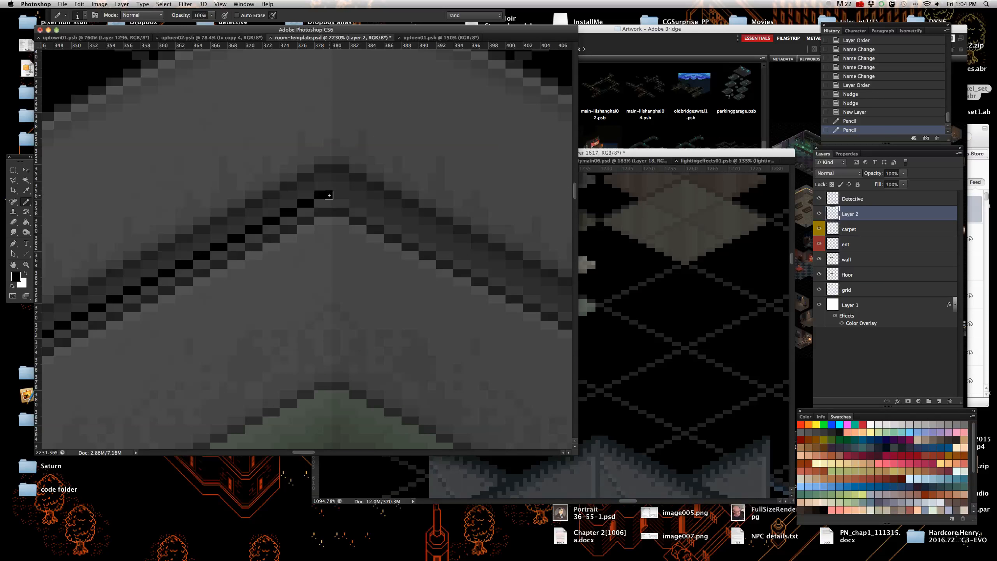
# - Thicken the left wall's black groove line with two more parallel pencil lines directly above it
pyautogui.click(329, 186)
pyautogui.scroll(-5, 329, 186)
pyautogui.scroll(5, 167, 305)
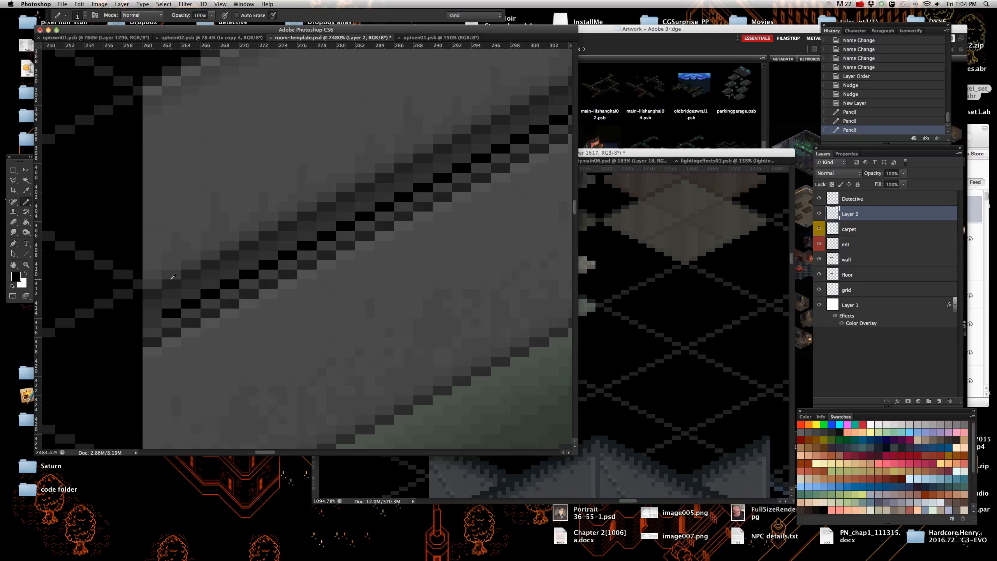
pyautogui.keyDown('shift'); pyautogui.click(166, 305); pyautogui.keyUp('shift')
pyautogui.click(166, 294)
pyautogui.scroll(-5, 166, 293)
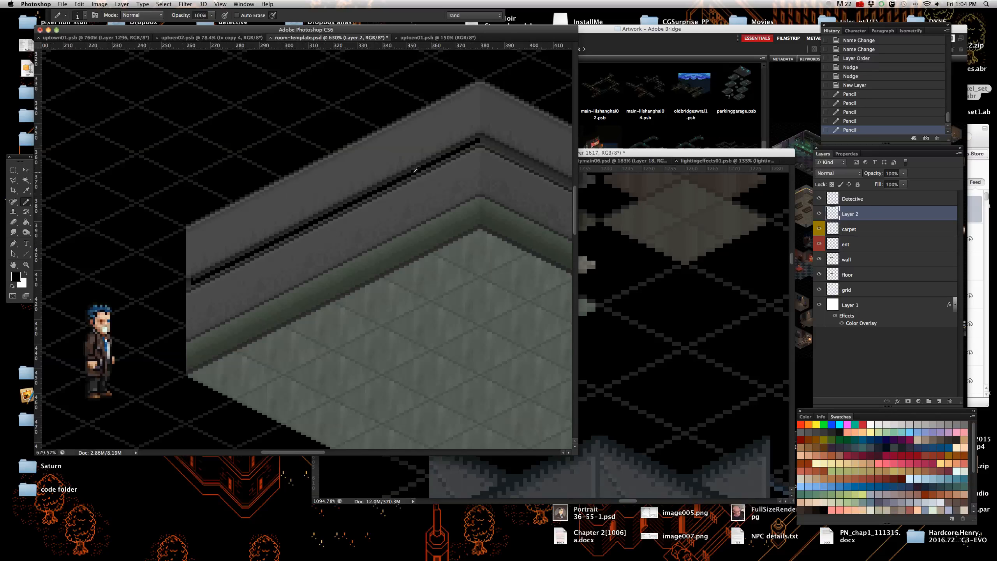
pyautogui.scroll(4, 480, 127)
pyautogui.scroll(3, 480, 126)
pyautogui.keyDown('shift'); pyautogui.click(474, 160); pyautogui.keyUp('shift')
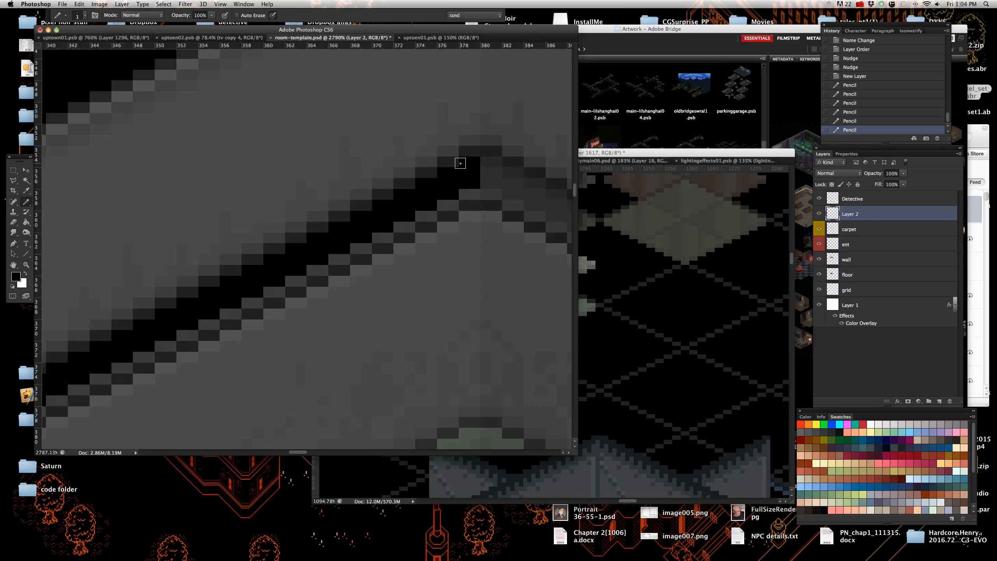
pyautogui.scroll(-4, 462, 169)
pyautogui.scroll(1, 236, 280)
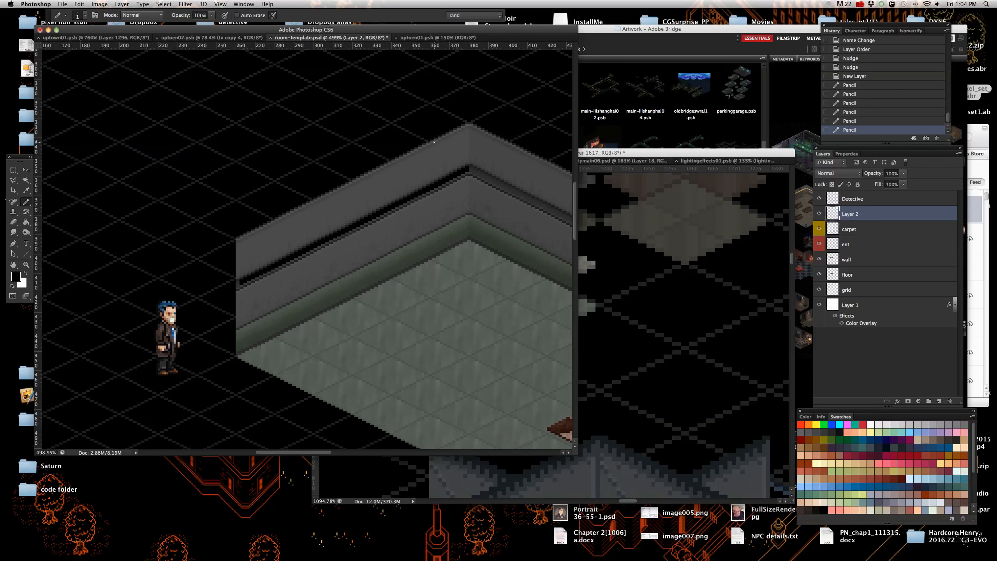
# - Try a black pencil line along the right wall's groove from the corner to the outer end, and undo it
pyautogui.scroll(-4, 434, 141)
pyautogui.scroll(8, 328, 167)
pyautogui.click(328, 167)
pyautogui.scroll(-8, 328, 168)
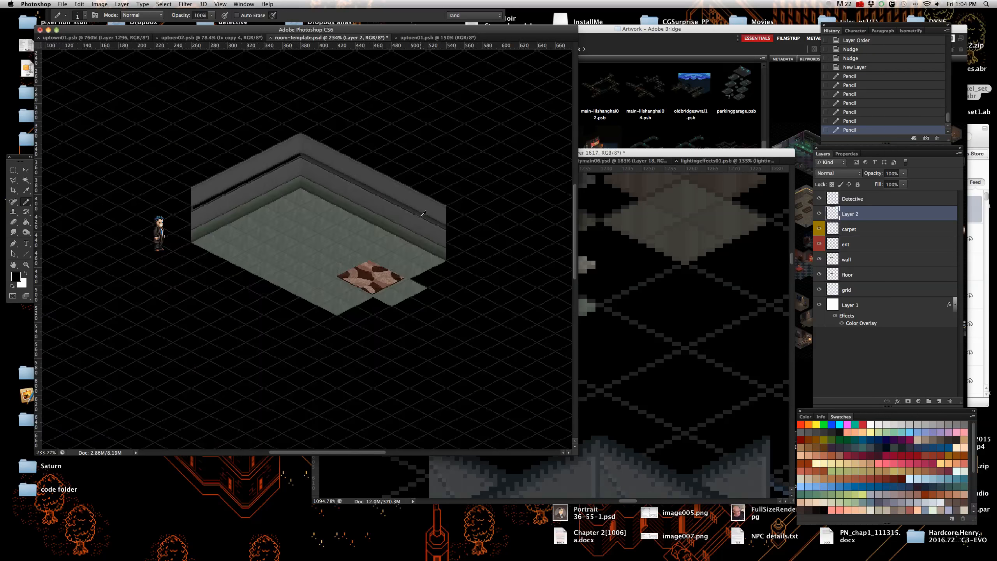
pyautogui.scroll(10, 423, 214)
pyautogui.keyDown('shift'); pyautogui.click(459, 250); pyautogui.keyUp('shift')
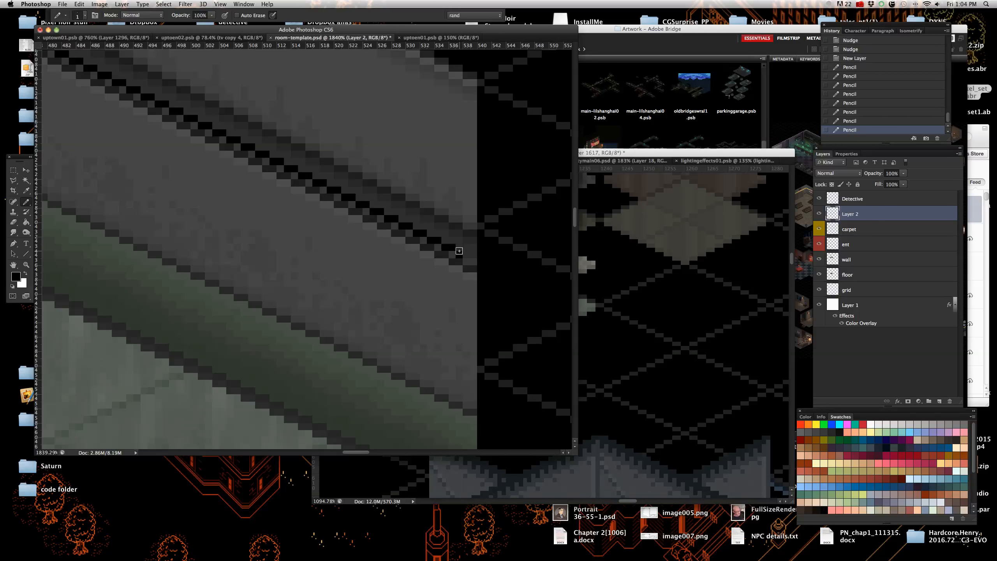
pyautogui.click(883, 121)
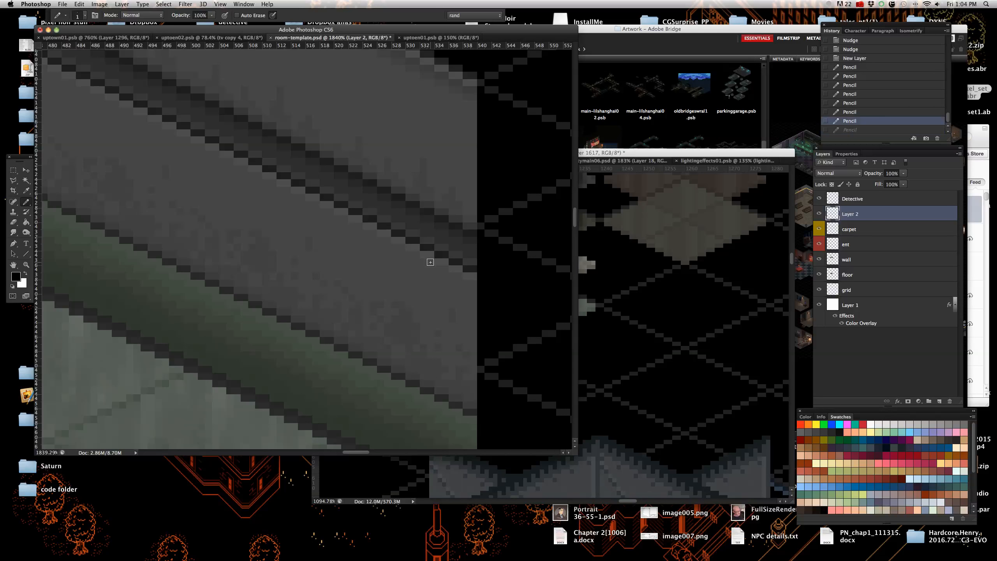
pyautogui.press('super+z')
# - Draw a black one-pixel pencil line along the right wall's groove, from its outer end to the room's corner
pyautogui.scroll(-5, 390, 243)
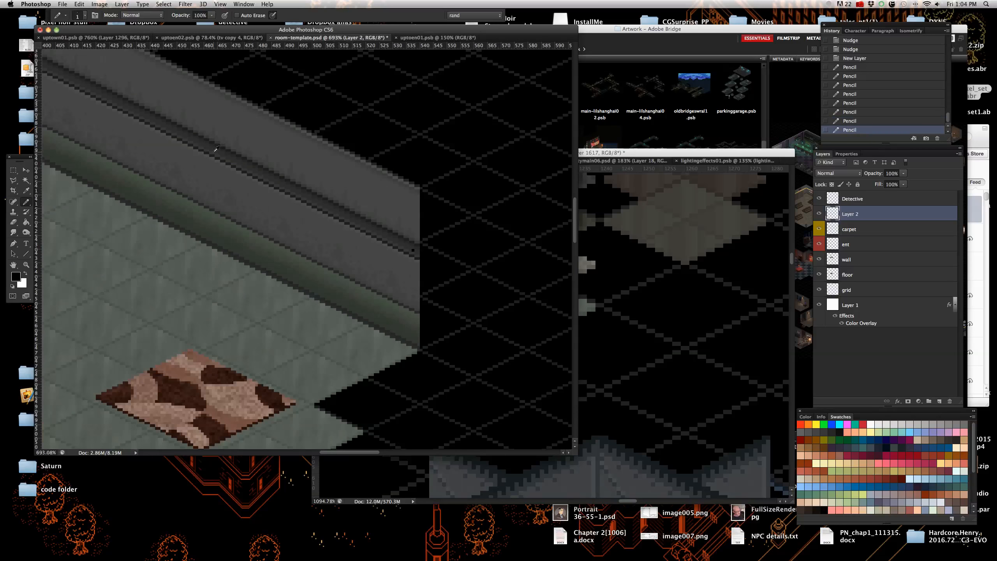
pyautogui.scroll(-4, 216, 148)
pyautogui.scroll(10, 164, 89)
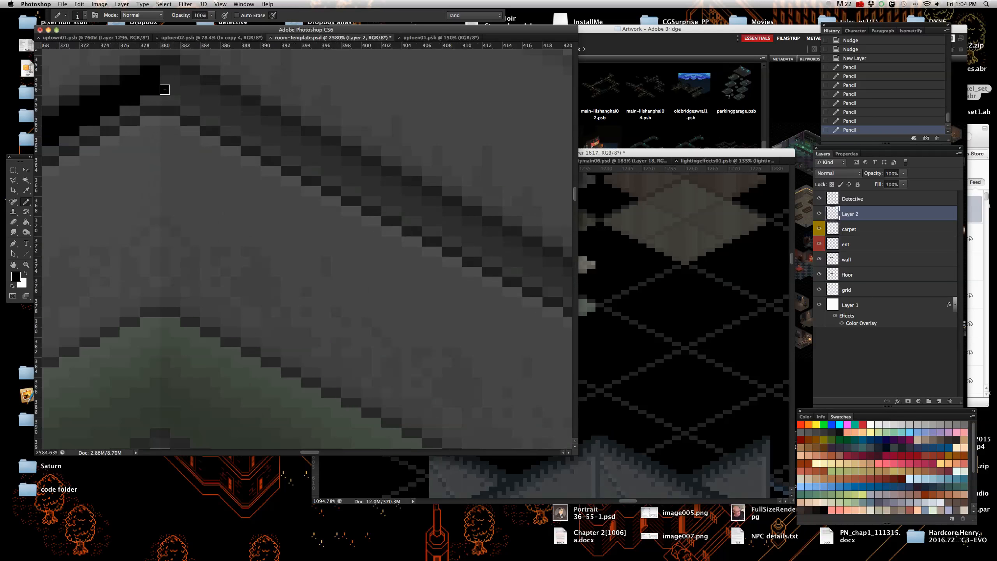
pyautogui.keyDown('shift'); pyautogui.click(165, 89); pyautogui.keyUp('shift')
# - Thicken the right wall's black groove line with two more parallel pencil lines between the corner and the outer end
pyautogui.click(165, 81)
pyautogui.scroll(-10, 165, 81)
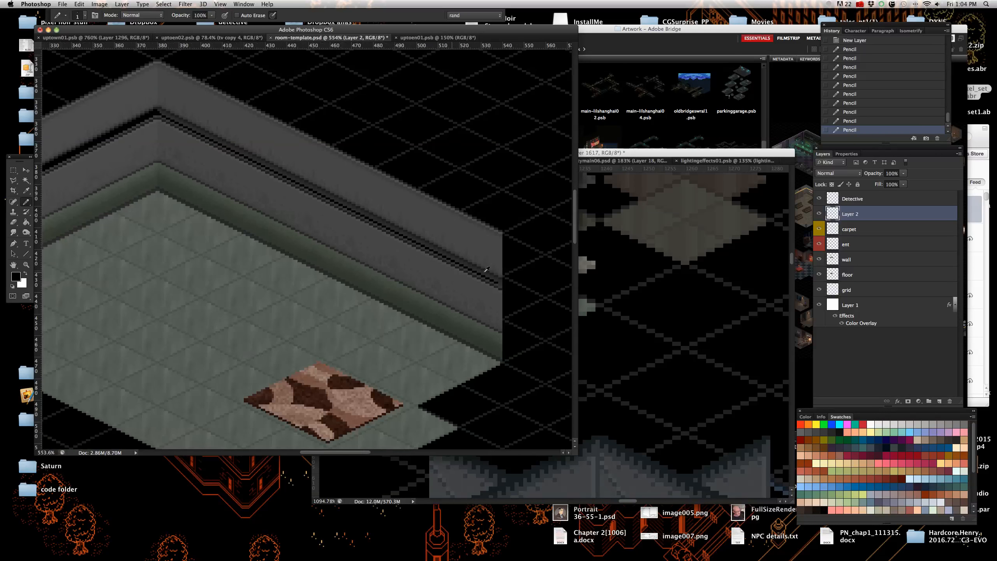
pyautogui.scroll(10, 486, 269)
pyautogui.keyDown('shift'); pyautogui.click(537, 311); pyautogui.keyUp('shift')
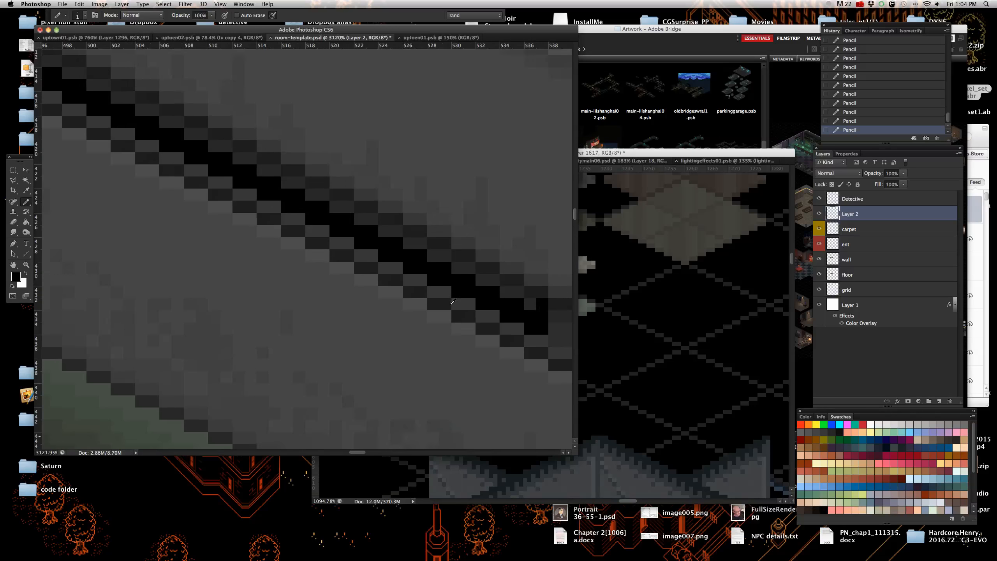
pyautogui.scroll(-10, 452, 301)
pyautogui.scroll(8, 157, 161)
pyautogui.keyDown('shift'); pyautogui.click(157, 161); pyautogui.keyUp('shift')
pyautogui.scroll(-7, 235, 173)
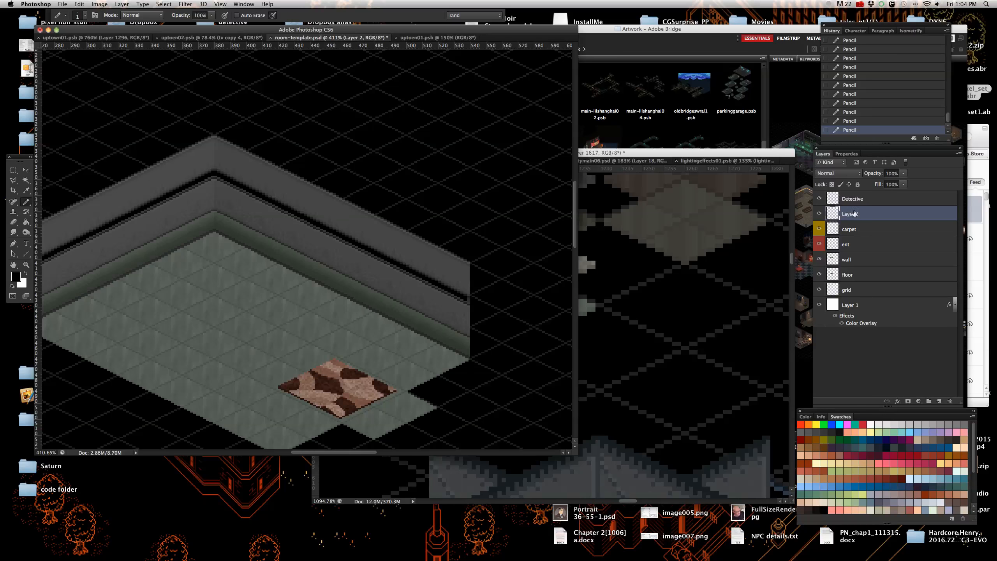
# - Paste the copied Outer Glow layer style onto the black strip's layer
pyautogui.rightClick(875, 213)
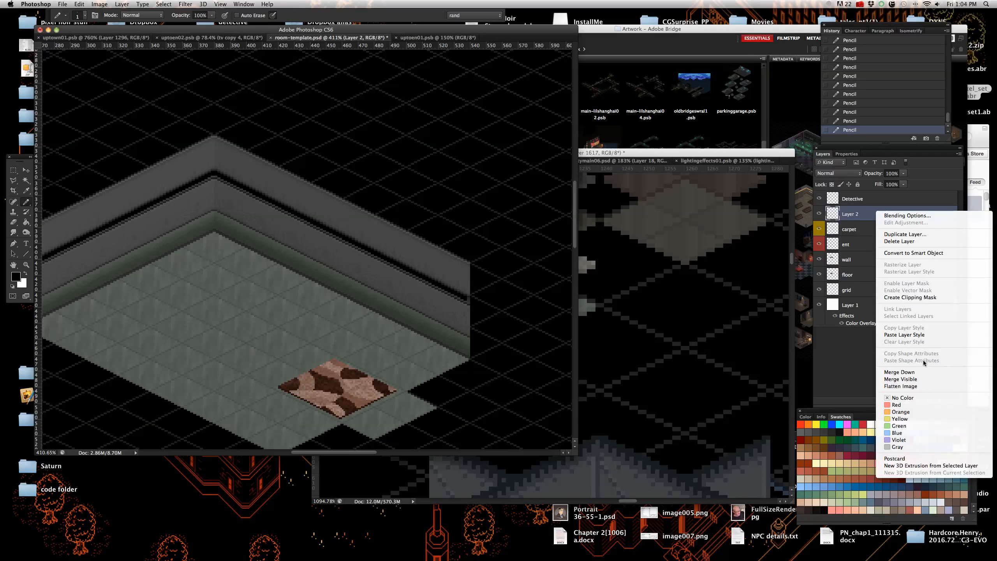
pyautogui.click(934, 336)
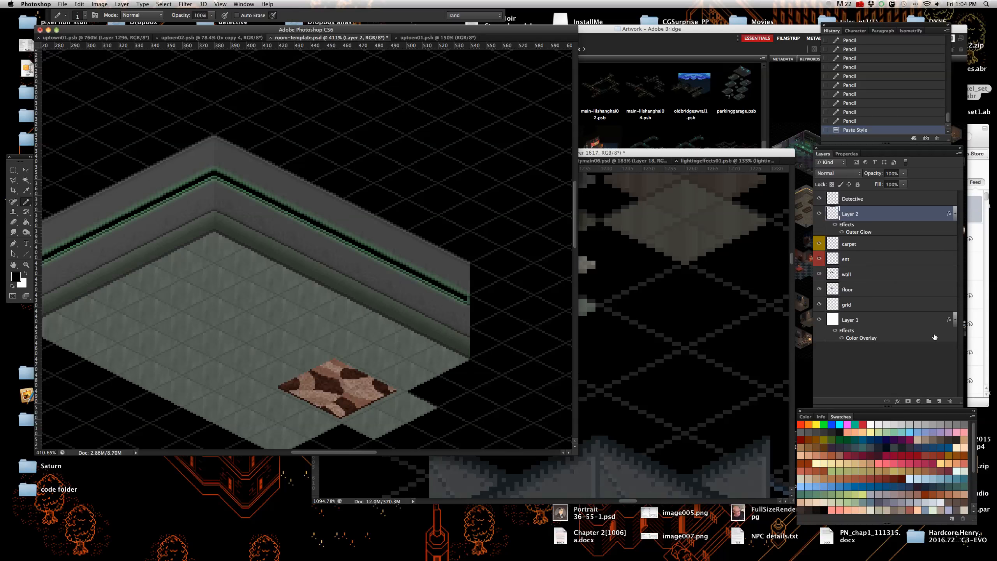
pyautogui.scroll(3, 340, 266)
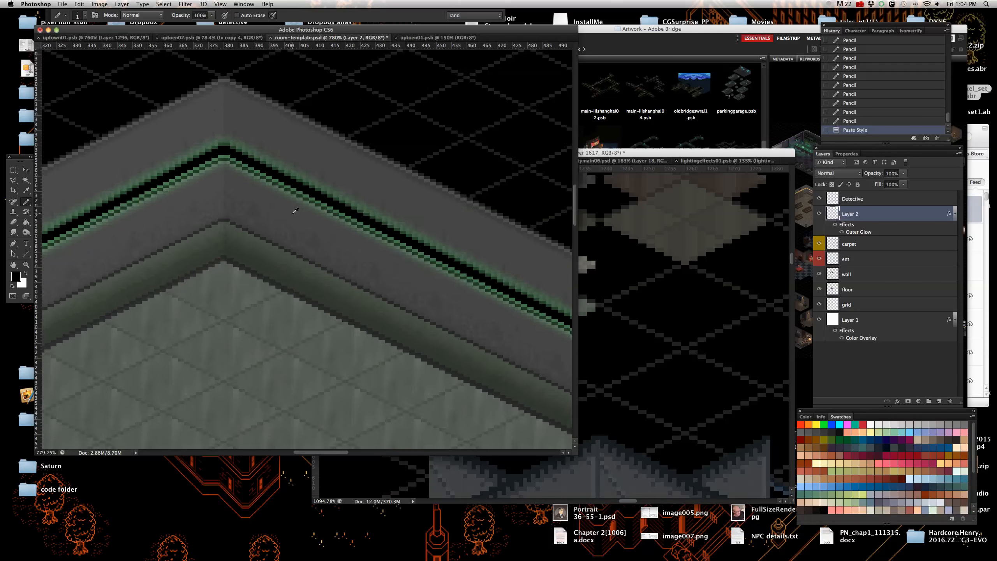
# - Sample the light green of the upper neon strip in uptown01.psb as the foreground colour and return to room-template.psd
pyautogui.click(91, 37)
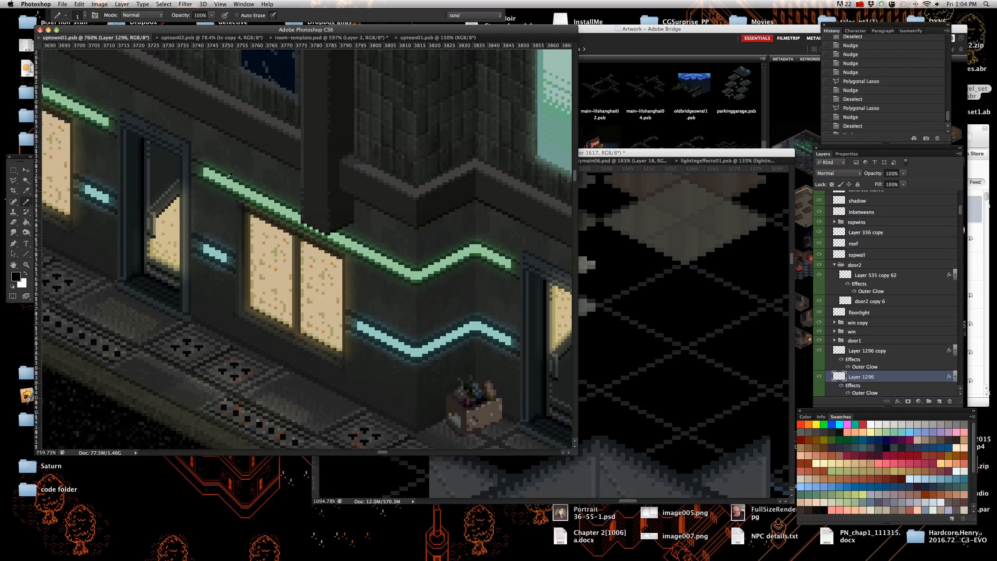
pyautogui.keyDown('alt'); pyautogui.click(228, 179); pyautogui.keyUp('alt')
pyautogui.scroll(2, 248, 188)
pyautogui.keyDown('alt'); pyautogui.click(245, 189); pyautogui.keyUp('alt')
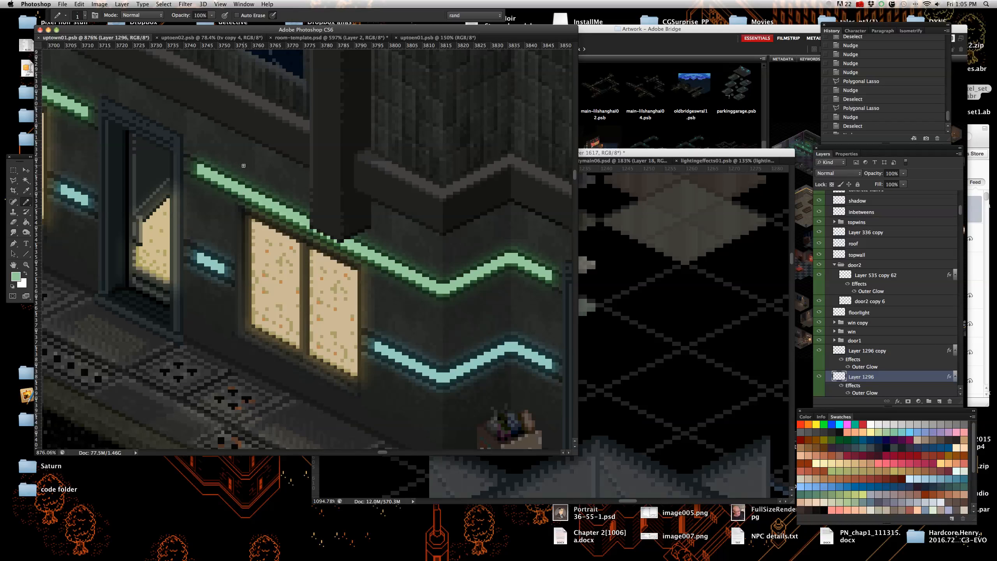
pyautogui.click(439, 38)
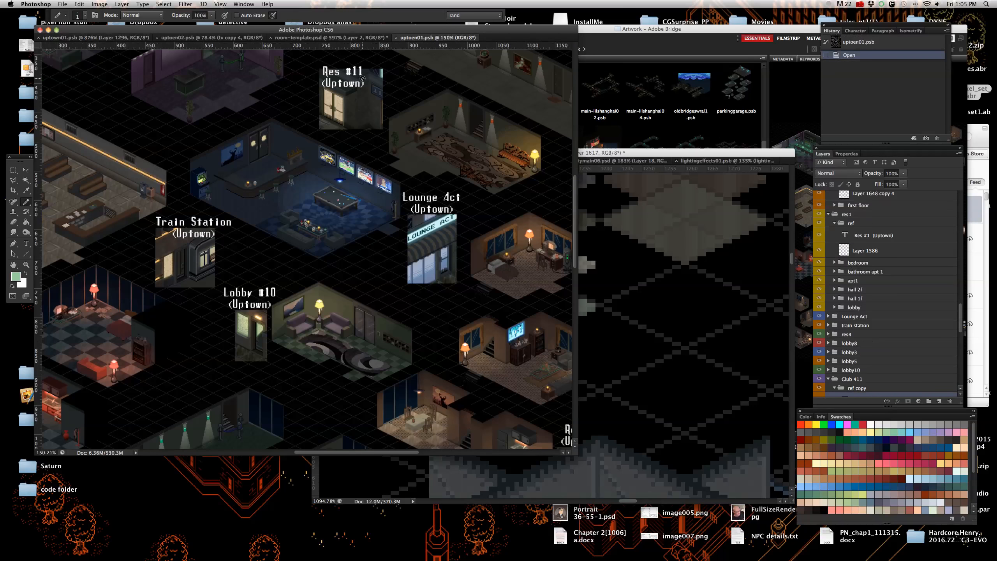
pyautogui.click(310, 37)
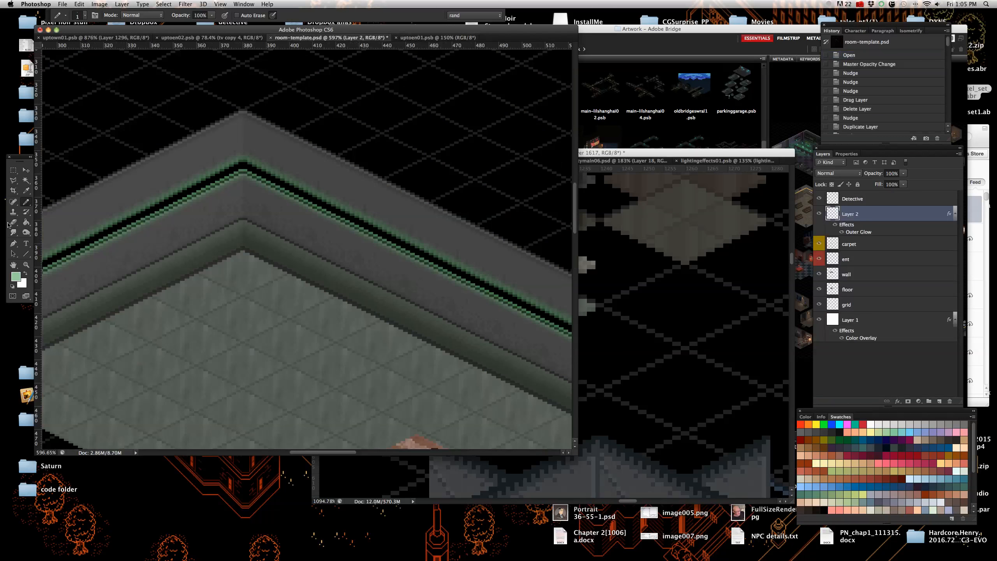
# - Fill the black strip along both walls with the sampled light green using the Paint Bucket
pyautogui.click(27, 222)
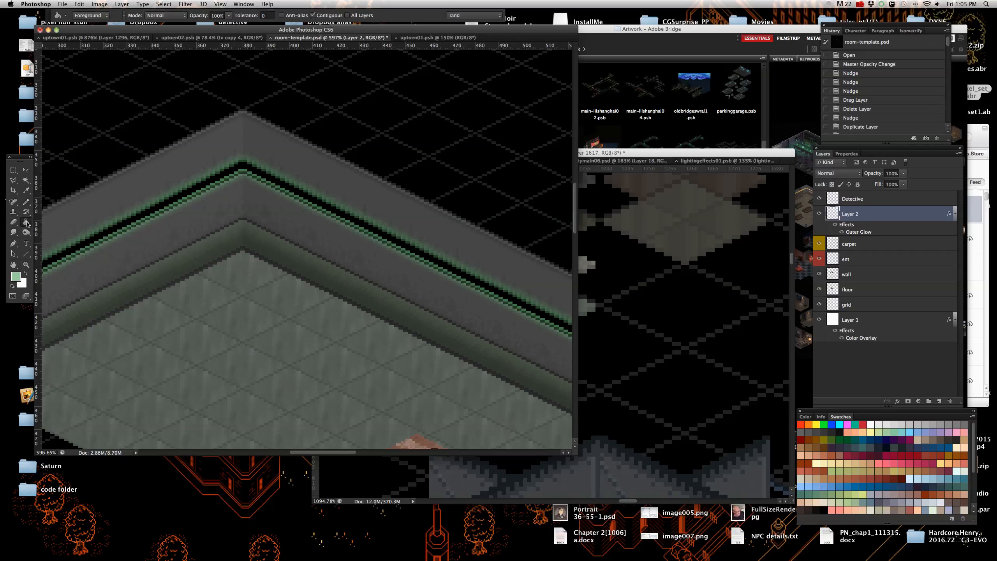
pyautogui.scroll(2, 145, 219)
pyautogui.scroll(2, 145, 219)
pyautogui.click(153, 198)
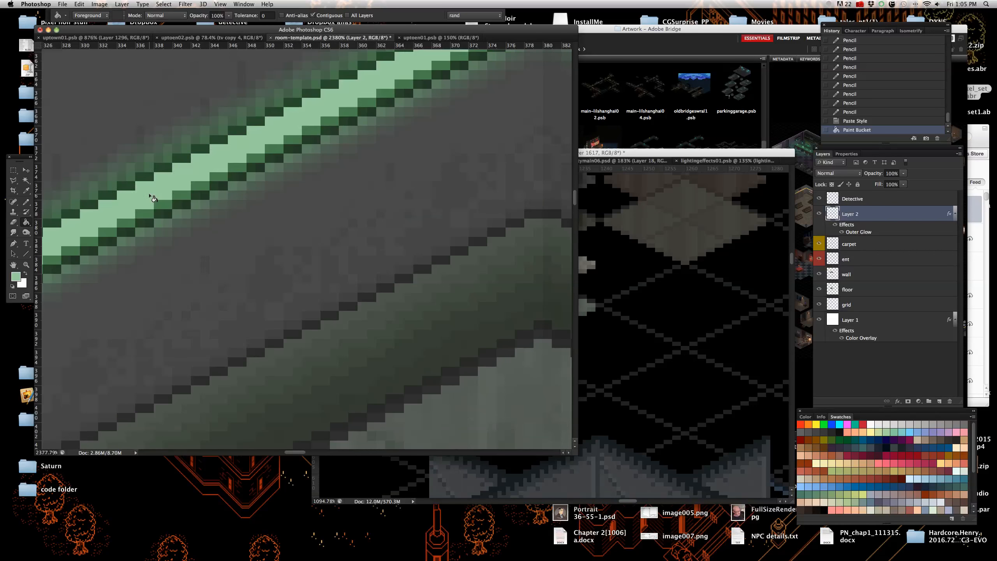
pyautogui.scroll(-5, 165, 195)
pyautogui.scroll(2, 271, 204)
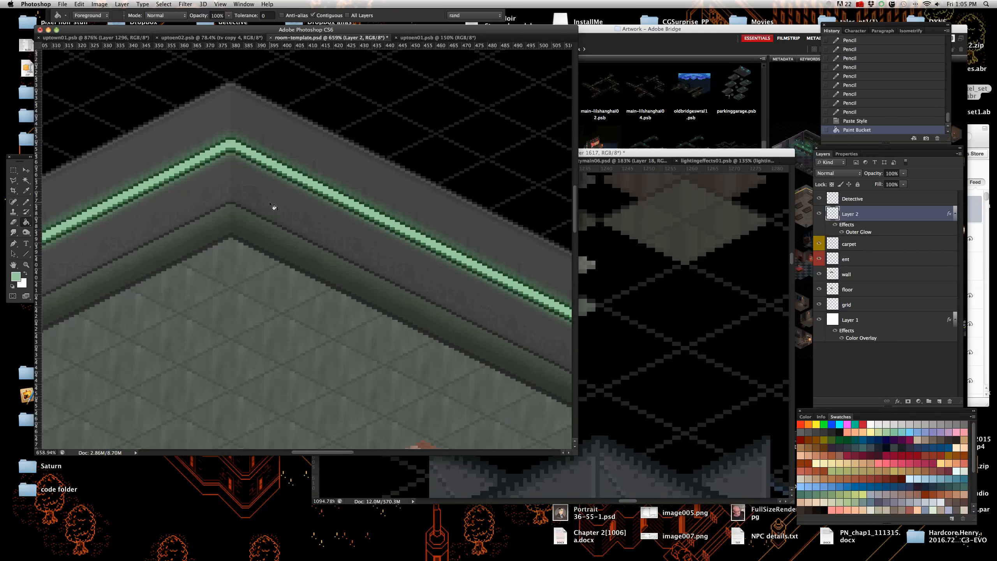
# - Fine-tune the opacity and size of the Outer Glow on the strip's layer and apply the style
pyautogui.doubleClick(898, 217)
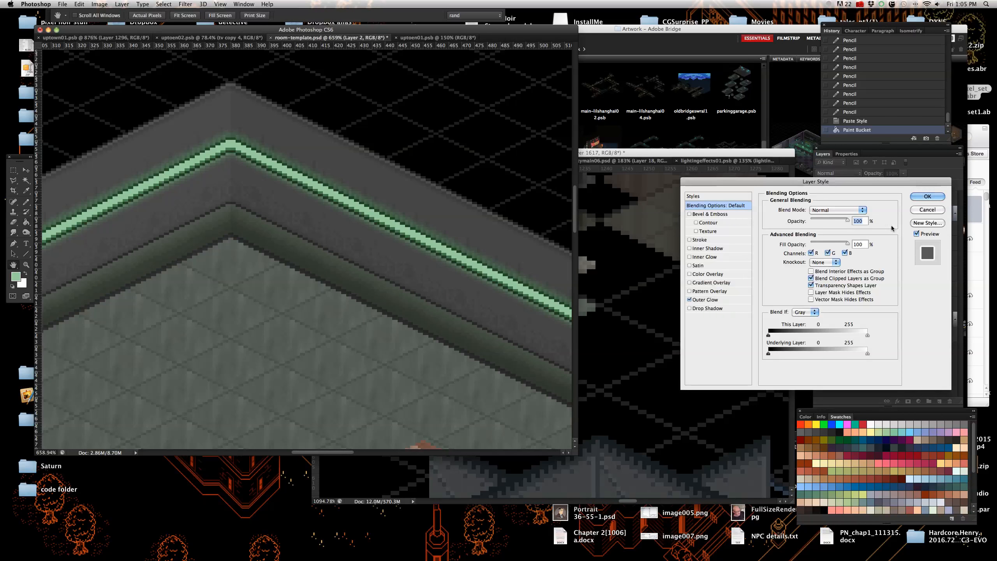
pyautogui.click(732, 300)
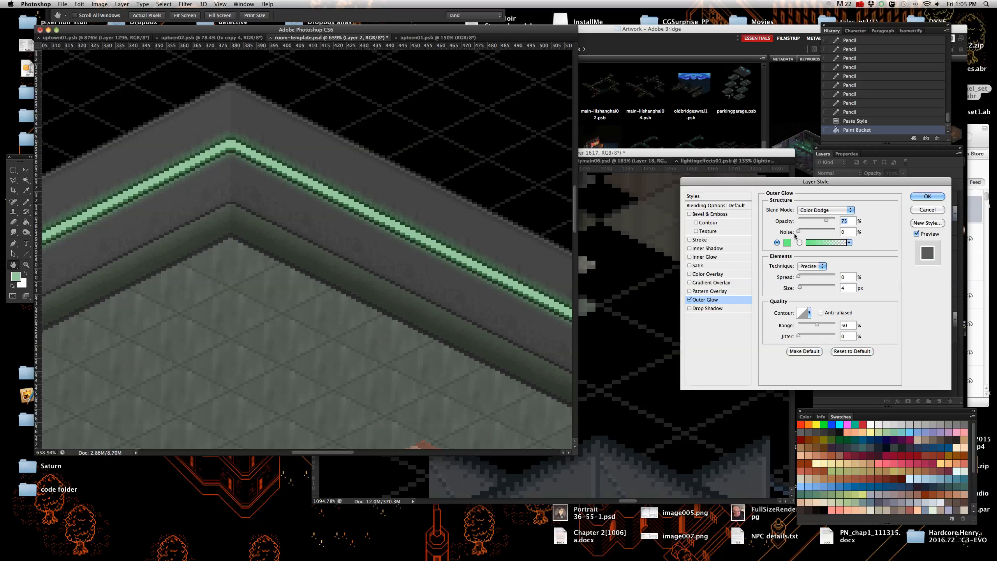
pyautogui.click(826, 221)
pyautogui.moveTo(826, 220); pyautogui.dragTo(825, 220)
pyautogui.moveTo(800, 287)
pyautogui.mouseDown()
pyautogui.moveTo(811, 289)
pyautogui.moveTo(800, 290)
pyautogui.mouseUp()
pyautogui.click(927, 196)
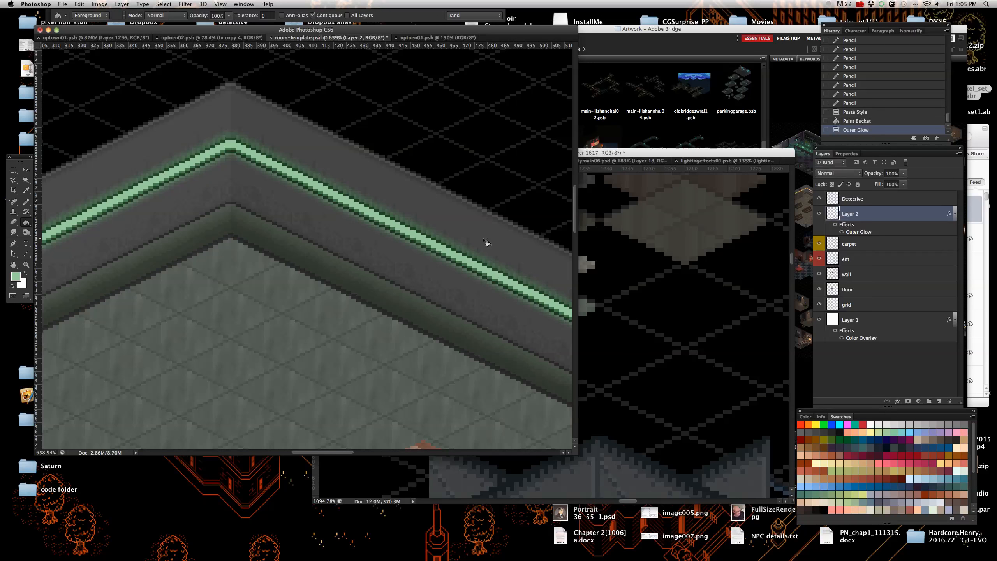
# - Erase the green strip's pixels at the room's corner to split it into a left and a right half
pyautogui.scroll(-5, 488, 245)
pyautogui.scroll(5, 257, 199)
pyautogui.scroll(3, 257, 198)
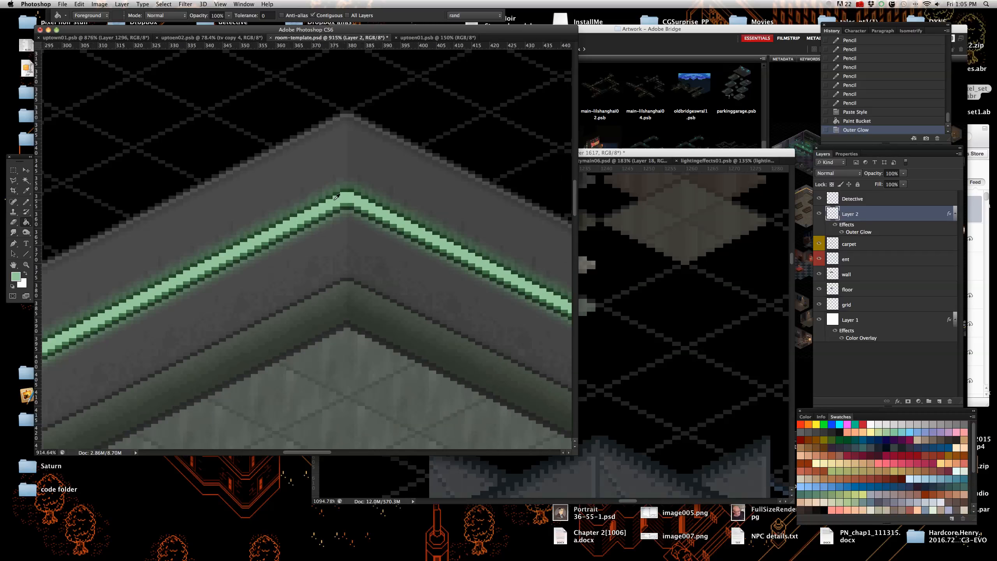
pyautogui.click(12, 222)
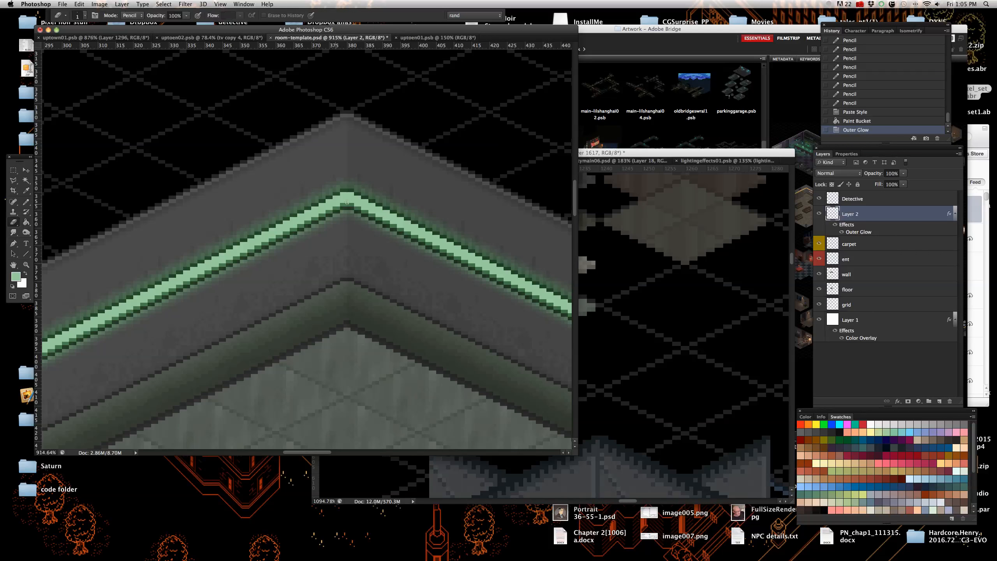
pyautogui.scroll(4, 351, 226)
pyautogui.moveTo(352, 226)
pyautogui.mouseDown()
pyautogui.moveTo(362, 188)
pyautogui.moveTo(354, 230)
pyautogui.mouseUp()
pyautogui.click(353, 230)
pyautogui.scroll(-6, 353, 230)
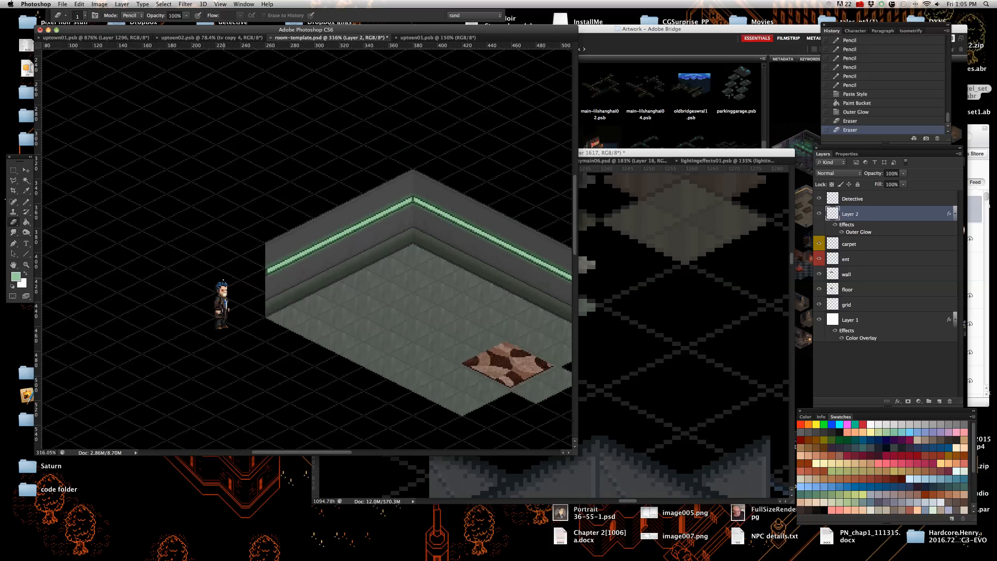
# - Extend the green strip by one pencil column at the outer ends of the left and right walls
pyautogui.scroll(4, 223, 273)
pyautogui.scroll(-2, 220, 254)
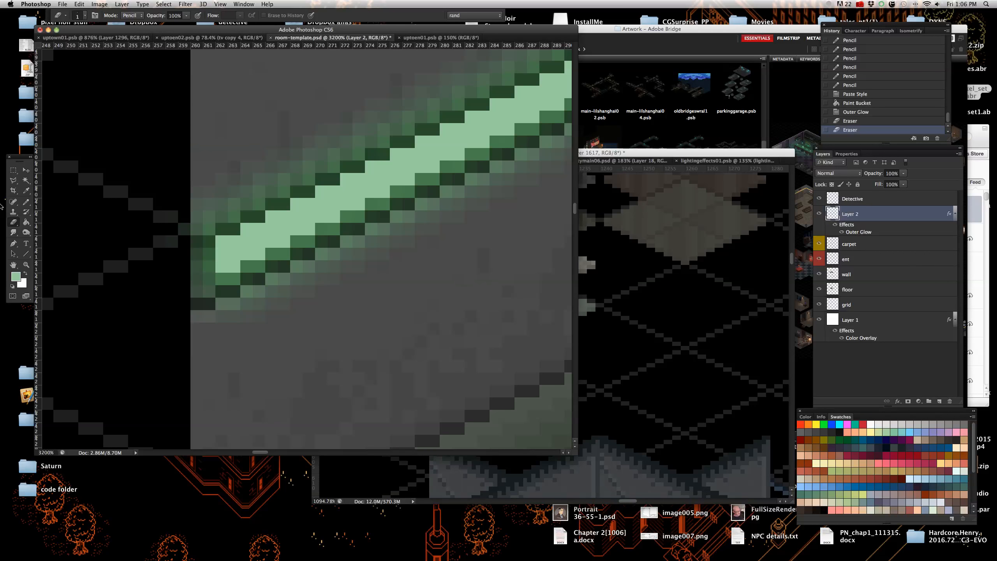
pyautogui.click(26, 201)
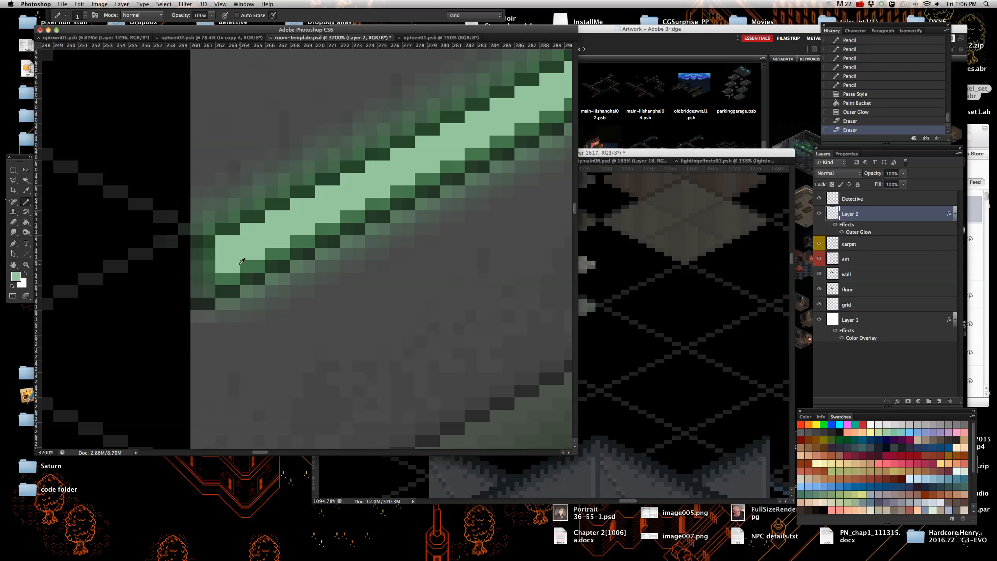
pyautogui.moveTo(209, 280); pyautogui.dragTo(210, 252)
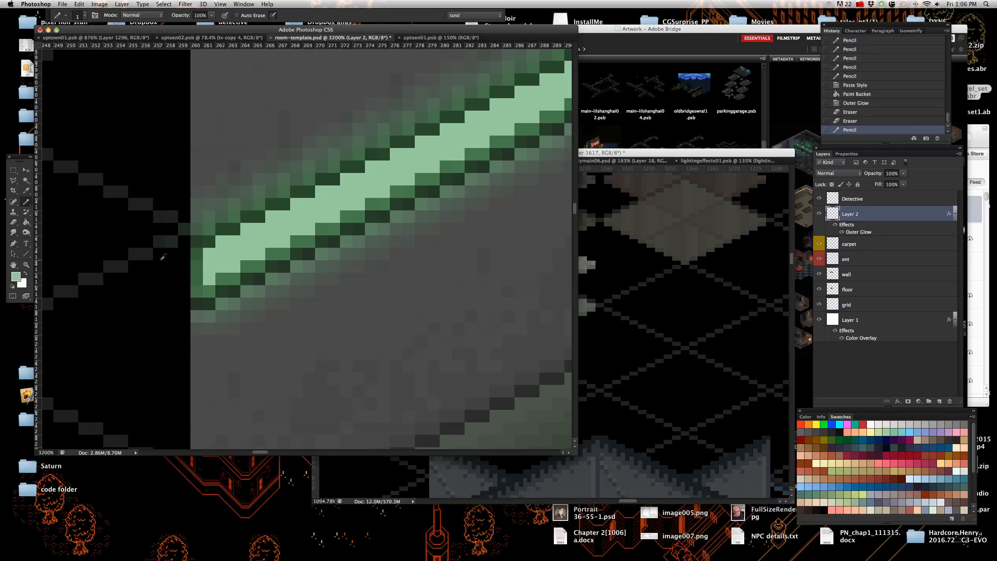
pyautogui.scroll(-5, 162, 258)
pyautogui.scroll(5, 337, 233)
pyautogui.moveTo(336, 233); pyautogui.dragTo(338, 253)
pyautogui.scroll(-6, 328, 219)
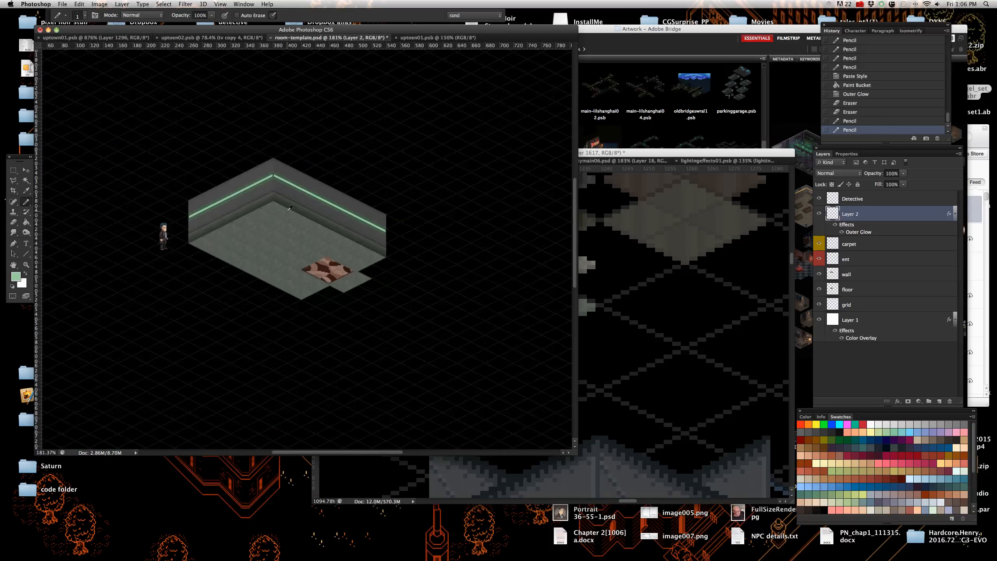
# - Cut the left wall's half of the strip with a rectangular selection and paste it onto its own layer
pyautogui.scroll(4, 328, 219)
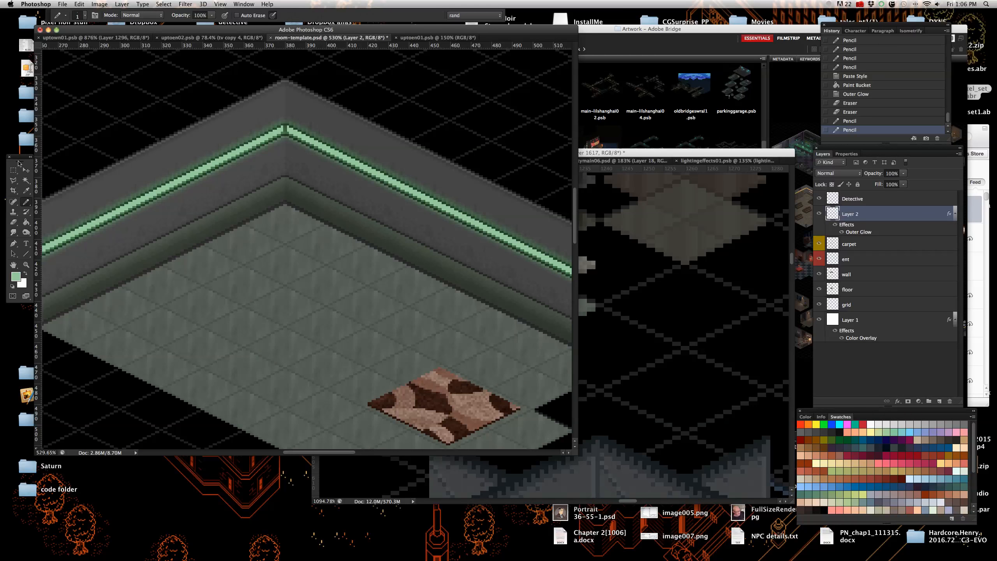
pyautogui.click(26, 170)
pyautogui.scroll(-3, 398, 190)
pyautogui.scroll(2, 399, 190)
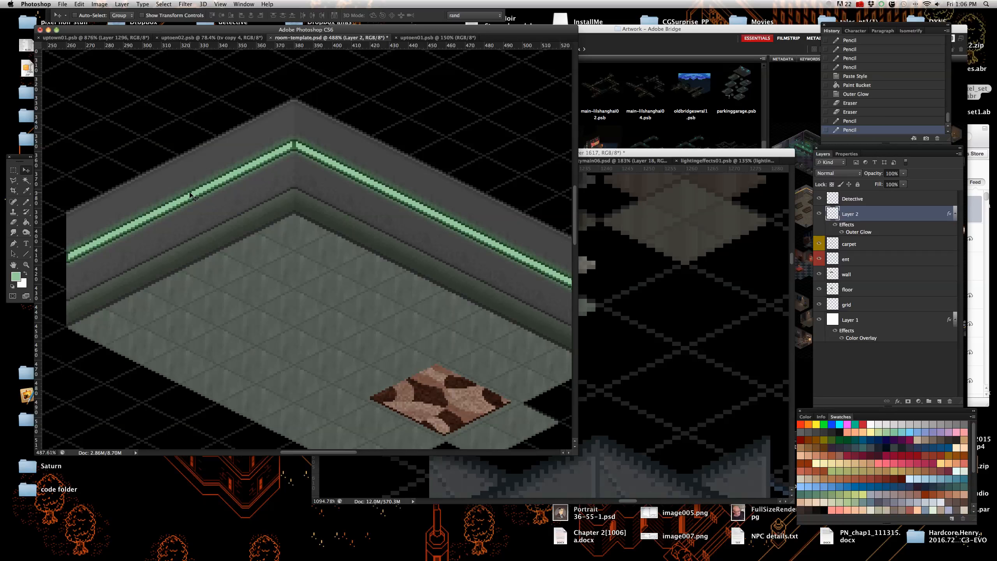
pyautogui.click(13, 170)
pyautogui.moveTo(58, 286); pyautogui.dragTo(294, 94)
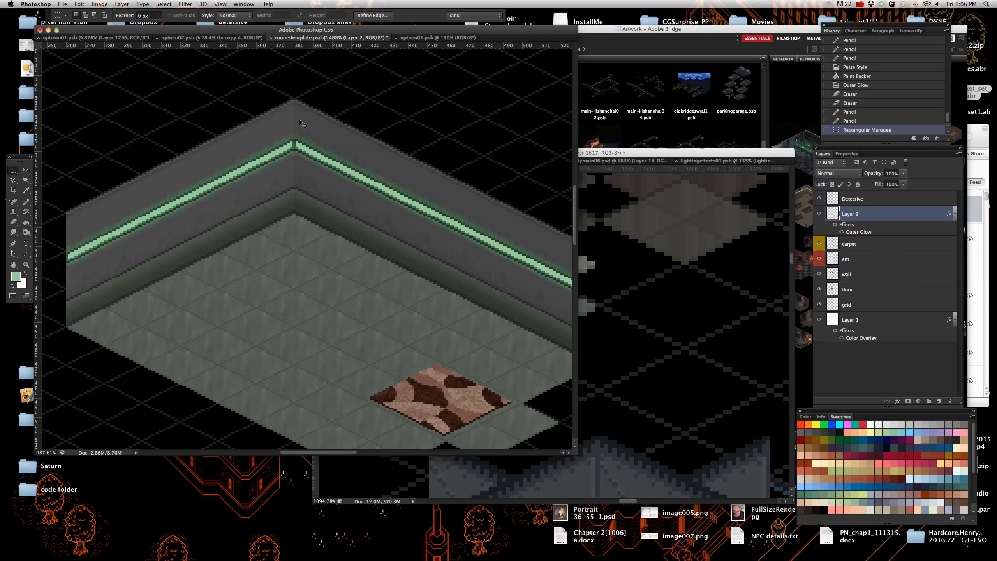
pyautogui.press('super+x')
pyautogui.press('super+v')
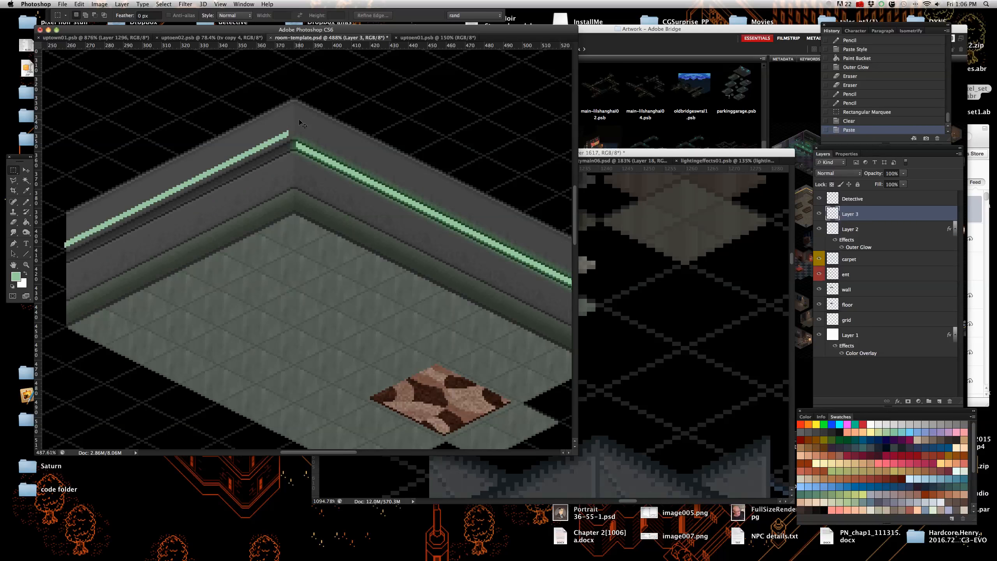
# - Nudge the pasted green strip back into place in the left wall's groove
pyautogui.click(26, 170)
pyautogui.scroll(5, 60, 273)
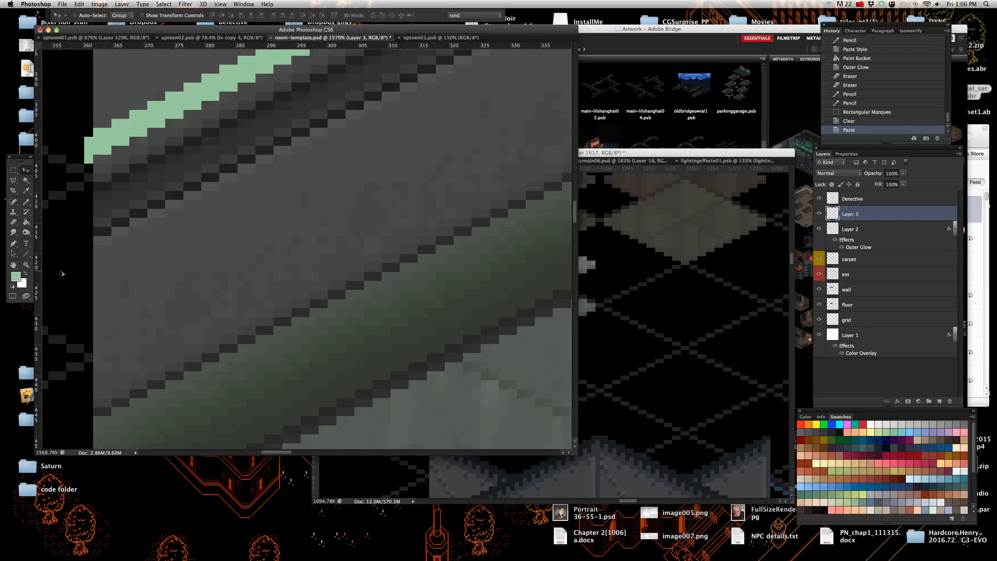
pyautogui.press('Down')
pyautogui.press('Down')
pyautogui.press('Down')
pyautogui.press('Down')
pyautogui.press('Down')
pyautogui.press('Down')
pyautogui.press('Down')
pyautogui.press('Down')
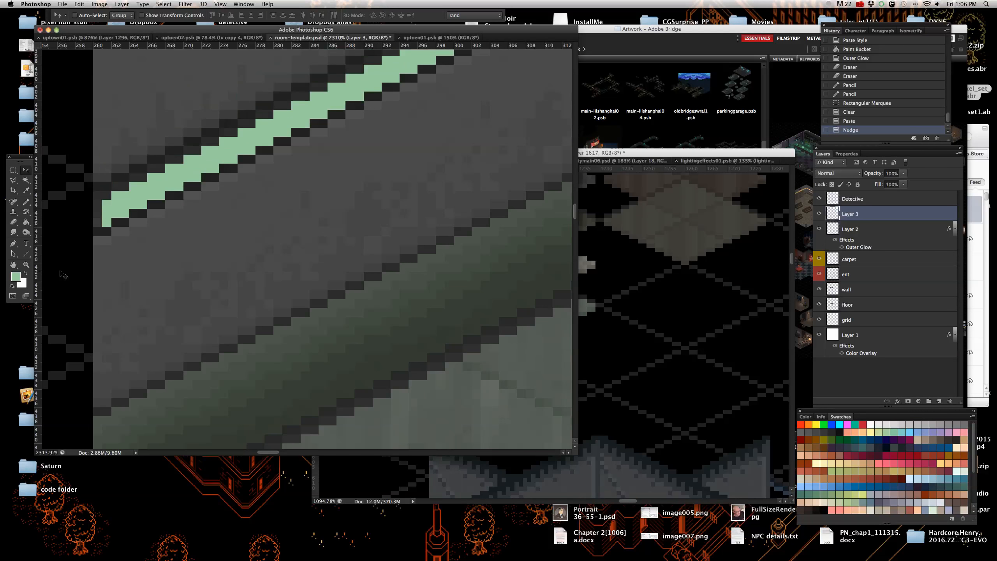
pyautogui.scroll(-10, 62, 275)
pyautogui.scroll(4, 260, 252)
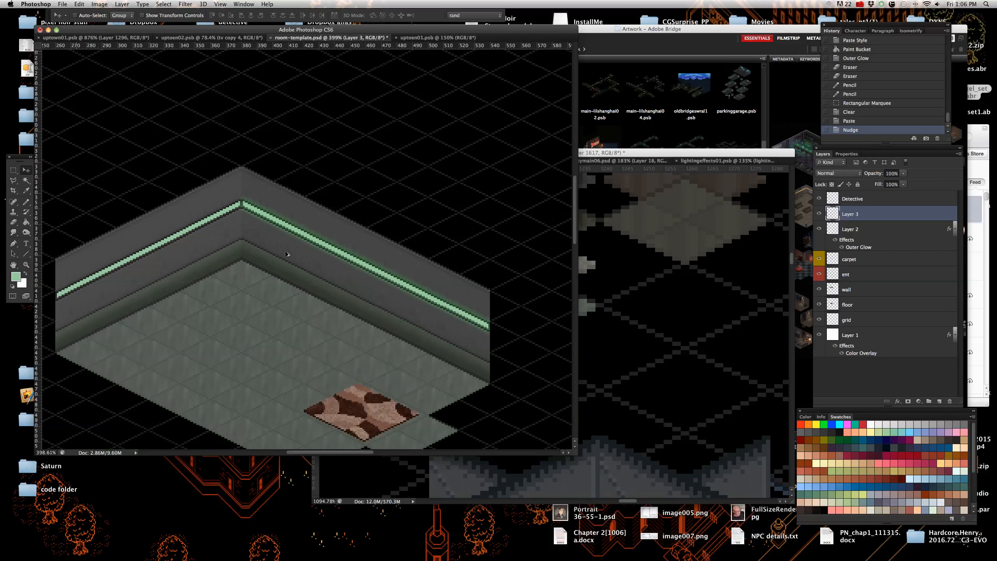
pyautogui.scroll(2, 260, 251)
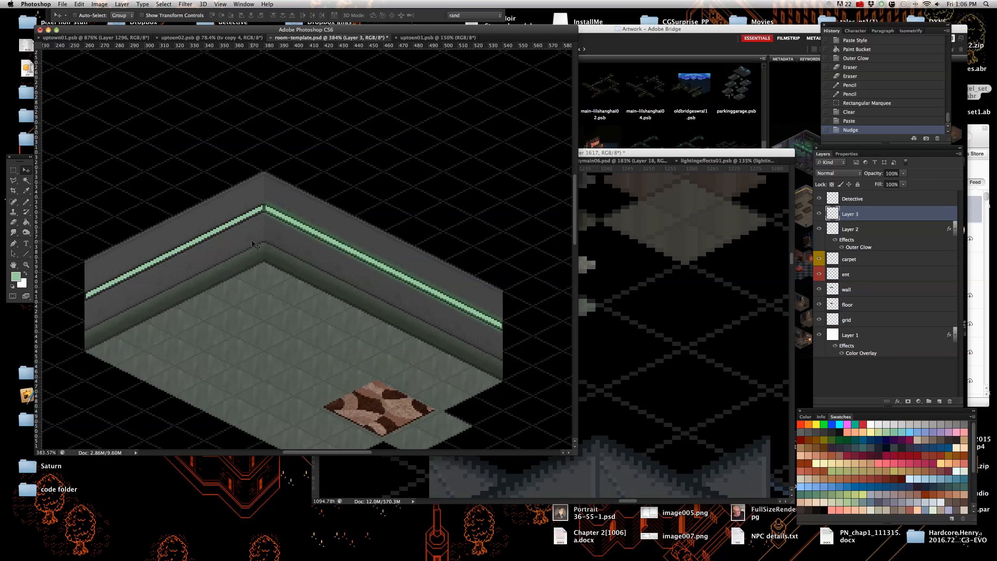
# - Copy the layer style from the right wall's green strip and paste it onto the left wall's strip layer
pyautogui.rightClick(917, 227)
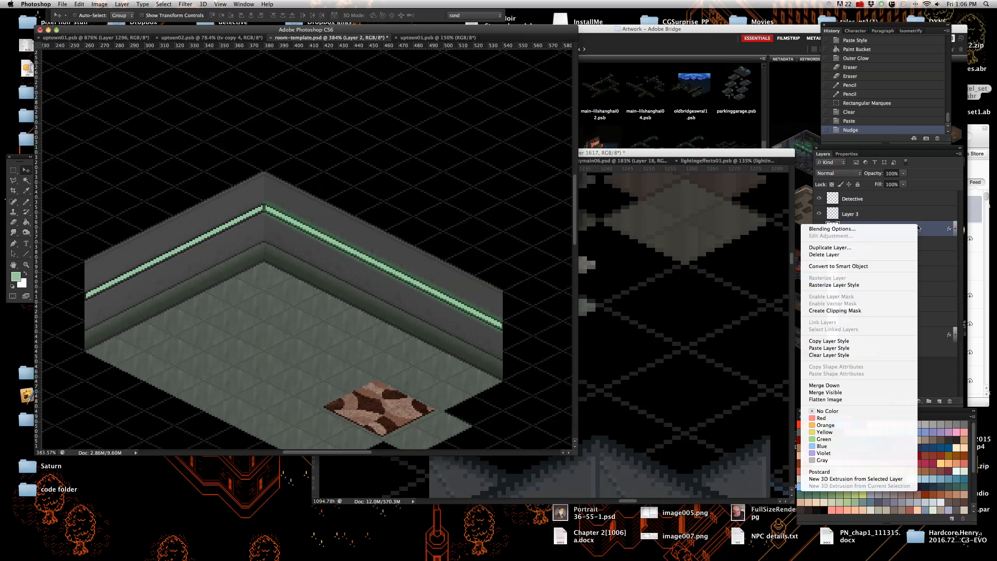
pyautogui.click(866, 342)
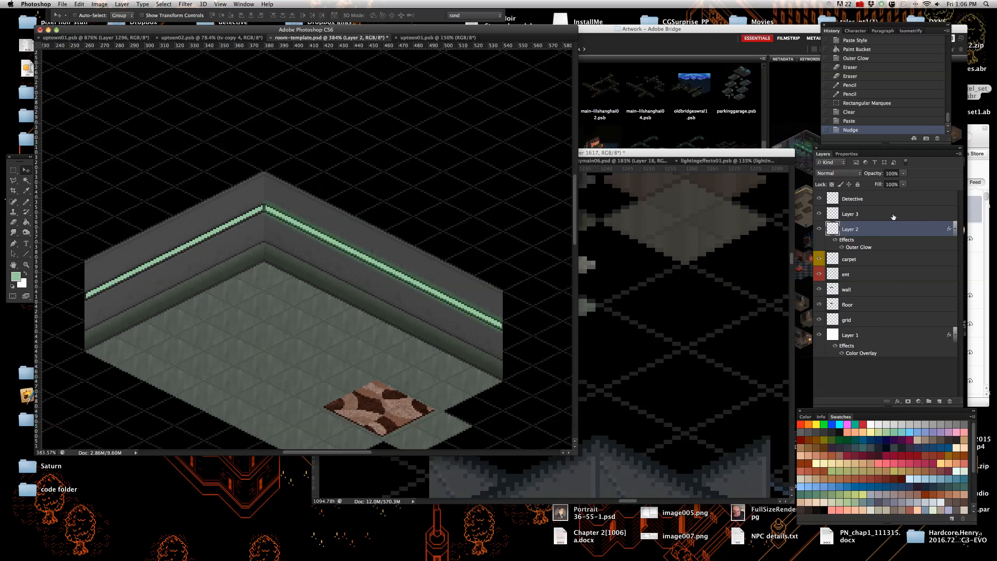
pyautogui.rightClick(892, 216)
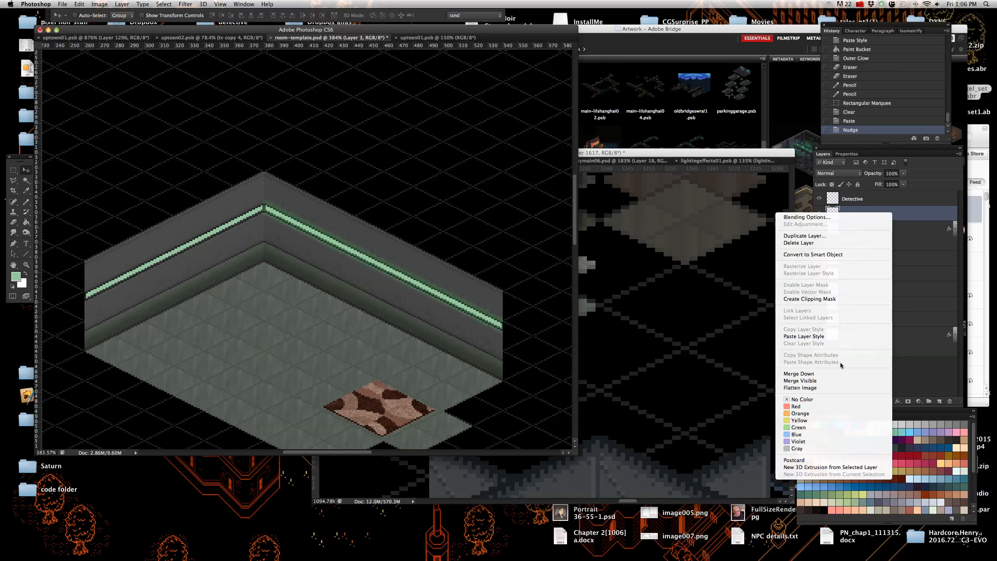
pyautogui.click(840, 336)
# - Change the Outer Glow colour of the left wall's strip to orange, fdbc54
pyautogui.doubleClick(892, 214)
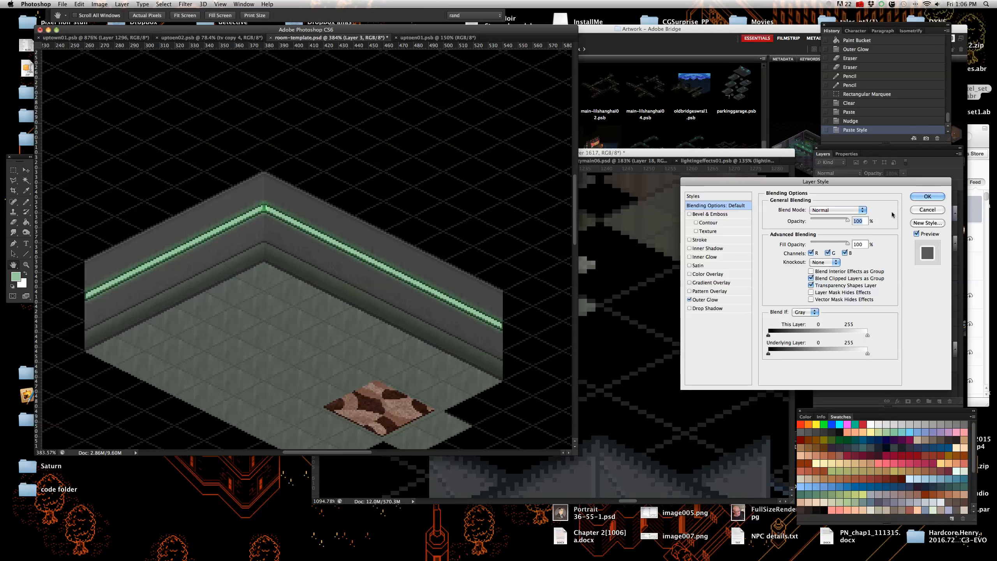
pyautogui.moveTo(185, 238); pyautogui.dragTo(448, 188)
pyautogui.moveTo(486, 138); pyautogui.dragTo(406, 153)
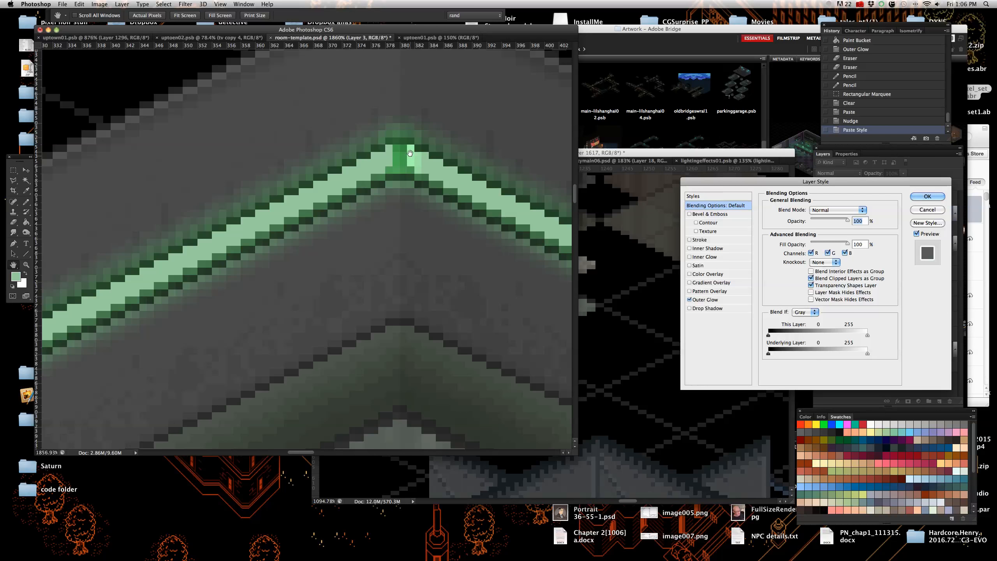
pyautogui.scroll(-1, 410, 170)
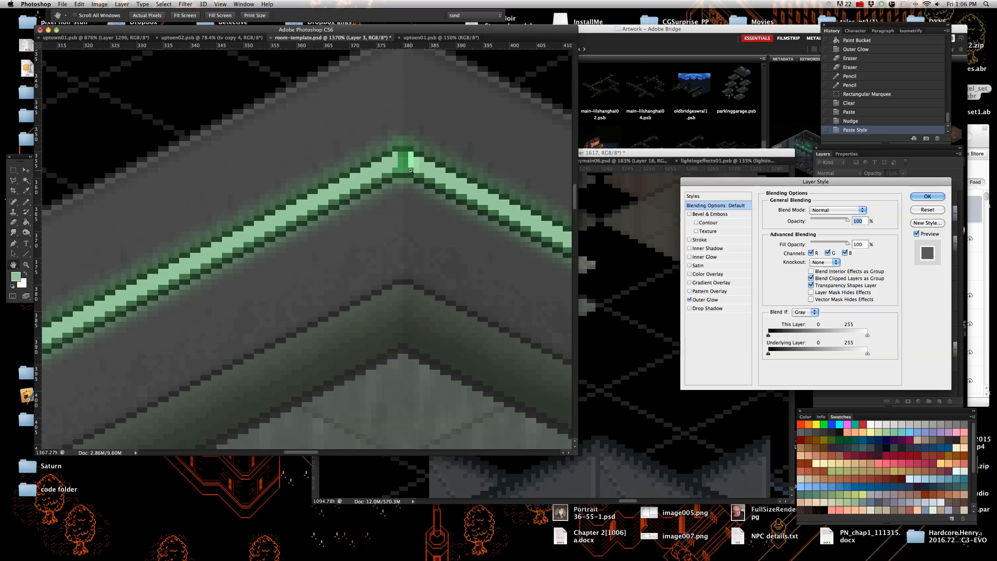
pyautogui.click(732, 301)
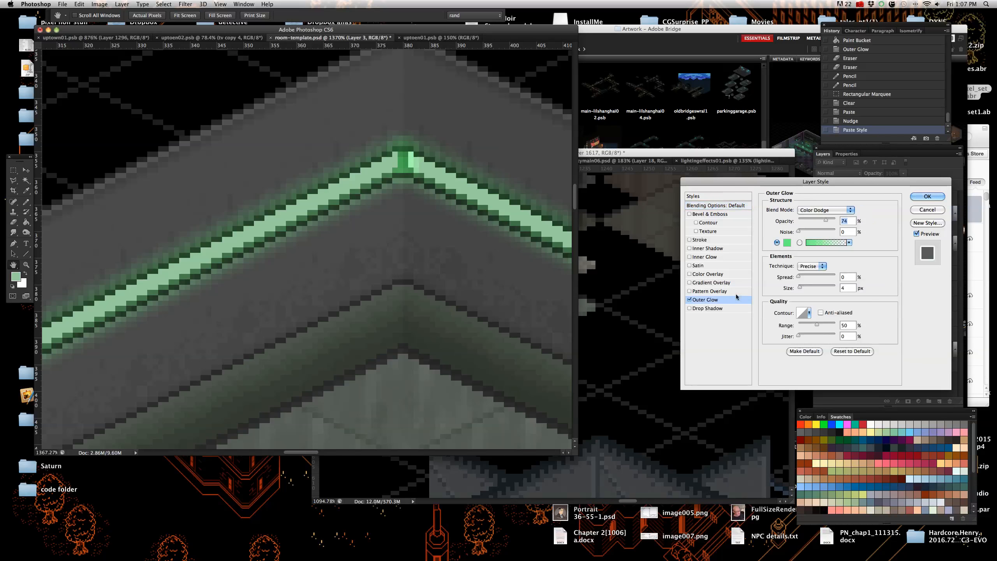
pyautogui.click(787, 242)
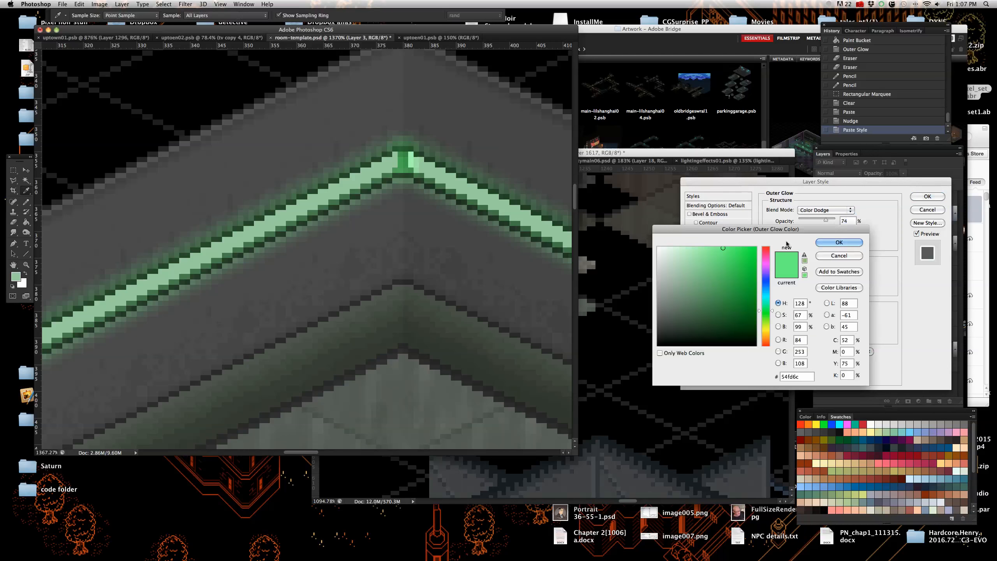
pyautogui.click(768, 336)
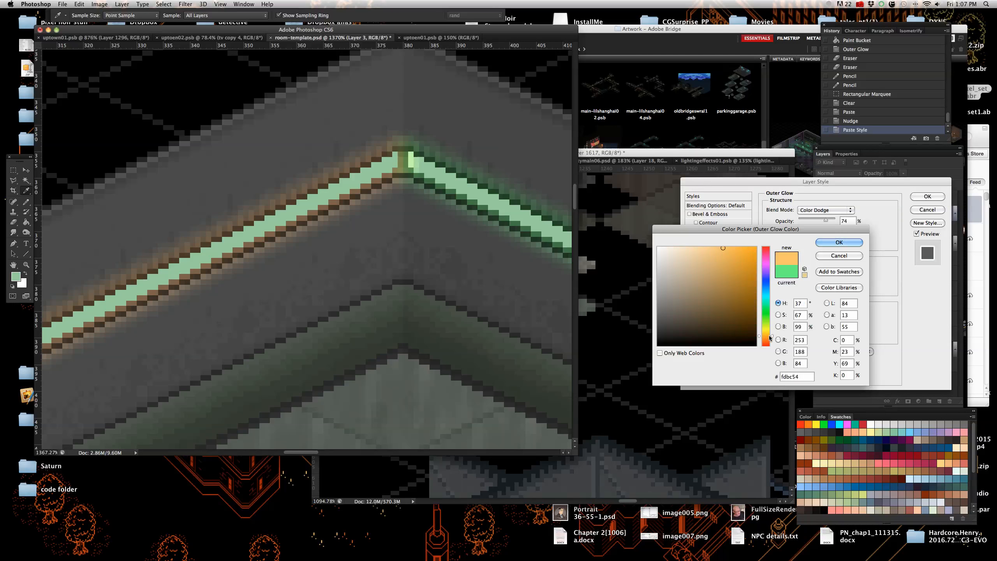
pyautogui.press('Return')
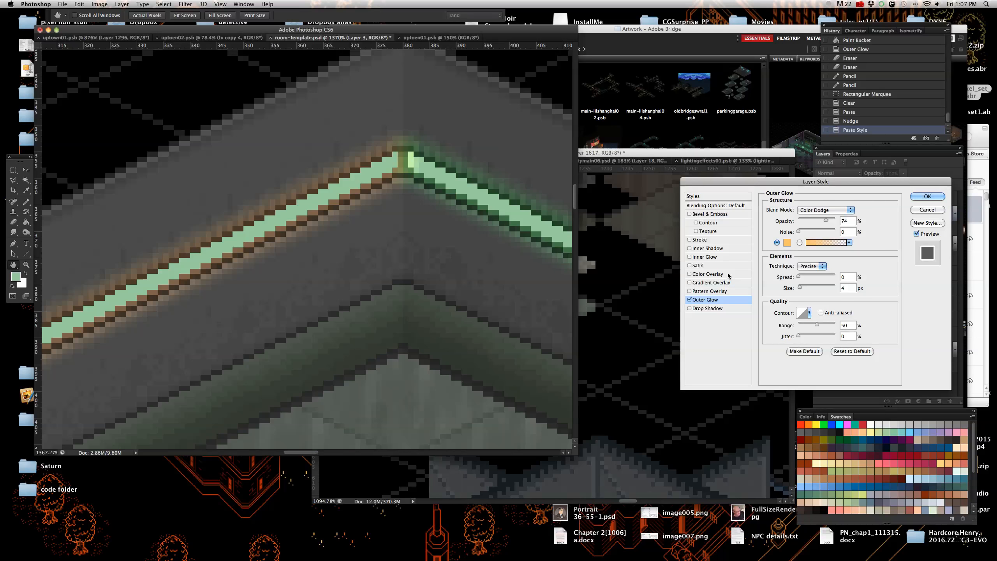
pyautogui.click(918, 197)
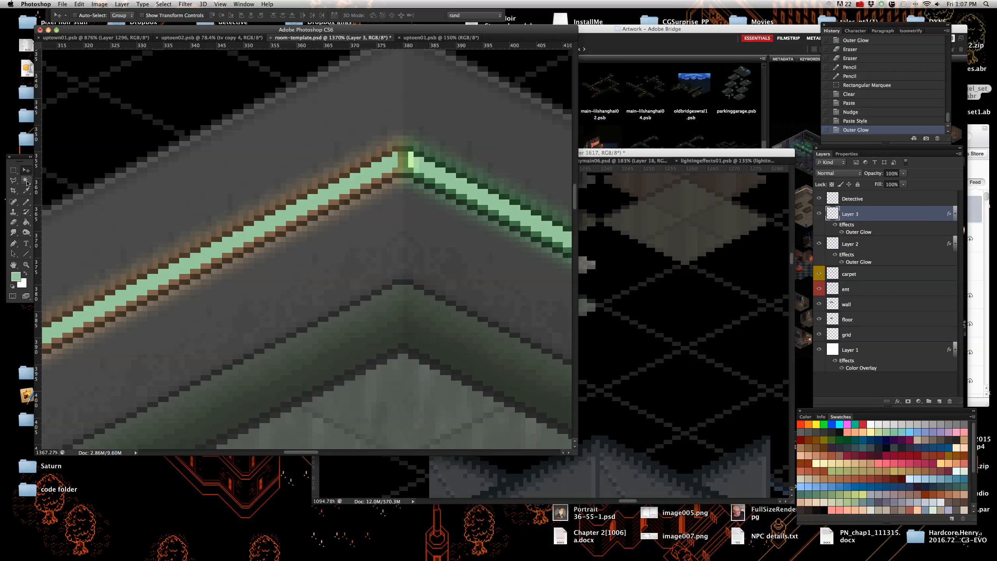
# - Shift the left wall strip's hue to -84 with Hue/Saturation to match its orange glow
pyautogui.click(99, 4)
pyautogui.moveTo(118, 33)
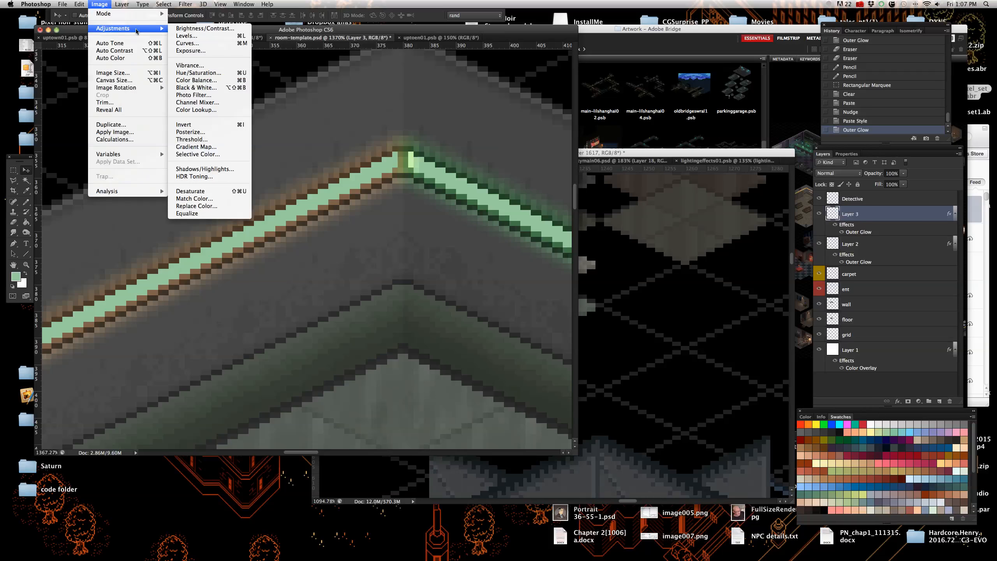
pyautogui.click(204, 74)
pyautogui.moveTo(733, 180); pyautogui.dragTo(708, 180)
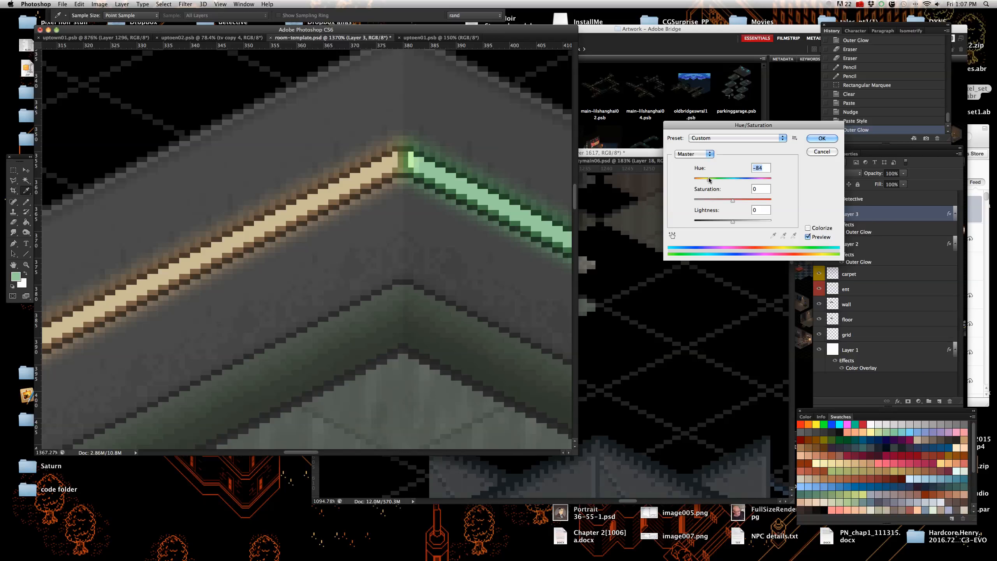
pyautogui.click(821, 138)
# - Erase the innermost pixel column of both strips, each on its own layer, at the room's corner
pyautogui.scroll(-5, 408, 171)
pyautogui.scroll(8, 408, 172)
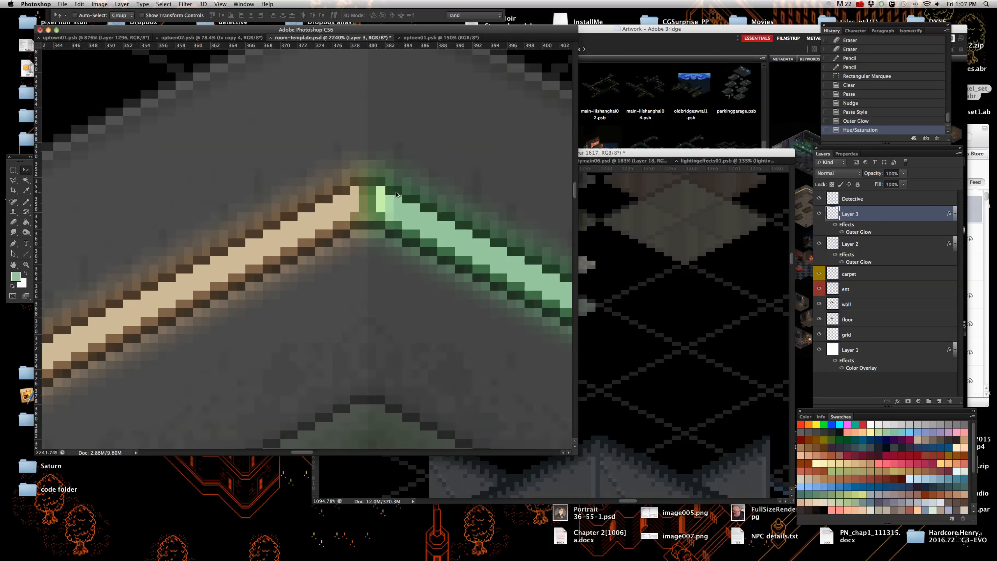
pyautogui.click(13, 222)
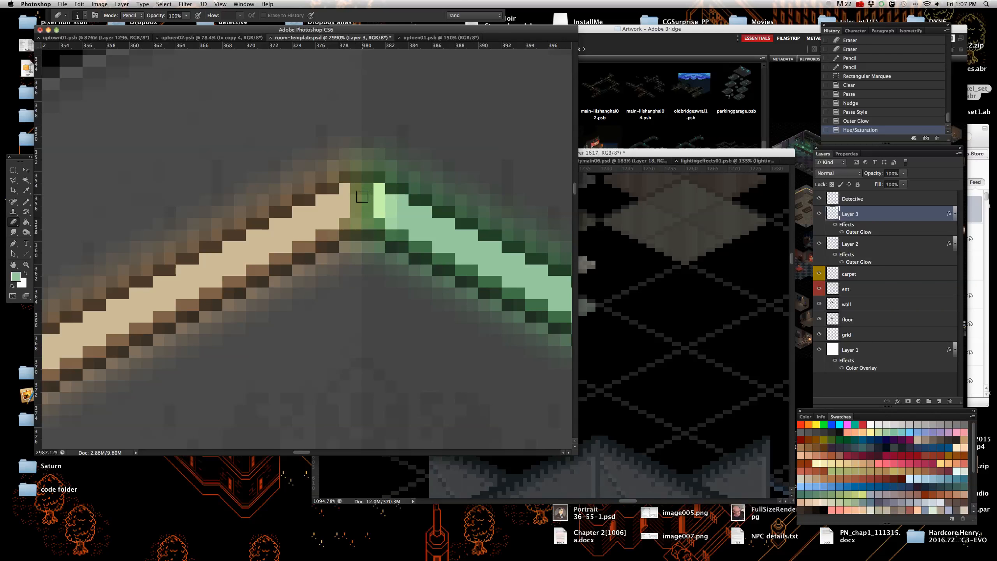
pyautogui.moveTo(346, 212); pyautogui.dragTo(345, 178)
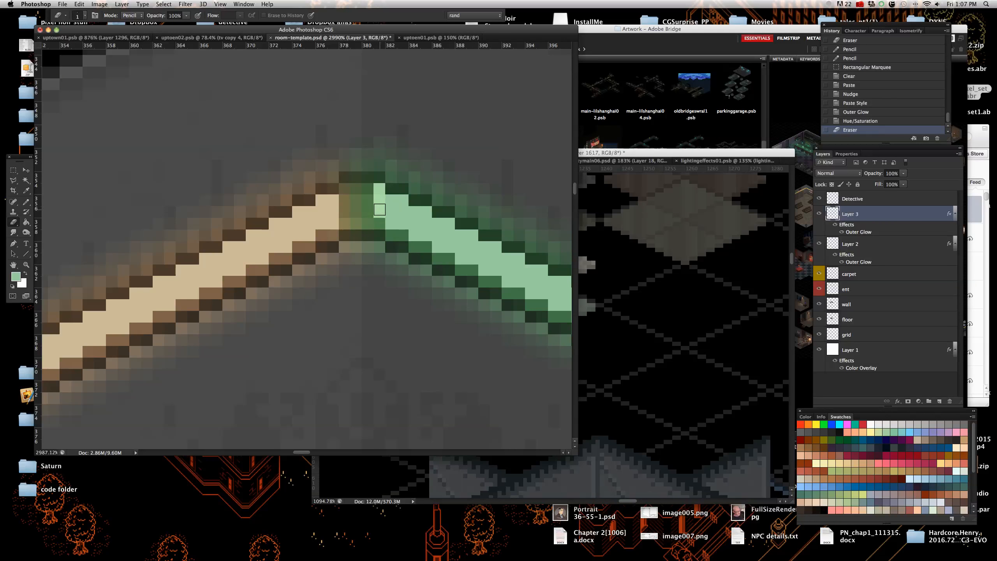
pyautogui.click(376, 177)
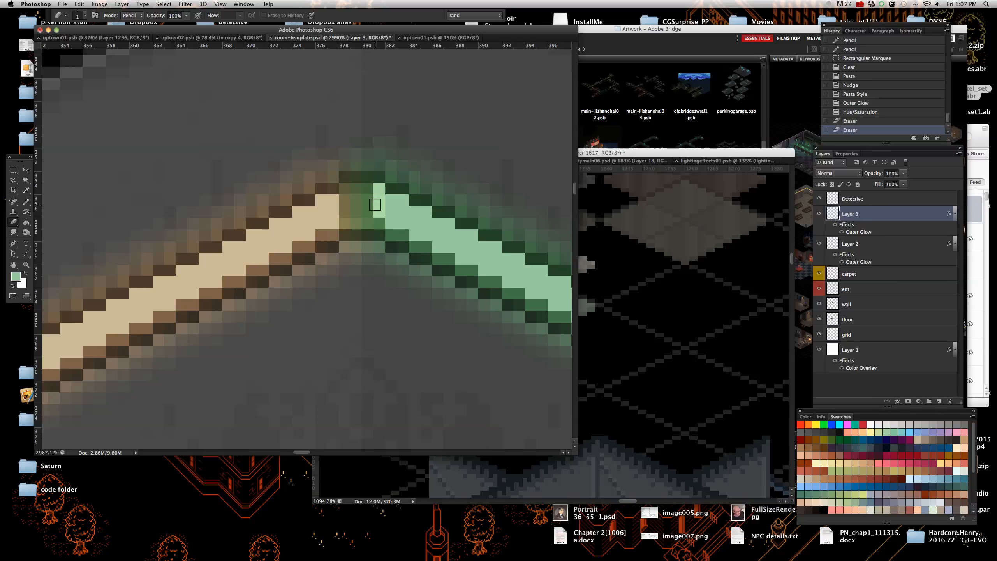
pyautogui.click(911, 245)
pyautogui.click(374, 186)
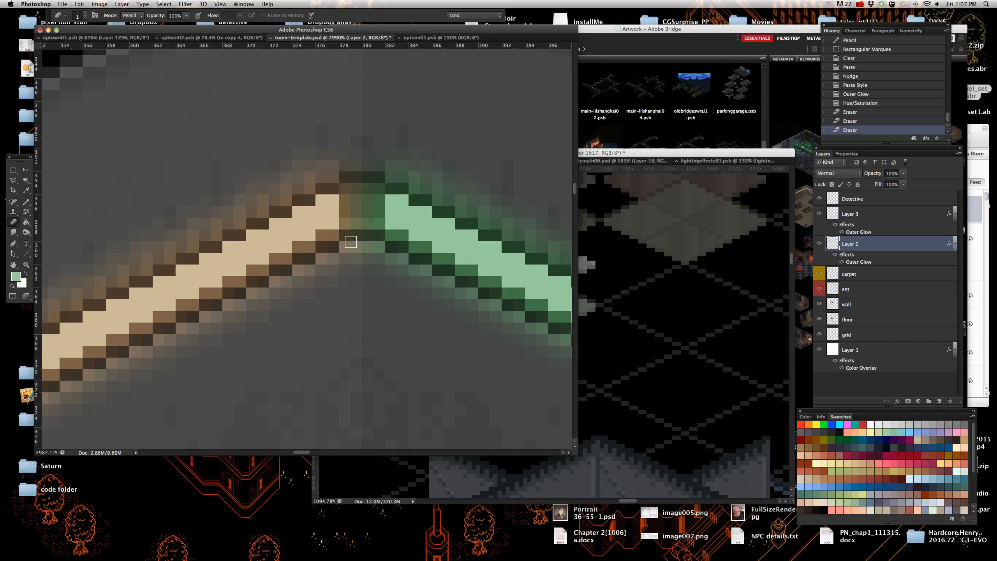
# - Examine the orange and green neon strips along both walls from close up and at full-room view
pyautogui.scroll(-10, 350, 241)
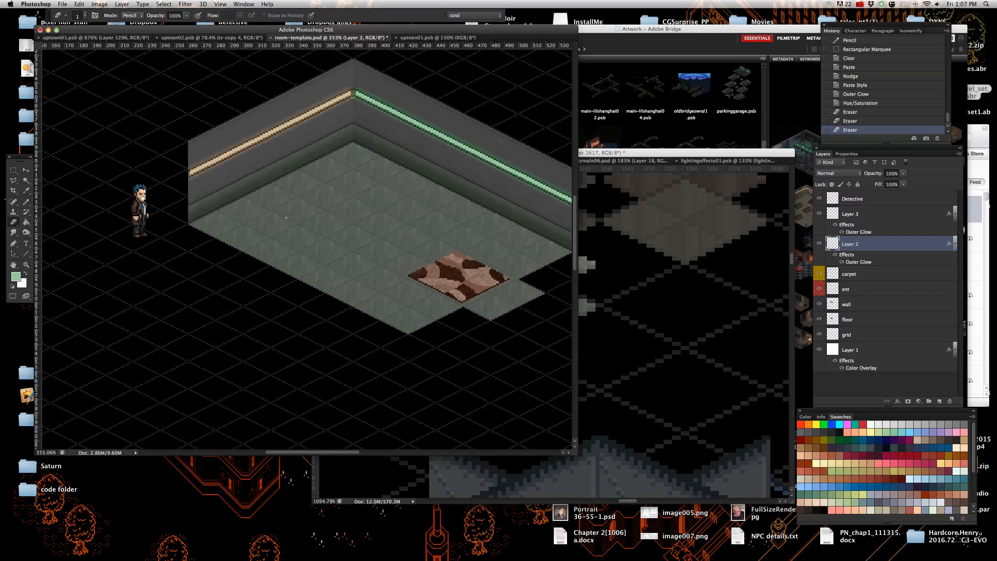
pyautogui.scroll(4, 286, 218)
pyautogui.scroll(-4, 286, 218)
pyautogui.scroll(4, 353, 157)
pyautogui.scroll(-5, 460, 70)
pyautogui.scroll(4, 460, 69)
pyautogui.scroll(-2, 419, 149)
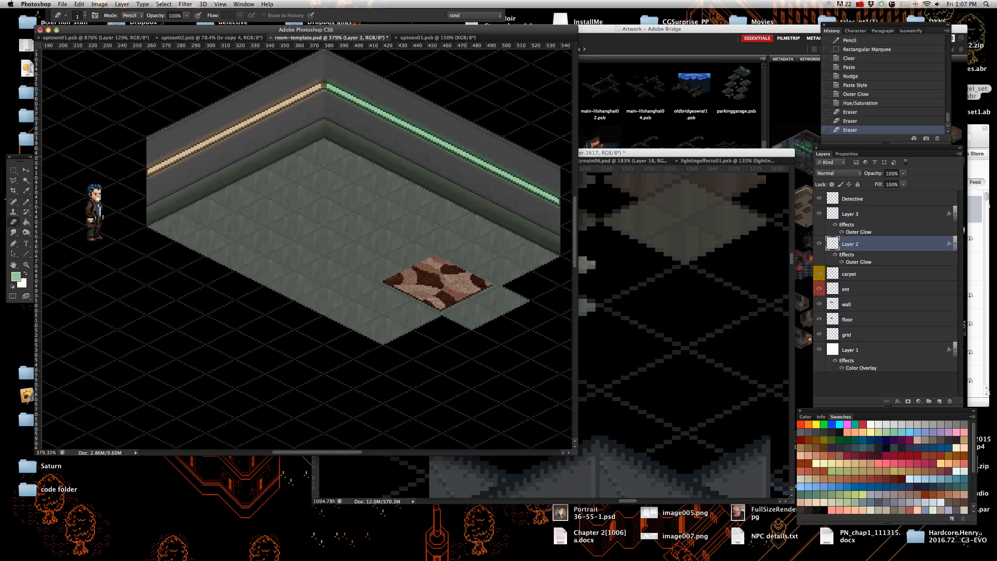
pyautogui.scroll(2, 420, 149)
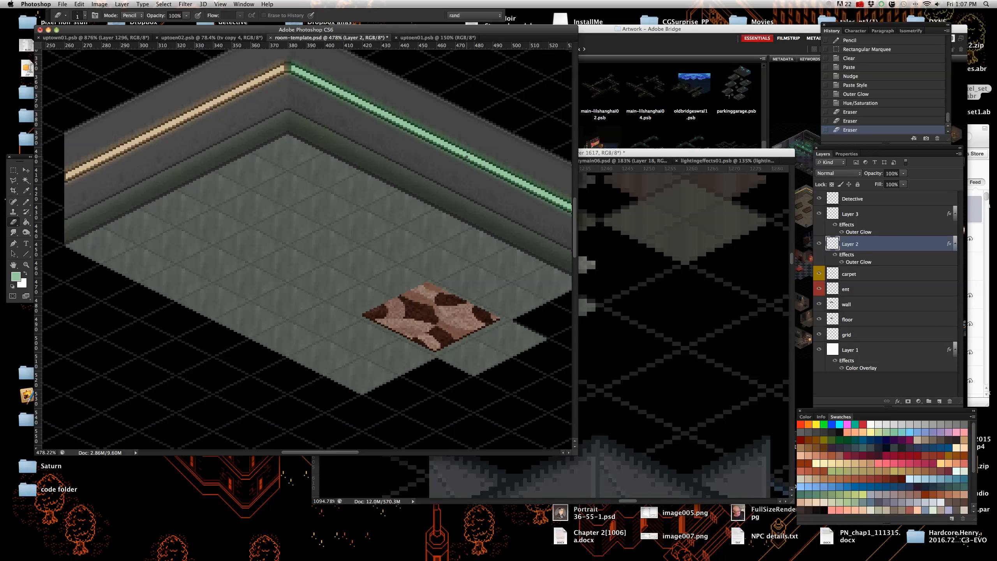
pyautogui.scroll(-5, 463, 244)
pyautogui.scroll(5, 344, 207)
pyautogui.scroll(-1, 343, 207)
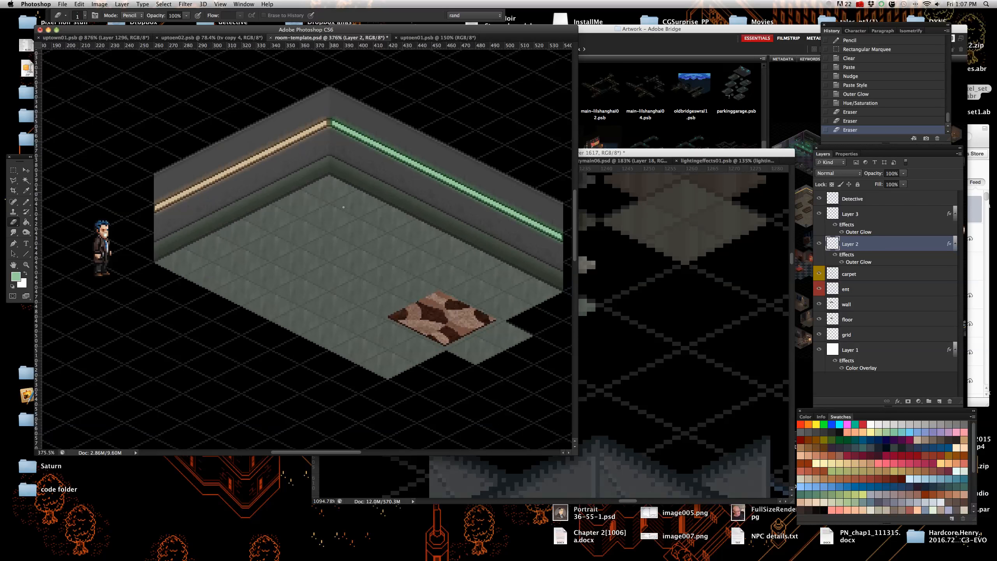
# - Switch to the int-objects01.psb document and examine its glass display cases and counters
pyautogui.click(681, 311)
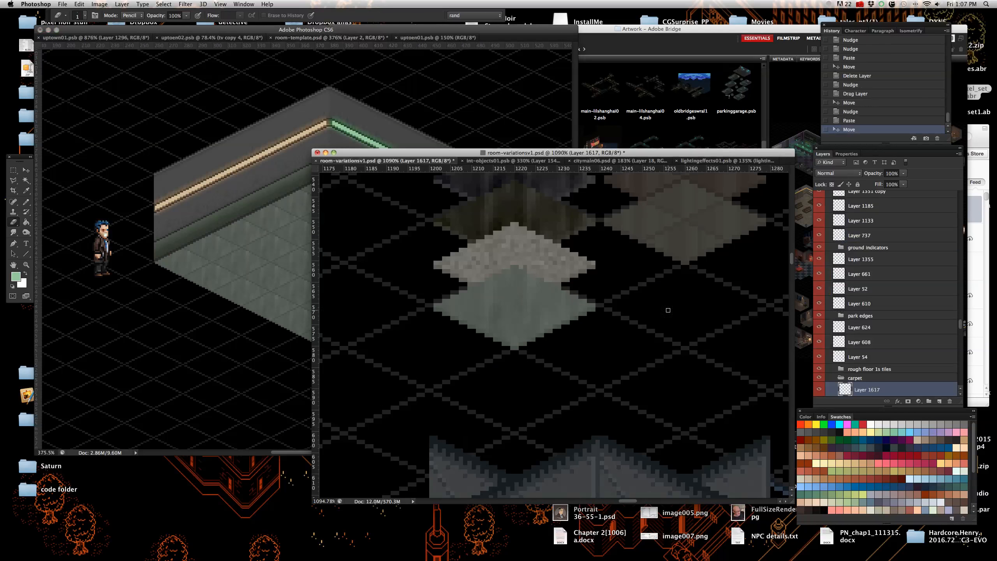
pyautogui.click(509, 160)
pyautogui.scroll(-2, 594, 320)
pyautogui.scroll(2, 594, 320)
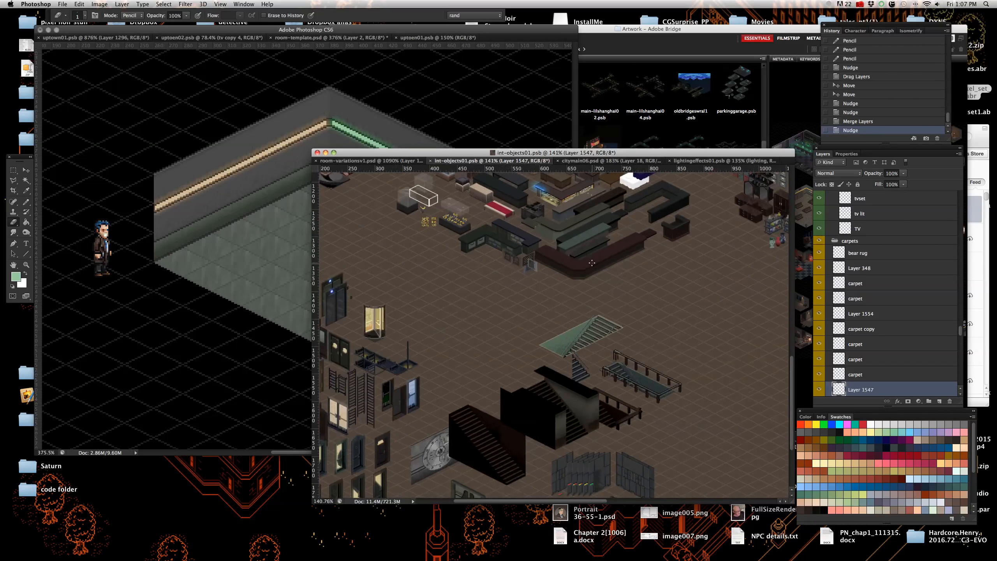
pyautogui.scroll(3, 591, 263)
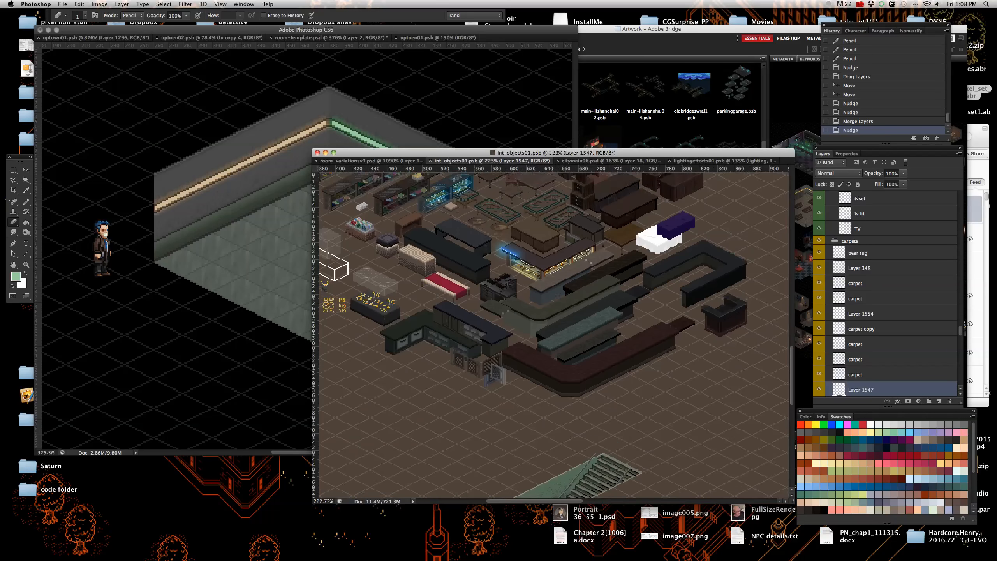
pyautogui.scroll(3, 498, 274)
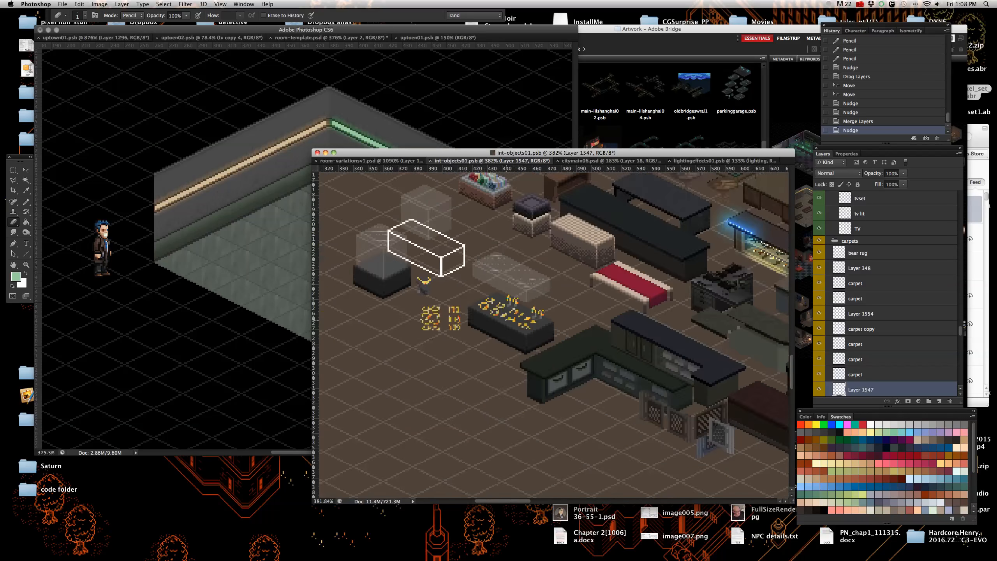
pyautogui.scroll(1, 506, 320)
pyautogui.scroll(2, 433, 298)
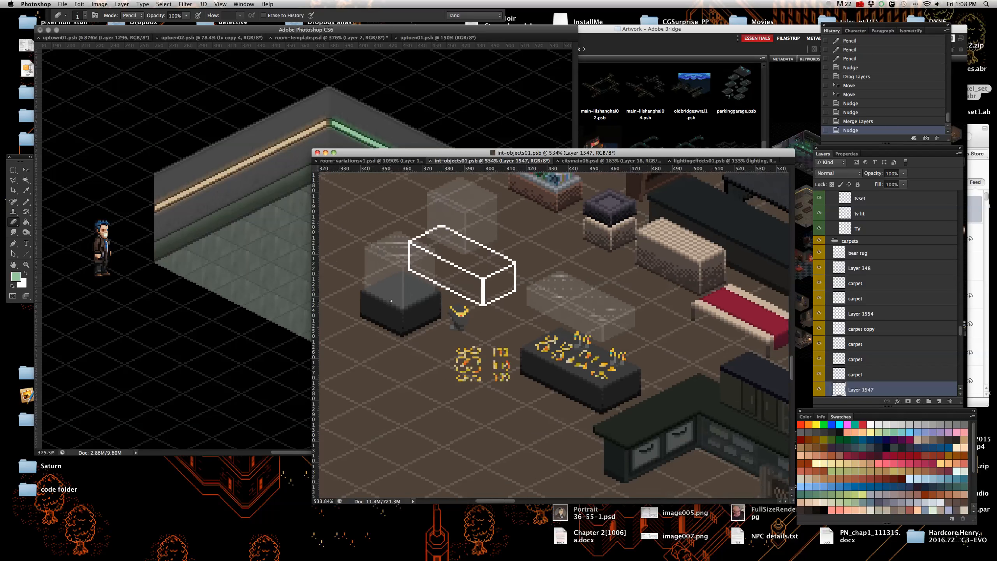
pyautogui.scroll(-2, 506, 322)
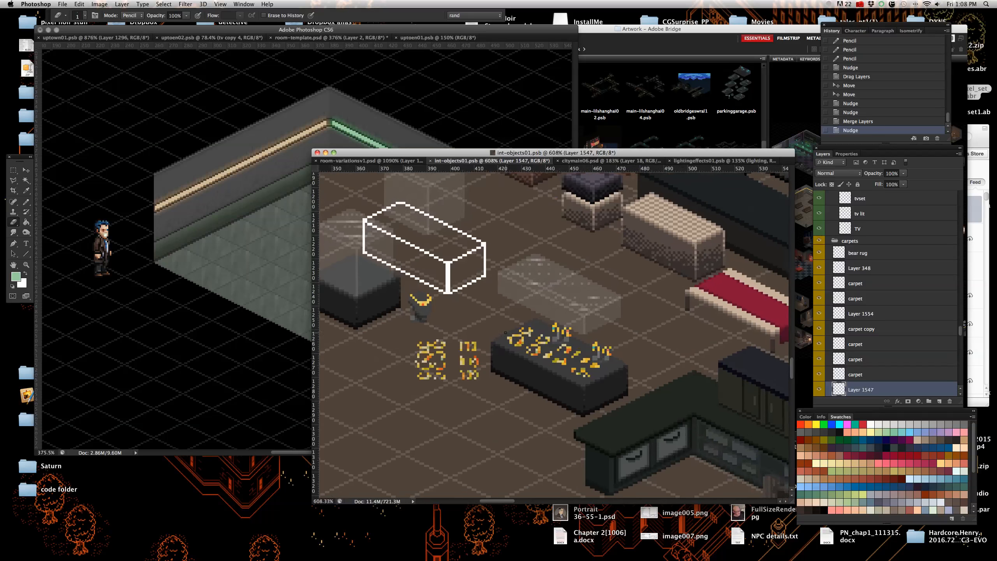
pyautogui.scroll(3, 512, 328)
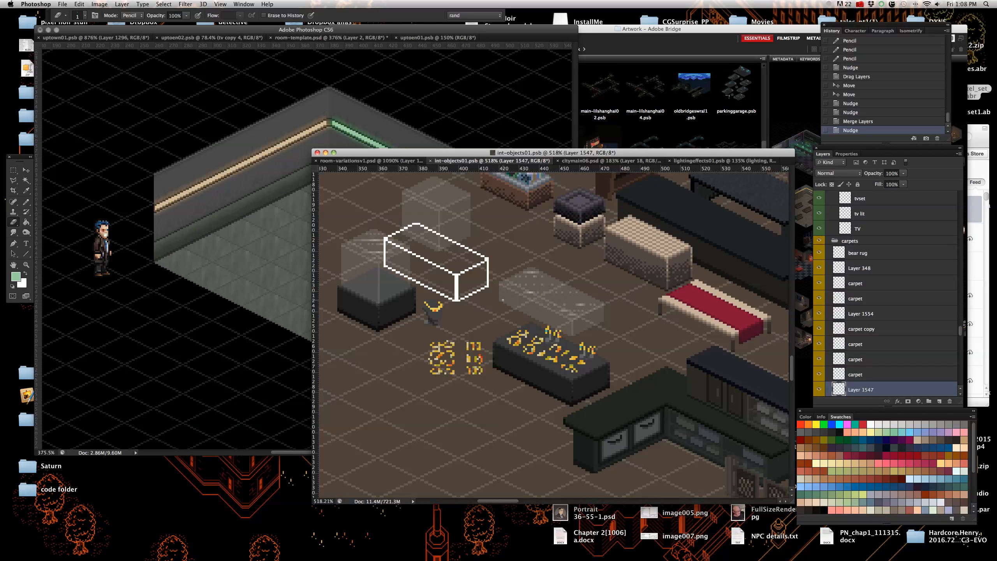
pyautogui.scroll(3, 418, 246)
pyautogui.scroll(-3, 431, 245)
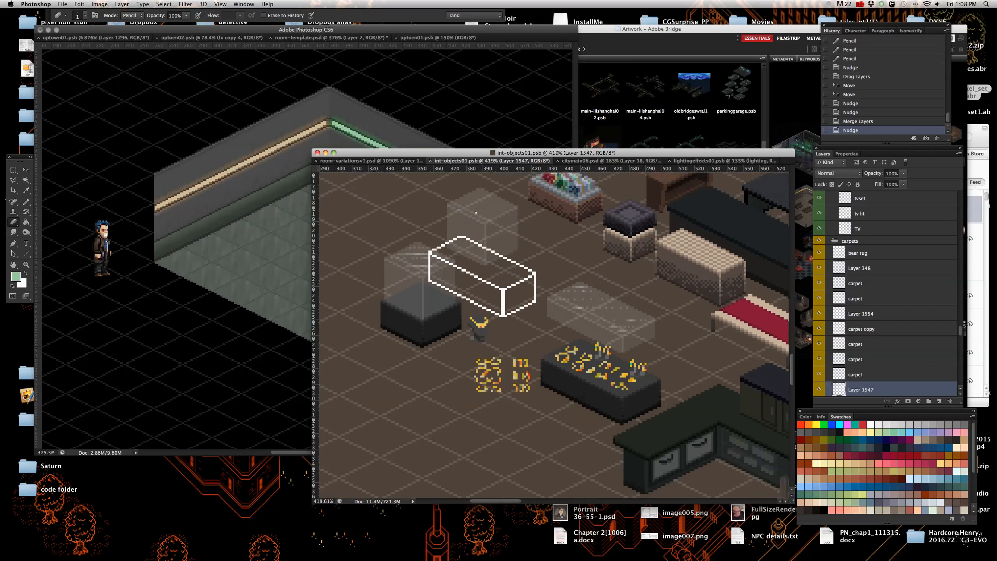
pyautogui.scroll(1, 465, 243)
# - Identify the layers of the translucent glass cube, test one with a nudge, and select their underglass group
pyautogui.click(26, 170)
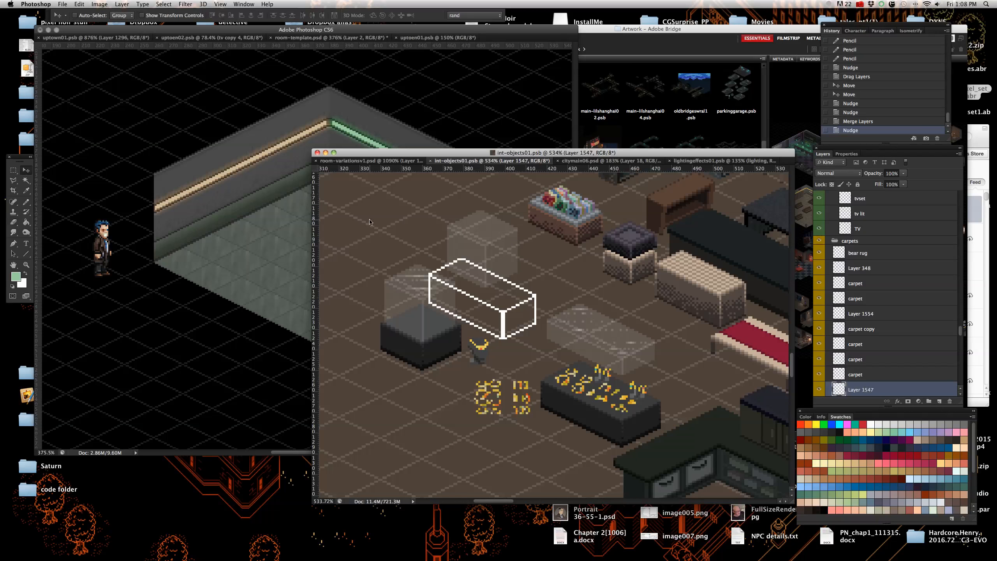
pyautogui.scroll(1, 498, 249)
pyautogui.rightClick(504, 260)
pyautogui.click(505, 260)
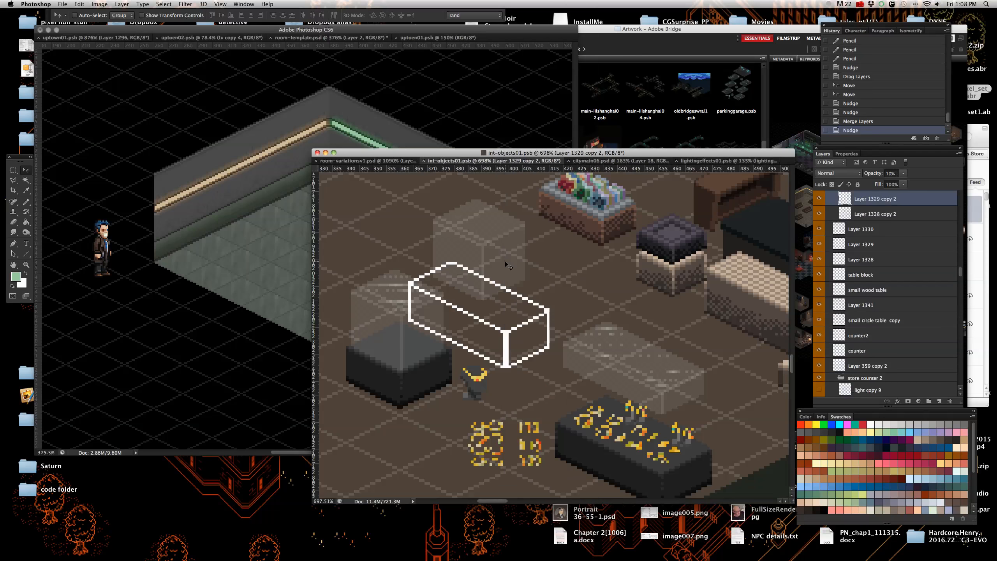
pyautogui.press('Up')
pyautogui.rightClick(490, 222)
pyautogui.click(510, 224)
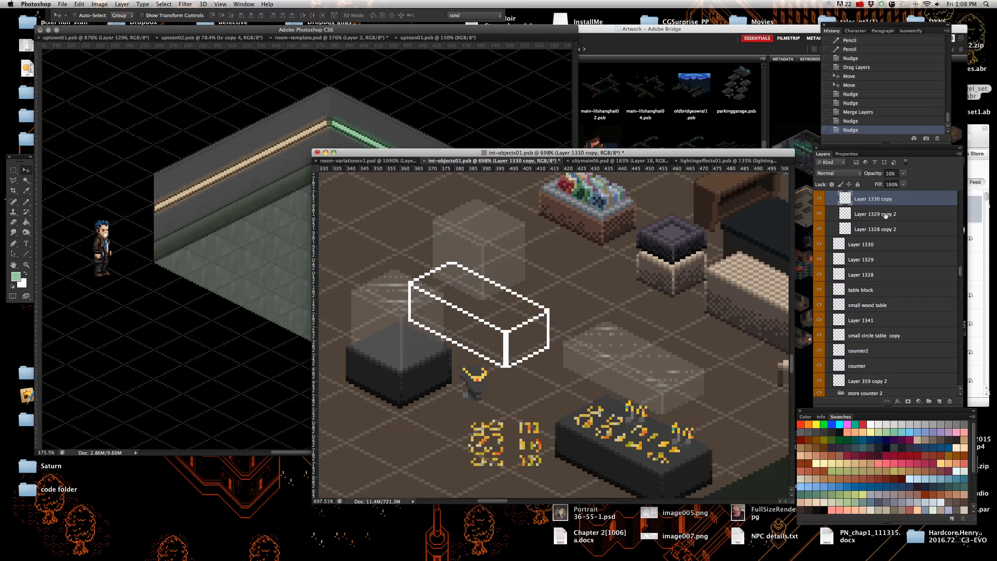
pyautogui.scroll(2, 894, 214)
pyautogui.click(897, 220)
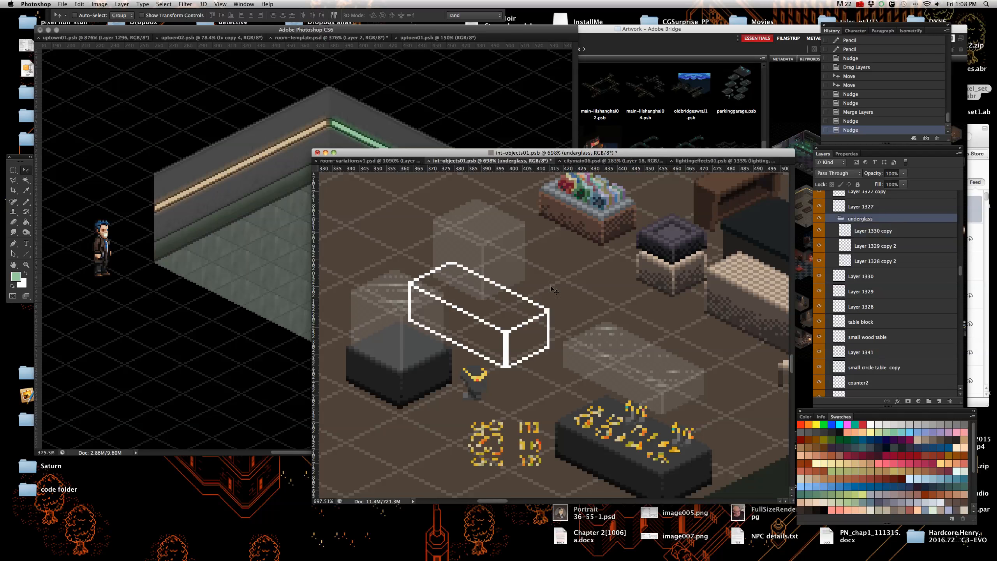
pyautogui.scroll(2, 534, 231)
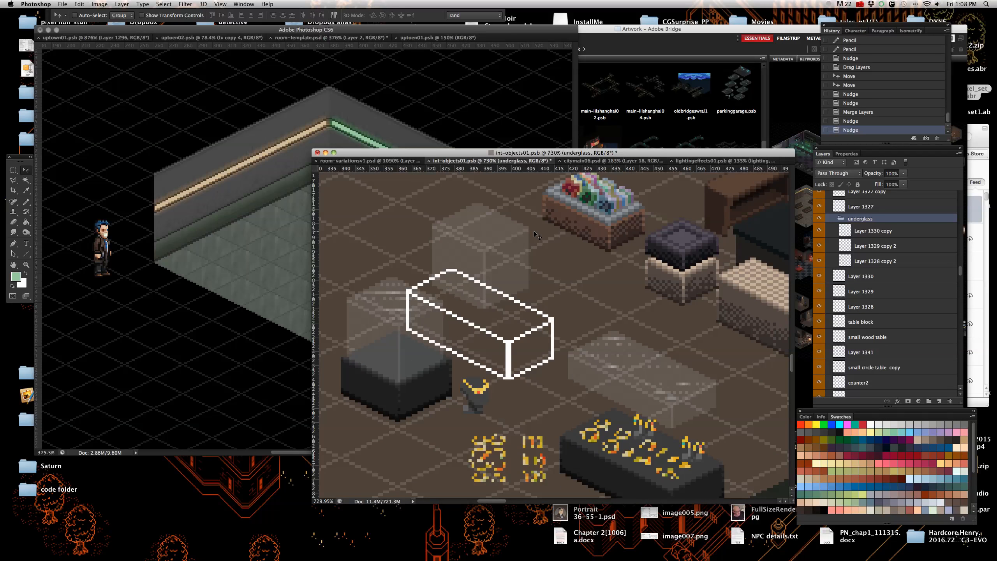
# - Nudge the underglass group up and to the left, clear of the white wireframe box and above the glass display case
pyautogui.press('Up')
pyautogui.hotkey('shift', 'Left')
pyautogui.hotkey('shift', 'Left')
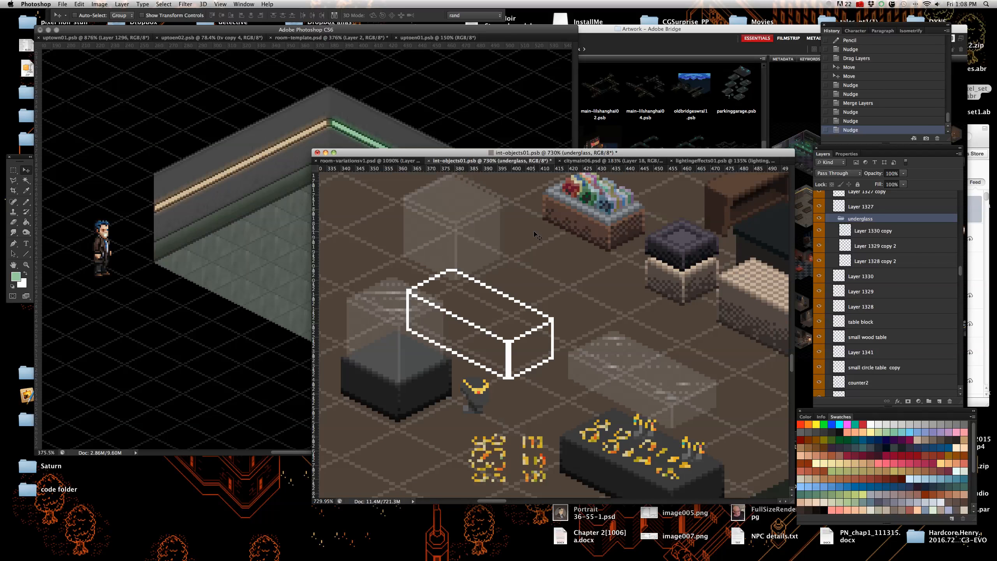
pyautogui.hotkey('shift', 'Up')
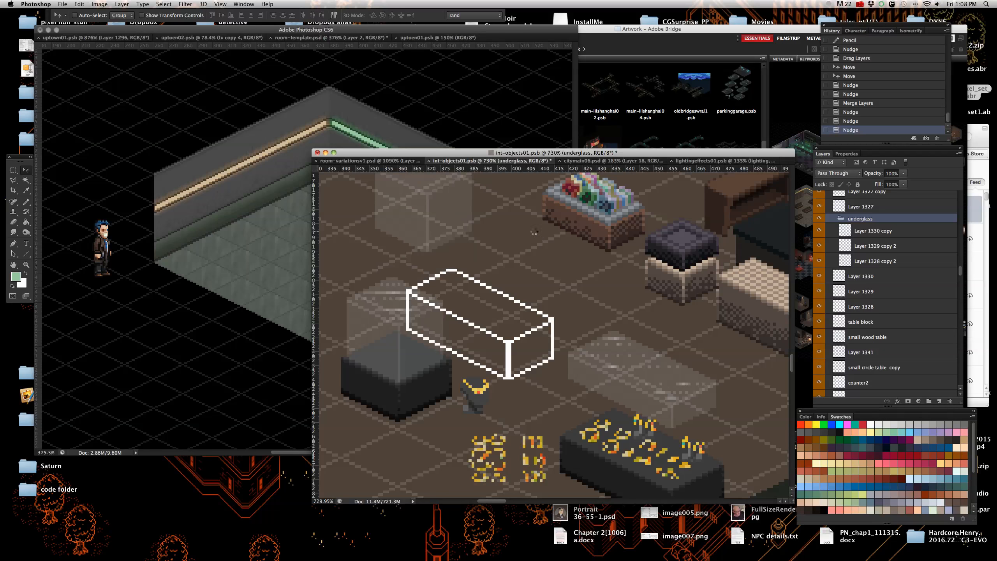
pyautogui.hotkey('shift', 'Left')
pyautogui.scroll(2, 533, 230)
pyautogui.scroll(-2, 470, 240)
pyautogui.scroll(3, 413, 248)
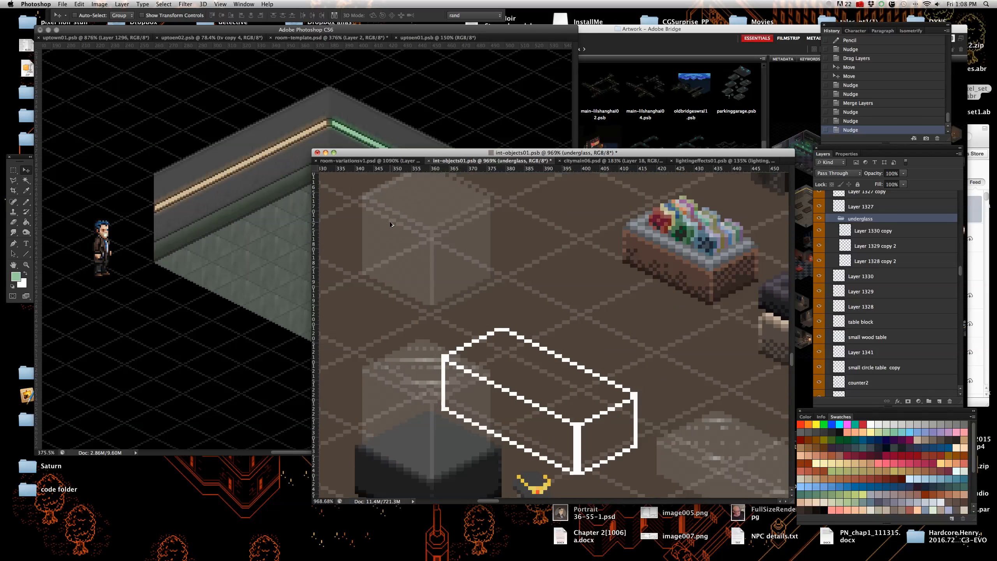
pyautogui.scroll(-3, 412, 248)
pyautogui.scroll(4, 457, 276)
# - Select the glass cube's left face layer, test it by nudging it out and back, and check its blending settings
pyautogui.rightClick(418, 302)
pyautogui.click(432, 303)
pyautogui.hotkey('shift', 'Down')
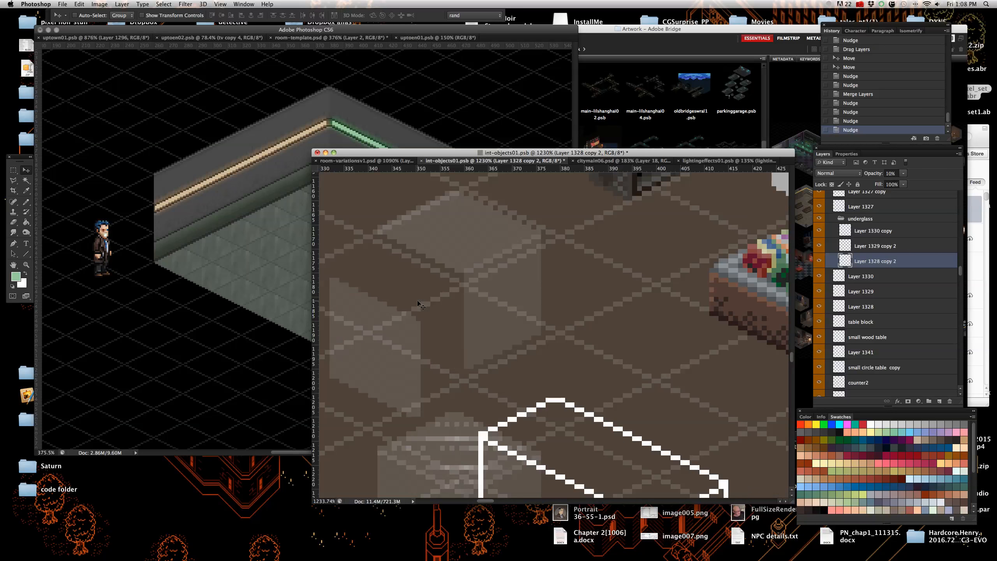
pyautogui.hotkey('shift', 'Up')
pyautogui.hotkey('shift', 'Right')
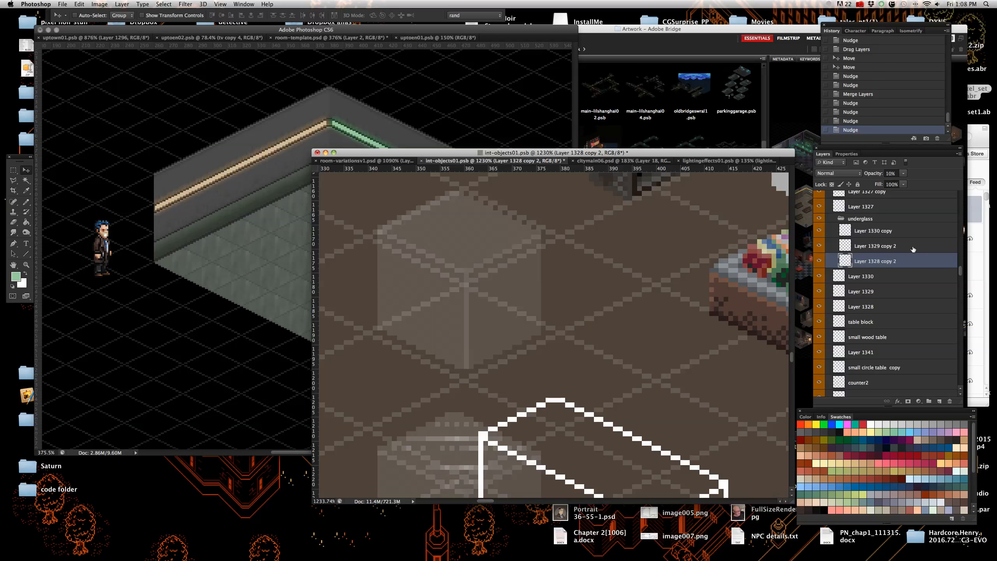
pyautogui.scroll(-3, 493, 333)
pyautogui.scroll(2, 459, 342)
pyautogui.scroll(-2, 426, 347)
pyautogui.scroll(1, 427, 348)
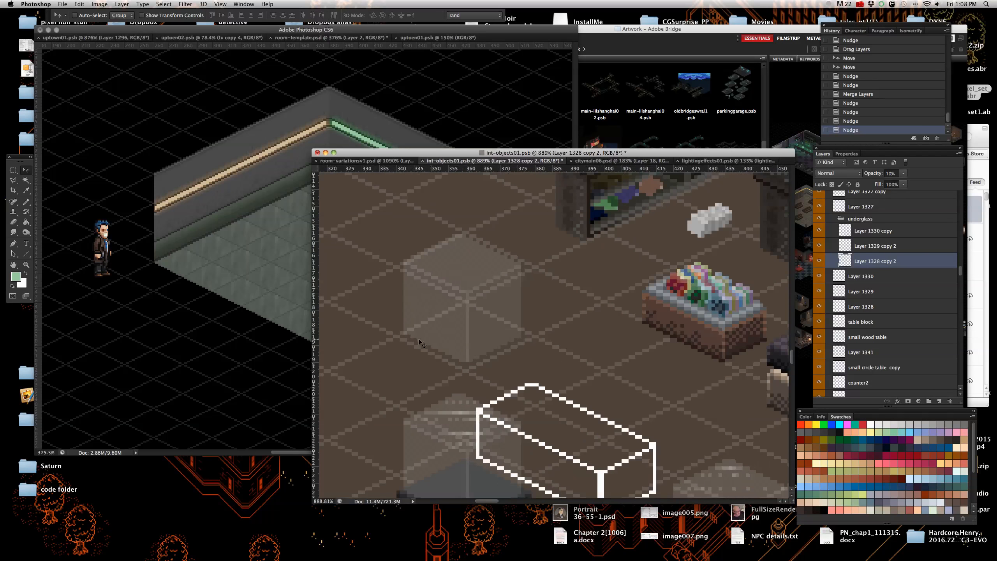
pyautogui.click(846, 174)
pyautogui.click(846, 174)
pyautogui.scroll(-3, 411, 345)
pyautogui.scroll(2, 346, 336)
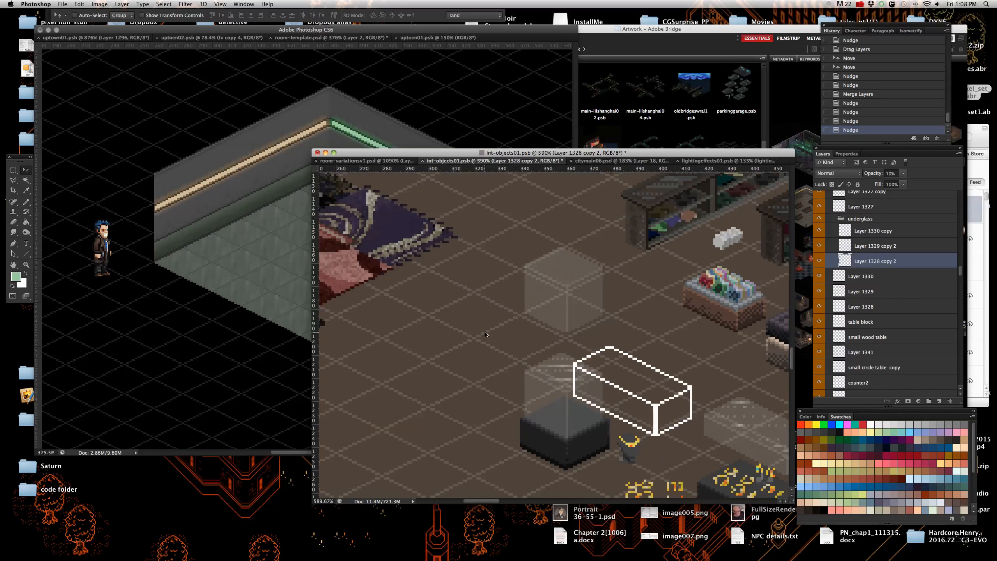
# - Make white the foreground colour and add a new layer above Layer 1328 copy 2 in the underglass group
pyautogui.click(26, 273)
pyautogui.click(26, 203)
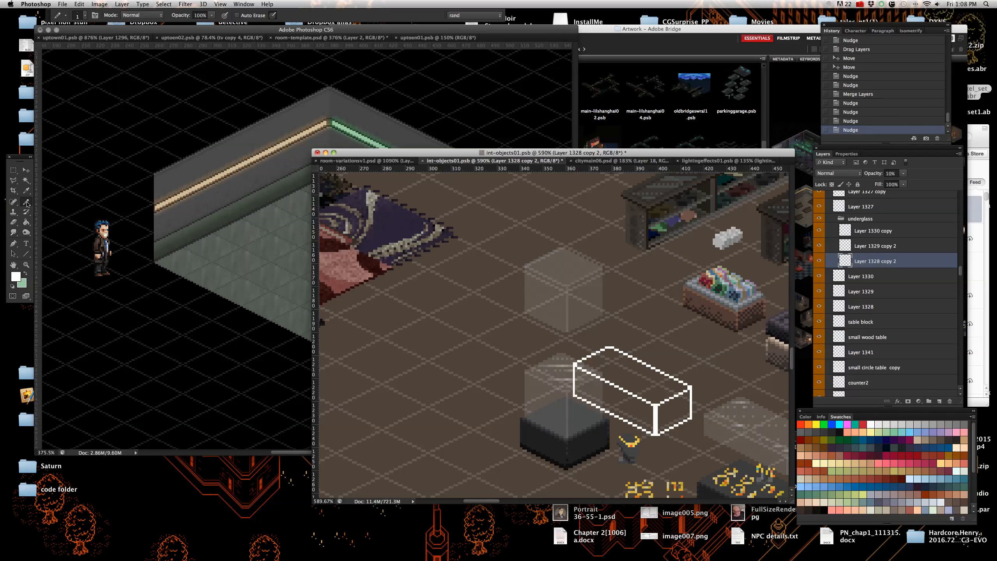
pyautogui.click(13, 171)
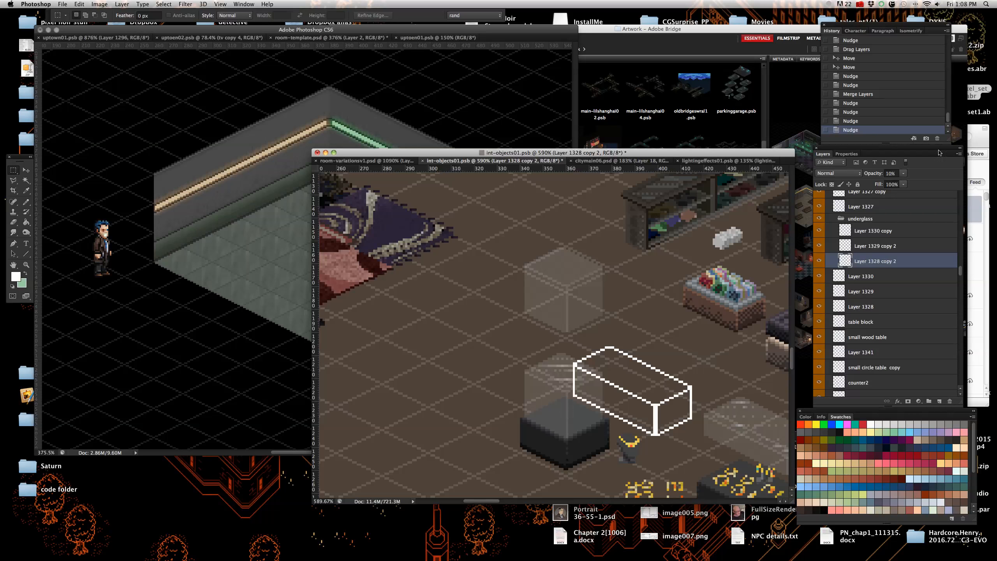
pyautogui.click(961, 153)
pyautogui.click(950, 158)
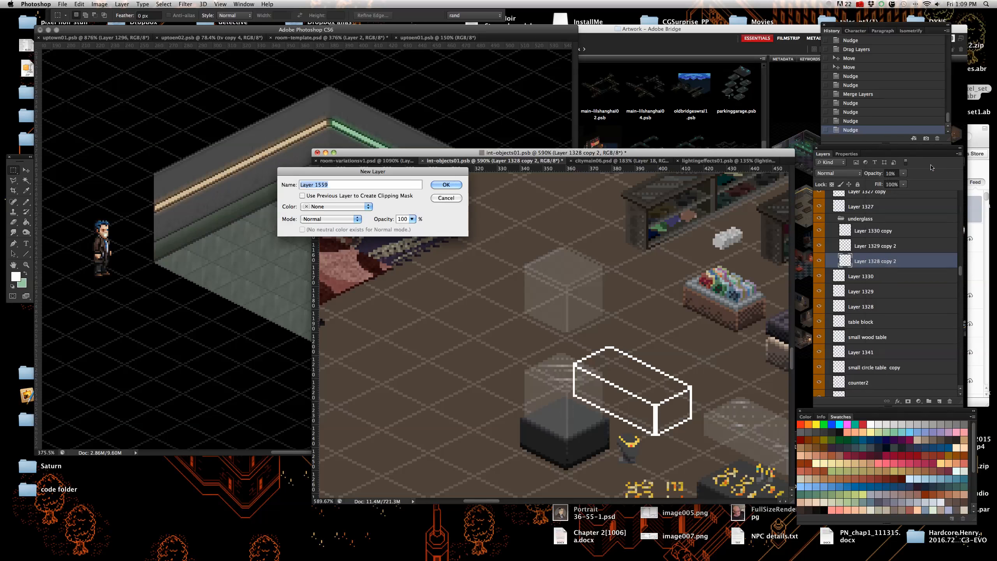
pyautogui.press('Return')
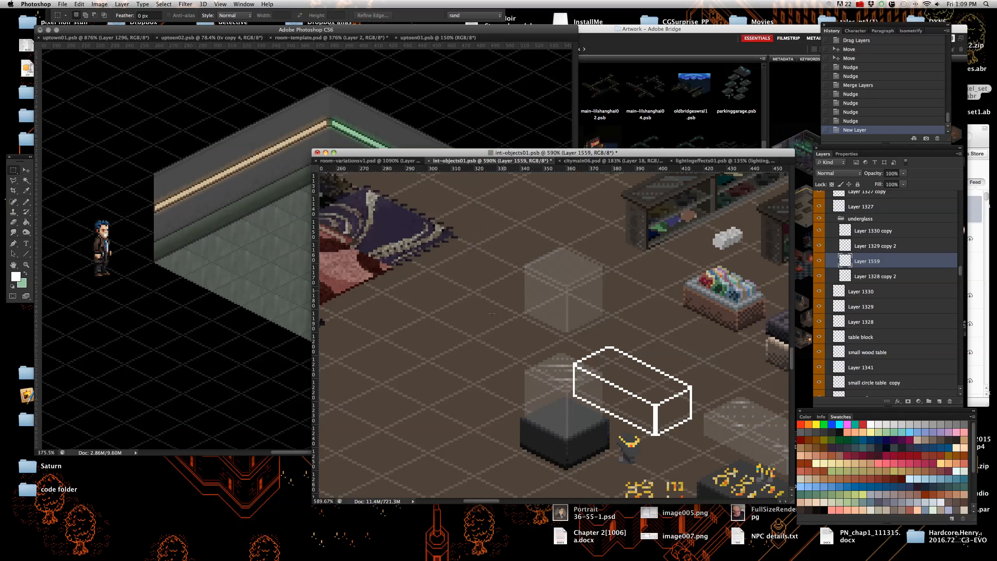
# - Marquee a near-square area about 26 px wide on the empty floor beside the display case and fill it with white
pyautogui.scroll(2, 448, 334)
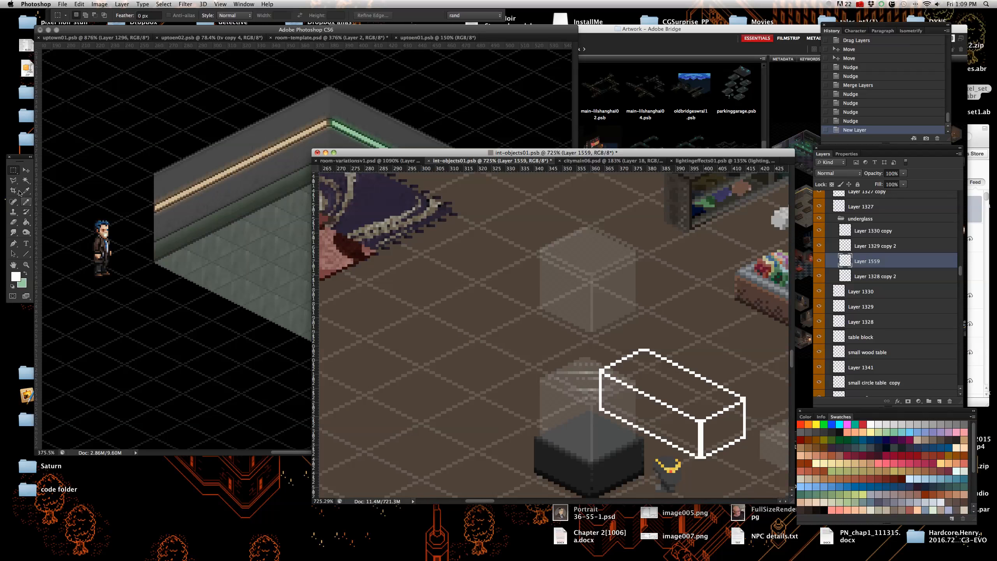
pyautogui.scroll(-2, 429, 374)
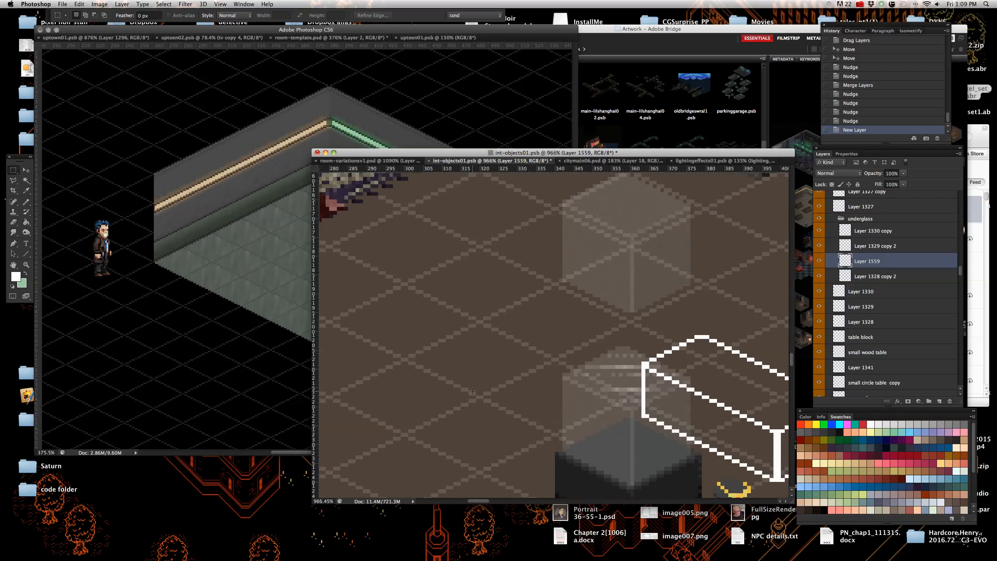
pyautogui.moveTo(473, 407); pyautogui.dragTo(404, 345)
pyautogui.click(26, 222)
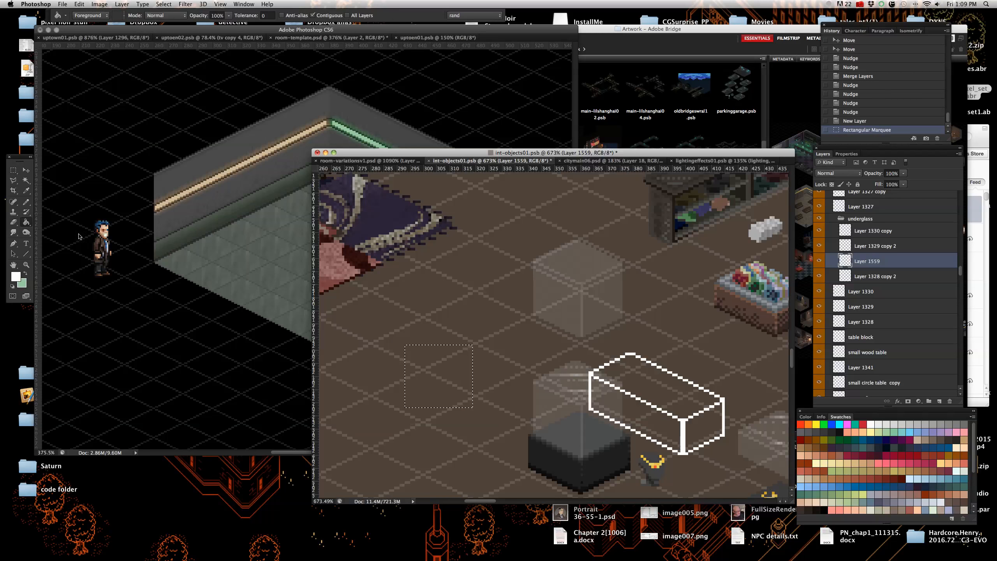
pyautogui.click(457, 383)
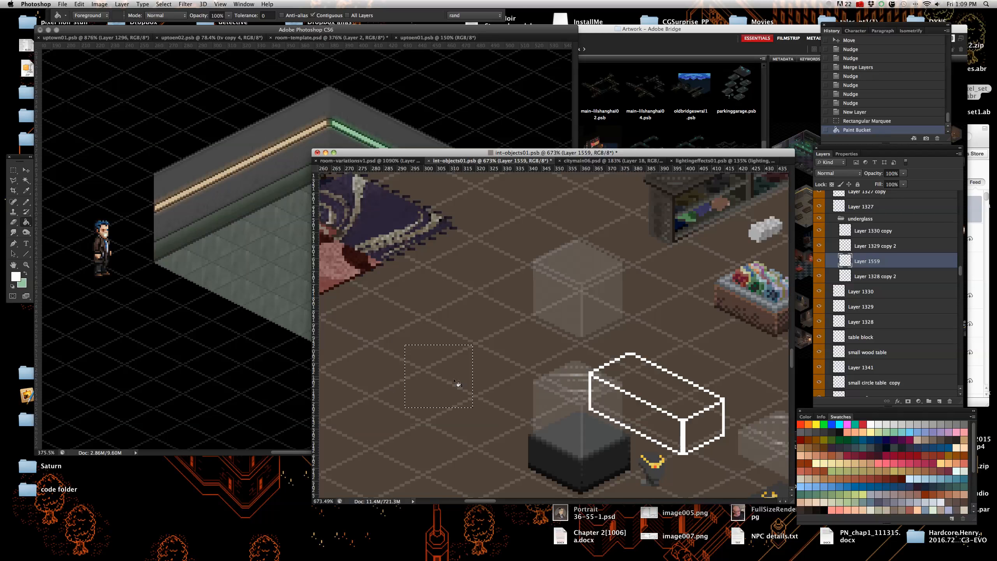
# - Set the white square's layer opacity to 10%, matching the glass cube's left face layer
pyautogui.click(26, 171)
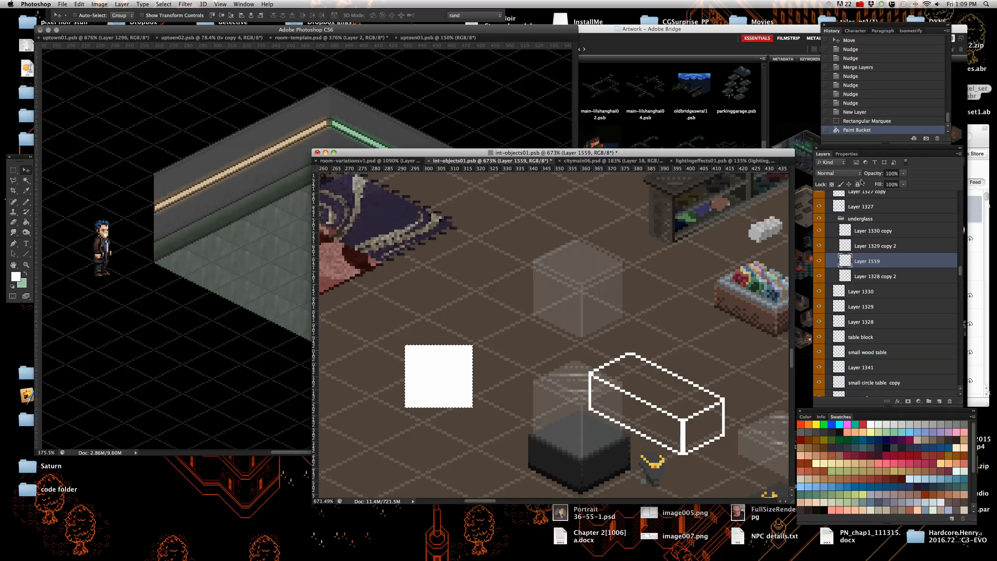
pyautogui.click(895, 173)
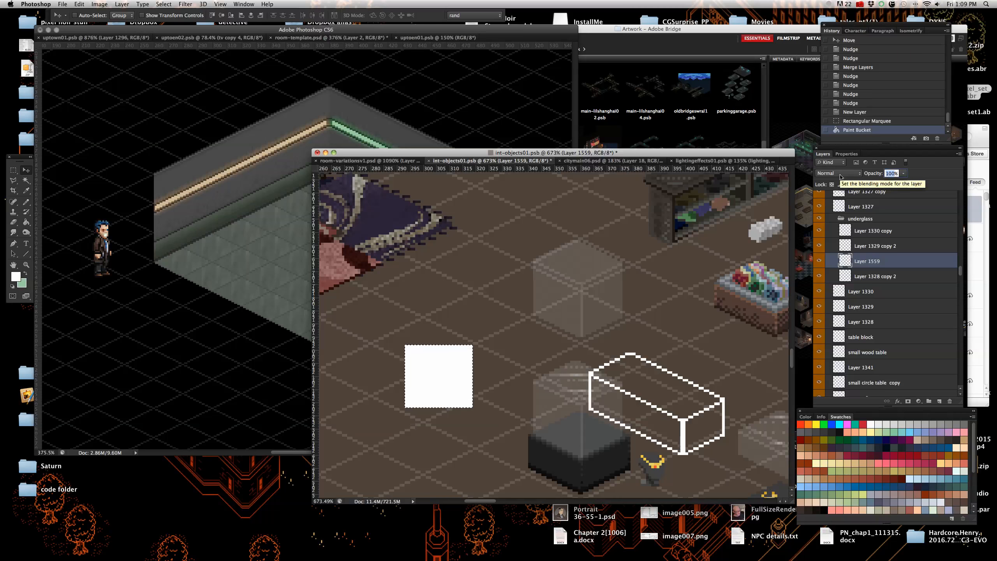
pyautogui.write('18')
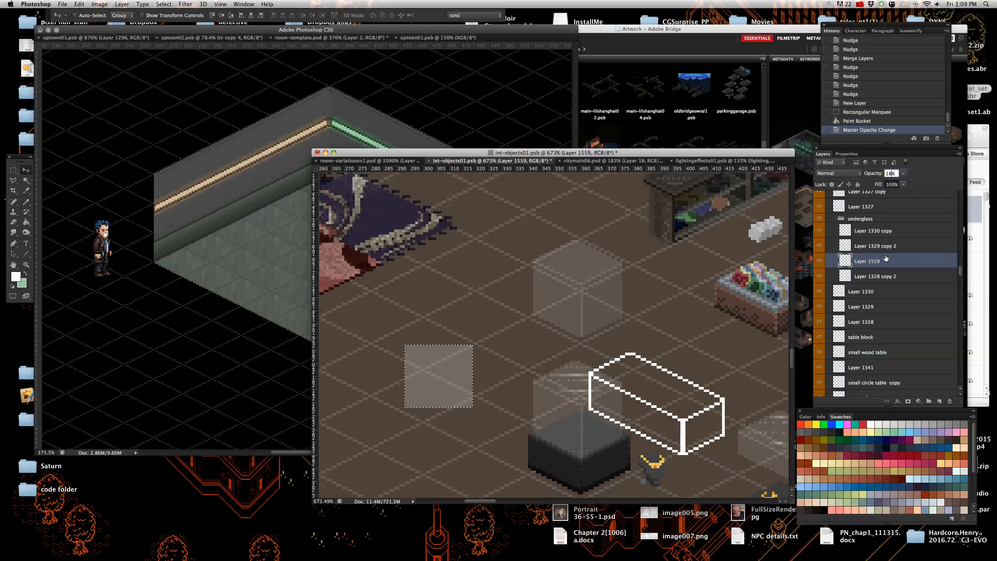
pyautogui.click(903, 281)
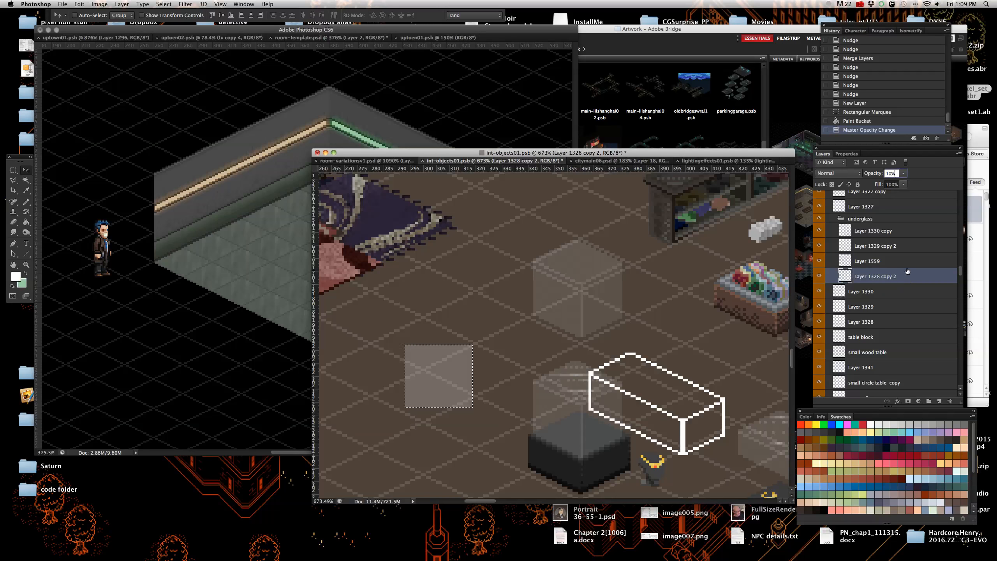
pyautogui.click(907, 265)
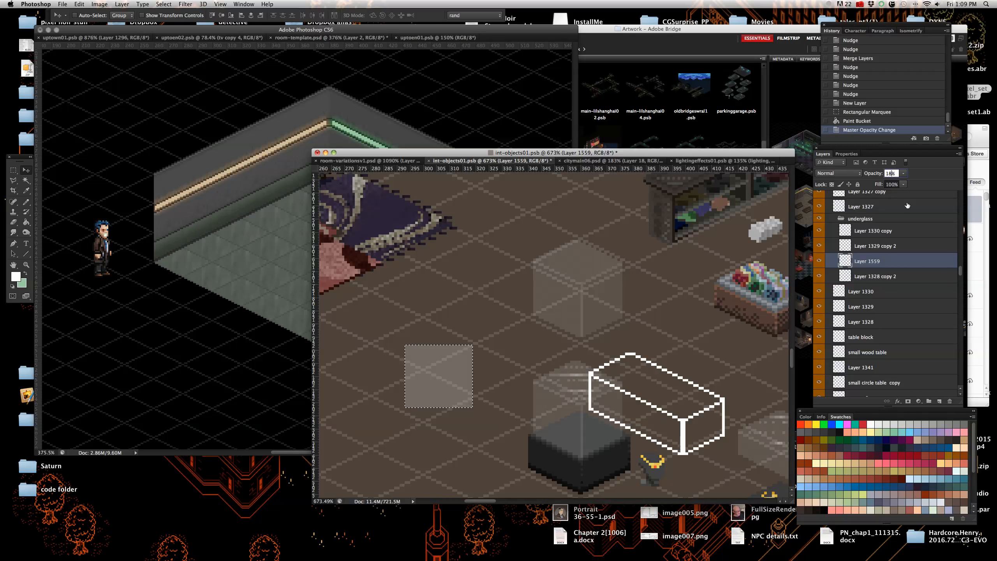
pyautogui.press('1')
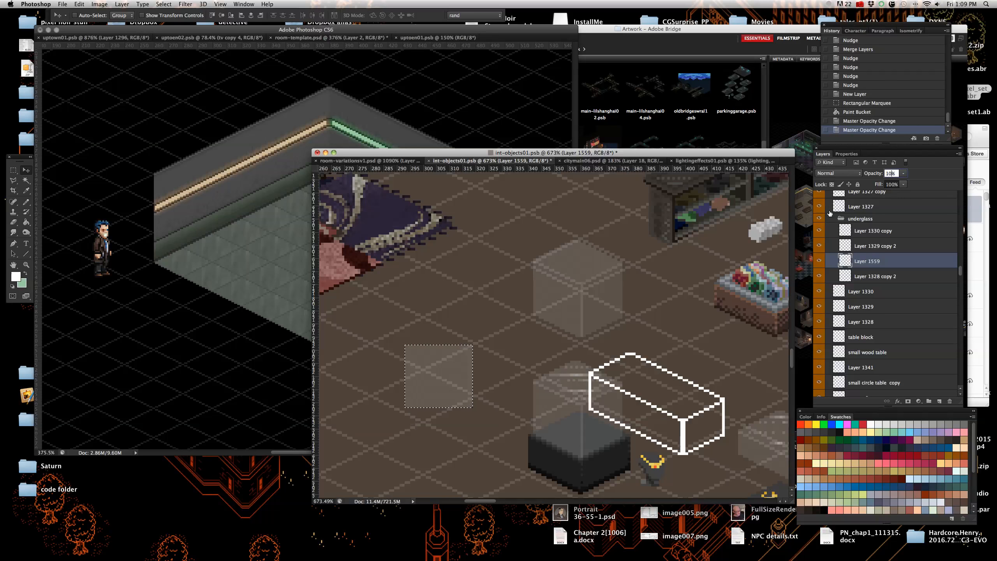
# - Deselect the square and skew it vertically by about 26 degrees into an isometric glass panel sloping down to the right
pyautogui.click(13, 171)
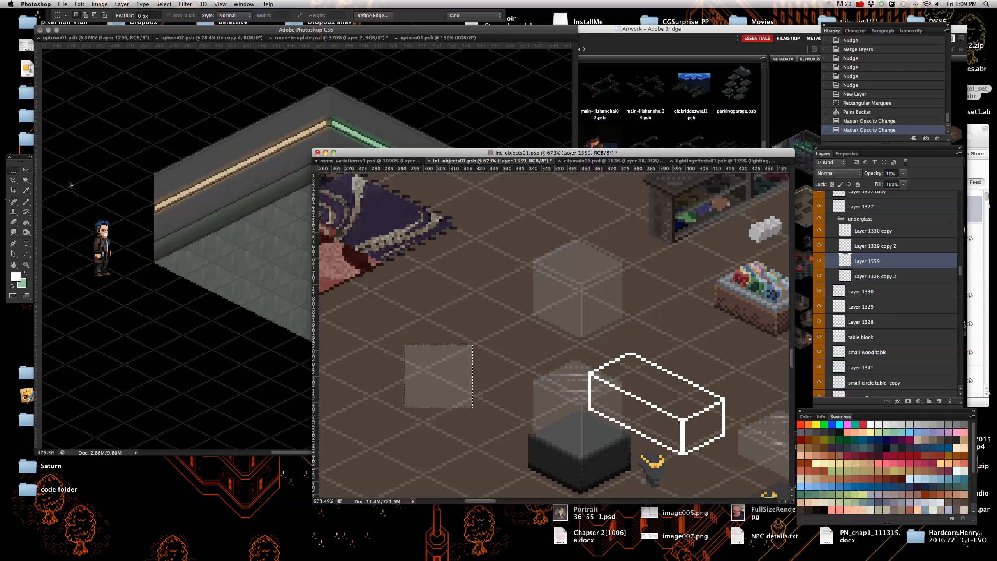
pyautogui.click(455, 271)
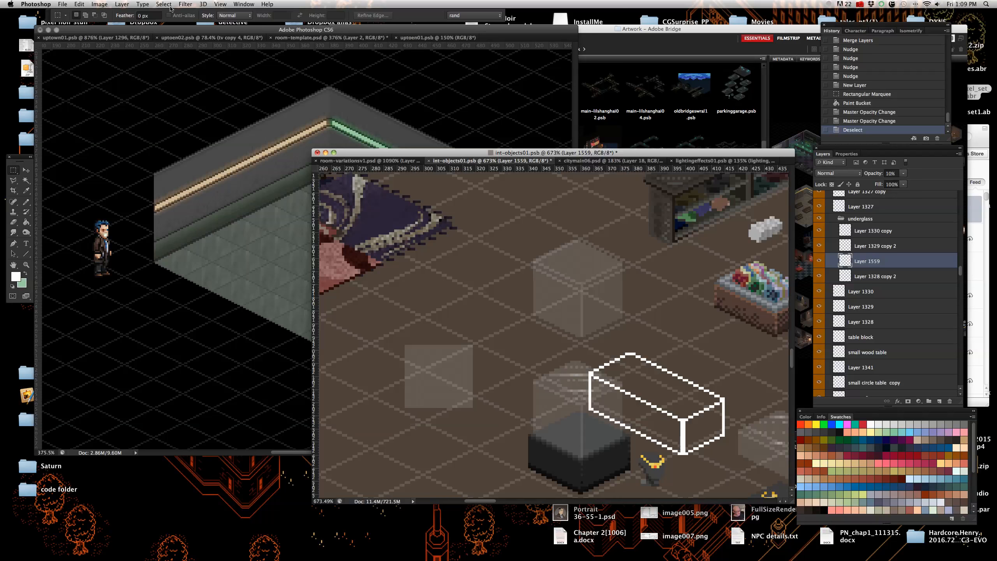
pyautogui.click(87, 4)
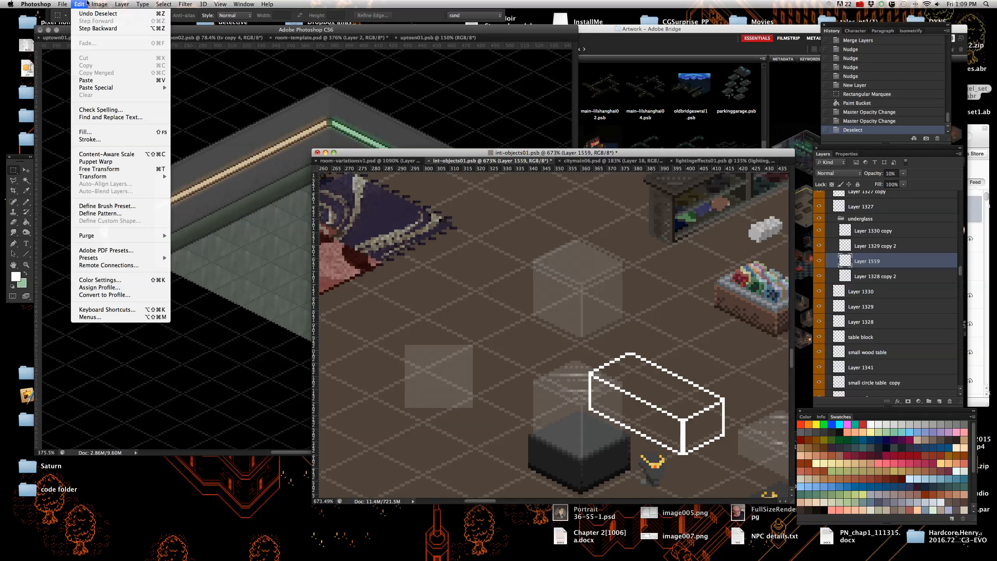
pyautogui.moveTo(137, 178)
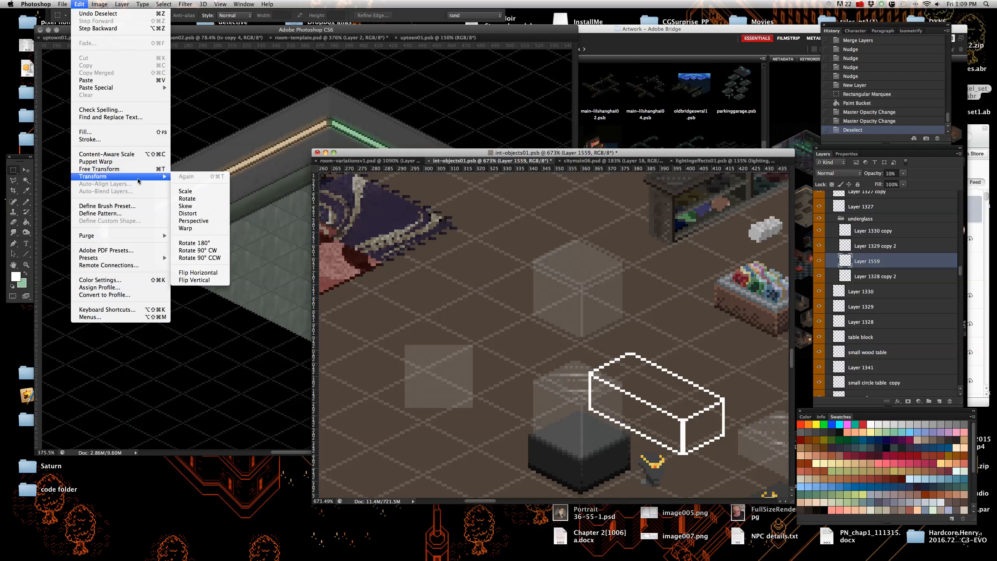
pyautogui.click(208, 205)
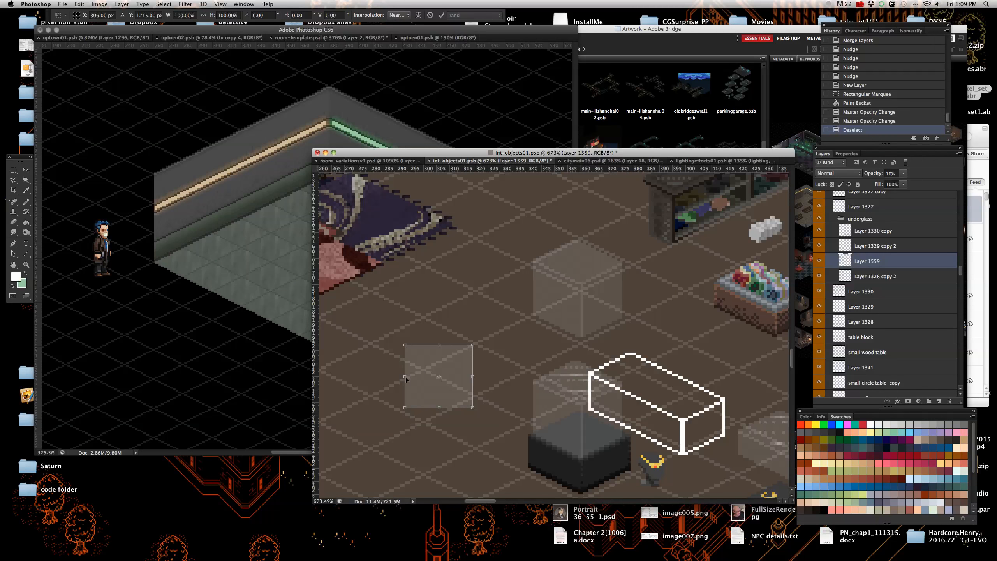
pyautogui.moveTo(405, 377); pyautogui.dragTo(405, 340)
pyautogui.moveTo(475, 348); pyautogui.dragTo(474, 376)
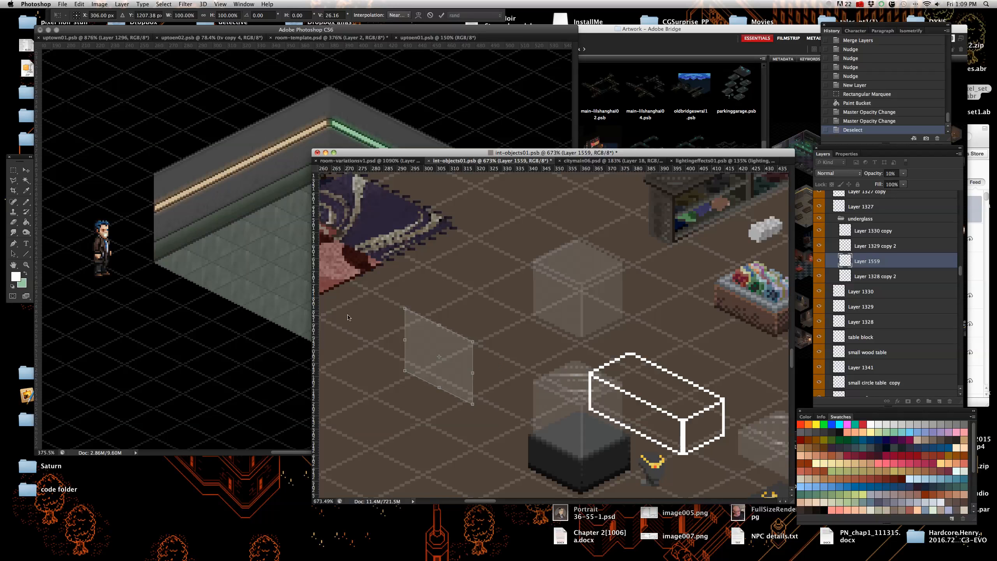
pyautogui.click(27, 167)
pyautogui.click(562, 180)
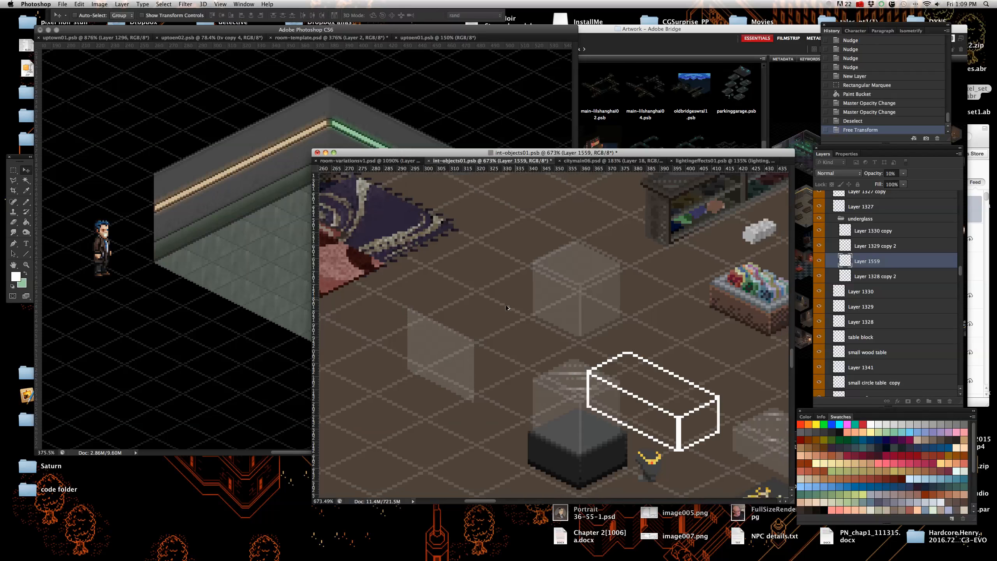
# - Duplicate the skewed glass panel's layer and flip the copy horizontally
pyautogui.scroll(-3, 553, 334)
pyautogui.scroll(5, 743, 281)
pyautogui.rightClick(907, 260)
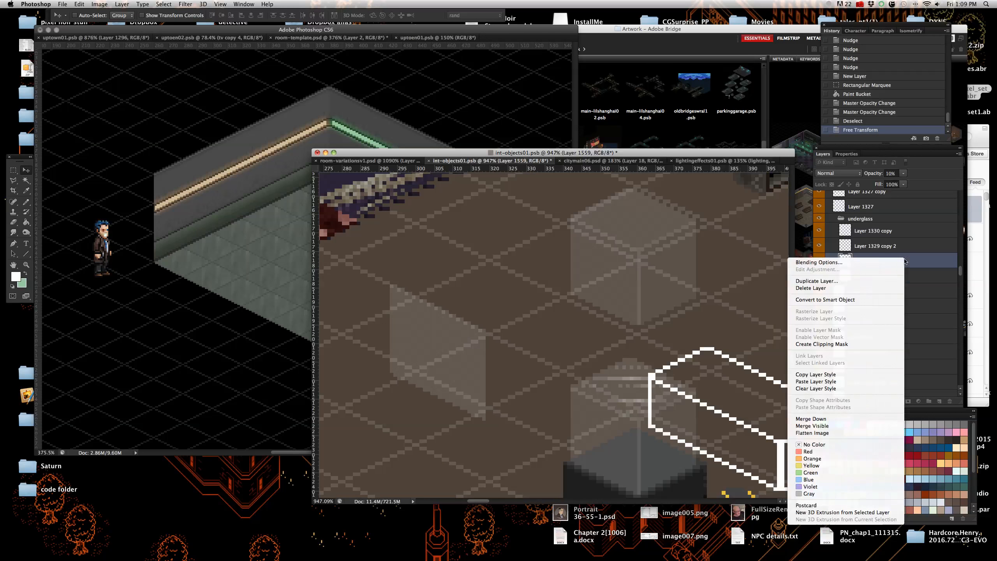
pyautogui.click(872, 282)
pyautogui.press('Return')
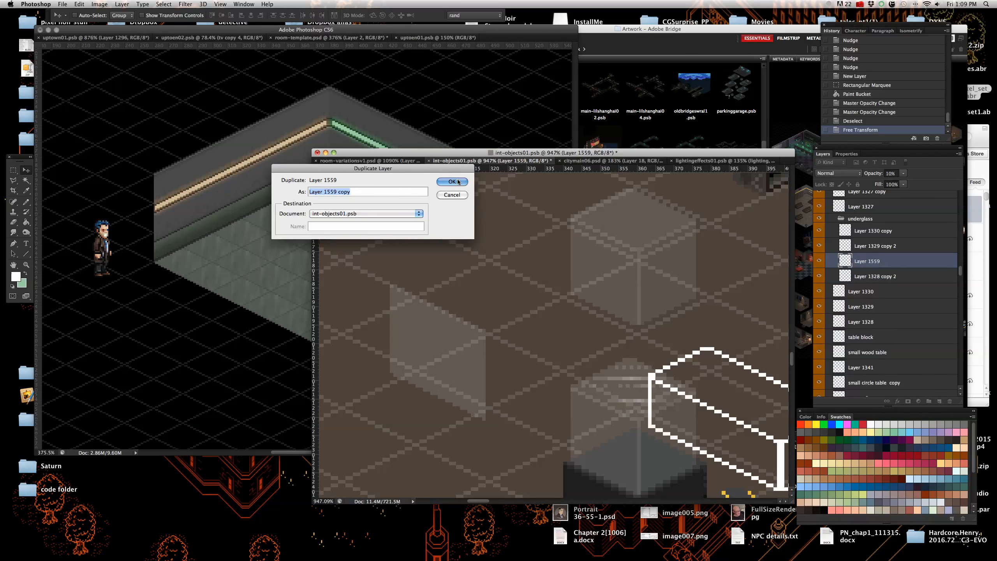
pyautogui.click(79, 4)
pyautogui.moveTo(122, 177)
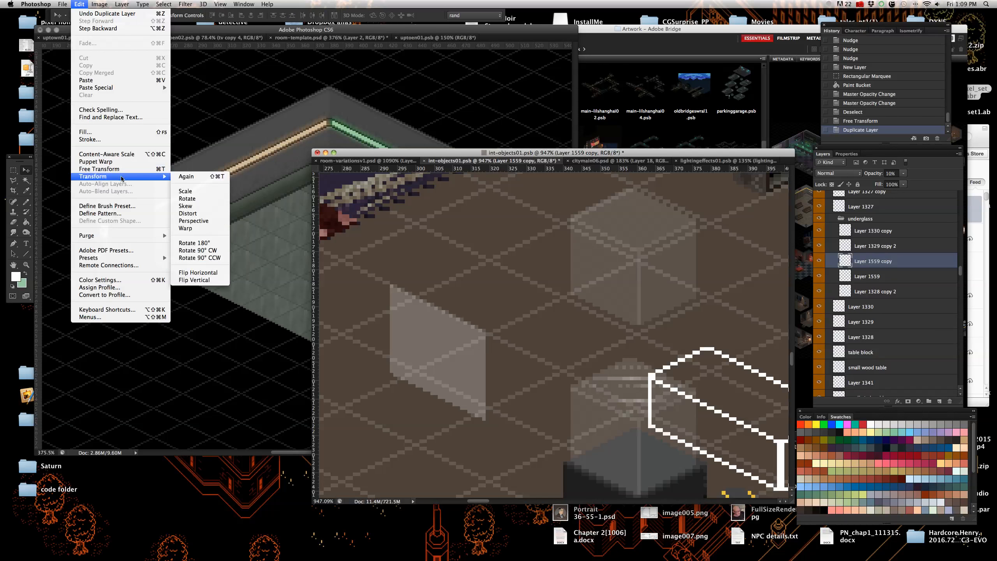
pyautogui.click(216, 273)
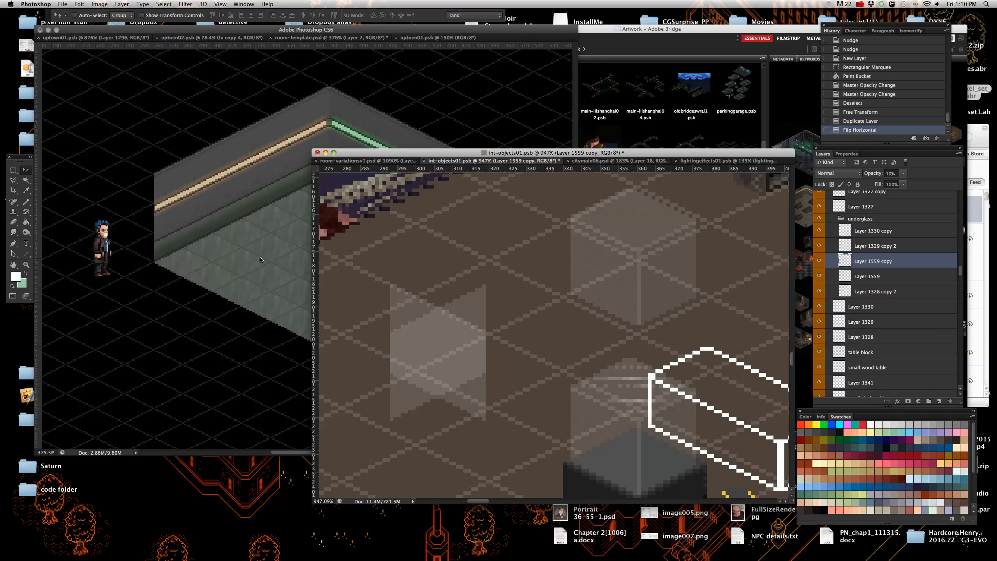
# - Nudge the mirrored glass panel to the right until its edge meets the first panel's right edge, forming a corner
pyautogui.scroll(-2, 454, 309)
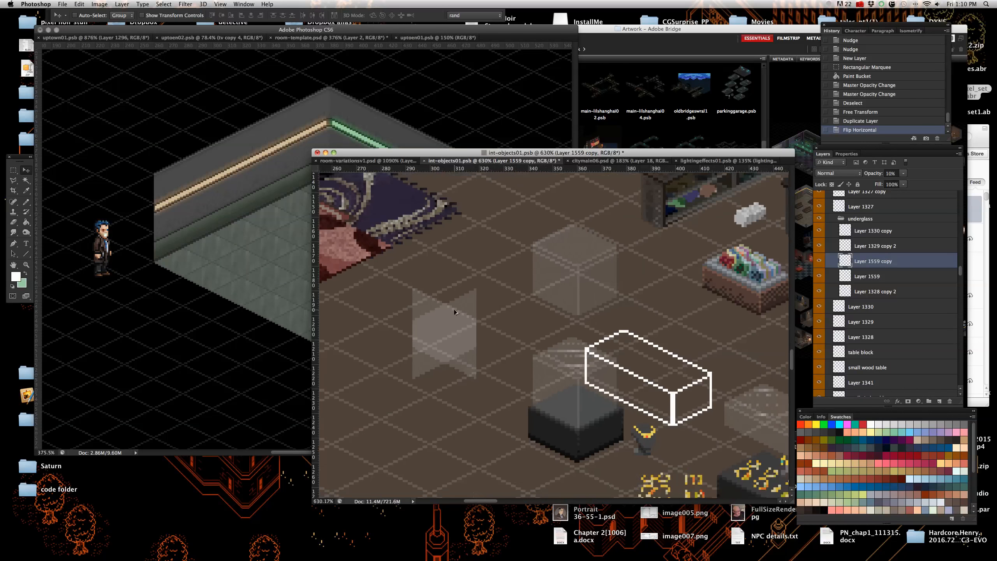
pyautogui.scroll(3, 454, 310)
pyautogui.press('Left')
pyautogui.press('Right')
pyautogui.press('Right')
pyautogui.press('Right')
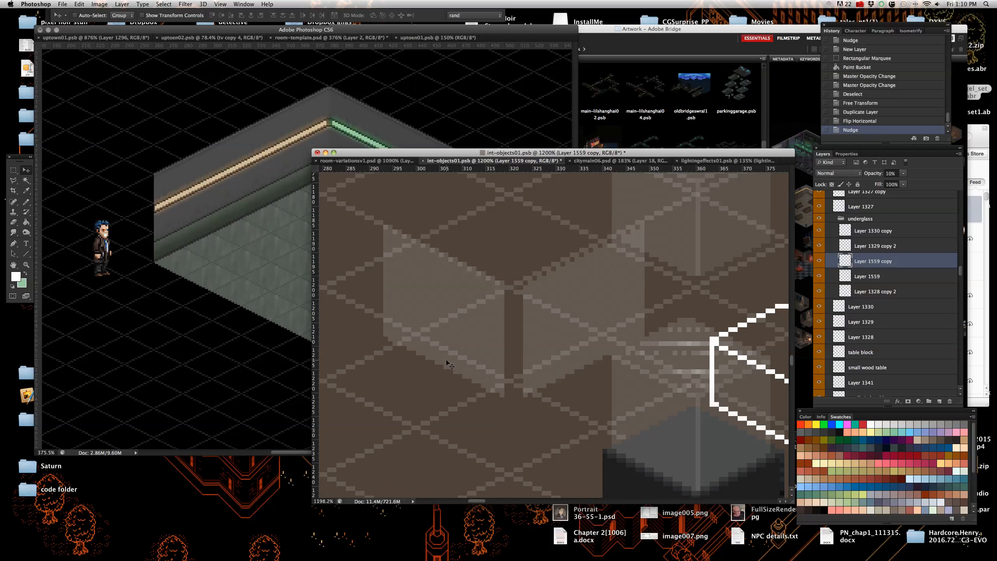
pyautogui.scroll(-1, 446, 359)
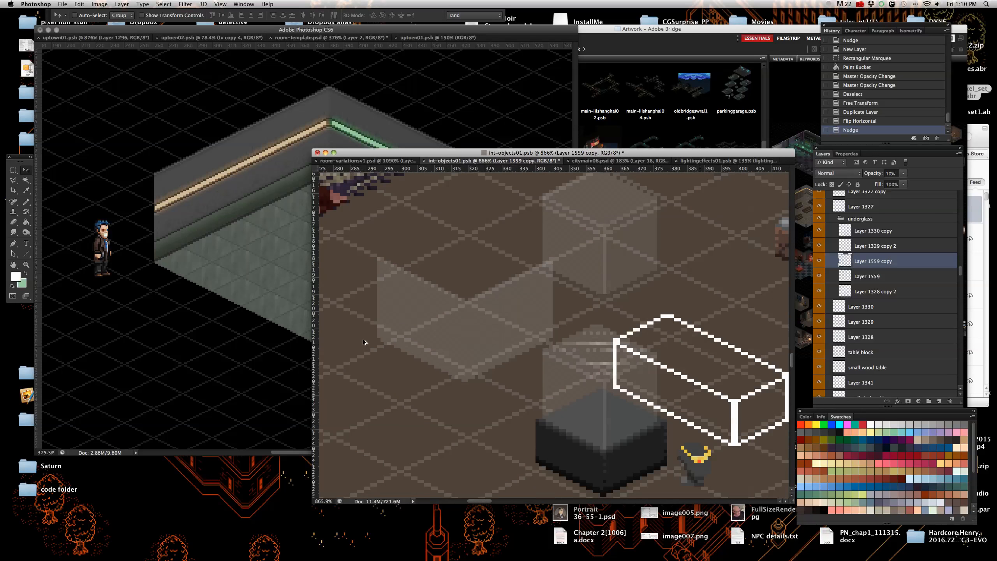
# - Nudge the mirrored glass face left to meet its matching side face at the vertical edge
pyautogui.press('Left')
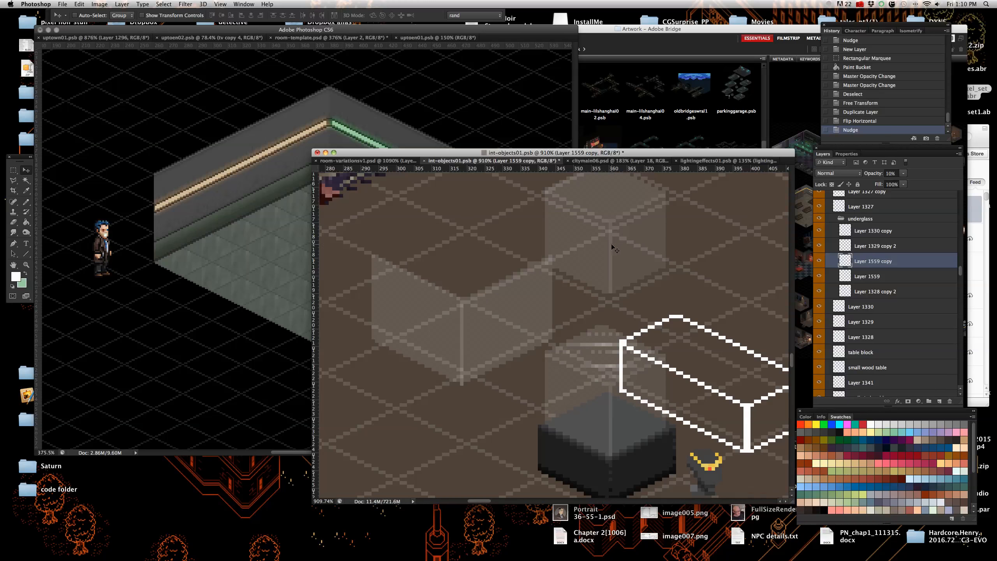
pyautogui.scroll(-2, 486, 287)
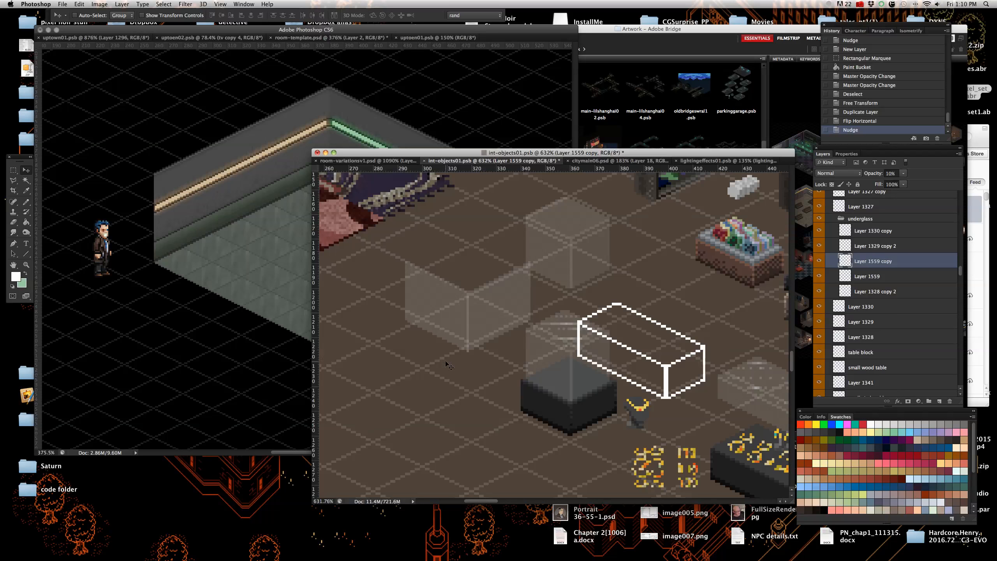
# - Add a new layer above the mirrored face and fill a rectangular selection below the glass faces with white
pyautogui.click(15, 189)
pyautogui.click(960, 157)
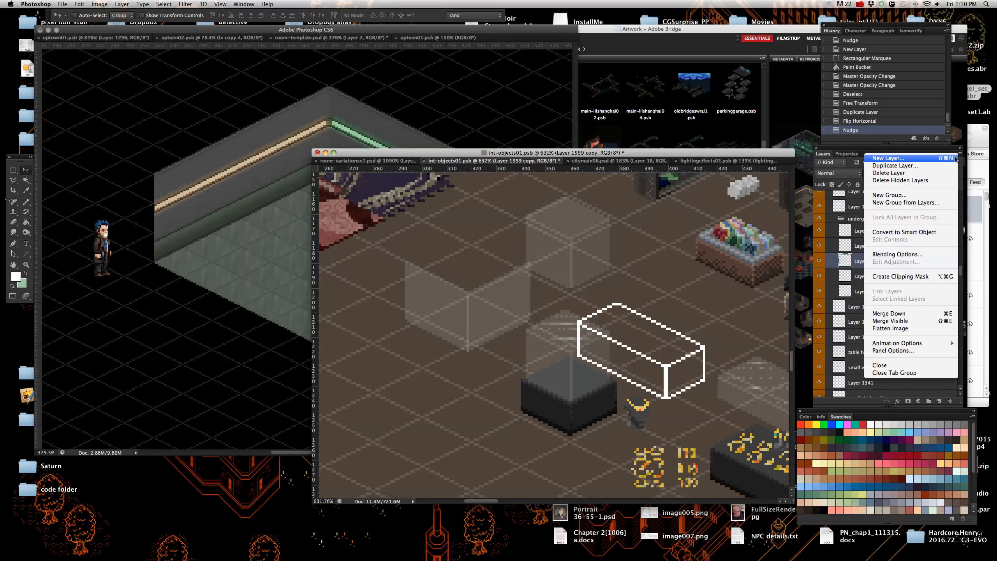
pyautogui.click(863, 158)
pyautogui.click(446, 186)
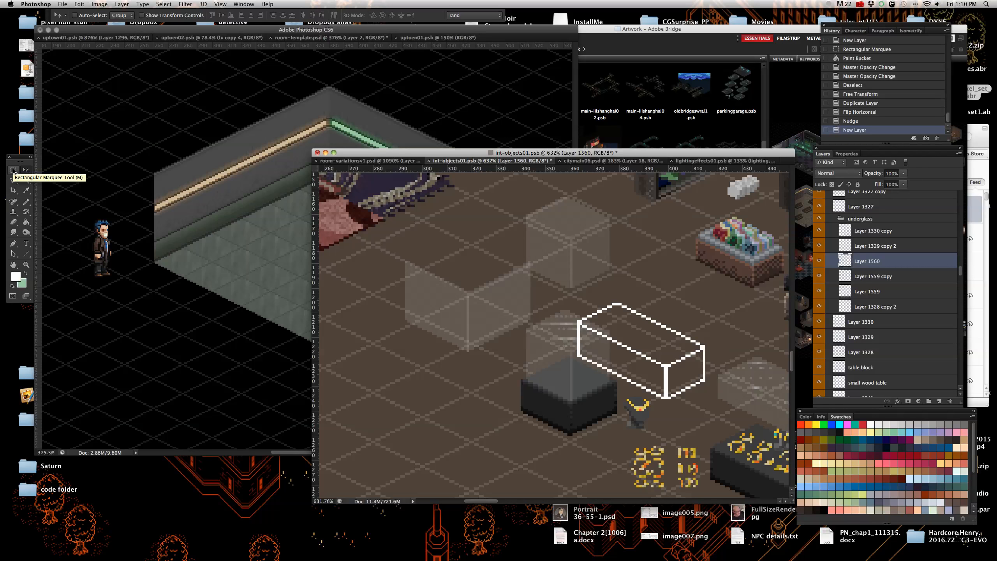
pyautogui.click(14, 172)
pyautogui.moveTo(380, 443); pyautogui.dragTo(456, 379)
pyautogui.click(27, 222)
pyautogui.click(435, 413)
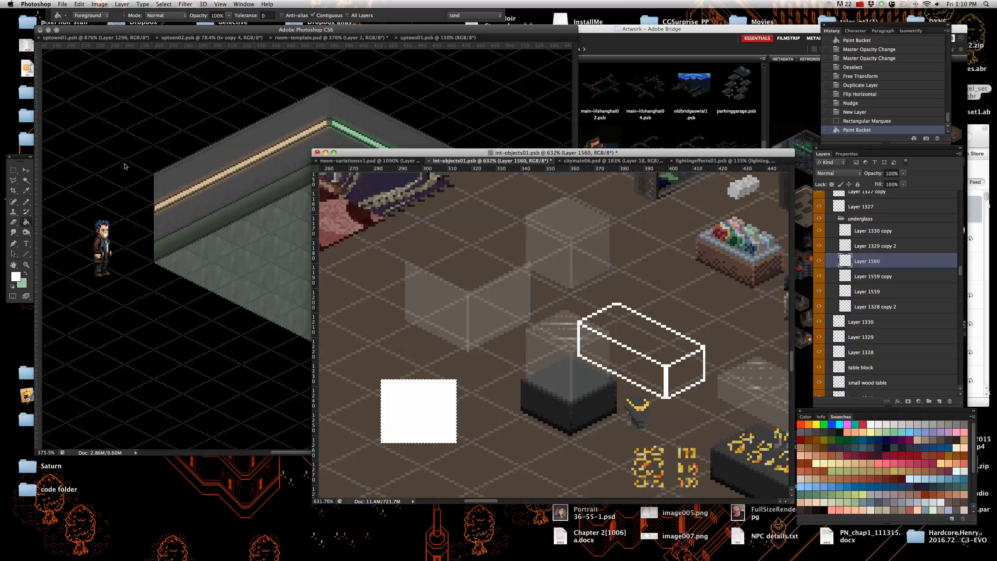
# - Skew the white rectangle vertically to about 26.58° and place it below the glass side faces
pyautogui.click(79, 3)
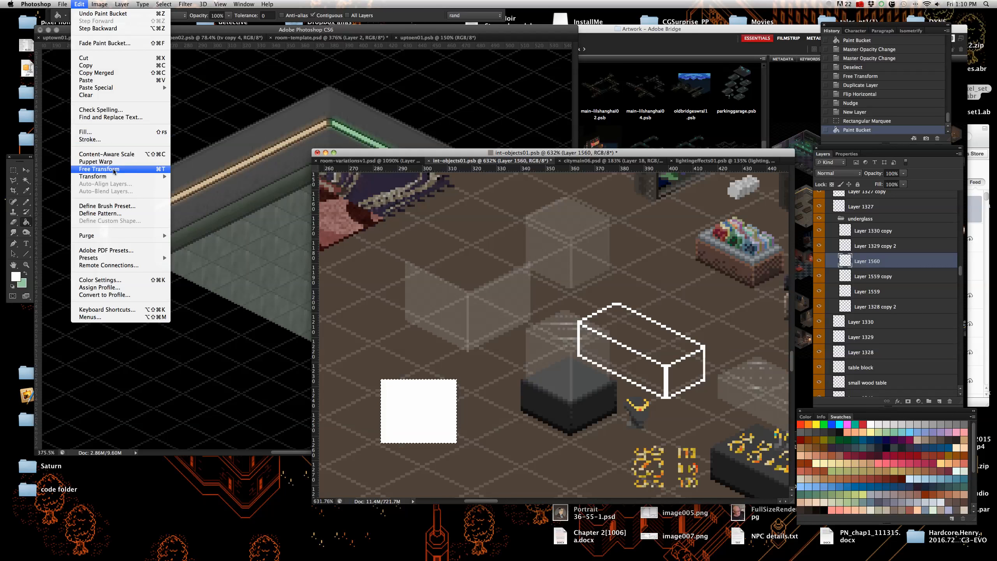
pyautogui.moveTo(118, 176)
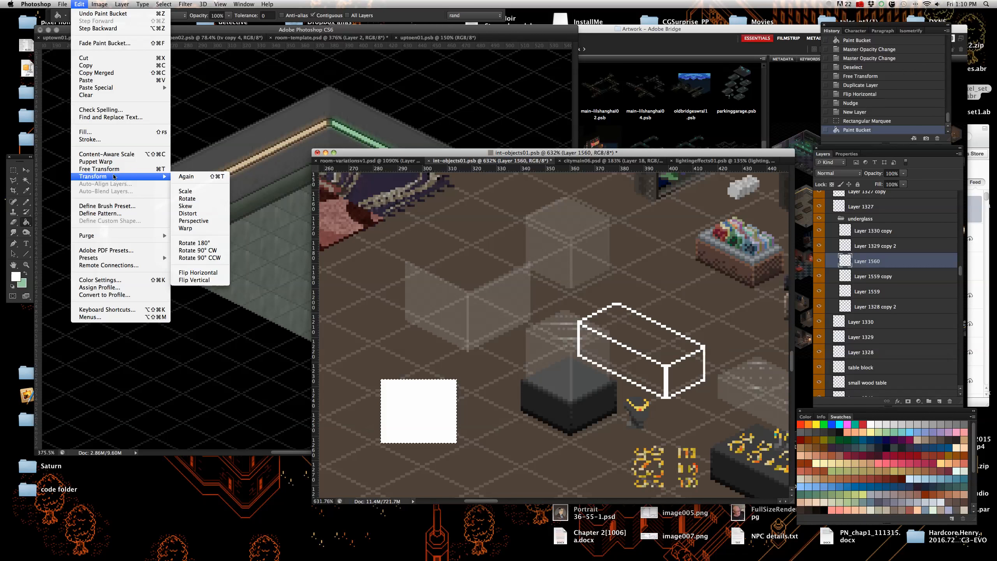
pyautogui.click(196, 206)
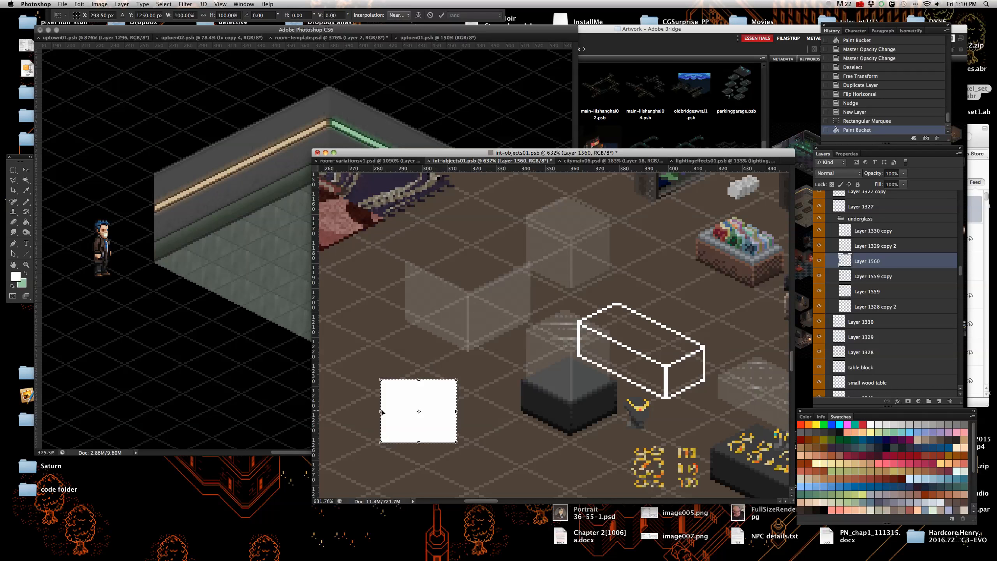
pyautogui.moveTo(382, 412); pyautogui.dragTo(388, 372)
pyautogui.moveTo(442, 423)
pyautogui.mouseDown()
pyautogui.moveTo(455, 410)
pyautogui.moveTo(447, 415)
pyautogui.mouseUp()
pyautogui.moveTo(405, 386); pyautogui.dragTo(405, 387)
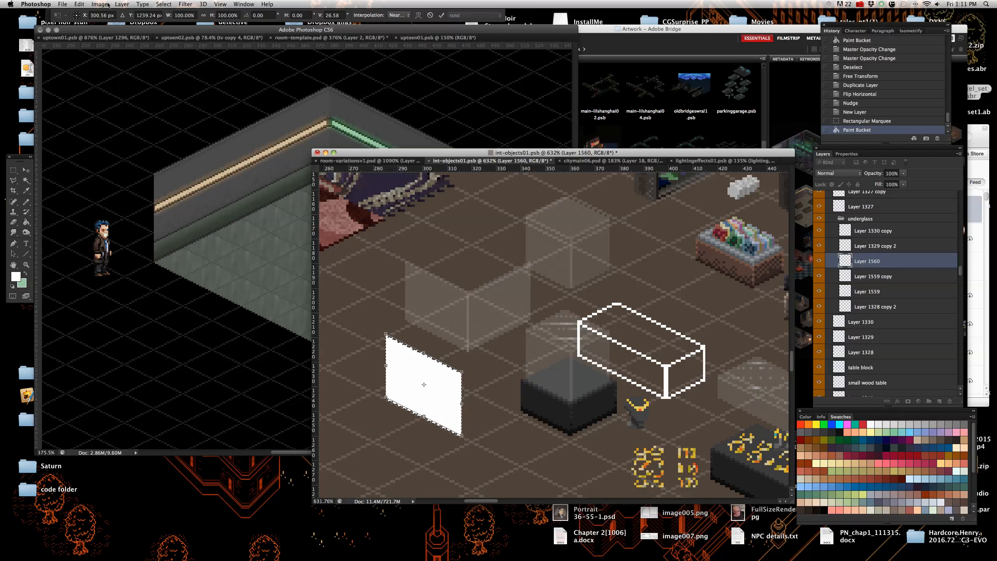
# - Distort the skewed shape into an isometric diamond over the side faces, with horizontal skew about -37.03° and width about 111.82%
pyautogui.click(81, 4)
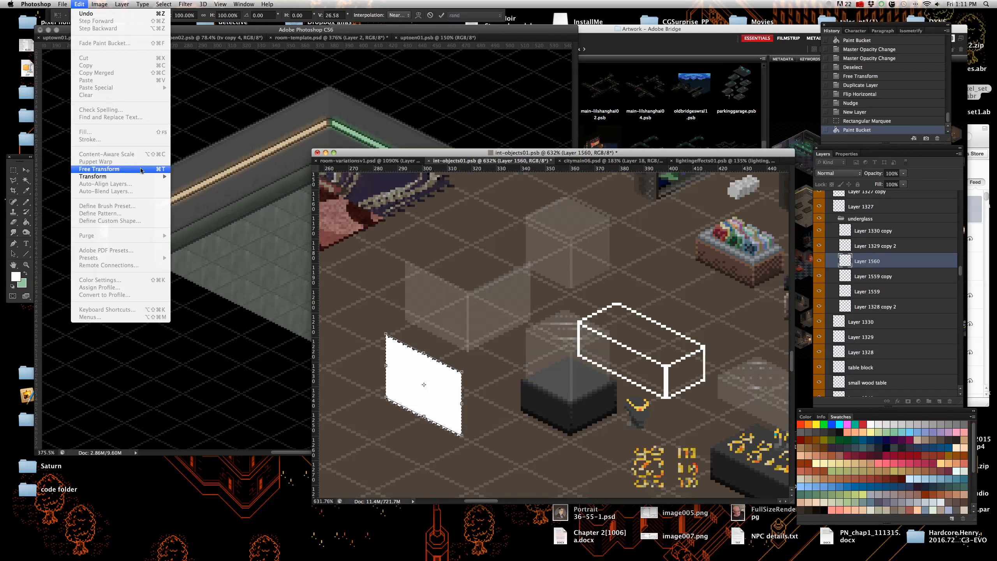
pyautogui.click(118, 169)
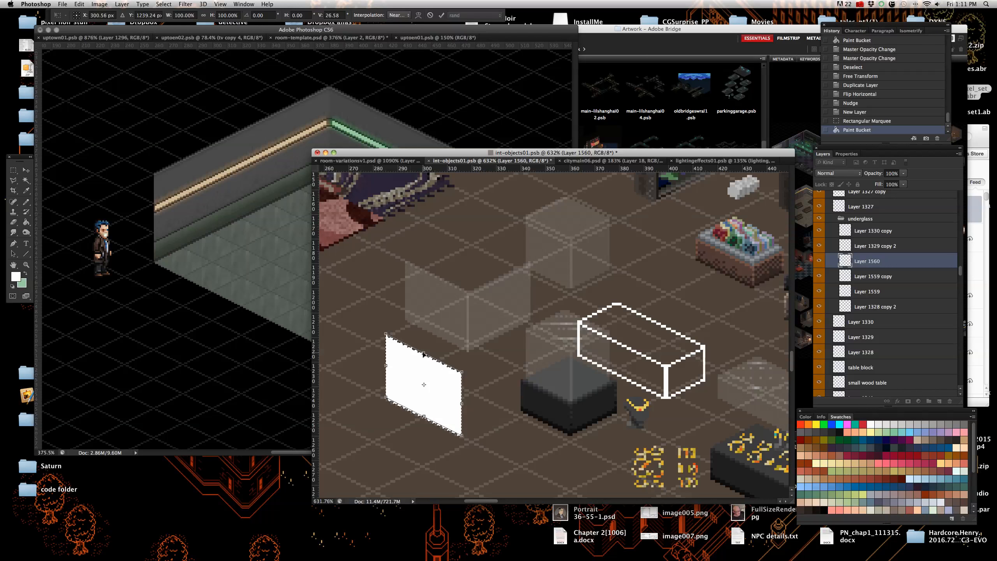
pyautogui.moveTo(461, 371)
pyautogui.mouseDown()
pyautogui.moveTo(445, 369)
pyautogui.moveTo(451, 361)
pyautogui.mouseUp()
pyautogui.click(98, 4)
pyautogui.moveTo(83, 3)
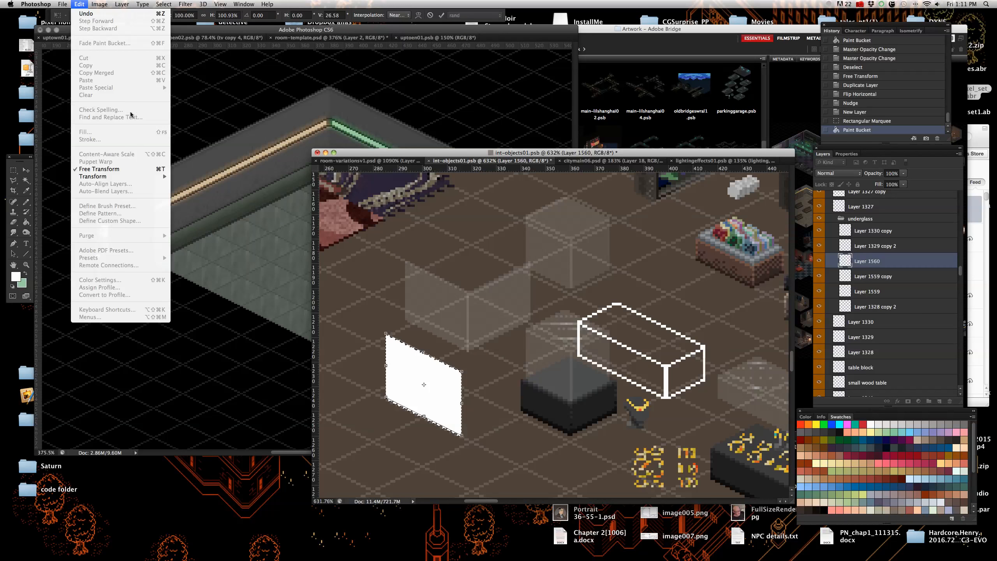
pyautogui.press('Escape')
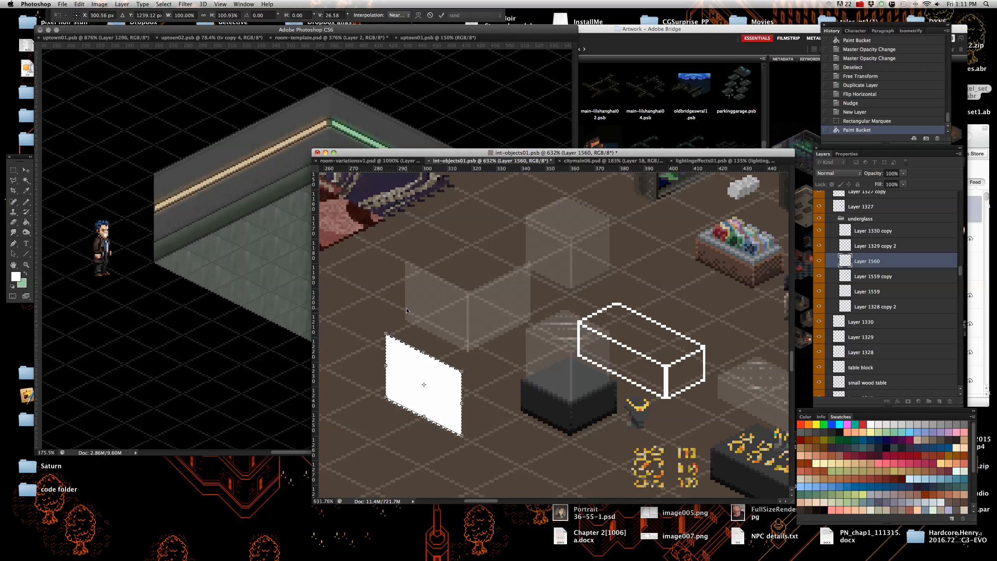
pyautogui.moveTo(428, 351); pyautogui.dragTo(489, 292)
pyautogui.scroll(3, 484, 268)
pyautogui.scroll(3, 484, 268)
pyautogui.scroll(-2, 494, 256)
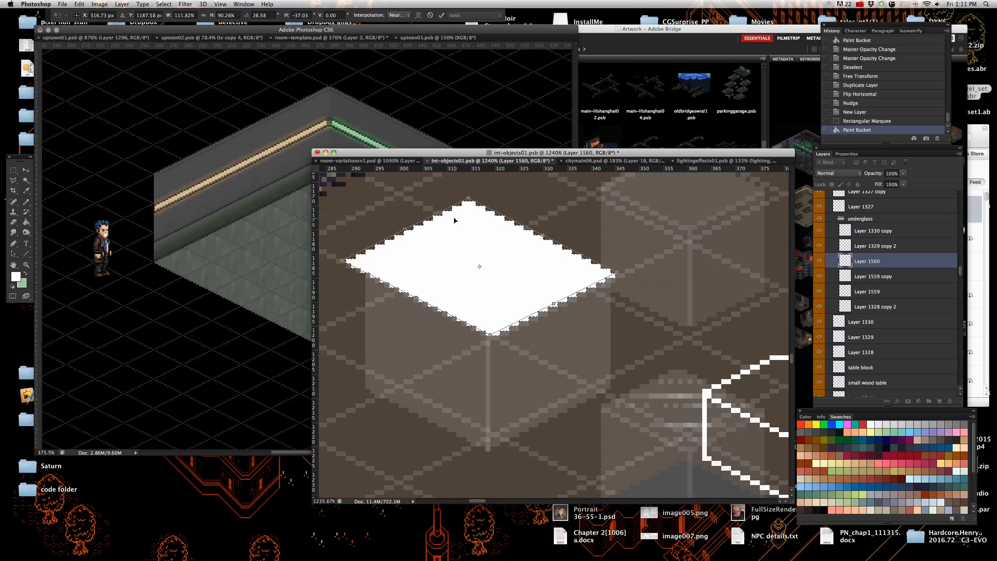
# - Scale the diamond to about 96.35% width and 86.36% height to fit the side faces, and apply the transformation
pyautogui.click(98, 4)
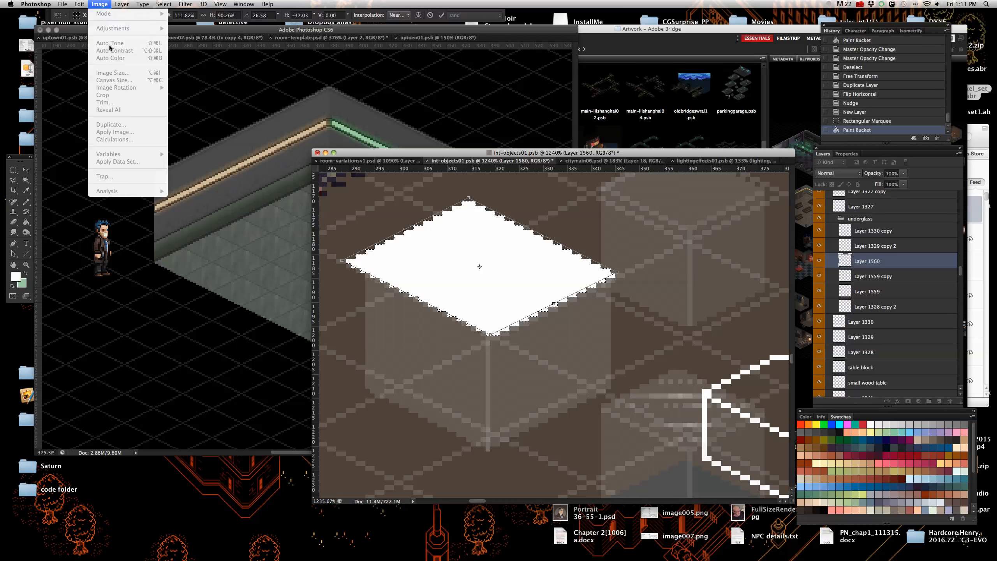
pyautogui.moveTo(77, 3)
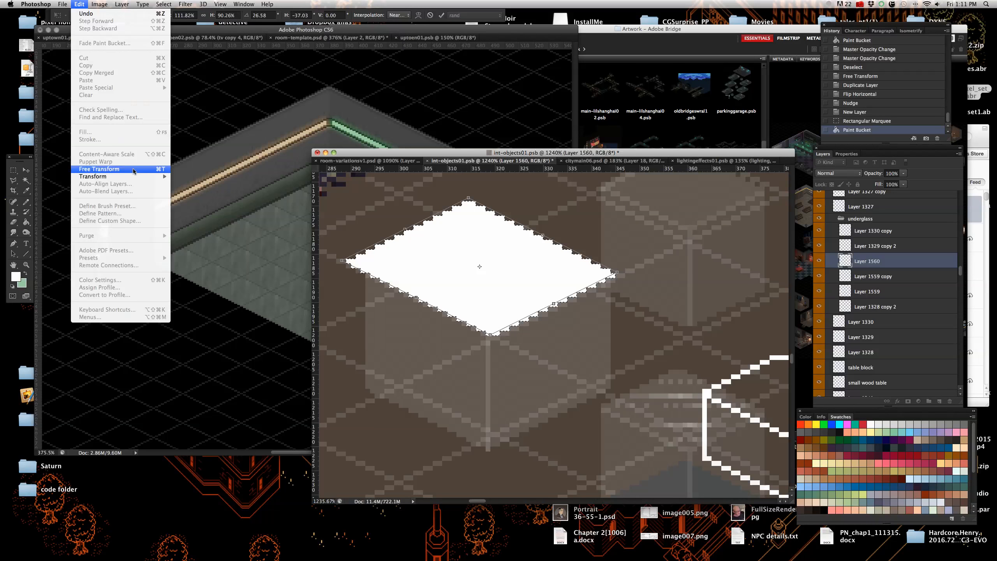
pyautogui.click(99, 169)
pyautogui.moveTo(405, 228); pyautogui.dragTo(425, 239)
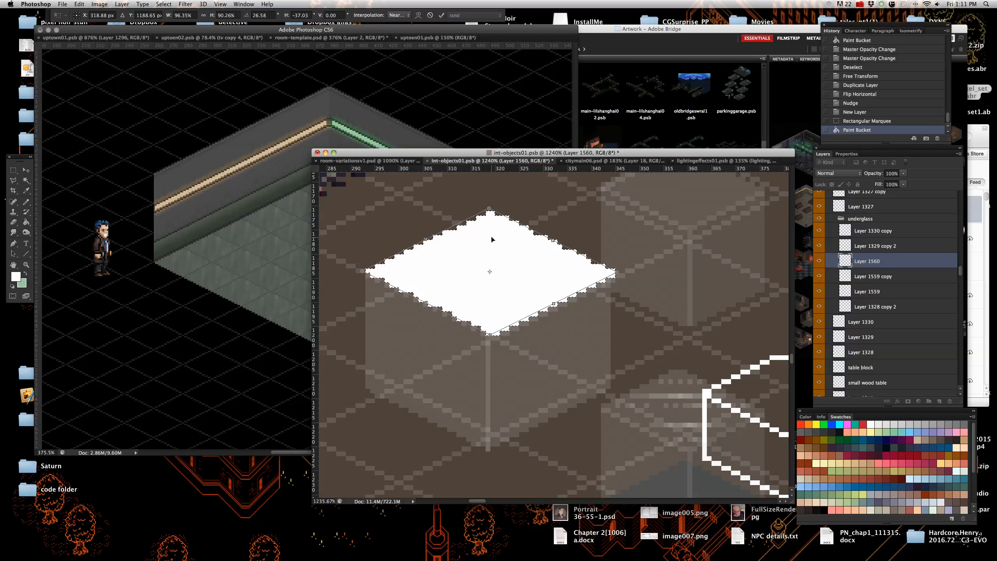
pyautogui.moveTo(552, 239); pyautogui.dragTo(548, 242)
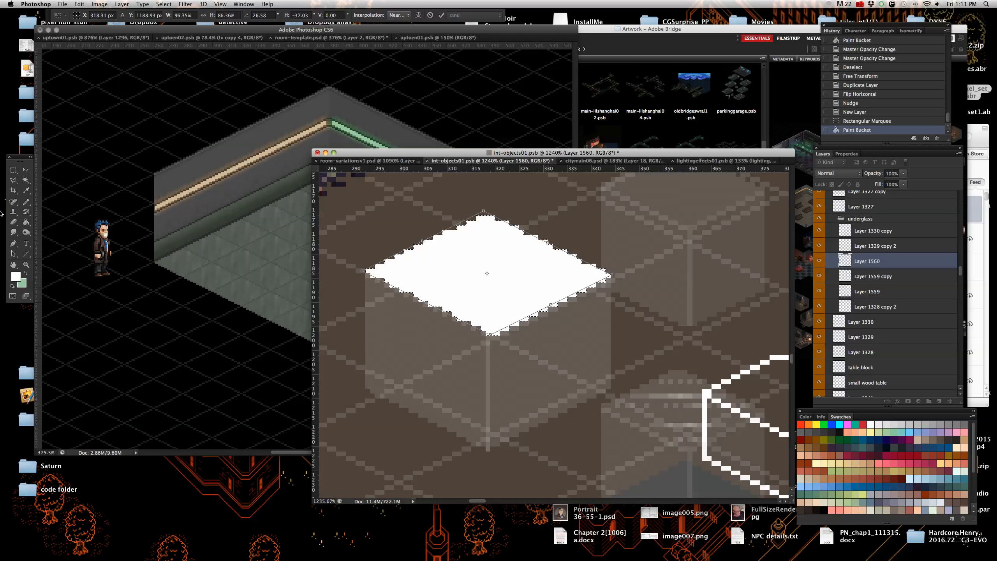
pyautogui.click(25, 171)
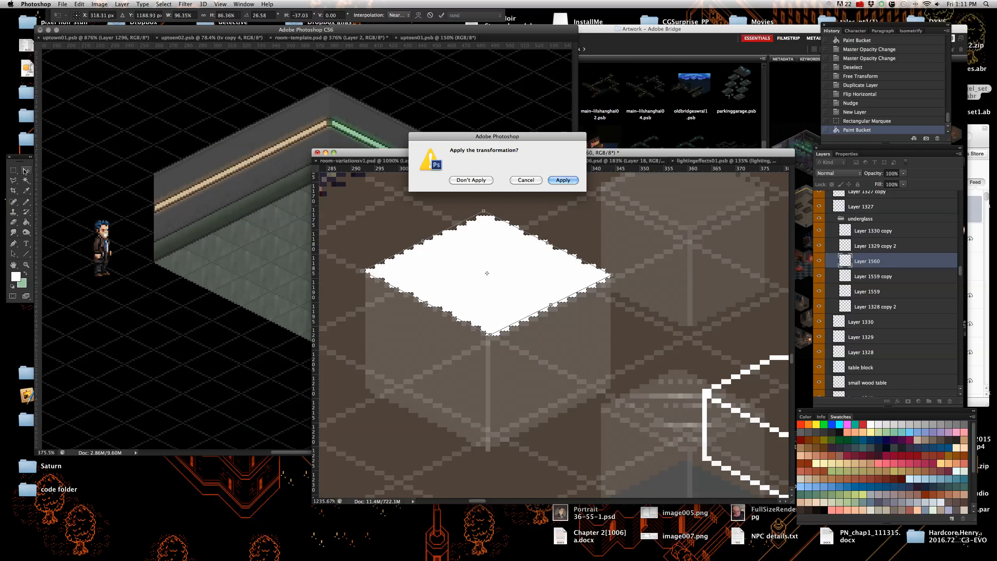
pyautogui.click(564, 180)
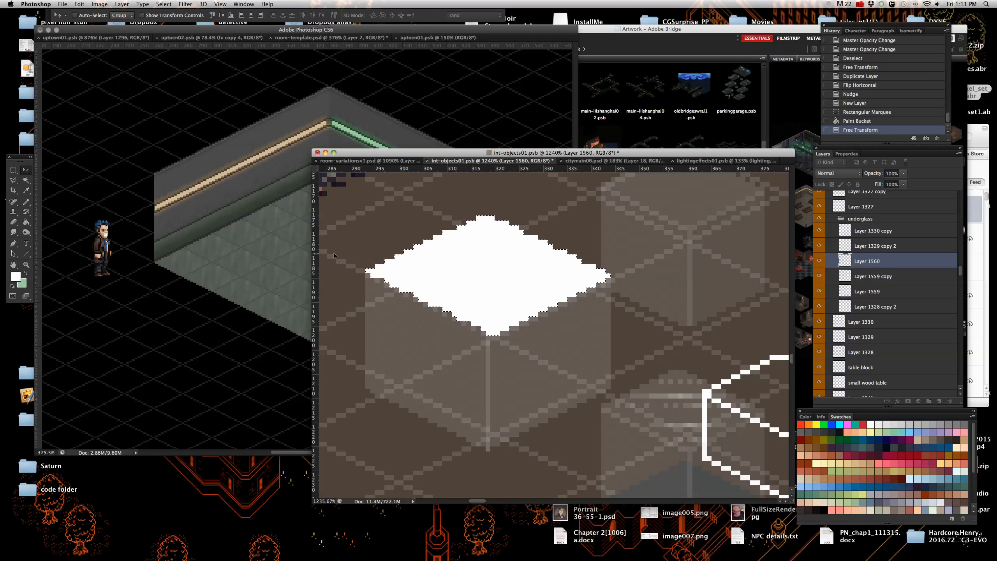
# - Try to pencil white pixels along the diamond's lower-left edge, compare the layer hidden and shown, and clear the selection
pyautogui.click(31, 202)
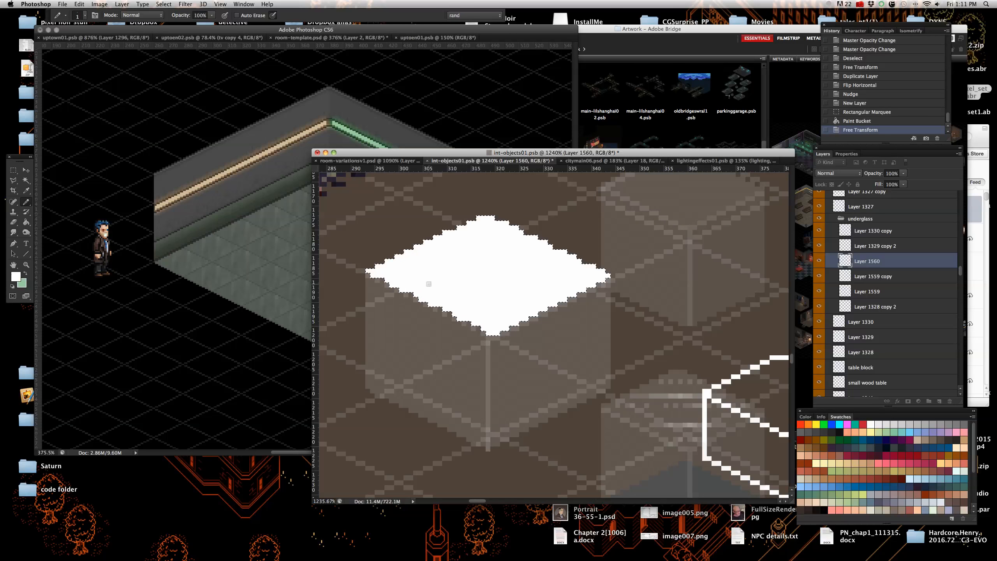
pyautogui.scroll(1, 428, 282)
pyautogui.click(432, 292)
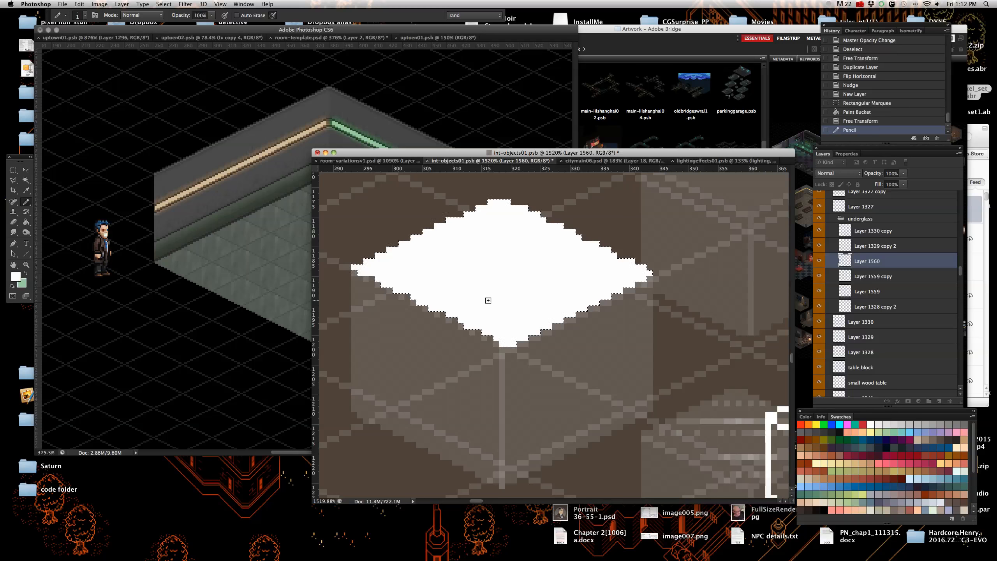
pyautogui.click(494, 336)
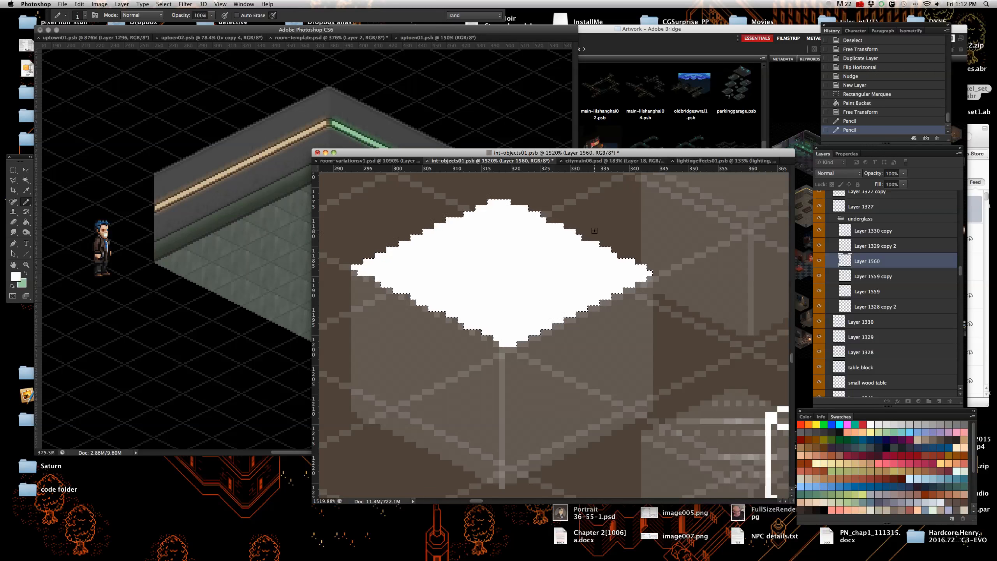
pyautogui.click(819, 261)
pyautogui.click(818, 261)
pyautogui.press('super+d')
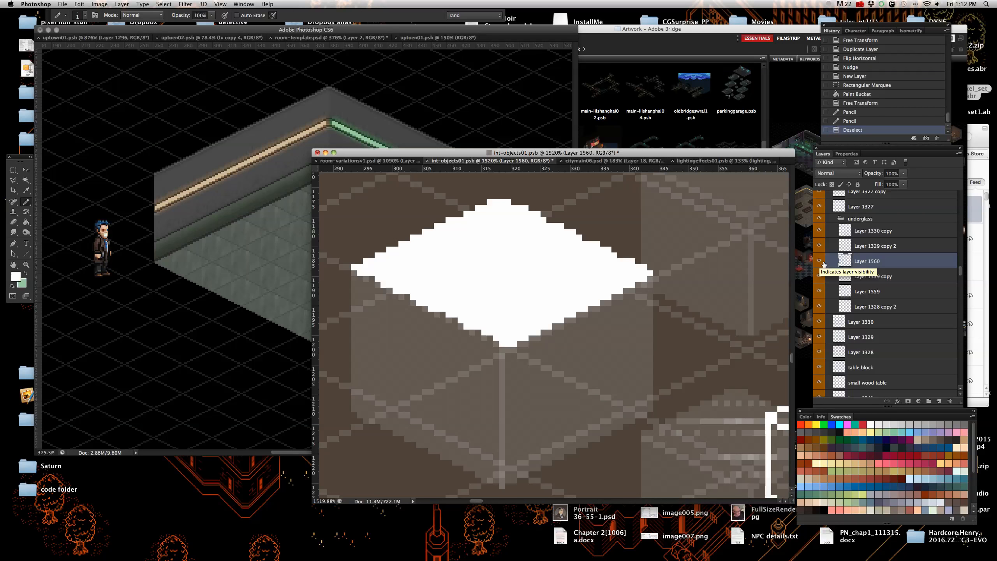
# - Pencil white pixels along the diamond's lower-left and upper-right edges, undoing the stray pixel beyond its right corner
pyautogui.click(371, 279)
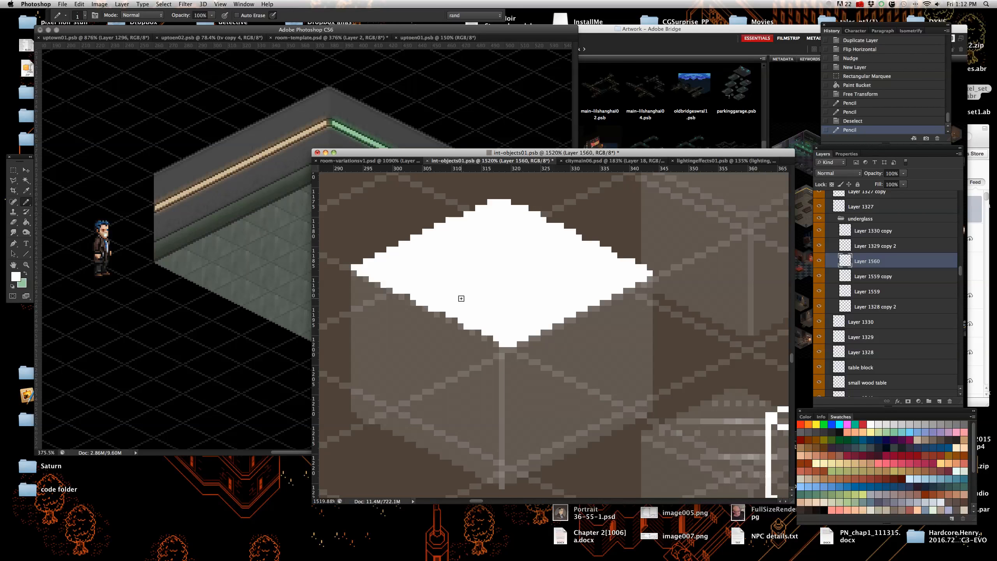
pyautogui.click(496, 338)
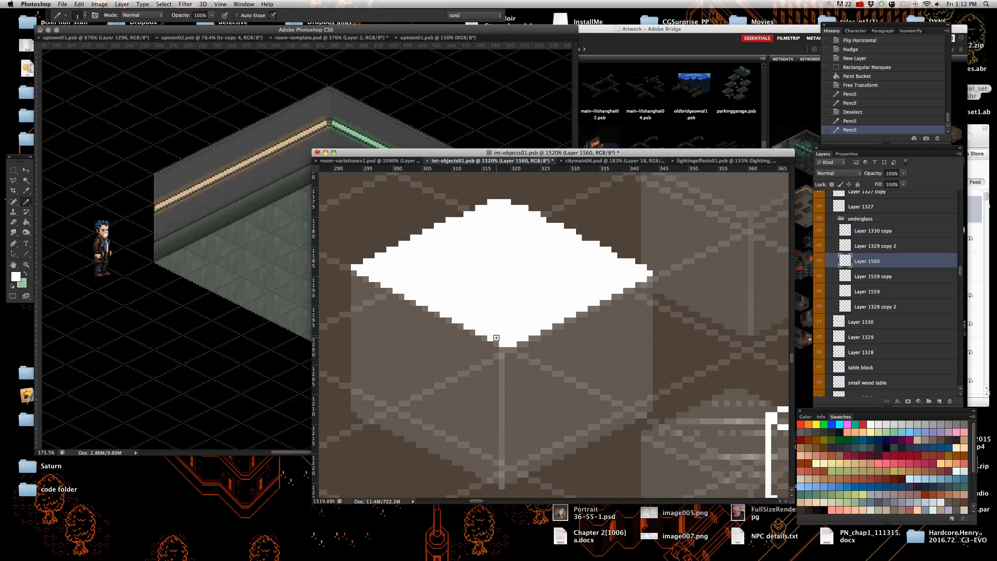
pyautogui.click(507, 202)
pyautogui.click(618, 256)
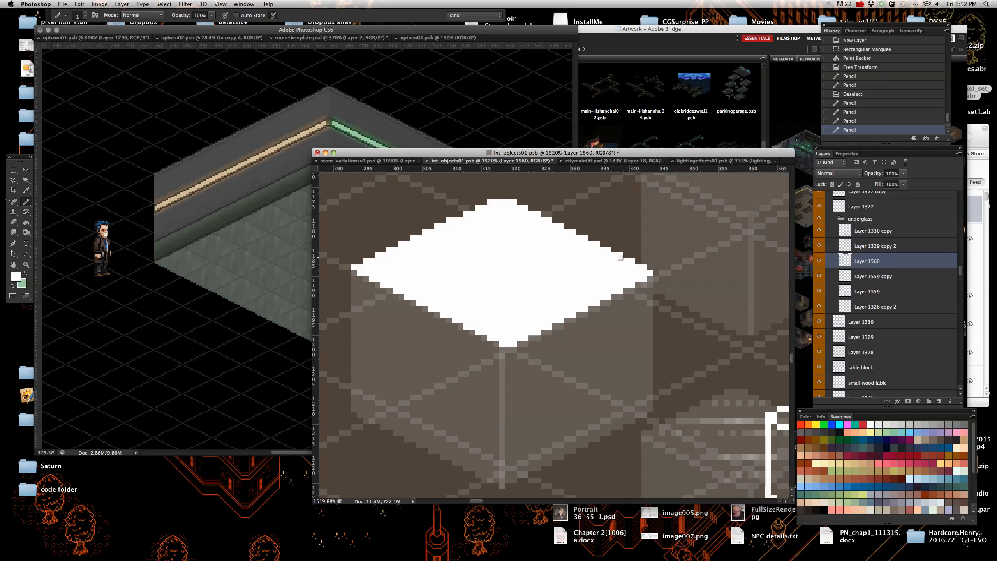
pyautogui.click(653, 272)
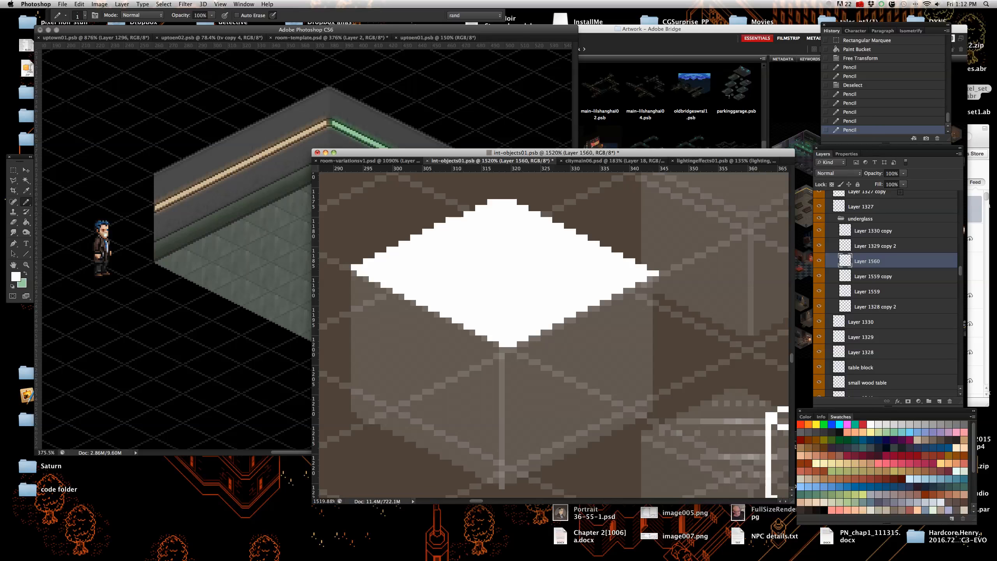
pyautogui.click(887, 121)
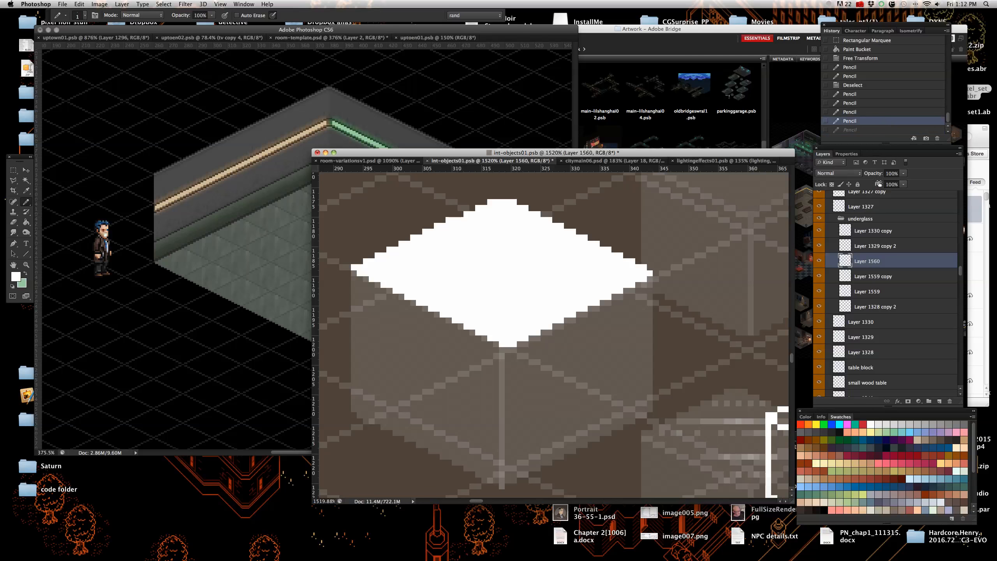
# - Set the diamond layer's opacity to 10%
pyautogui.click(904, 174)
pyautogui.click(893, 174)
pyautogui.write('10')
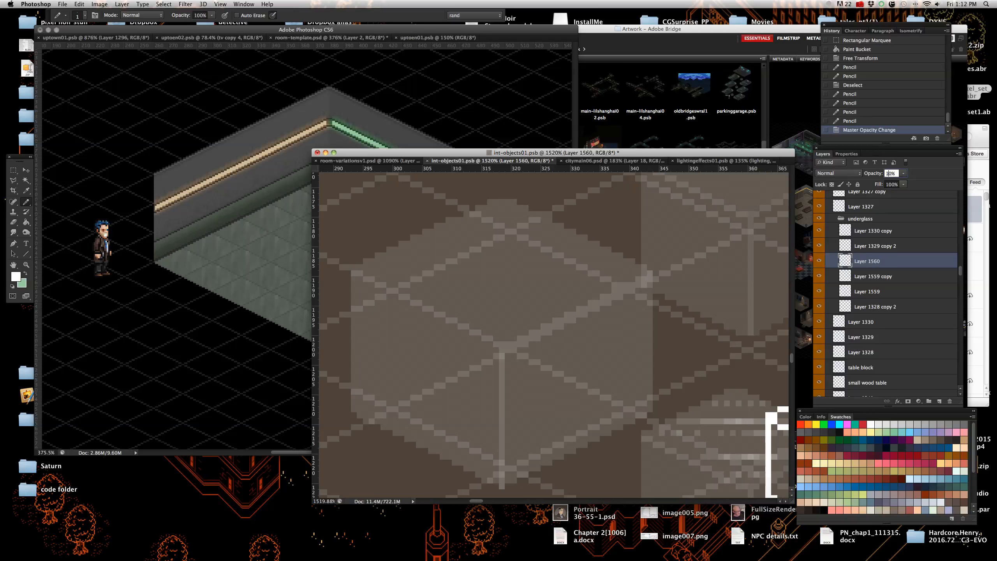
# - Touch up the upper-left edge and peak of the translucent top face with the Pencil
pyautogui.moveTo(462, 214); pyautogui.dragTo(495, 212)
pyautogui.click(472, 209)
pyautogui.click(484, 202)
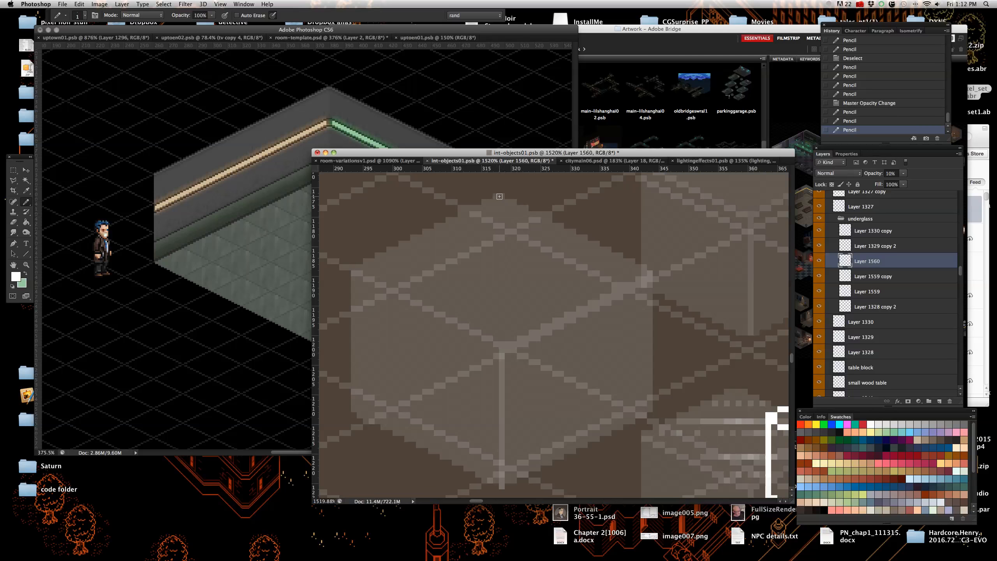
pyautogui.scroll(-5, 476, 243)
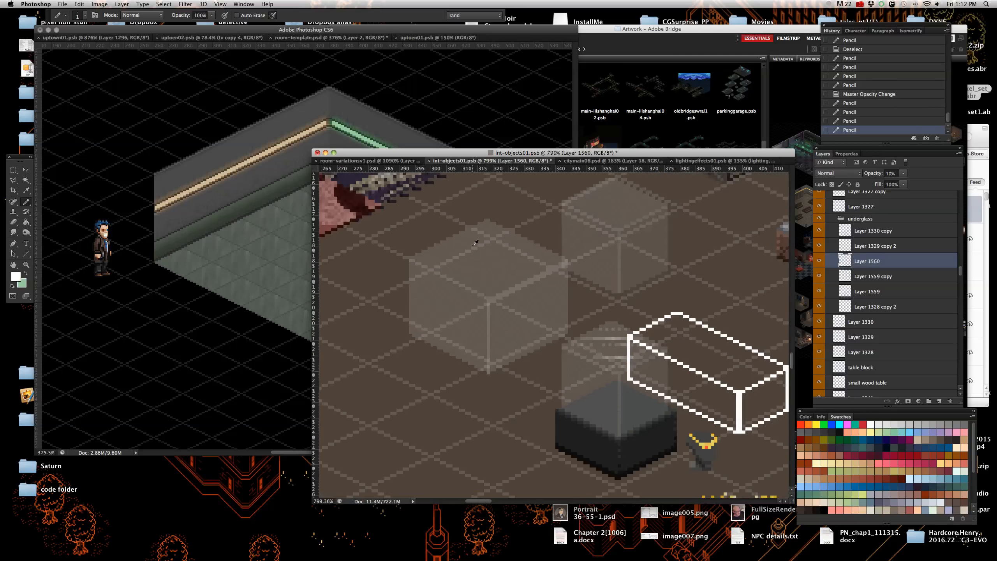
pyautogui.scroll(4, 491, 291)
# - Nudge the translucent top face upward to line it up with the side faces
pyautogui.click(26, 170)
pyautogui.scroll(-1, 427, 329)
pyautogui.scroll(-1, 427, 329)
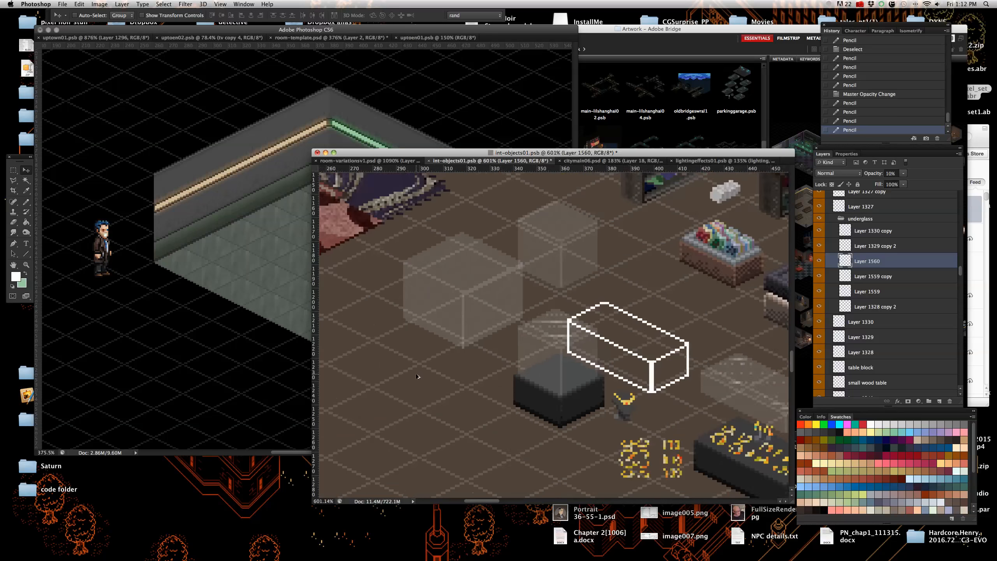
pyautogui.press('Up')
pyautogui.press('Up')
pyautogui.press('Up')
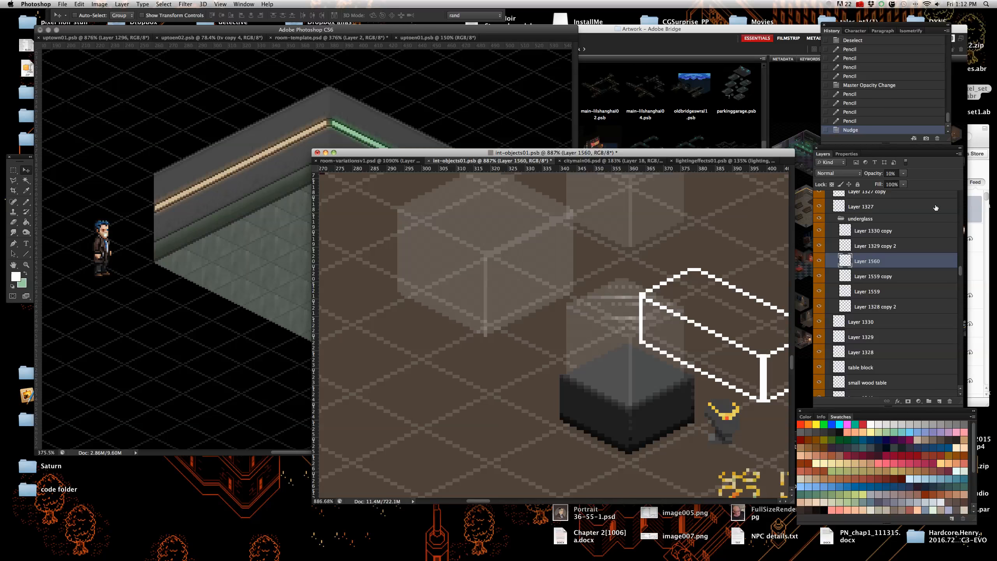
pyautogui.scroll(3, 620, 294)
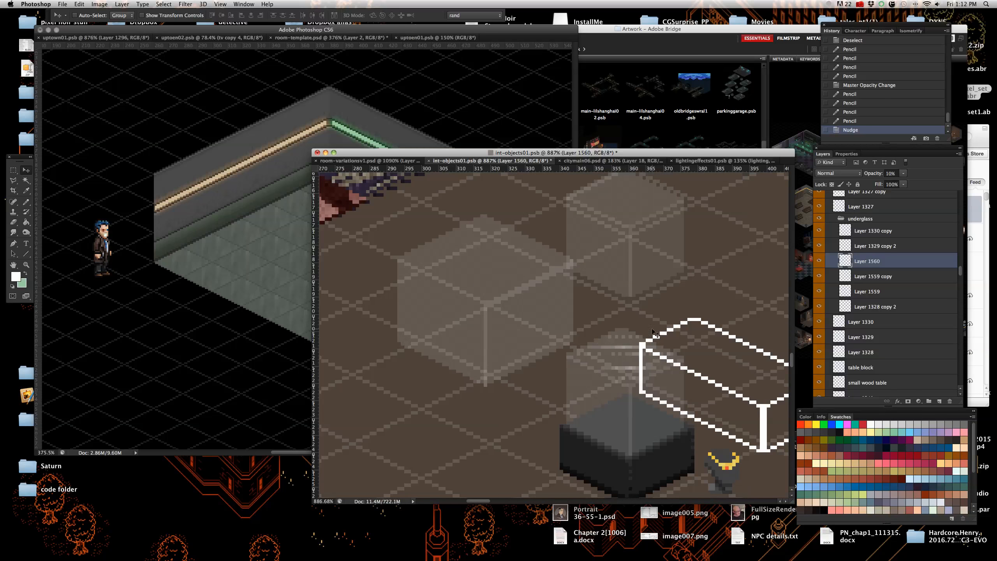
# - Add a new layer for glass reflections directly above the large case's translucent top face layer
pyautogui.scroll(-5, 757, 435)
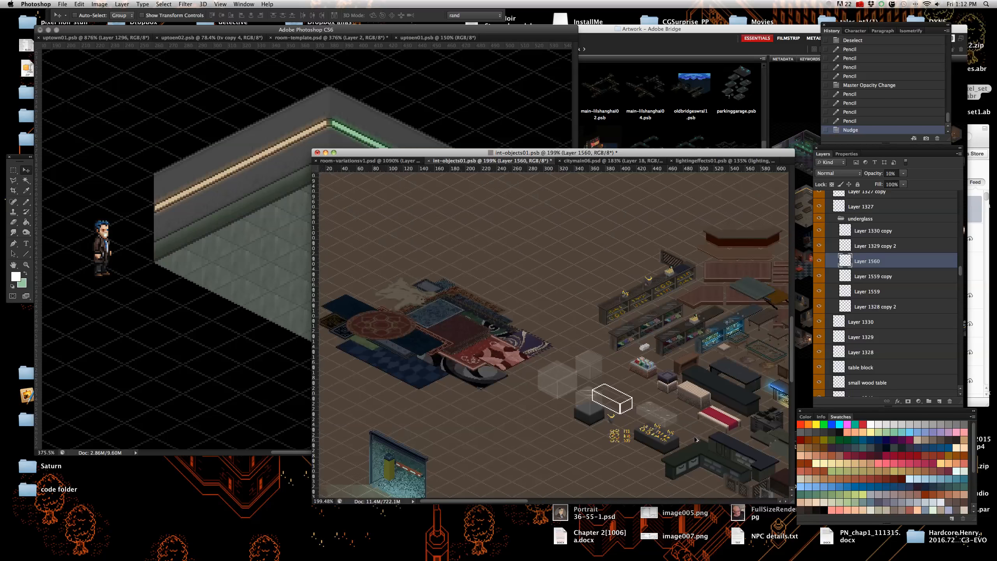
pyautogui.scroll(5, 577, 373)
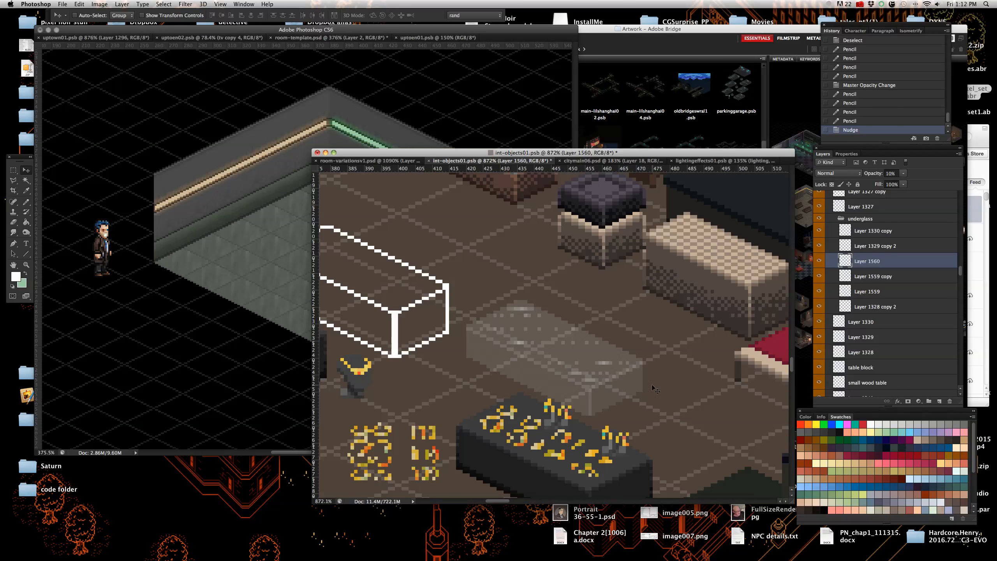
pyautogui.scroll(-5, 651, 384)
pyautogui.scroll(6, 437, 296)
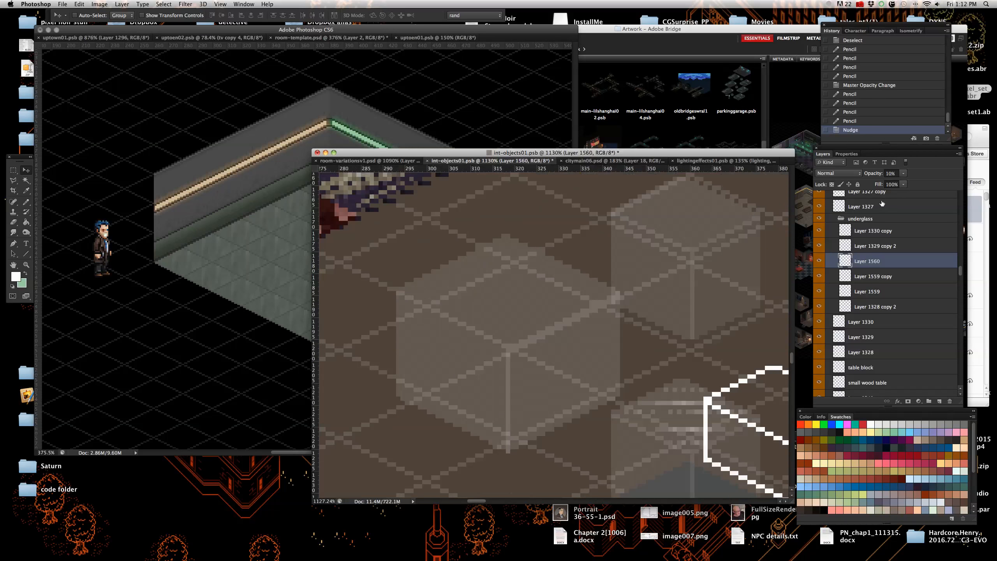
pyautogui.click(959, 153)
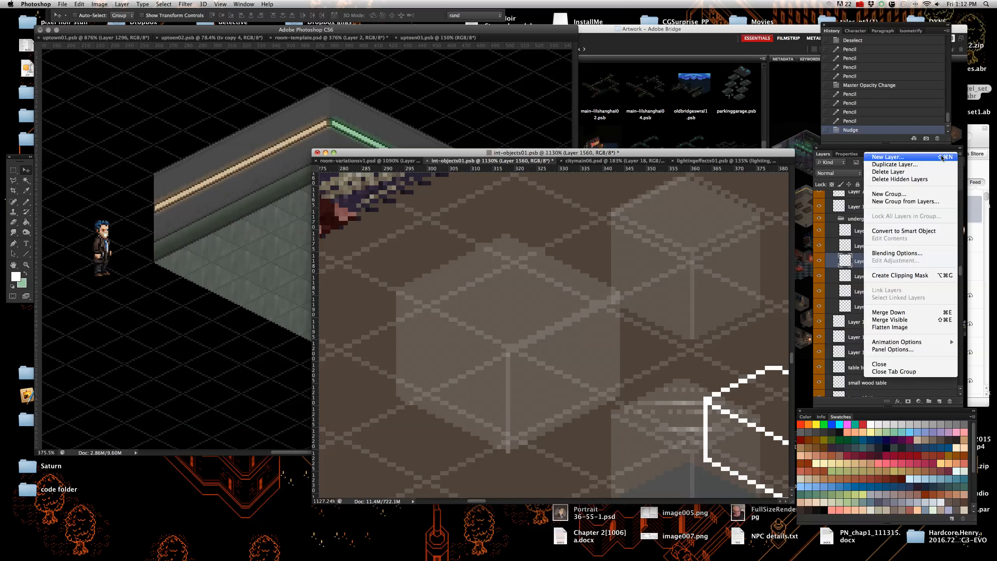
pyautogui.click(941, 156)
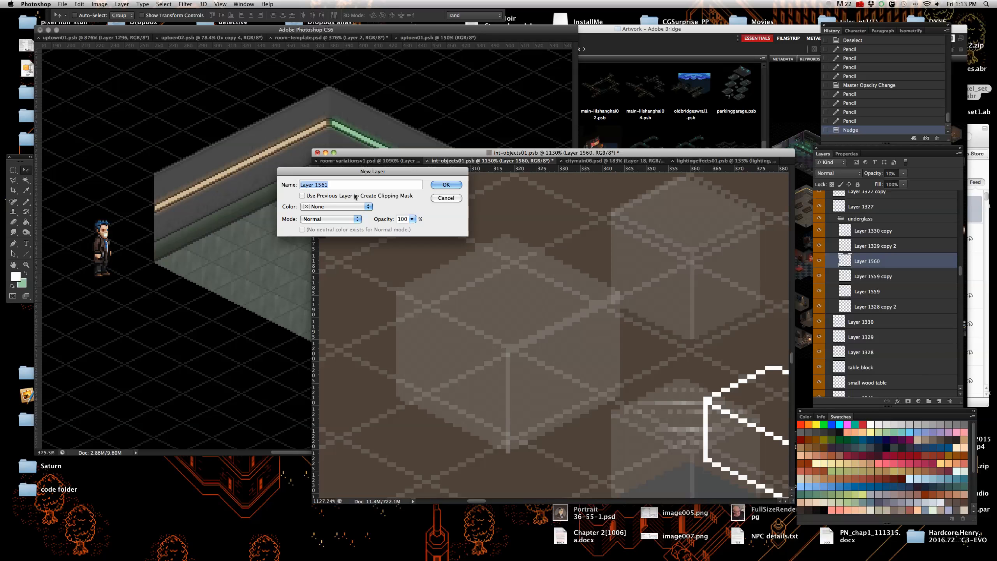
pyautogui.click(440, 189)
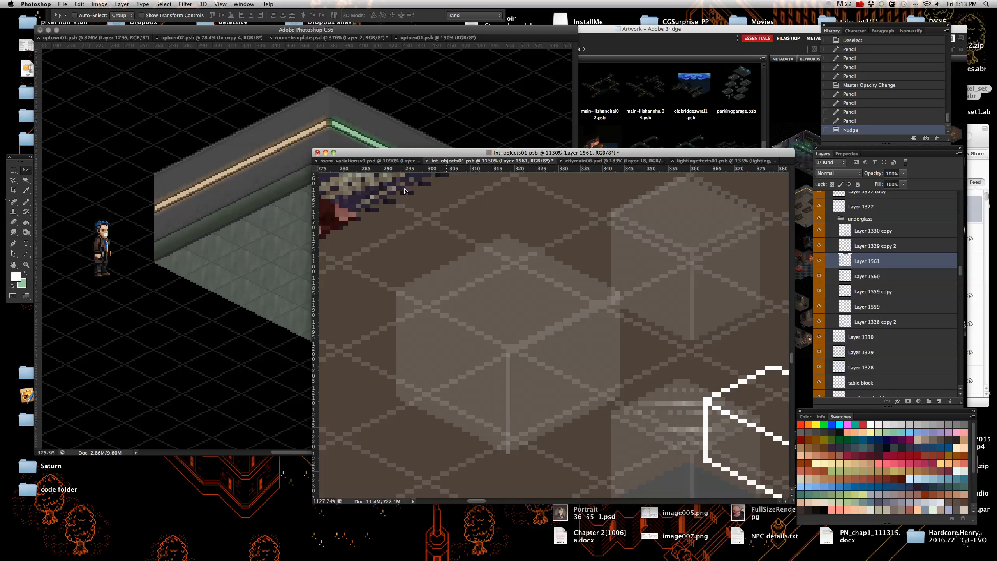
# - Set the Pencil to 12% opacity and draw two horizontal white reflection lines across the large case's top face
pyautogui.click(26, 202)
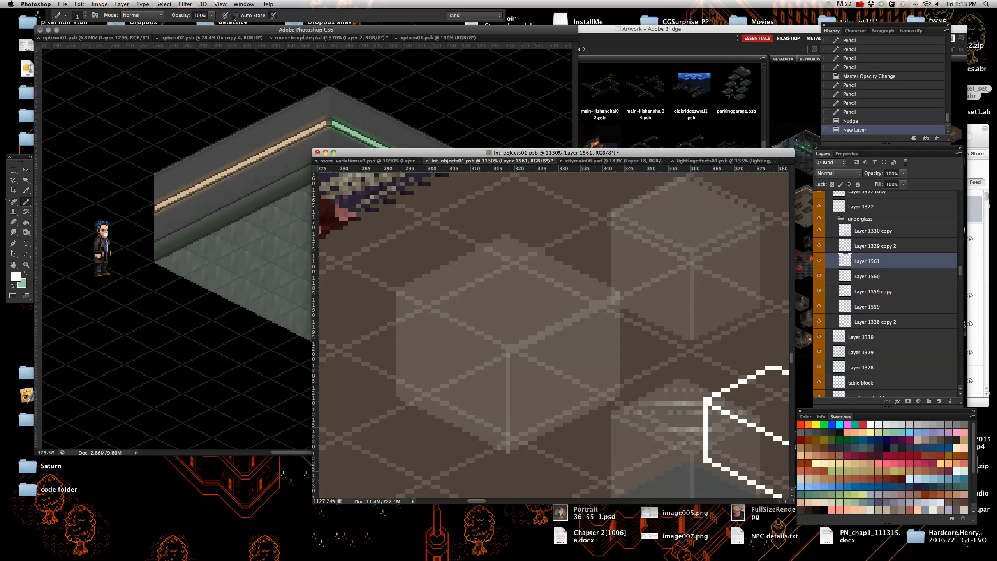
pyautogui.click(203, 15)
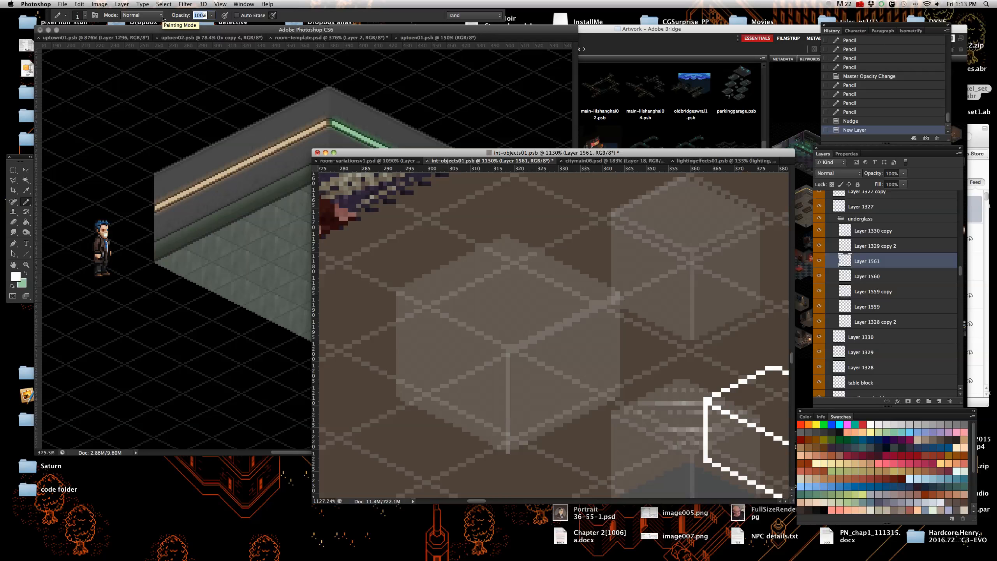
pyautogui.write('12')
pyautogui.scroll(3, 478, 287)
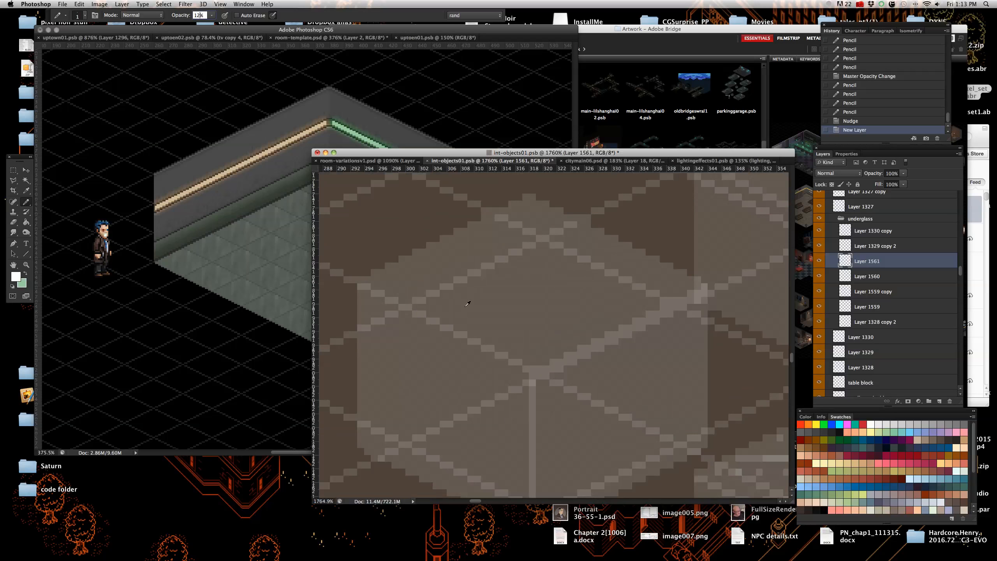
pyautogui.click(397, 287)
pyautogui.keyDown('shift'); pyautogui.click(682, 287); pyautogui.keyUp('shift')
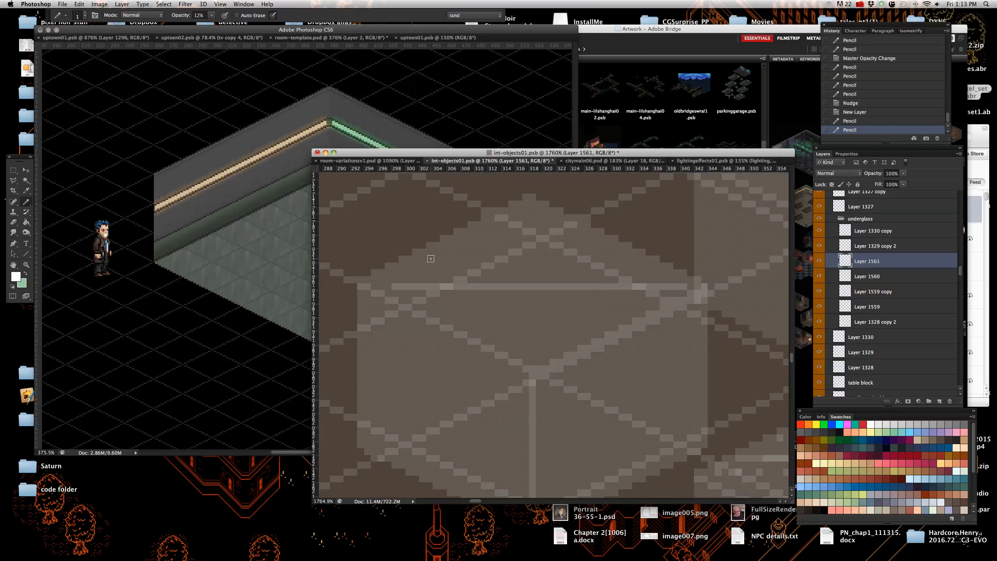
pyautogui.click(431, 258)
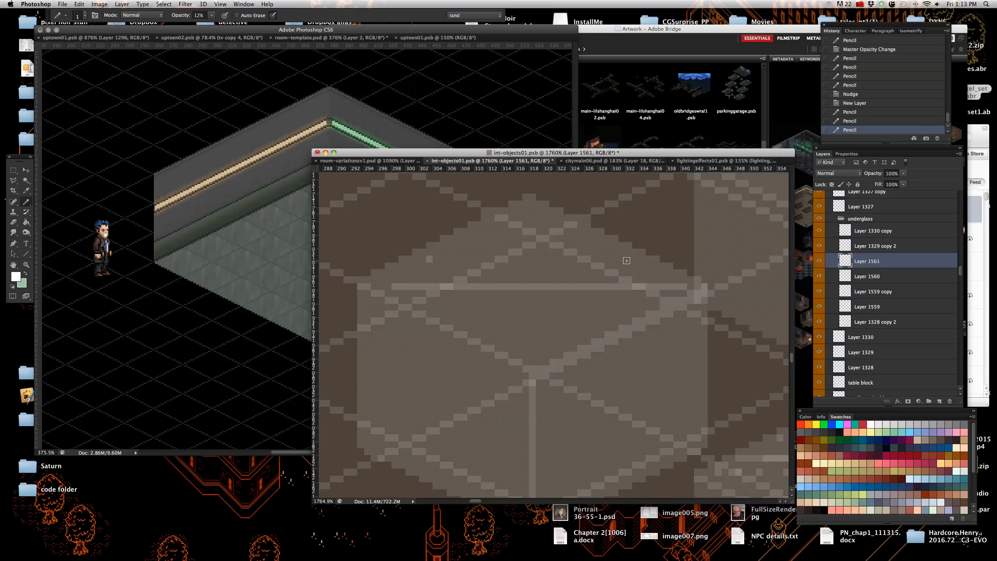
pyautogui.keyDown('shift'); pyautogui.click(627, 257); pyautogui.keyUp('shift')
# - Hide the grid layer near the end of the layer stack
pyautogui.scroll(-10, 869, 351)
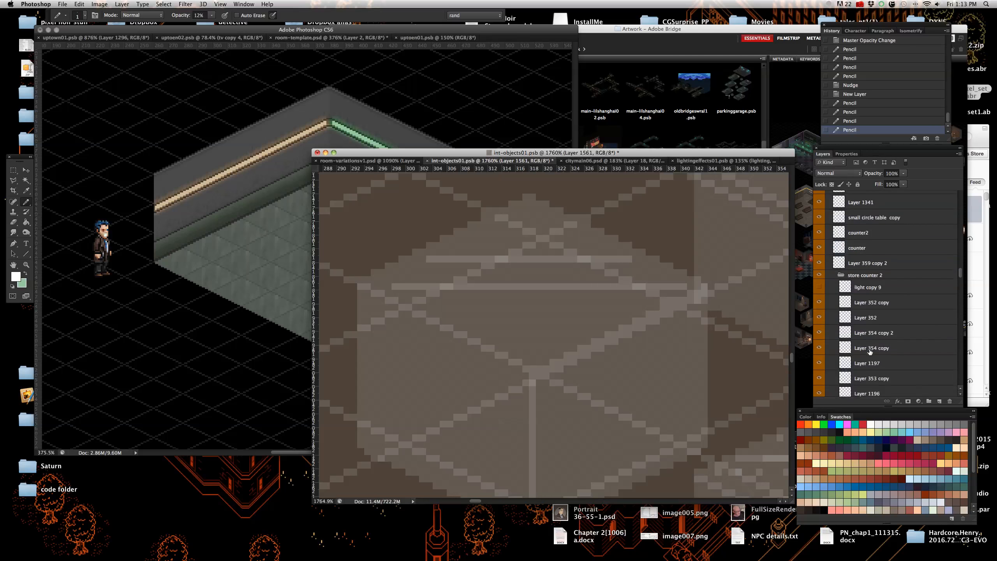
pyautogui.scroll(-15, 869, 351)
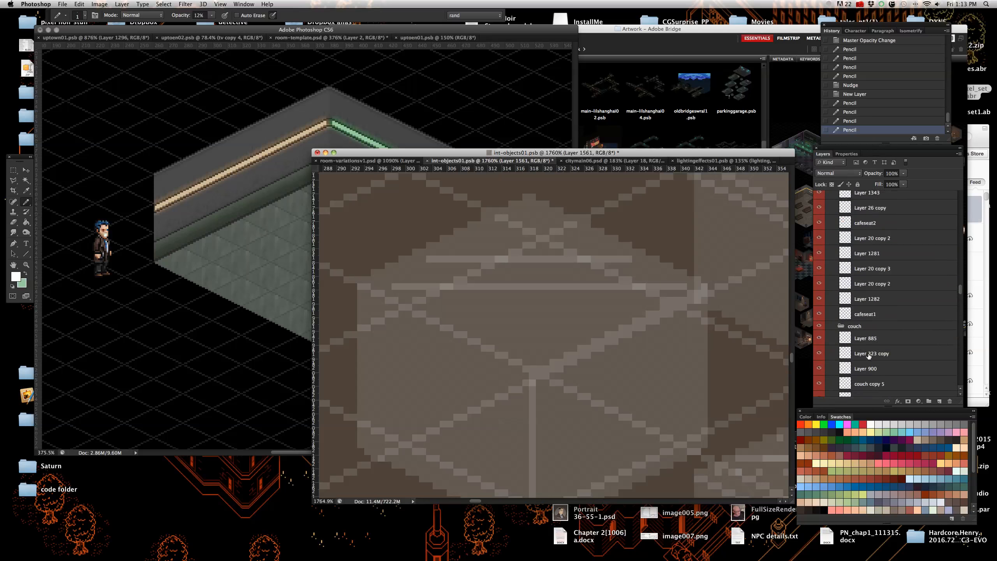
pyautogui.scroll(-15, 866, 359)
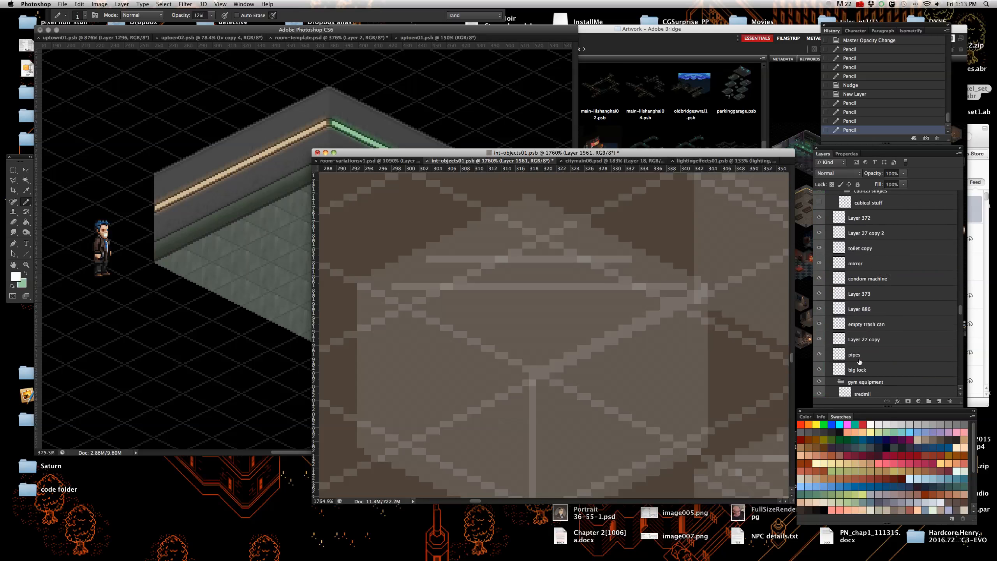
pyautogui.scroll(-5, 858, 364)
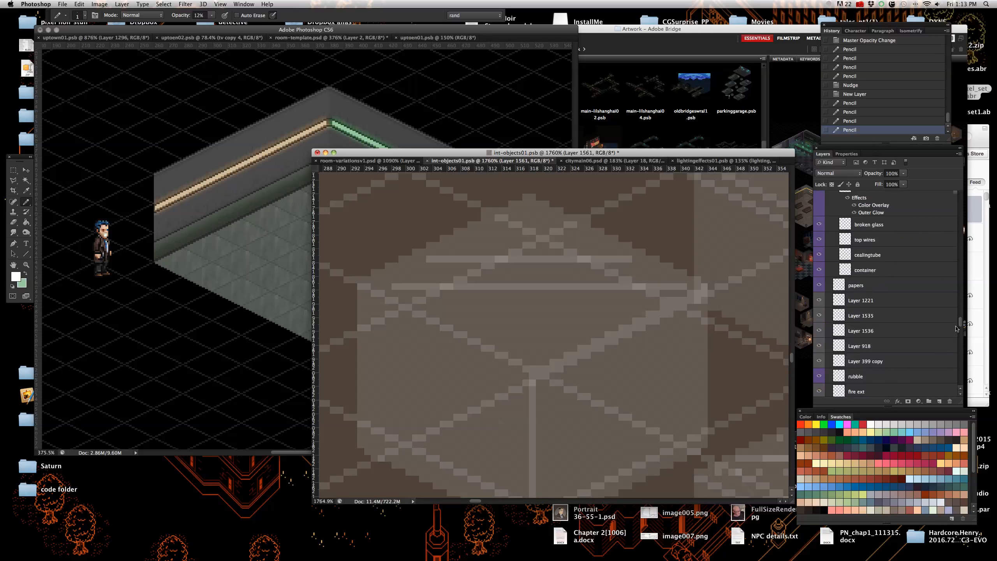
pyautogui.moveTo(961, 322); pyautogui.dragTo(953, 392)
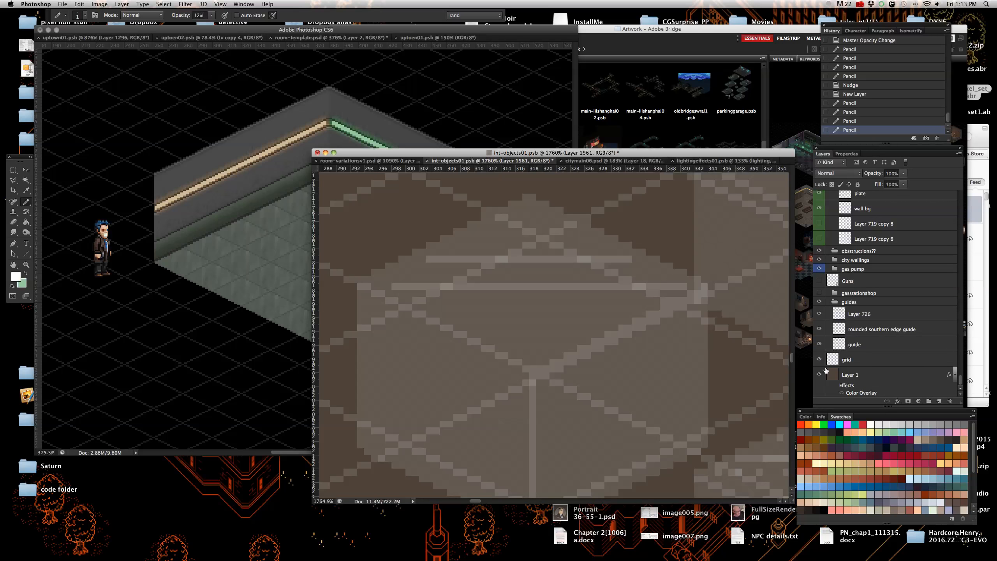
pyautogui.click(819, 359)
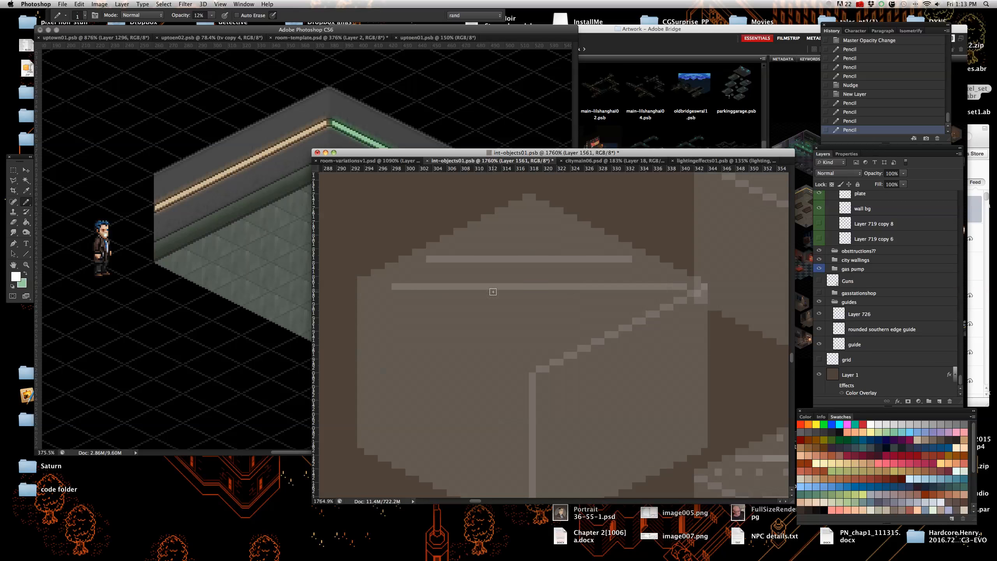
# - Pencil a third, shorter horizontal reflection line below the other two on the top face
pyautogui.scroll(-2, 493, 291)
pyautogui.click(490, 316)
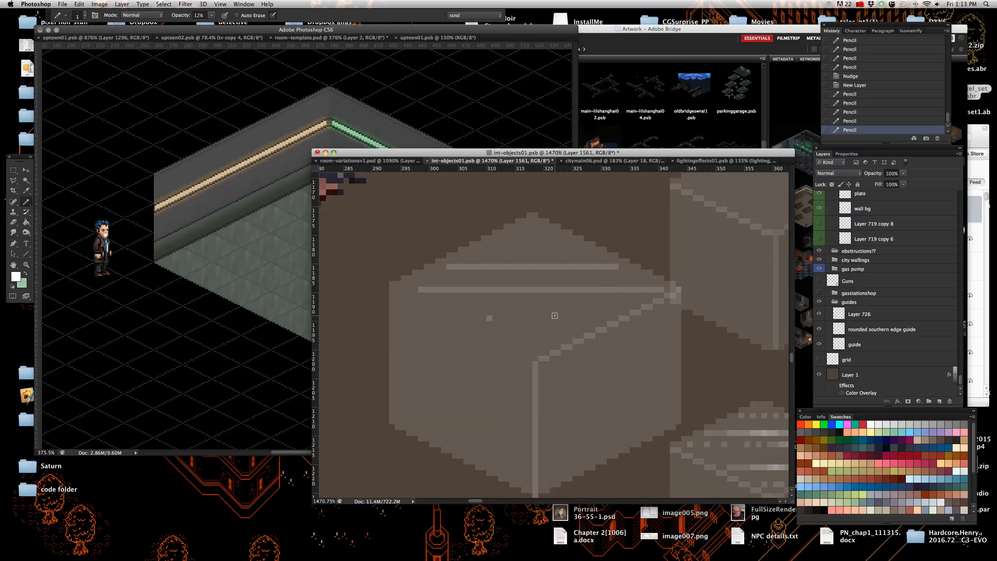
pyautogui.keyDown('shift'); pyautogui.click(560, 315); pyautogui.keyUp('shift')
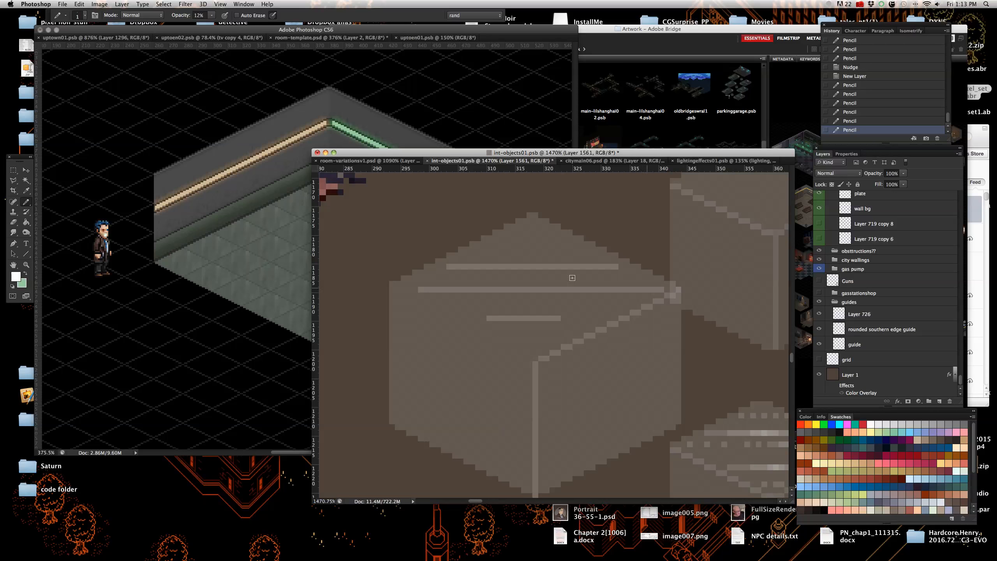
# - Select the translucent top face layer and nudge it one pixel left
pyautogui.click(28, 170)
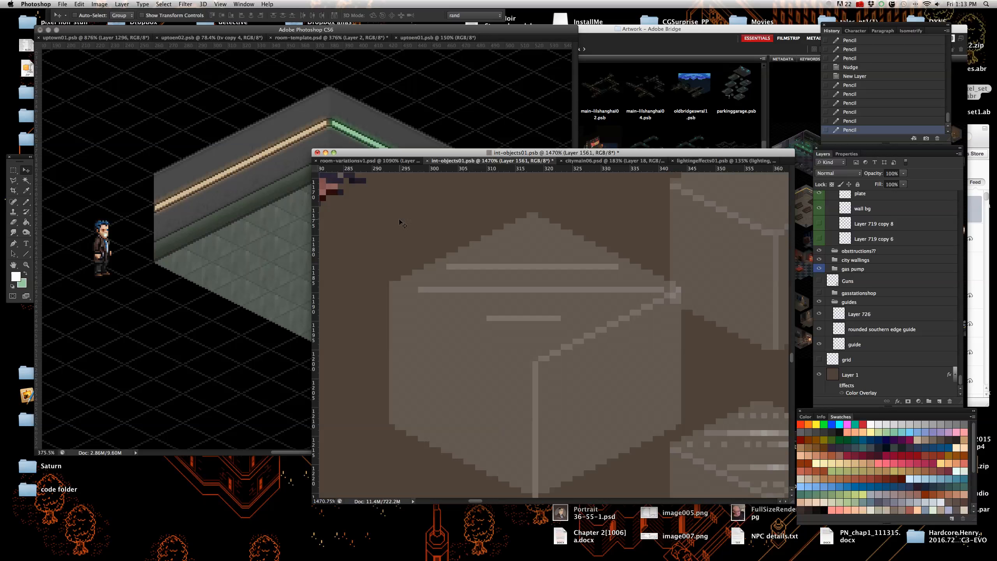
pyautogui.rightClick(538, 257)
pyautogui.click(557, 259)
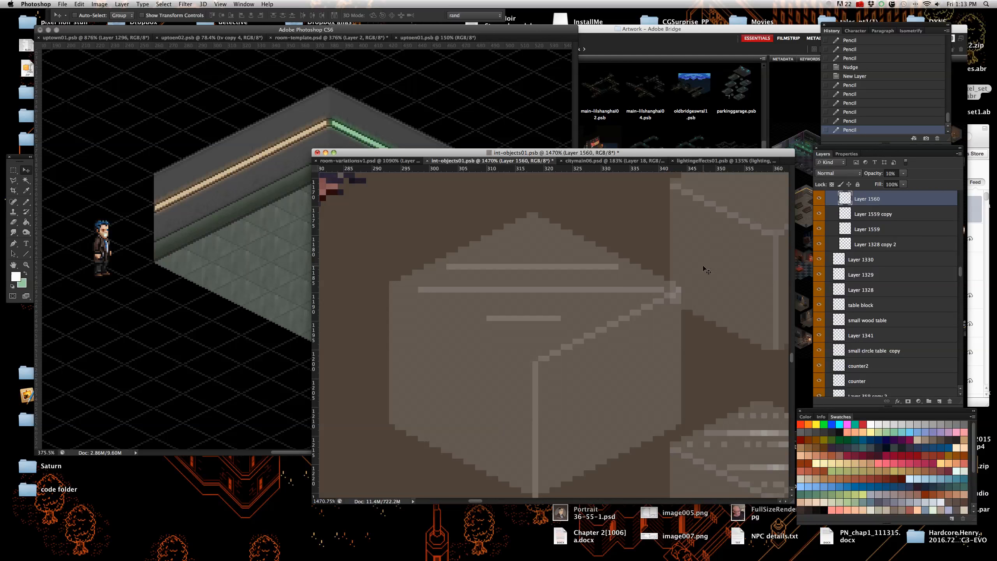
pyautogui.press('Left')
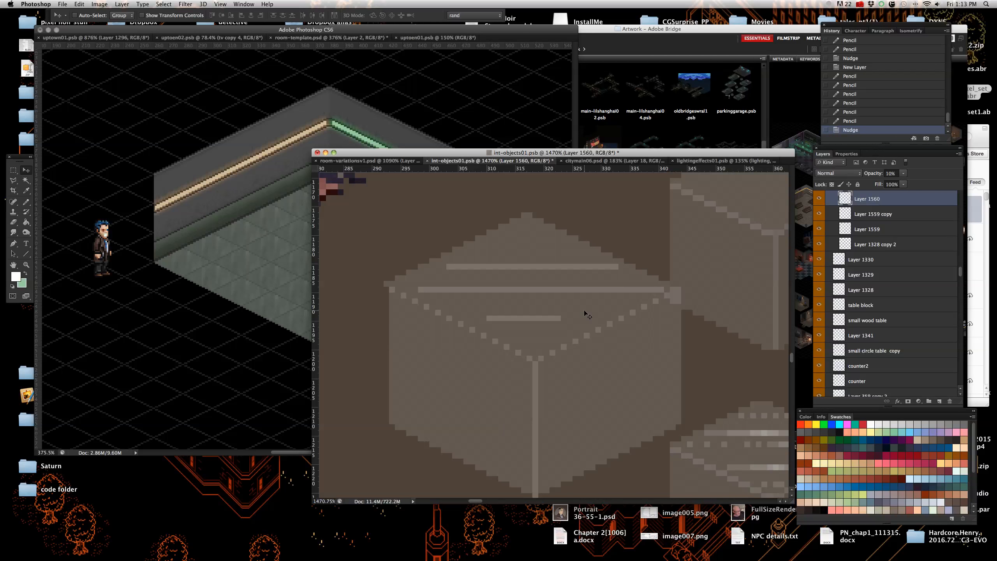
# - Erase the stray pixels at the top face's left corner and peak
pyautogui.click(13, 222)
pyautogui.click(380, 283)
pyautogui.click(524, 214)
pyautogui.click(529, 215)
pyautogui.scroll(-2, 537, 268)
pyautogui.scroll(2, 541, 278)
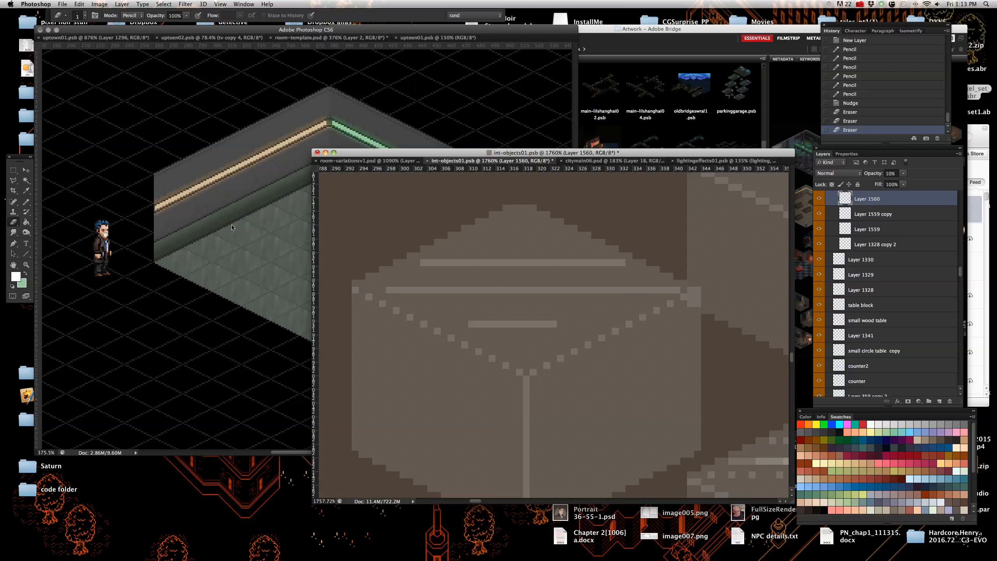
# - Return to reflection layer 1561 and brighten the middle of the longest line with two progressively shorter Pencil strokes
pyautogui.click(26, 172)
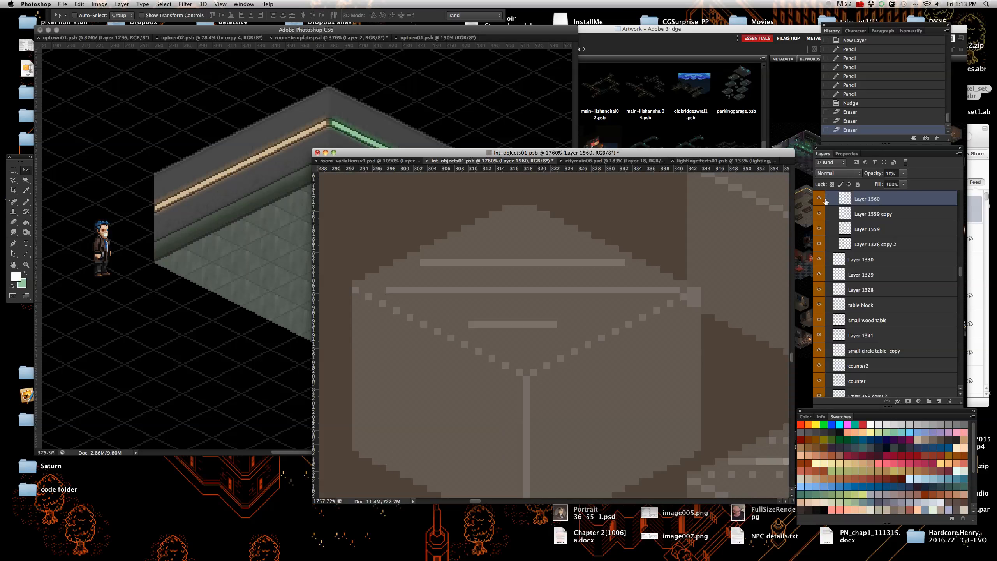
pyautogui.press('super+alt+shift+n')
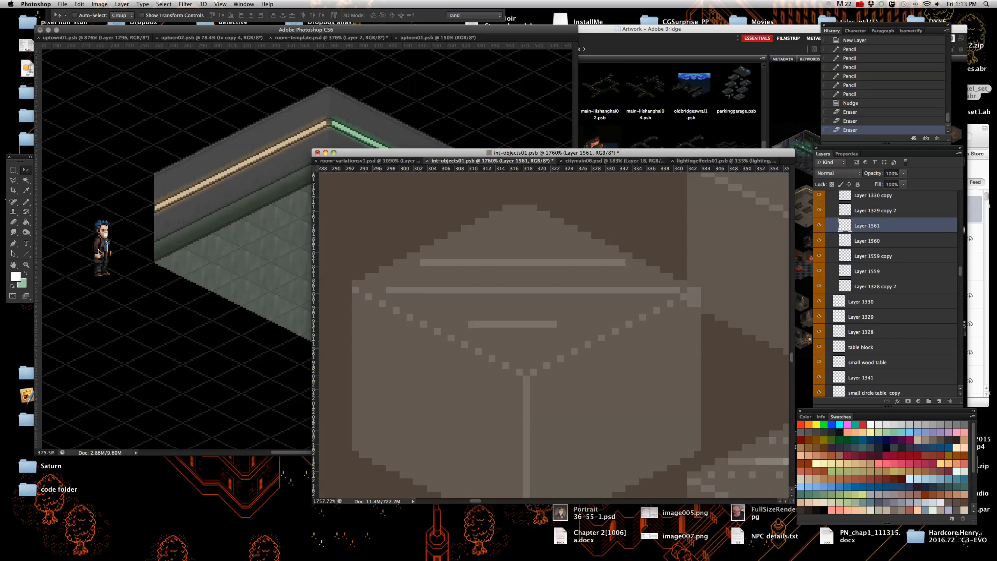
pyautogui.click(27, 202)
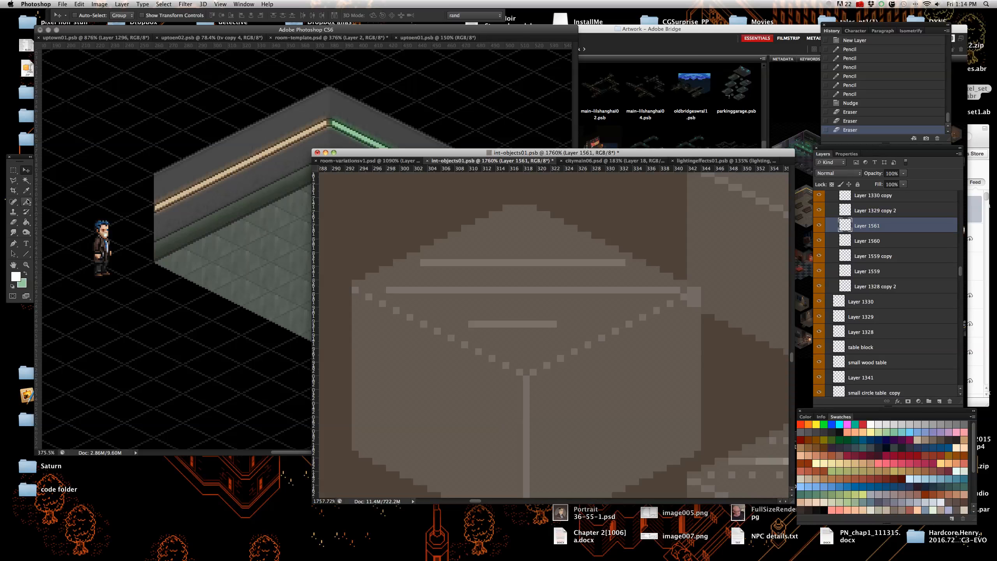
pyautogui.click(430, 290)
pyautogui.keyDown('shift'); pyautogui.click(599, 289); pyautogui.keyUp('shift')
pyautogui.click(598, 289)
pyautogui.click(464, 290)
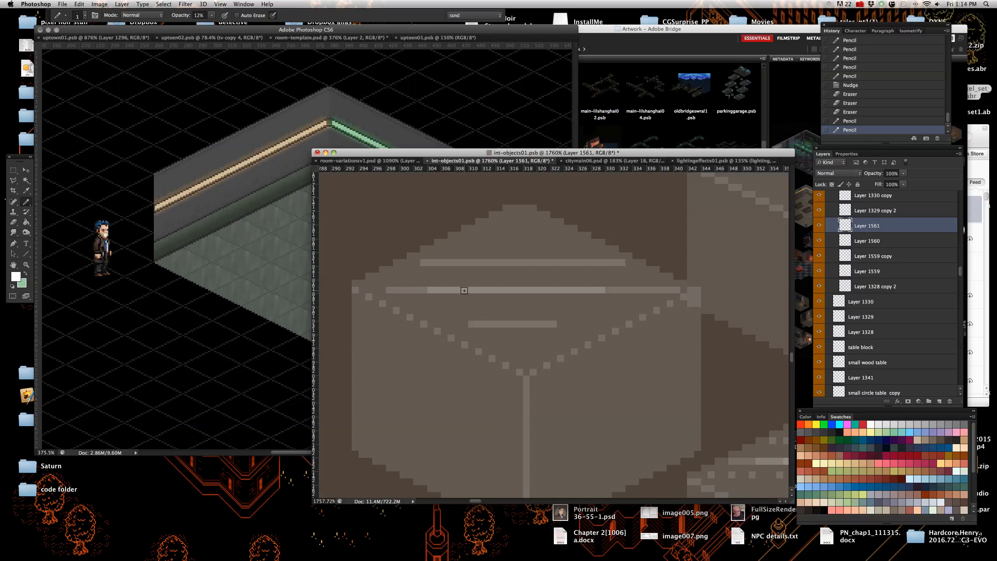
pyautogui.keyDown('shift'); pyautogui.click(554, 290); pyautogui.keyUp('shift')
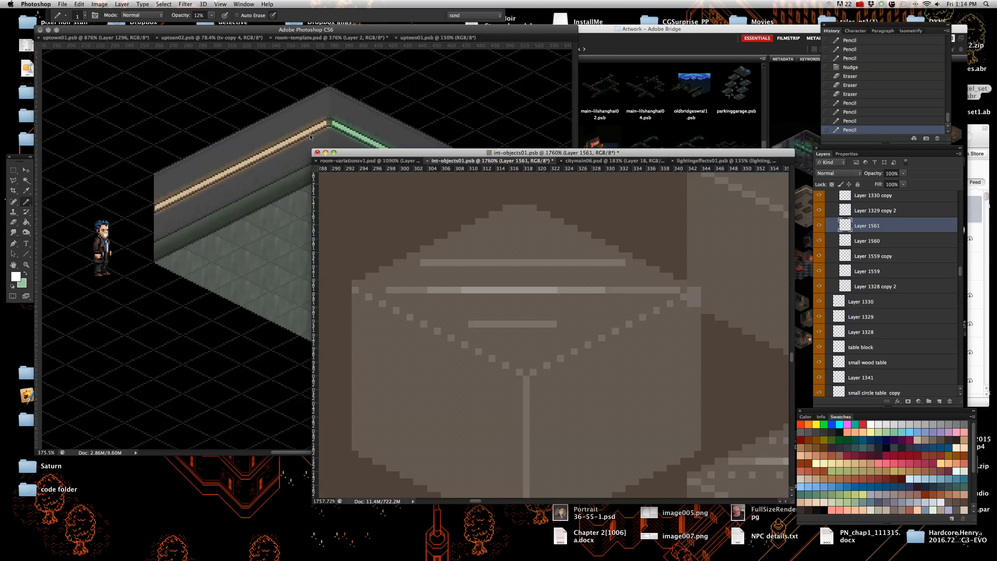
# - Brighten the middle of the short lower reflection line with overlapping Pencil strokes, undoing the stroke that goes wrong
pyautogui.scroll(2, 534, 307)
pyautogui.moveTo(490, 333); pyautogui.dragTo(540, 332)
pyautogui.press('super+z')
pyautogui.click(516, 332)
pyautogui.click(526, 332)
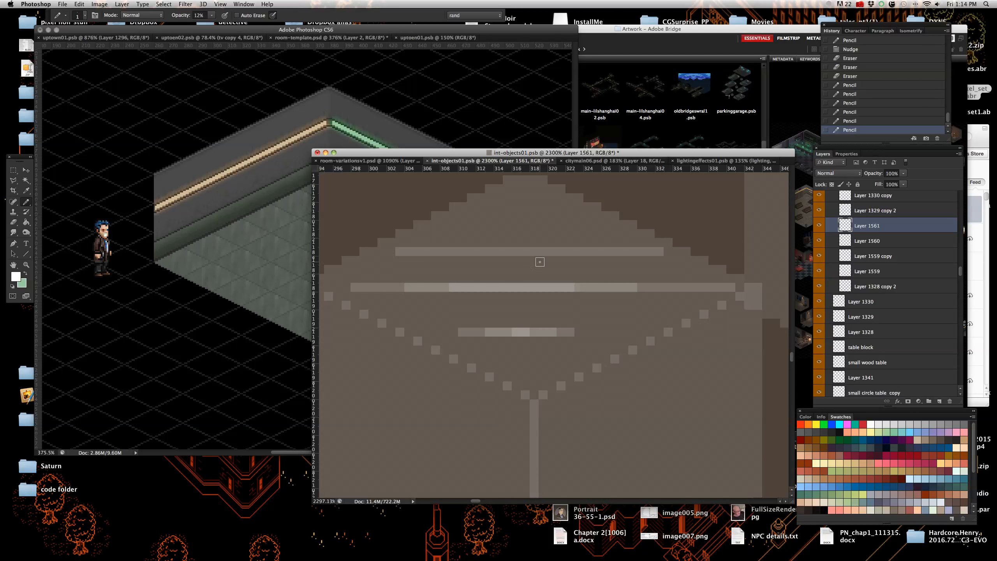
# - Brighten the middle of the upper reflection line with two overlapping Pencil strokes, the second shorter
pyautogui.moveTo(454, 252); pyautogui.dragTo(577, 251)
pyautogui.moveTo(496, 251); pyautogui.dragTo(553, 252)
pyautogui.scroll(-2, 491, 220)
pyautogui.scroll(2, 471, 223)
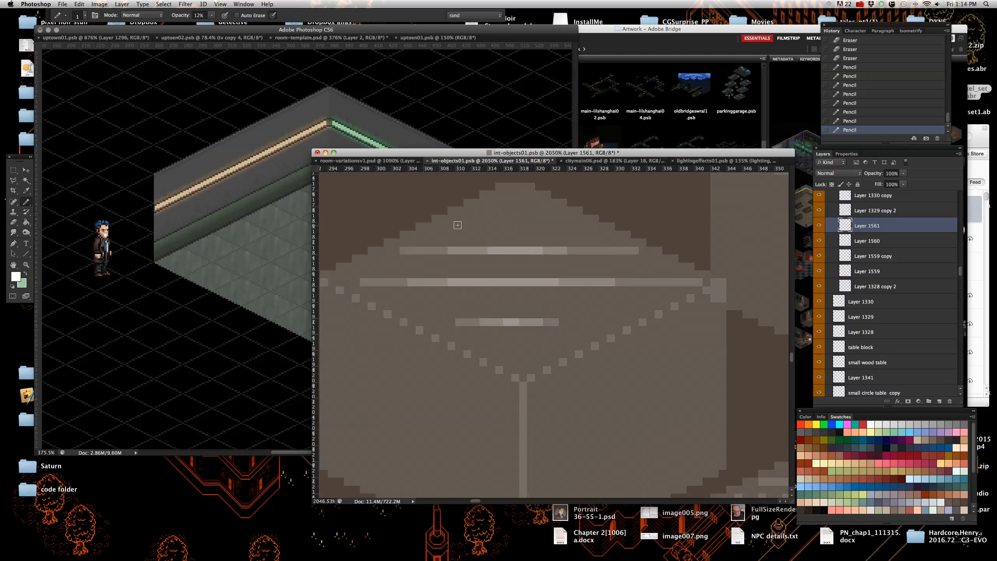
# - Pencil a row of four dots and a short dash above the upper reflection line, plus two dots nearer the peak
pyautogui.click(443, 226)
pyautogui.click(467, 226)
pyautogui.click(499, 226)
pyautogui.click(539, 226)
pyautogui.moveTo(579, 226); pyautogui.dragTo(588, 227)
pyautogui.click(499, 202)
pyautogui.click(531, 203)
# - Pencil a dot between two short dashes beneath the longest line, reverting the misdrawn right dash and redrawing it wider
pyautogui.moveTo(451, 298); pyautogui.dragTo(460, 297)
pyautogui.click(507, 298)
pyautogui.moveTo(580, 298); pyautogui.dragTo(587, 298)
pyautogui.click(587, 306)
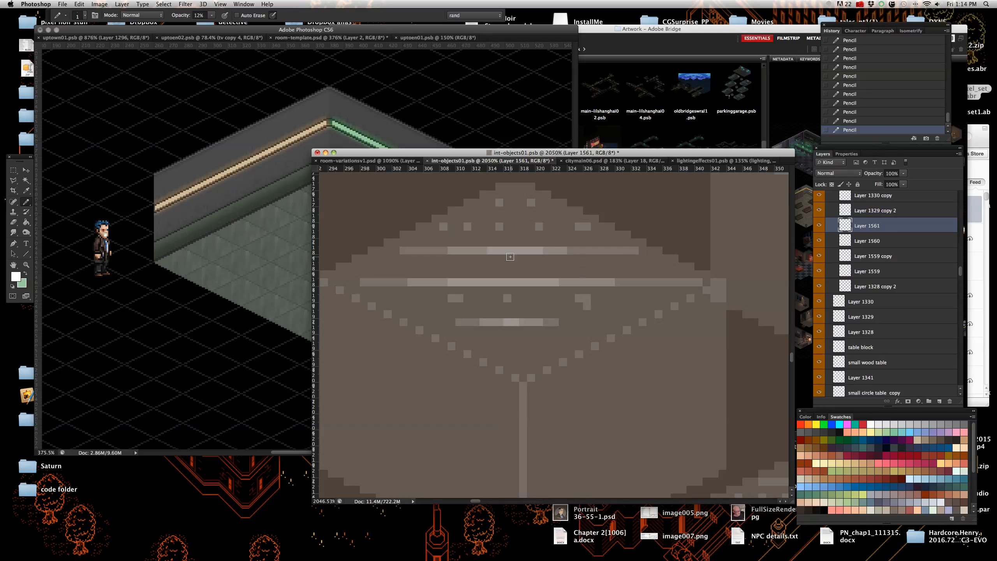
pyautogui.click(902, 125)
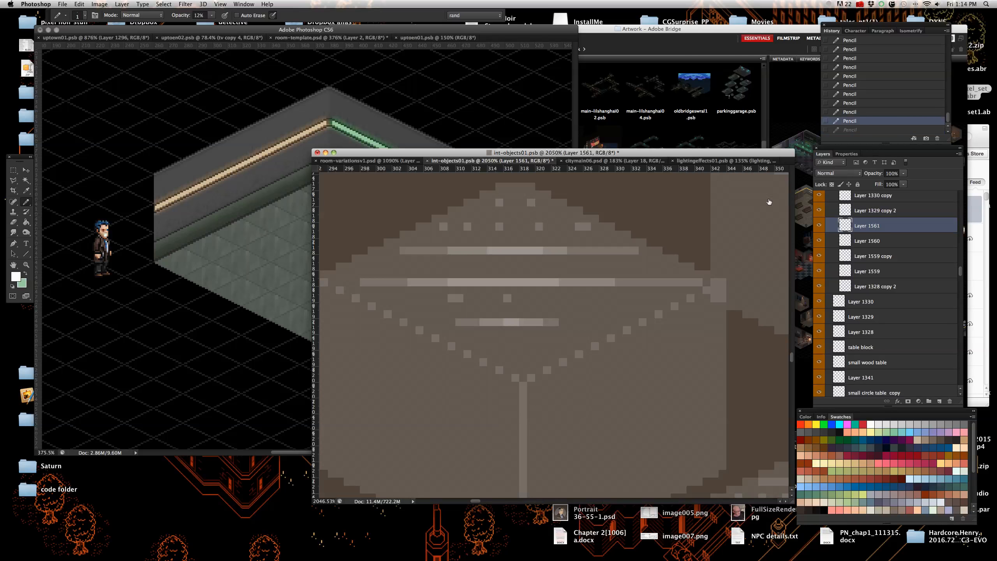
pyautogui.moveTo(571, 298); pyautogui.dragTo(585, 298)
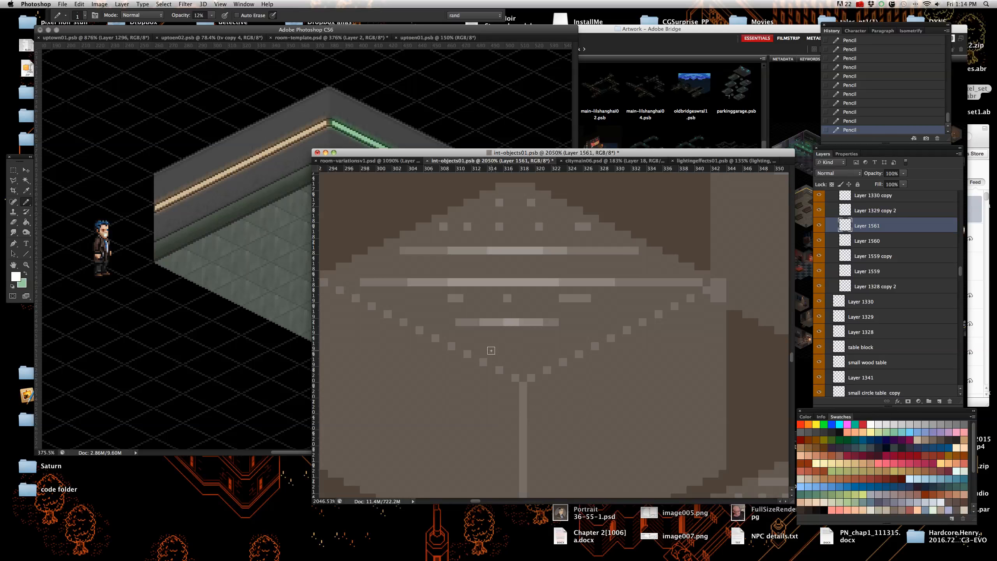
# - Pencil a small checkered cluster of reflection pixels just above the top face's front corner
pyautogui.click(492, 346)
pyautogui.click(500, 355)
pyautogui.click(508, 347)
pyautogui.click(515, 355)
pyautogui.click(524, 347)
pyautogui.click(537, 355)
pyautogui.scroll(-5, 536, 356)
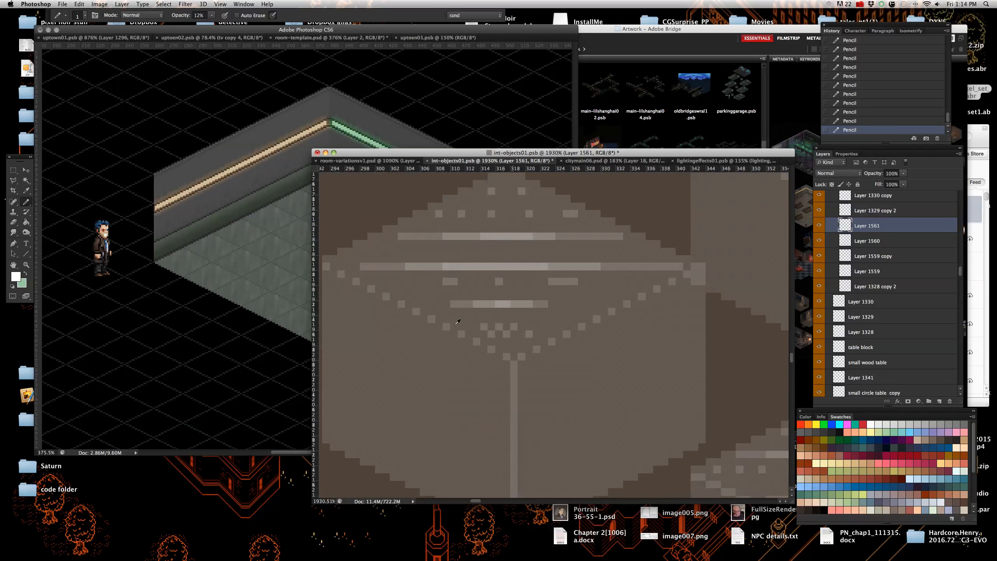
pyautogui.scroll(-3, 477, 319)
pyautogui.scroll(2, 502, 346)
pyautogui.scroll(-3, 527, 375)
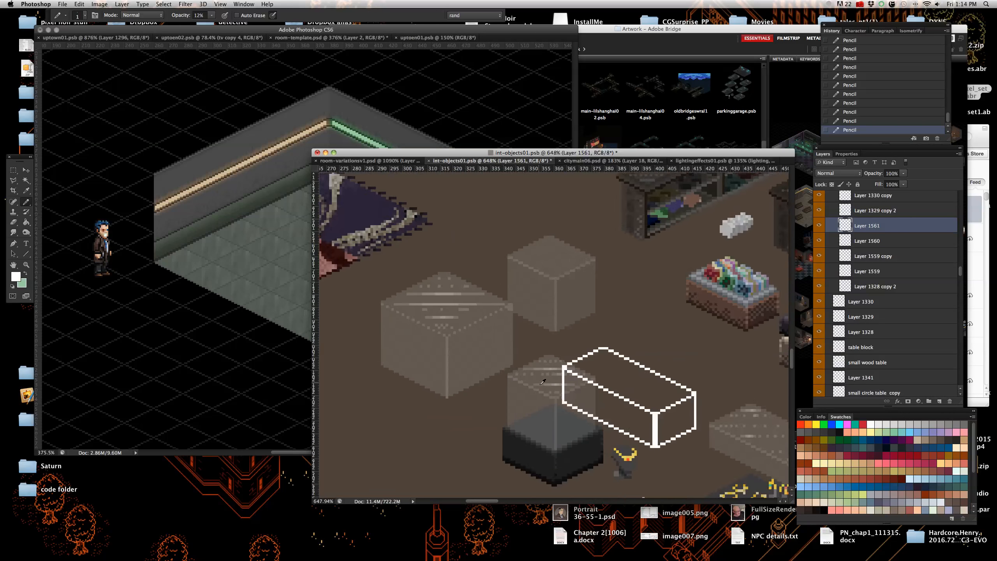
# - Pencil a straight diagonal line on the empty canvas just below the large glass cube
pyautogui.scroll(3, 452, 362)
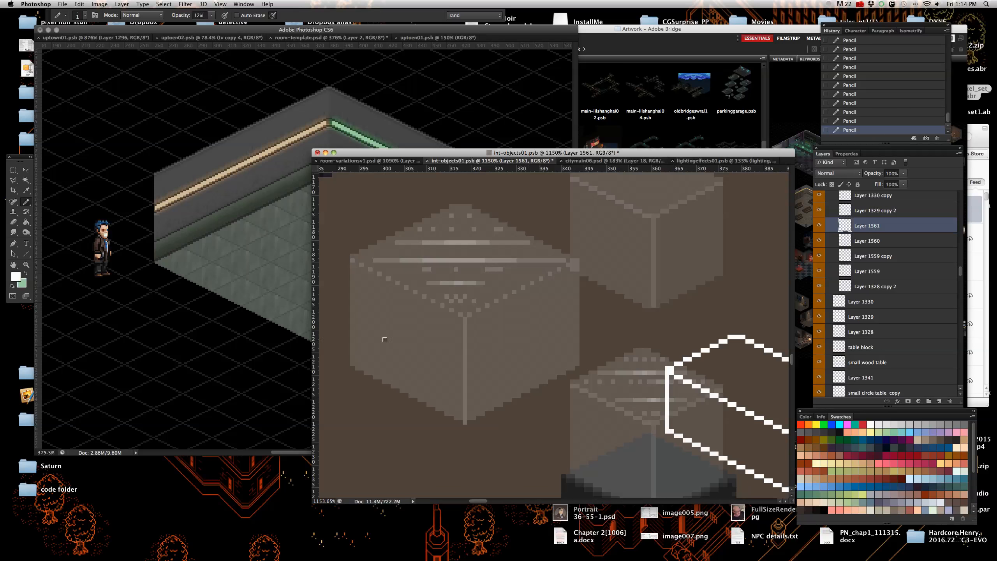
pyautogui.scroll(-3, 388, 428)
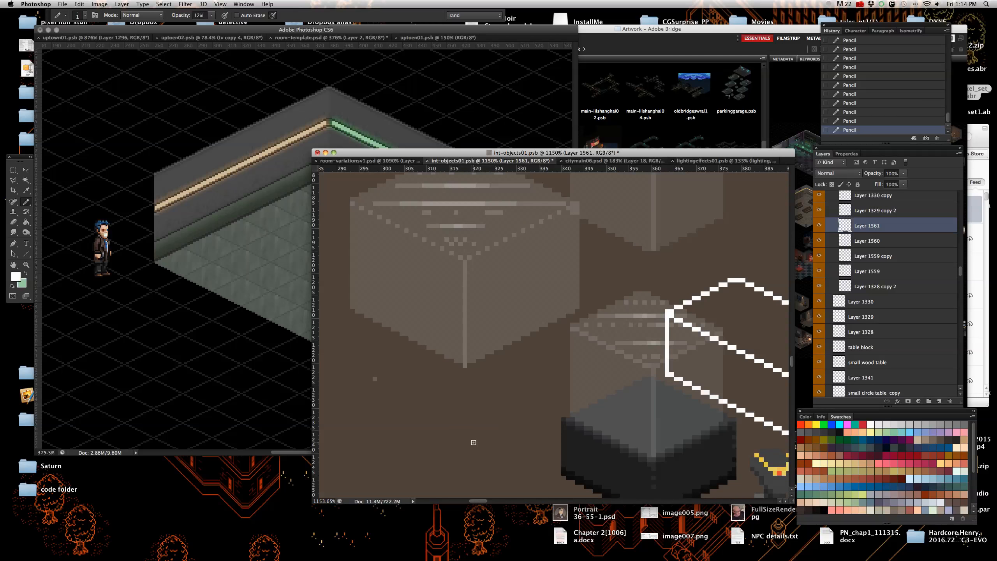
pyautogui.keyDown('shift'); pyautogui.click(450, 454); pyautogui.keyUp('shift')
pyautogui.moveTo(398, 402); pyautogui.dragTo(421, 419)
pyautogui.scroll(-2, 476, 423)
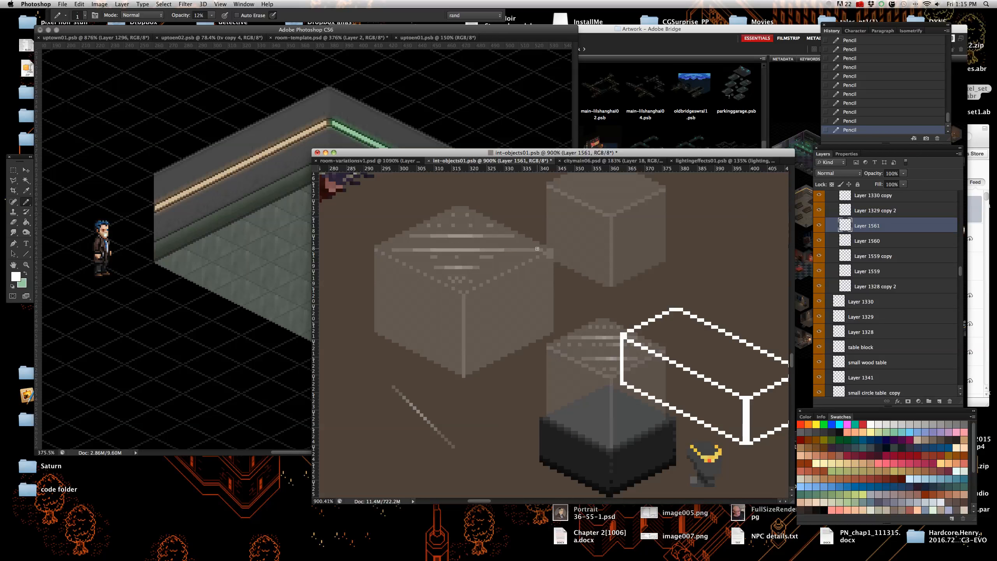
# - Delete the four layers that make up the large glass cube, including its pixel reflections
pyautogui.press('Delete')
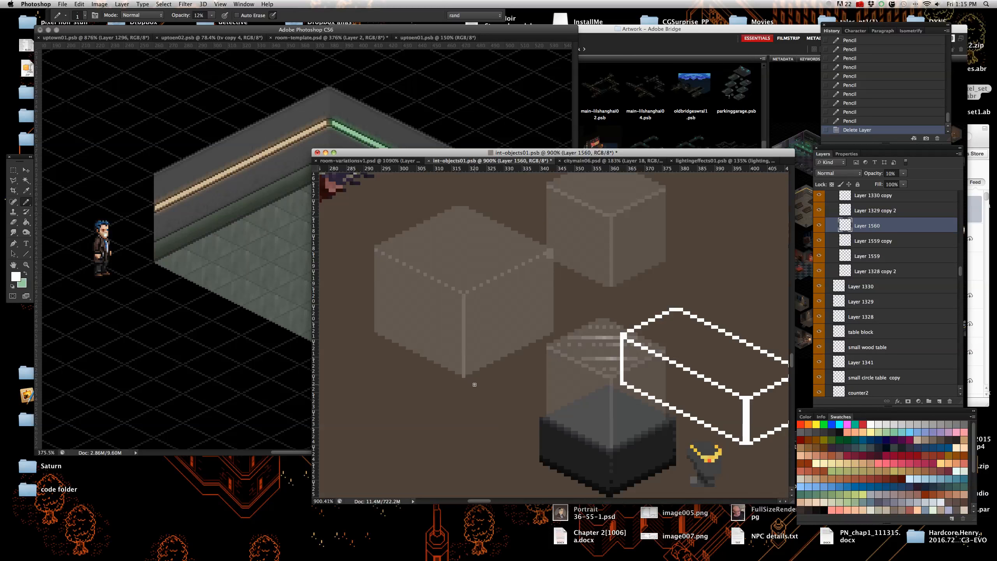
pyautogui.press('Delete')
pyautogui.press('Delete')
pyautogui.press('Delete')
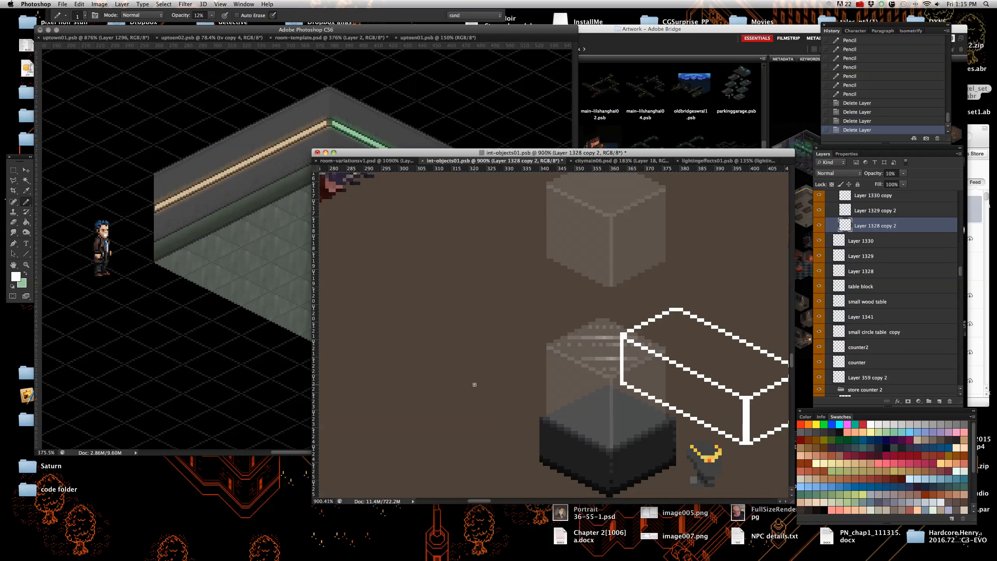
# - With the Move tool, pick the dark jewelry counter's base block and nudge it up and back down
pyautogui.scroll(-2, 459, 348)
pyautogui.scroll(-4, 459, 348)
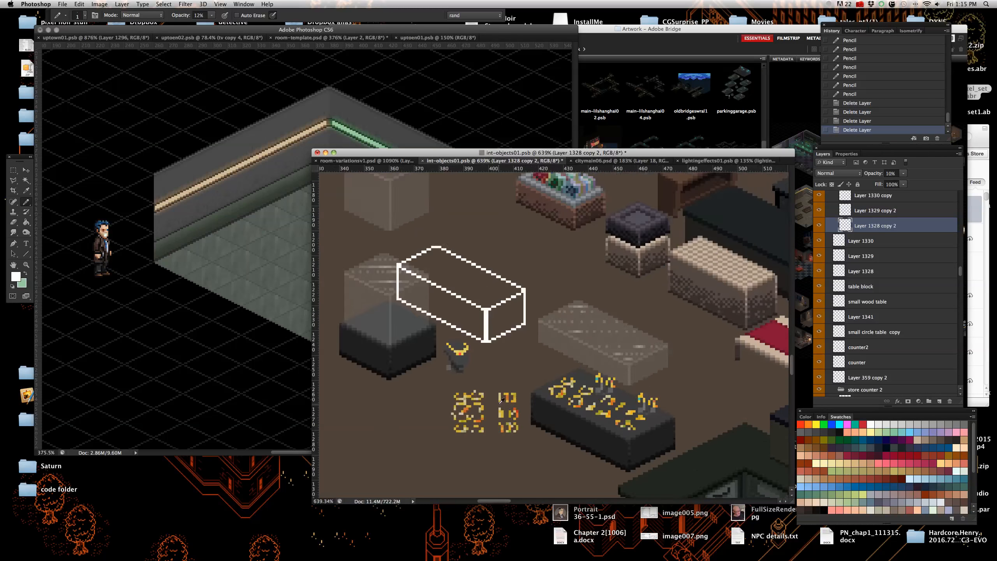
pyautogui.scroll(4, 549, 438)
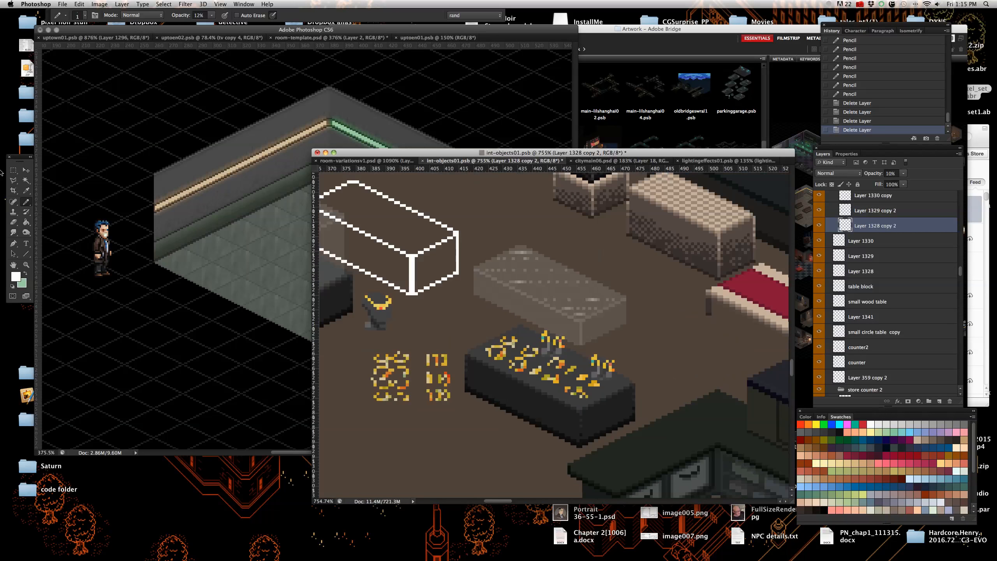
pyautogui.click(26, 170)
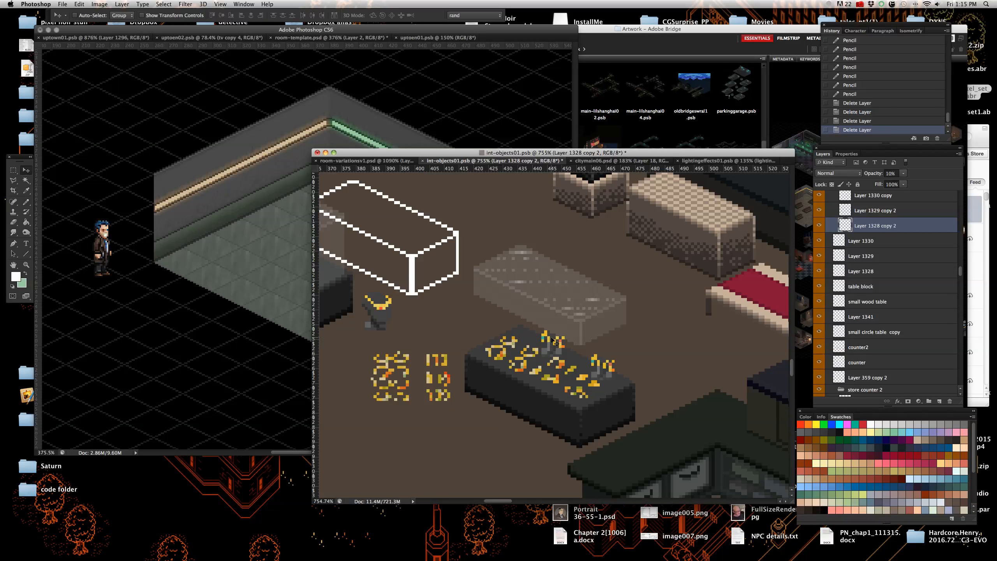
pyautogui.rightClick(550, 417)
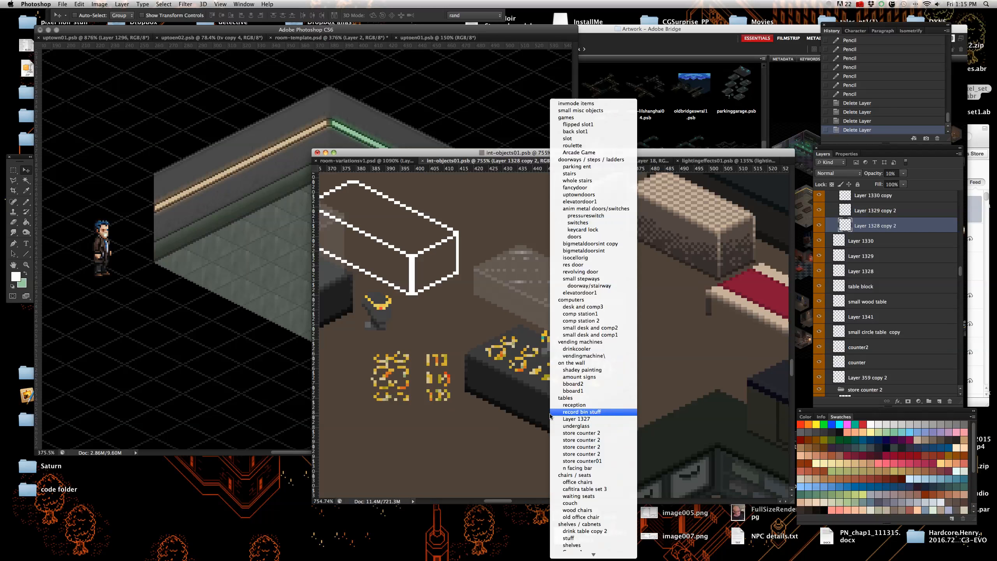
pyautogui.click(552, 417)
pyautogui.rightClick(552, 418)
pyautogui.click(553, 418)
pyautogui.press('Up')
pyautogui.press('Down')
# - Select the long glass cover and a jewelry layer of the dark counter together, and nudge them up
pyautogui.rightClick(574, 331)
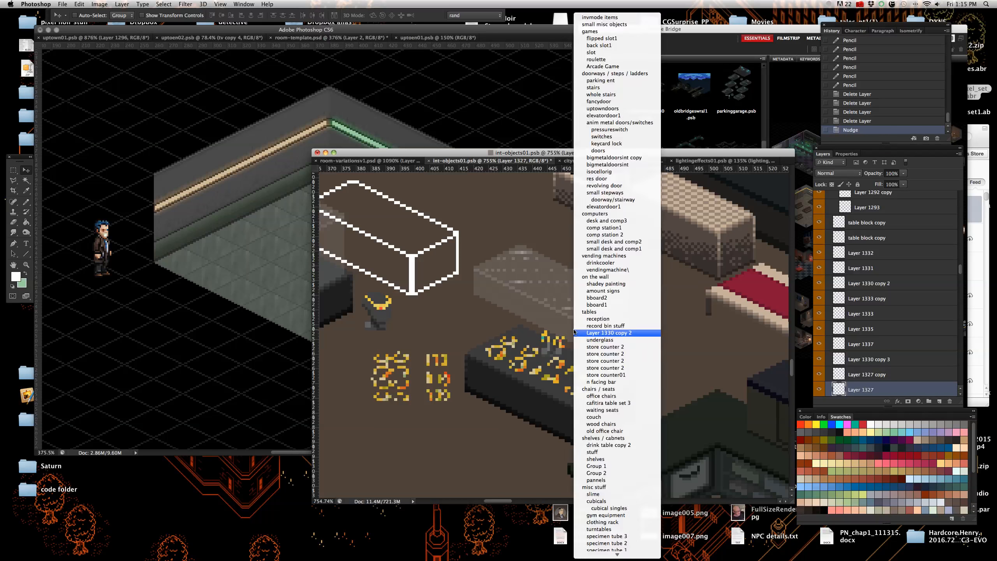
pyautogui.click(575, 332)
pyautogui.scroll(3, 551, 372)
pyautogui.rightClick(553, 378)
pyautogui.click(554, 377)
pyautogui.scroll(-3, 552, 379)
pyautogui.scroll(4, 545, 383)
pyautogui.rightClick(534, 387)
pyautogui.click(536, 387)
pyautogui.scroll(-3, 506, 396)
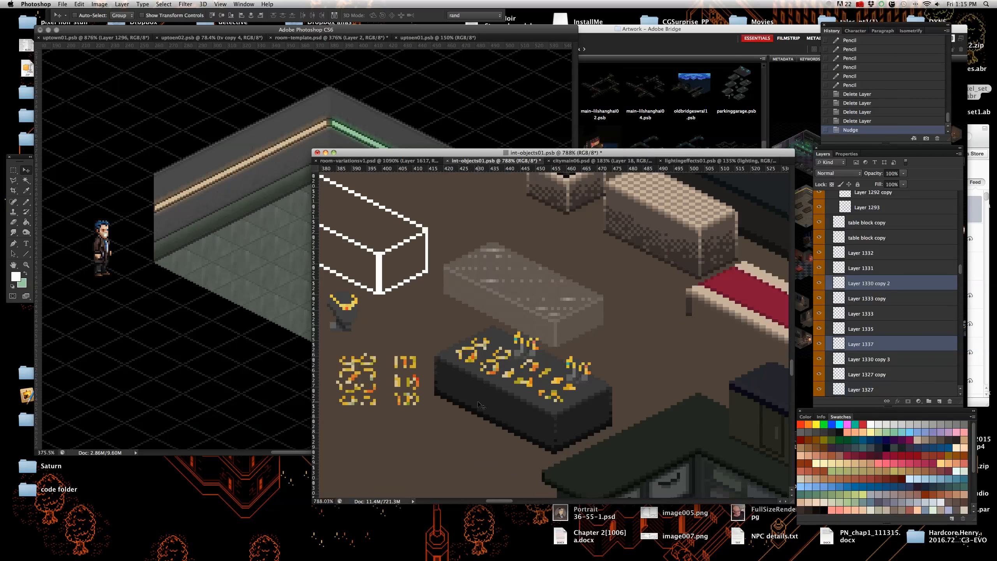
pyautogui.press('Up')
# - Add the counter's base block, its remaining jewelry layers and Layer 1333 copy to the layer selection
pyautogui.rightClick(491, 403)
pyautogui.click(492, 401)
pyautogui.scroll(2, 485, 375)
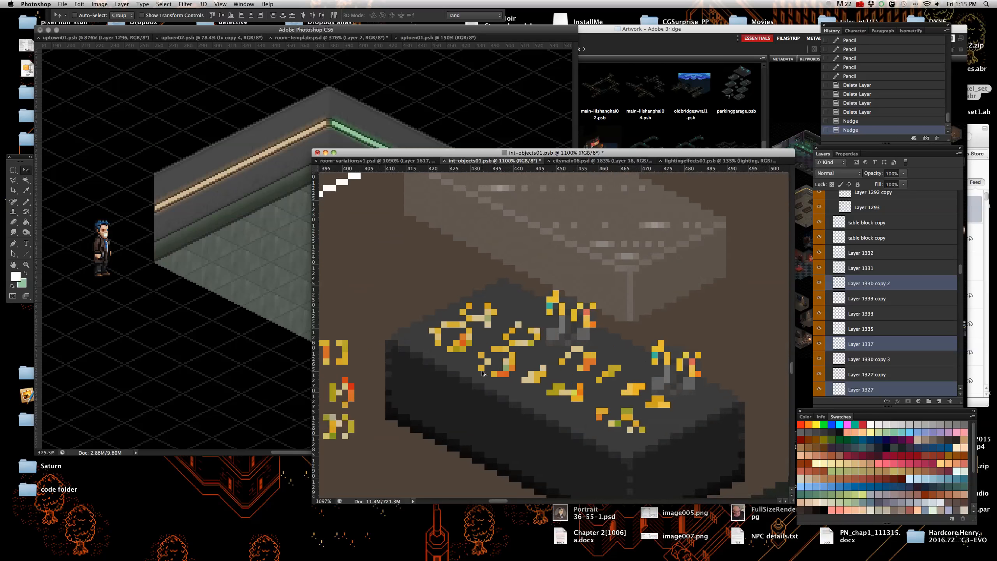
pyautogui.scroll(3, 483, 373)
pyautogui.rightClick(451, 339)
pyautogui.keyDown('shift'); pyautogui.click(456, 340); pyautogui.keyUp('shift')
pyautogui.rightClick(600, 325)
pyautogui.keyDown('shift'); pyautogui.click(602, 326); pyautogui.keyUp('shift')
pyautogui.rightClick(759, 401)
pyautogui.keyDown('shift'); pyautogui.click(758, 399); pyautogui.keyUp('shift')
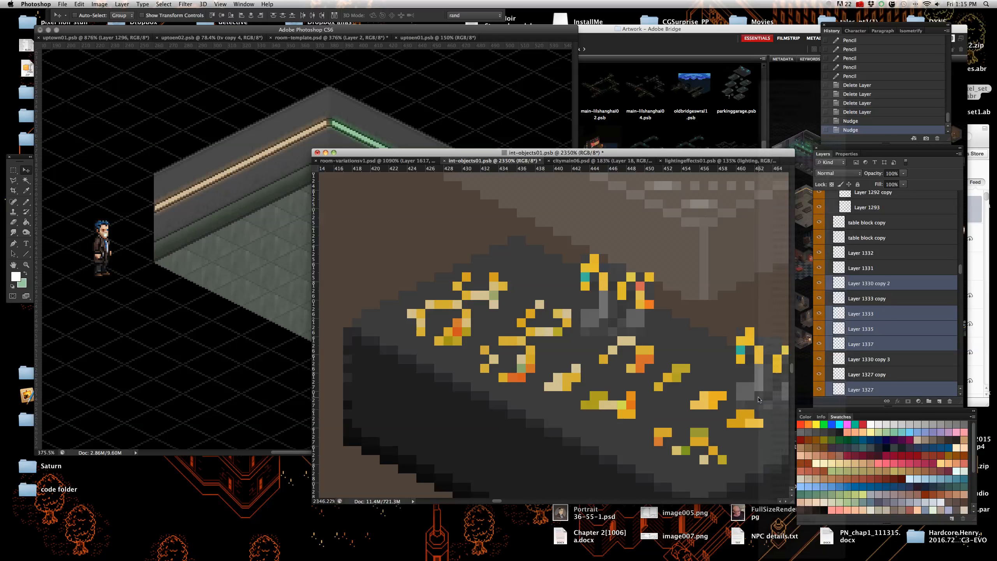
pyautogui.keyDown('shift'); pyautogui.click(911, 303); pyautogui.keyUp('shift')
# - Copy the selected jewelry counter layers into room-template.psd, placing them against the green-lit wall behind the carpet
pyautogui.moveTo(412, 281); pyautogui.dragTo(510, 240)
pyautogui.scroll(-3, 410, 233)
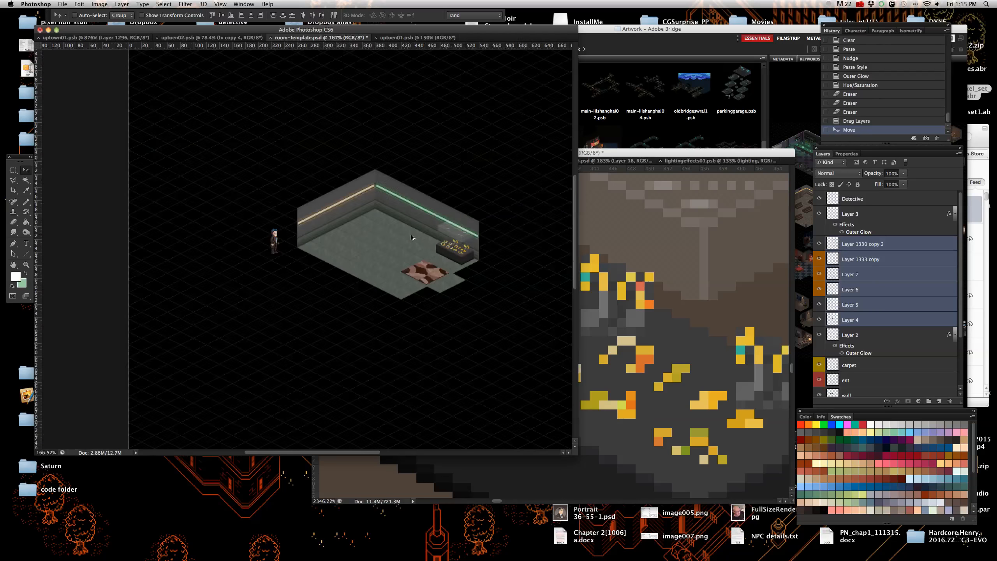
pyautogui.scroll(5, 410, 233)
pyautogui.scroll(2, 425, 261)
# - Select the glass cover in the room and nudge it down onto the jewelry counter
pyautogui.rightClick(367, 200)
pyautogui.click(370, 204)
pyautogui.press('Up')
pyautogui.hotkey('shift', 'Down')
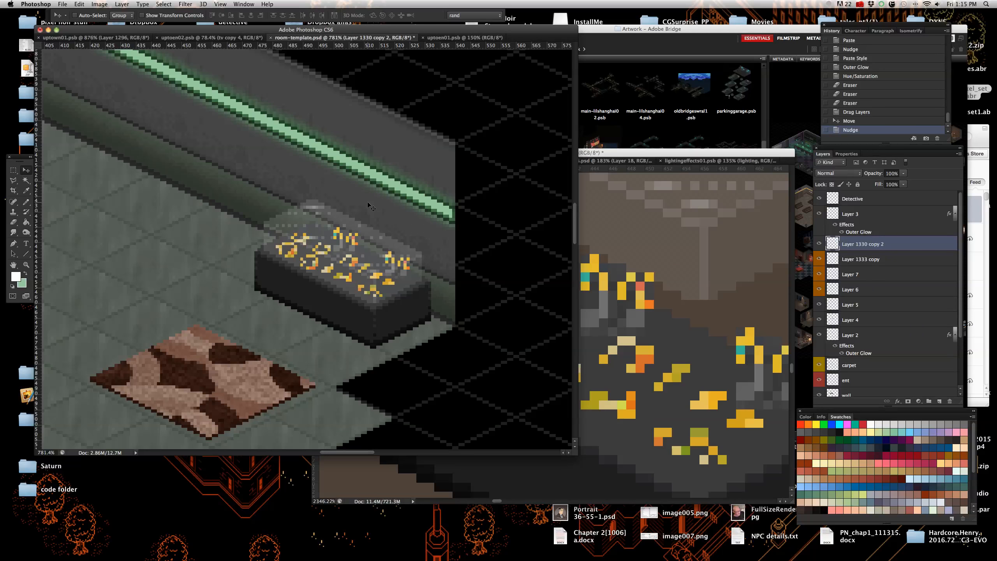
pyautogui.scroll(-6, 368, 201)
pyautogui.scroll(3, 291, 254)
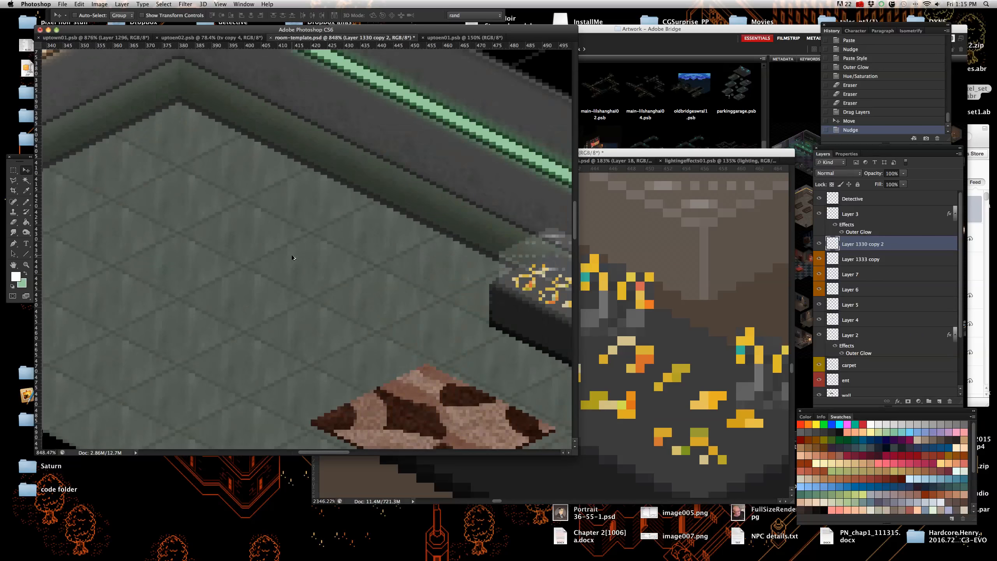
pyautogui.scroll(-2, 362, 260)
pyautogui.scroll(3, 361, 260)
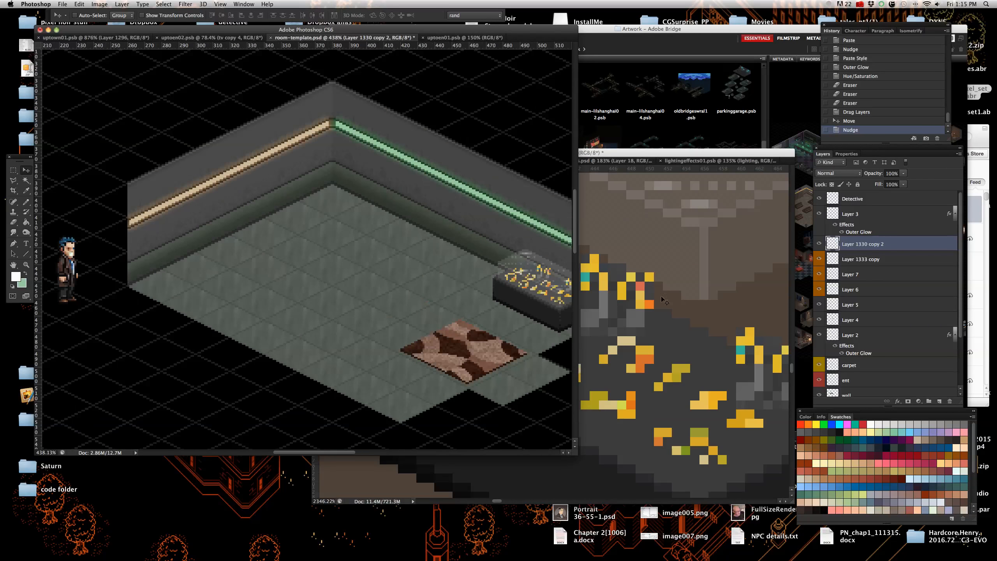
# - Look through the shelves, display cases and counters in int-objects01.psb for more furniture
pyautogui.click(628, 334)
pyautogui.scroll(-5, 455, 252)
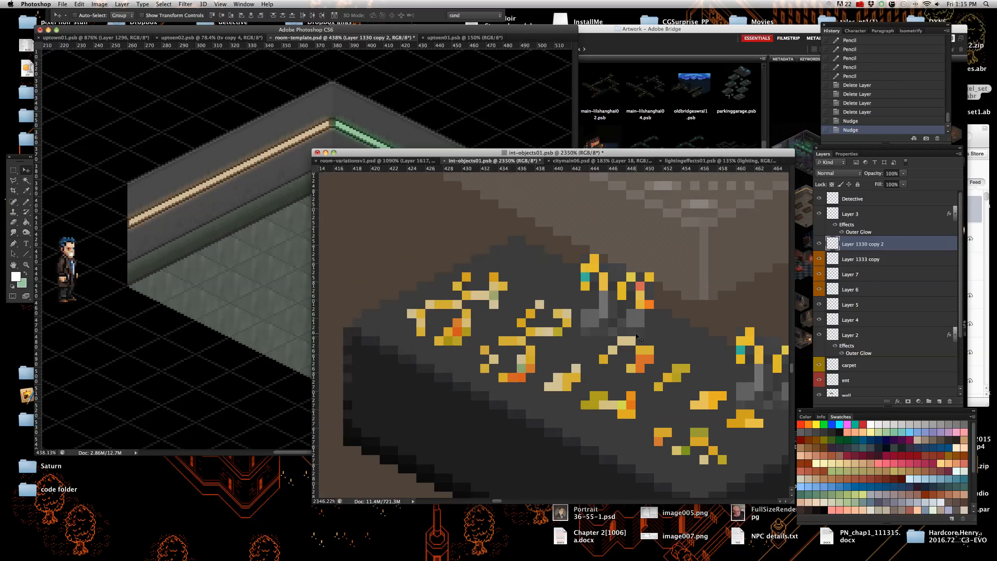
pyautogui.scroll(-3, 455, 252)
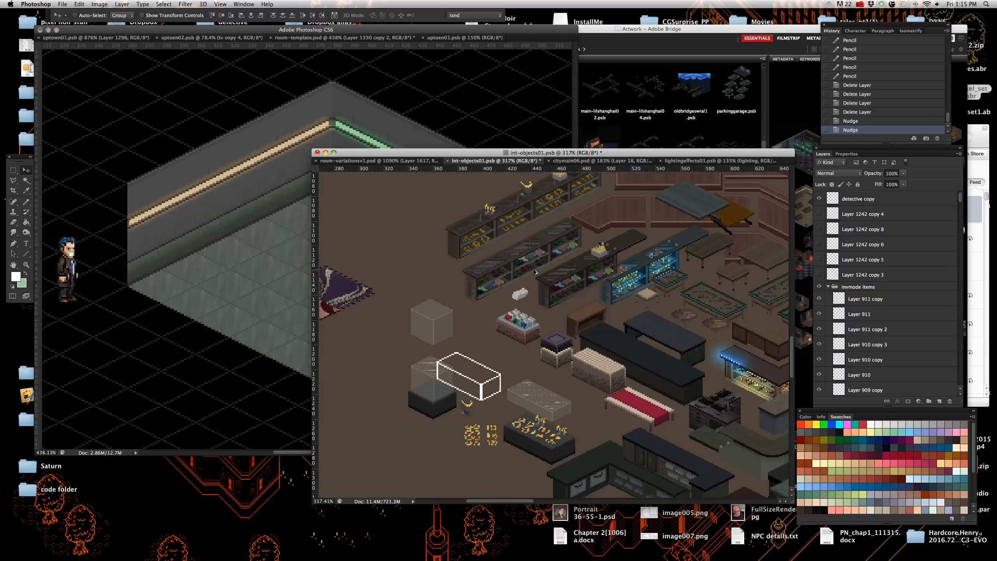
pyautogui.scroll(-3, 574, 257)
pyautogui.scroll(5, 465, 288)
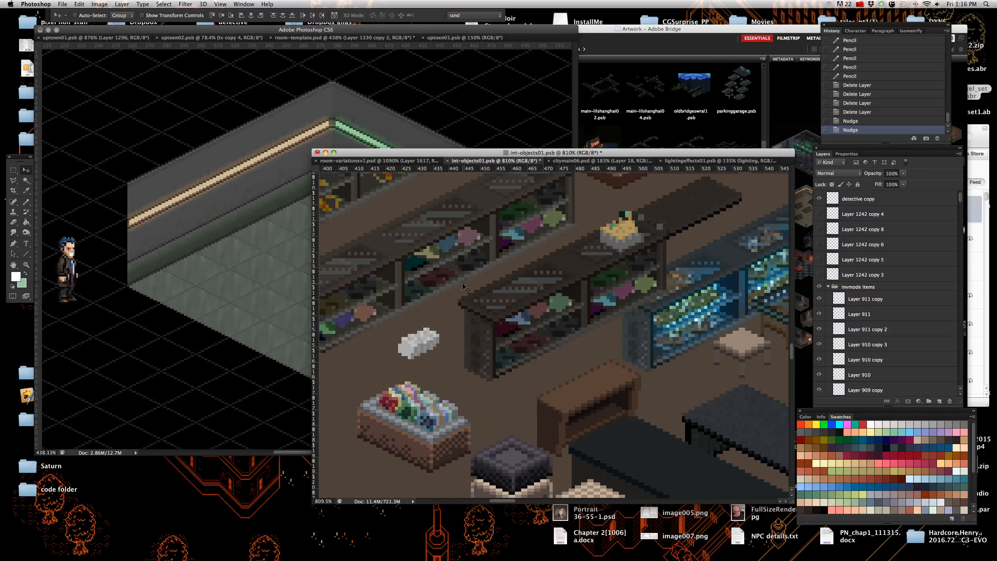
pyautogui.scroll(-5, 452, 297)
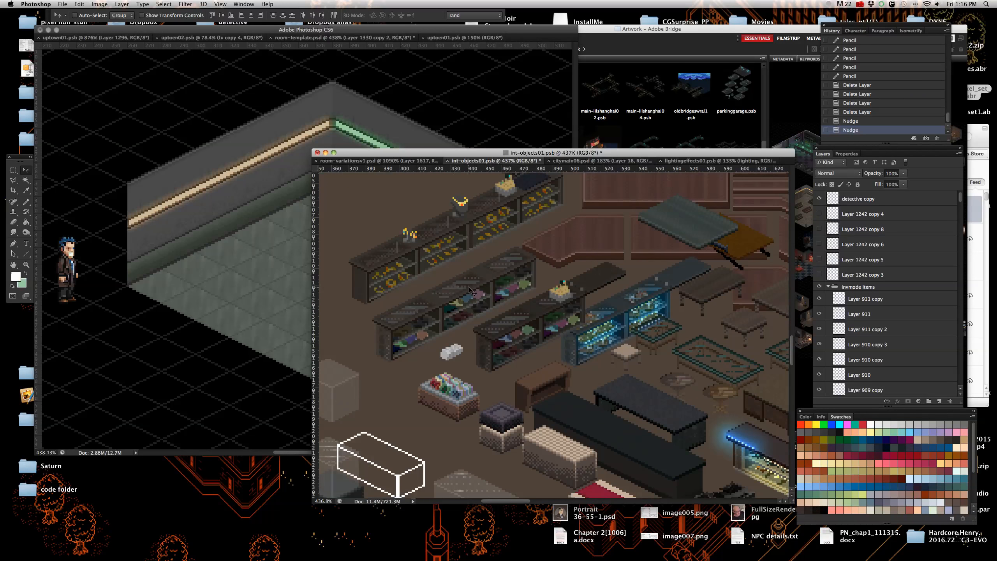
pyautogui.scroll(2, 451, 287)
pyautogui.scroll(-3, 452, 284)
pyautogui.scroll(3, 453, 278)
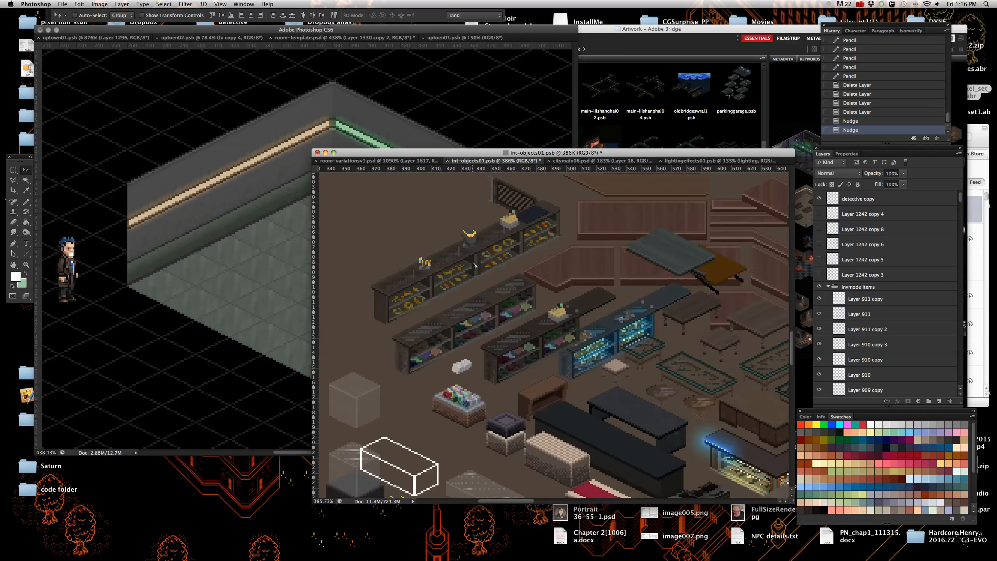
pyautogui.scroll(-3, 453, 276)
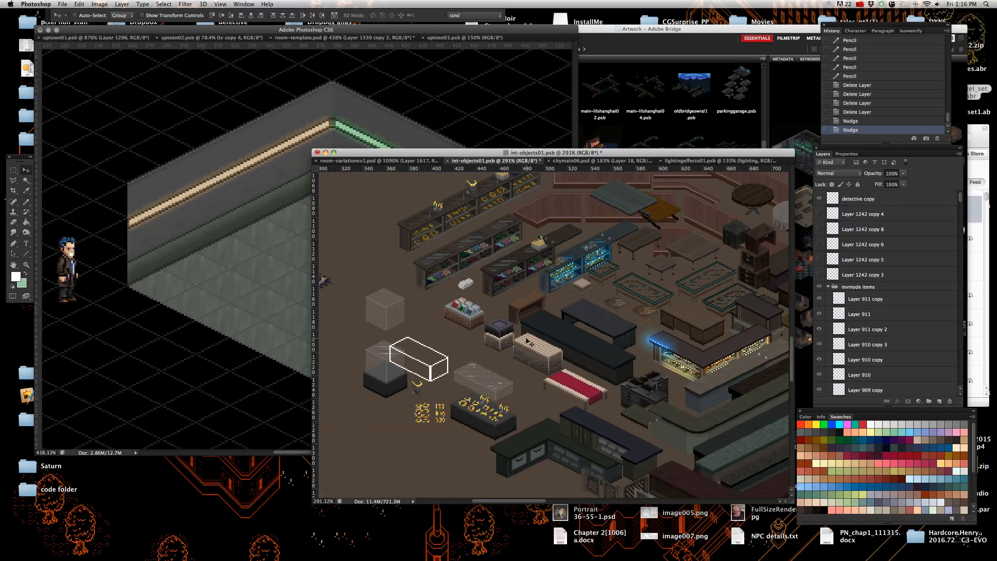
pyautogui.scroll(-3, 538, 347)
pyautogui.scroll(-3, 623, 394)
pyautogui.hscroll(5, 623, 394)
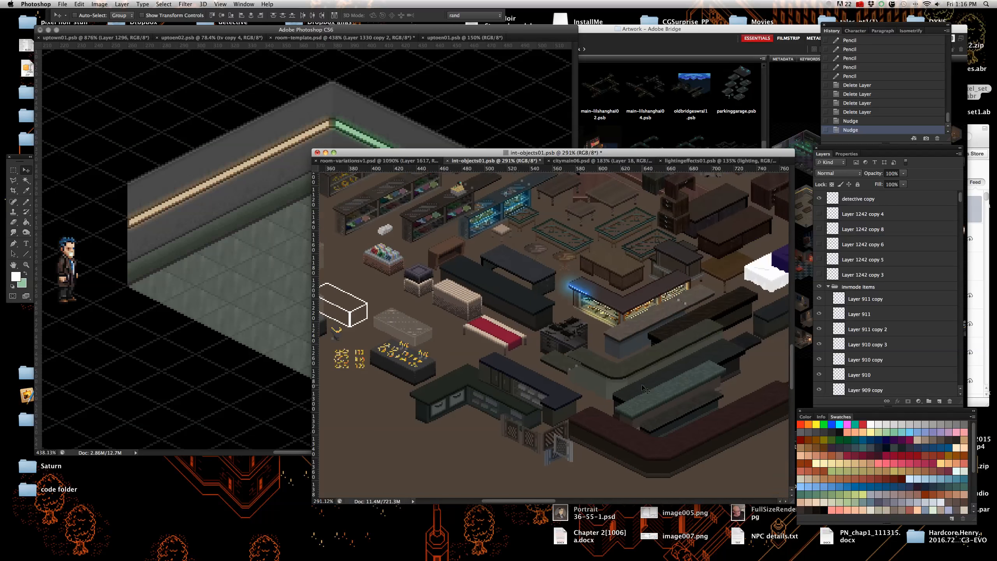
# - Copy the green-topped bar from int-objects01.psb into room-template.psd, placing it parallel to the orange-lit wall
pyautogui.scroll(5, 625, 311)
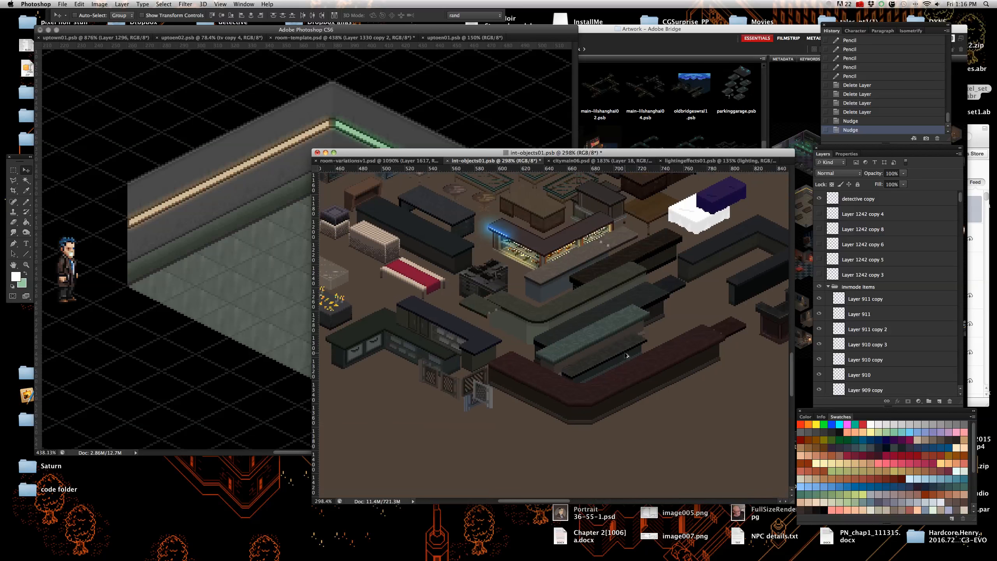
pyautogui.scroll(-2, 611, 347)
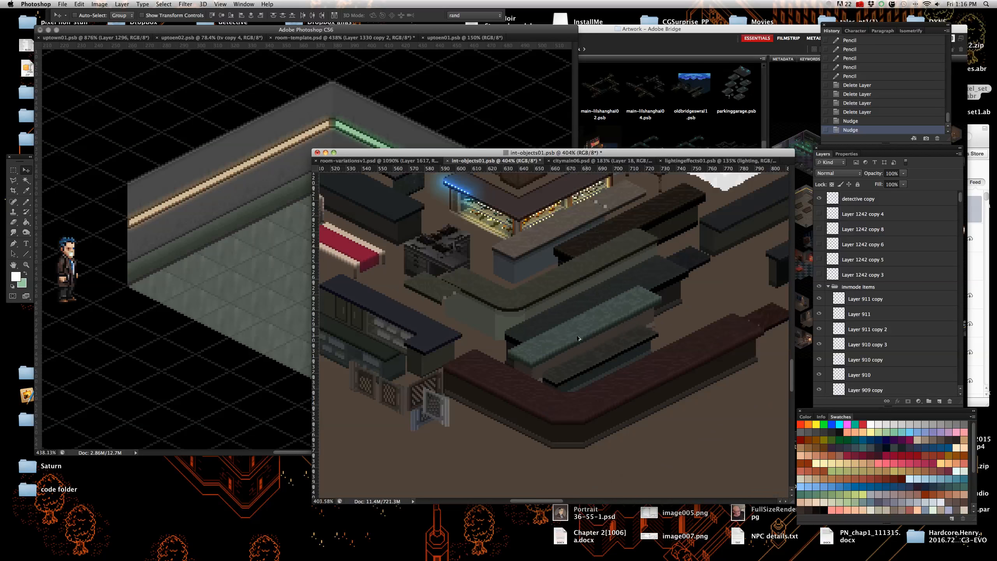
pyautogui.rightClick(570, 339)
pyautogui.click(594, 341)
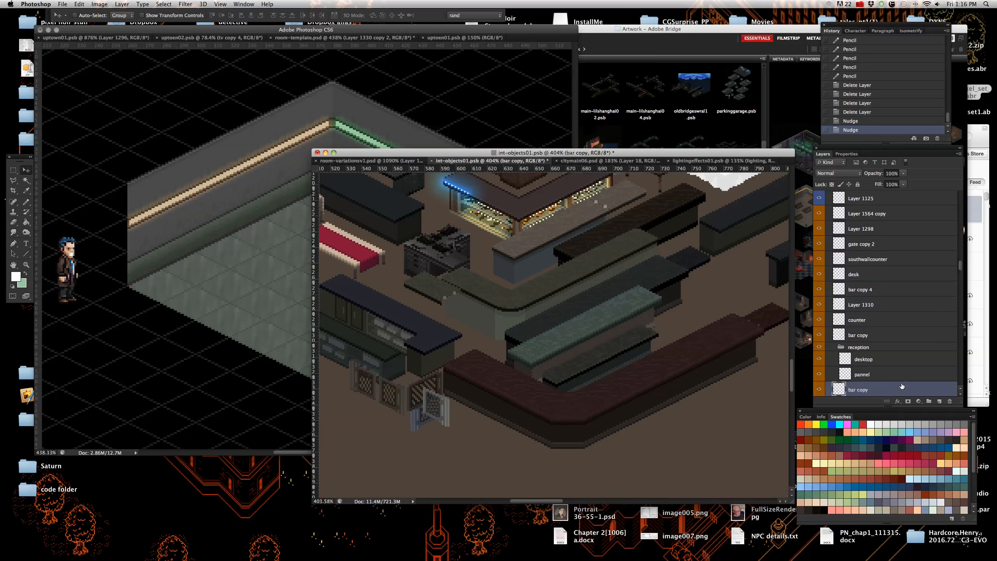
pyautogui.moveTo(901, 394); pyautogui.dragTo(323, 231)
pyautogui.scroll(5, 305, 255)
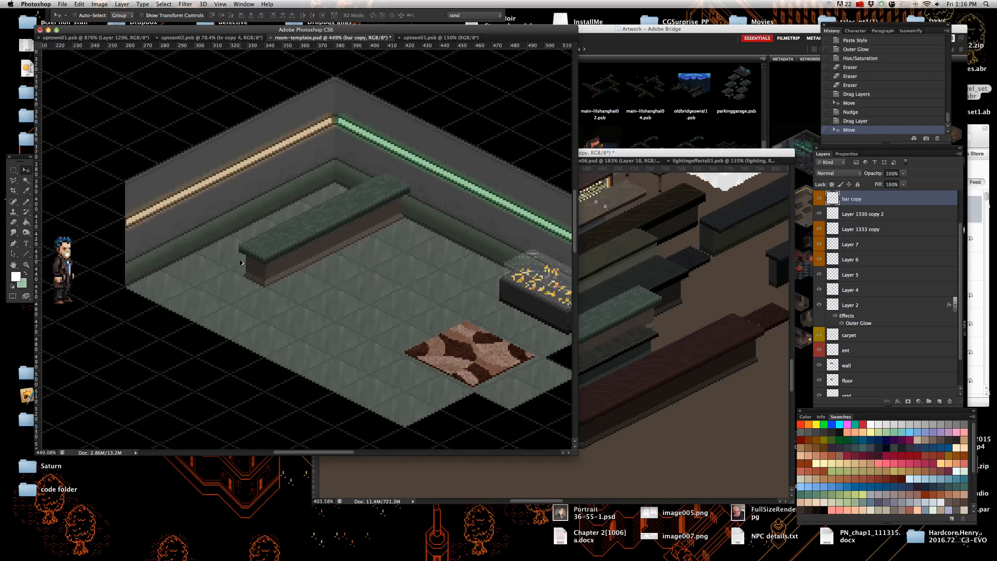
# - Examine the green-topped bar's placement relative to the walls and floor of the room
pyautogui.scroll(-6, 305, 255)
pyautogui.scroll(2, 304, 263)
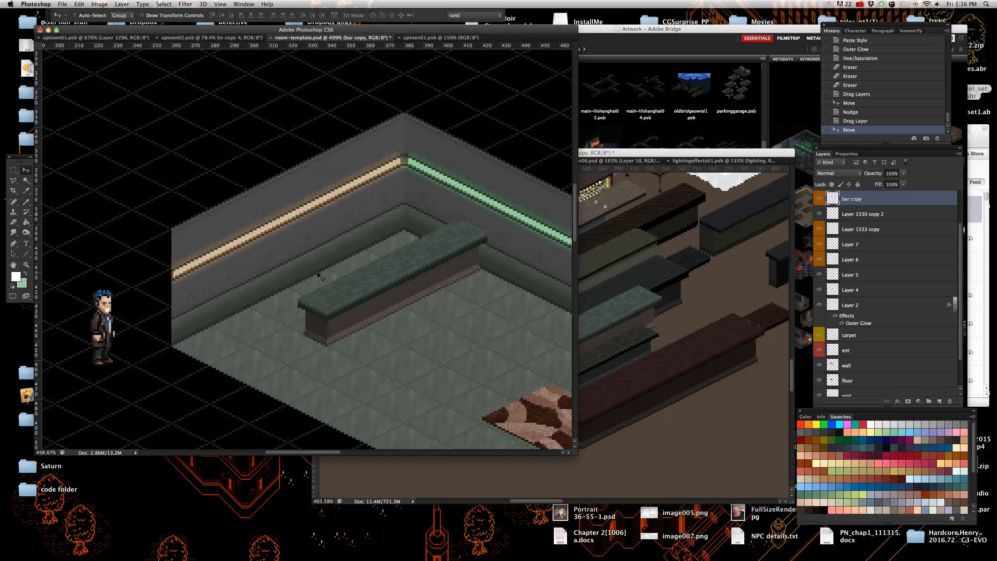
pyautogui.scroll(-1, 302, 276)
pyautogui.scroll(-3, 304, 275)
pyautogui.scroll(3, 326, 275)
pyautogui.scroll(-2, 345, 273)
pyautogui.scroll(3, 351, 272)
pyautogui.hotkey('shift', 'Right')
pyautogui.hotkey('shift', 'Down')
pyautogui.hotkey('shift', 'Right')
pyautogui.scroll(-2, 350, 271)
pyautogui.scroll(2, 356, 275)
pyautogui.scroll(-2, 361, 279)
pyautogui.scroll(1, 367, 282)
pyautogui.scroll(-2, 370, 286)
pyautogui.scroll(3, 353, 284)
pyautogui.scroll(-1, 315, 282)
# - Look through the doors, windows and stairways in int-objects01.psb for a door that suits the room
pyautogui.click(793, 308)
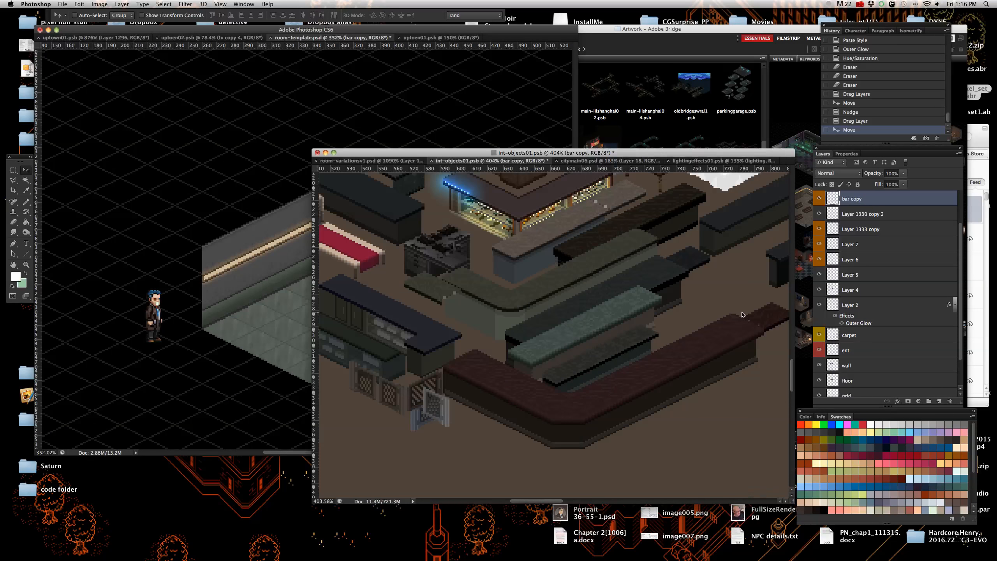
pyautogui.scroll(-7, 392, 297)
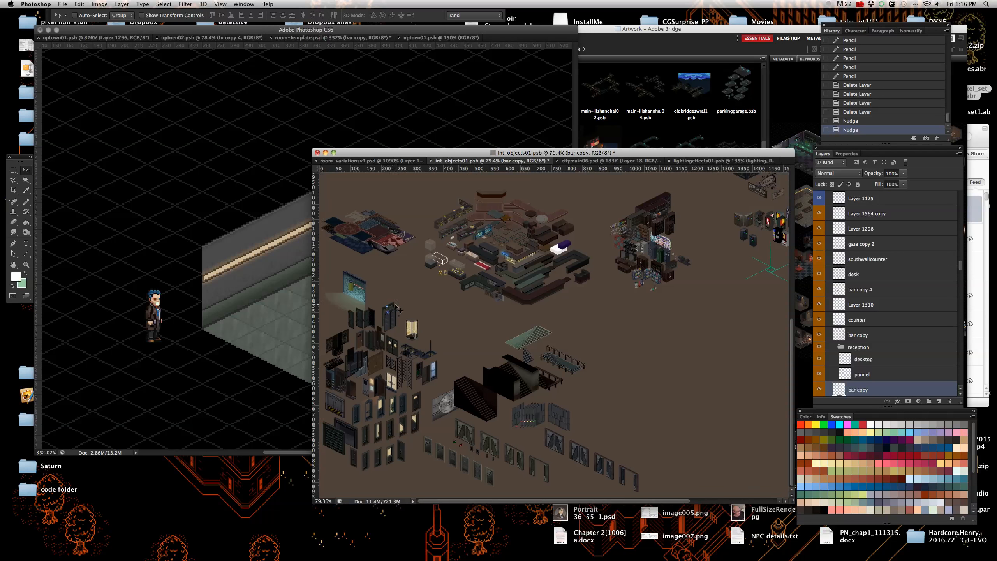
pyautogui.scroll(6, 408, 375)
pyautogui.scroll(-3, 467, 326)
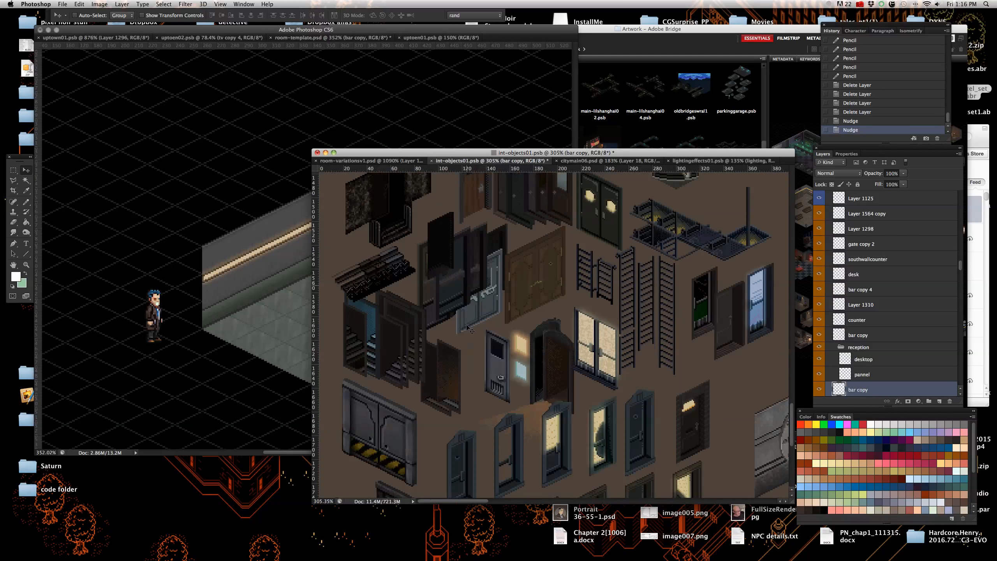
pyautogui.scroll(-5, 475, 312)
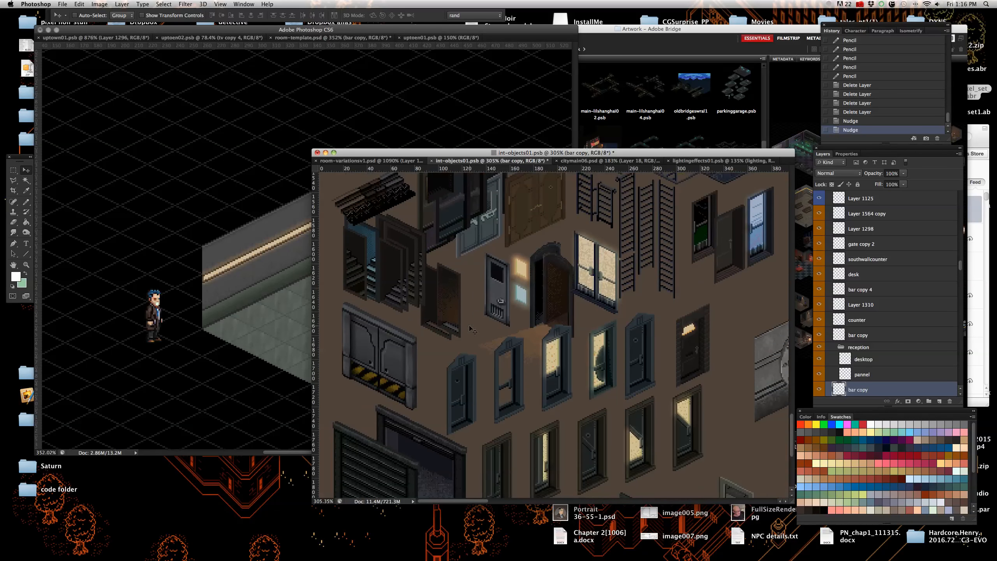
pyautogui.scroll(4, 469, 325)
pyautogui.scroll(2, 461, 308)
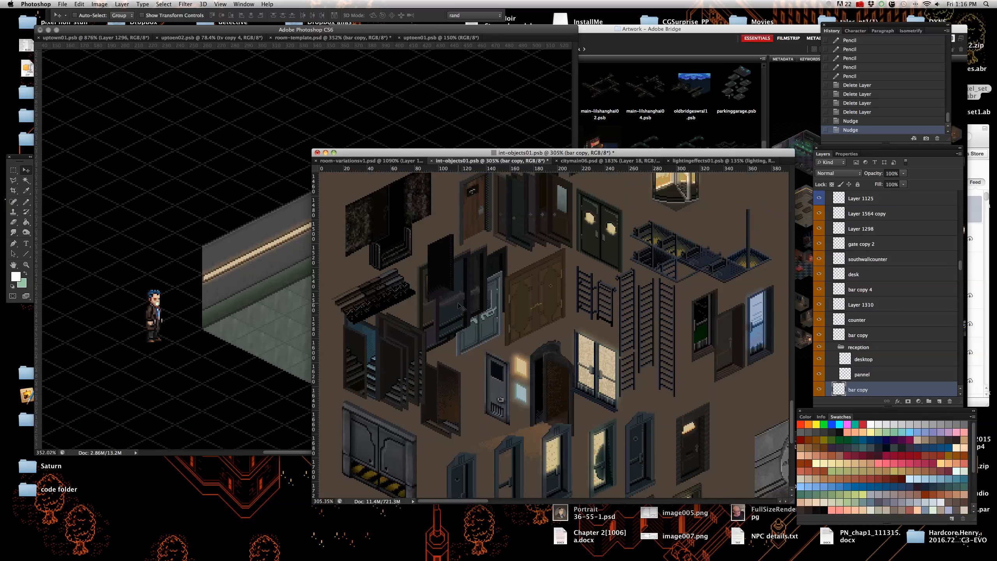
pyautogui.scroll(-3, 455, 307)
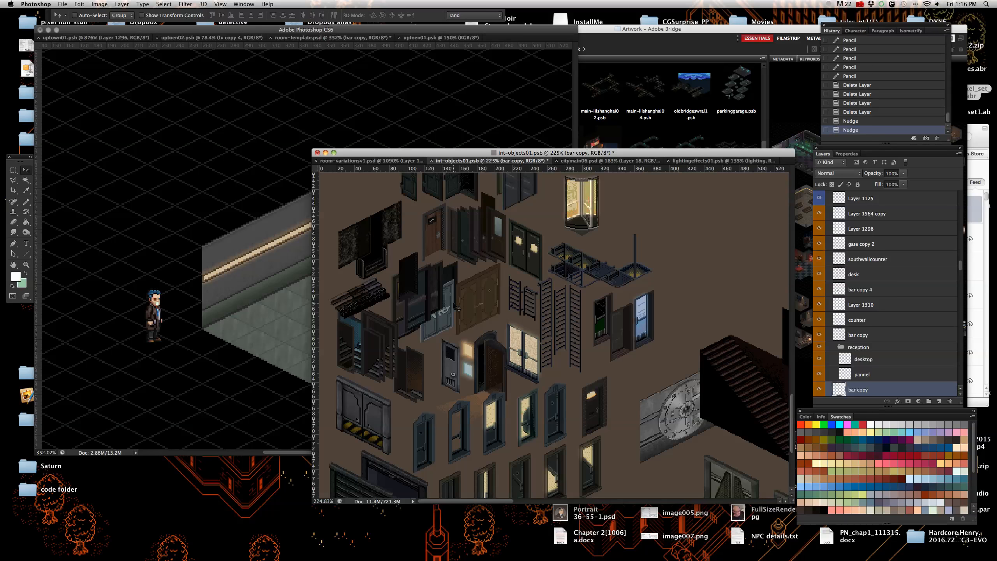
pyautogui.scroll(3, 454, 306)
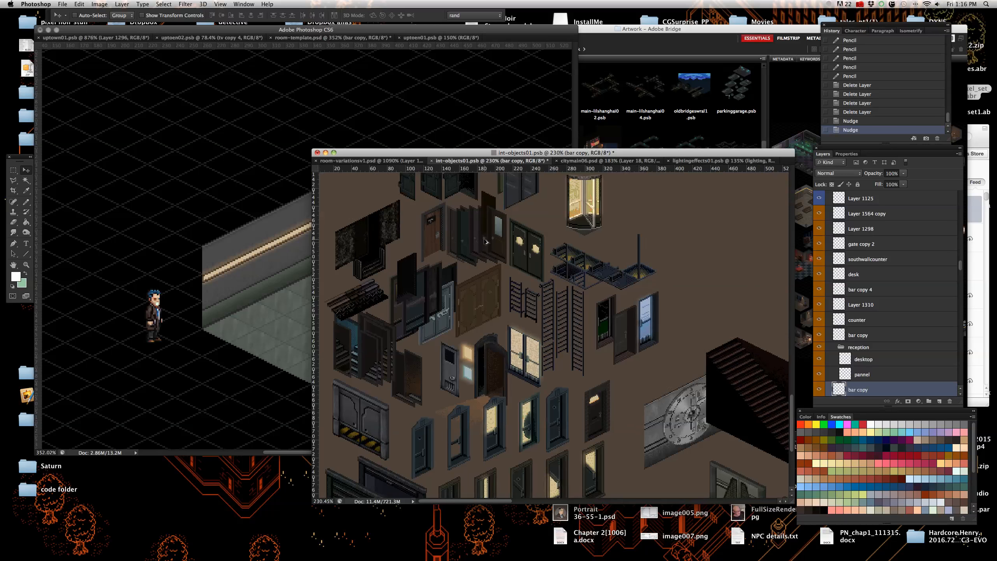
# - Copy the dark door layer "Layer 123 copy" from int-objects01.psb into room-template.psd, onto the orange-lit wall
pyautogui.rightClick(485, 278)
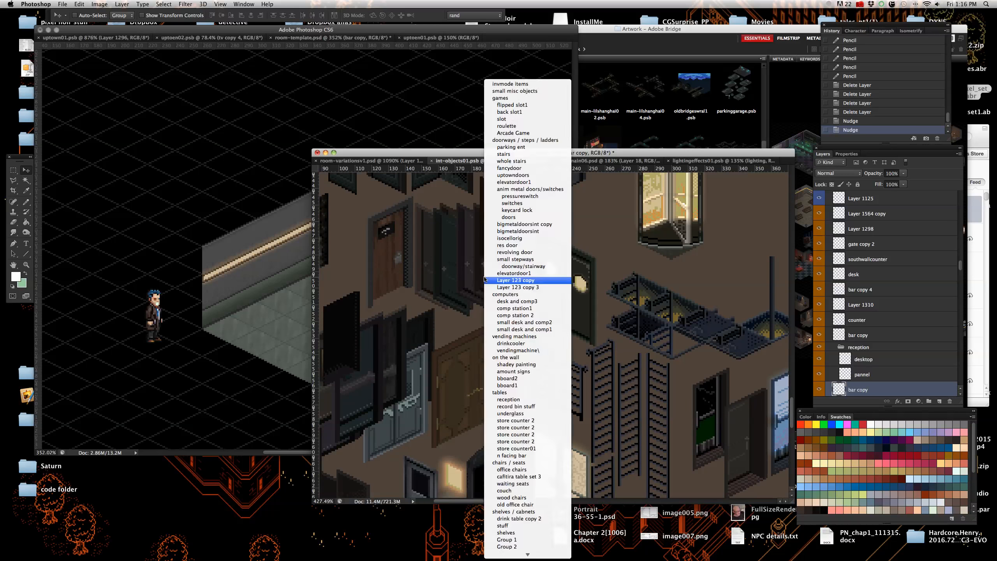
pyautogui.click(486, 279)
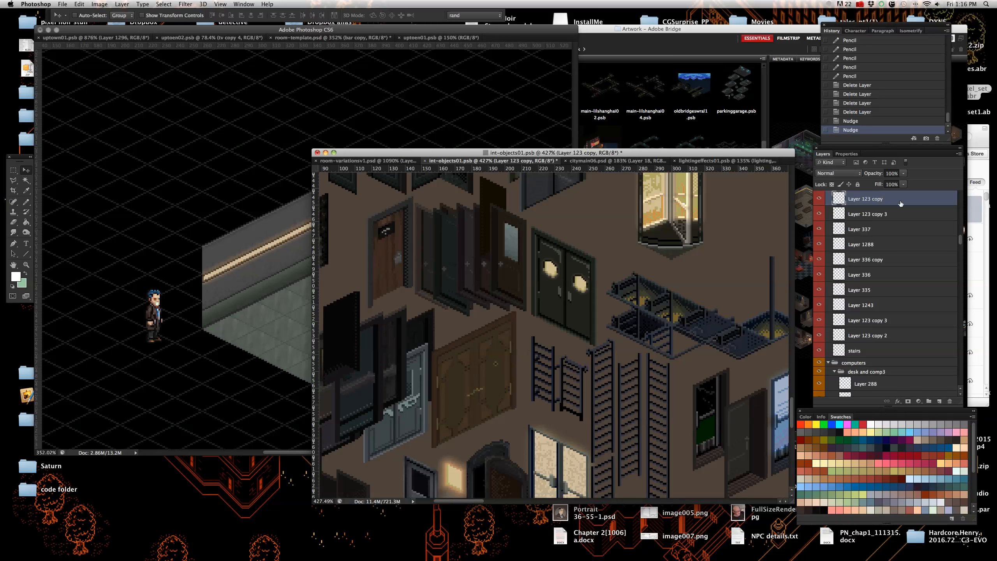
pyautogui.moveTo(881, 204); pyautogui.dragTo(290, 266)
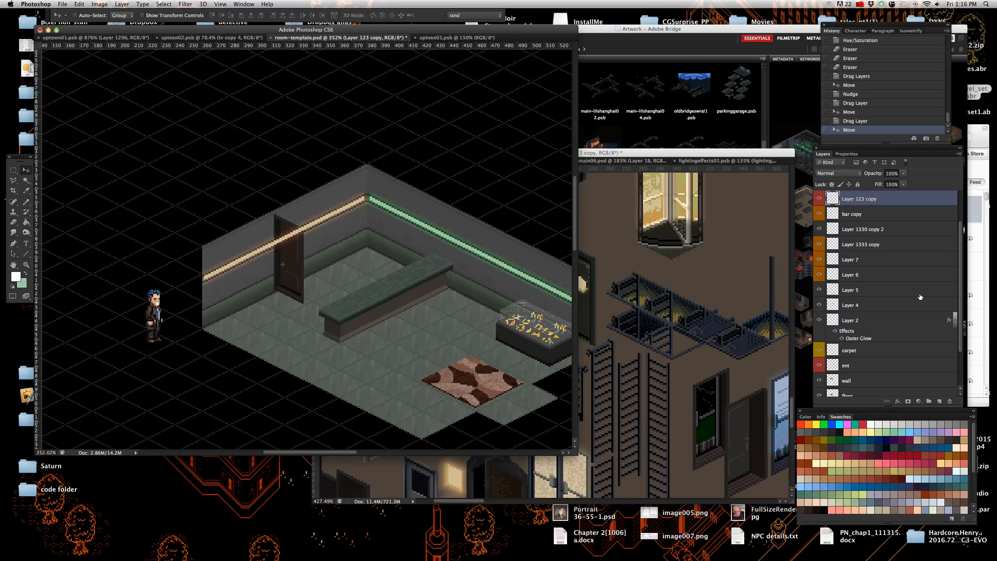
# - Move the door layer above Layer 3 in the stacking order so the door covers the orange light strip
pyautogui.scroll(3, 919, 296)
pyautogui.scroll(-2, 903, 272)
pyautogui.scroll(2, 901, 273)
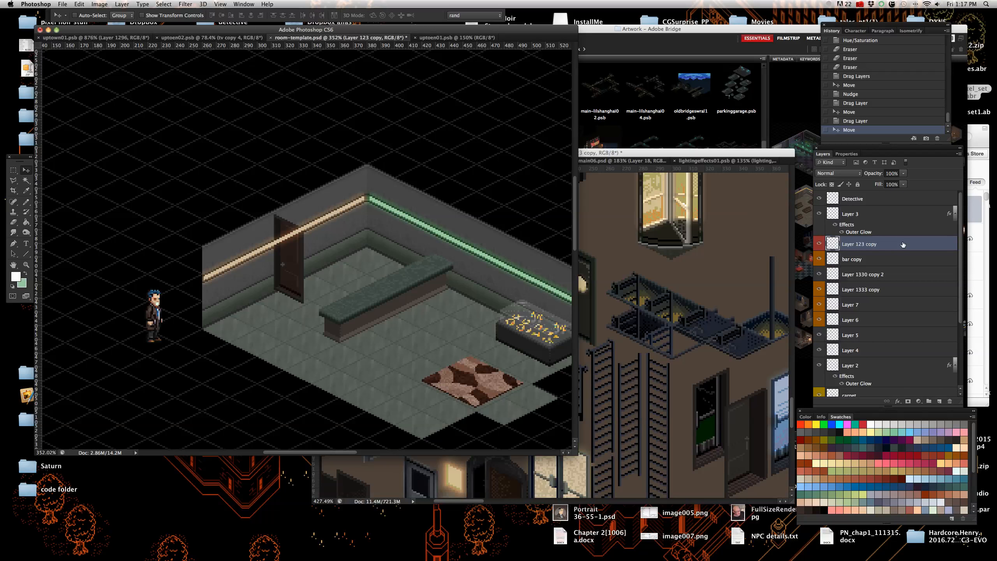
pyautogui.moveTo(902, 244); pyautogui.dragTo(900, 212)
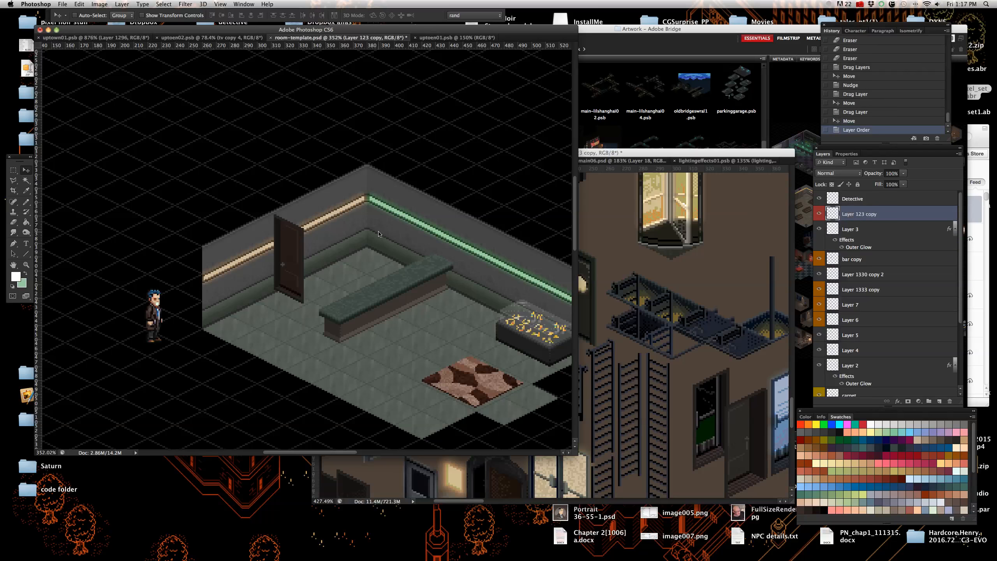
# - Flip the door horizontally
pyautogui.click(79, 3)
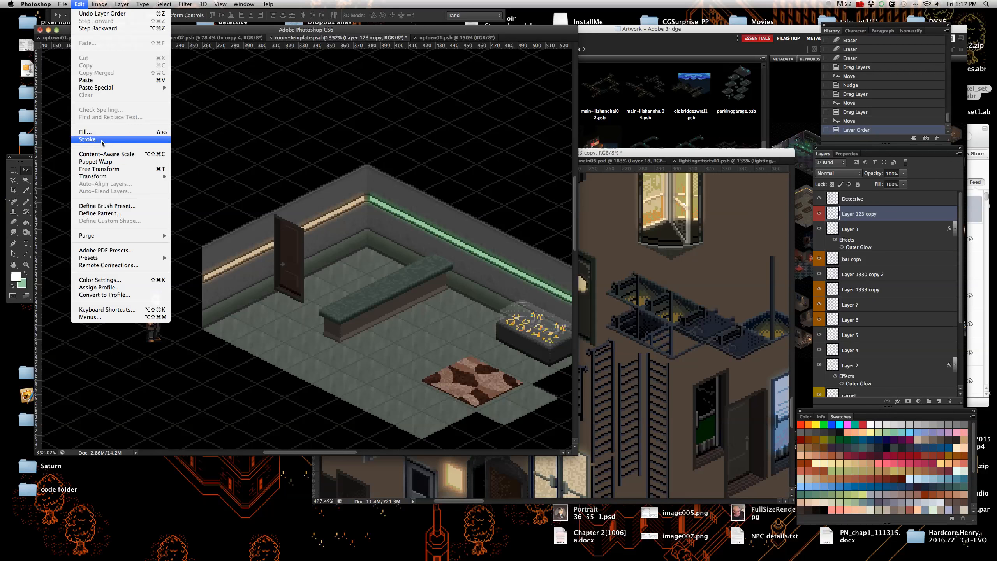
pyautogui.moveTo(149, 177)
pyautogui.click(198, 272)
# - Nudge the door along the orange-lit wall towards the back corner, behind the bar
pyautogui.scroll(-3, 337, 275)
pyautogui.scroll(3, 337, 275)
pyautogui.hotkey('shift', 'Right')
pyautogui.hotkey('shift', 'Up')
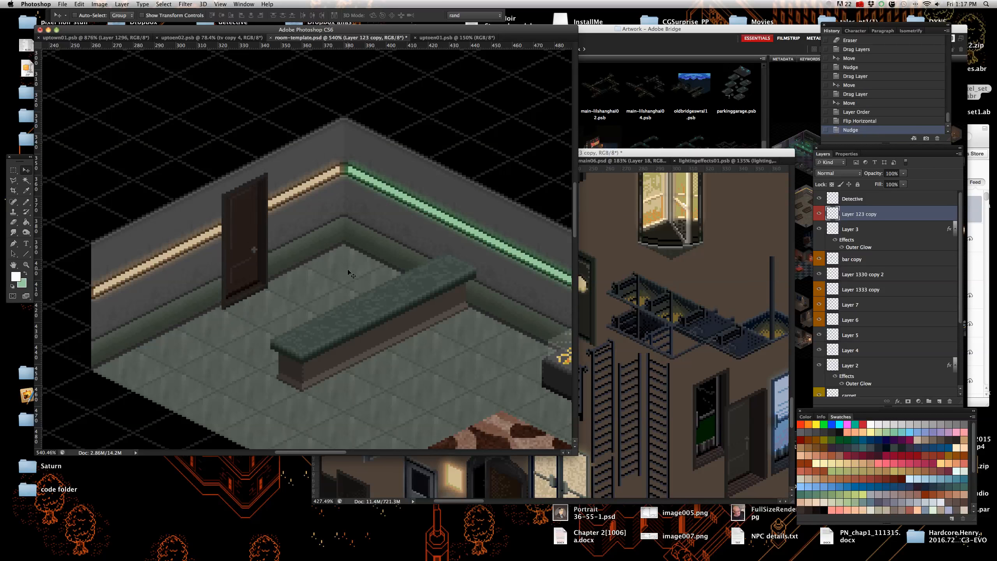
pyautogui.hotkey('shift', 'Right')
pyautogui.hotkey('shift', 'Up')
pyautogui.hotkey('shift', 'Right')
pyautogui.scroll(5, 241, 256)
pyautogui.hscroll(3, 241, 255)
pyautogui.scroll(-5, 246, 260)
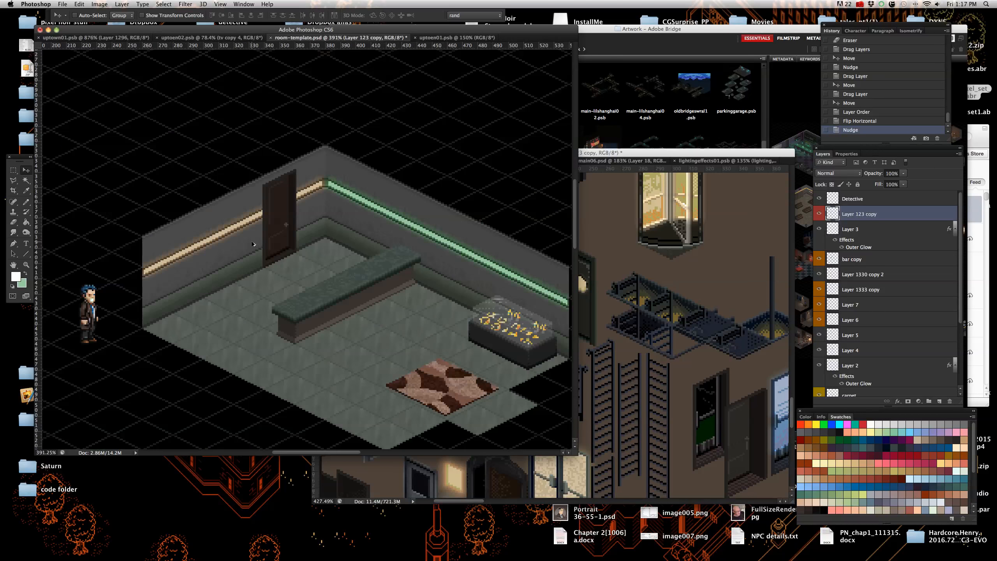
# - Clear the part of the orange light strip on Layer 3 behind the door using a rectangular selection, and deselect
pyautogui.scroll(6, 241, 257)
pyautogui.rightClick(242, 255)
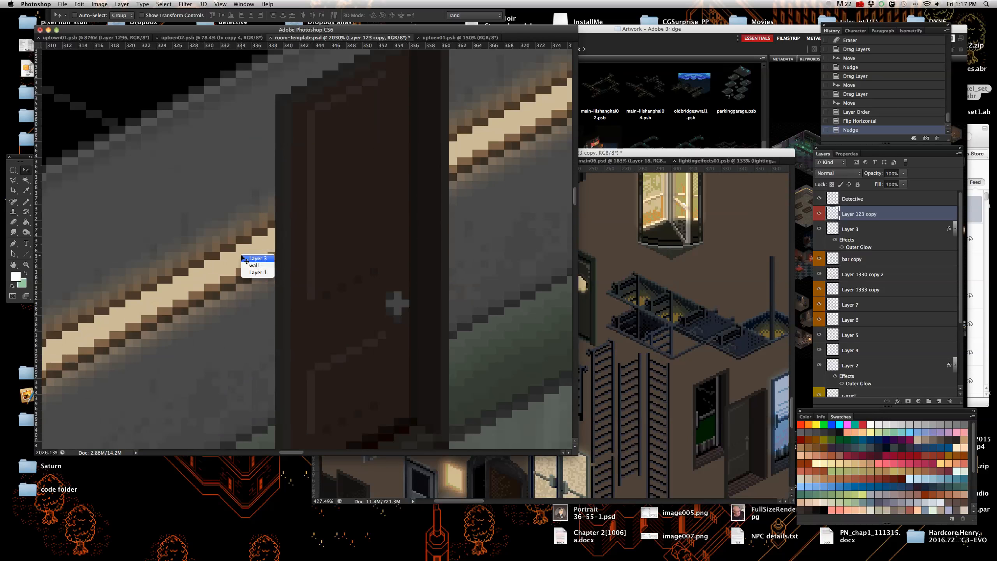
pyautogui.click(257, 258)
pyautogui.click(15, 170)
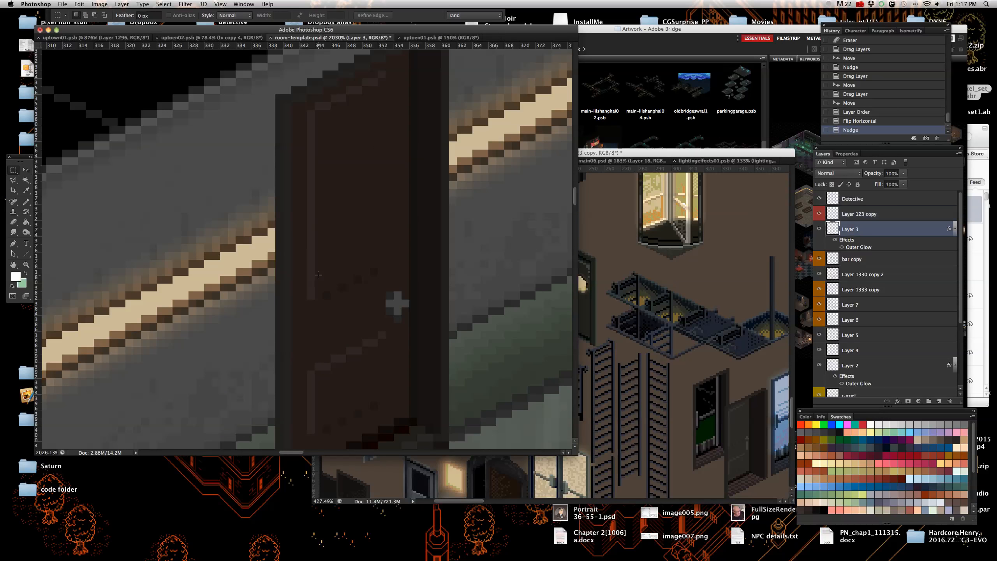
pyautogui.moveTo(266, 301); pyautogui.dragTo(460, 73)
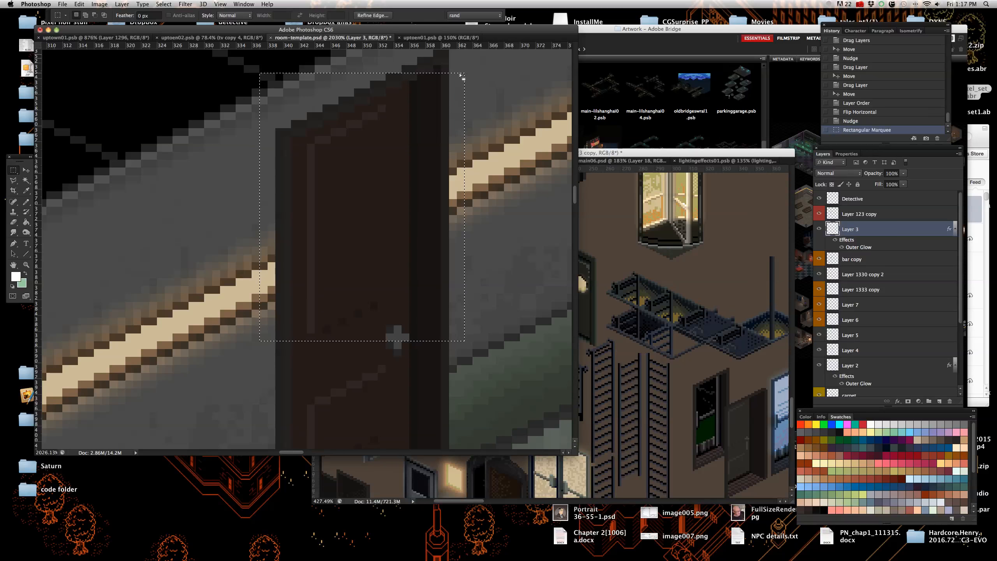
pyautogui.press('Delete')
pyautogui.scroll(-5, 386, 133)
pyautogui.scroll(2, 386, 133)
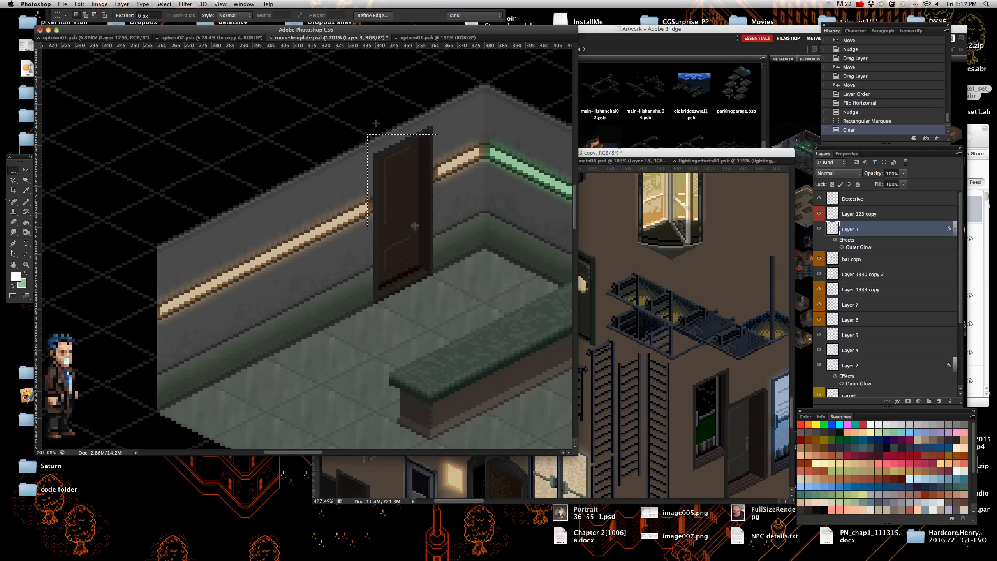
pyautogui.press('super+d')
# - Make the door layer in the room active for moving
pyautogui.press('v')
pyautogui.rightClick(412, 247)
pyautogui.click(415, 249)
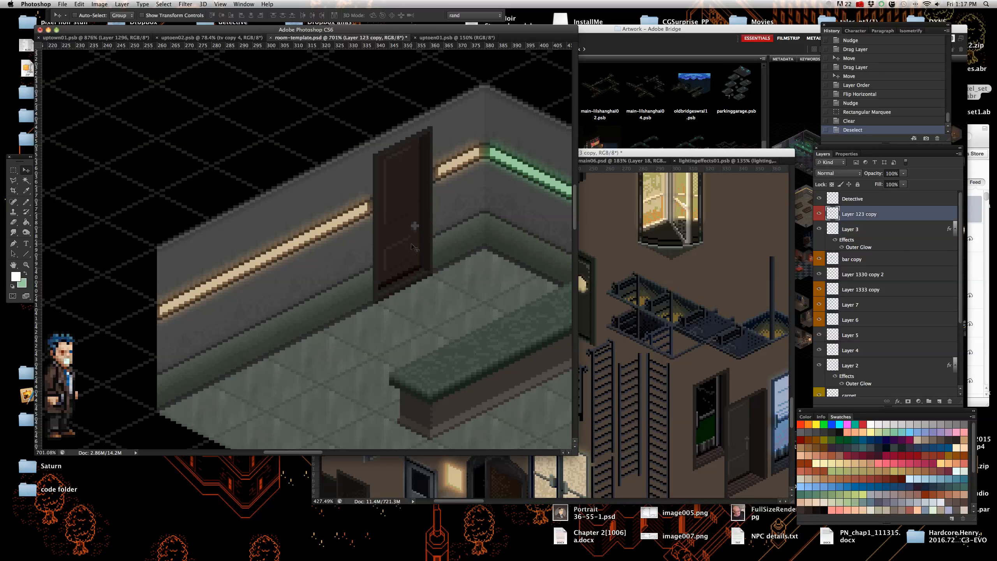
# - Try nudging the door down the wall and move it back up
pyautogui.hotkey('shift', 'Down')
pyautogui.hotkey('shift', 'Down')
pyautogui.hotkey('shift', 'Down')
pyautogui.hotkey('shift', 'Up')
pyautogui.hotkey('shift', 'Up')
pyautogui.hotkey('shift', 'Up')
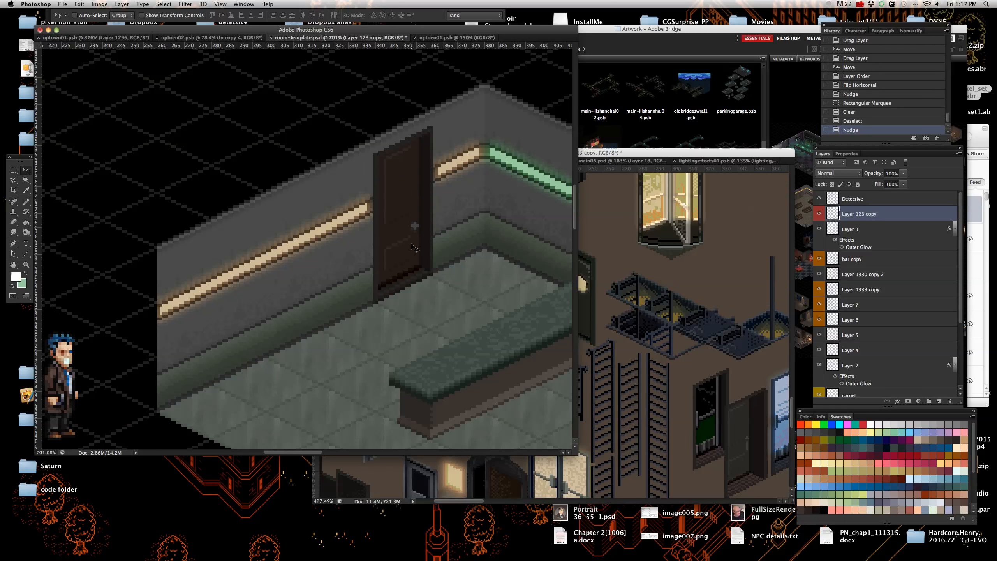
pyautogui.scroll(-6, 413, 248)
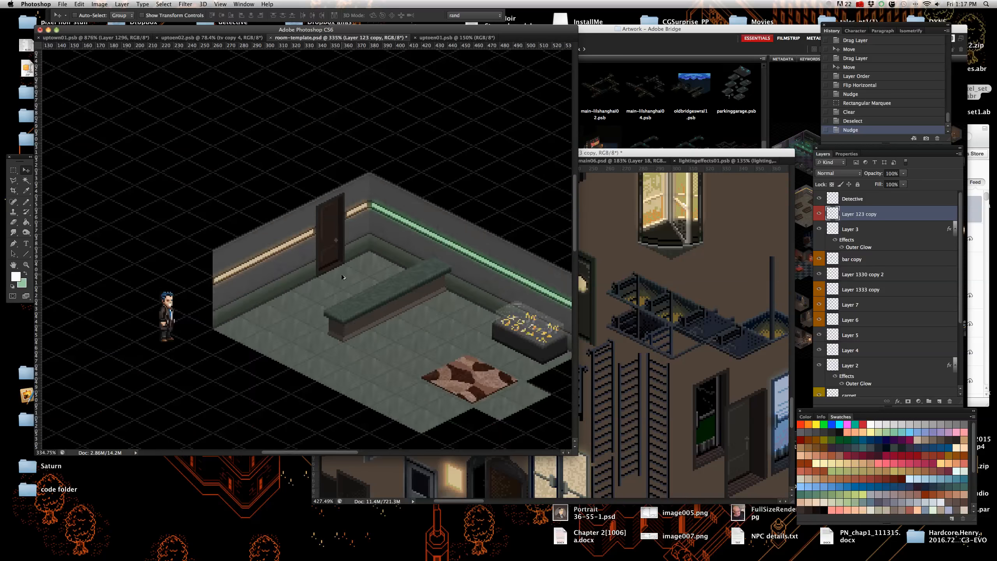
# - Brighten the door with an Exposure adjustment of +0.77
pyautogui.scroll(5, 349, 283)
pyautogui.scroll(2, 349, 282)
pyautogui.click(109, 4)
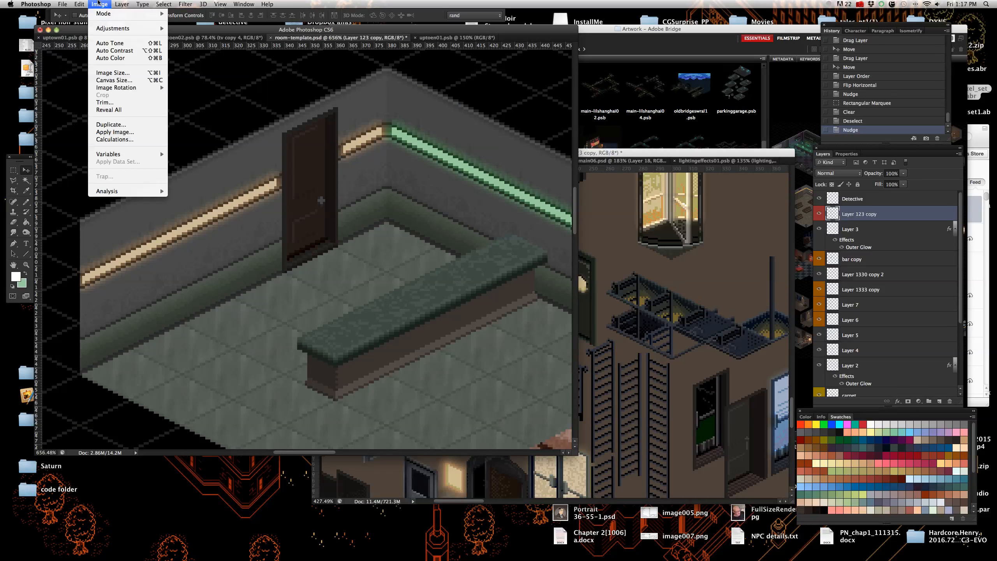
pyautogui.moveTo(101, 30)
pyautogui.click(196, 50)
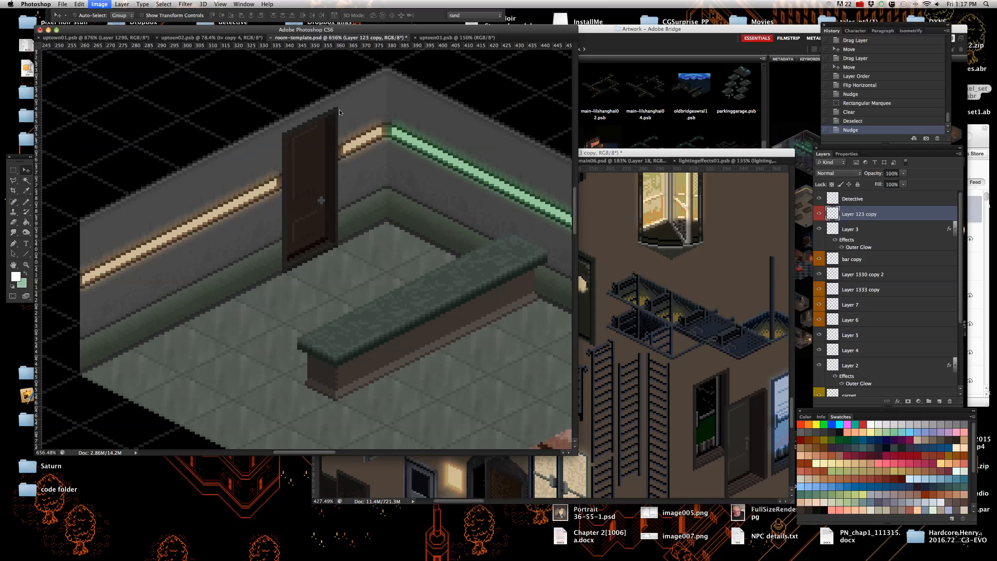
pyautogui.moveTo(730, 288); pyautogui.dragTo(733, 289)
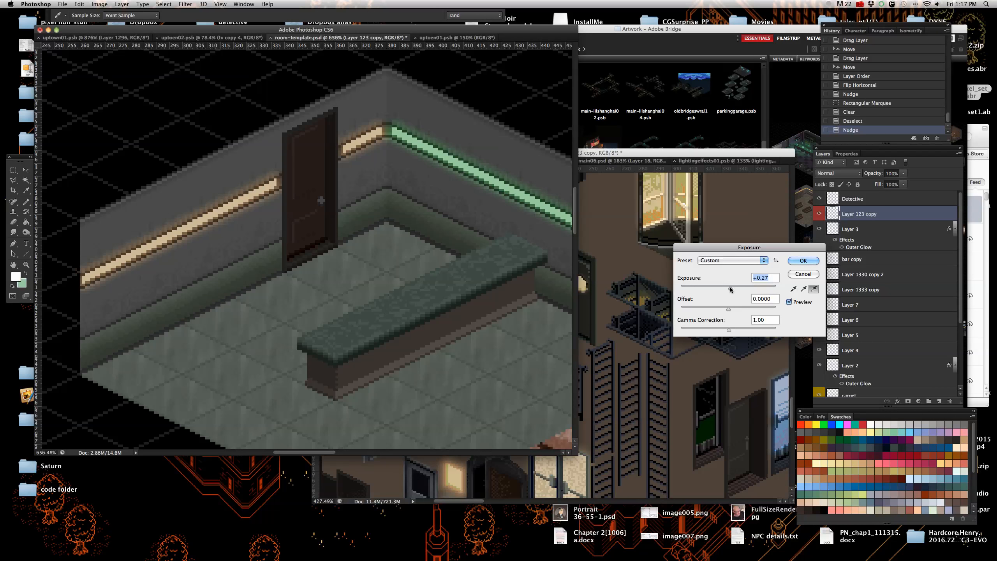
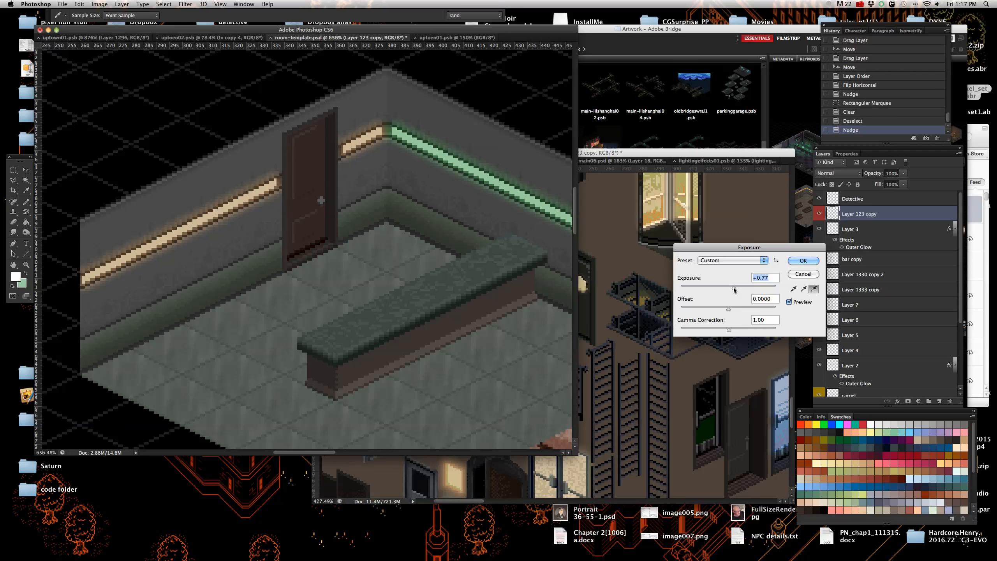
pyautogui.click(803, 260)
pyautogui.press('v')
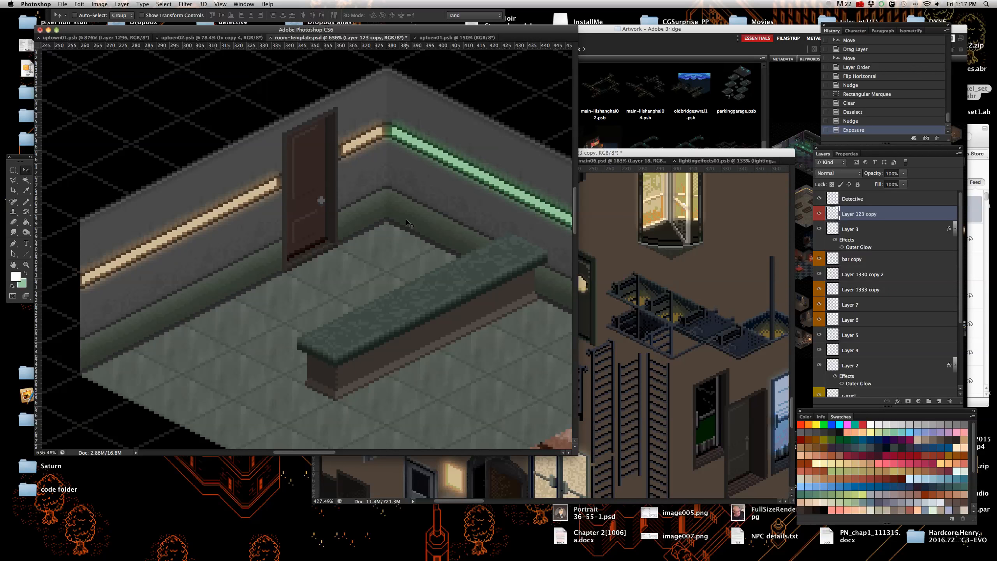
# - Select the green-topped bar and recolour it with Hue/Saturation, using hue -25 and saturation -31
pyautogui.scroll(-5, 406, 219)
pyautogui.scroll(5, 334, 298)
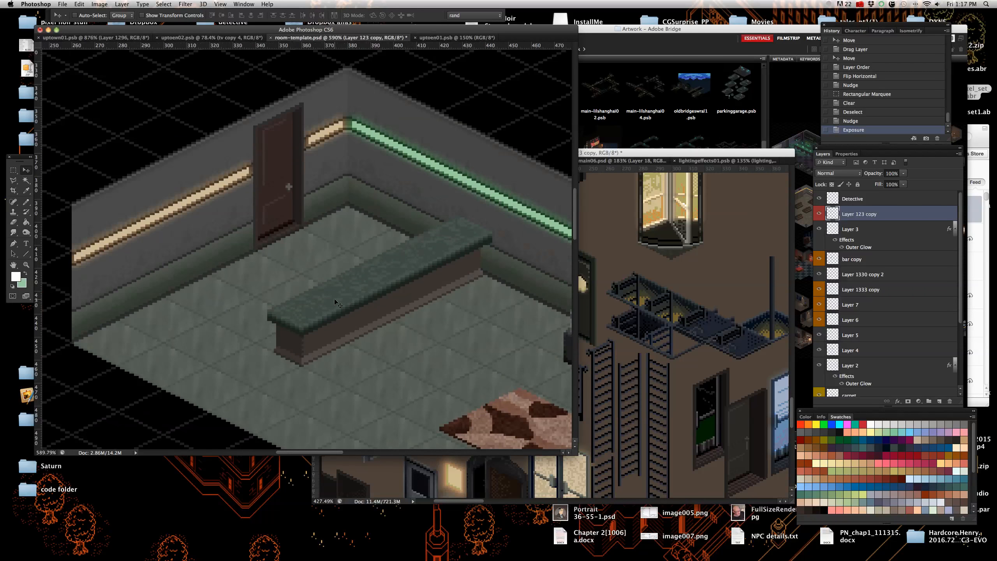
pyautogui.scroll(2, 335, 298)
pyautogui.rightClick(335, 297)
pyautogui.click(349, 301)
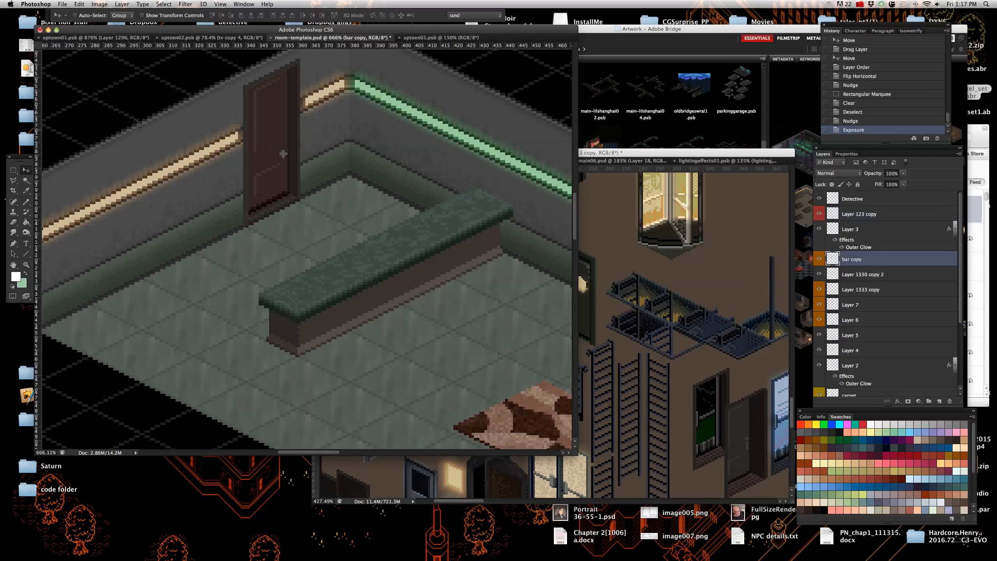
pyautogui.click(106, 4)
pyautogui.moveTo(118, 28)
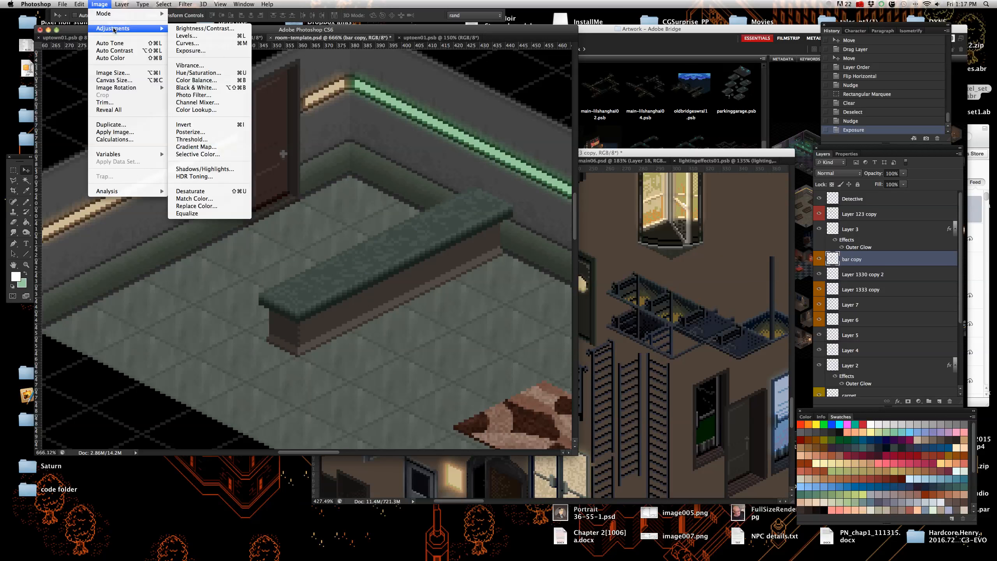
pyautogui.click(194, 73)
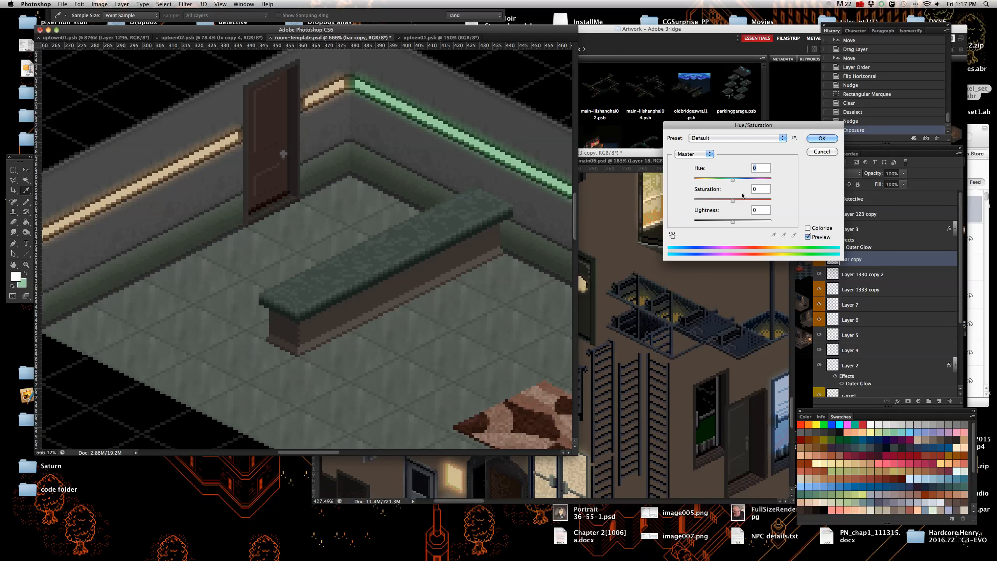
pyautogui.moveTo(730, 180); pyautogui.dragTo(723, 181)
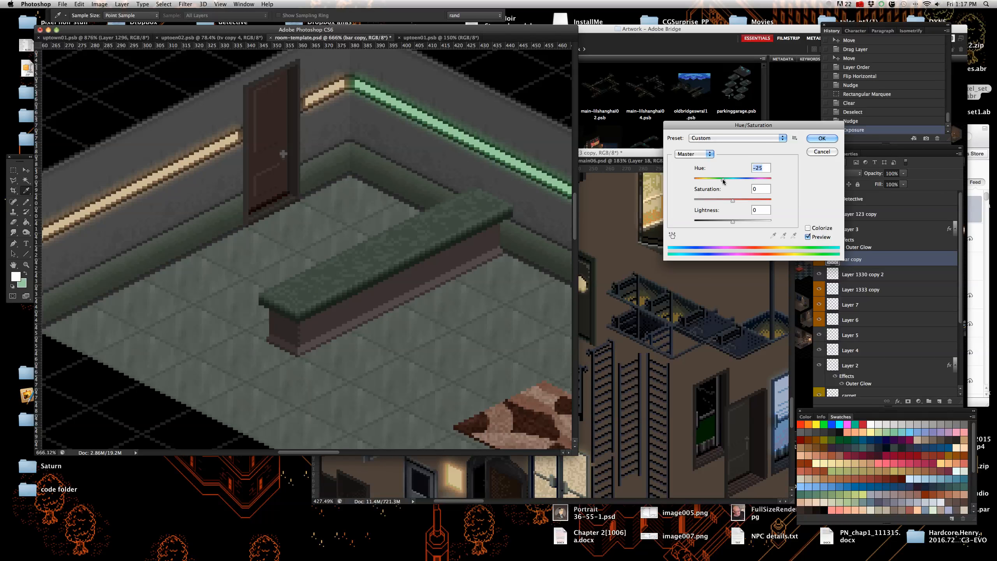
pyautogui.click(720, 200)
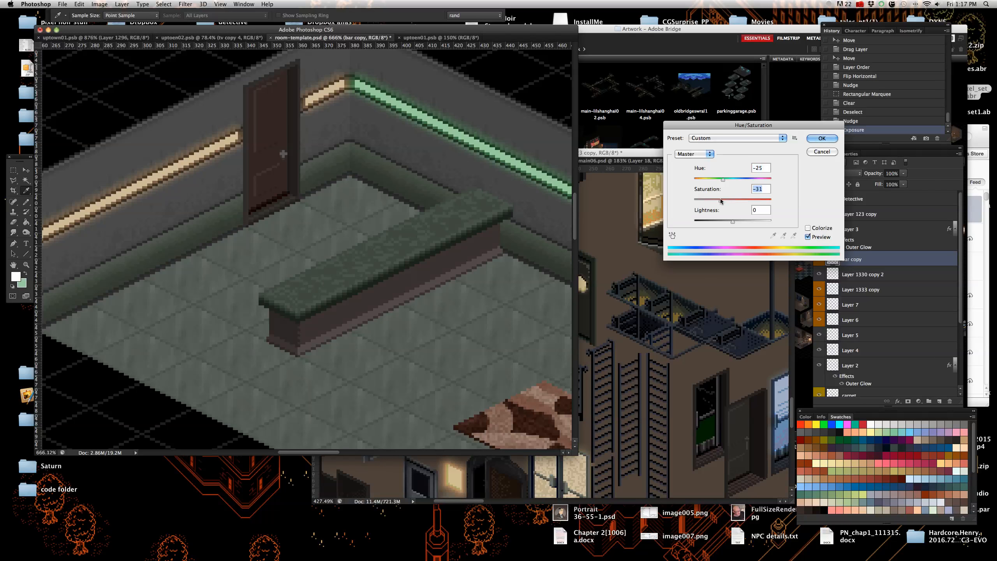
pyautogui.click(815, 142)
pyautogui.press('v')
# - Try to select the bar's brown base with the Magic Wand at tolerance 12
pyautogui.scroll(-5, 271, 285)
pyautogui.scroll(4, 271, 285)
pyautogui.scroll(-3, 272, 285)
pyautogui.scroll(6, 272, 285)
pyautogui.rightClick(284, 306)
pyautogui.press('Escape')
pyautogui.click(26, 180)
pyautogui.click(267, 325)
pyautogui.click(196, 357)
pyautogui.click(184, 303)
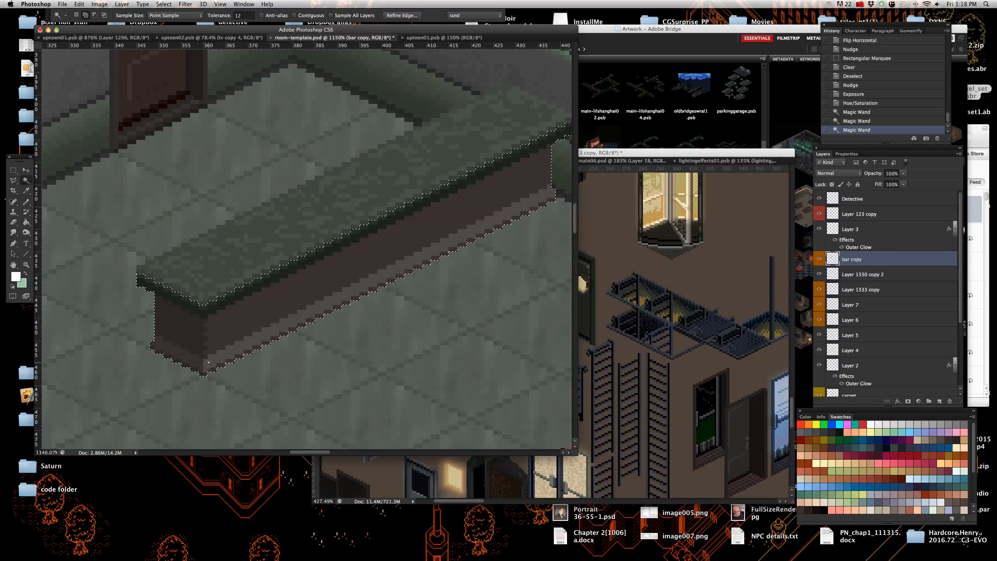
pyautogui.scroll(-2, 177, 311)
pyautogui.click(177, 311)
pyautogui.scroll(5, 177, 311)
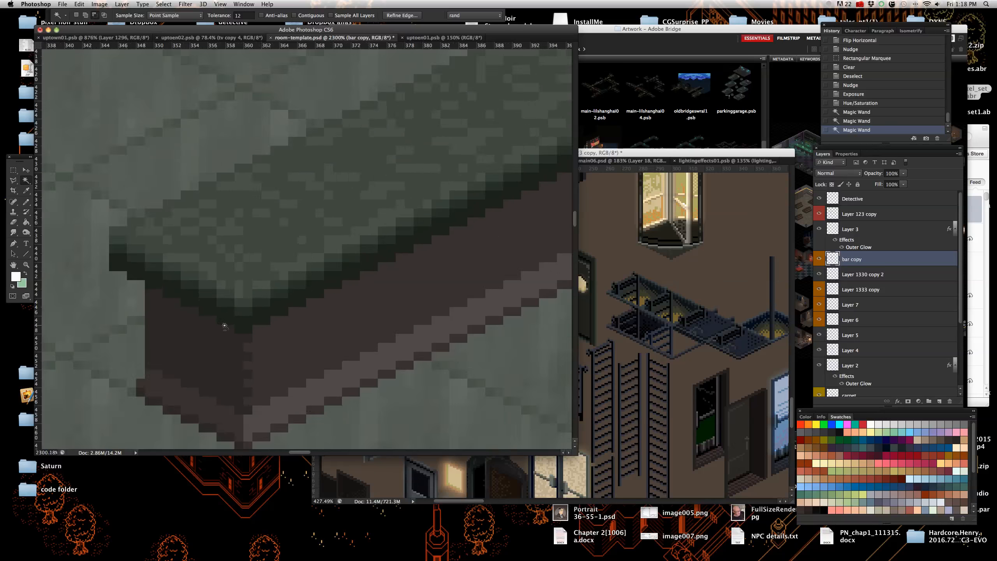
pyautogui.scroll(-5, 250, 290)
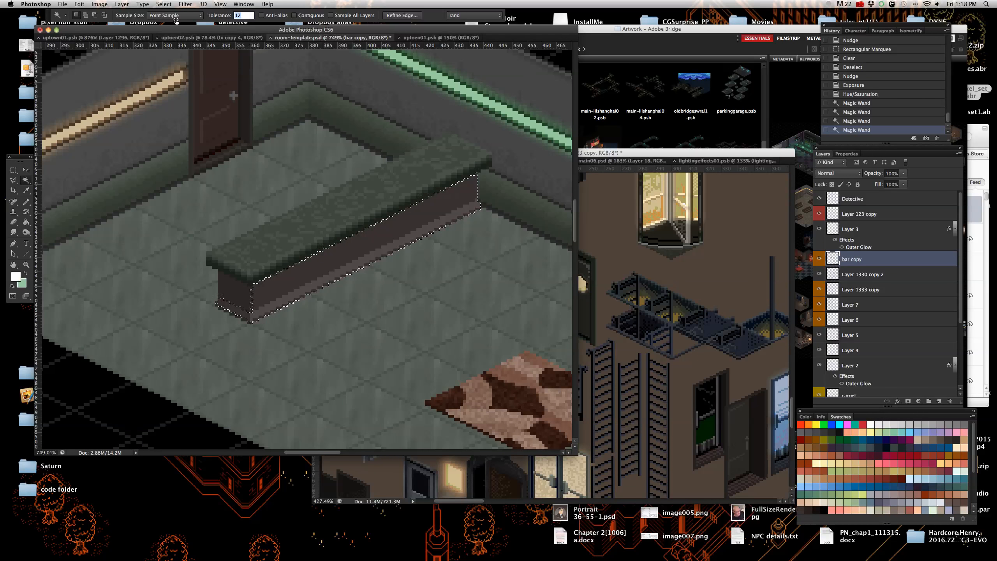
# - Clear the selection and reselect all shades of the bar's brown base with the Magic Wand at tolerance 2
pyautogui.write('2')
pyautogui.scroll(5, 265, 337)
pyautogui.hotkey('ctrl', 'd')
pyautogui.click(250, 216)
pyautogui.keyDown('shift'); pyautogui.click(214, 273); pyautogui.keyUp('shift')
pyautogui.keyDown('shift'); pyautogui.click(215, 276); pyautogui.keyUp('shift')
pyautogui.keyDown('shift'); pyautogui.click(216, 275); pyautogui.keyUp('shift')
pyautogui.scroll(-4, 243, 247)
pyautogui.scroll(-5, 216, 183)
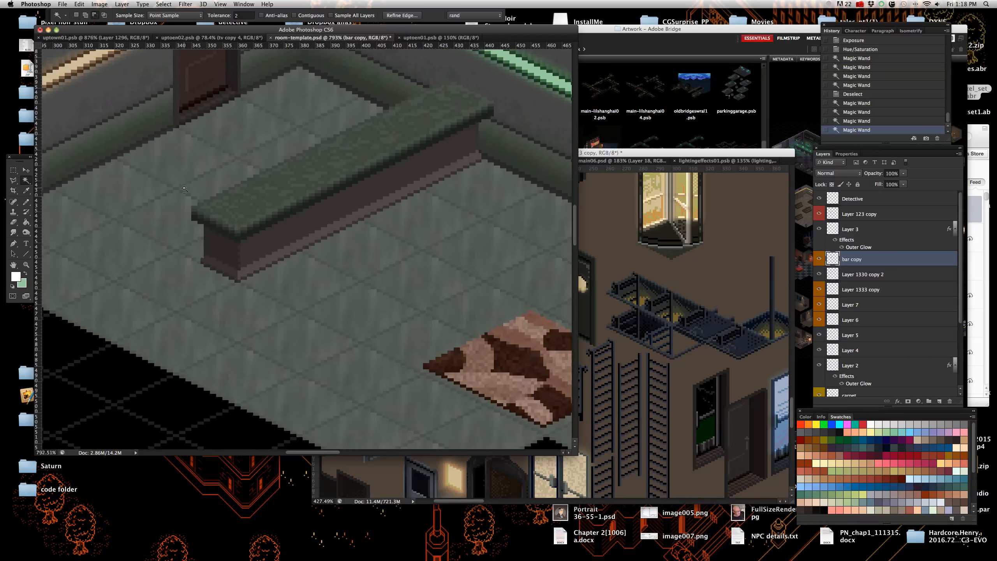
pyautogui.scroll(4, 236, 220)
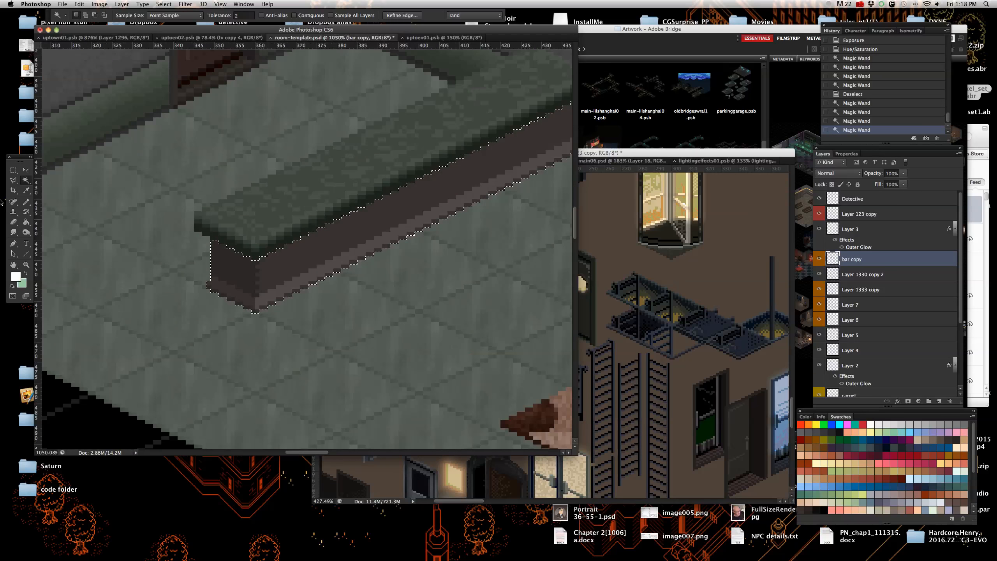
# - Recolour the selected bar base with Hue/Saturation, using hue +26 and saturation +55, and deselect it
pyautogui.click(99, 4)
pyautogui.moveTo(115, 29)
pyautogui.click(198, 72)
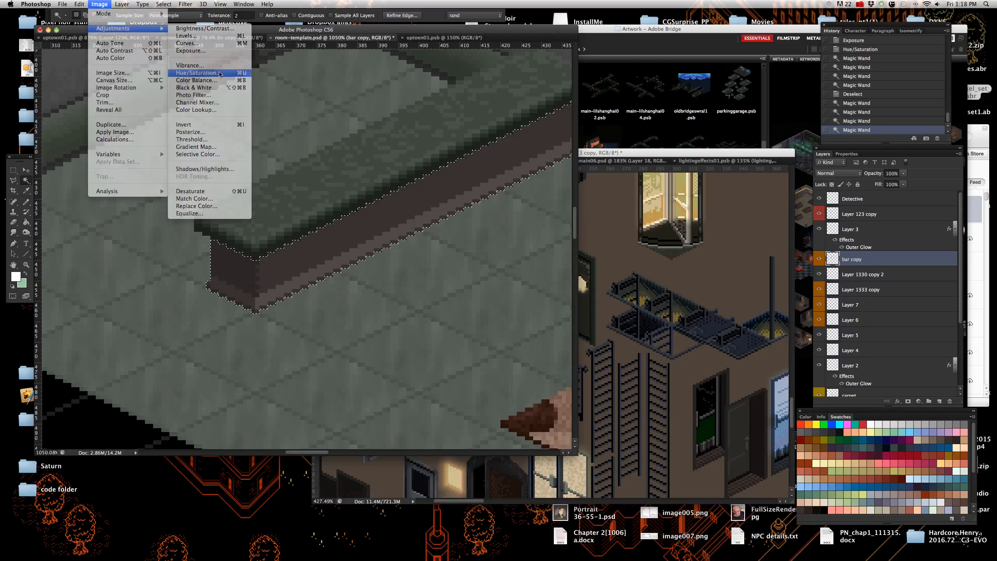
pyautogui.moveTo(732, 179)
pyautogui.mouseDown()
pyautogui.moveTo(724, 179)
pyautogui.moveTo(740, 179)
pyautogui.mouseUp()
pyautogui.click(746, 200)
pyautogui.moveTo(747, 200); pyautogui.dragTo(750, 200)
pyautogui.scroll(-5, 360, 279)
pyautogui.scroll(4, 359, 279)
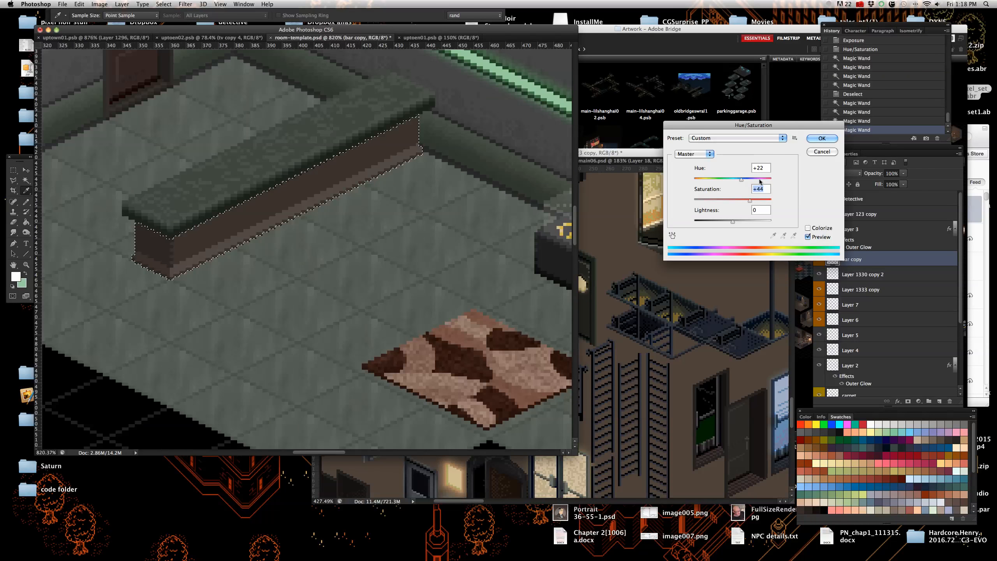
pyautogui.moveTo(741, 179); pyautogui.dragTo(742, 179)
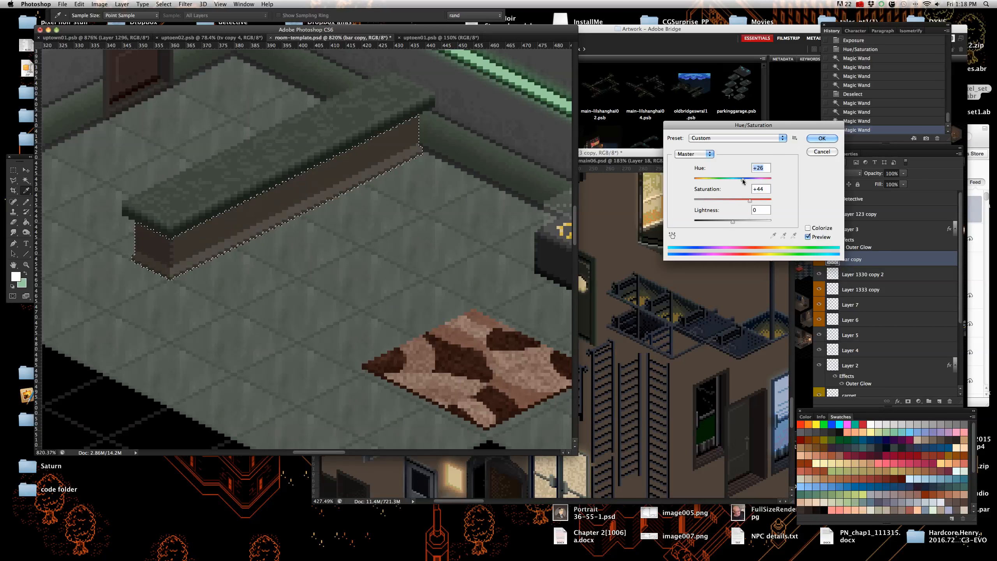
pyautogui.moveTo(752, 201); pyautogui.dragTo(754, 200)
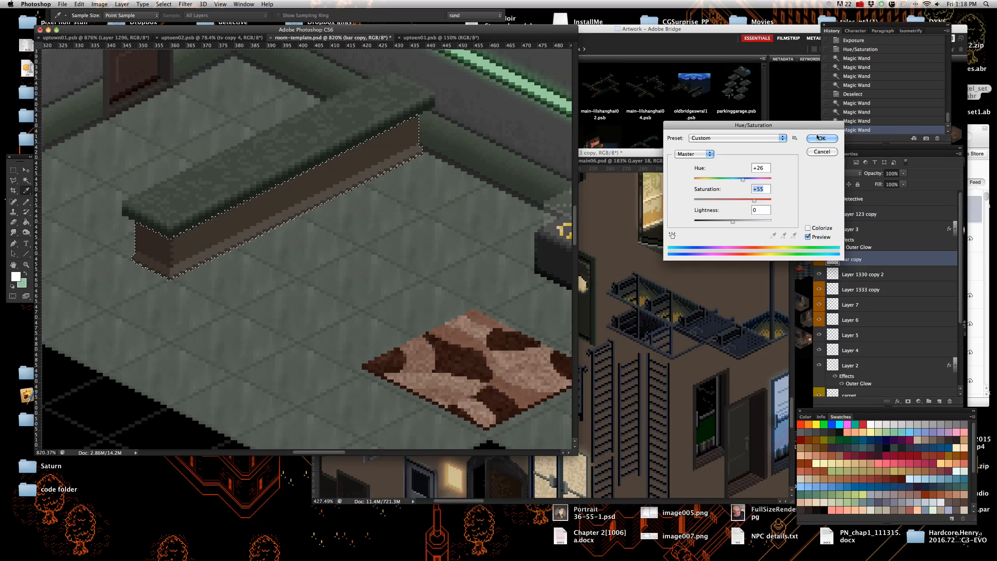
pyautogui.press('Return')
pyautogui.scroll(-5, 262, 215)
pyautogui.scroll(3, 241, 201)
pyautogui.press('super+d')
pyautogui.scroll(2, 182, 205)
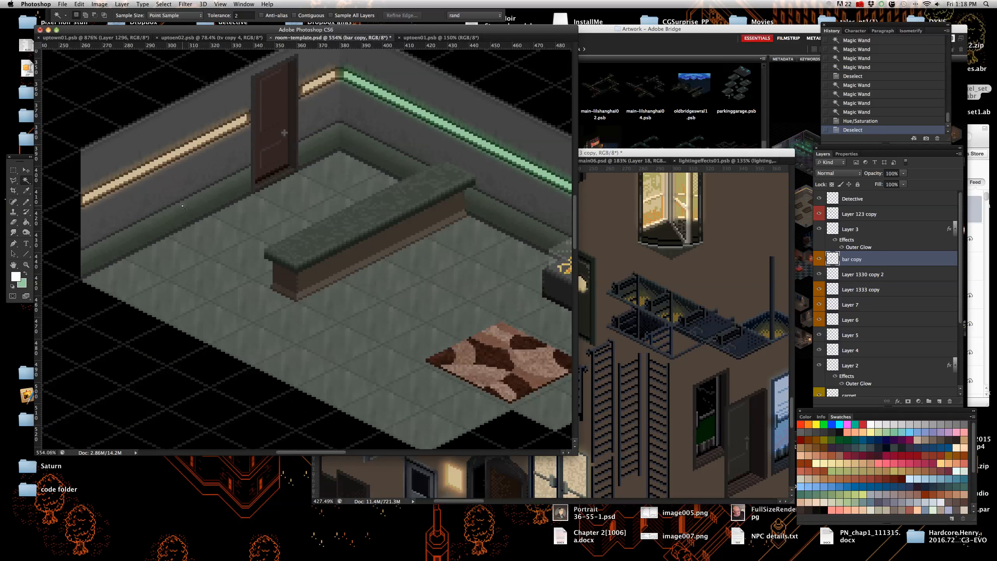
# - Examine how the recoloured bar fits with the floor, walls and other furniture in the room
pyautogui.click(25, 170)
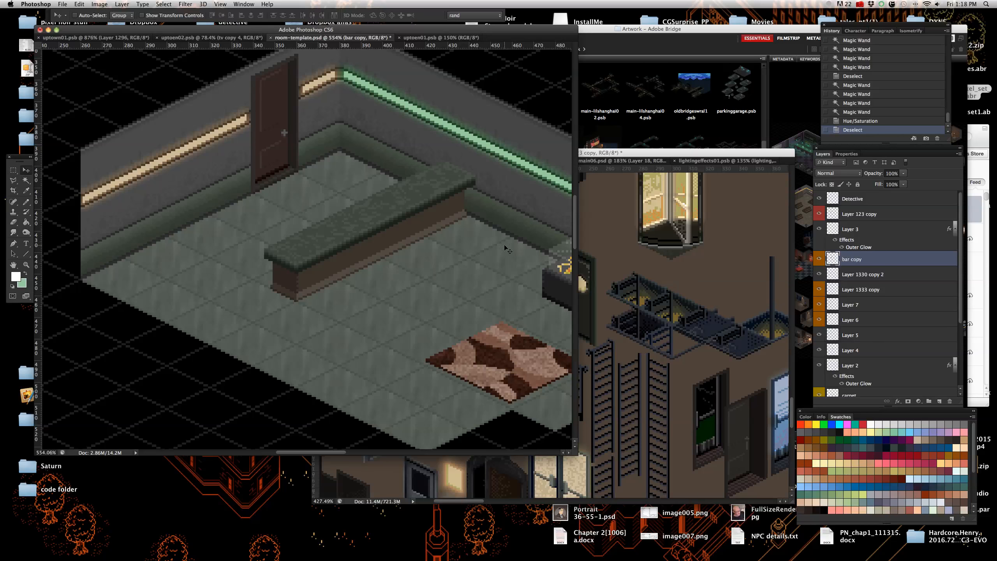
pyautogui.scroll(-3, 506, 249)
pyautogui.scroll(5, 392, 239)
pyautogui.scroll(-5, 353, 237)
pyautogui.scroll(5, 326, 236)
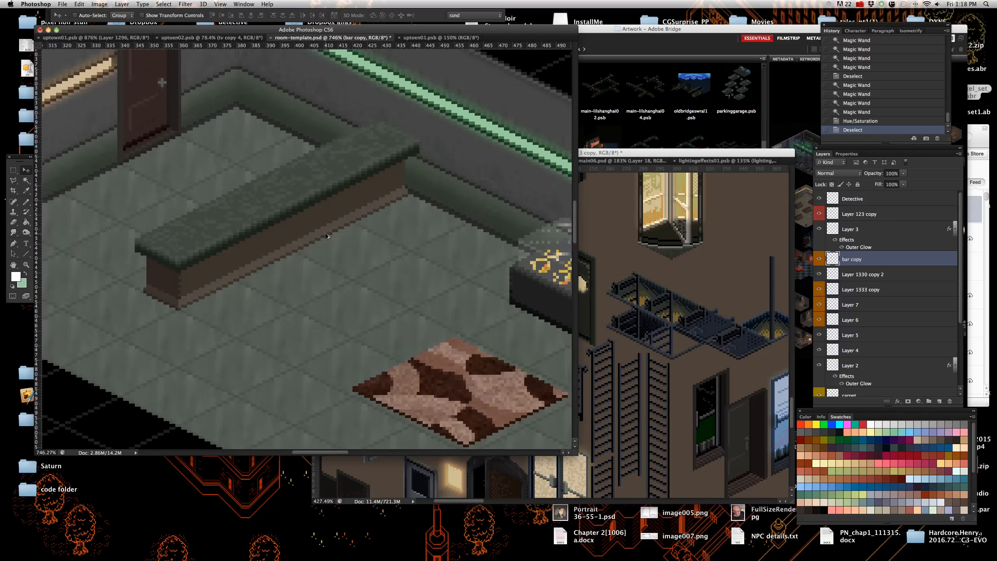
pyautogui.scroll(-4, 327, 235)
pyautogui.scroll(3, 280, 228)
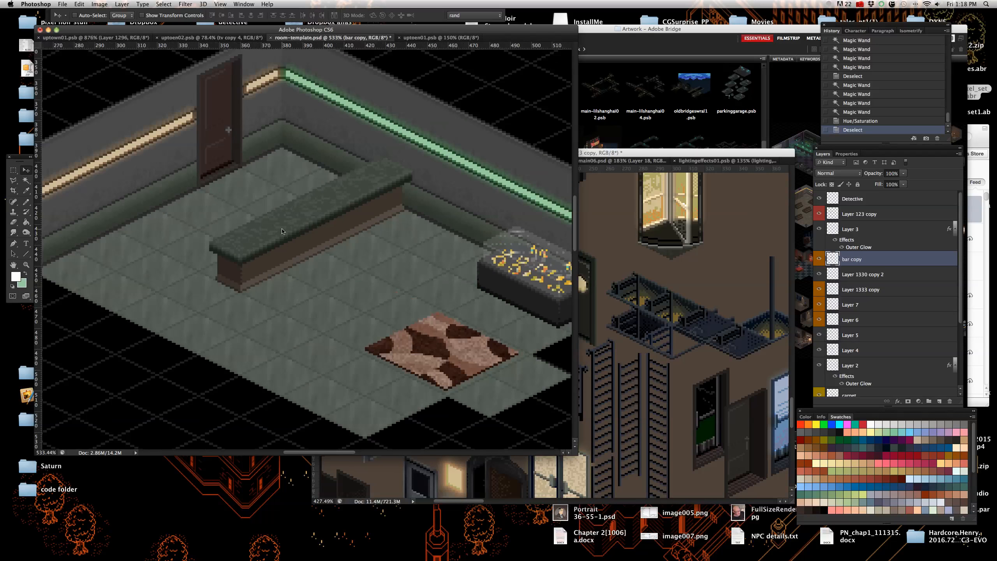
pyautogui.scroll(-1, 302, 235)
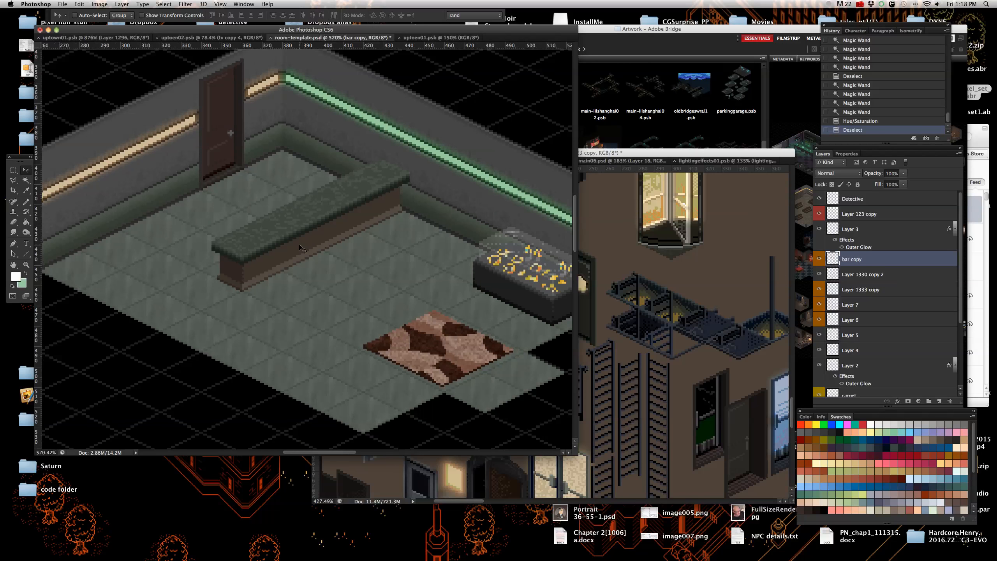
pyautogui.rightClick(297, 230)
pyautogui.press('Escape')
# - Copy the phone, papers, pad, ashtray and green bottle with glass from int-objects01.psb into the room template
pyautogui.click(666, 274)
pyautogui.scroll(2, 467, 255)
pyautogui.scroll(5, 467, 255)
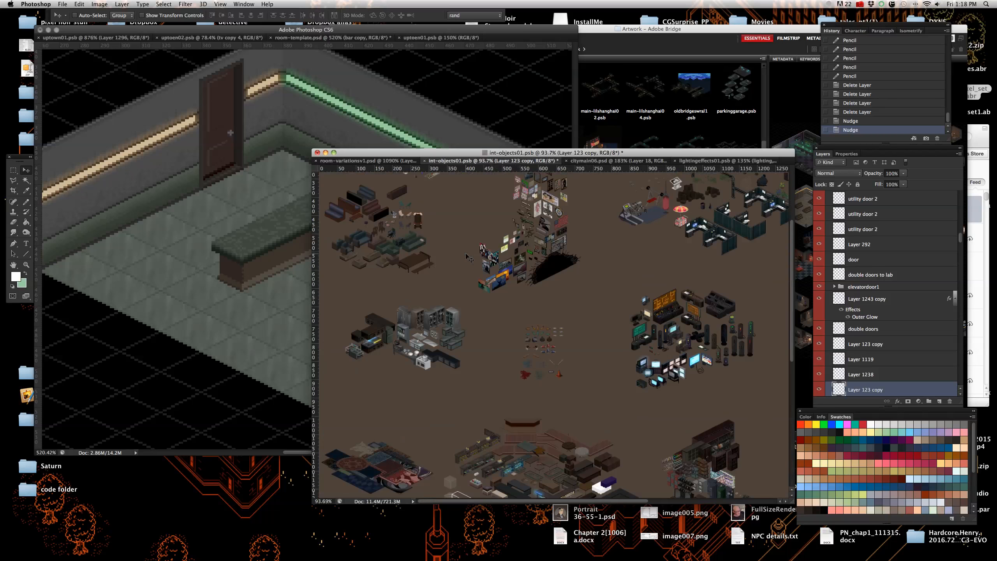
pyautogui.scroll(8, 407, 248)
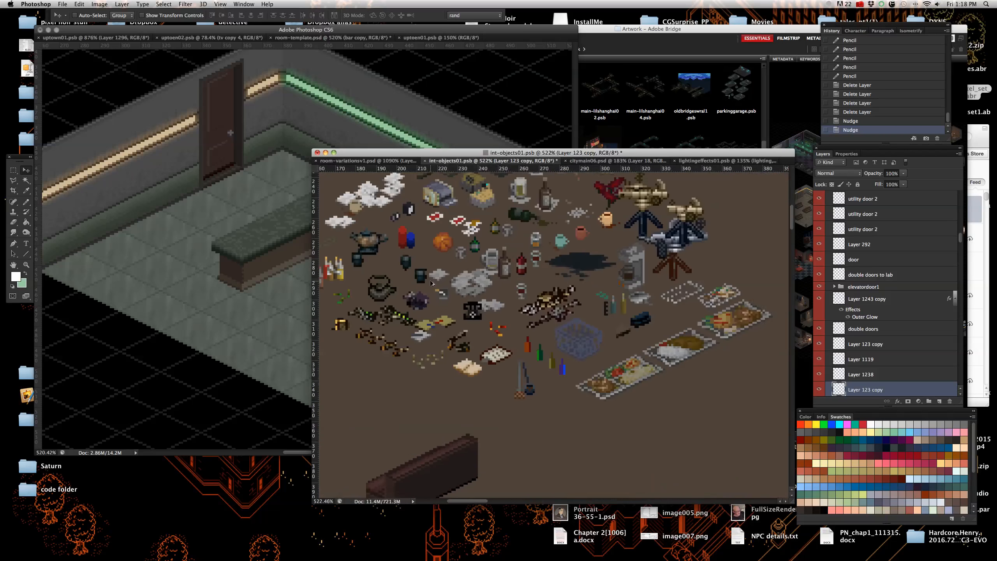
pyautogui.scroll(3, 377, 270)
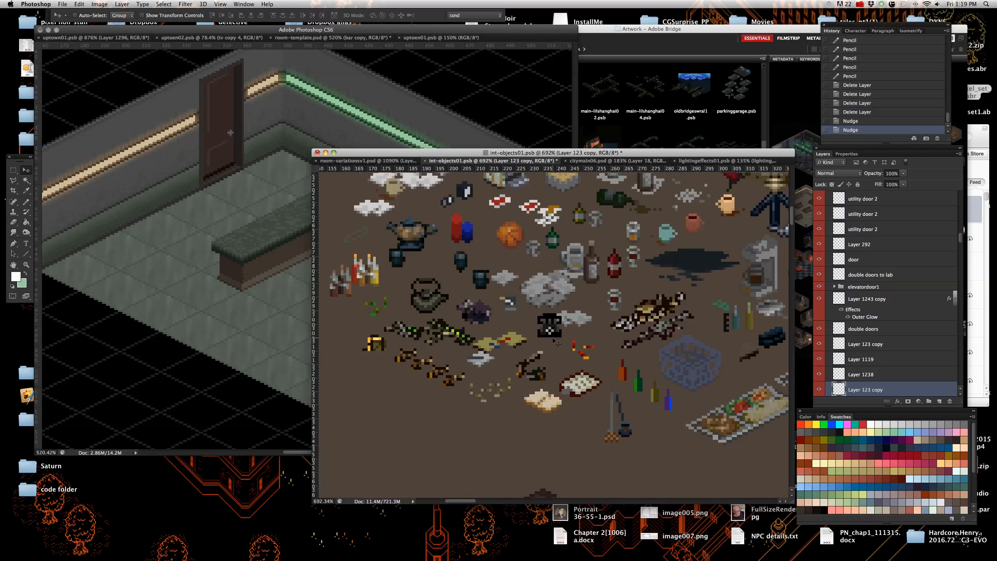
pyautogui.rightClick(551, 331)
pyautogui.click(551, 329)
pyautogui.rightClick(513, 341)
pyautogui.click(512, 341)
pyautogui.rightClick(510, 306)
pyautogui.click(510, 306)
pyautogui.rightClick(505, 280)
pyautogui.click(505, 279)
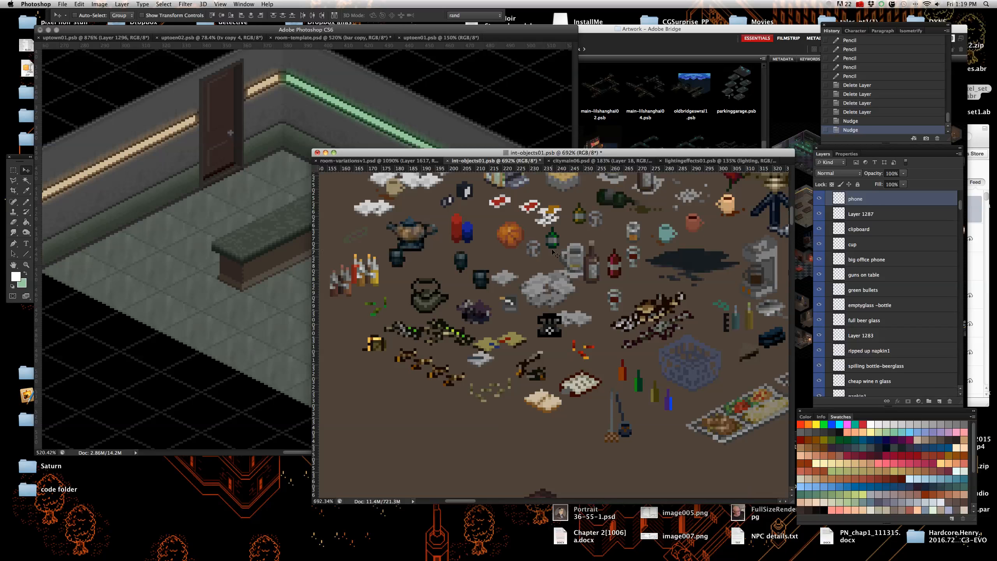
pyautogui.rightClick(553, 246)
pyautogui.click(676, 251)
pyautogui.moveTo(900, 205); pyautogui.dragTo(267, 240)
pyautogui.press('super+equal')
# - Flip the papers horizontally and place them on the bar top
pyautogui.rightClick(371, 223)
pyautogui.click(389, 235)
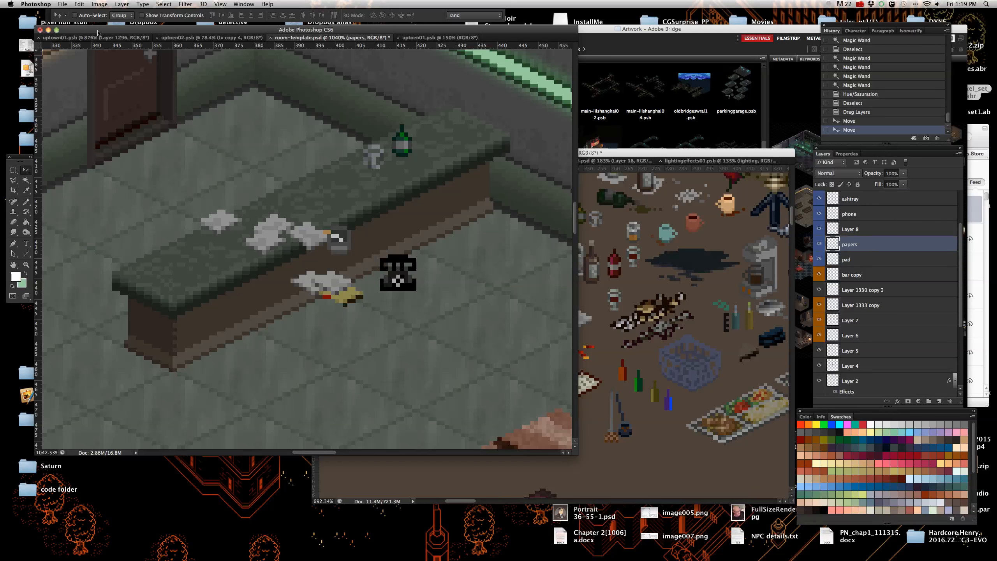
pyautogui.click(80, 4)
pyautogui.moveTo(132, 178)
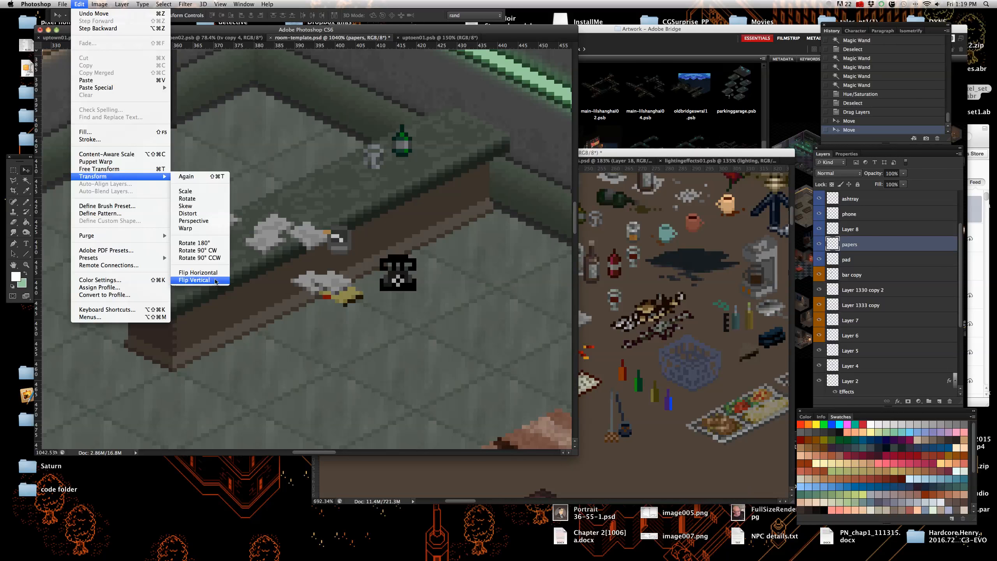
pyautogui.click(188, 275)
pyautogui.moveTo(259, 253); pyautogui.dragTo(278, 227)
# - Arrange the phone at the bar's near end, the yellow pad behind the papers and the ashtray at the far end
pyautogui.rightClick(403, 283)
pyautogui.click(408, 285)
pyautogui.moveTo(404, 283); pyautogui.dragTo(175, 271)
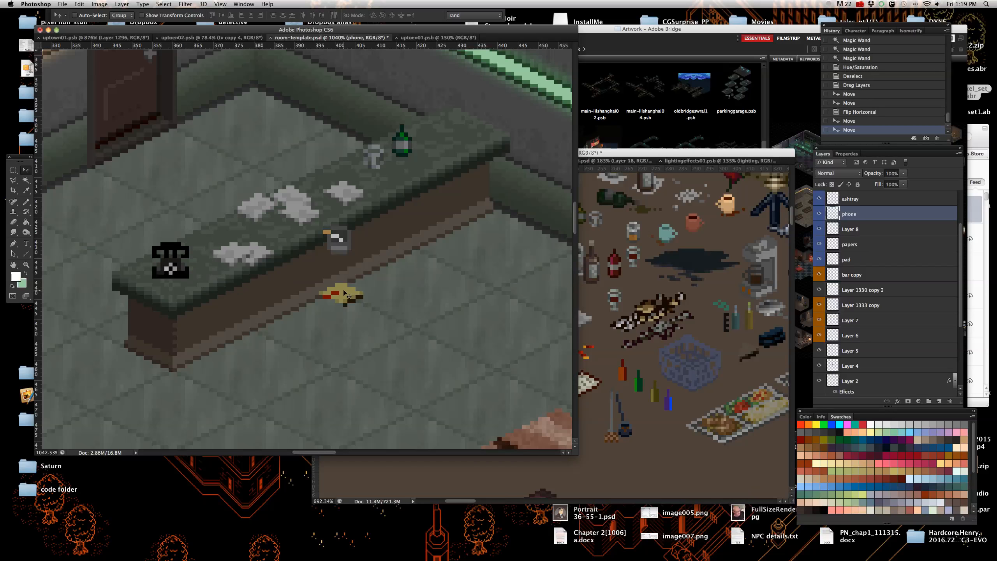
pyautogui.rightClick(342, 296)
pyautogui.click(347, 299)
pyautogui.moveTo(344, 297); pyautogui.dragTo(235, 232)
pyautogui.rightClick(345, 244)
pyautogui.click(349, 246)
pyautogui.moveTo(346, 242); pyautogui.dragTo(442, 127)
pyautogui.scroll(-5, 392, 142)
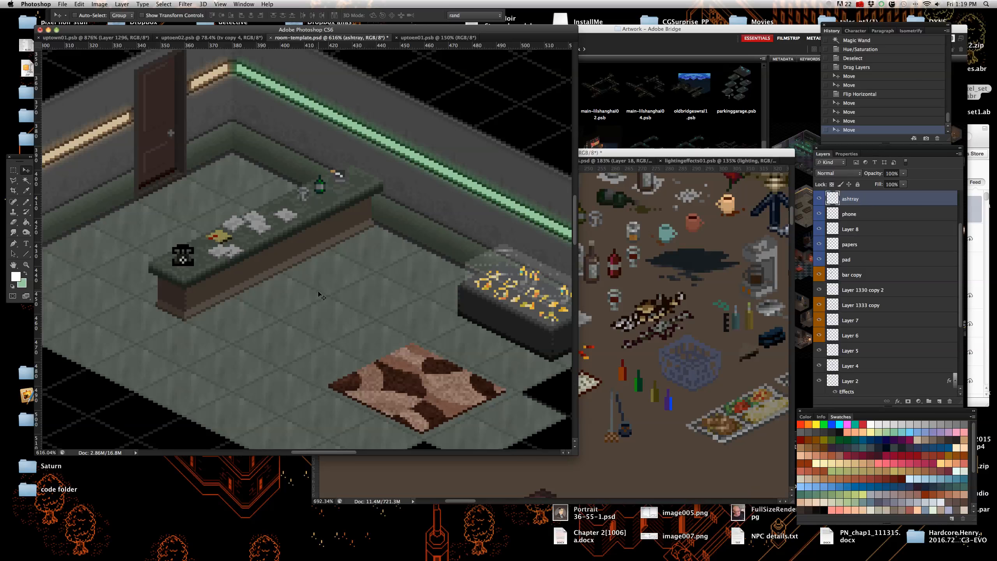
pyautogui.scroll(-5, 318, 291)
pyautogui.scroll(5, 271, 264)
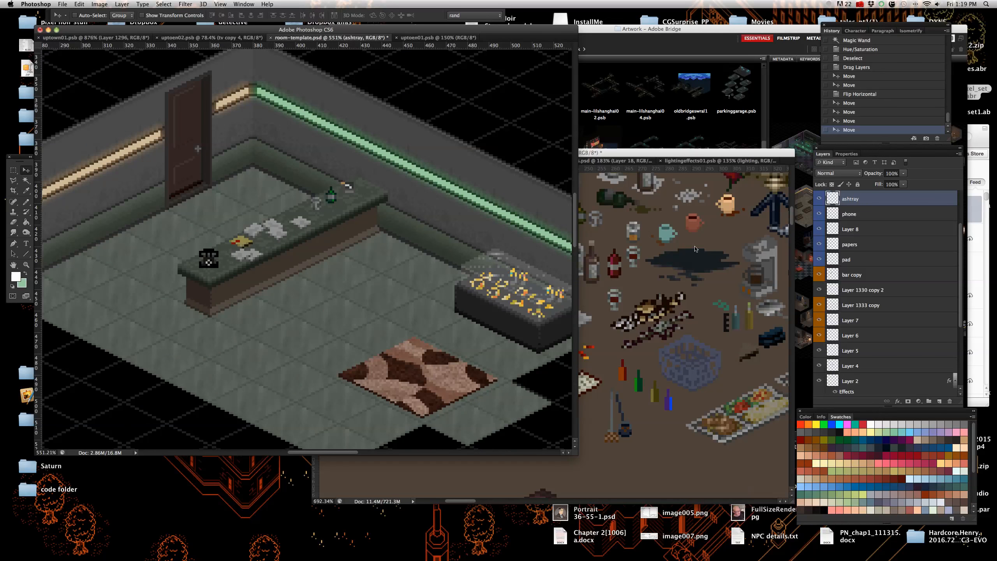
# - Copy the cash register from int-objects01.psb into the room and place it on the bar beside the glass
pyautogui.click(659, 260)
pyautogui.scroll(-5, 628, 268)
pyautogui.scroll(7, 561, 272)
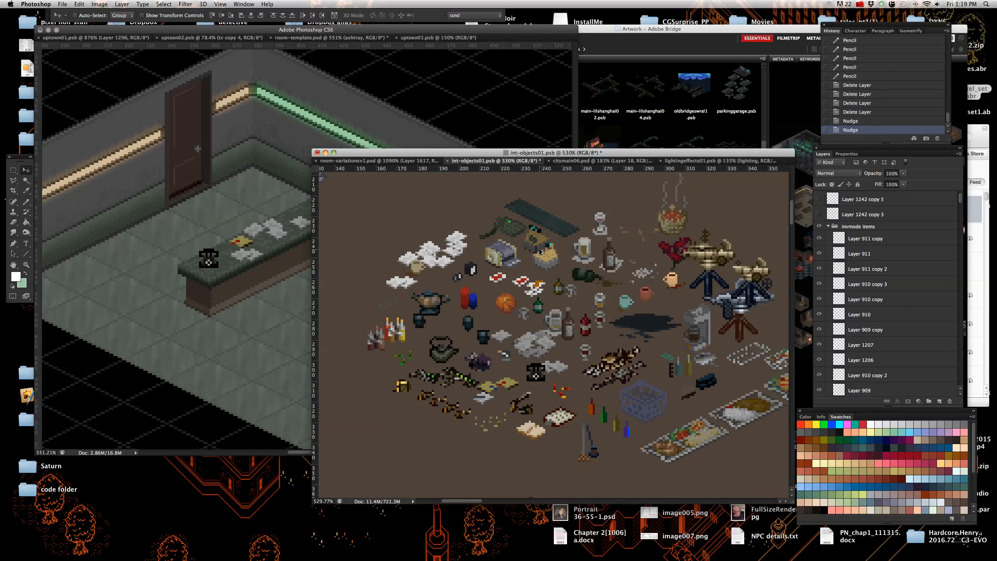
pyautogui.rightClick(556, 268)
pyautogui.click(558, 269)
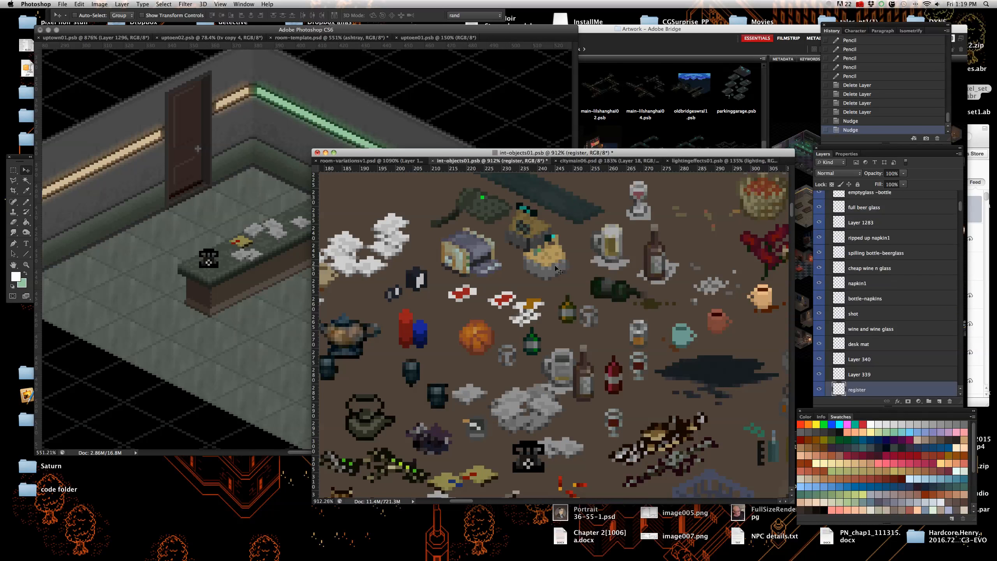
pyautogui.scroll(-1, 892, 341)
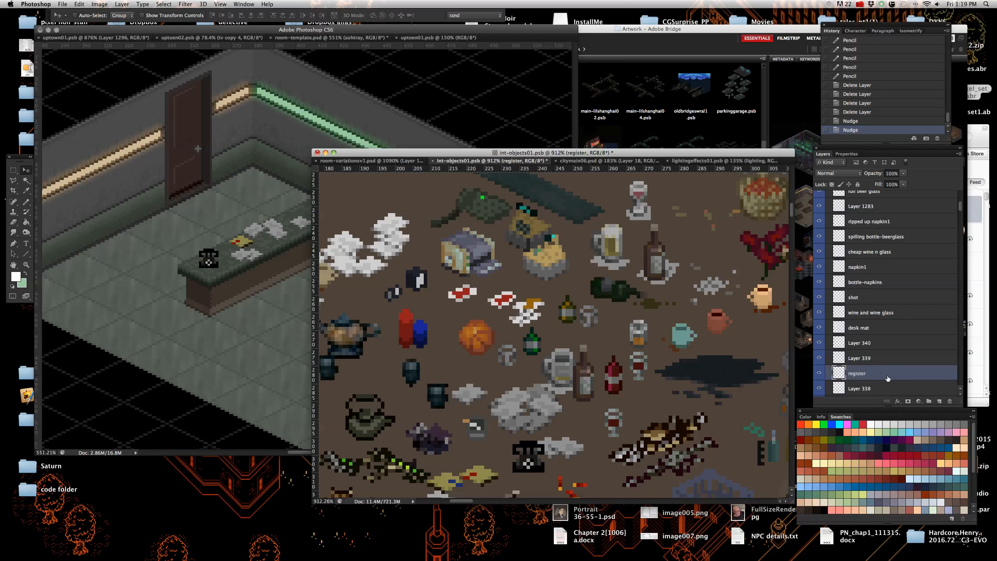
pyautogui.moveTo(888, 377); pyautogui.dragTo(291, 221)
pyautogui.scroll(3, 291, 221)
# - Delete the single loose sheet nearest the register from the papers layer and nudge the remaining papers back onto the bar top
pyautogui.rightClick(301, 251)
pyautogui.click(314, 255)
pyautogui.hotkey('shift', 'Down')
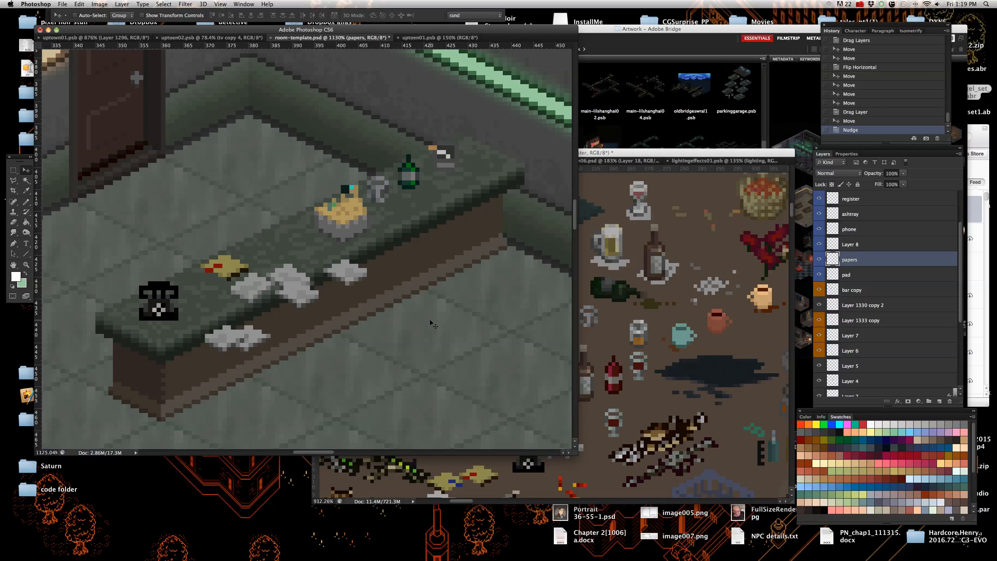
pyautogui.click(13, 169)
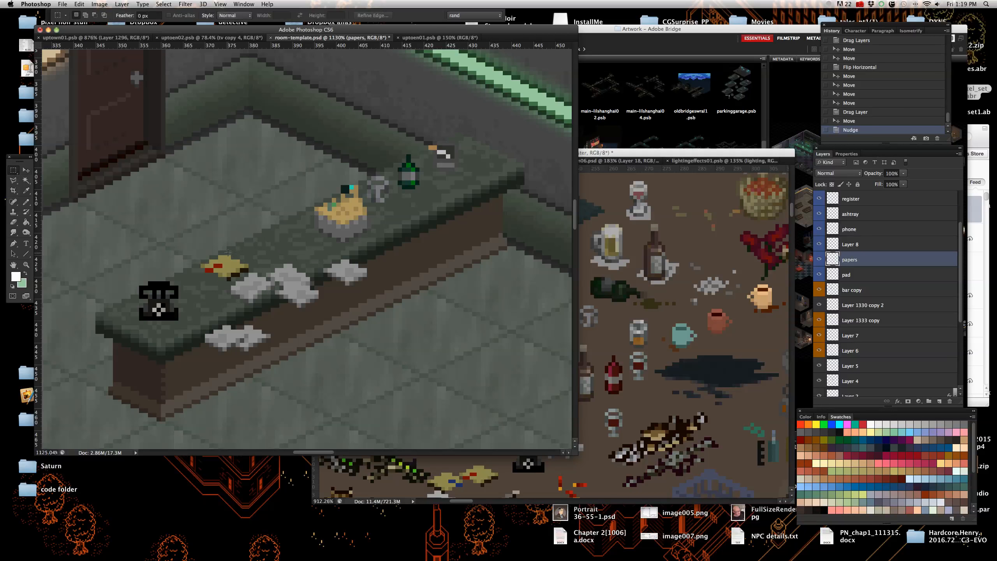
pyautogui.moveTo(314, 250); pyautogui.dragTo(389, 285)
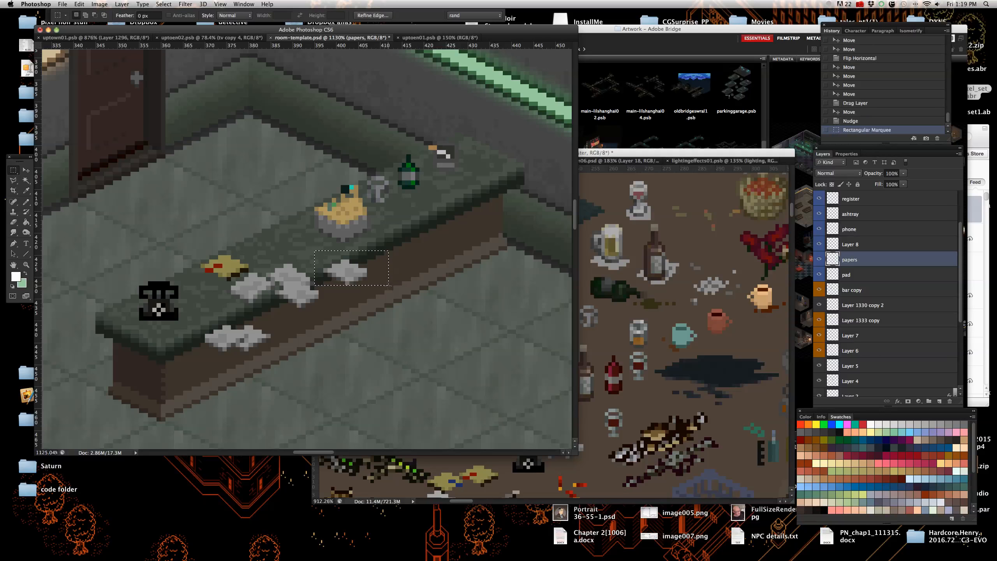
pyautogui.press('Delete')
pyautogui.press('super+d')
pyautogui.click(24, 168)
pyautogui.hotkey('shift', 'Up')
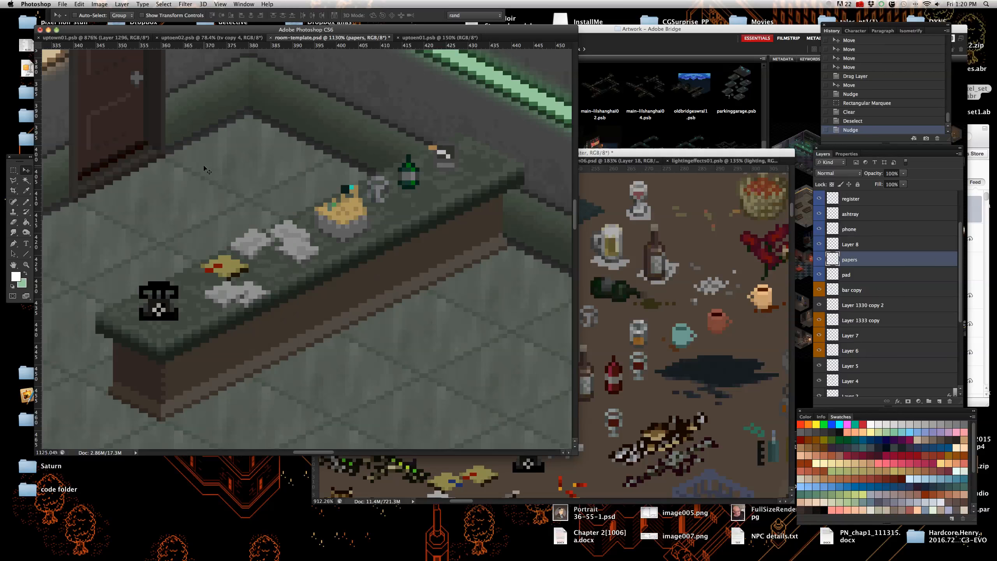
# - Examine the arrangement of items on the bar in the context of the whole room
pyautogui.scroll(-3, 203, 166)
pyautogui.scroll(-2, 384, 206)
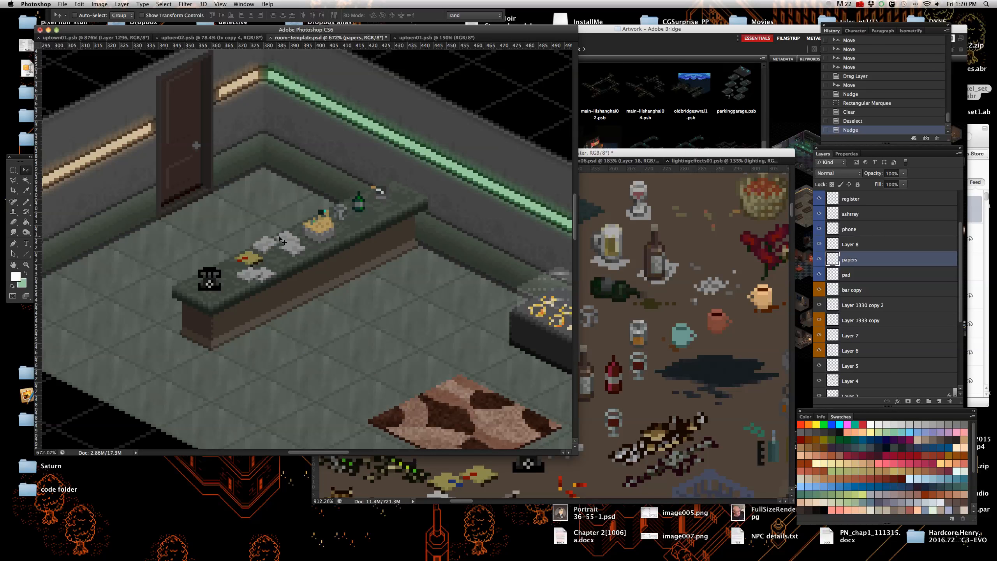
pyautogui.scroll(-3, 275, 240)
pyautogui.scroll(2, 220, 239)
pyautogui.scroll(-1, 212, 238)
pyautogui.scroll(1, 212, 238)
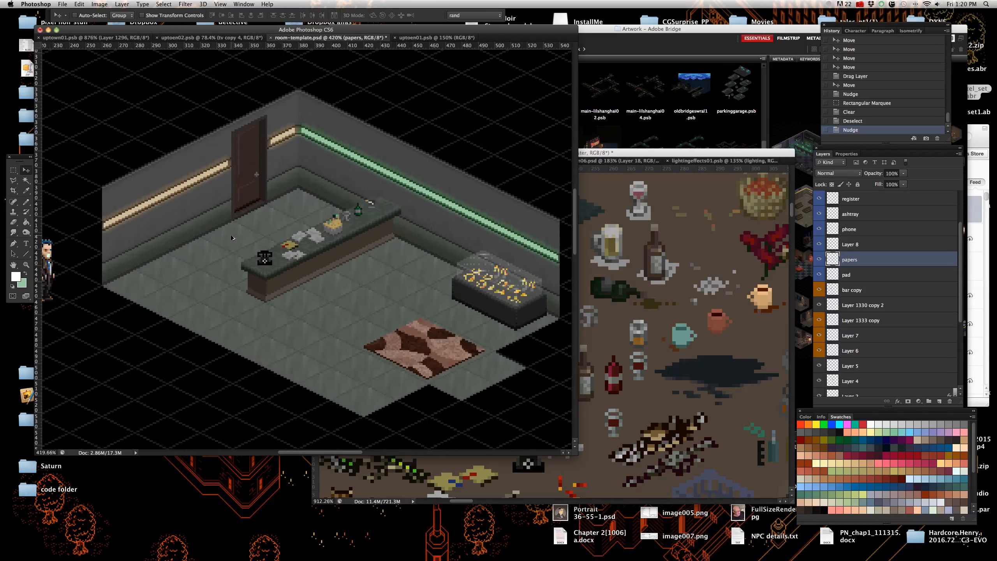
pyautogui.scroll(-3, 235, 244)
pyautogui.scroll(6, 309, 260)
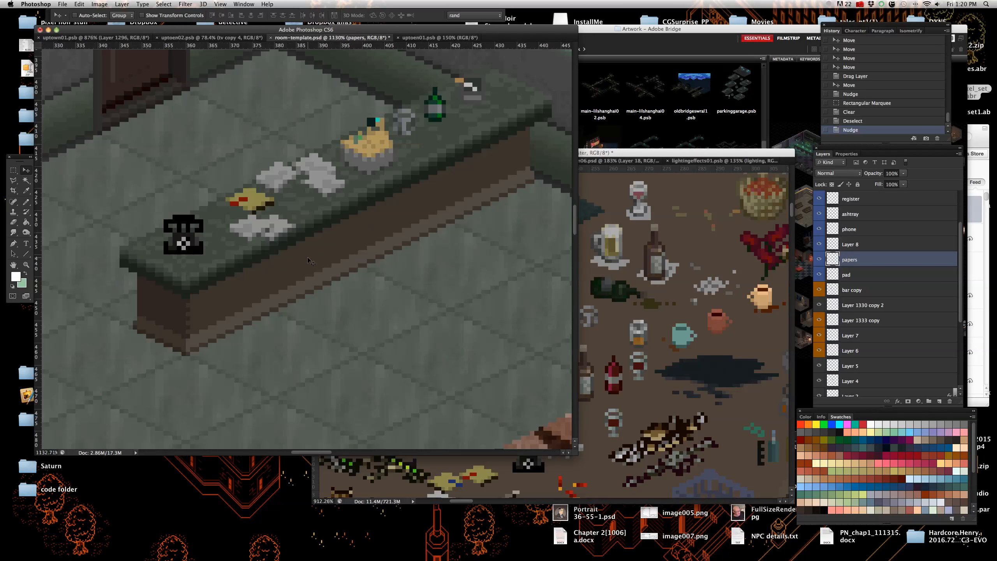
# - Select the bar layer together with all the item layers above it, up to the register
pyautogui.rightClick(306, 258)
pyautogui.click(310, 261)
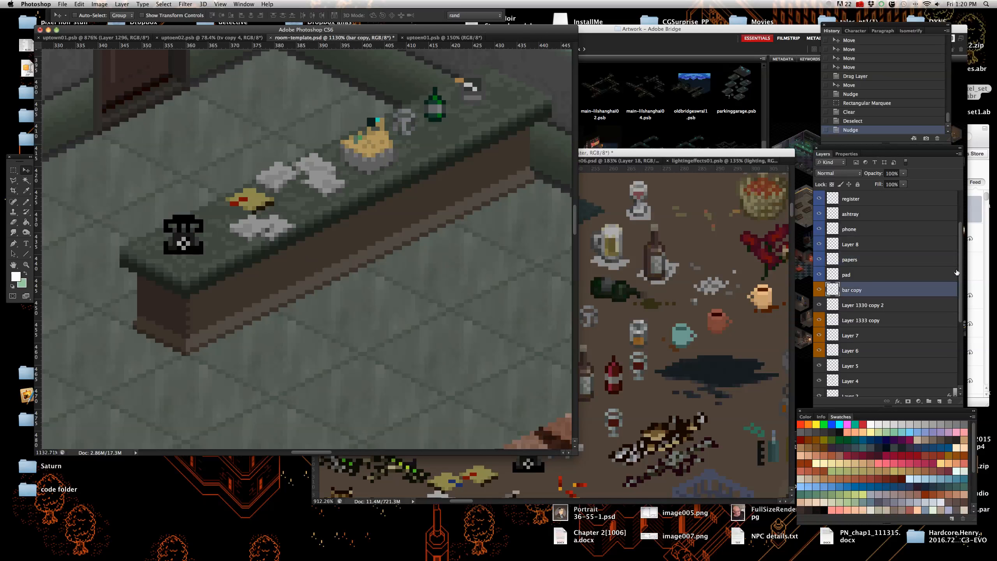
pyautogui.scroll(3, 886, 252)
pyautogui.keyDown('shift'); pyautogui.click(878, 261); pyautogui.keyUp('shift')
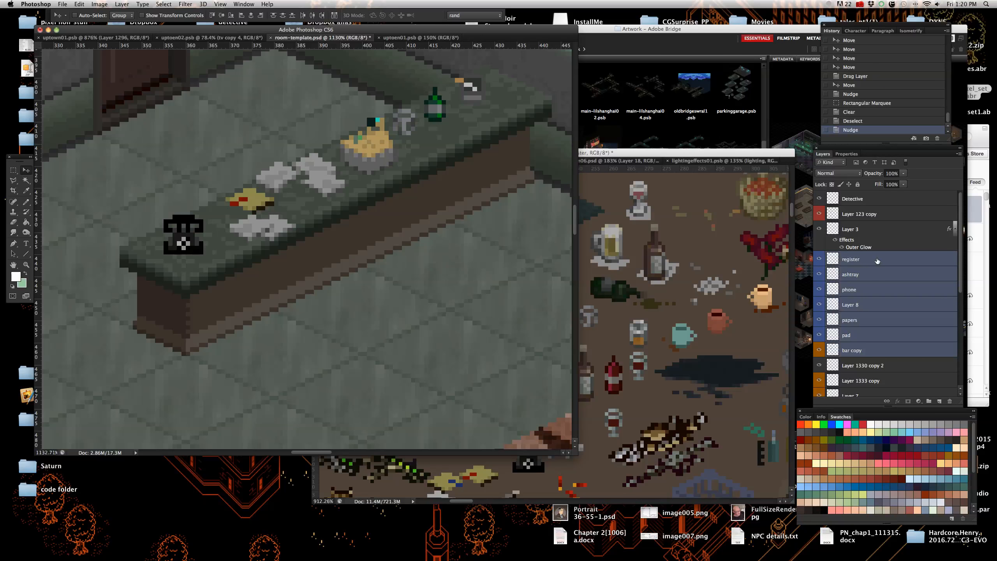
pyautogui.scroll(-5, 410, 370)
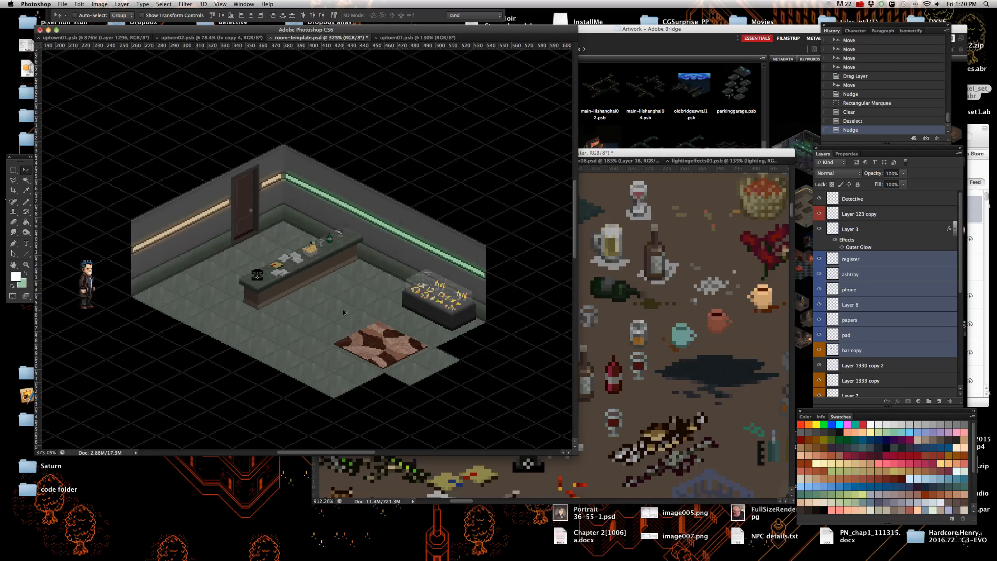
# - Move the carpet 20 px left and 10 px up along the isometric floor
pyautogui.rightClick(397, 353)
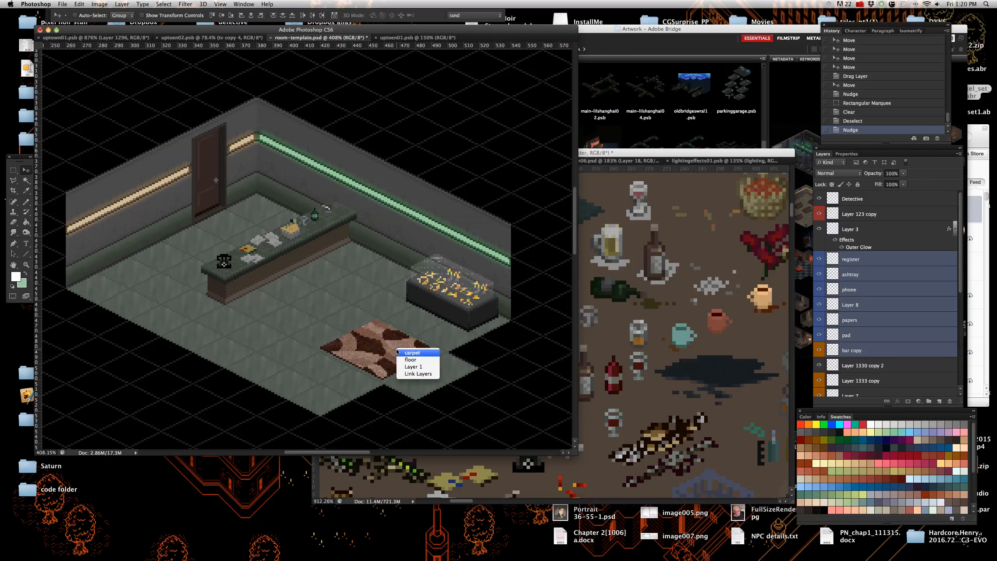
pyautogui.click(399, 356)
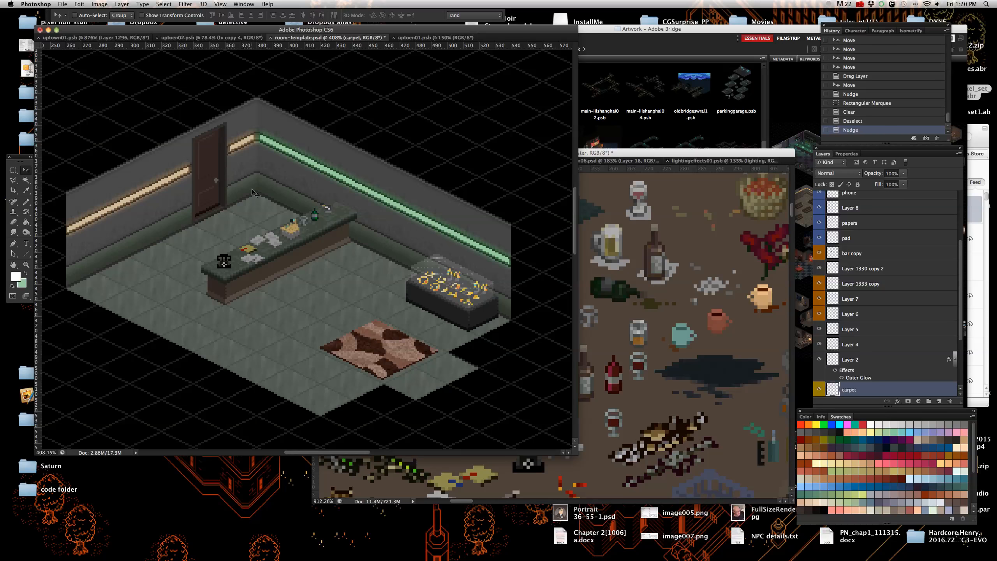
pyautogui.rightClick(397, 357)
pyautogui.click(397, 357)
pyautogui.hotkey('shift', 'Left')
pyautogui.hotkey('shift', 'Left')
pyautogui.hotkey('shift', 'Up')
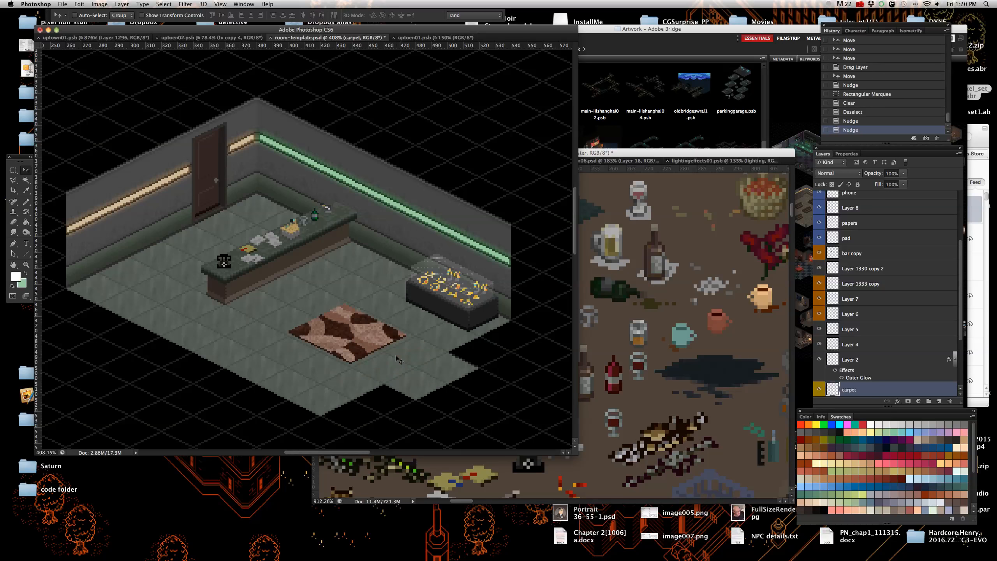
# - Shorten the floor by outlining its front part with the Polygonal Lasso, moving it 20 px left and 10 px up, and deselecting it
pyautogui.rightClick(329, 390)
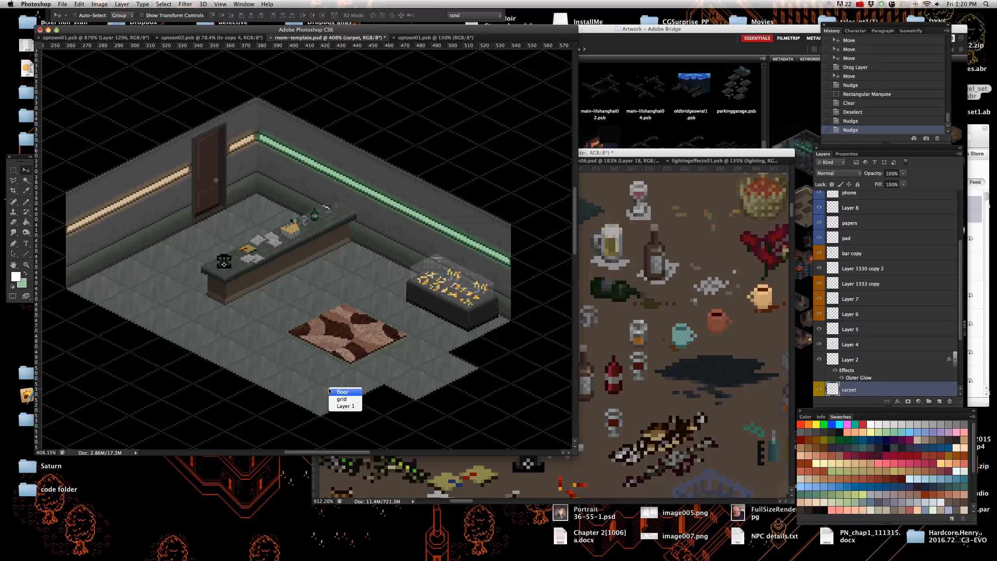
pyautogui.click(331, 391)
pyautogui.click(13, 179)
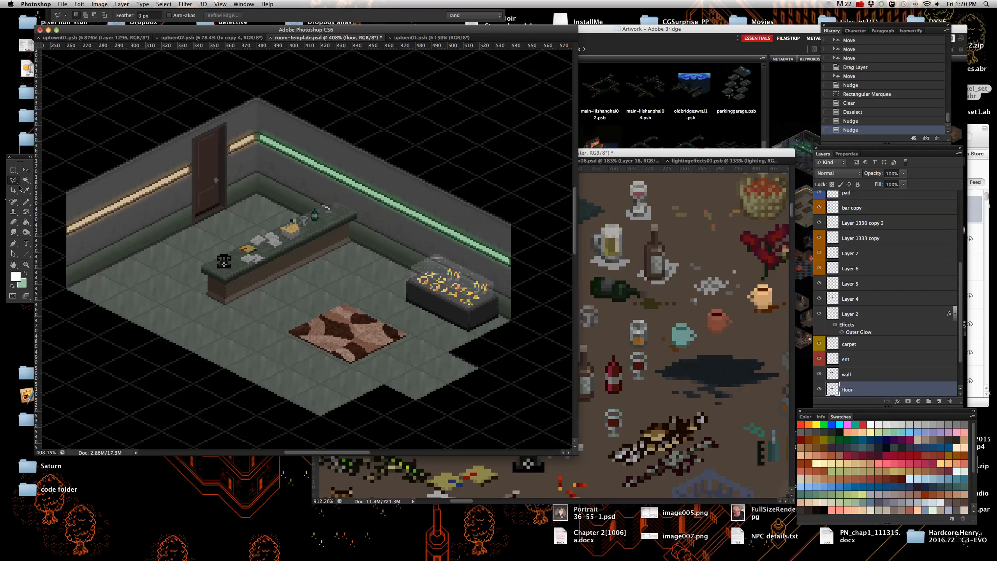
pyautogui.click(171, 389)
pyautogui.click(532, 210)
pyautogui.click(527, 387)
pyautogui.click(433, 435)
pyautogui.doubleClick(173, 423)
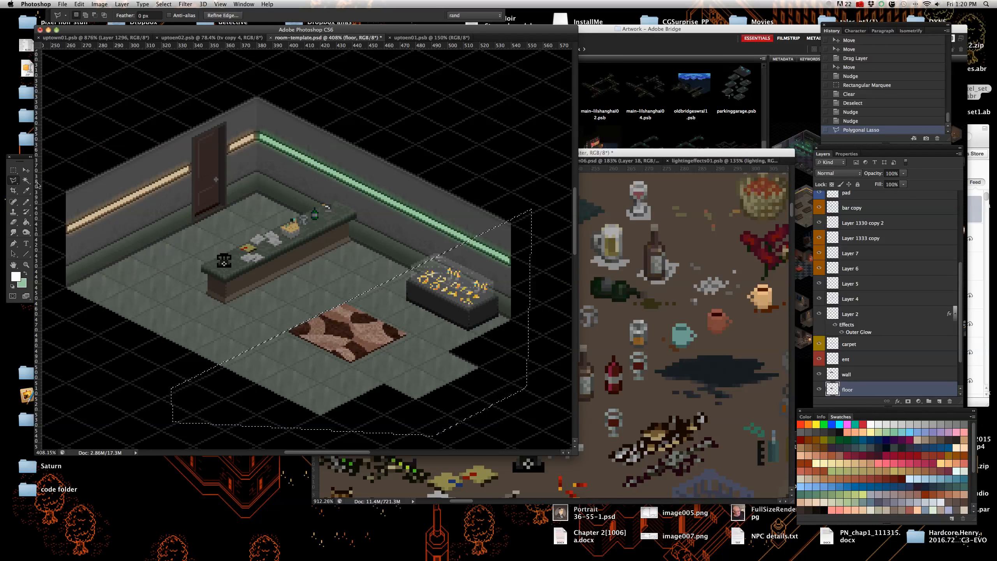
pyautogui.press('v')
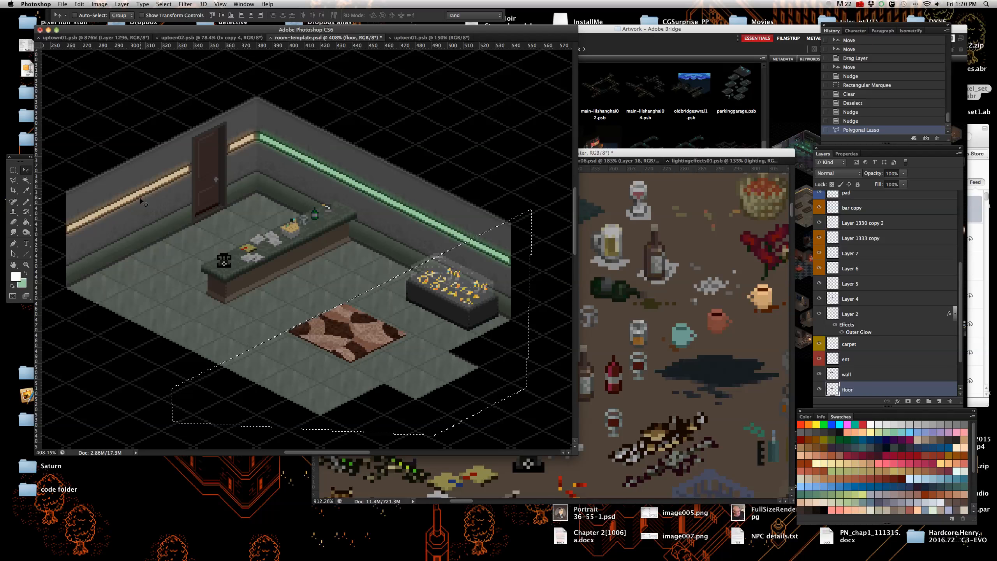
pyautogui.hotkey('shift', 'Left')
pyautogui.hotkey('shift', 'Up')
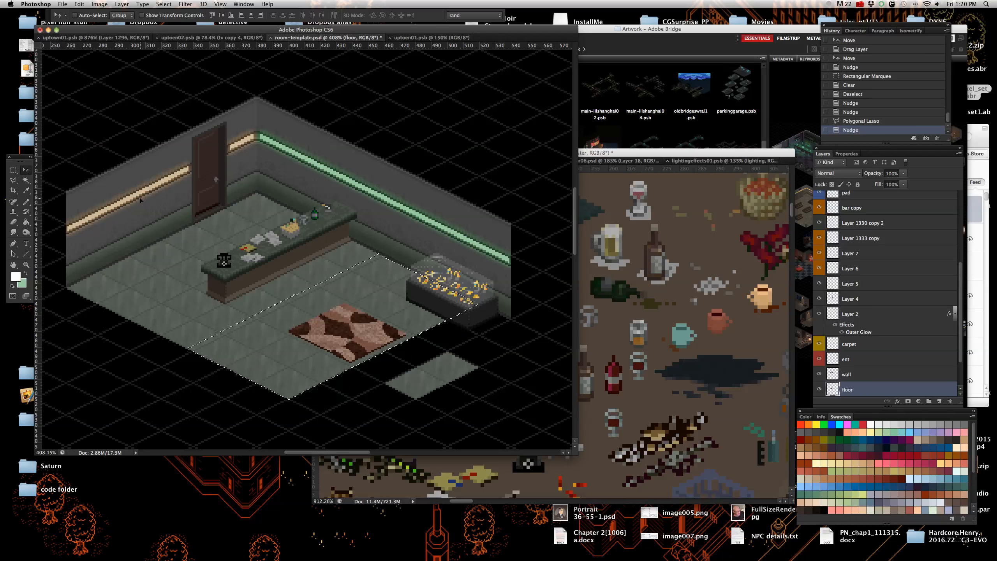
pyautogui.click(13, 170)
pyautogui.click(87, 182)
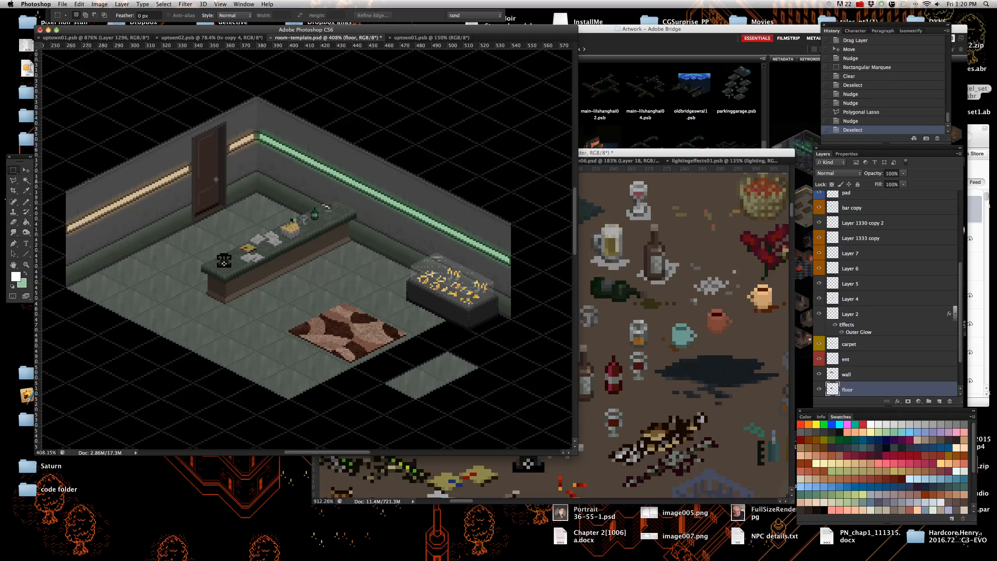
# - Move the separate entrance tile on the ent layer 20 px left and 10 px up to rejoin the floor
pyautogui.click(27, 171)
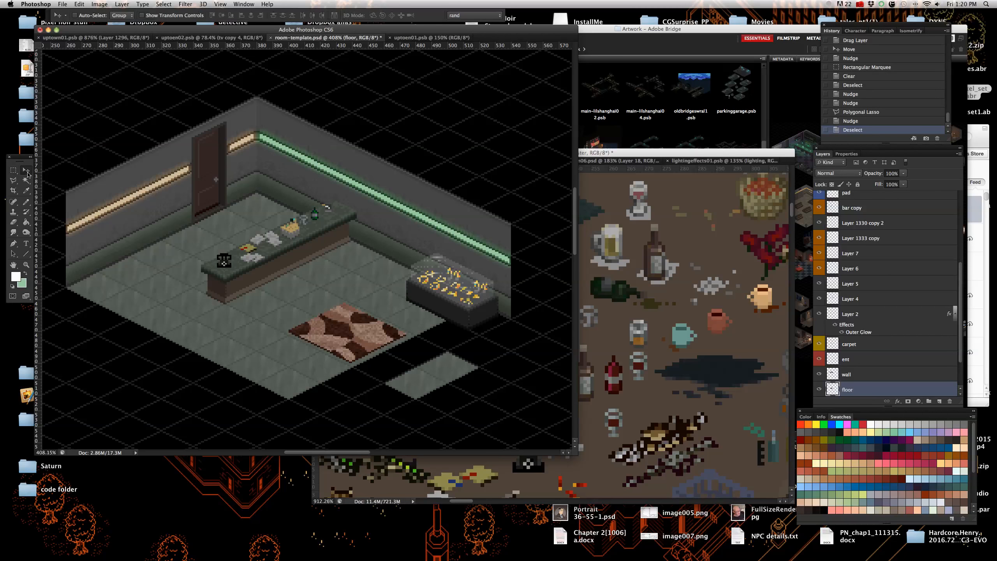
pyautogui.rightClick(433, 394)
pyautogui.click(439, 389)
pyautogui.hotkey('shift', 'Left')
pyautogui.hotkey('shift', 'Left')
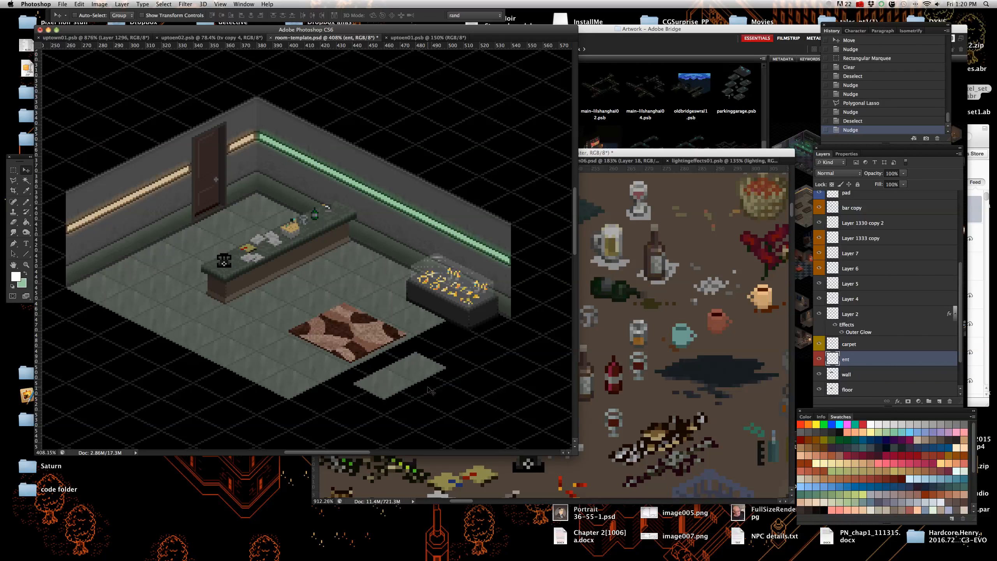
pyautogui.hotkey('shift', 'Up')
# - Select the jewelry counter layers from Layer 4 to Layer 1330 copy 2 and move them 20 px left and 10 px up
pyautogui.rightClick(464, 318)
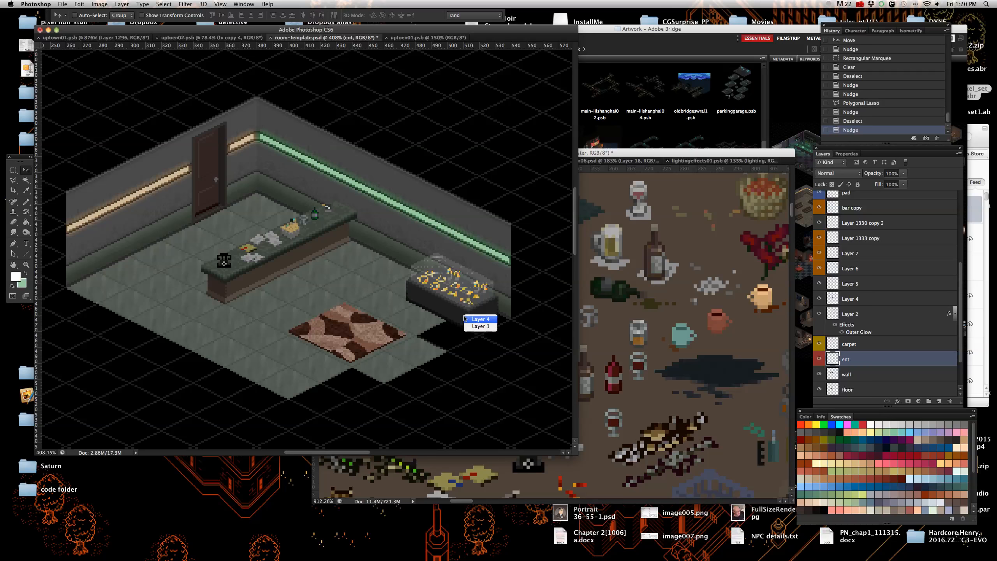
pyautogui.click(480, 319)
pyautogui.scroll(3, 884, 306)
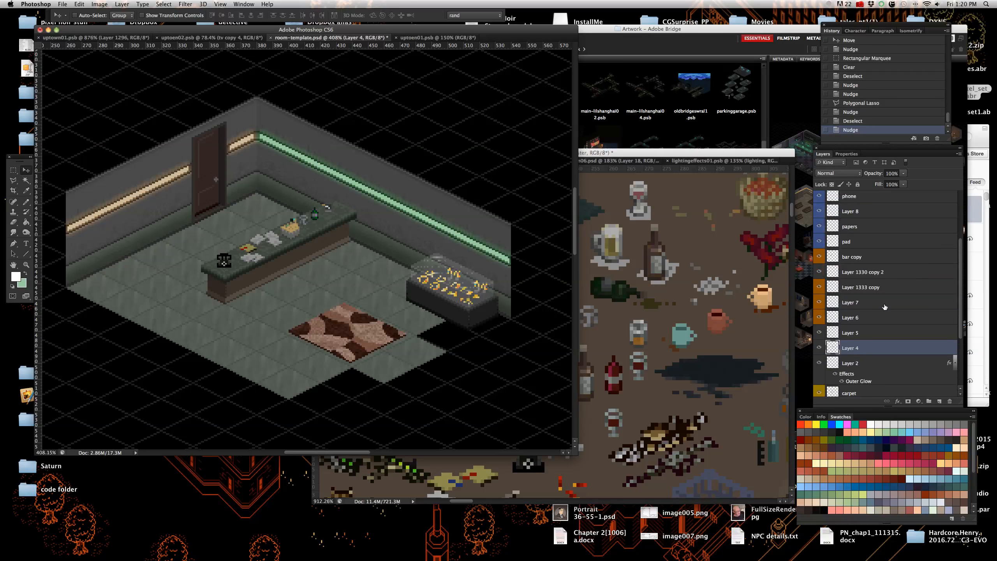
pyautogui.rightClick(466, 317)
pyautogui.click(479, 321)
pyautogui.keyDown('shift'); pyautogui.click(878, 277); pyautogui.keyUp('shift')
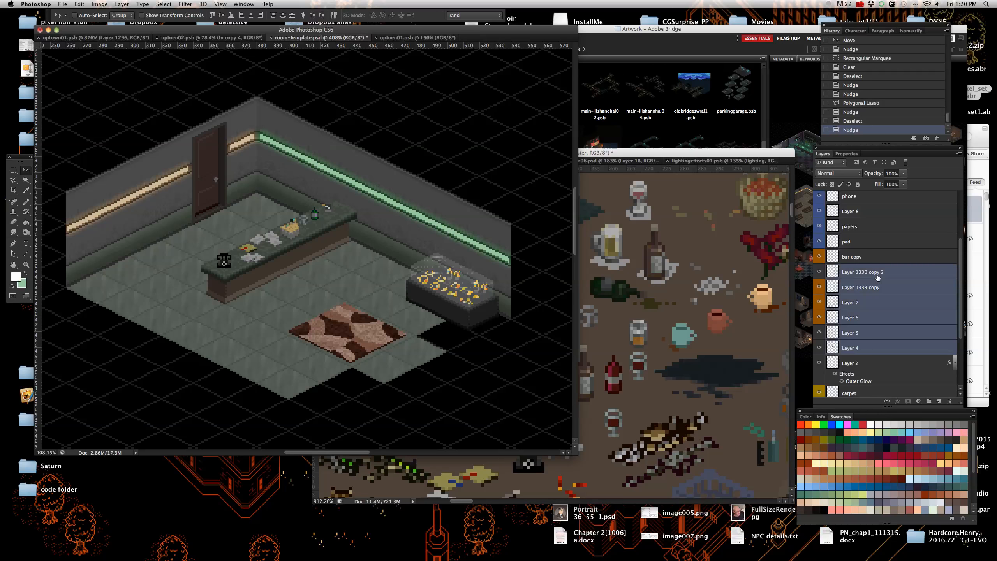
pyautogui.hotkey('shift', 'Left')
pyautogui.hotkey('shift', 'Left')
pyautogui.hotkey('shift', 'Up')
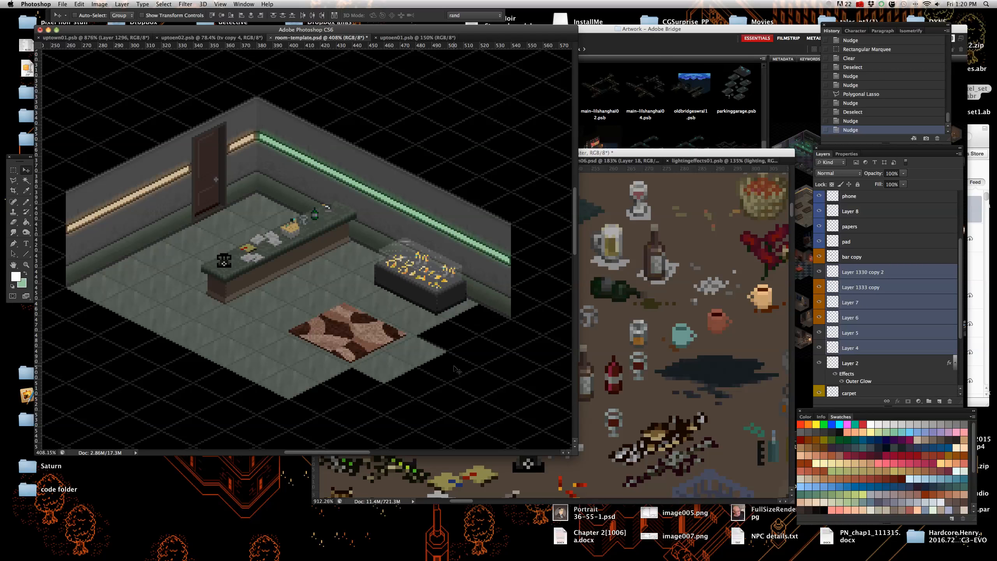
# - Group the selected counter layers under the name "jewelery case"
pyautogui.click(958, 156)
pyautogui.click(923, 203)
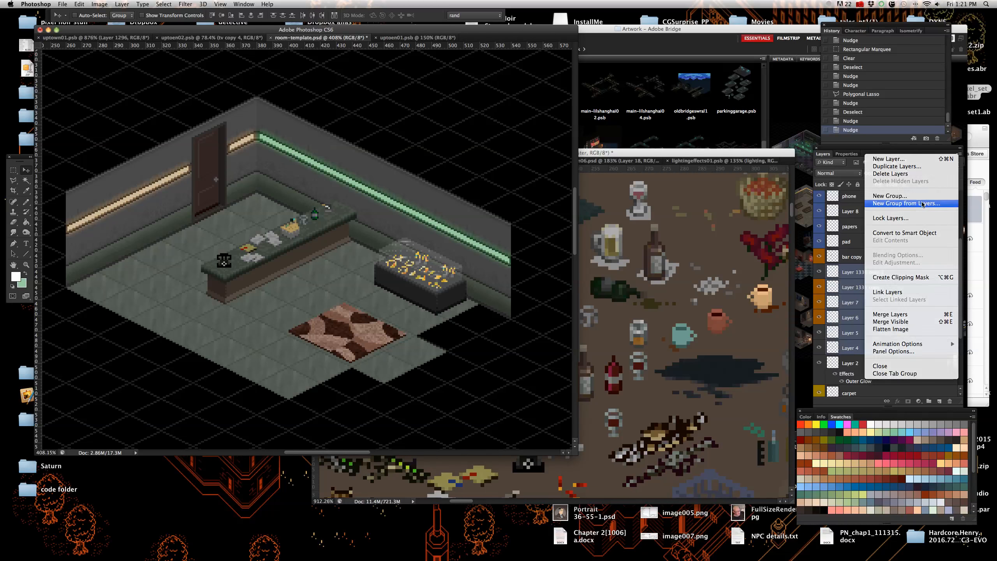
pyautogui.write('jewelery case')
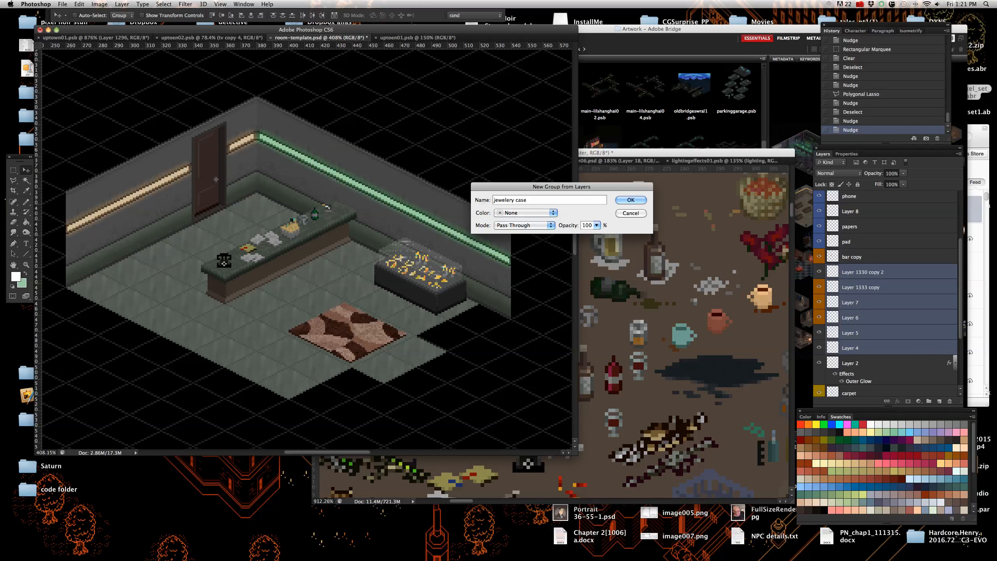
pyautogui.press('Return')
# - Nudge the jewelery case group a few pixels right and slightly down, towards the floor's outer edge
pyautogui.scroll(5, 476, 330)
pyautogui.press('Right')
pyautogui.press('Right')
pyautogui.press('Right')
pyautogui.press('Right')
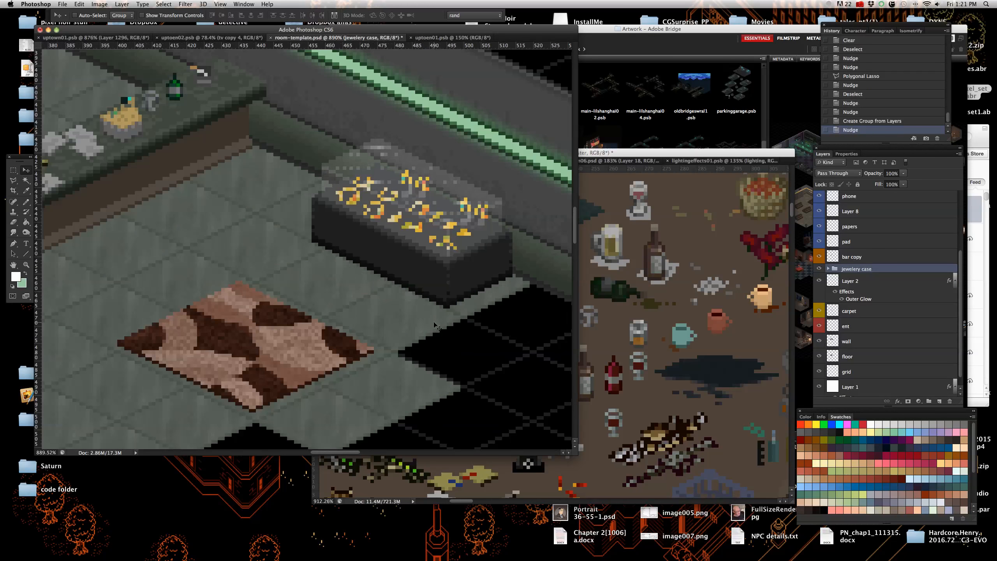
pyautogui.press('Right')
pyautogui.press('Right')
pyautogui.press('Down')
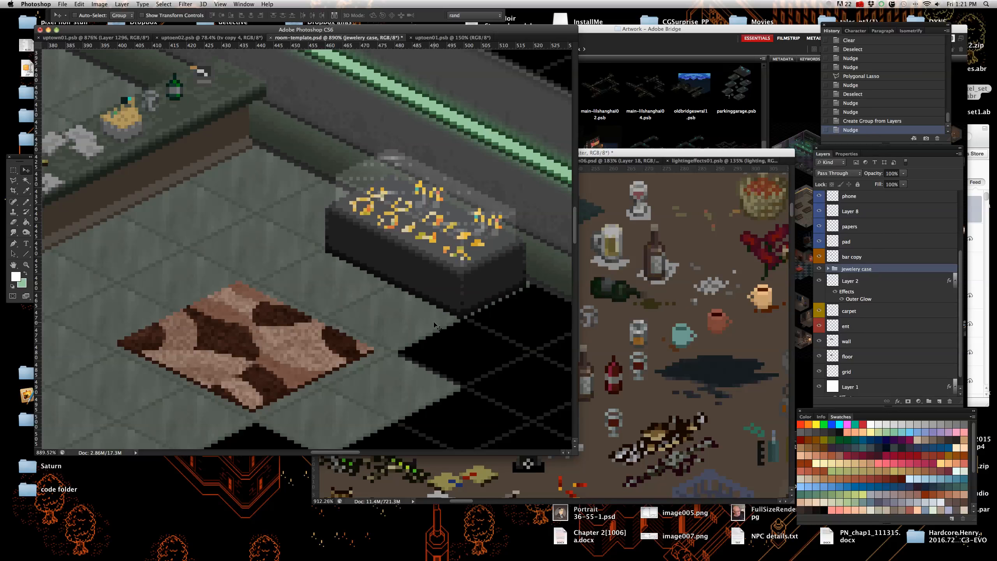
# - Shorten the right wall by marquee-selecting its outer end, moving it 20 px left and 10 px up, and deselecting it
pyautogui.scroll(-6, 448, 315)
pyautogui.scroll(3, 459, 299)
pyautogui.rightClick(392, 305)
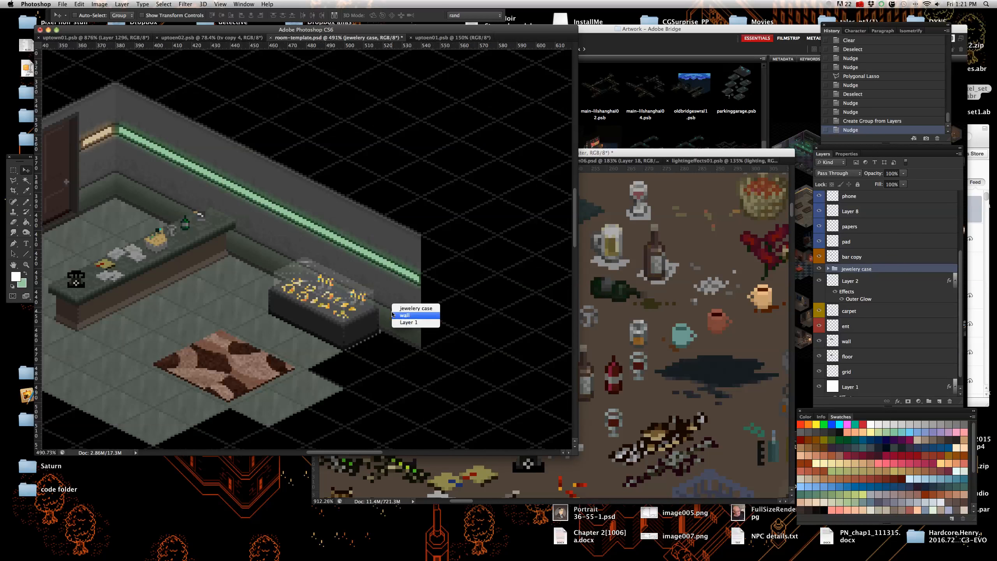
pyautogui.click(404, 315)
pyautogui.click(11, 172)
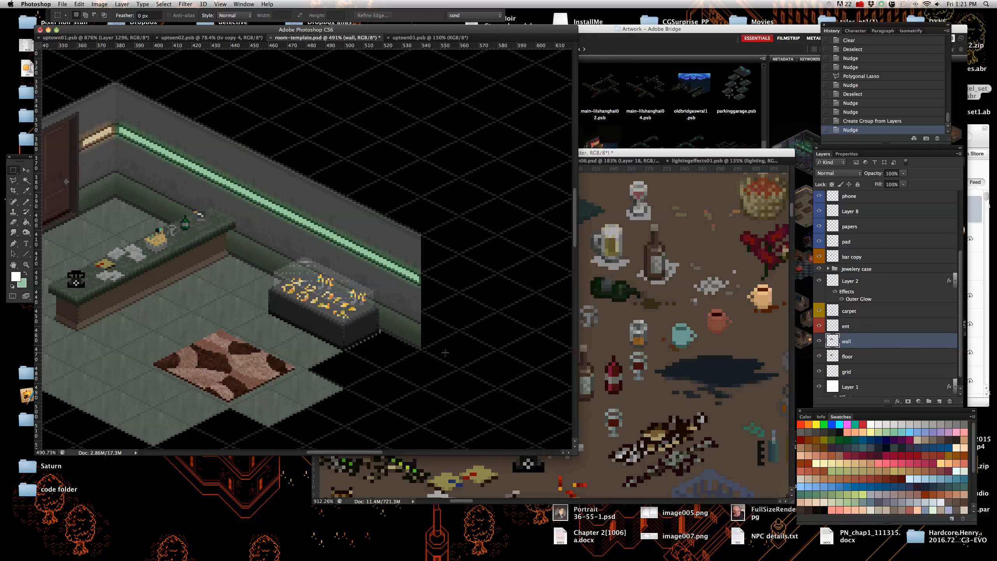
pyautogui.scroll(3, 445, 352)
pyautogui.moveTo(442, 441); pyautogui.dragTo(356, 88)
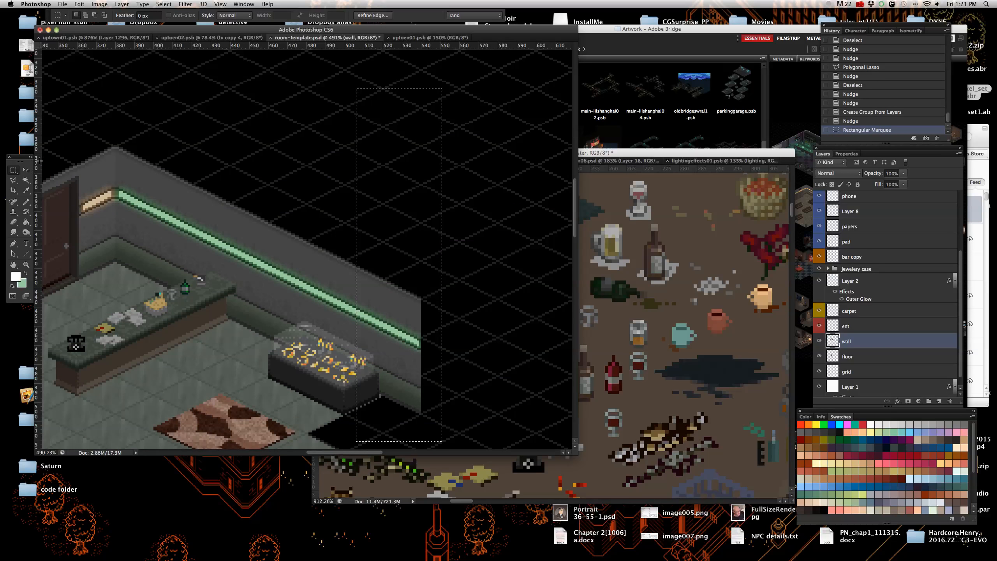
pyautogui.click(26, 169)
pyautogui.scroll(-4, 277, 299)
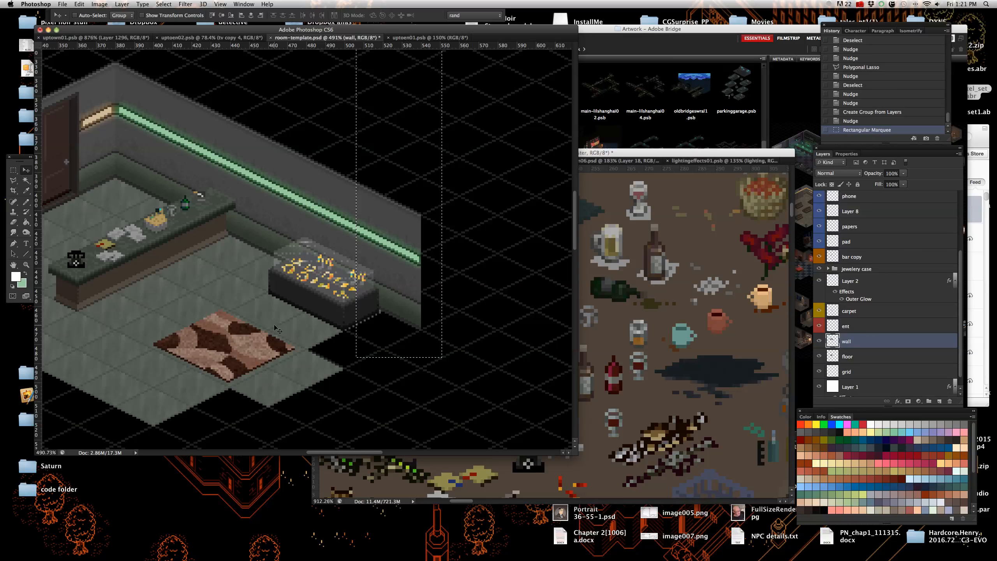
pyautogui.hotkey('shift', 'Left')
pyautogui.hotkey('shift', 'Left')
pyautogui.hotkey('shift', 'Up')
pyautogui.press('m')
pyautogui.press('super+d')
# - Shorten the green light strip to the wall's end by moving its marquee-selected outer end 20 px left and 10 px up, and deselect it
pyautogui.click(24, 173)
pyautogui.scroll(5, 408, 263)
pyautogui.rightClick(406, 266)
pyautogui.click(422, 271)
pyautogui.click(13, 170)
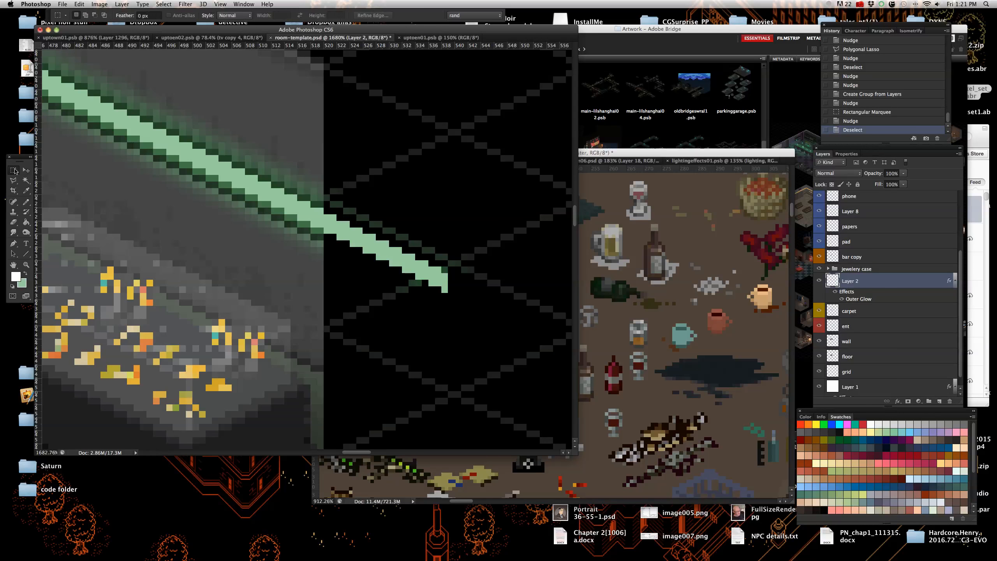
pyautogui.moveTo(520, 358); pyautogui.dragTo(245, 96)
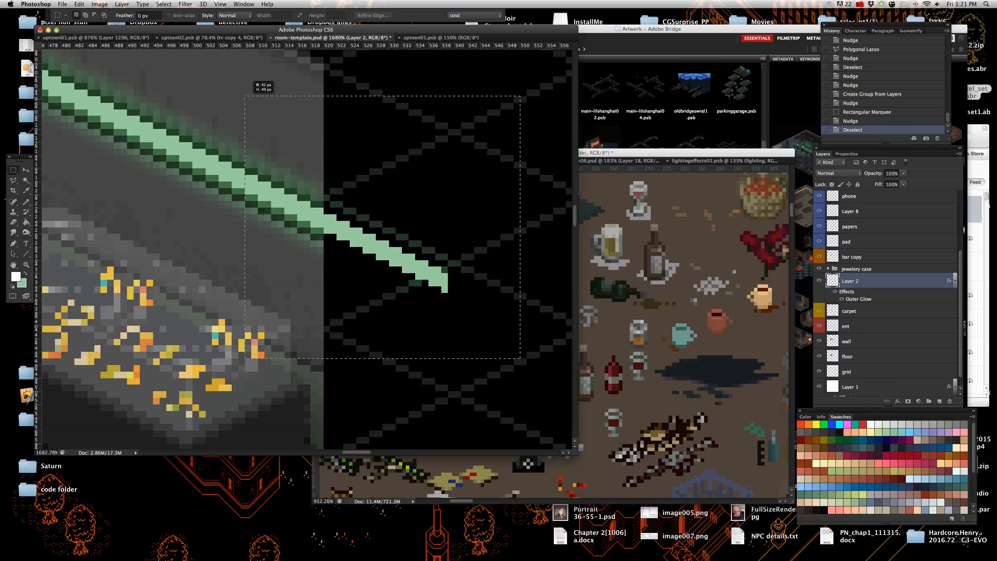
pyautogui.click(26, 170)
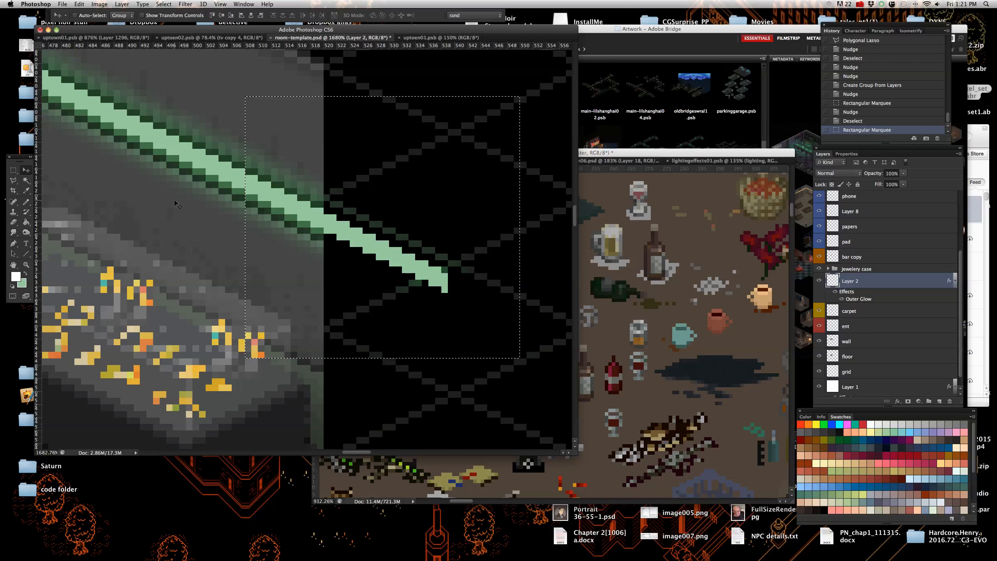
pyautogui.hotkey('shift', 'Left')
pyautogui.hotkey('shift', 'Left')
pyautogui.hotkey('shift', 'Up')
pyautogui.scroll(-10, 174, 199)
pyautogui.scroll(5, 240, 252)
pyautogui.hotkey('ctrl', 'd')
pyautogui.scroll(-5, 310, 346)
pyautogui.scroll(4, 310, 346)
pyautogui.scroll(-2, 310, 347)
pyautogui.scroll(3, 310, 346)
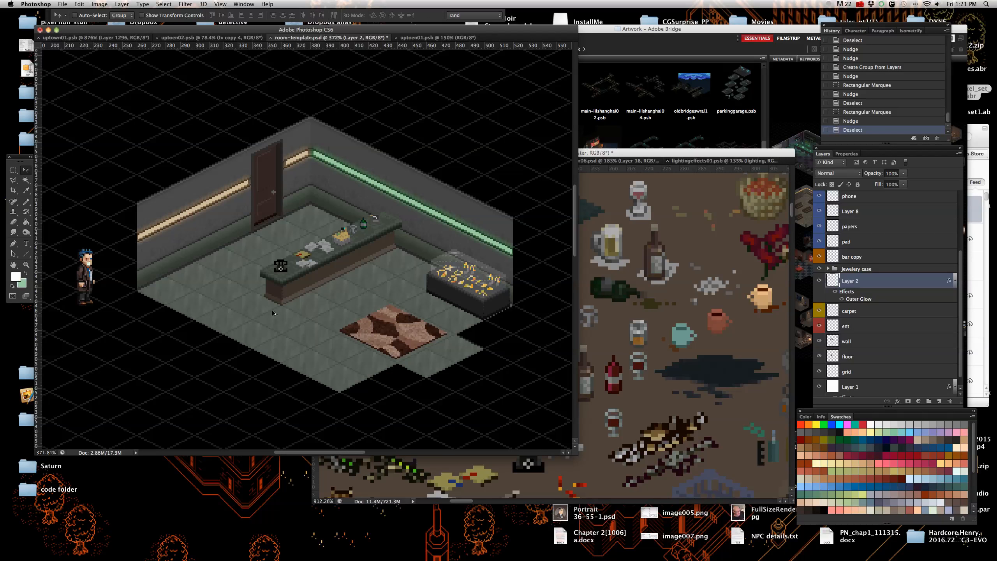
# - Look through the object library in int-objects01.psb for shop decorations, examining the shelving units, large vases and small vases
pyautogui.click(587, 290)
pyautogui.scroll(-6, 600, 321)
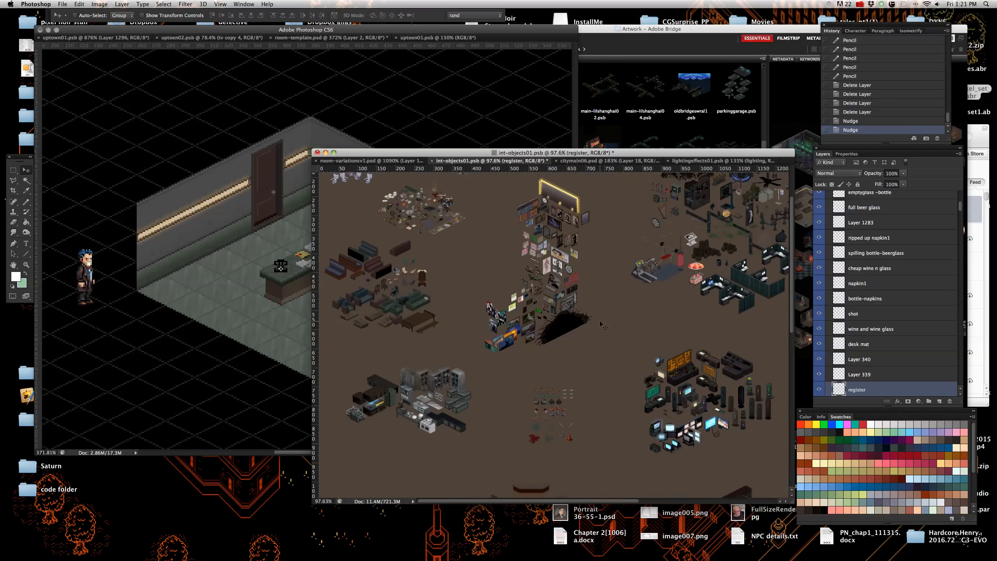
pyautogui.scroll(-10, 648, 332)
pyautogui.hscroll(10, 648, 331)
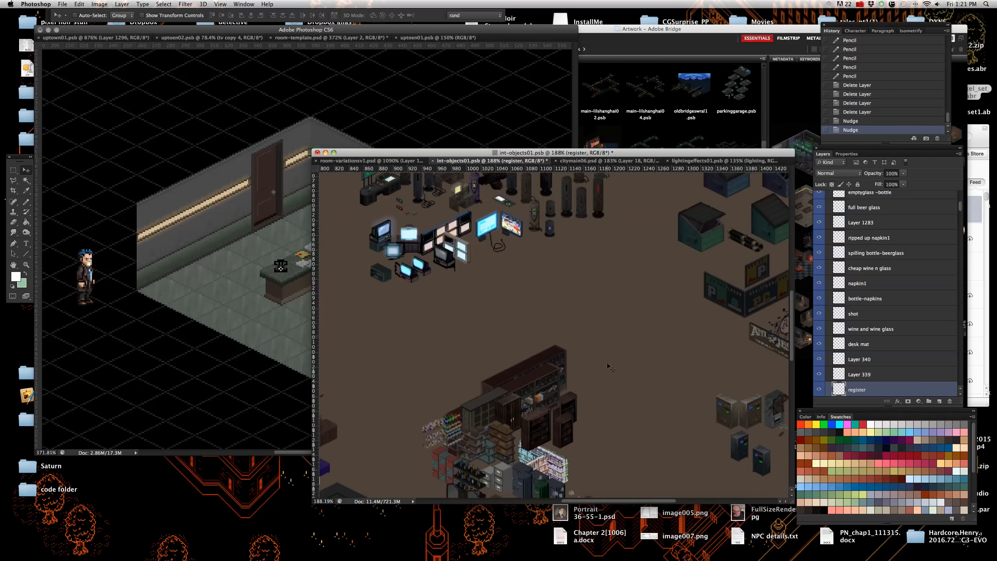
pyautogui.scroll(8, 577, 367)
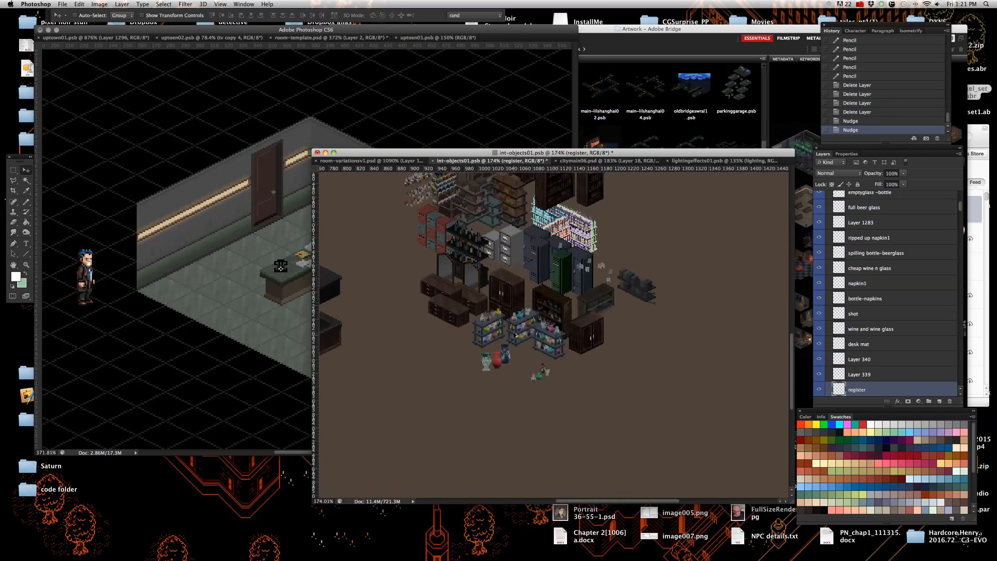
pyautogui.scroll(7, 546, 398)
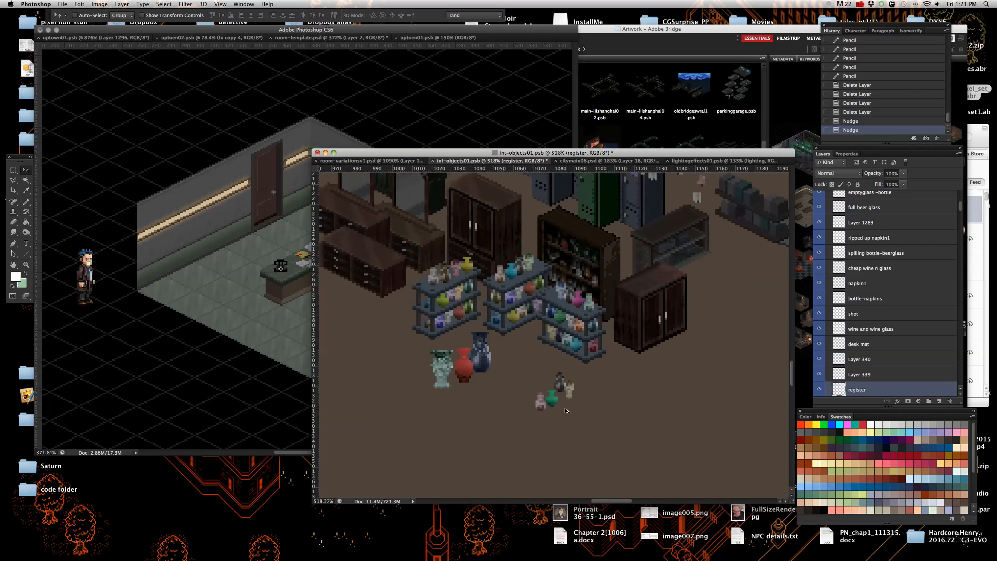
pyautogui.scroll(-6, 546, 398)
pyautogui.scroll(6, 557, 396)
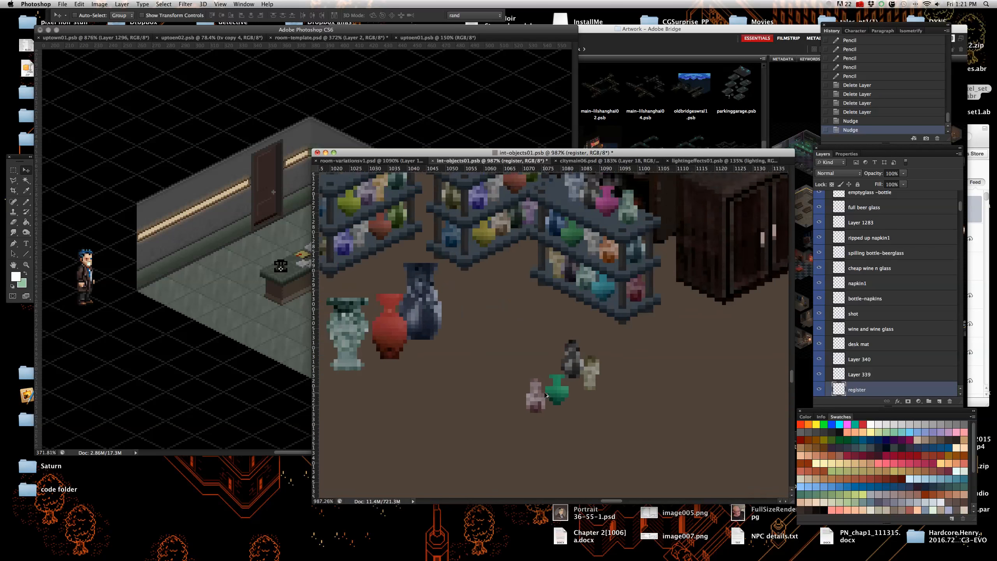
pyautogui.rightClick(558, 393)
pyautogui.click(600, 407)
pyautogui.scroll(-4, 600, 407)
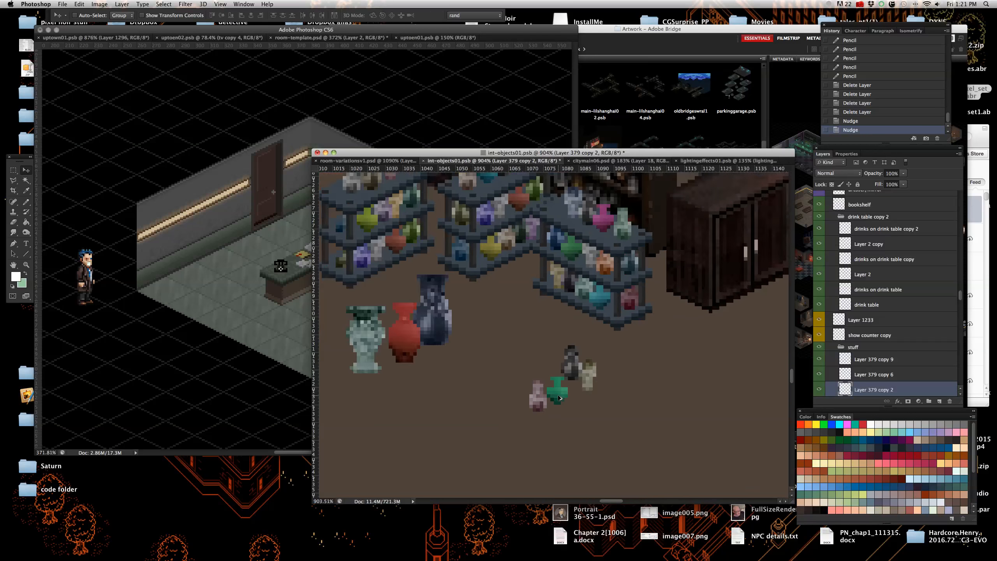
pyautogui.scroll(2, 572, 396)
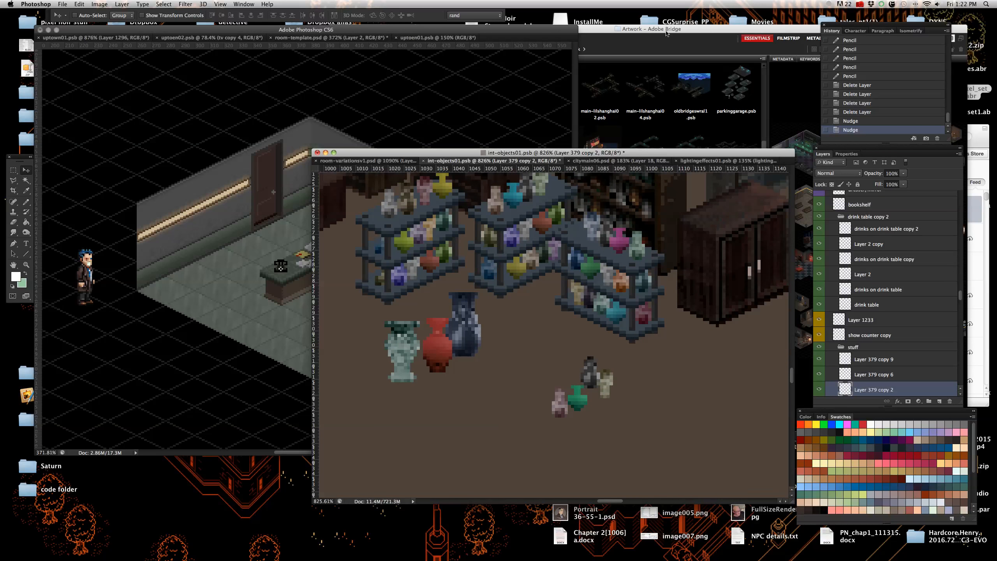
pyautogui.scroll(3, 448, 353)
pyautogui.scroll(-4, 449, 353)
pyautogui.scroll(5, 448, 353)
pyautogui.scroll(-4, 650, 402)
pyautogui.scroll(-4, 455, 338)
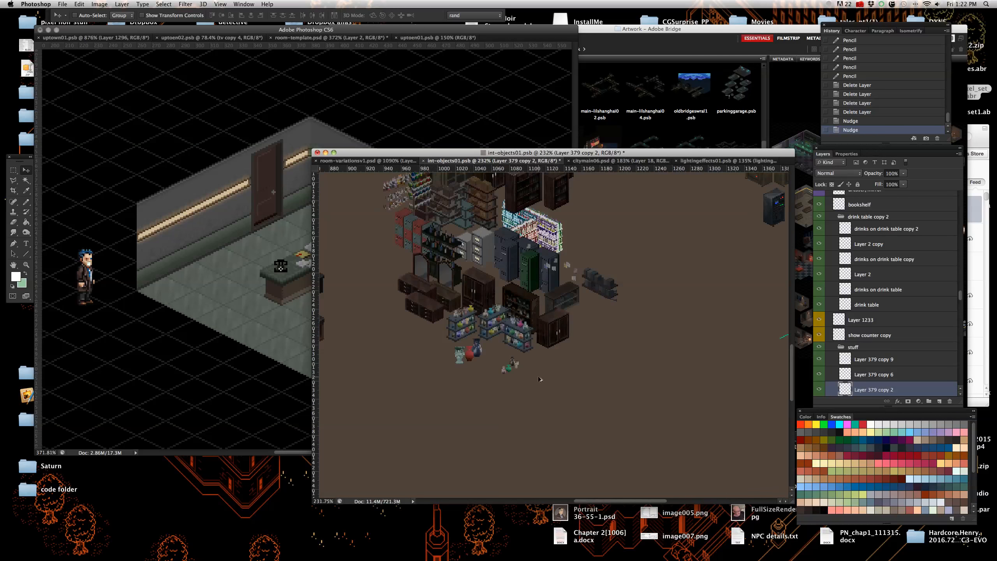
# - Copy the vase-filled shelf furthest from the cabinets from int-objects01.psb into room-template.psd and place it against the left wall beside the door
pyautogui.scroll(5, 455, 338)
pyautogui.rightClick(455, 337)
pyautogui.click(455, 338)
pyautogui.press('Down')
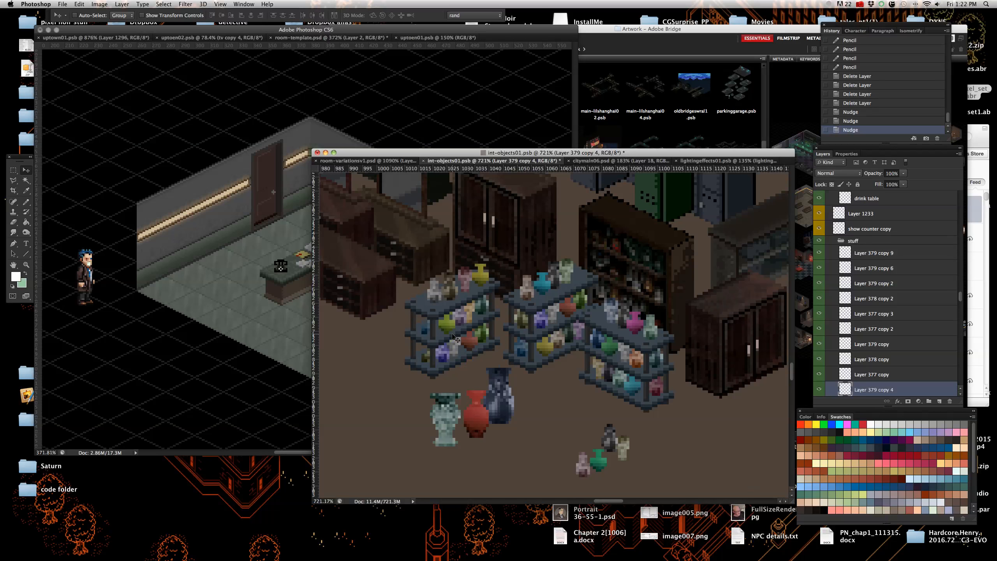
pyautogui.scroll(-3, 907, 334)
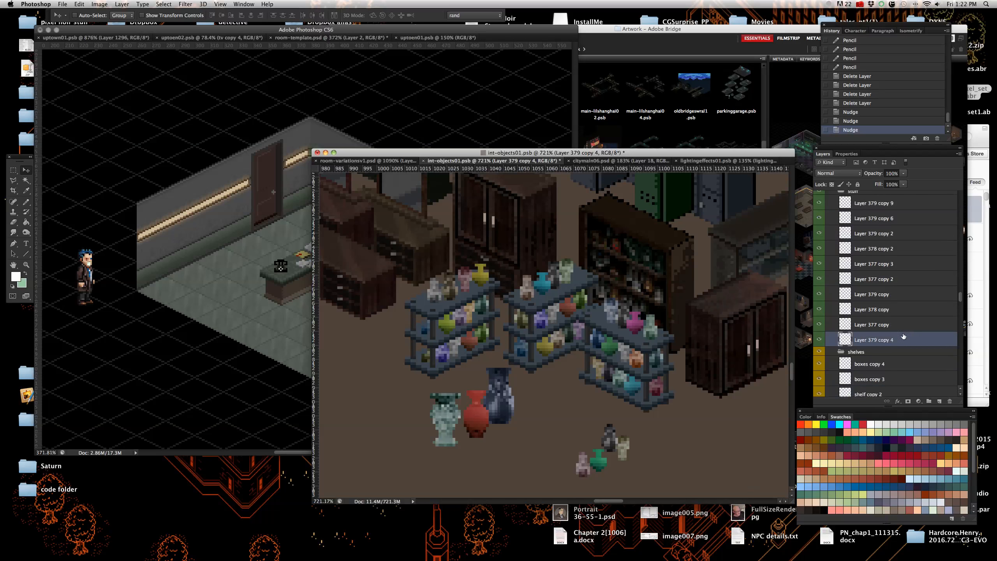
pyautogui.moveTo(901, 341); pyautogui.dragTo(96, 287)
pyautogui.moveTo(175, 279); pyautogui.dragTo(223, 247)
pyautogui.scroll(5, 251, 244)
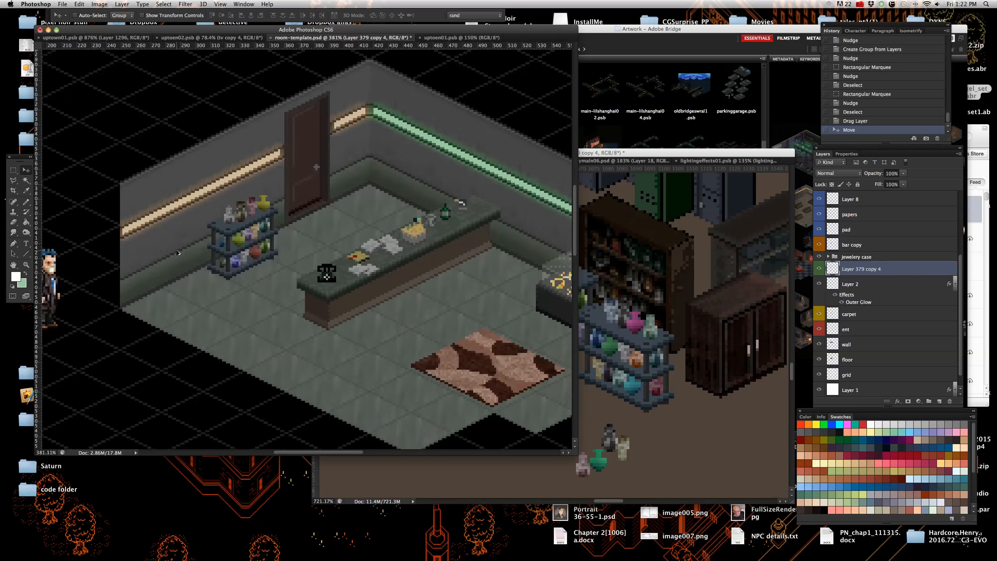
# - Copy the middle vase shelf, Layer 379 copy 6, into room-template.psd and place it near the left wall's outer end
pyautogui.click(616, 361)
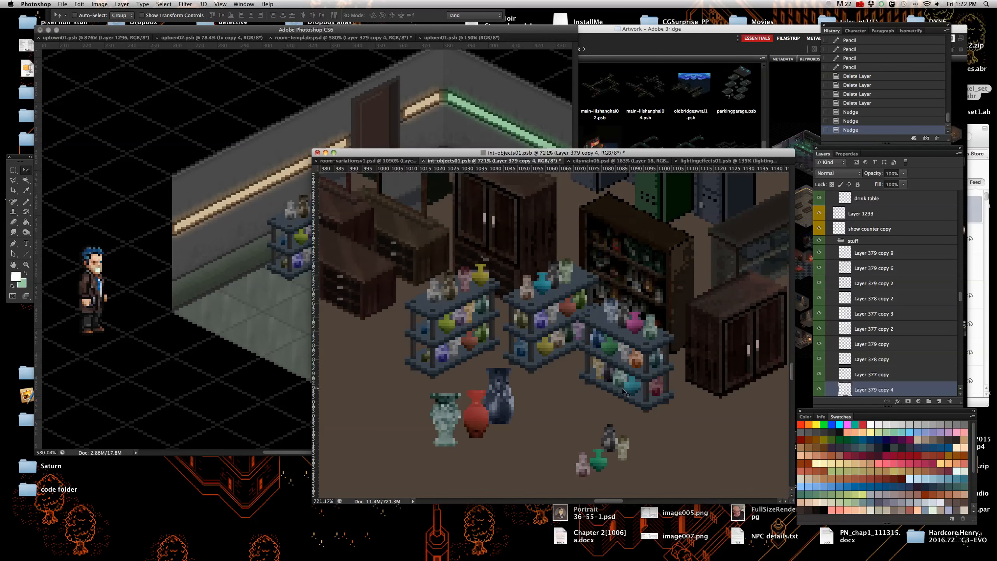
pyautogui.rightClick(548, 327)
pyautogui.click(581, 318)
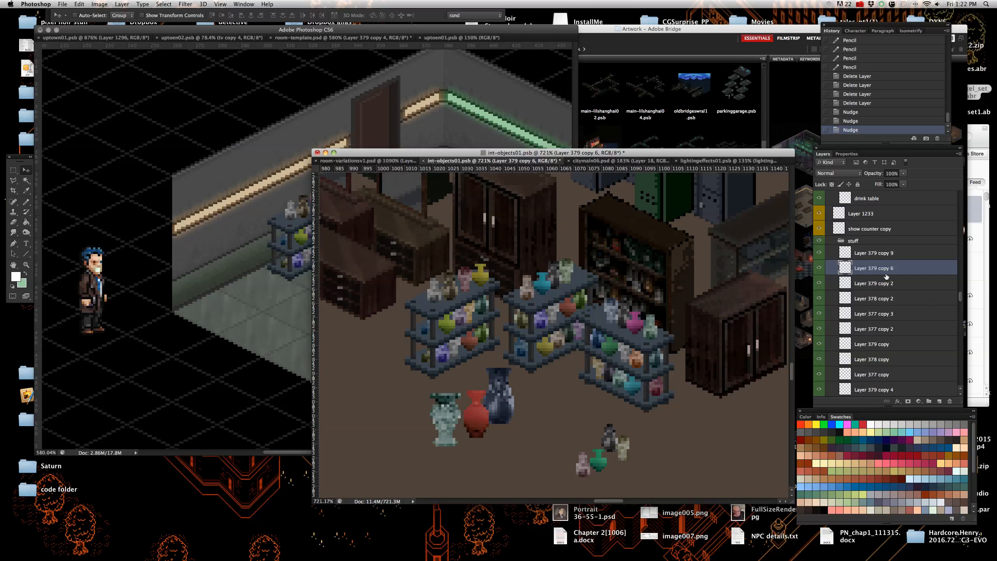
pyautogui.moveTo(897, 270); pyautogui.dragTo(236, 273)
pyautogui.scroll(5, 297, 270)
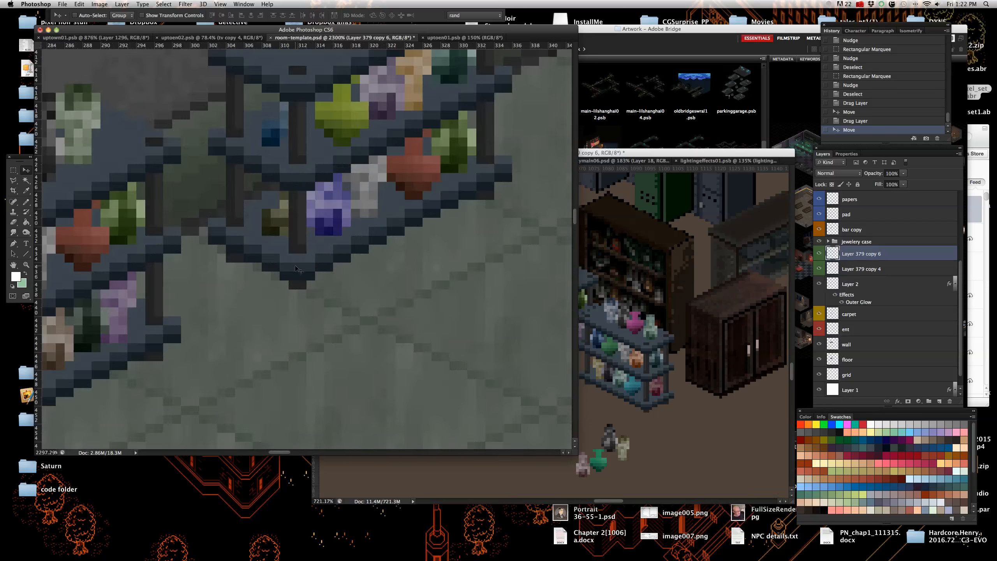
pyautogui.scroll(-3, 296, 270)
# - Nudge the shelf nearest the door a few pixels left and down along the wall, closer to the second shelf
pyautogui.rightClick(318, 216)
pyautogui.click(319, 225)
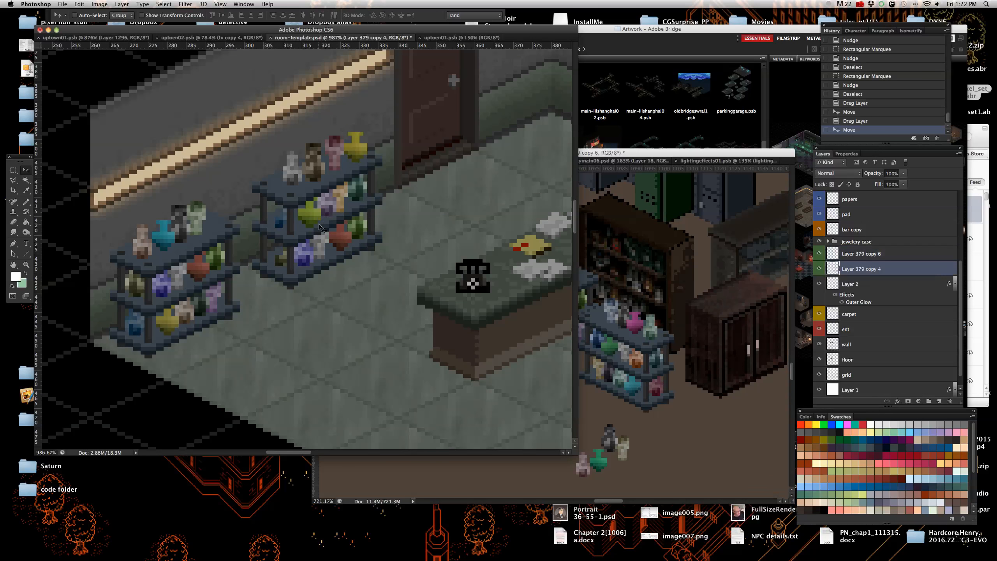
pyautogui.press('Left')
pyautogui.press('Left')
pyautogui.press('Down')
pyautogui.press('Left')
pyautogui.press('Left')
pyautogui.press('Down')
pyautogui.press('Left')
pyautogui.press('Left')
pyautogui.press('Down')
pyautogui.press('Left')
pyautogui.scroll(-3, 321, 228)
pyautogui.scroll(3, 225, 284)
# - Select both vase shelves and nudge them together slightly down and left against the left wall
pyautogui.rightClick(225, 284)
pyautogui.keyDown('shift'); pyautogui.click(235, 288); pyautogui.keyUp('shift')
pyautogui.press('Down')
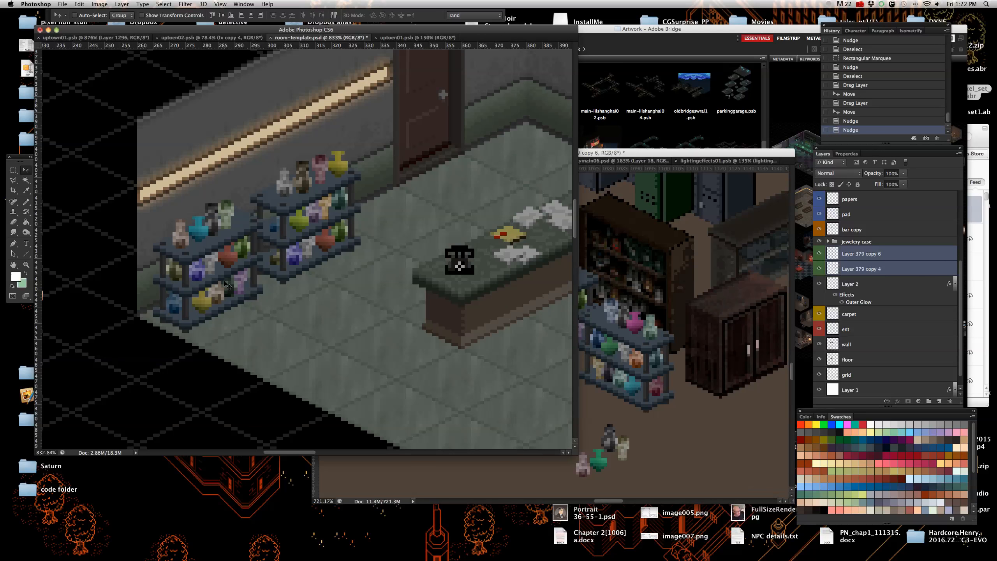
pyautogui.press('Left')
pyautogui.scroll(-5, 291, 267)
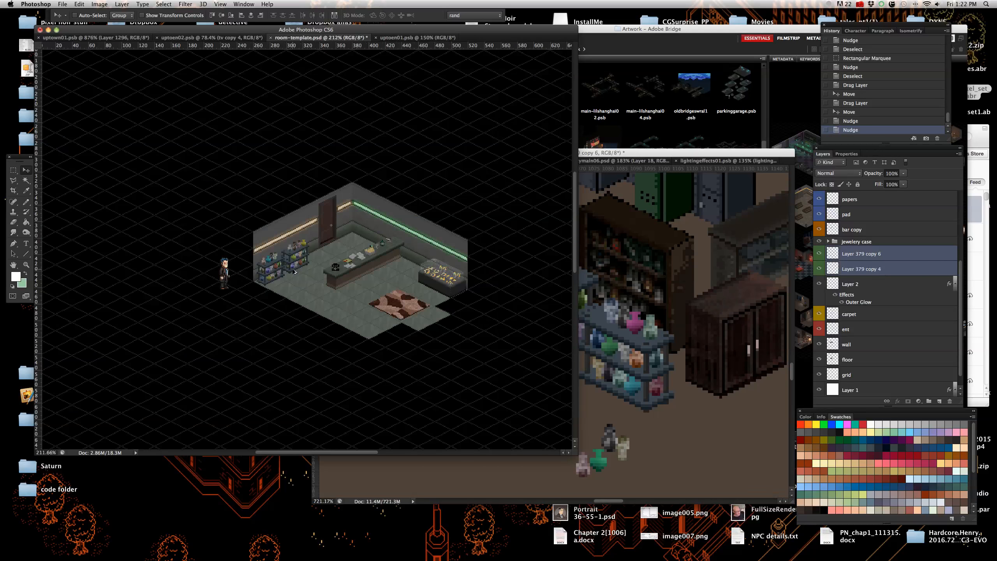
pyautogui.scroll(4, 352, 193)
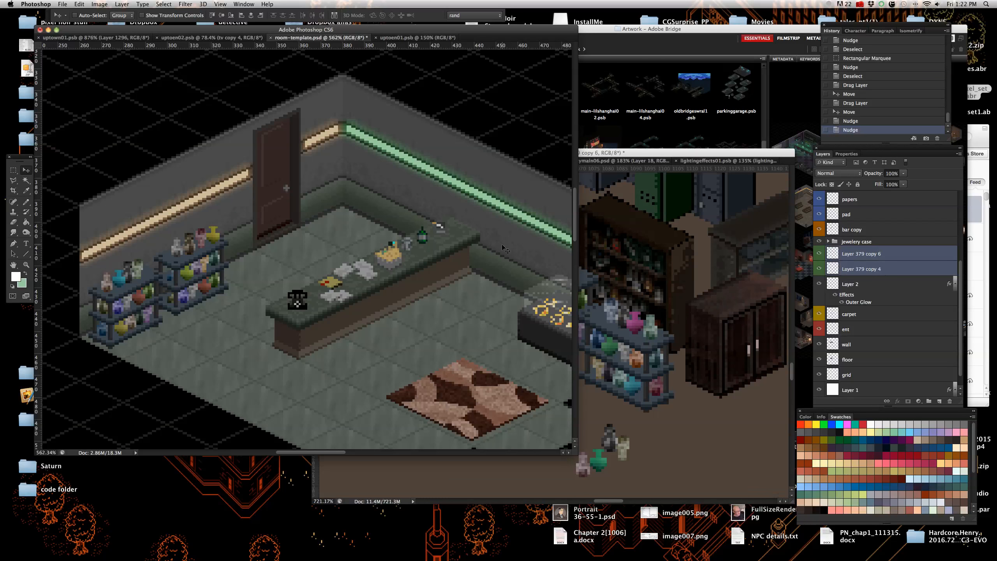
# - Copy the mop-bucket object from int-objects01.psb into room-template.psd and place it in the room's back corner behind the counter
pyautogui.click(688, 339)
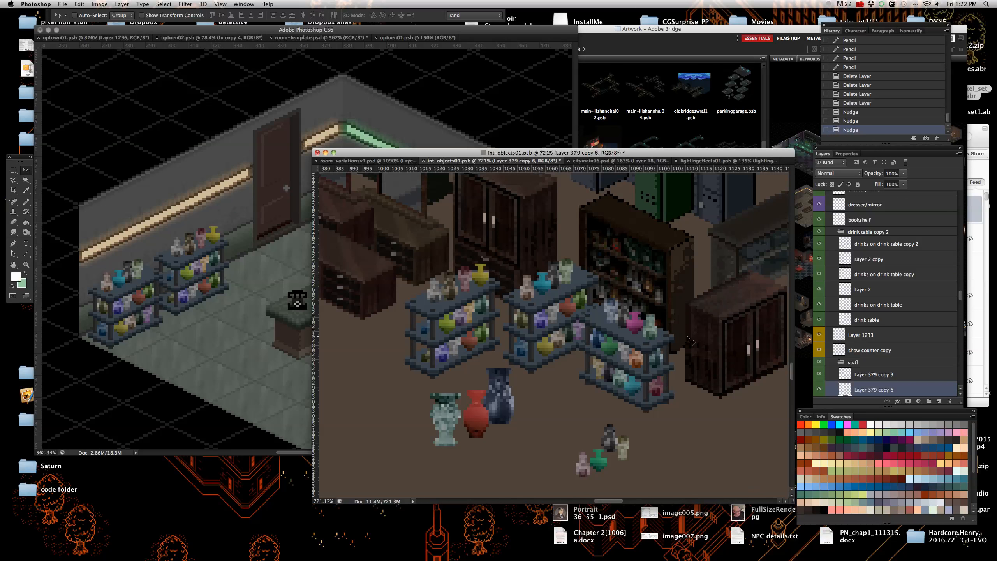
pyautogui.scroll(-5, 512, 336)
pyautogui.scroll(10, 509, 323)
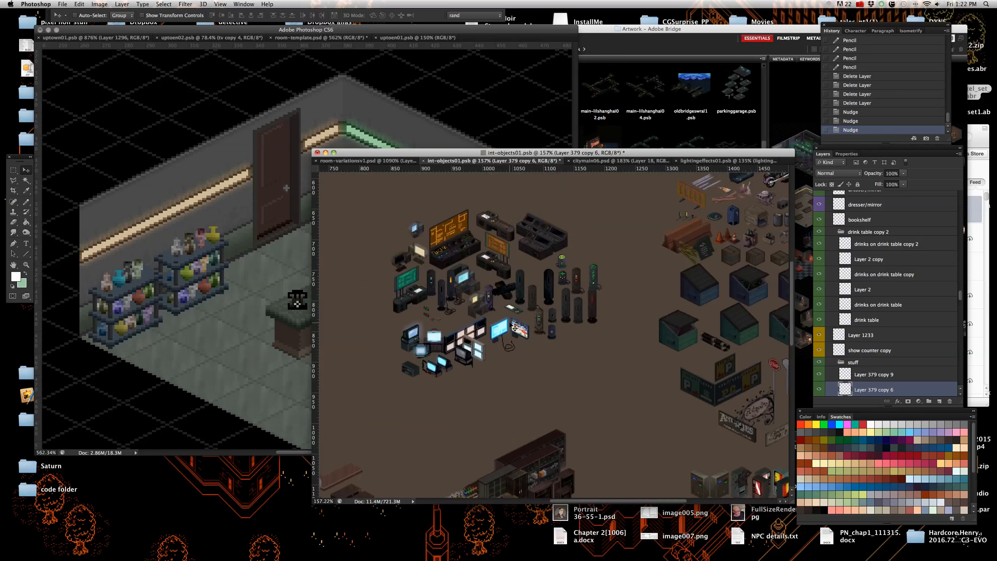
pyautogui.hscroll(-5, 506, 317)
pyautogui.hscroll(-5, 506, 315)
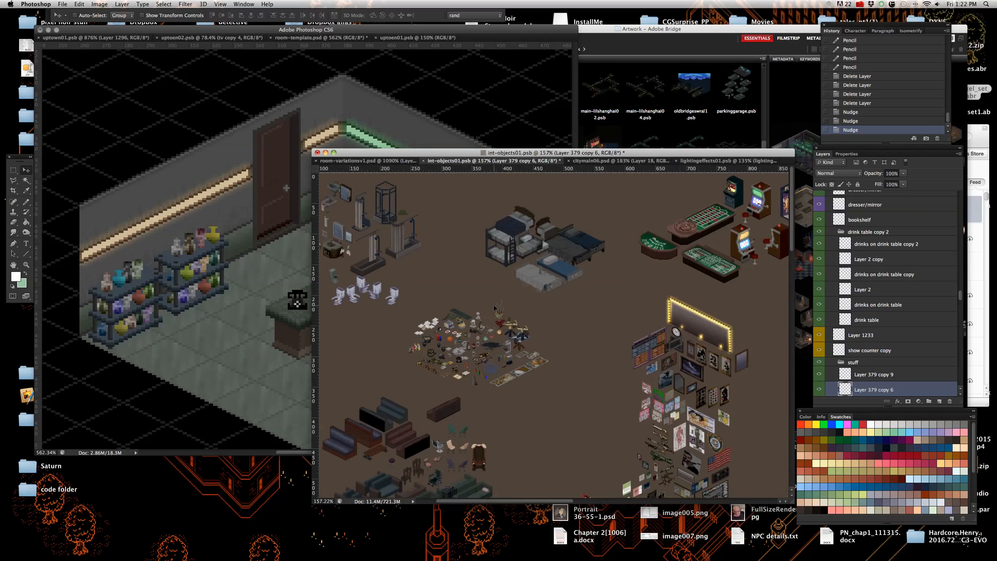
pyautogui.scroll(4, 487, 379)
pyautogui.scroll(3, 486, 379)
pyautogui.scroll(-5, 483, 384)
pyautogui.scroll(8, 472, 397)
pyautogui.rightClick(487, 336)
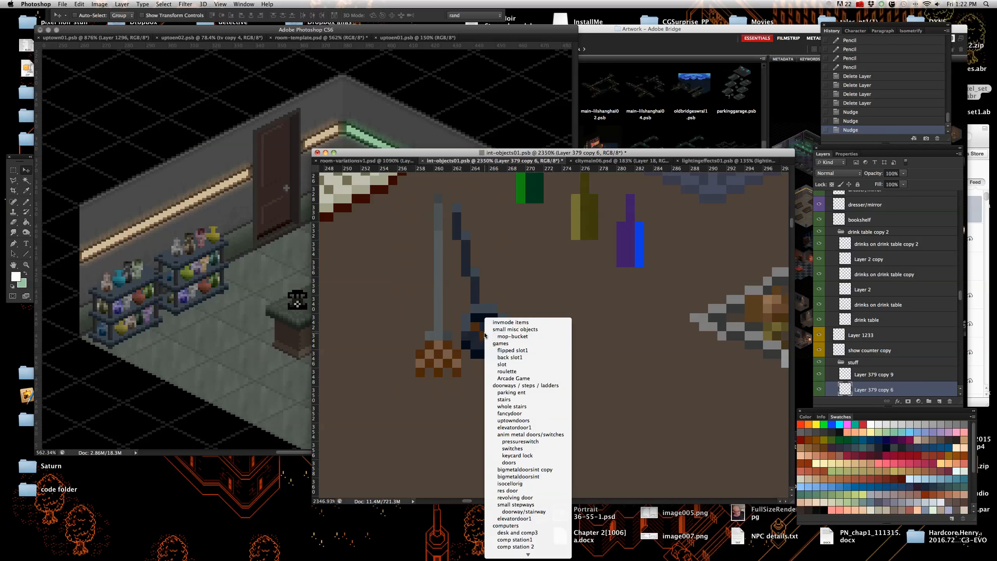
pyautogui.click(491, 337)
pyautogui.moveTo(882, 201); pyautogui.dragTo(351, 196)
pyautogui.scroll(-3, 317, 274)
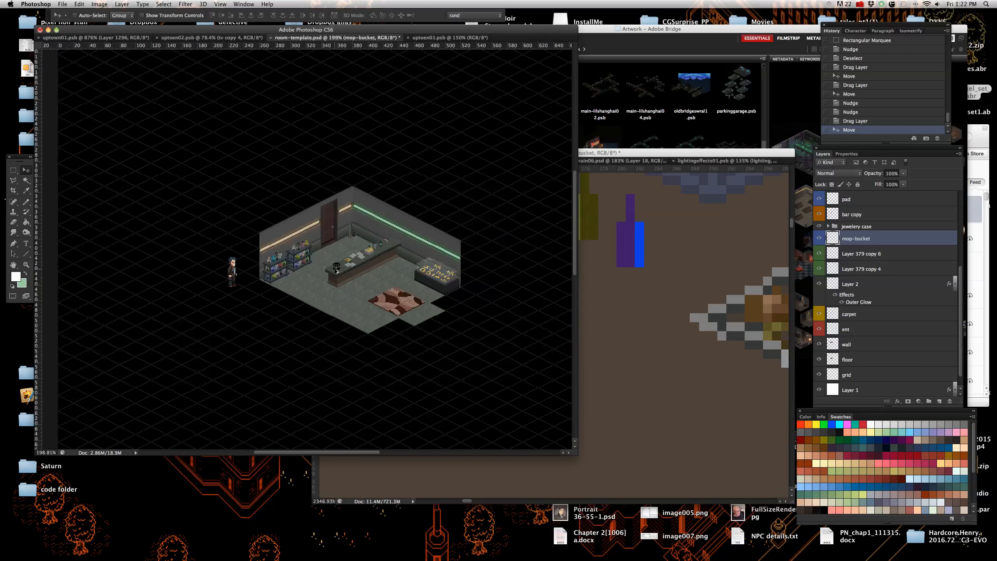
# - Group the layers from bar copy through register under the name "counter with stuff"
pyautogui.scroll(3, 338, 269)
pyautogui.scroll(-3, 388, 281)
pyautogui.scroll(5, 403, 272)
pyautogui.rightClick(403, 272)
pyautogui.click(422, 278)
pyautogui.scroll(3, 883, 238)
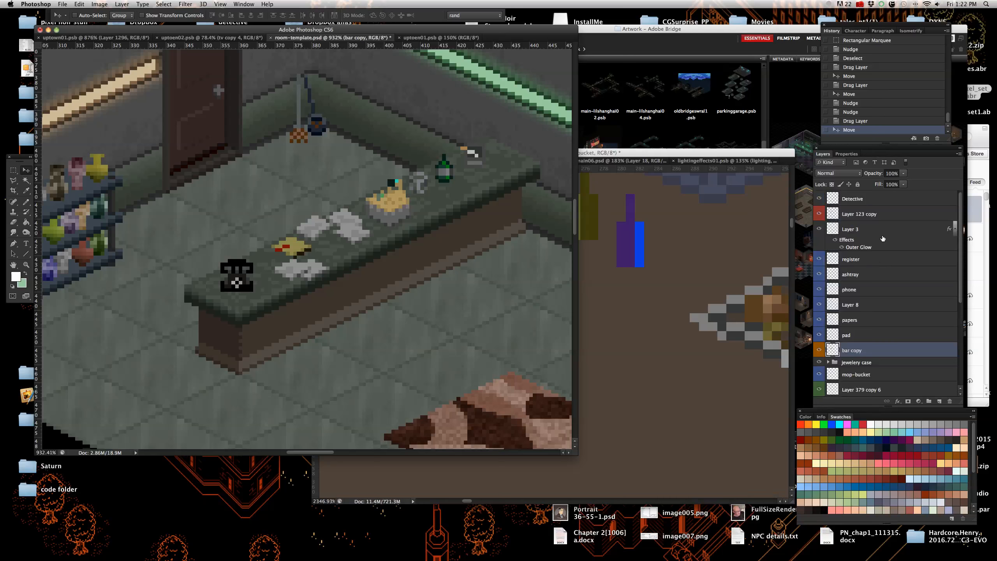
pyautogui.keyDown('shift'); pyautogui.click(878, 263); pyautogui.keyUp('shift')
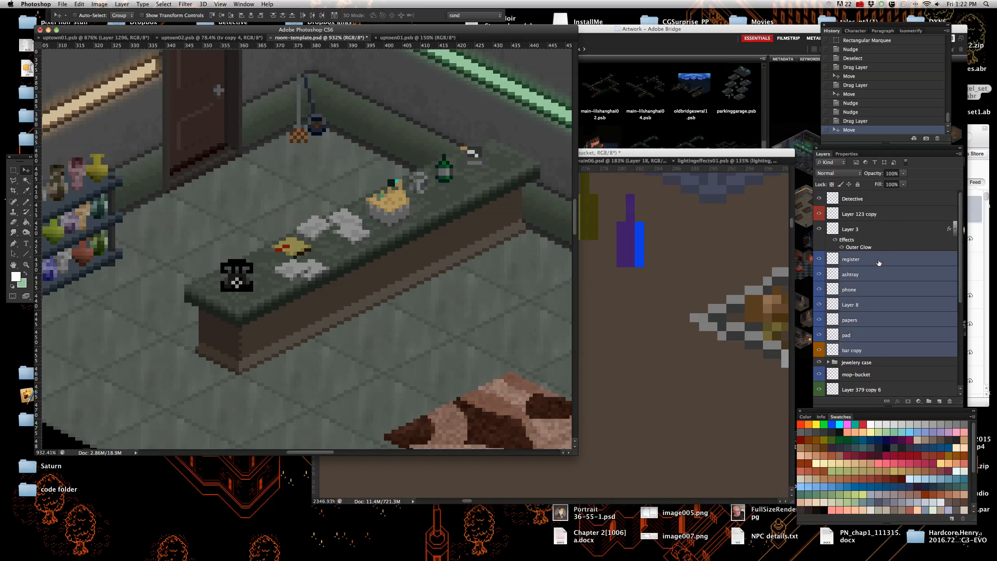
pyautogui.click(957, 153)
pyautogui.click(893, 203)
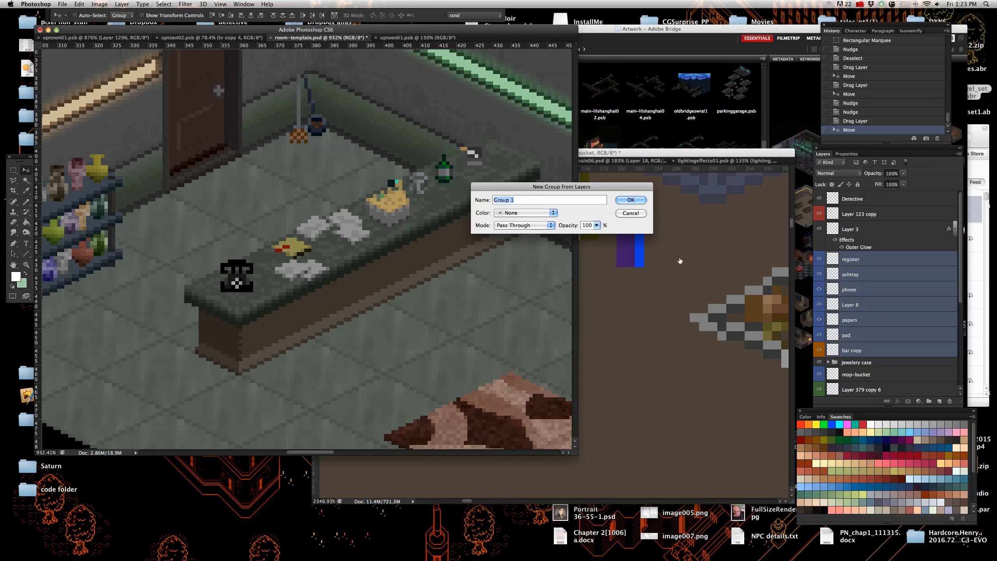
pyautogui.write('counter with stuff')
pyautogui.press('Return')
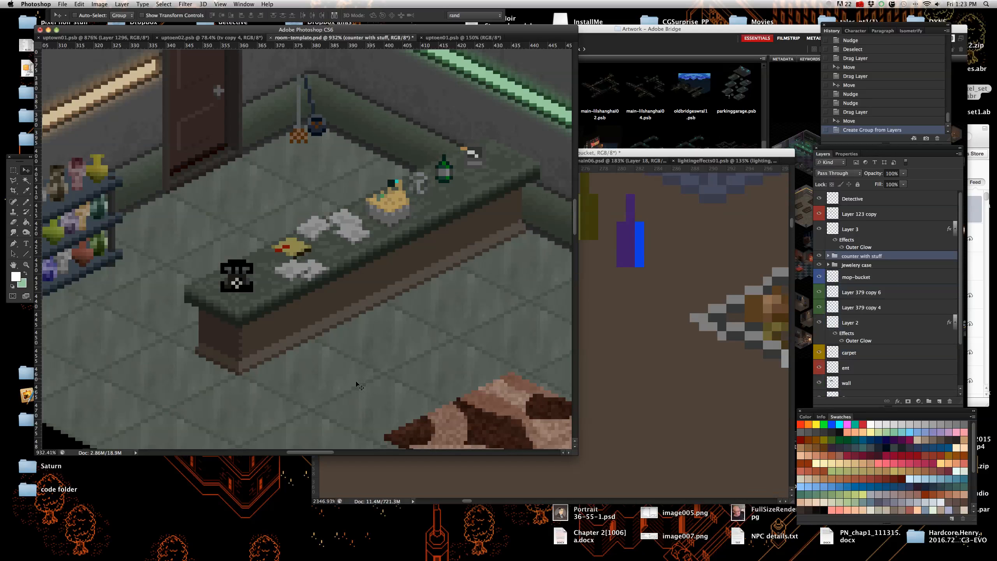
# - Try the counter group 20 px left and 10 px up, towards the back-left wall, and return it to its original place
pyautogui.hotkey('shift', 'Left')
pyautogui.hotkey('shift', 'Left')
pyautogui.hotkey('shift', 'Up')
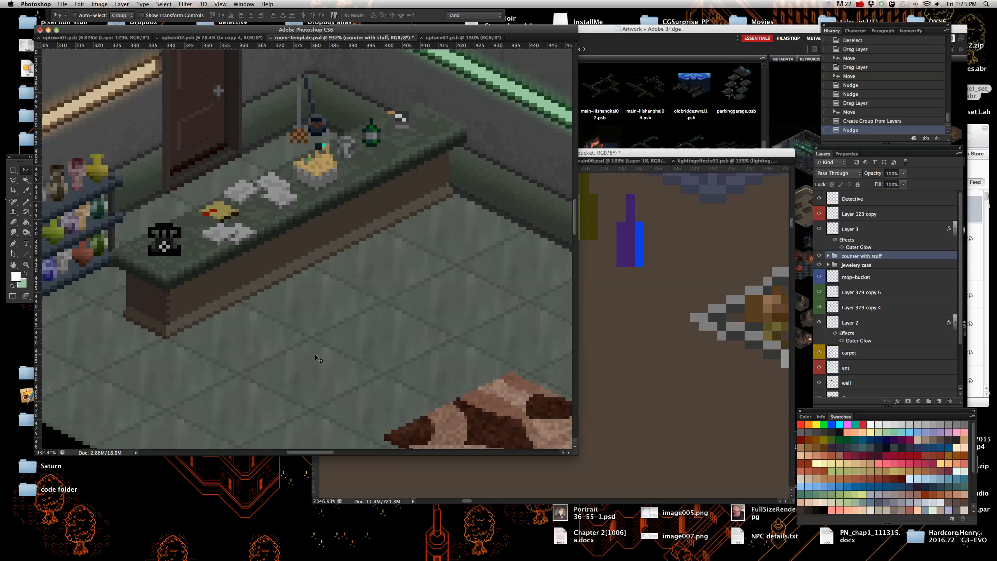
pyautogui.press('Right')
pyautogui.press('Right')
pyautogui.press('Right')
pyautogui.press('Right')
pyautogui.press('Down')
pyautogui.press('Down')
pyautogui.hotkey('shift', 'Right')
pyautogui.hotkey('shift', 'Right')
pyautogui.hotkey('shift', 'Down')
pyautogui.press('Left')
pyautogui.press('Left')
pyautogui.press('Up')
pyautogui.press('Left')
pyautogui.press('Left')
pyautogui.press('Up')
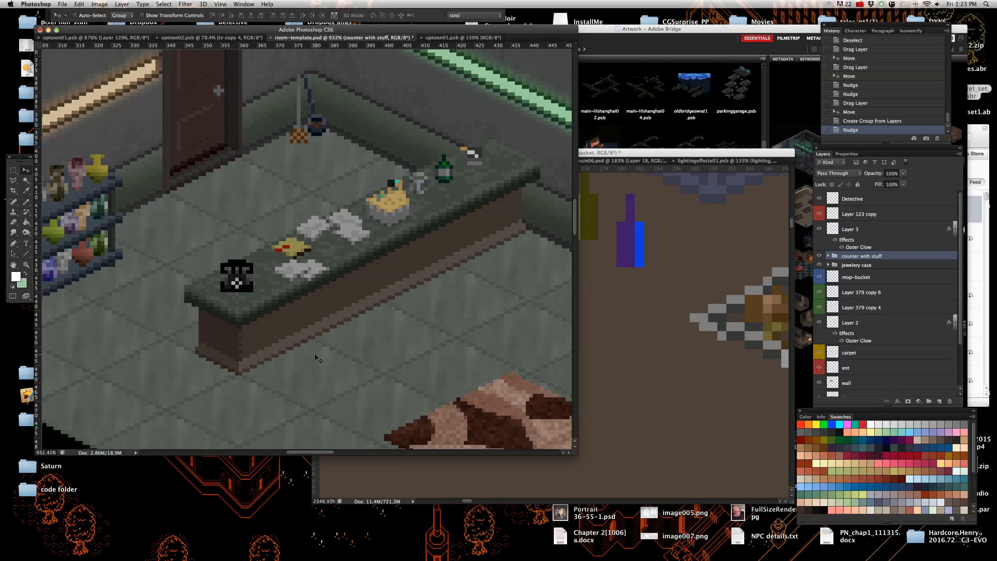
# - Nudge the counter with stuff group 6 px left and 3 px up, parallel to the right wall
pyautogui.press('Left')
pyautogui.press('Left')
pyautogui.press('Up')
pyautogui.press('Left')
pyautogui.press('Left')
pyautogui.press('Up')
pyautogui.press('Left')
pyautogui.press('Left')
pyautogui.press('Up')
pyautogui.press('super+0')
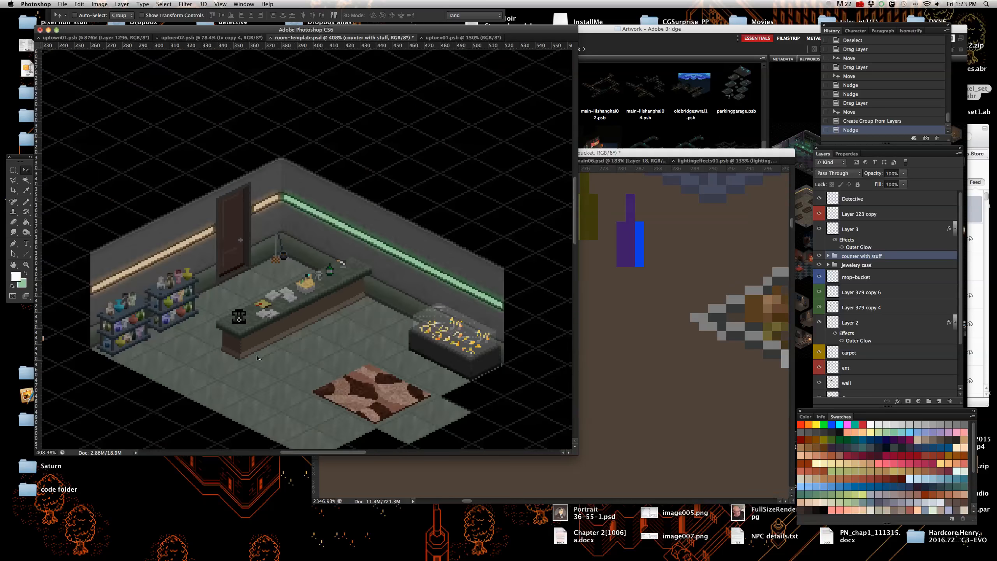
# - Examine the whole room's layout, checking the spacing between the counter, vase shelves, jewelry case and carpet
pyautogui.scroll(5, 201, 372)
pyautogui.scroll(-5, 201, 372)
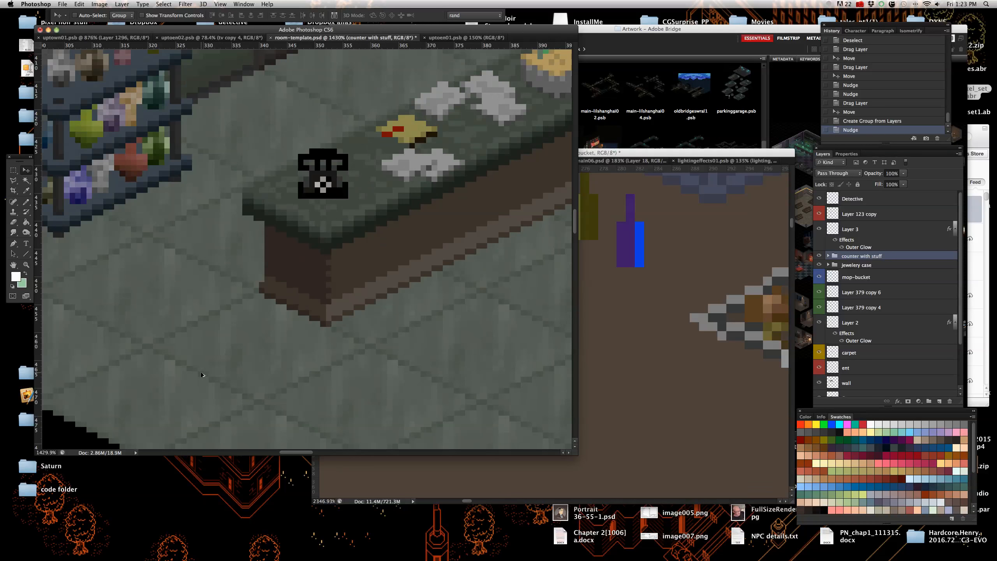
pyautogui.scroll(2, 253, 362)
pyautogui.scroll(1, 253, 361)
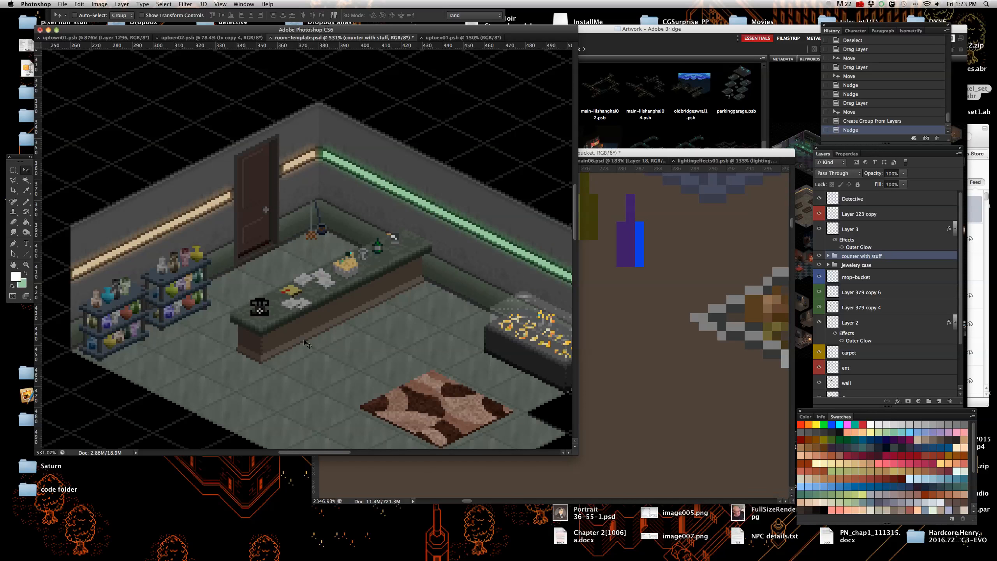
pyautogui.scroll(-2, 307, 344)
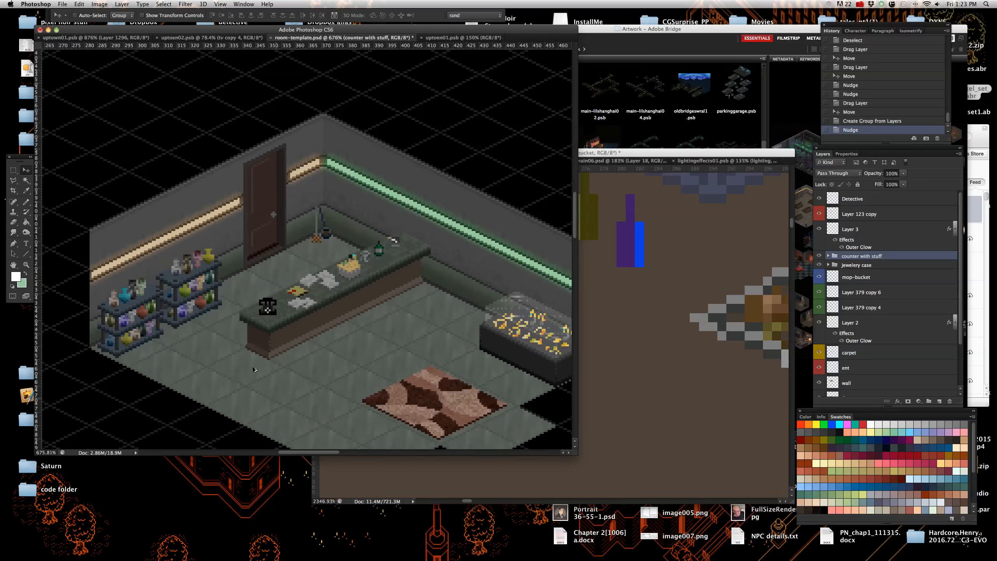
pyautogui.scroll(-2, 314, 378)
pyautogui.scroll(3, 333, 388)
pyautogui.scroll(-3, 353, 392)
pyautogui.scroll(3, 380, 404)
pyautogui.scroll(-1, 379, 404)
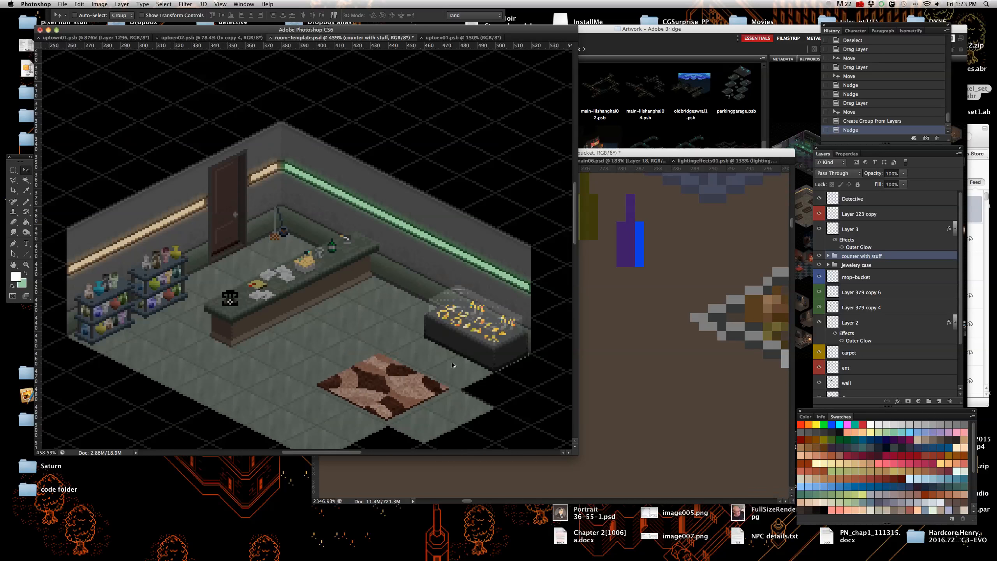
pyautogui.scroll(-2, 366, 384)
pyautogui.scroll(1, 368, 385)
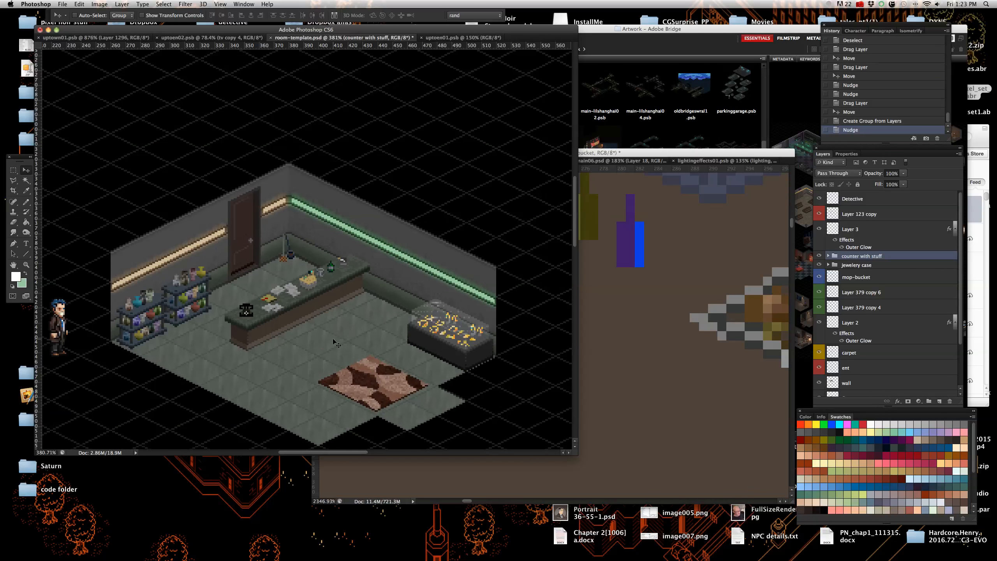
# - Move the carpet 20 px left and 10 px up, parallel to the green-lit wall
pyautogui.scroll(2, 336, 343)
pyautogui.rightClick(375, 333)
pyautogui.click(377, 352)
pyautogui.hotkey('shift', 'Left')
pyautogui.hotkey('shift', 'Left')
pyautogui.hotkey('shift', 'Up')
# - Move the jewelry case group 22 px left and 11 px up along the green-lit wall
pyautogui.scroll(3, 471, 305)
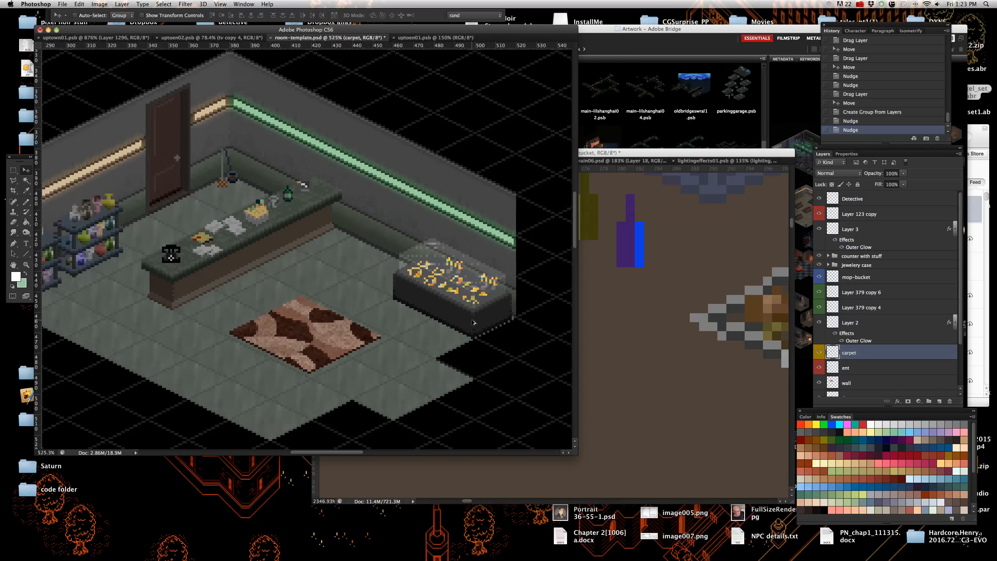
pyautogui.rightClick(469, 304)
pyautogui.click(477, 313)
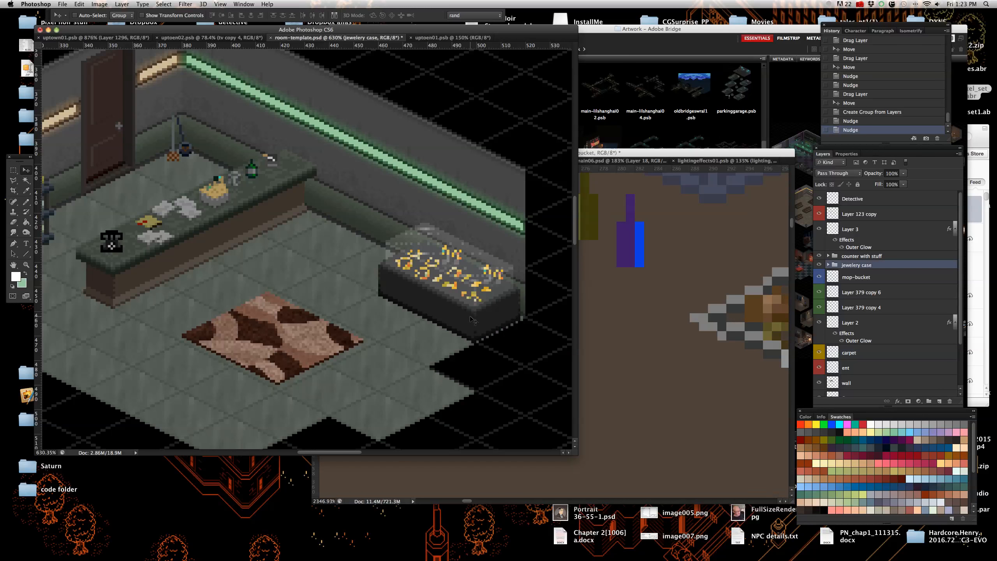
pyautogui.hotkey('shift', 'Left')
pyautogui.hotkey('shift', 'Left')
pyautogui.hotkey('shift', 'Up')
pyautogui.scroll(-2, 411, 297)
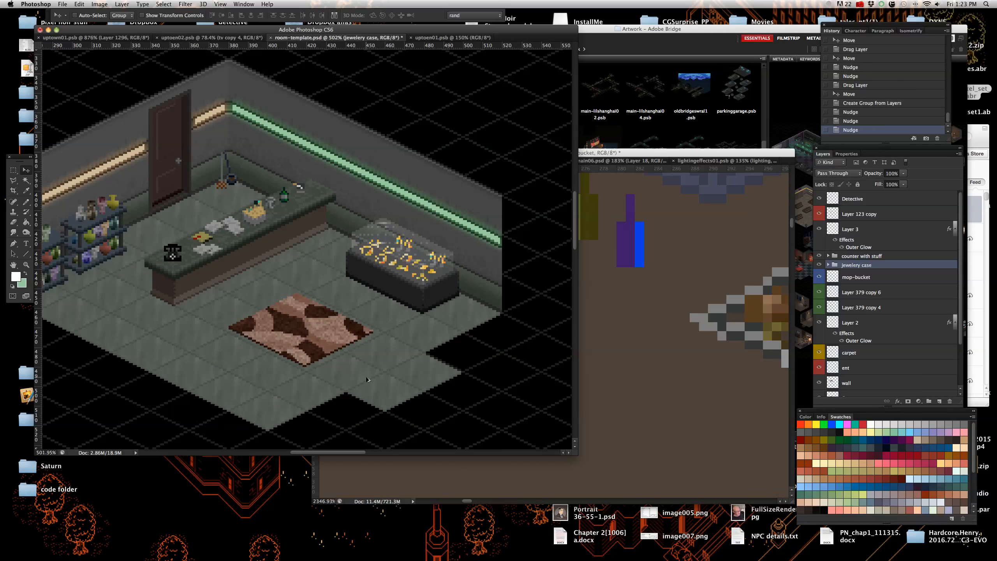
pyautogui.press('Left')
pyautogui.press('Left')
pyautogui.press('Up')
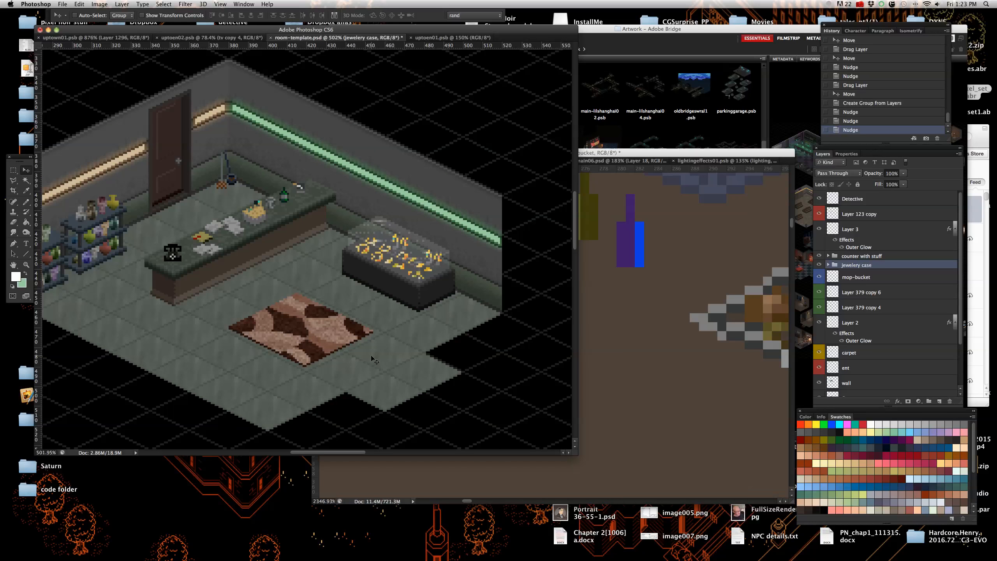
# - Lasso the front-right part of the floor layer, shift it 20 px left and 10 px up to shorten the room, and deselect
pyautogui.rightClick(371, 358)
pyautogui.click(385, 359)
pyautogui.click(13, 180)
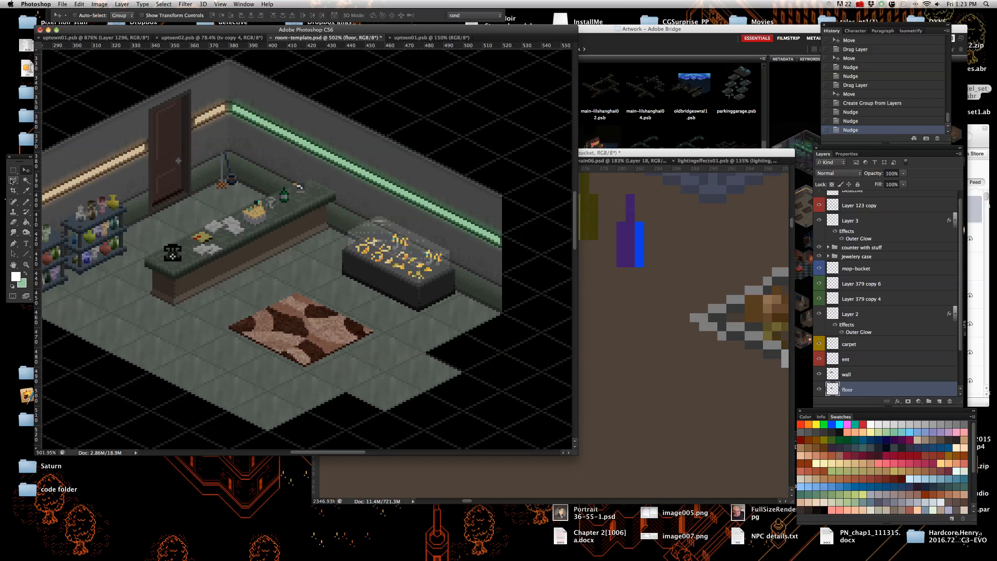
pyautogui.click(137, 391)
pyautogui.hscroll(5, 432, 196)
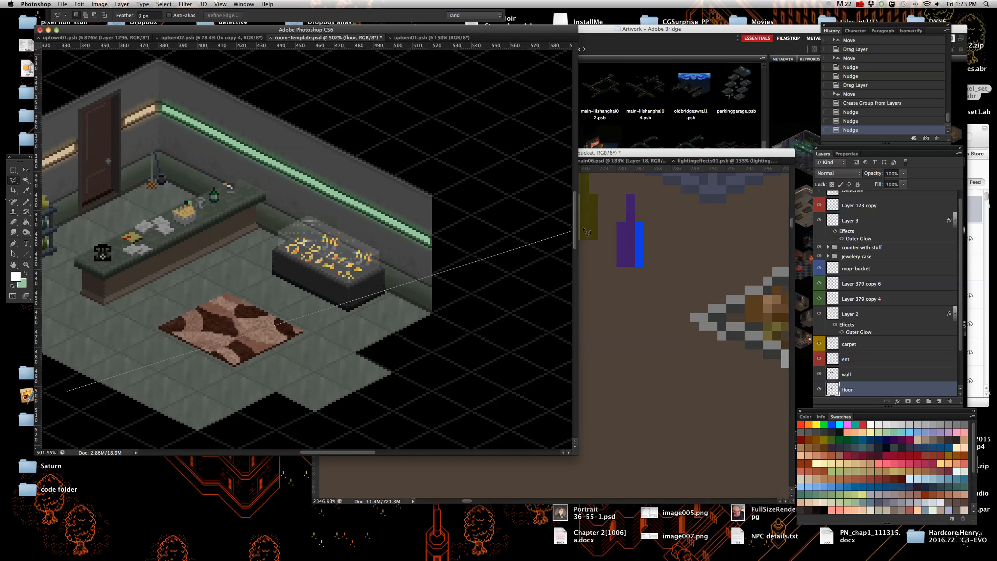
pyautogui.click(430, 190)
pyautogui.click(497, 312)
pyautogui.scroll(-3, 506, 388)
pyautogui.click(487, 435)
pyautogui.doubleClick(242, 439)
pyautogui.press('v')
pyautogui.hotkey('shift', 'Left')
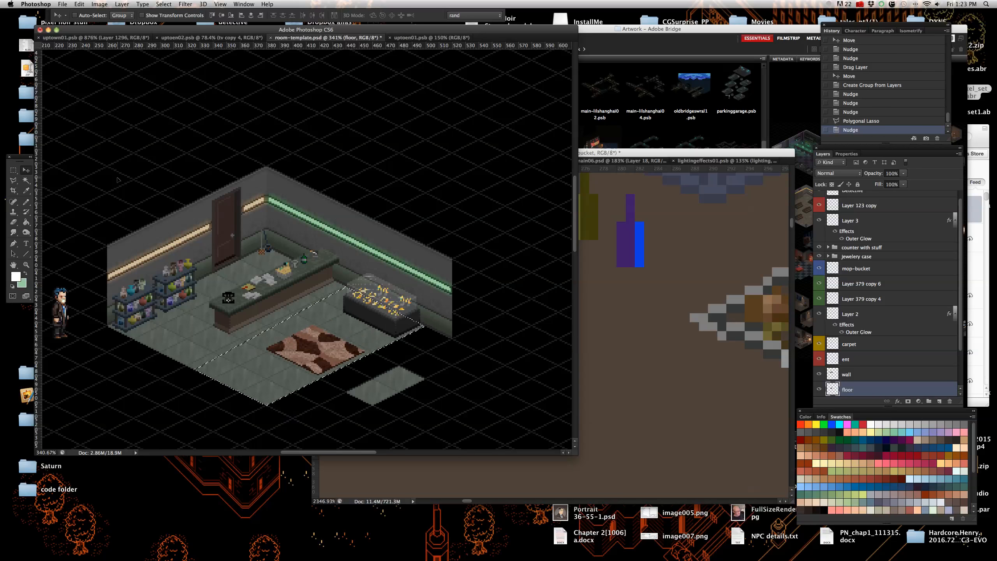
pyautogui.click(13, 170)
pyautogui.press('super+d')
# - Move the entrance tile on the ent layer 20 px left and 10 px up against the shortened floor's edge
pyautogui.click(26, 170)
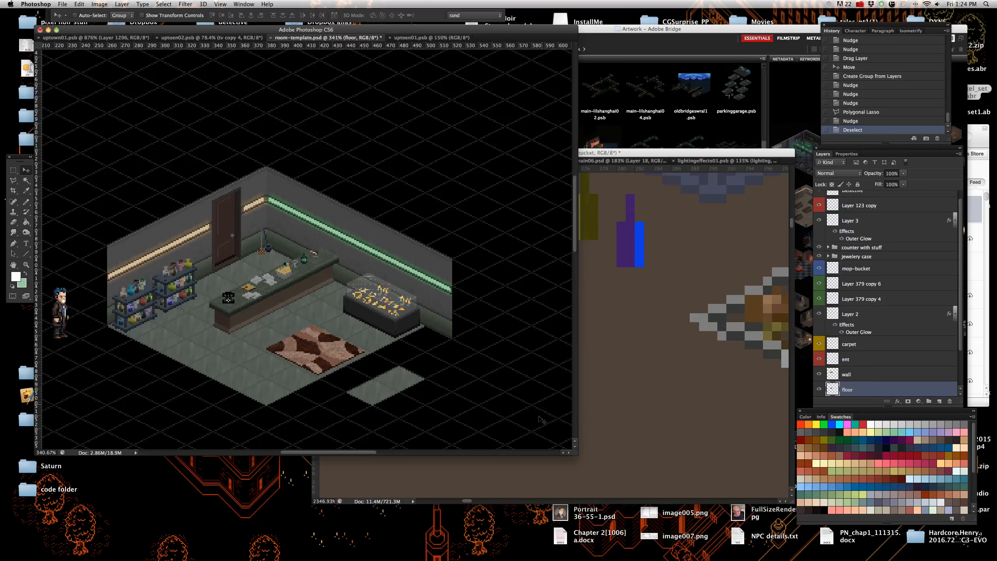
pyautogui.rightClick(374, 394)
pyautogui.click(387, 395)
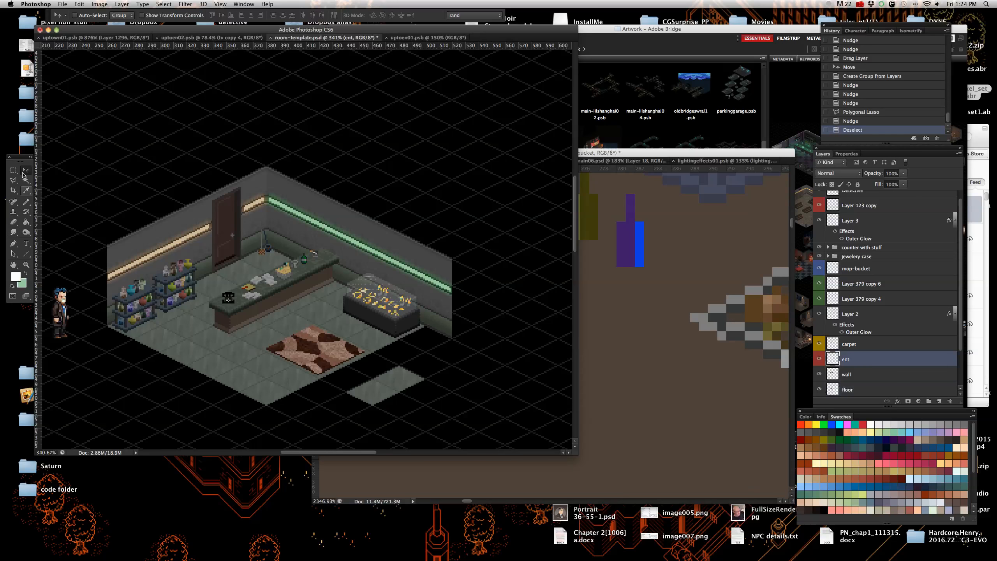
pyautogui.hotkey('shift', 'Left')
pyautogui.hotkey('shift', 'Left')
pyautogui.hotkey('shift', 'Up')
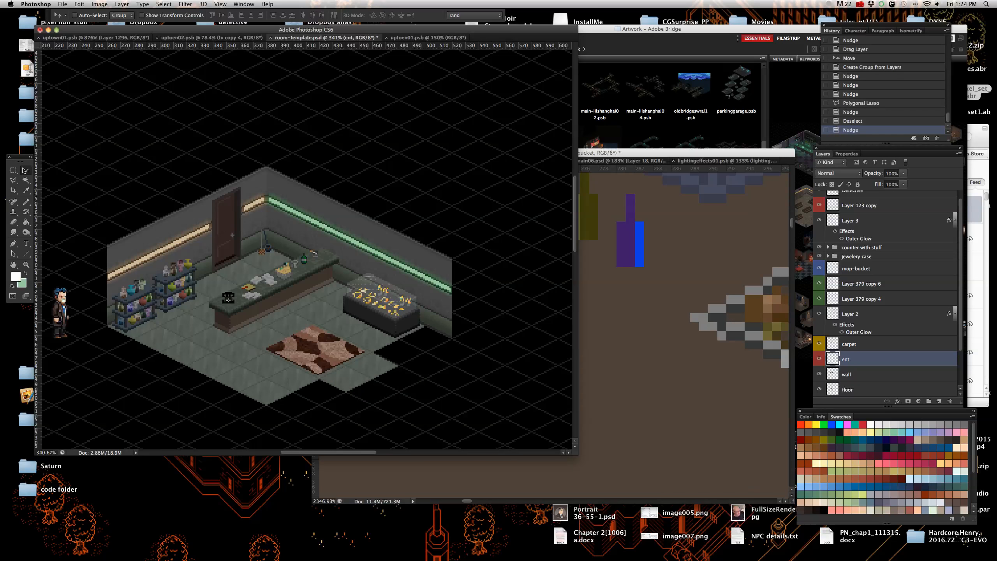
# - Marquee the far end of the green-lit wall on the wall layer, shift it 20 px left and 10 px up, and deselect
pyautogui.rightClick(437, 289)
pyautogui.click(455, 317)
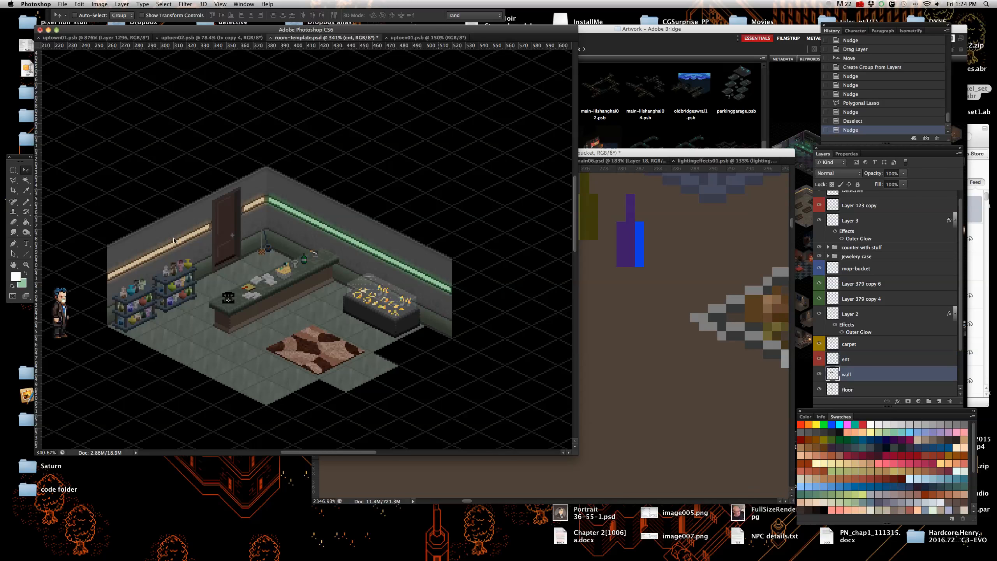
pyautogui.click(13, 171)
pyautogui.moveTo(500, 377); pyautogui.dragTo(399, 191)
pyautogui.click(27, 171)
pyautogui.hotkey('shift', 'Left')
pyautogui.hotkey('shift', 'Left')
pyautogui.hotkey('shift', 'Up')
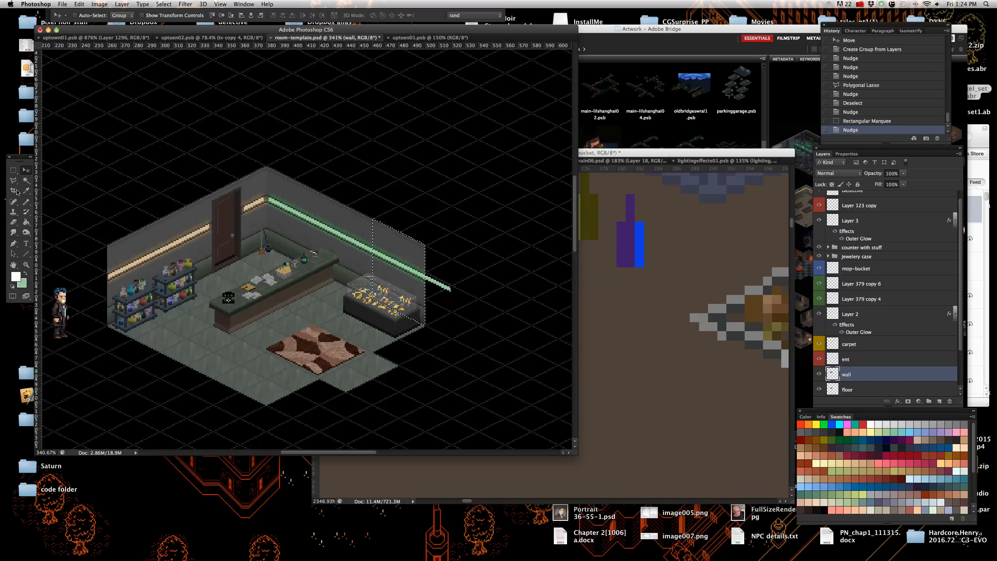
pyautogui.press('super+d')
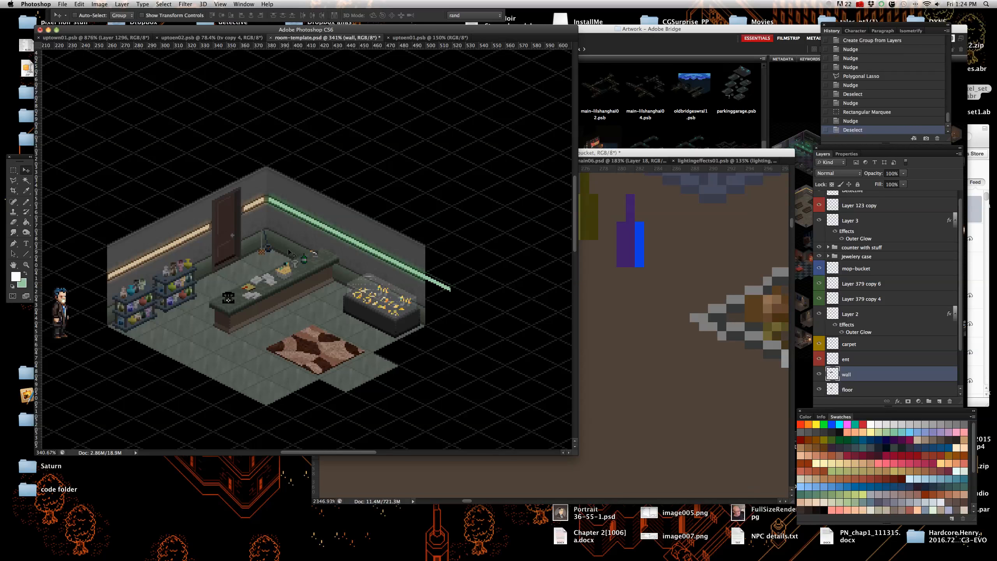
# - Marquee the overhanging end of the green light strip on Layer 2, shift it back to the wall's end, and deselect
pyautogui.scroll(4, 448, 278)
pyautogui.rightClick(411, 304)
pyautogui.click(432, 311)
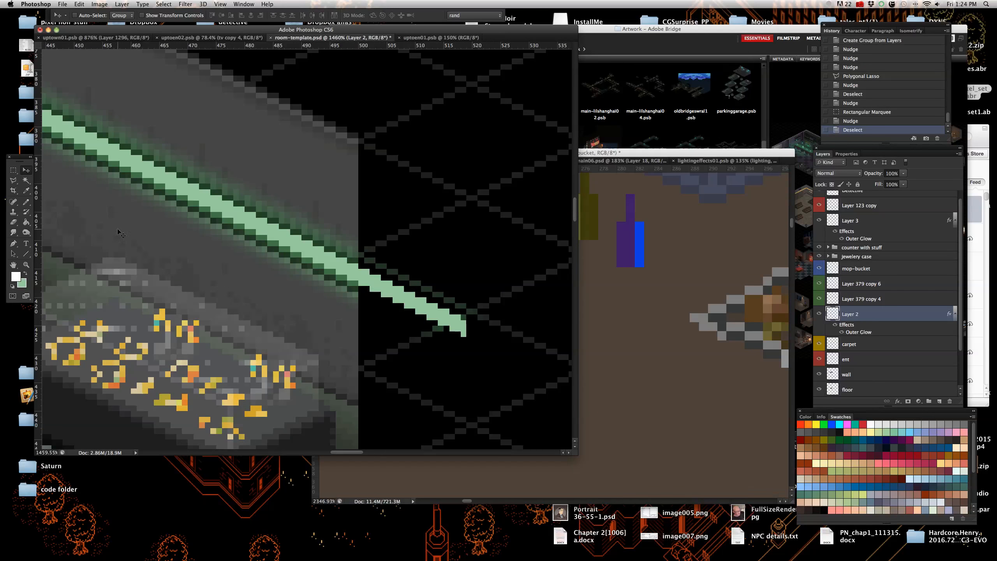
pyautogui.click(12, 169)
pyautogui.moveTo(489, 371); pyautogui.dragTo(295, 200)
pyautogui.click(26, 174)
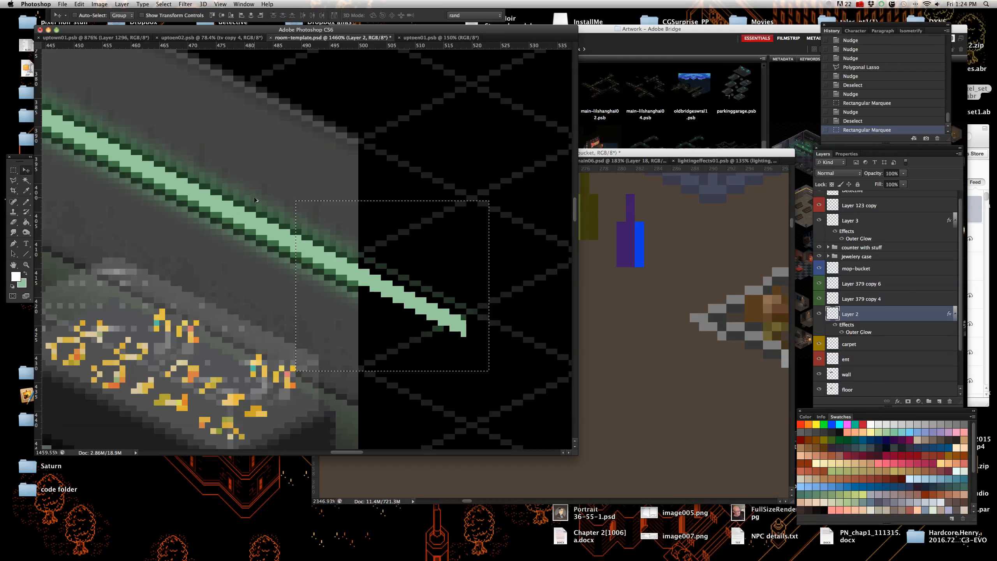
pyautogui.scroll(-4, 220, 220)
pyautogui.hotkey('shift', 'Down')
pyautogui.hotkey('shift', 'Up')
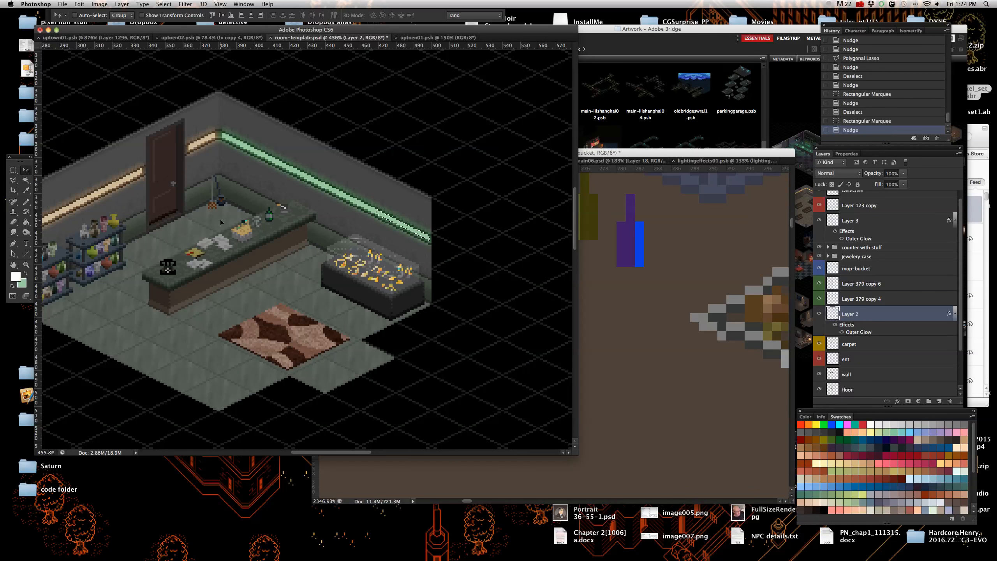
pyautogui.hotkey('ctrl', 'd')
# - Examine the shortened room as a whole, checking the furniture spacing and the walls, floor and light strips
pyautogui.scroll(-3, 224, 224)
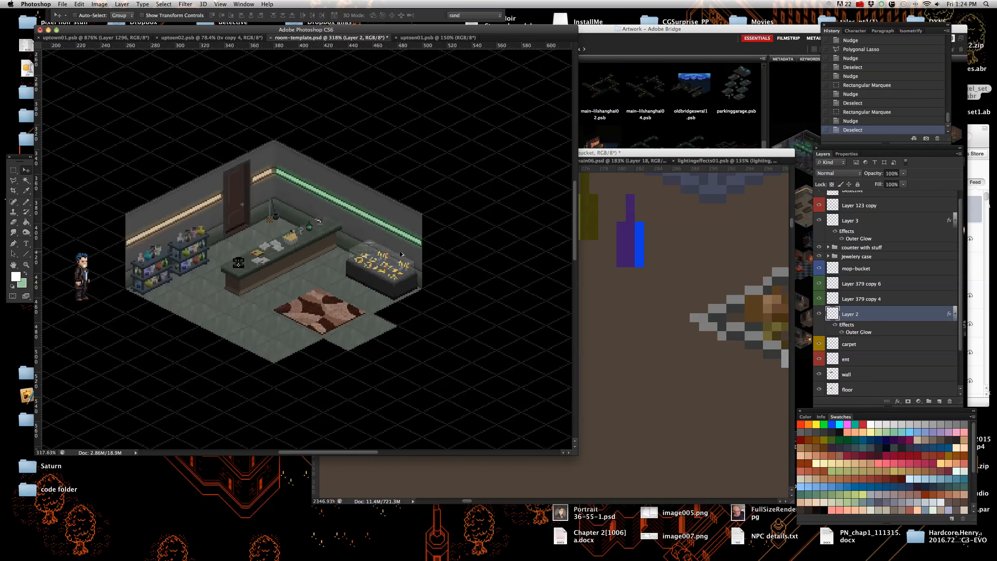
pyautogui.scroll(2, 211, 233)
pyautogui.scroll(-2, 199, 246)
pyautogui.scroll(2, 184, 258)
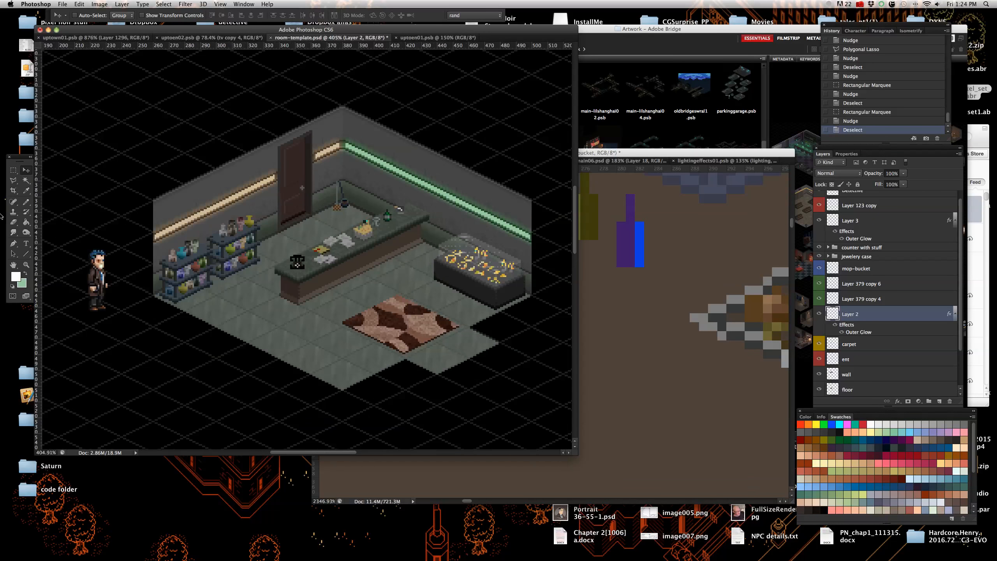
pyautogui.scroll(-3, 236, 271)
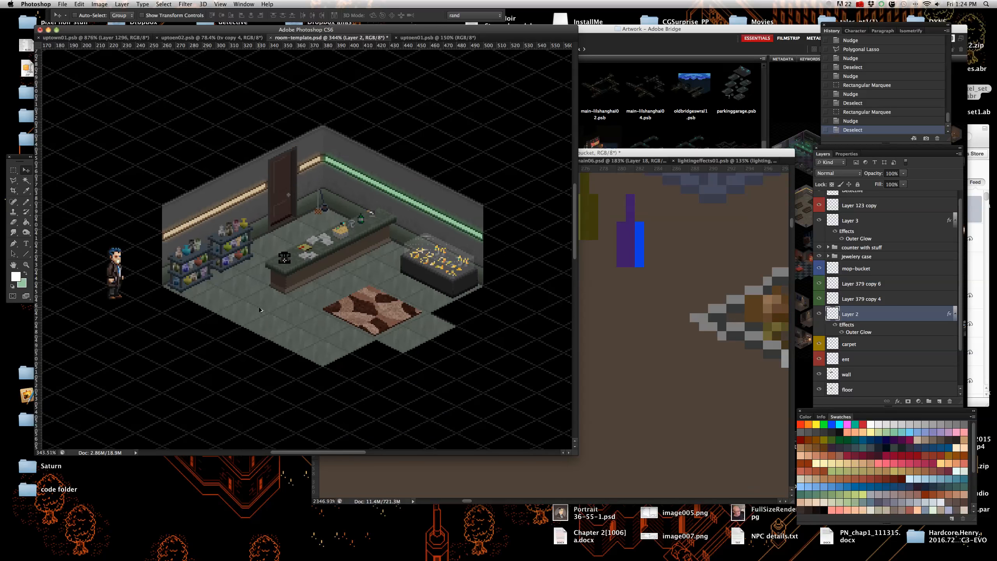
pyautogui.scroll(2, 258, 308)
pyautogui.rightClick(319, 338)
pyautogui.click(318, 345)
pyautogui.scroll(1, 319, 342)
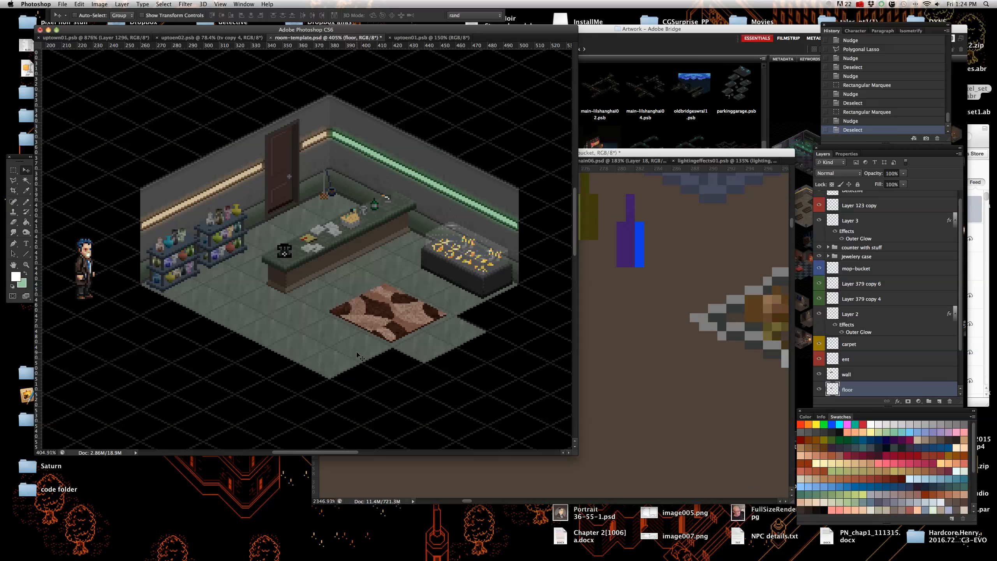
# - Switch to lightingeffects01.psb and look through its lamps for a hanging ceiling light
pyautogui.click(607, 329)
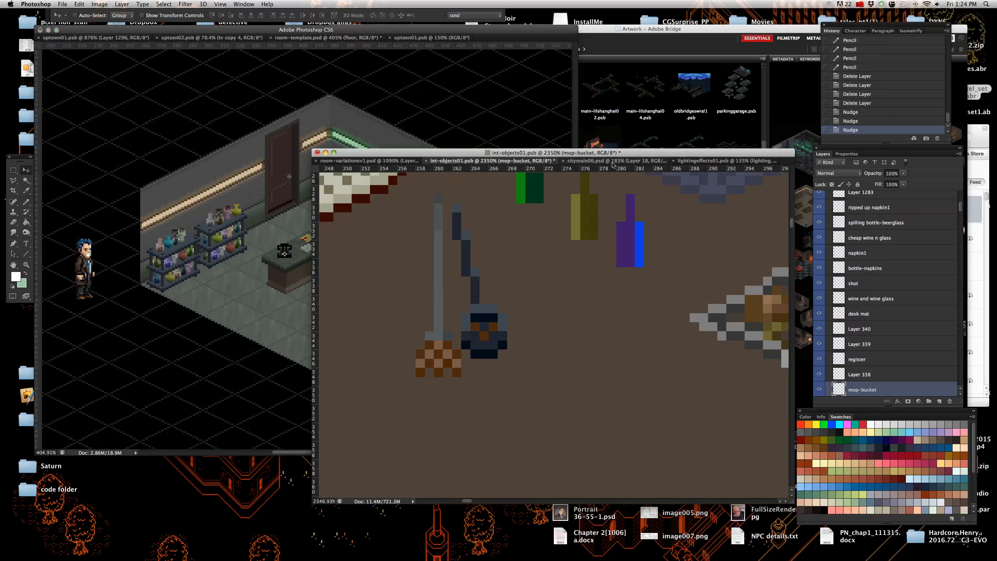
pyautogui.click(612, 162)
pyautogui.click(691, 161)
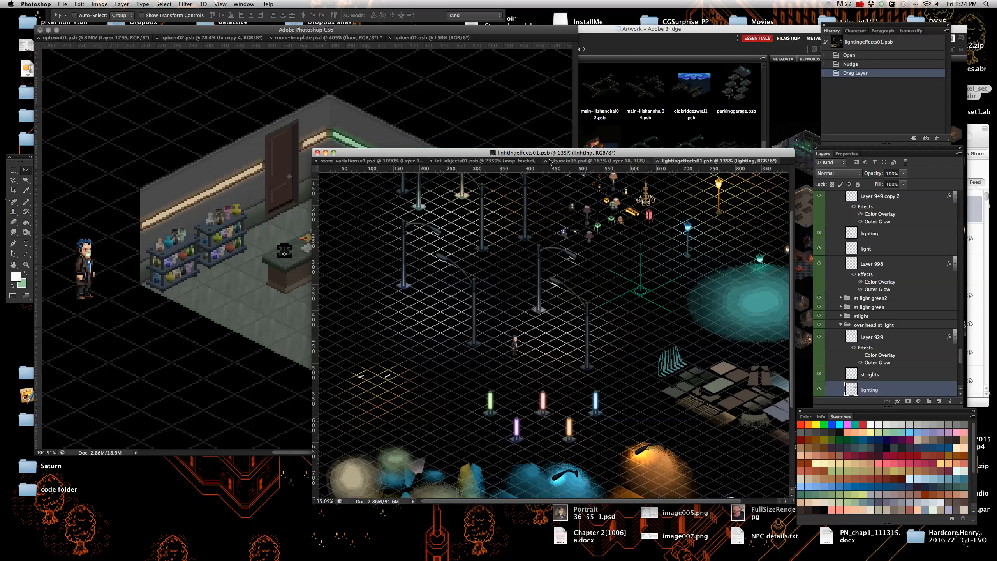
pyautogui.scroll(-5, 612, 259)
pyautogui.scroll(5, 505, 285)
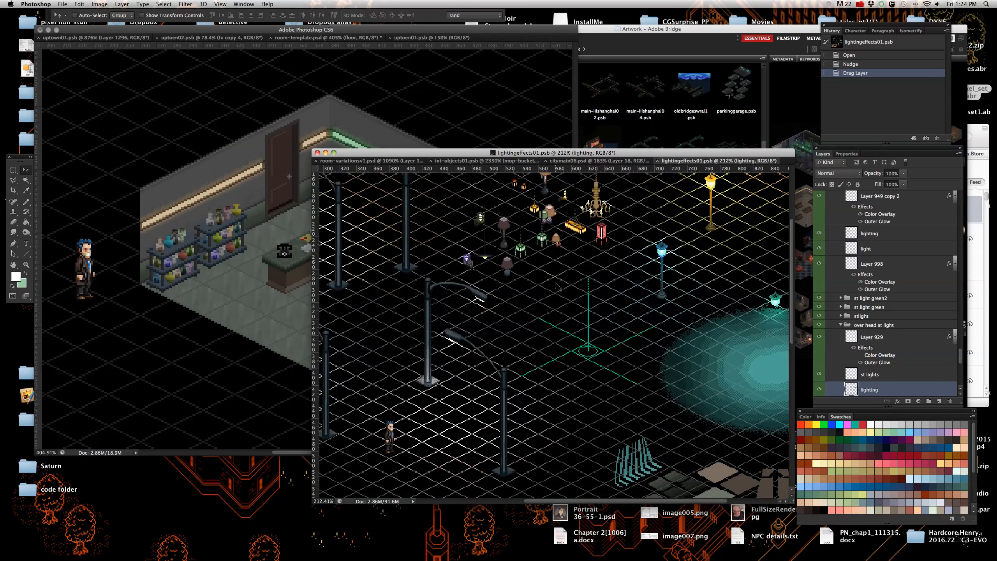
pyautogui.scroll(6, 553, 233)
pyautogui.scroll(-5, 583, 261)
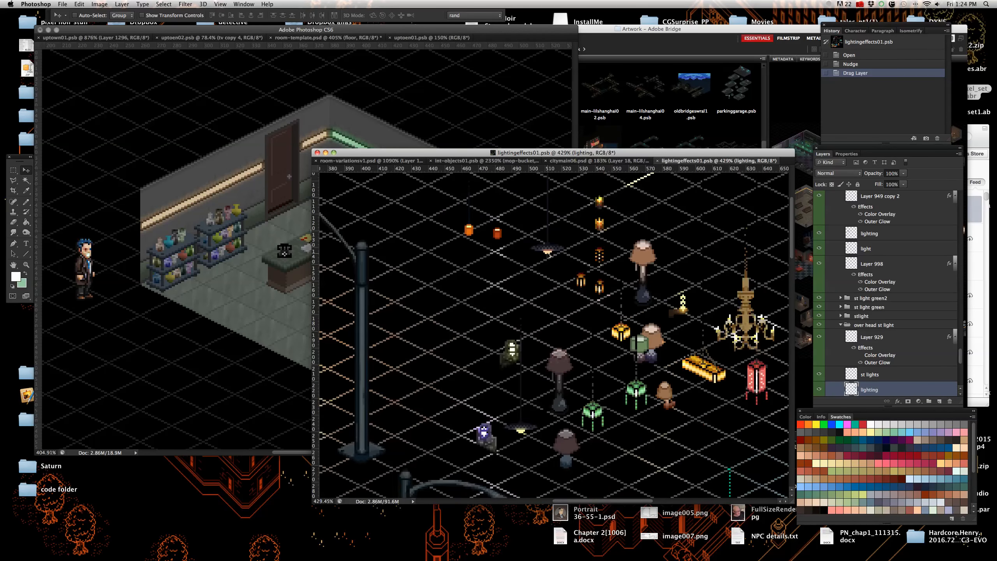
pyautogui.scroll(2, 577, 253)
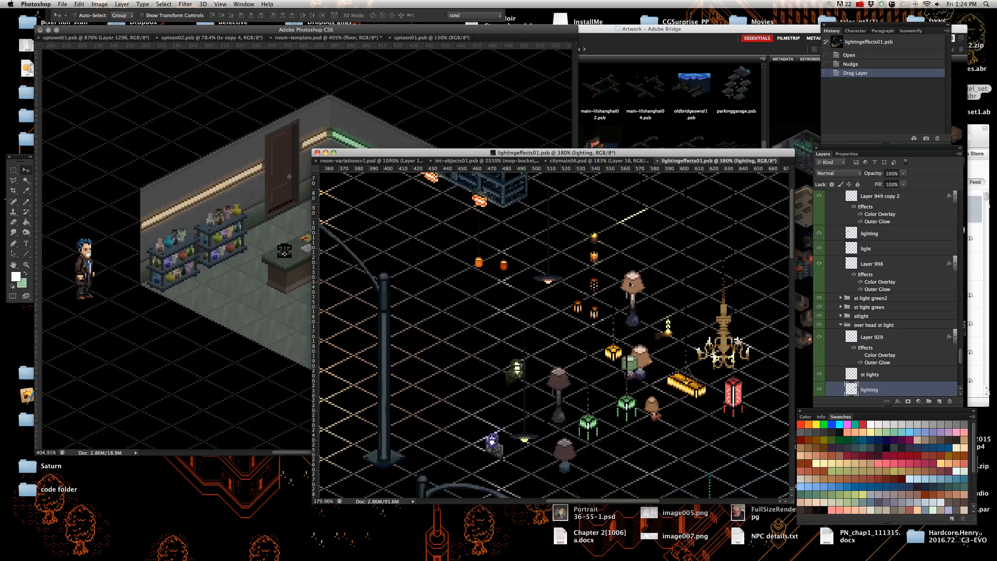
pyautogui.scroll(-3, 632, 301)
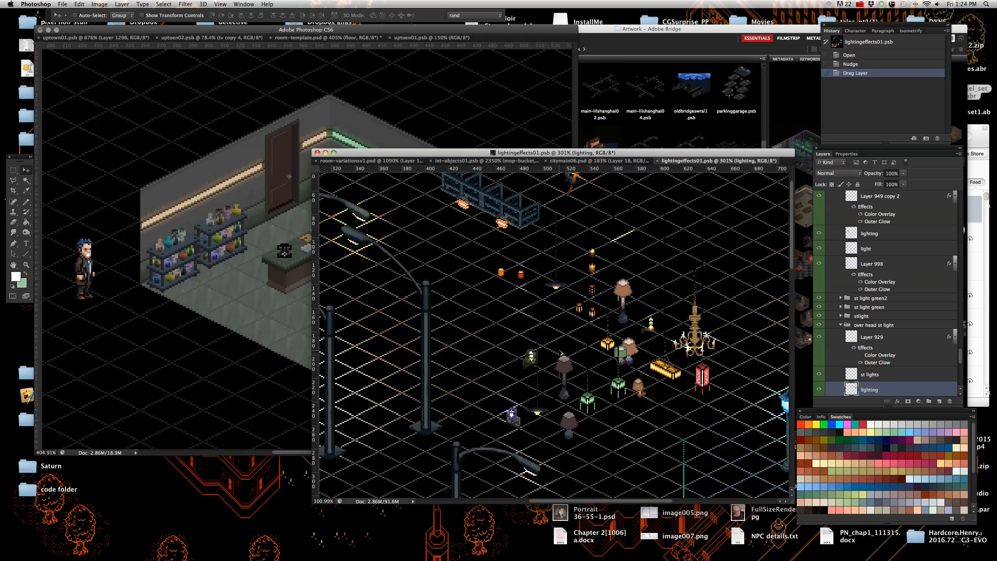
pyautogui.scroll(5, 528, 267)
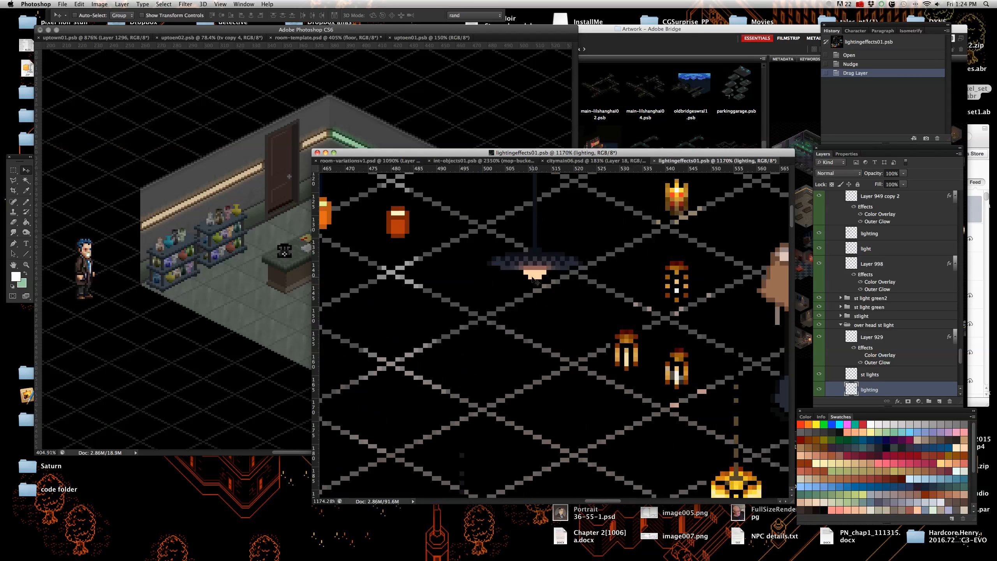
# - Copy the hanging lamp's lights and above lamps layers into room-template.psd over the counter, and order them directly below the Detective layer
pyautogui.rightClick(533, 278)
pyautogui.click(535, 277)
pyautogui.rightClick(539, 267)
pyautogui.click(539, 264)
pyautogui.moveTo(912, 255); pyautogui.dragTo(346, 220)
pyautogui.moveTo(900, 344); pyautogui.dragTo(906, 208)
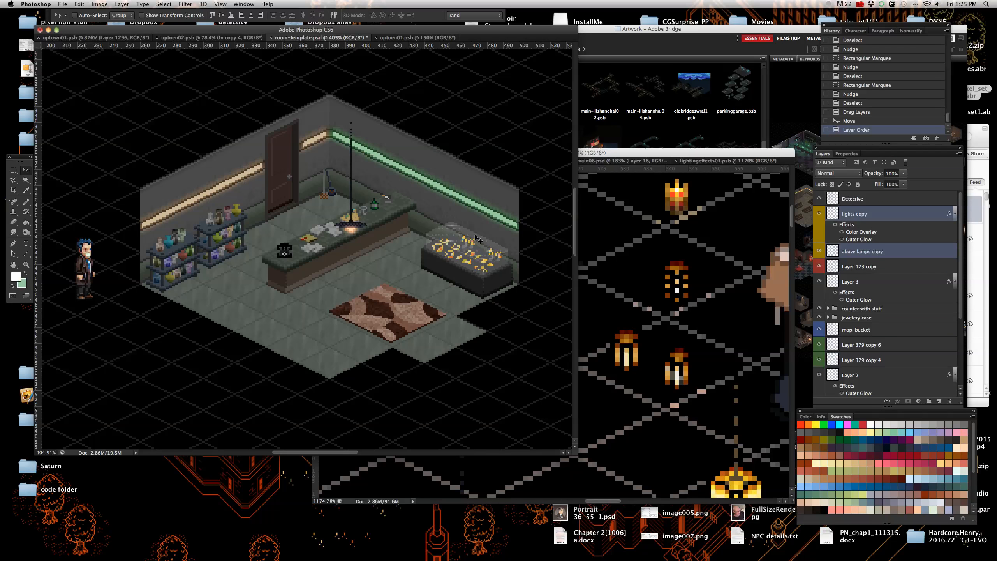
# - Raise the hanging lamp 38 px above the counter and shift it 1 px right
pyautogui.scroll(-3, 375, 254)
pyautogui.scroll(5, 369, 220)
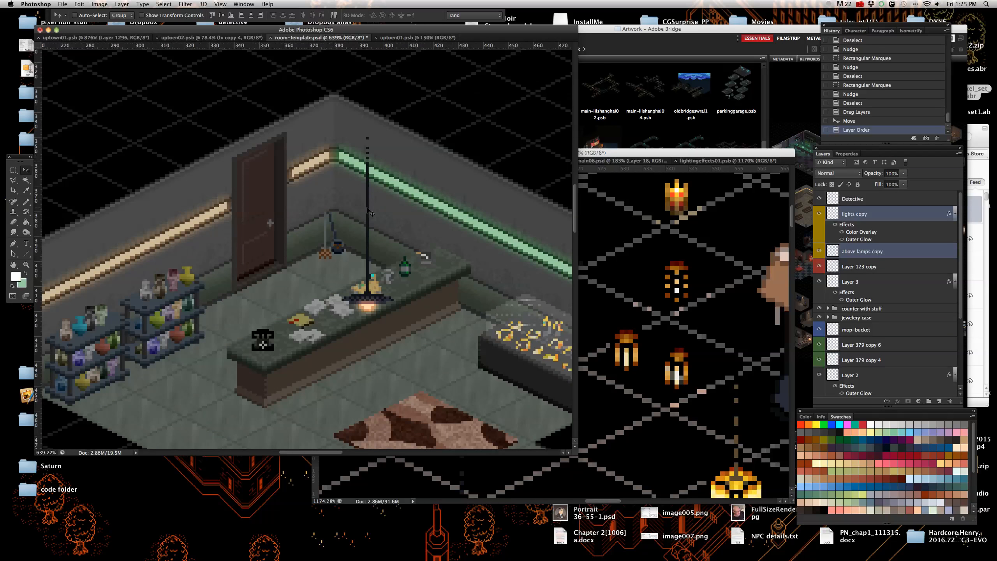
pyautogui.hotkey('shift', 'Up')
pyautogui.hotkey('shift', 'Up')
pyautogui.hotkey('shift', 'Up')
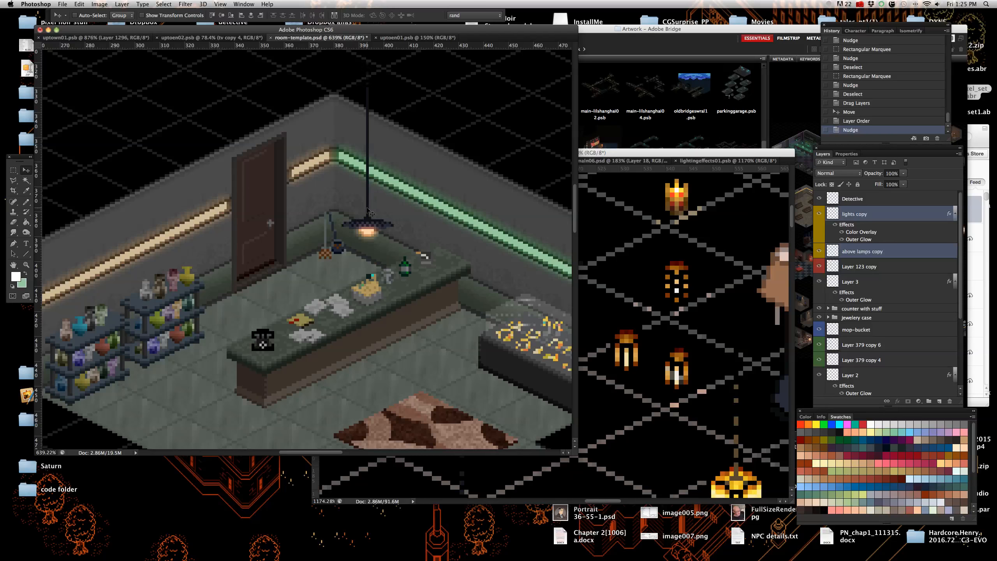
pyautogui.hotkey('shift', 'Up')
pyautogui.press('Down')
pyautogui.press('Down')
pyautogui.press('Right')
pyautogui.scroll(-5, 369, 212)
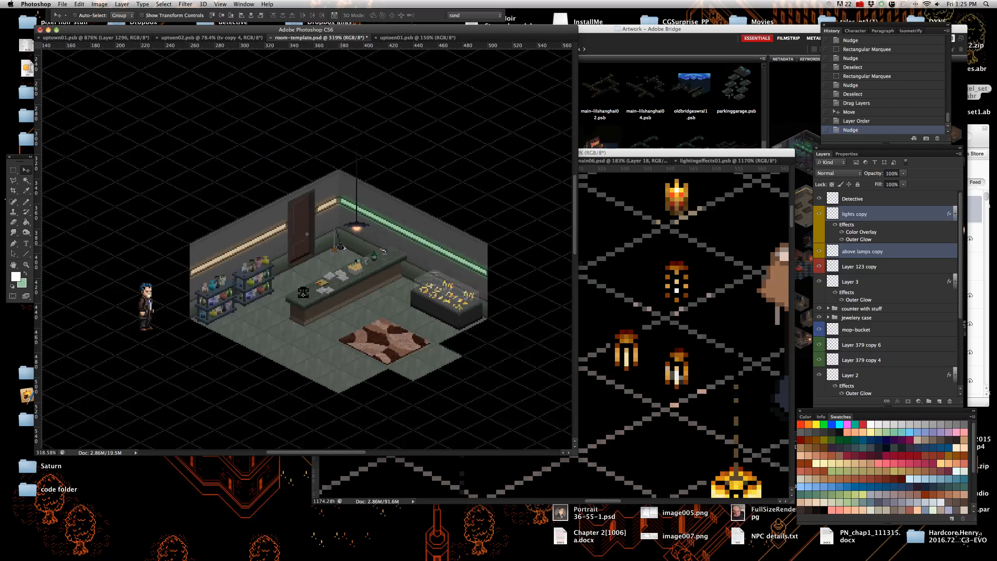
pyautogui.scroll(4, 351, 244)
pyautogui.scroll(-1, 352, 244)
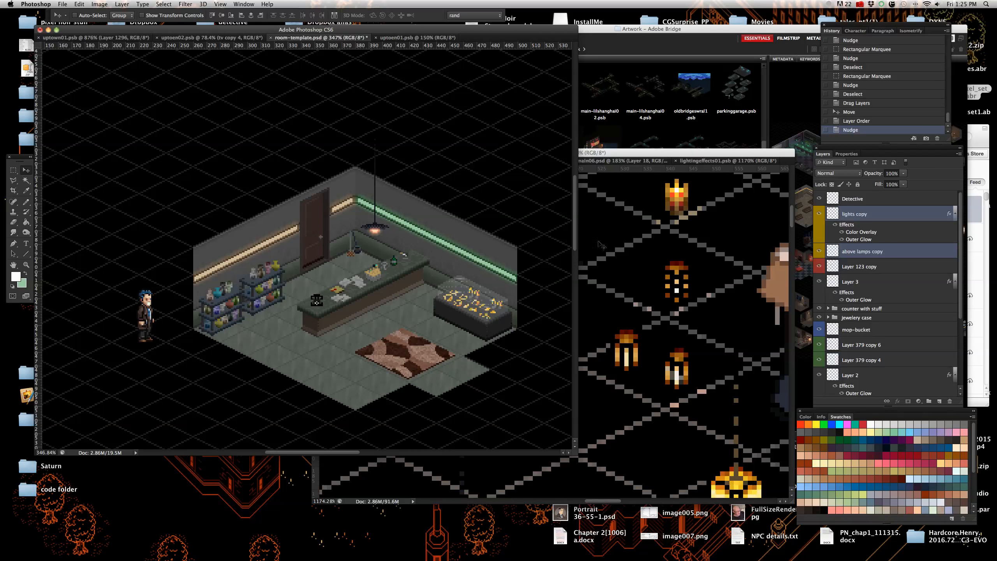
# - Copy the yellow light pool, Layer 620, from lightingeffects01.psb into room-template.psd above Layer 123 copy, positioned over the counter beneath the lamp
pyautogui.click(908, 272)
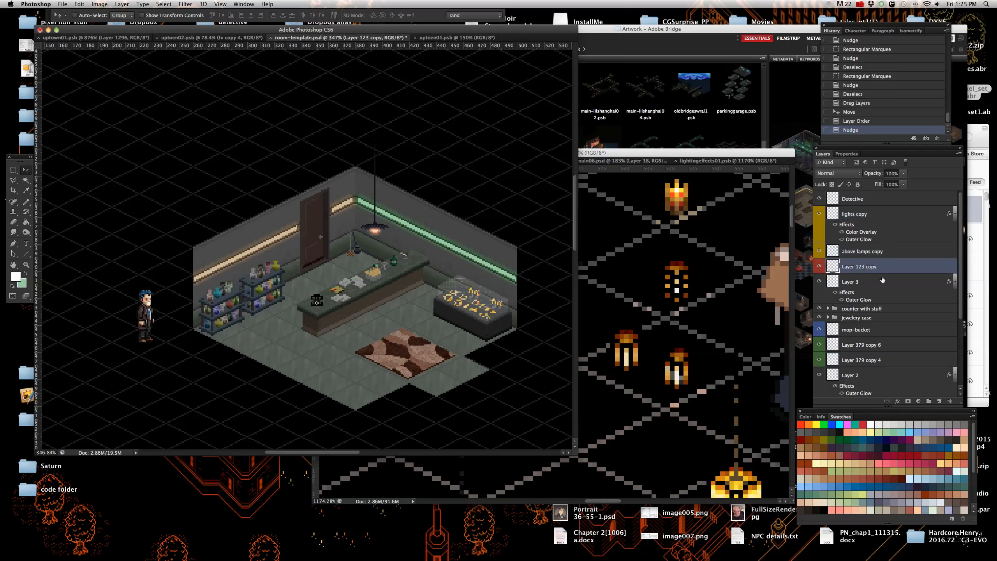
pyautogui.click(643, 325)
pyautogui.scroll(-10, 644, 326)
pyautogui.scroll(-5, 510, 353)
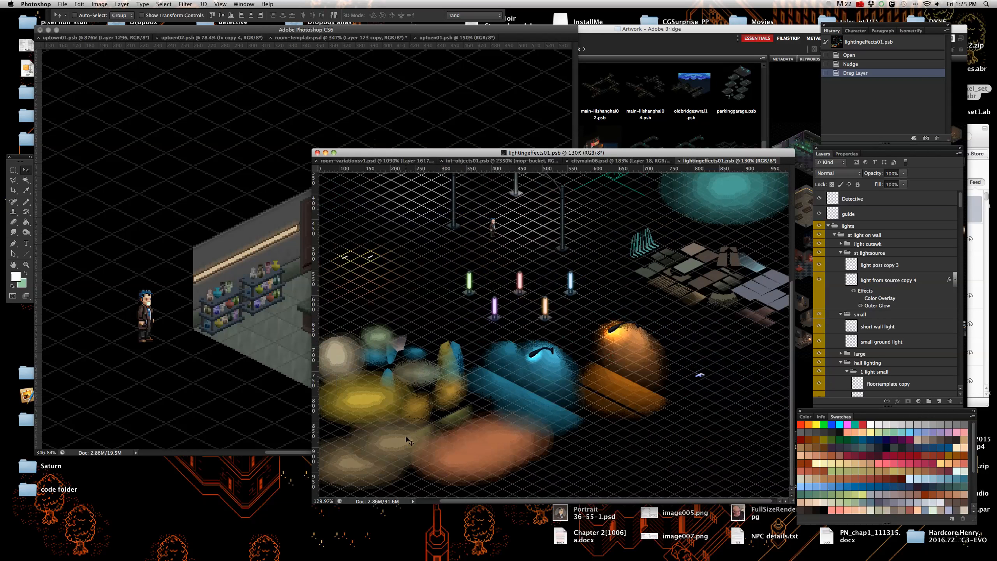
pyautogui.scroll(5, 406, 439)
pyautogui.rightClick(400, 366)
pyautogui.click(401, 367)
pyautogui.moveTo(913, 392); pyautogui.dragTo(365, 307)
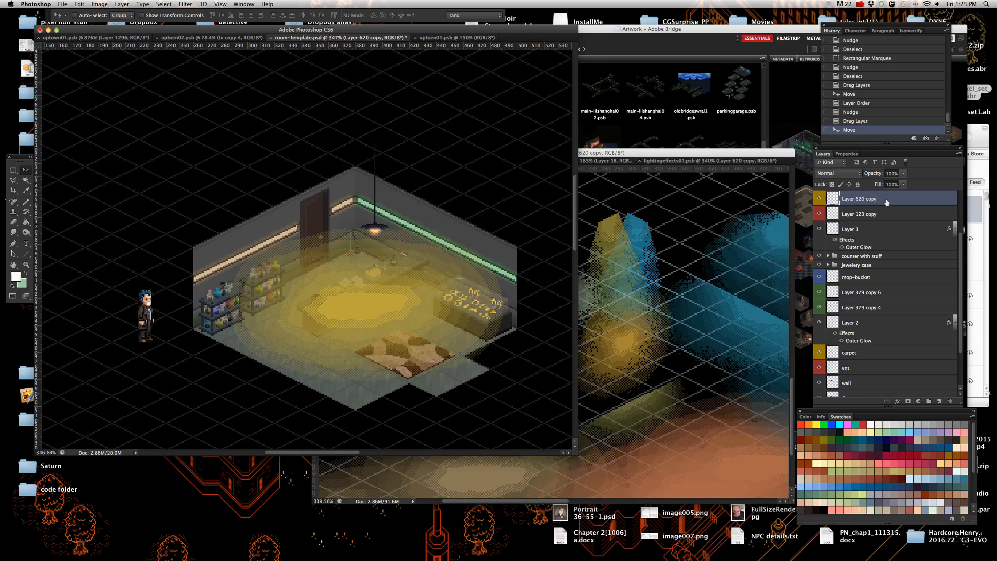
# - Set the blend mode of the light pool, Layer 620 copy, to Color Dodge
pyautogui.scroll(3, 915, 250)
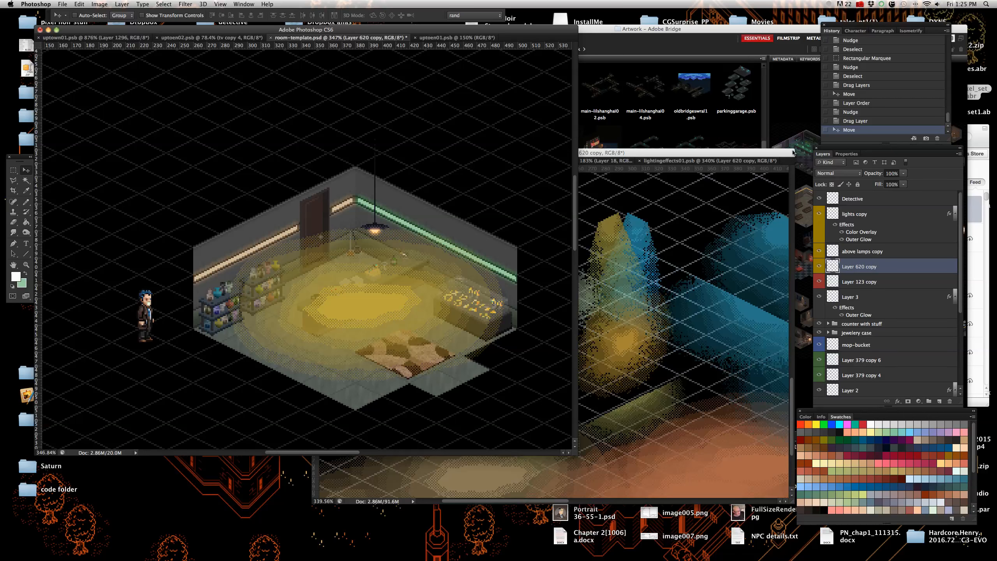
pyautogui.click(844, 174)
pyautogui.click(857, 242)
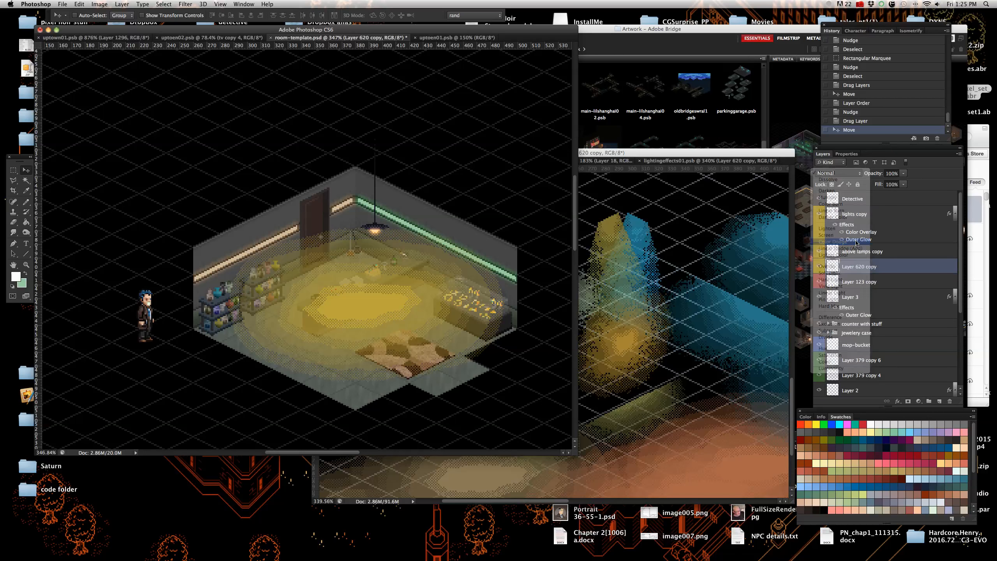
# - Adjust the light pool's Hue/Saturation to Hue -19 and Lightness -24
pyautogui.click(90, 3)
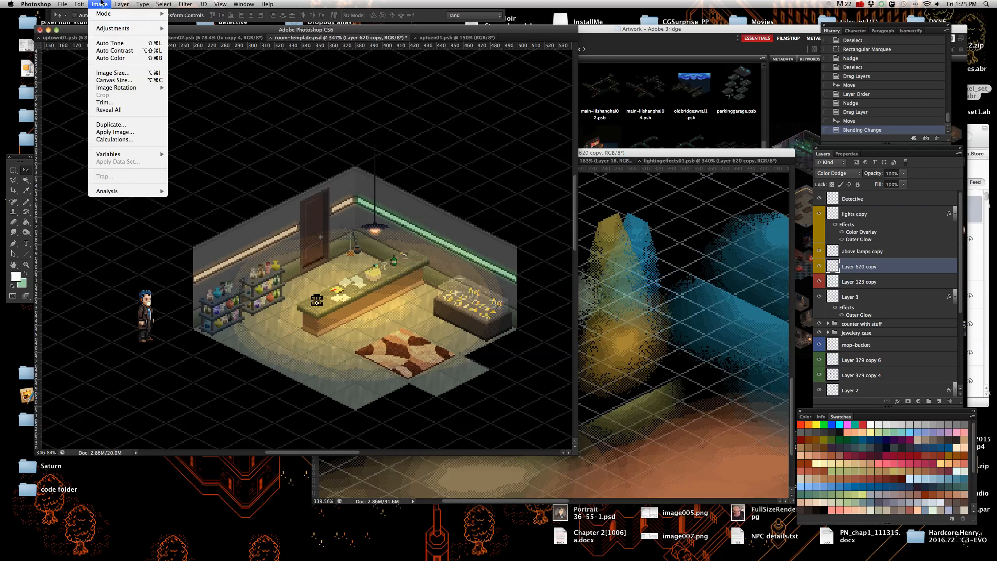
pyautogui.moveTo(134, 30)
pyautogui.click(237, 84)
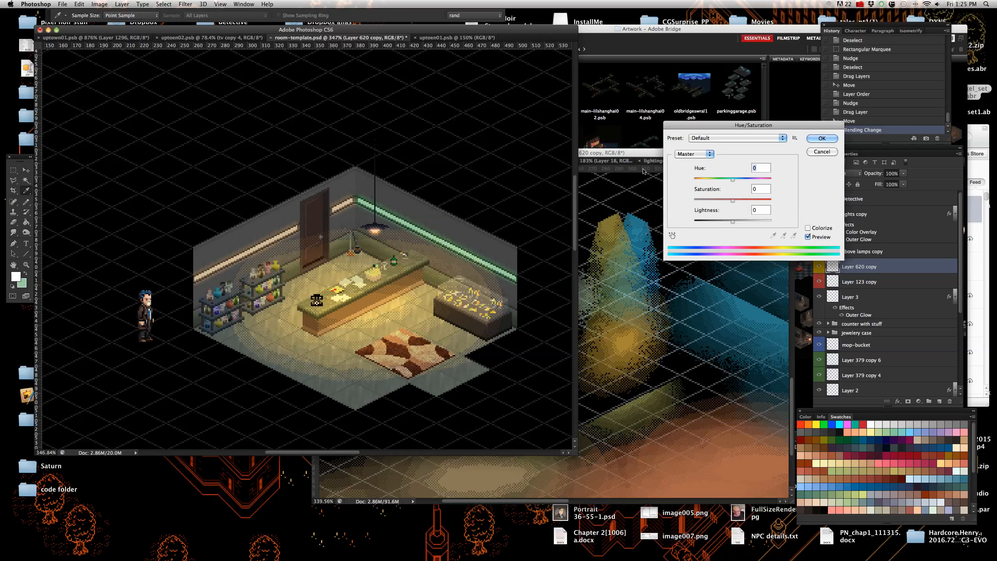
pyautogui.moveTo(732, 179); pyautogui.dragTo(725, 181)
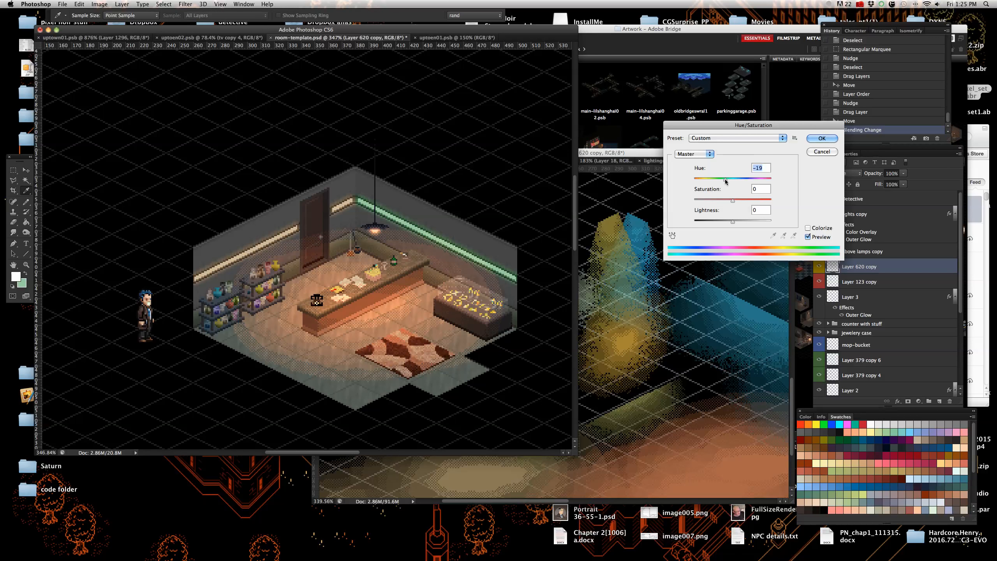
pyautogui.moveTo(732, 221); pyautogui.dragTo(723, 222)
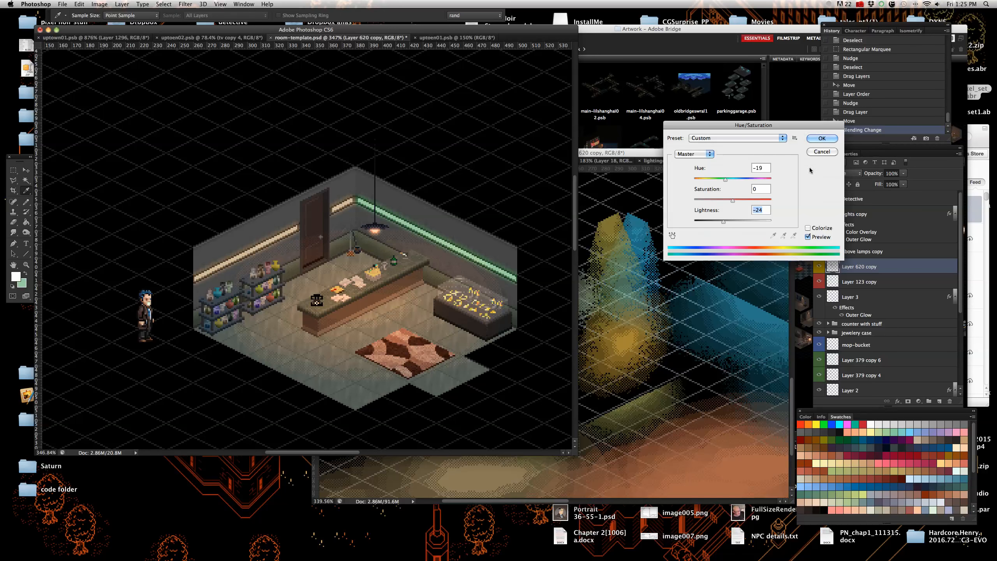
pyautogui.click(819, 139)
# - Examine the light pool's effect on the counter, floor and furniture at several magnifications
pyautogui.scroll(3, 358, 288)
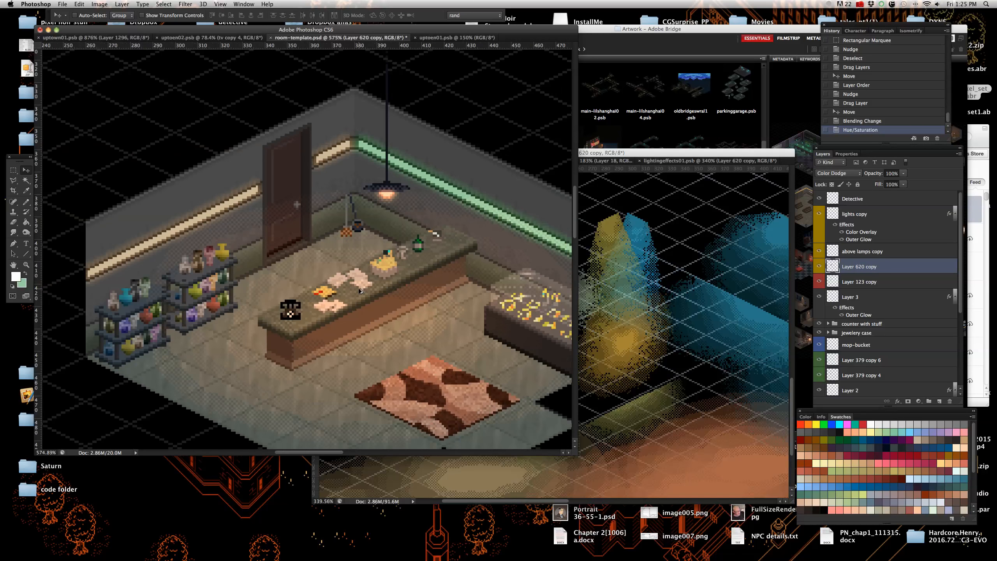
pyautogui.scroll(-4, 358, 289)
pyautogui.scroll(6, 330, 288)
pyautogui.scroll(-6, 330, 288)
pyautogui.scroll(4, 328, 301)
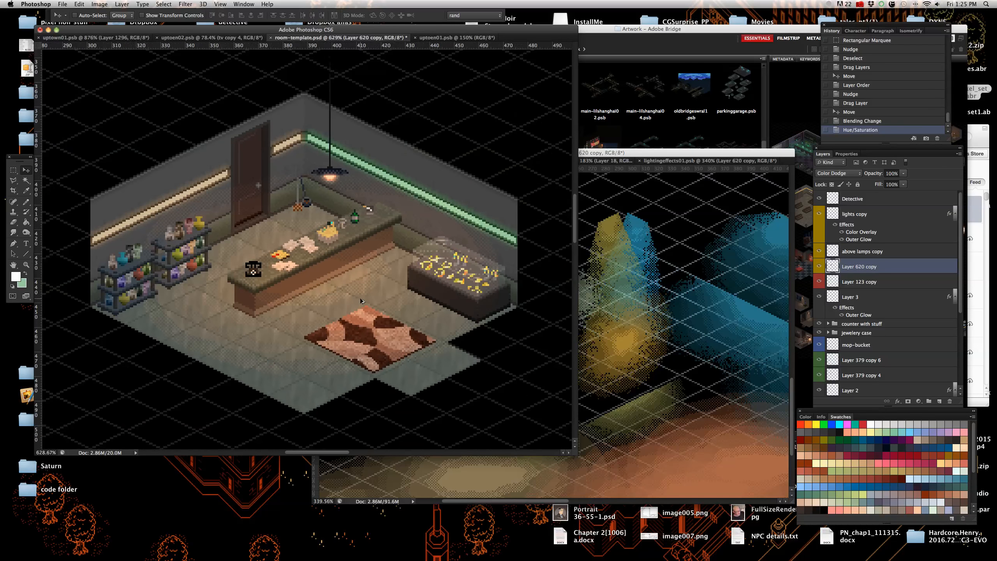
pyautogui.scroll(2, 298, 271)
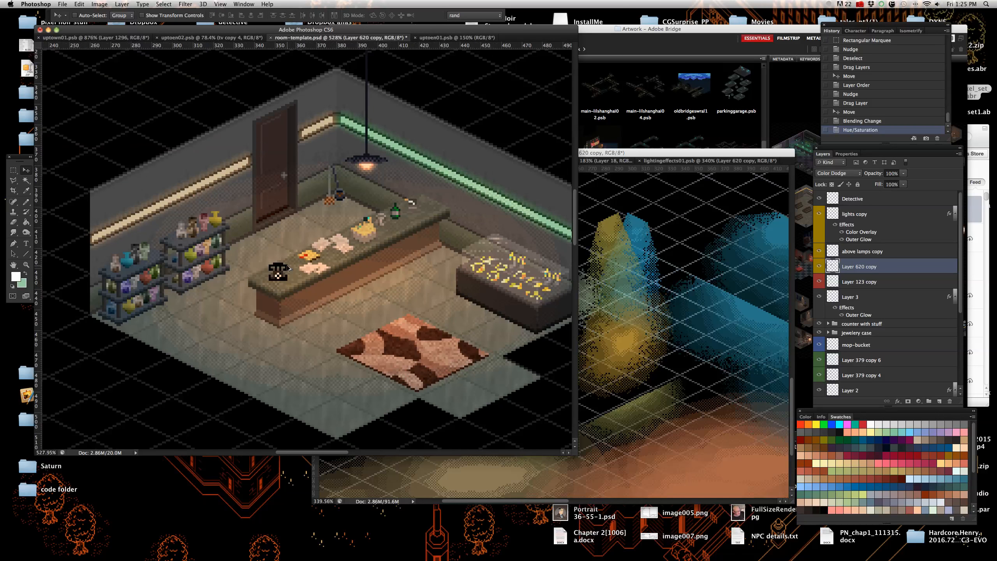
pyautogui.click(13, 171)
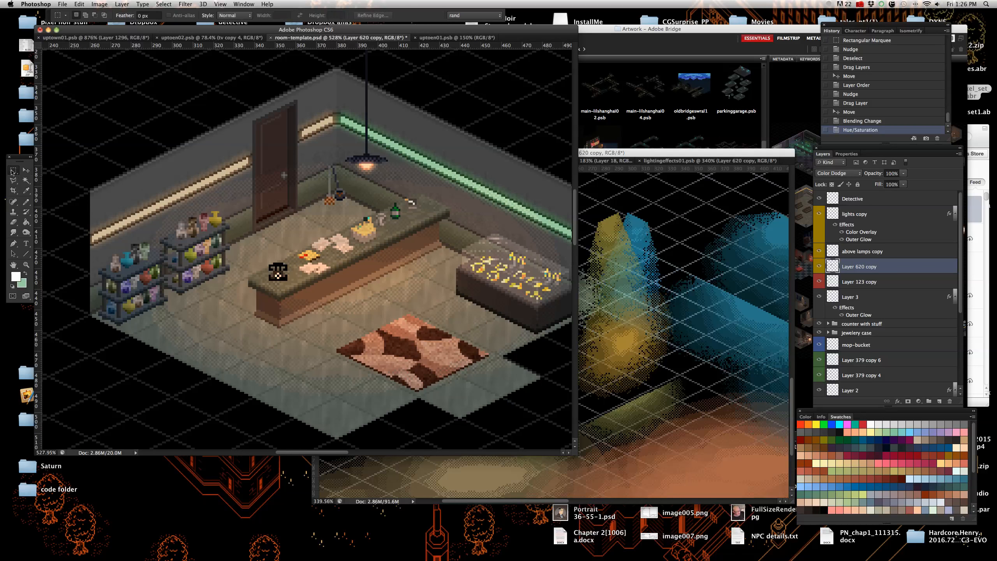
pyautogui.scroll(-2, 134, 161)
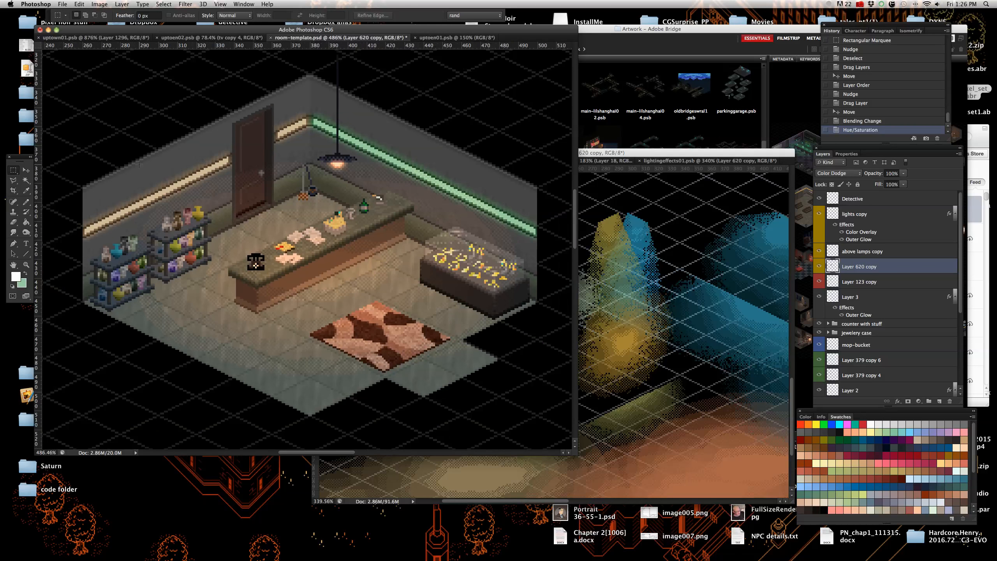
pyautogui.click(26, 170)
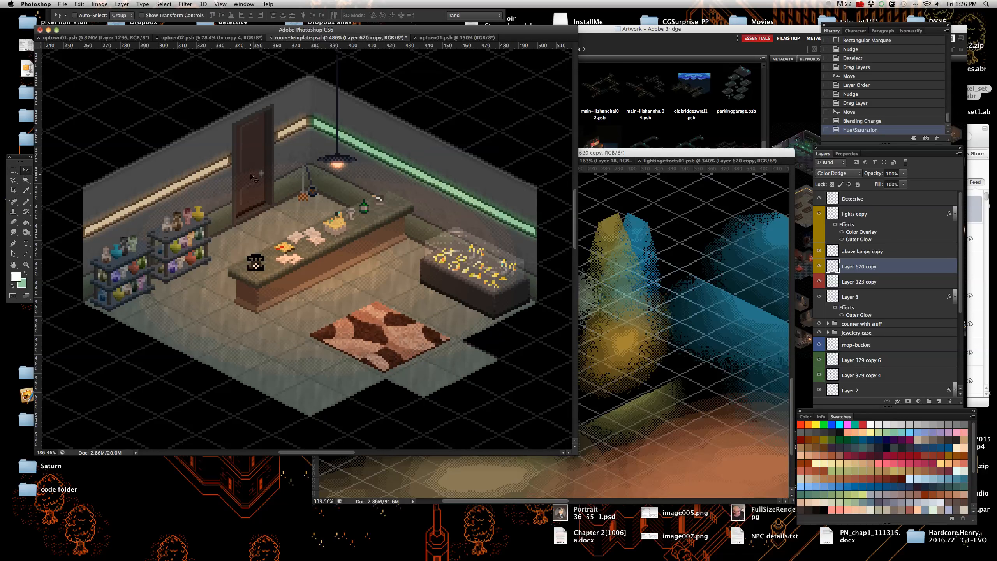
# - Switch to int-objects01.psb and look through its wall pictures for posters that suit the shop wall
pyautogui.click(641, 276)
pyautogui.click(569, 161)
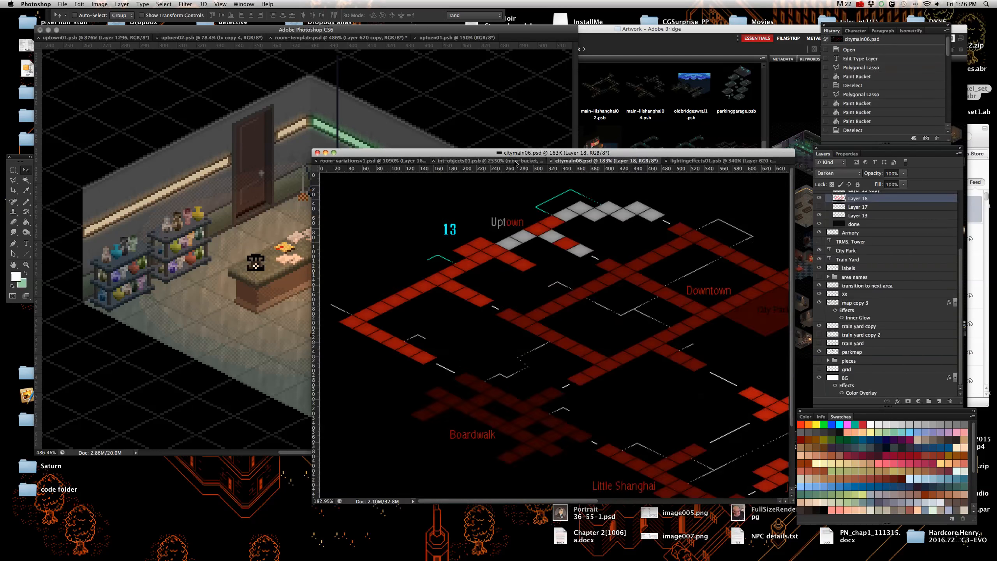
pyautogui.click(515, 160)
pyautogui.scroll(-4, 573, 284)
pyautogui.scroll(2, 573, 284)
pyautogui.scroll(-4, 574, 285)
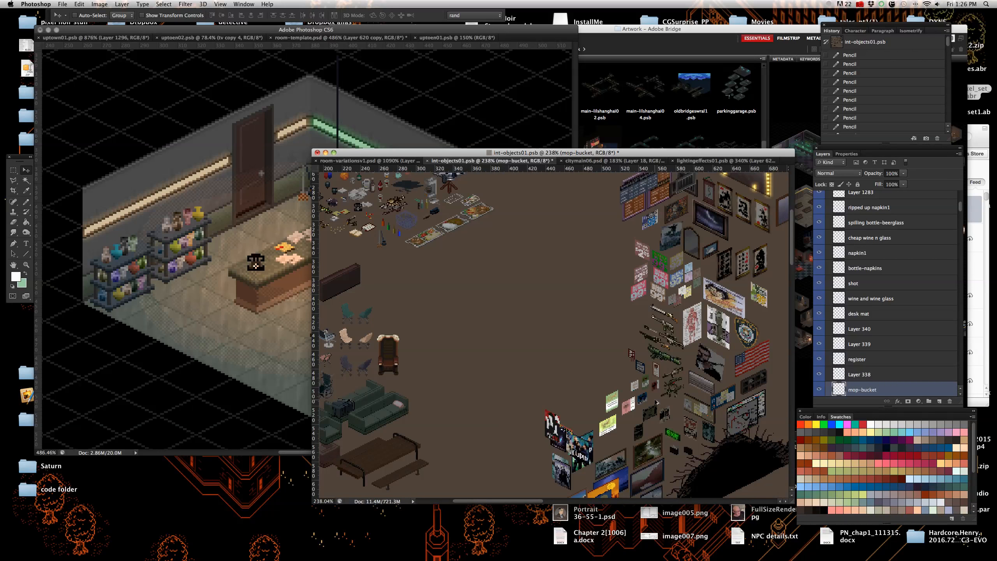
pyautogui.scroll(3, 657, 403)
pyautogui.scroll(3, 508, 356)
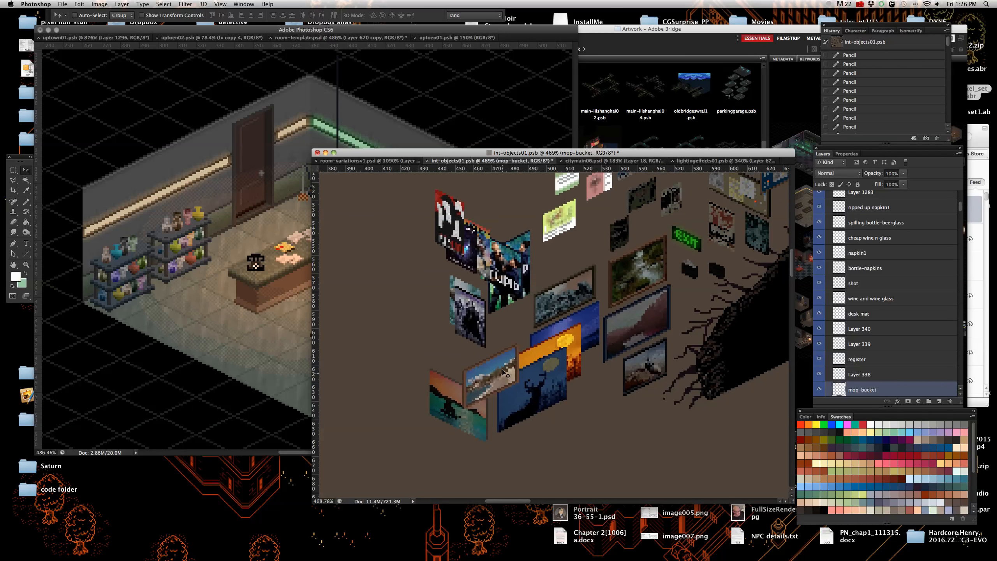
pyautogui.scroll(2, 471, 339)
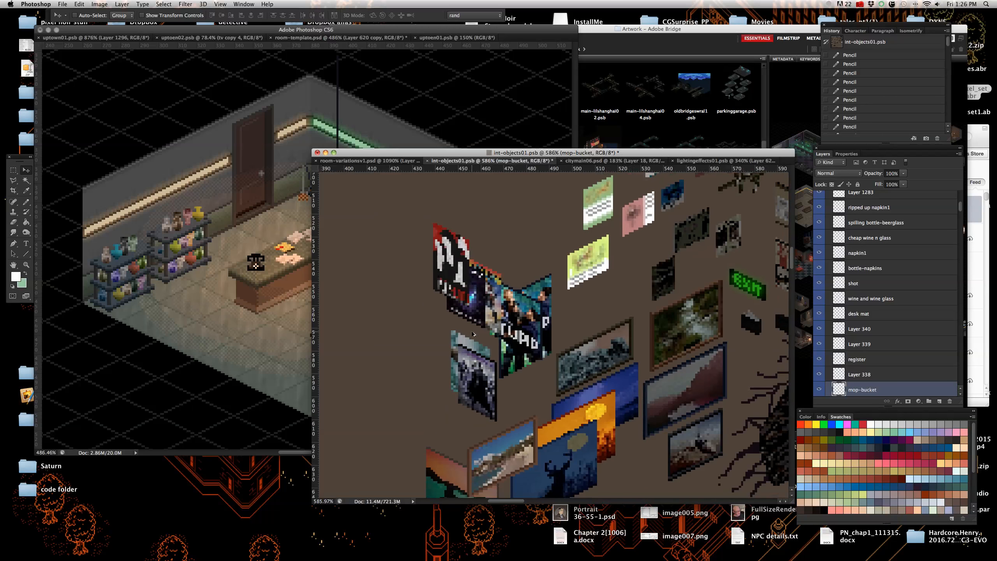
pyautogui.scroll(2, 498, 354)
pyautogui.scroll(-2, 521, 364)
pyautogui.scroll(2, 520, 364)
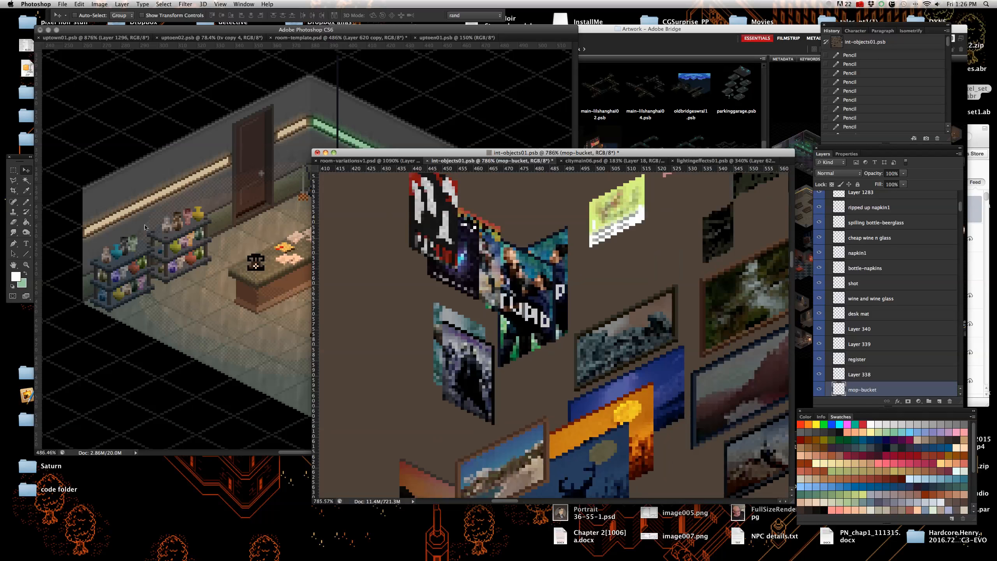
pyautogui.scroll(1, 466, 354)
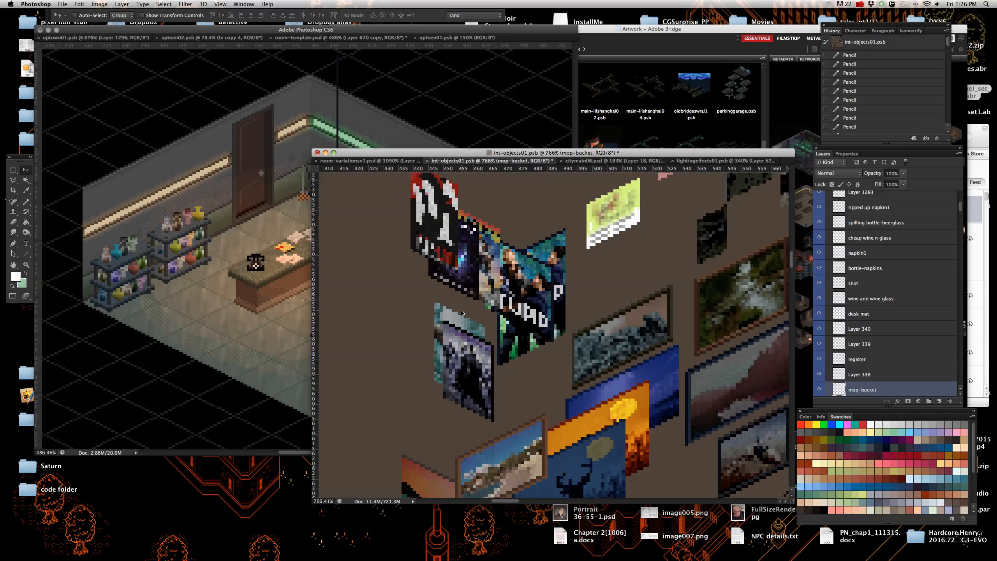
# - Move the dark figure poster, Layer 1538, about 30 px left, clear of the teal face poster
pyautogui.rightClick(476, 398)
pyautogui.click(476, 397)
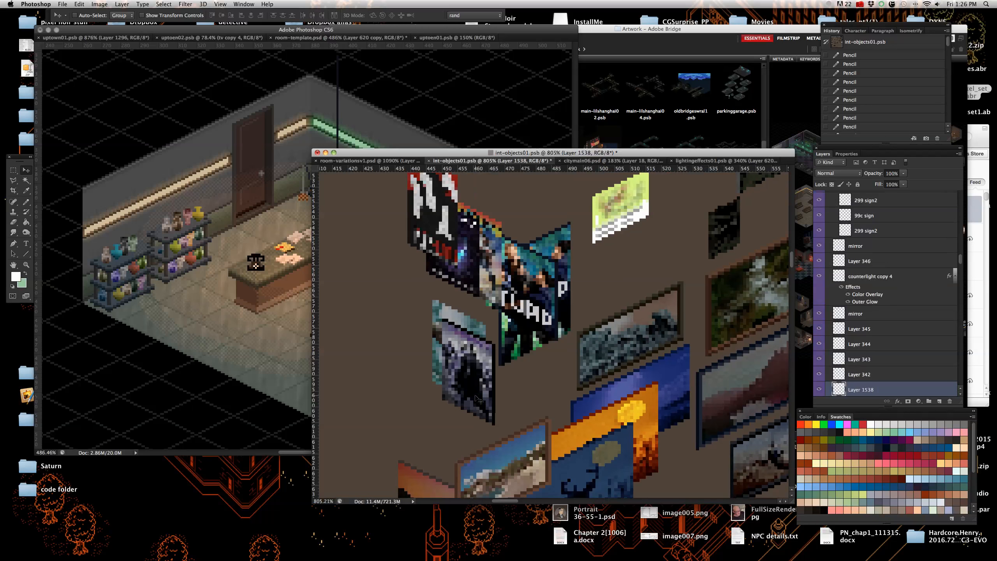
pyautogui.press('Left')
pyautogui.press('Left')
pyautogui.press('Left')
pyautogui.press('Left')
pyautogui.hotkey('shift', 'Right')
pyautogui.hotkey('shift', 'Right')
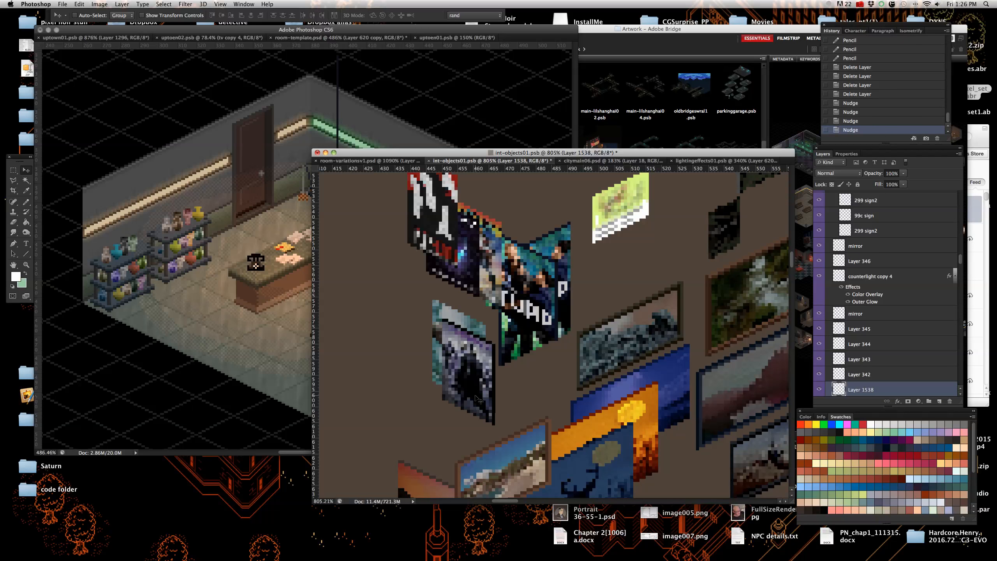
pyautogui.hotkey('shift', 'Left')
pyautogui.hotkey('shift', 'Left')
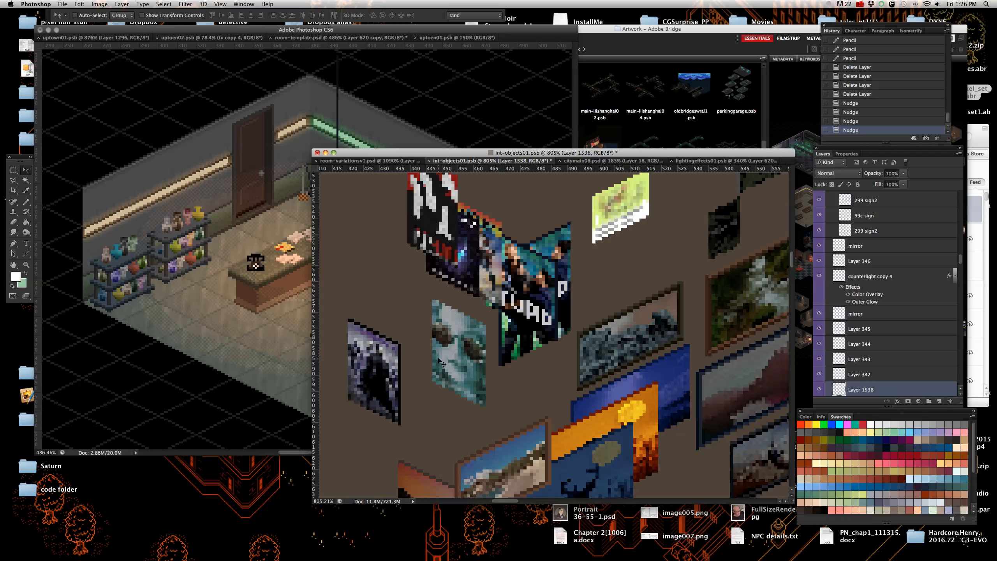
# - Copy the teal face poster, Layer 1537, and the dark figure poster, Layer 1538, into room-template.psd near the green-lit wall
pyautogui.rightClick(460, 373)
pyautogui.click(460, 372)
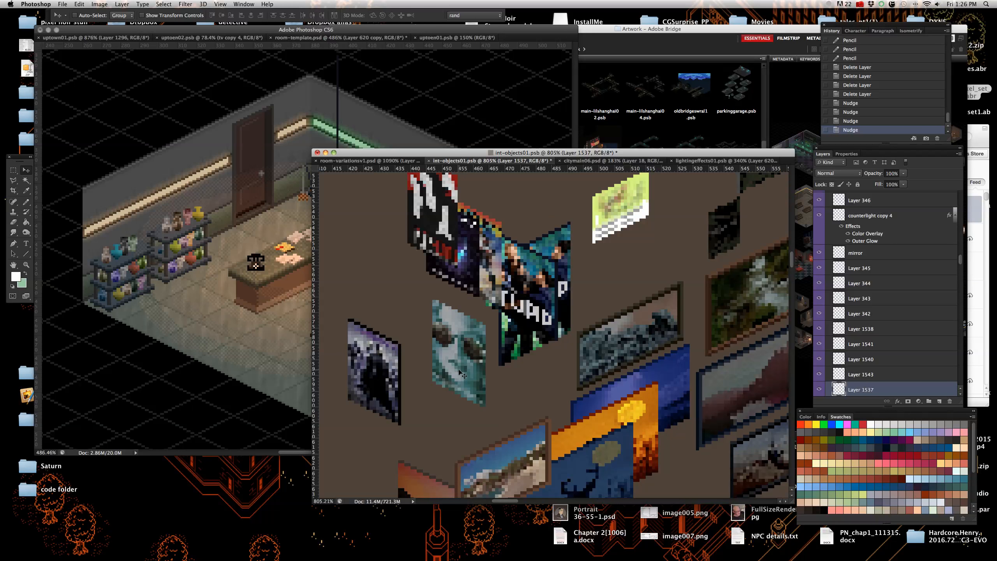
pyautogui.press('Left')
pyautogui.rightClick(463, 372)
pyautogui.click(377, 387)
pyautogui.rightClick(378, 387)
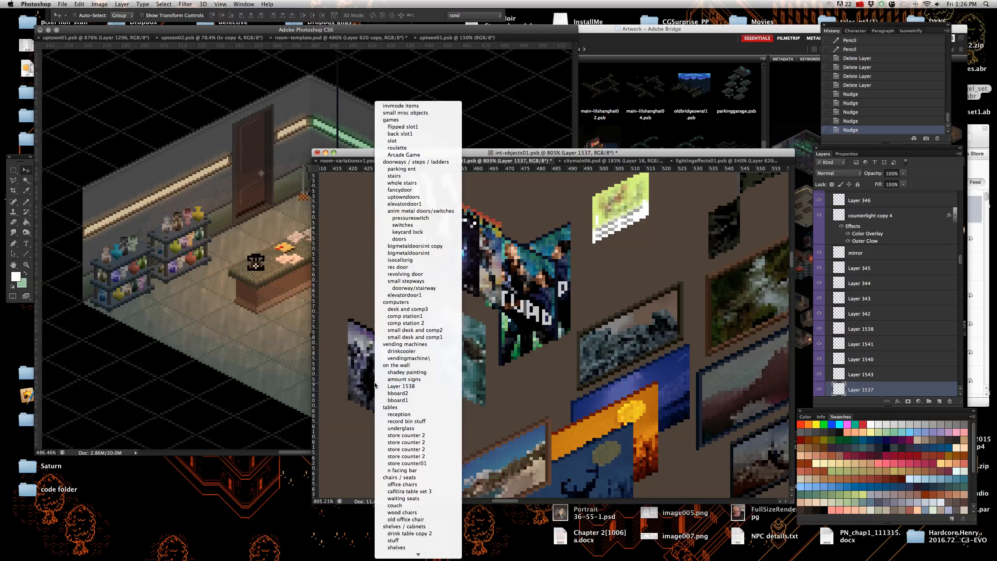
pyautogui.click(913, 328)
pyautogui.moveTo(913, 328); pyautogui.dragTo(412, 191)
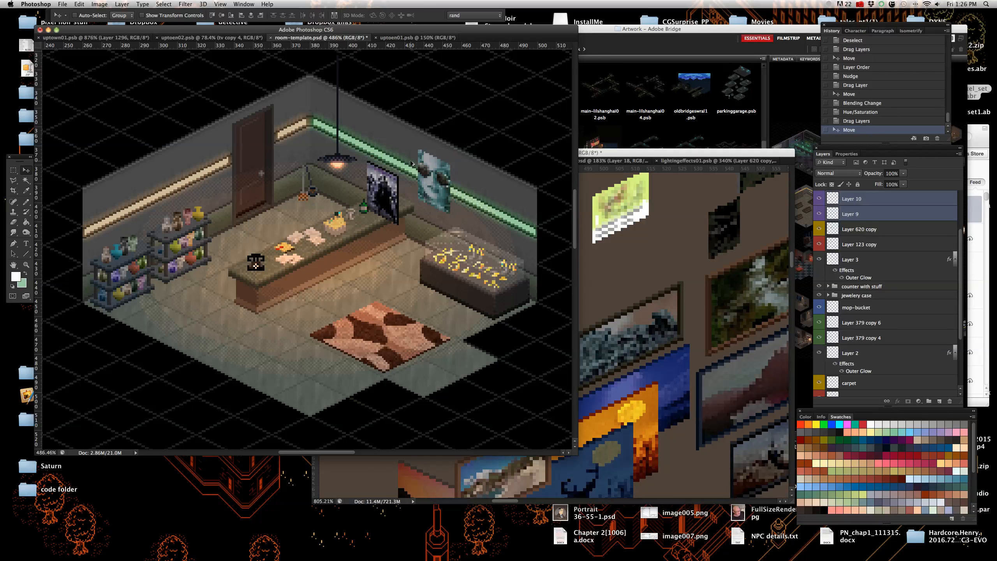
# - Try the teal face poster, Layer 9, at a lower position on the green-lit wall
pyautogui.scroll(5, 438, 175)
pyautogui.scroll(-5, 439, 175)
pyautogui.scroll(2, 430, 217)
pyautogui.scroll(-2, 426, 229)
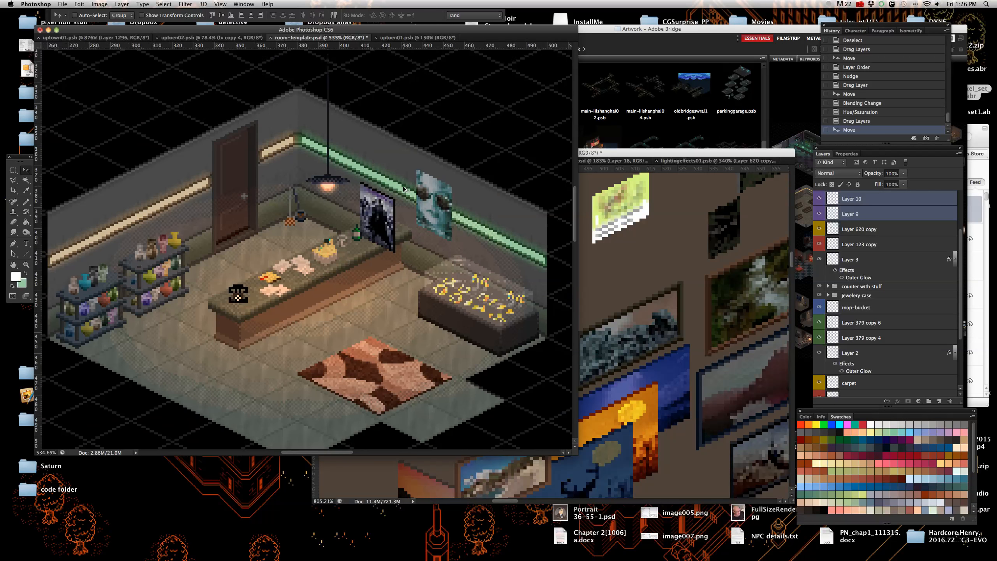
pyautogui.scroll(2, 404, 183)
pyautogui.rightClick(468, 258)
pyautogui.click(477, 269)
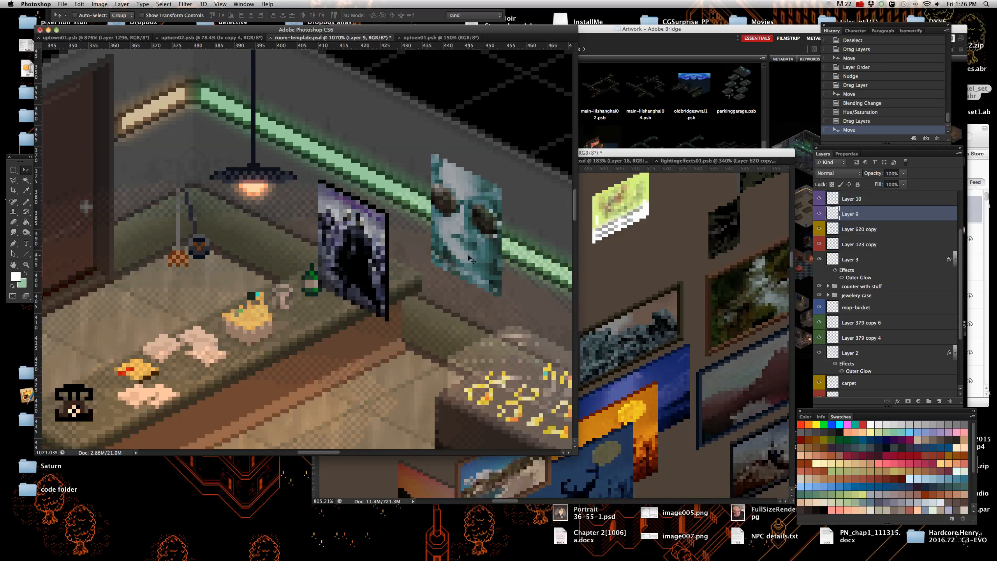
pyautogui.hotkey('shift', 'Down')
pyautogui.hotkey('shift', 'Down')
pyautogui.hotkey('shift', 'Up')
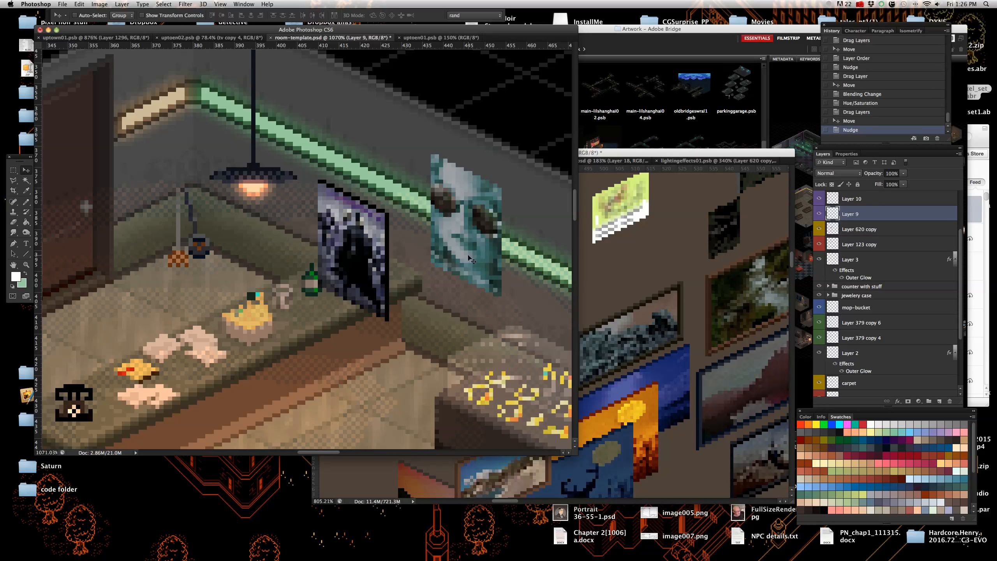
# - Move the dark figure poster, Layer 10, 23 px left and 13 px up, onto the wall behind the hanging lamp
pyautogui.scroll(-2, 469, 258)
pyautogui.scroll(3, 378, 218)
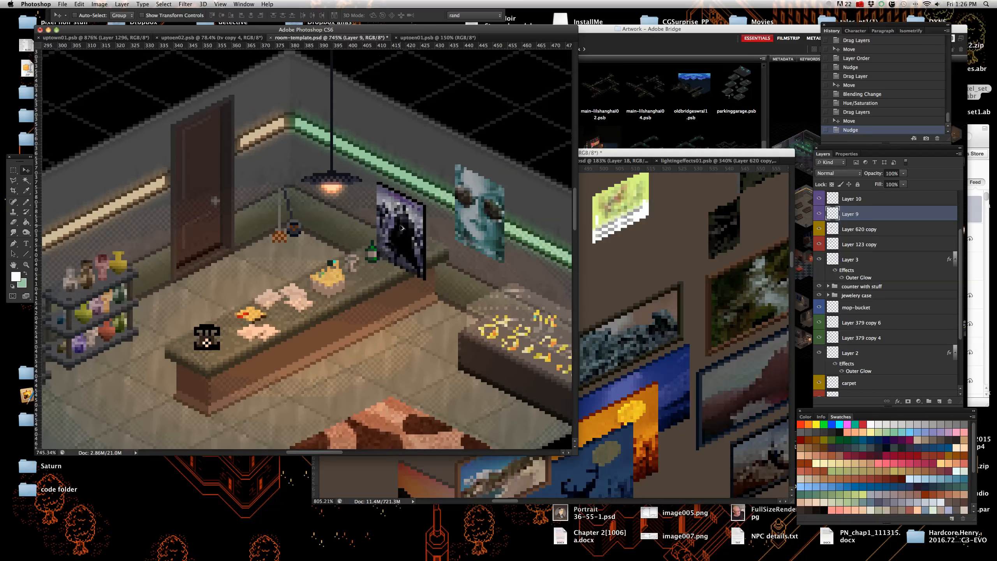
pyautogui.scroll(-1, 392, 228)
pyautogui.scroll(1, 408, 235)
pyautogui.rightClick(411, 239)
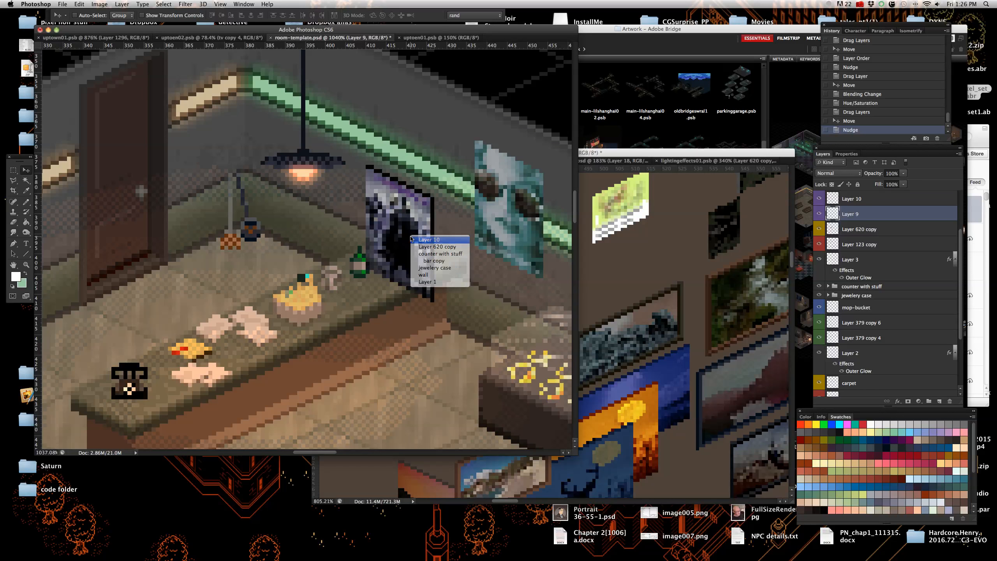
pyautogui.click(412, 239)
pyautogui.hotkey('shift', 'Left')
pyautogui.hotkey('shift', 'Left')
pyautogui.hotkey('shift', 'Up')
pyautogui.hotkey('shift', 'Left')
pyautogui.hotkey('shift', 'Left')
pyautogui.hotkey('shift', 'Right')
pyautogui.hotkey('shift', 'Right')
pyautogui.hotkey('shift', 'Up')
pyautogui.hotkey('shift', 'Left')
pyautogui.hotkey('shift', 'Right')
pyautogui.hotkey('shift', 'Down')
pyautogui.press('Left')
pyautogui.press('Up')
pyautogui.press('Left')
pyautogui.press('Up')
pyautogui.press('Left')
pyautogui.press('Up')
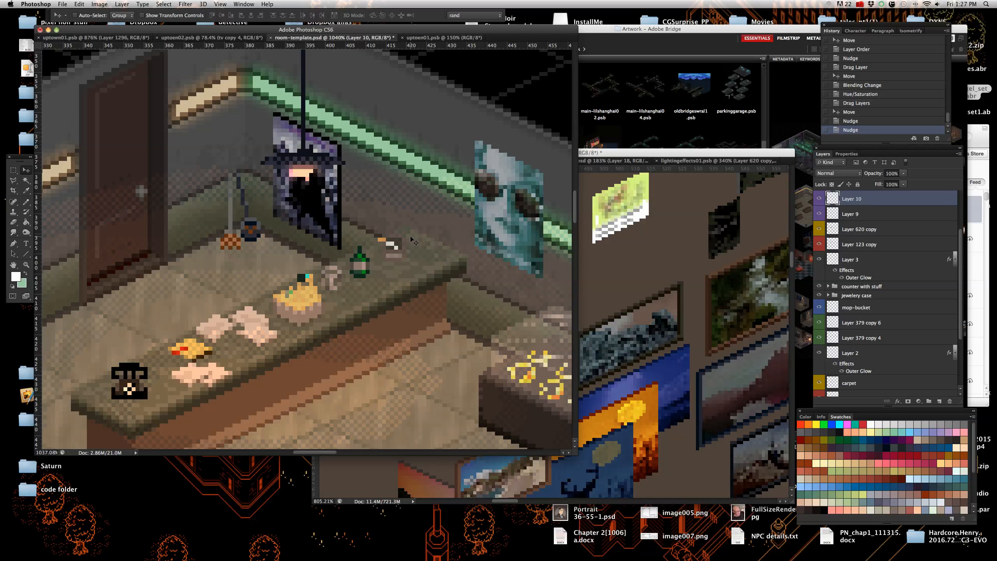
# - Reorder the teal face poster, Layer 9, to sit between the ent and wall layers
pyautogui.scroll(-5, 410, 235)
pyautogui.scroll(4, 438, 250)
pyautogui.rightClick(429, 248)
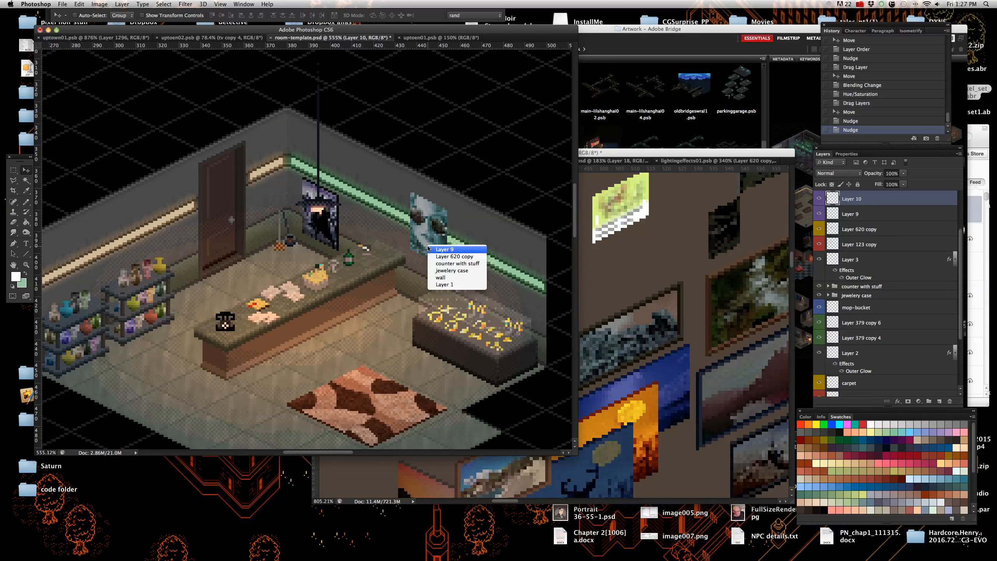
pyautogui.click(430, 249)
pyautogui.moveTo(886, 213); pyautogui.dragTo(883, 322)
# - Lower the teal face poster about 18 px so it hangs just below the green light strip
pyautogui.scroll(5, 456, 258)
pyautogui.press('Down')
pyautogui.press('Down')
pyautogui.press('Down')
pyautogui.press('Down')
pyautogui.press('Down')
pyautogui.press('Down')
pyautogui.press('Down')
pyautogui.press('Down')
pyautogui.press('Down')
pyautogui.press('Down')
pyautogui.press('Down')
pyautogui.press('Down')
pyautogui.press('Down')
pyautogui.press('Down')
pyautogui.press('Down')
pyautogui.press('Down')
pyautogui.press('Down')
pyautogui.press('Down')
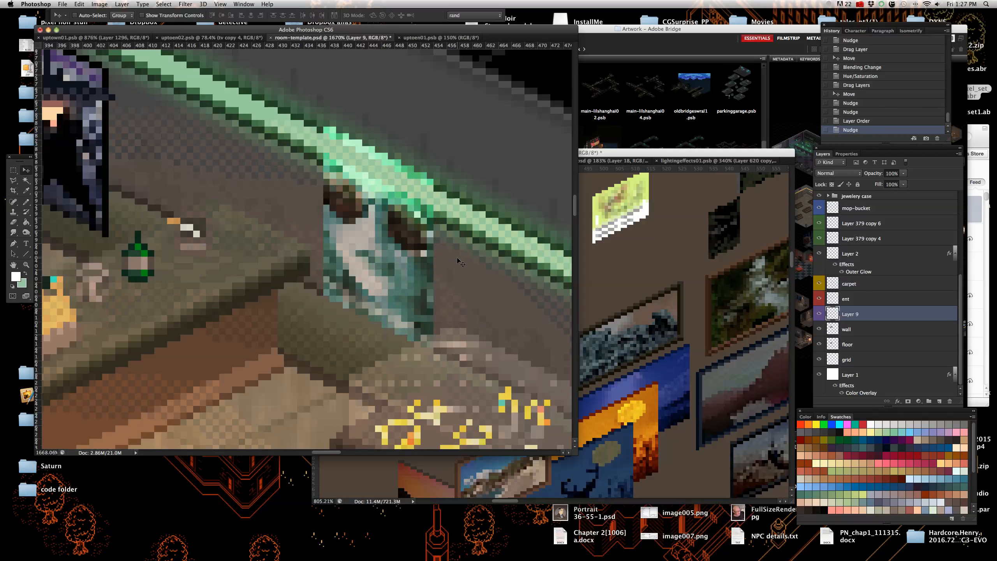
pyautogui.press('Up')
pyautogui.press('Up')
pyautogui.press('Up')
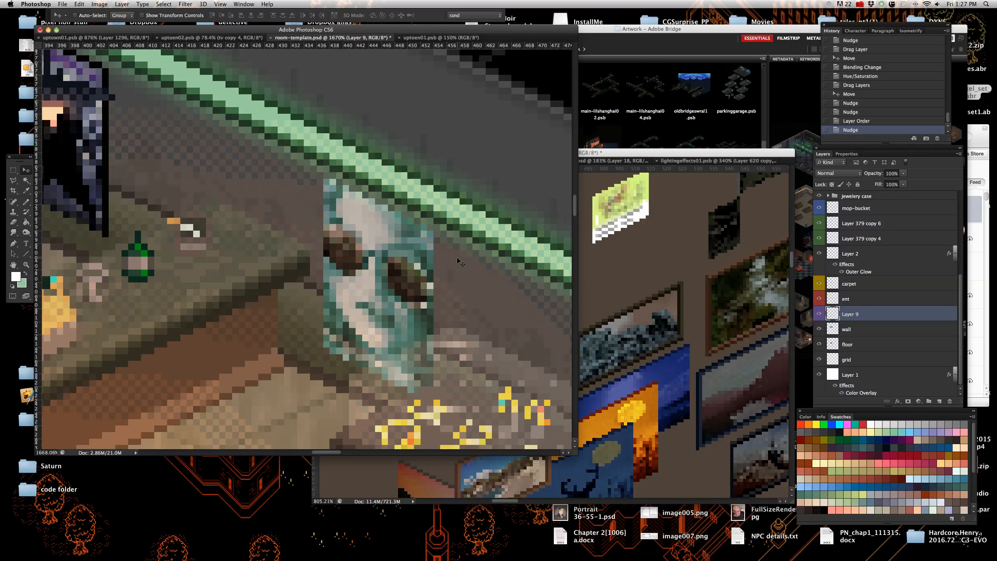
# - Reorder the dark figure poster, Layer 10, to sit between the ent layer and Layer 9, behind the lamp and counter
pyautogui.scroll(-6, 375, 240)
pyautogui.scroll(3, 278, 196)
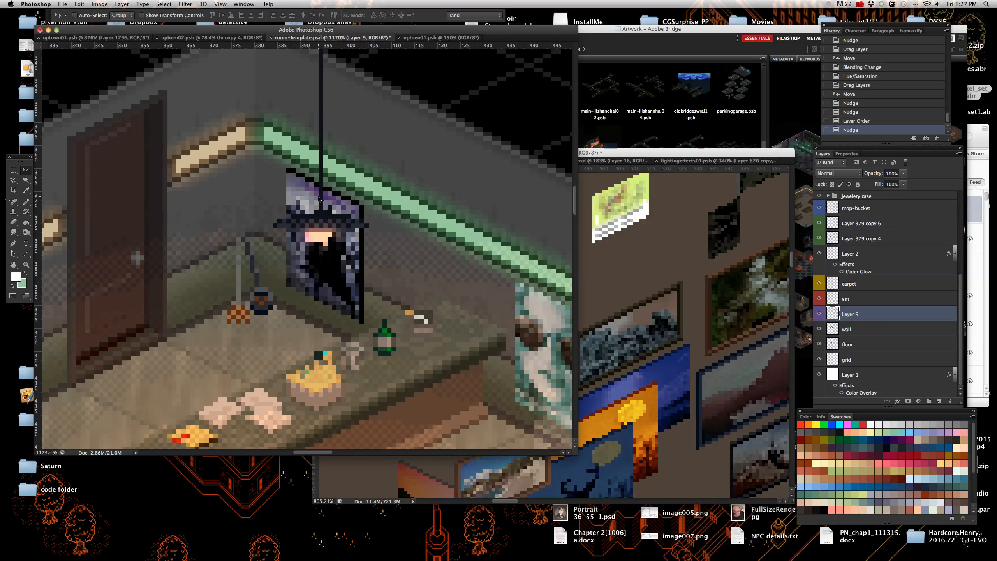
pyautogui.scroll(3, 299, 199)
pyautogui.rightClick(300, 196)
pyautogui.click(301, 197)
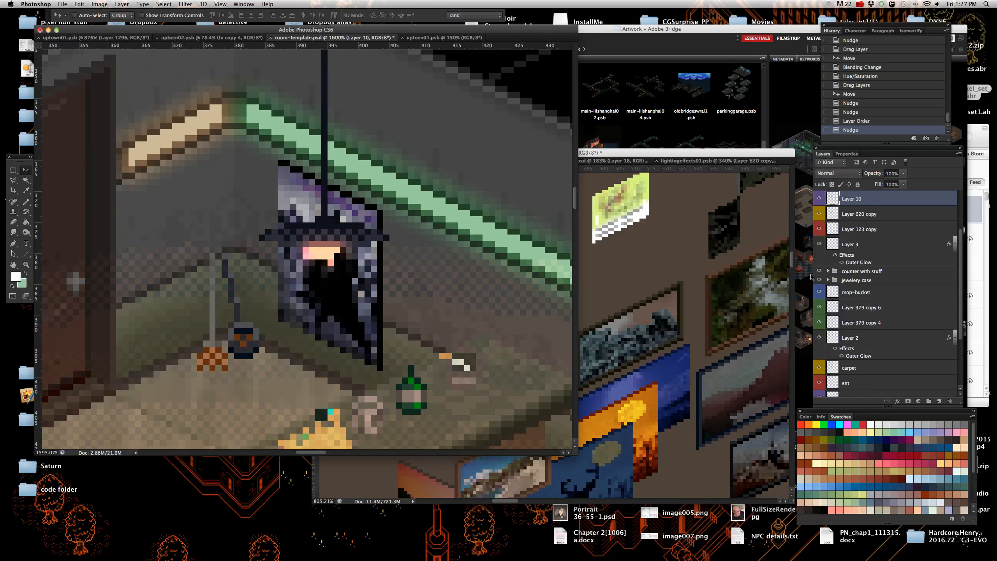
pyautogui.moveTo(888, 196); pyautogui.dragTo(884, 365)
pyautogui.scroll(-3, 338, 297)
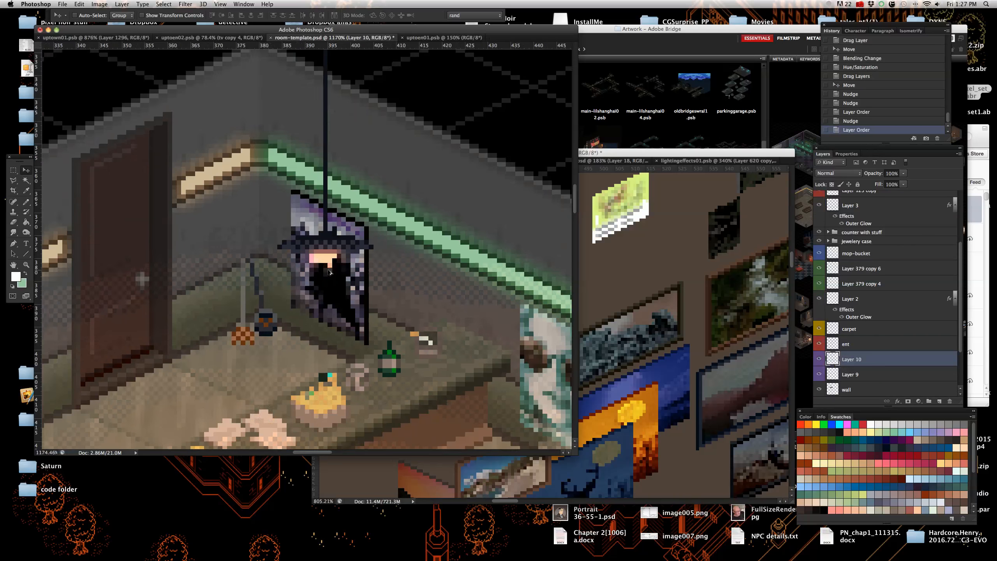
# - Nudge the dark figure poster, Layer 10, about 2 px left along the green-lit wall
pyautogui.press('Right')
pyautogui.press('Left')
pyautogui.press('Left')
pyautogui.press('Left')
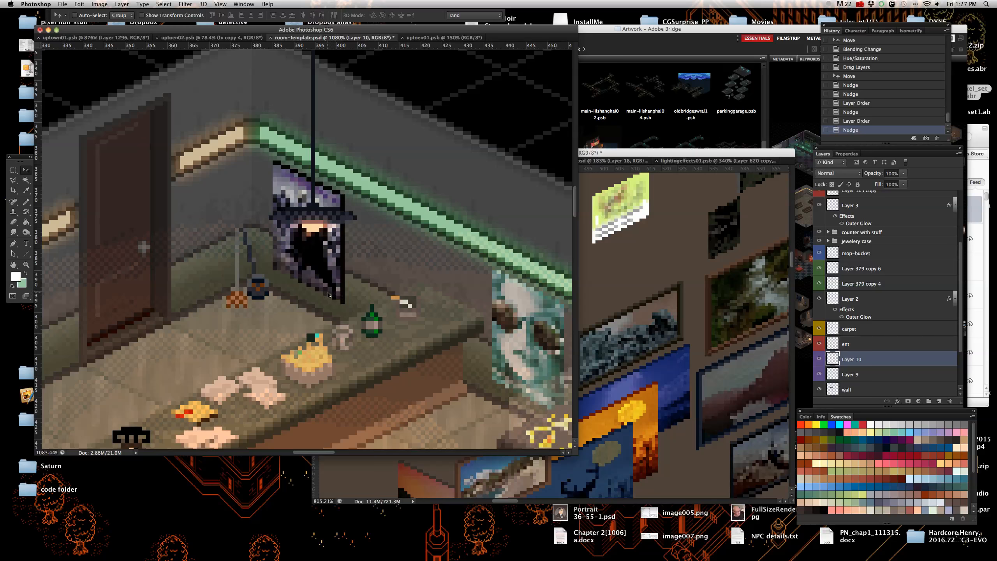
pyautogui.scroll(-3, 330, 295)
pyautogui.scroll(3, 331, 290)
pyautogui.scroll(-5, 335, 280)
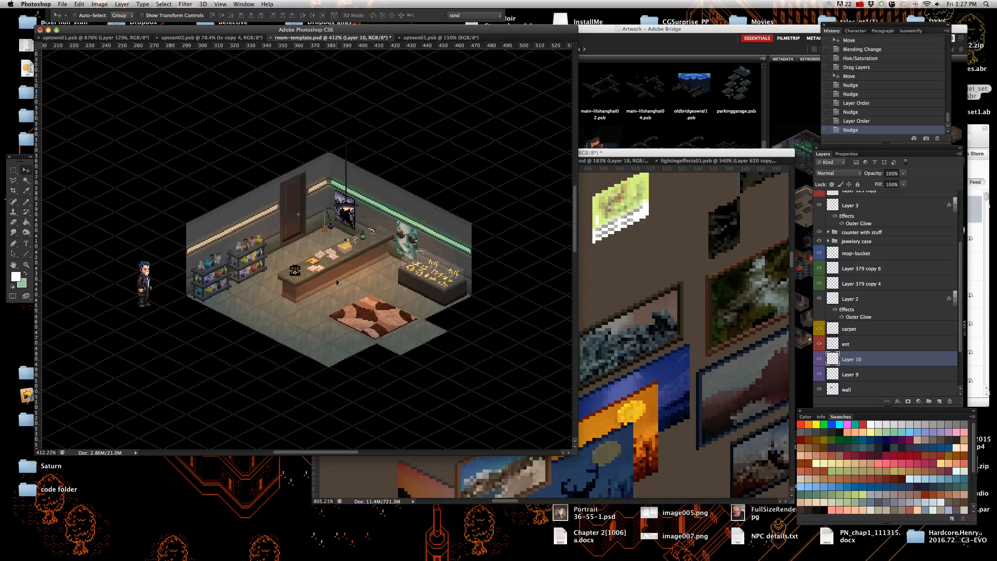
# - Nudge the Color Dodge glow on Layer 620 copy 1 px left
pyautogui.scroll(2, 337, 282)
pyautogui.rightClick(337, 282)
pyautogui.click(343, 288)
pyautogui.press('Left')
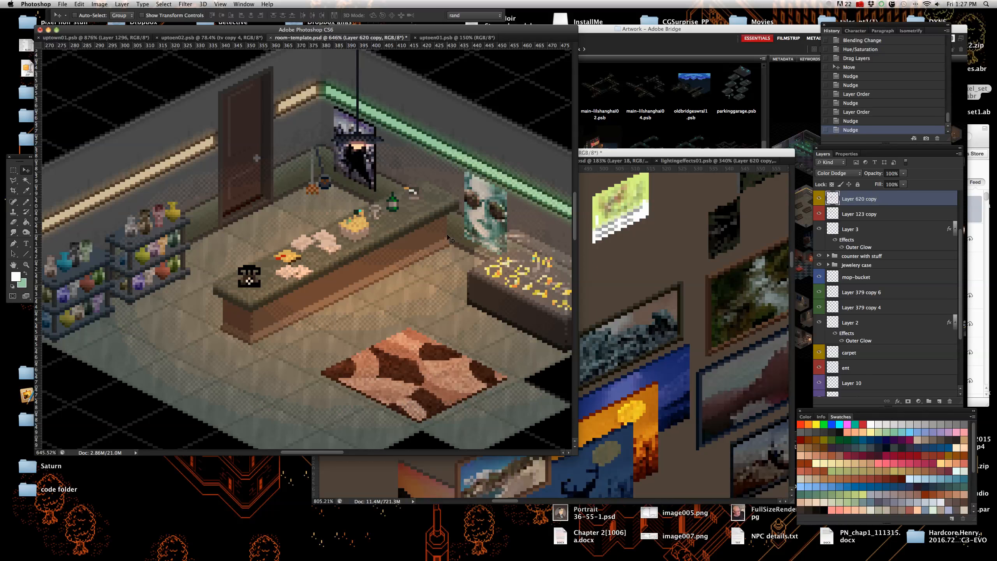
# - Move the lights copy and above lamps copy layers together, lowering the hanging lamp over the counter and raising it 50 px back up
pyautogui.scroll(5, 879, 247)
pyautogui.click(887, 213)
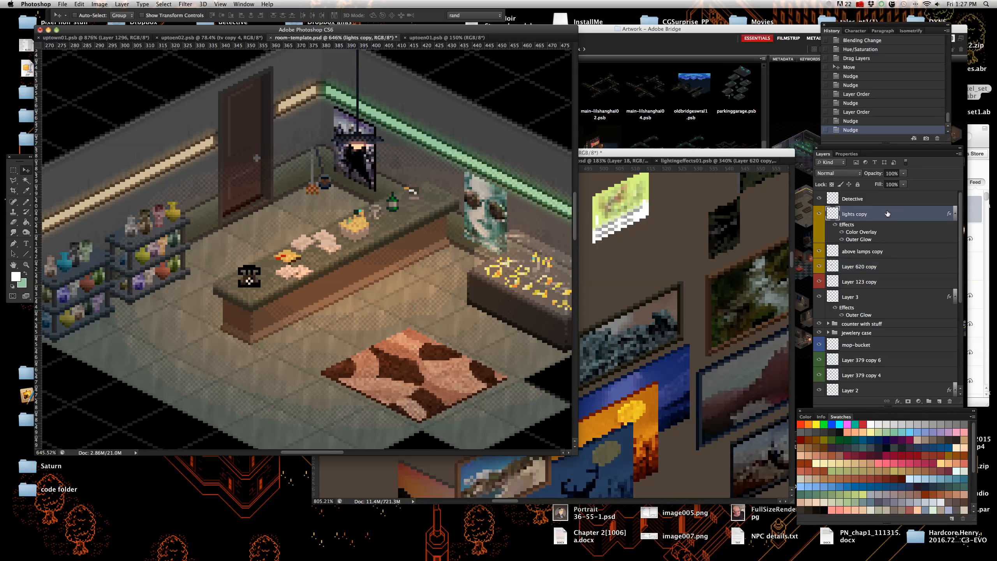
pyautogui.keyDown('shift'); pyautogui.click(891, 251); pyautogui.keyUp('shift')
pyautogui.scroll(1, 335, 209)
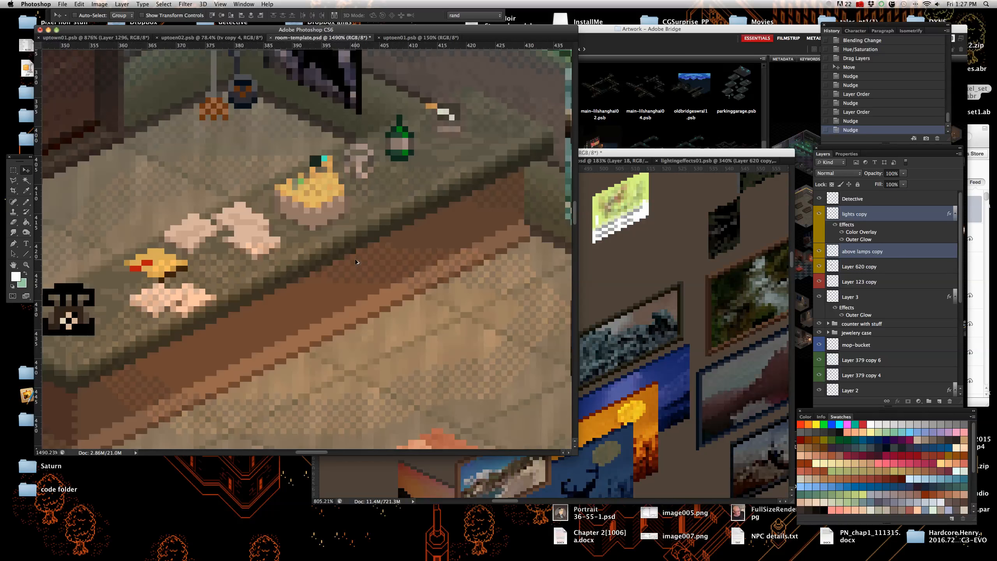
pyautogui.scroll(3, 335, 209)
pyautogui.moveTo(326, 90); pyautogui.dragTo(317, 283)
pyautogui.scroll(-5, 283, 227)
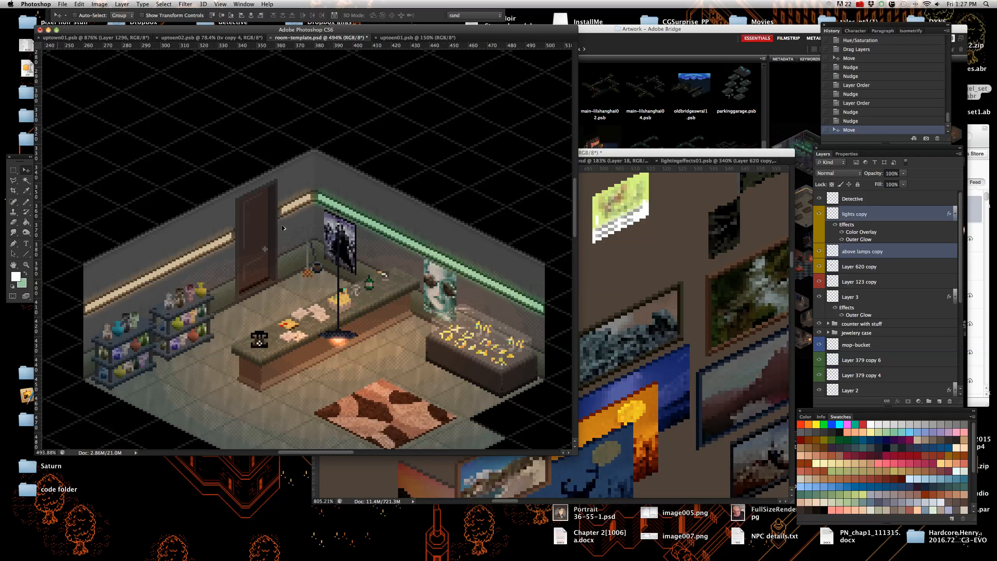
pyautogui.hotkey('shift', 'Up')
pyautogui.hotkey('shift', 'Up')
pyautogui.hotkey('shift', 'Up')
pyautogui.hotkey('shift', 'Up')
pyautogui.hotkey('shift', 'Up')
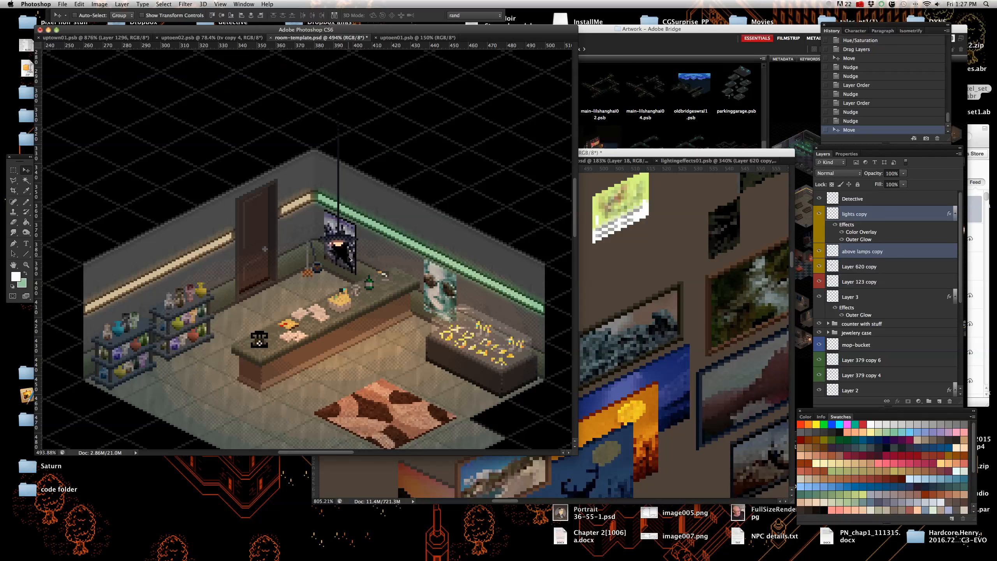
# - Flip the dark figure poster, Layer 10, horizontally and move it to the warm-lit wall between the shelves and the door
pyautogui.scroll(5, 349, 259)
pyautogui.rightClick(306, 181)
pyautogui.click(308, 183)
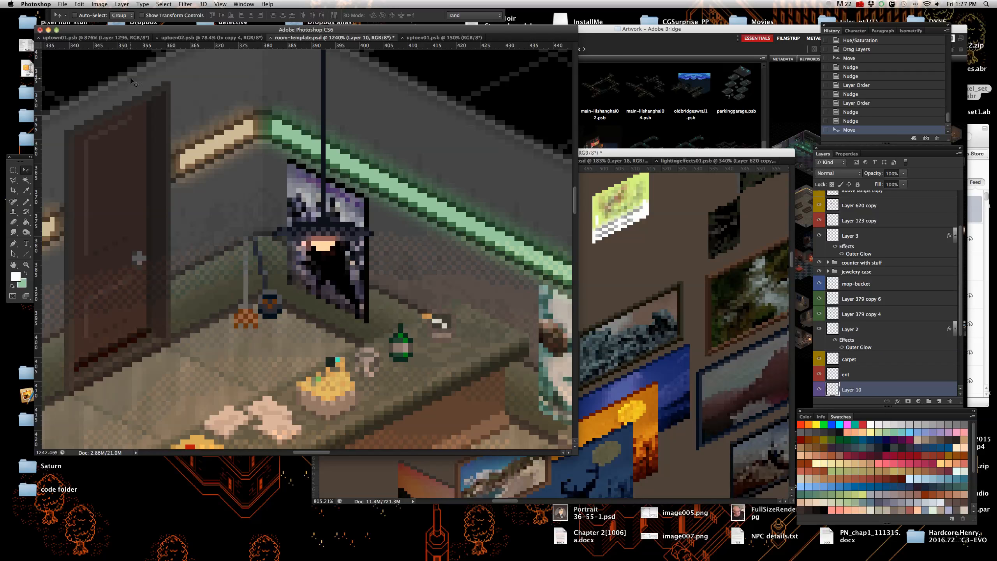
pyautogui.click(78, 4)
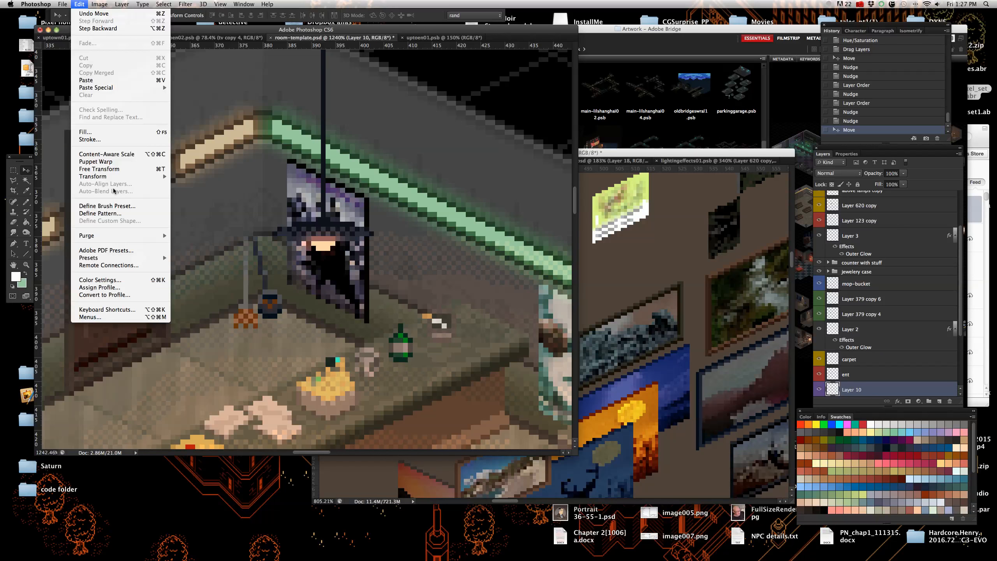
pyautogui.click(198, 271)
pyautogui.scroll(-5, 347, 276)
pyautogui.scroll(1, 347, 276)
pyautogui.moveTo(353, 263); pyautogui.dragTo(273, 294)
pyautogui.scroll(5, 220, 290)
pyautogui.scroll(-3, 274, 295)
pyautogui.scroll(-2, 322, 219)
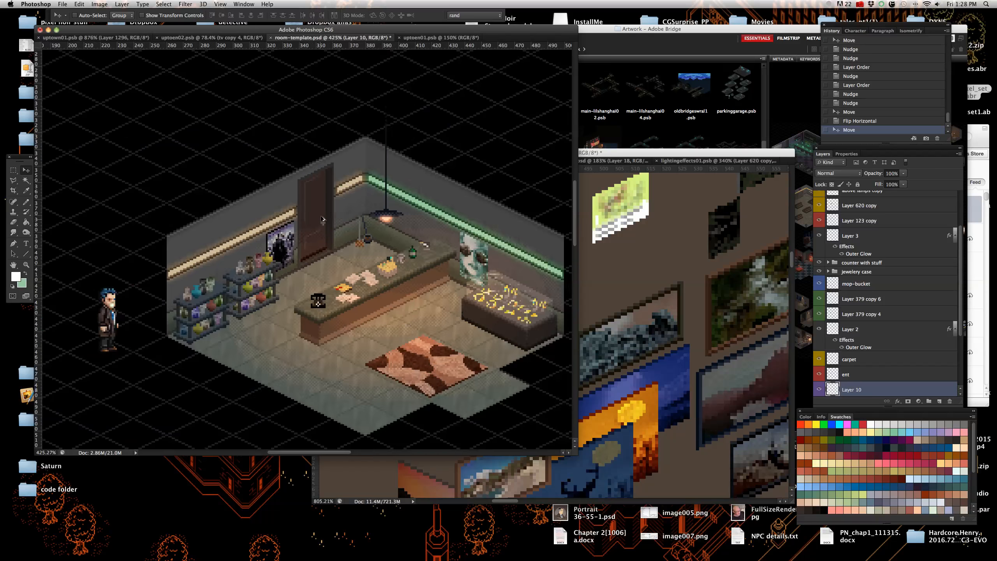
# - Copy the paper2 layer from int-objects01.psb into the shop room above Layer 123 copy, placing the papers around the door
pyautogui.scroll(3, 321, 219)
pyautogui.rightClick(290, 196)
pyautogui.click(310, 214)
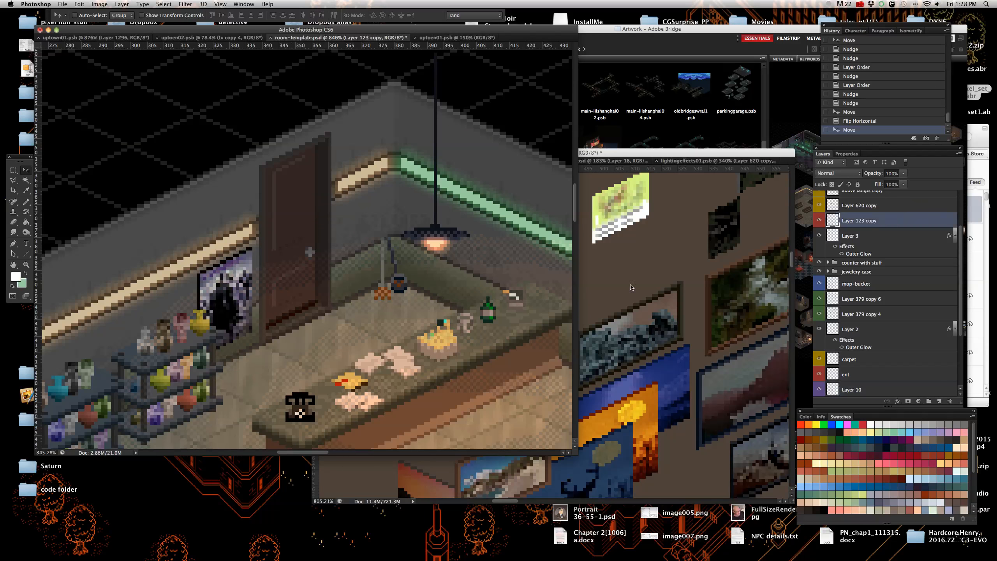
pyautogui.click(631, 287)
pyautogui.hotkey('ctrl', 'Tab')
pyautogui.hotkey('ctrl', 'Tab')
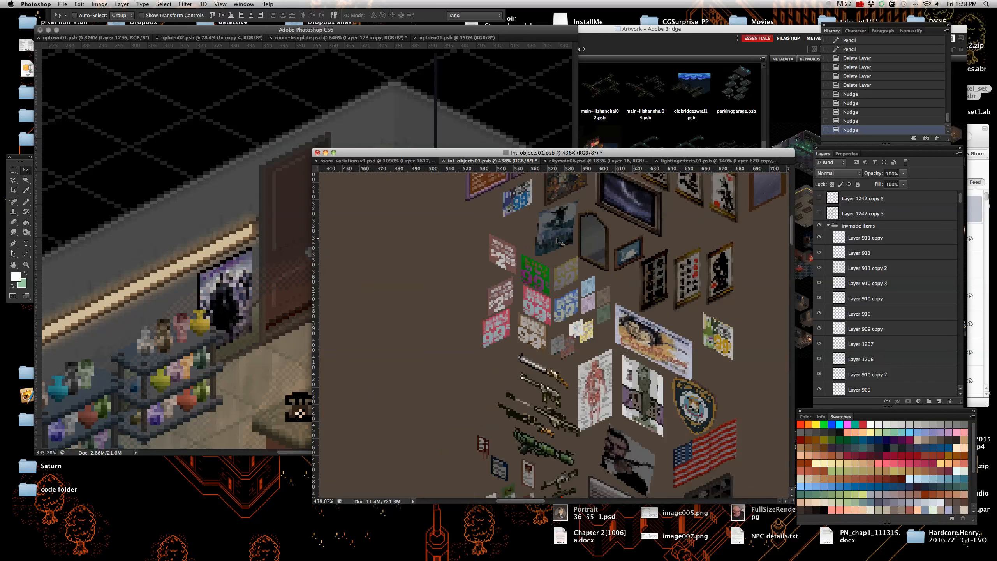
pyautogui.scroll(2, 557, 282)
pyautogui.scroll(-3, 530, 291)
pyautogui.scroll(2, 503, 303)
pyautogui.scroll(-5, 504, 302)
pyautogui.scroll(5, 503, 338)
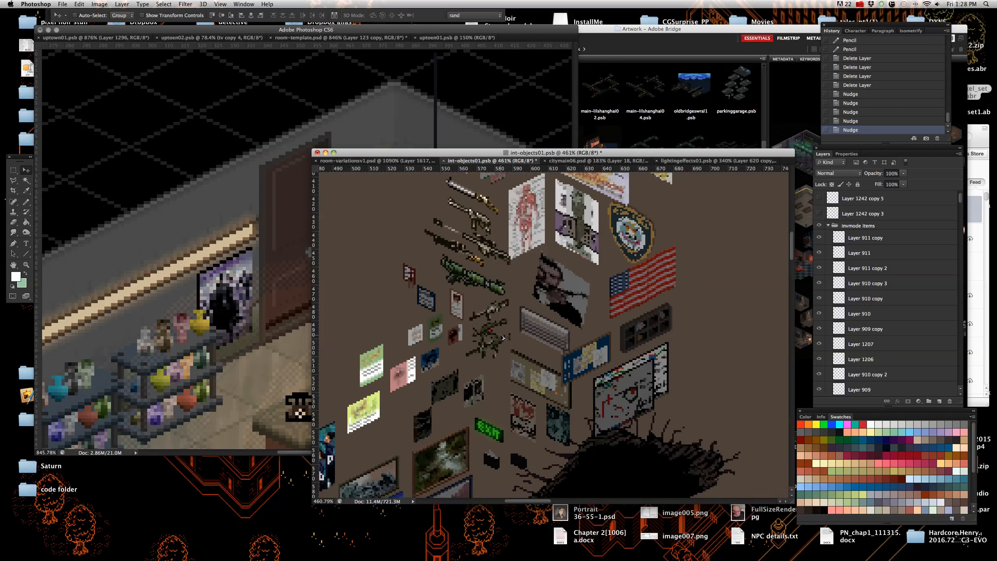
pyautogui.scroll(3, 512, 254)
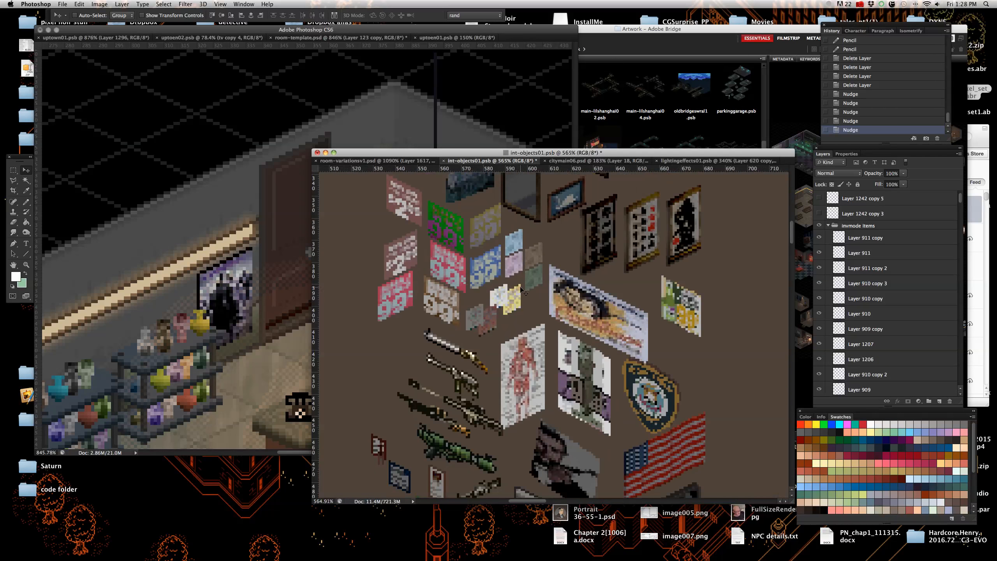
pyautogui.rightClick(535, 280)
pyautogui.click(558, 290)
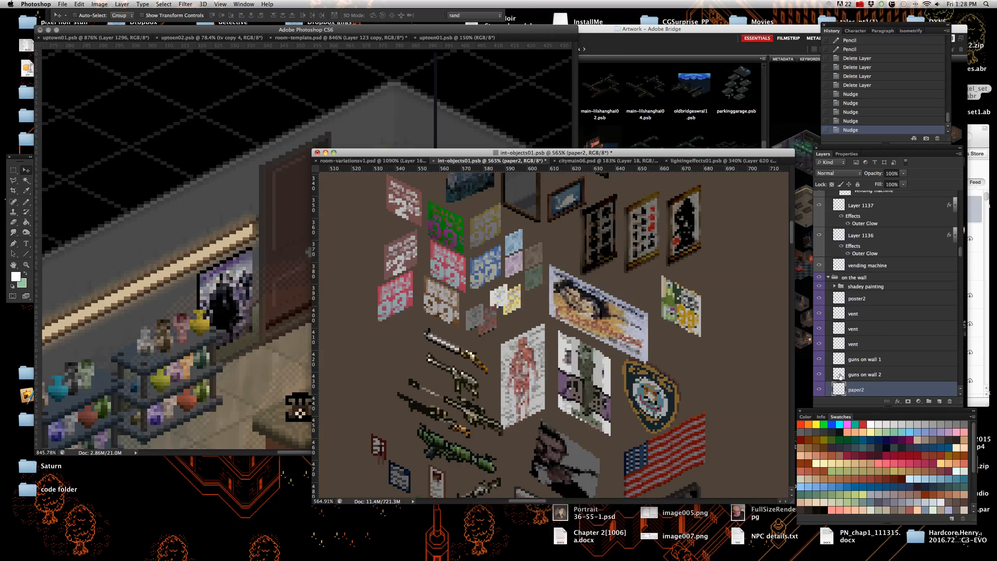
pyautogui.moveTo(890, 389); pyautogui.dragTo(293, 211)
# - Outline the surplus papers on paper2 with the Polygonal Lasso and clear them, keeping only the green sheet on the door
pyautogui.click(13, 180)
pyautogui.scroll(5, 292, 212)
pyautogui.click(252, 225)
pyautogui.click(353, 179)
pyautogui.click(348, 78)
pyautogui.doubleClick(239, 109)
pyautogui.press('Delete')
pyautogui.scroll(-5, 221, 149)
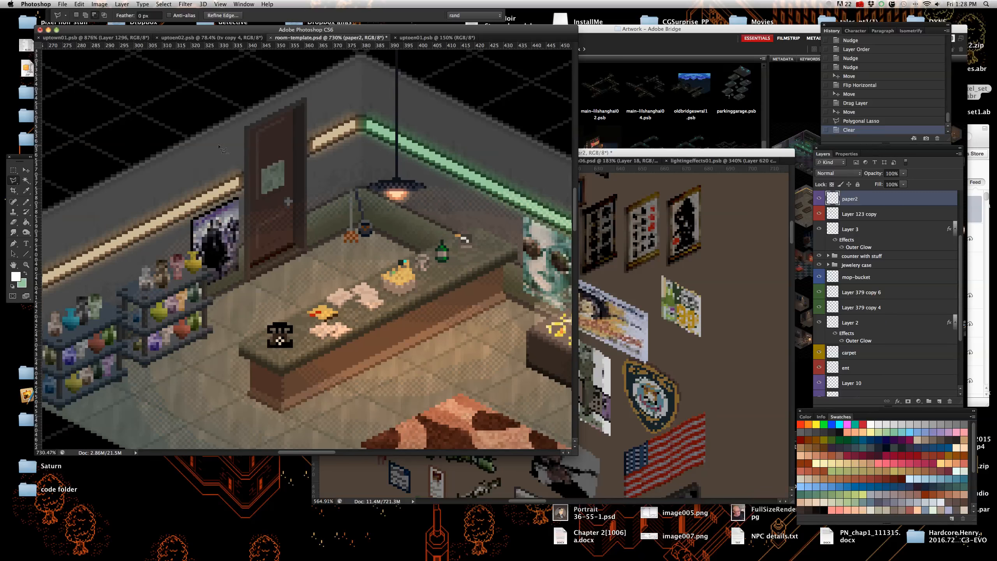
pyautogui.press('super+d')
# - Nudge the green paper sheet on the door 6 px up and 1 px left
pyautogui.click(26, 170)
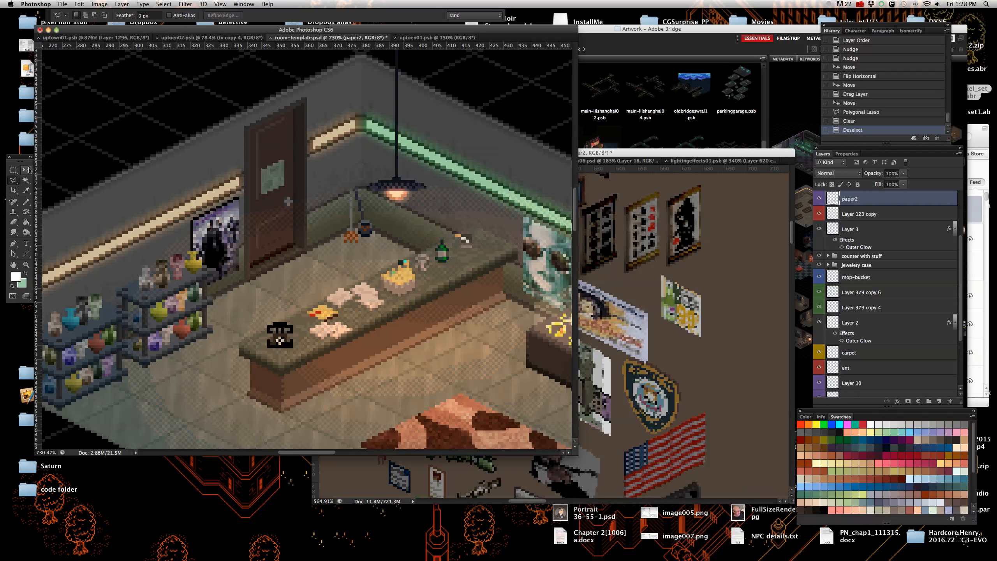
pyautogui.press('Up')
pyautogui.press('Up')
pyautogui.press('Up')
pyautogui.press('Up')
pyautogui.press('Up')
pyautogui.press('Up')
pyautogui.press('Left')
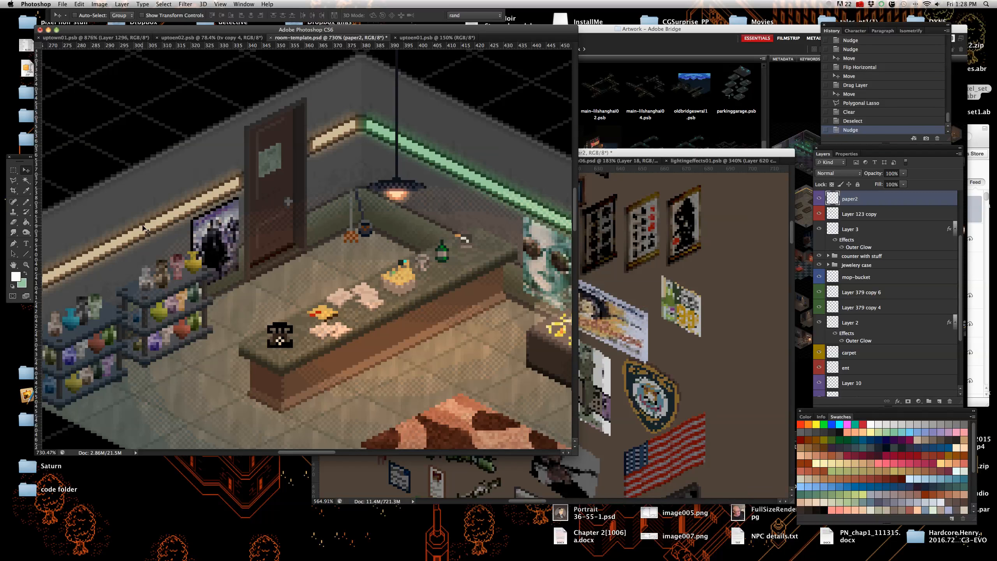
pyautogui.scroll(-5, 353, 260)
pyautogui.scroll(4, 313, 318)
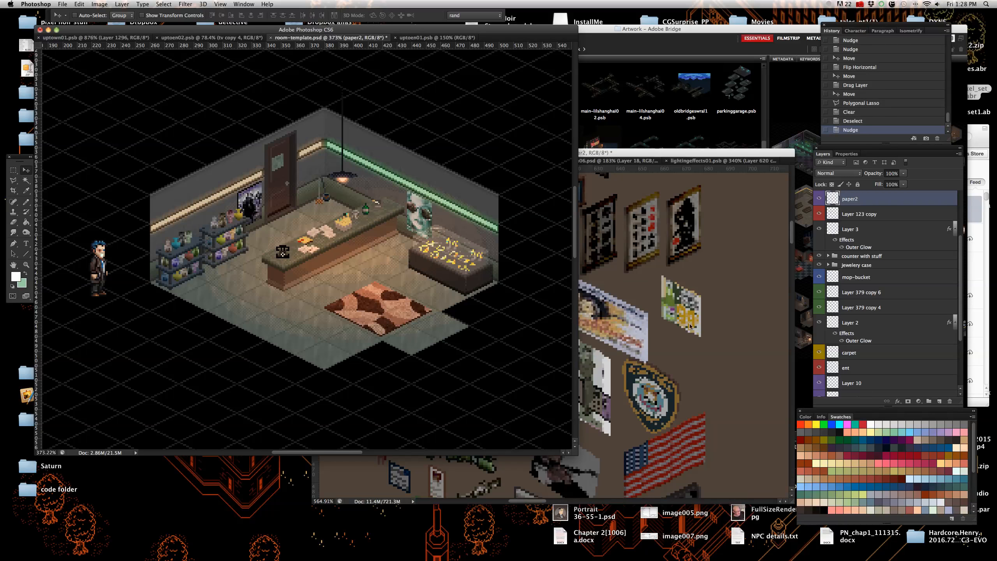
# - Bring up the uptoen01.psb document from Bridge and close it
pyautogui.click(660, 134)
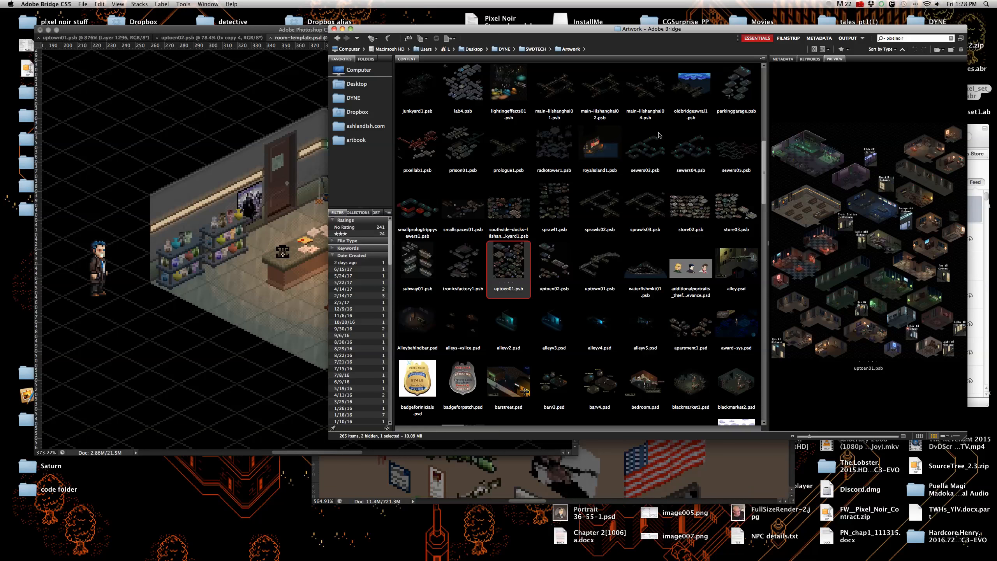
pyautogui.press('super+o')
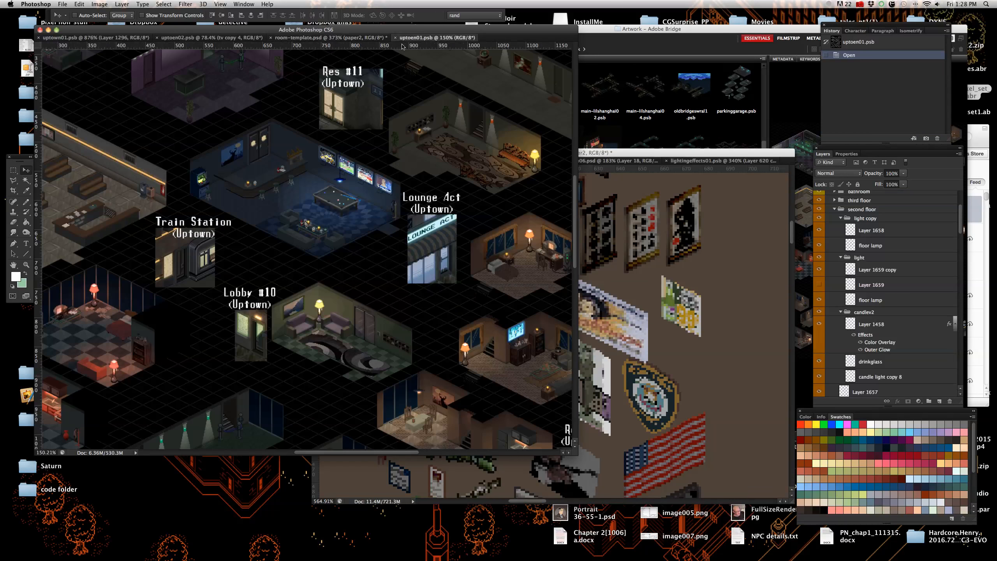
pyautogui.click(396, 39)
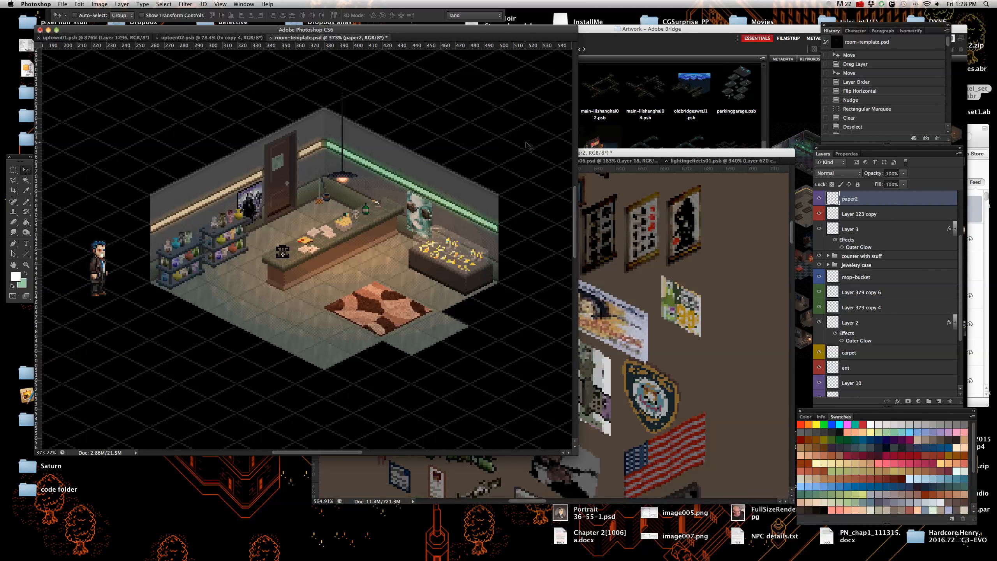
# - Open store02.psb from Bridge and dock it in the window that holds int-objects01.psb
pyautogui.click(619, 133)
pyautogui.scroll(3, 544, 252)
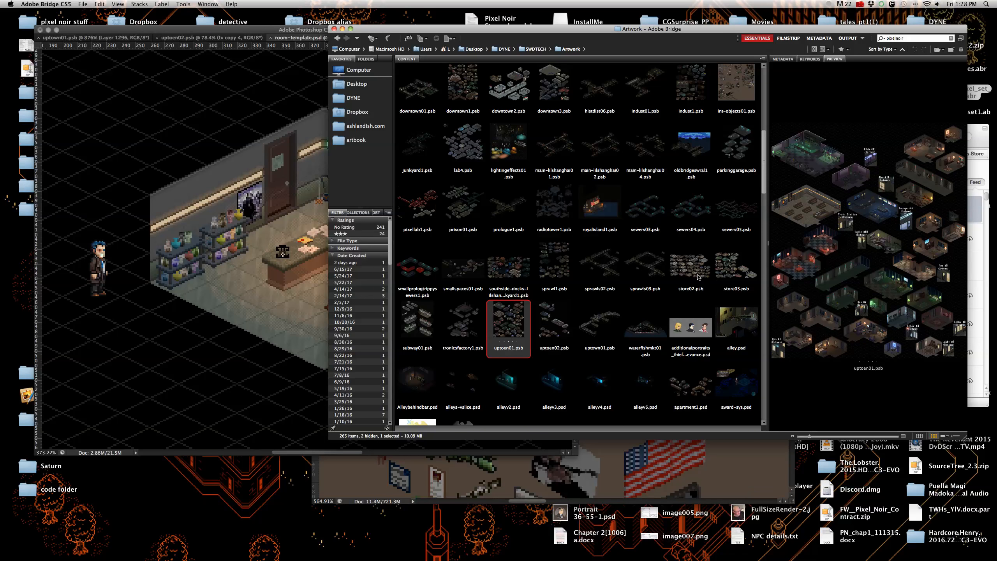
pyautogui.doubleClick(698, 276)
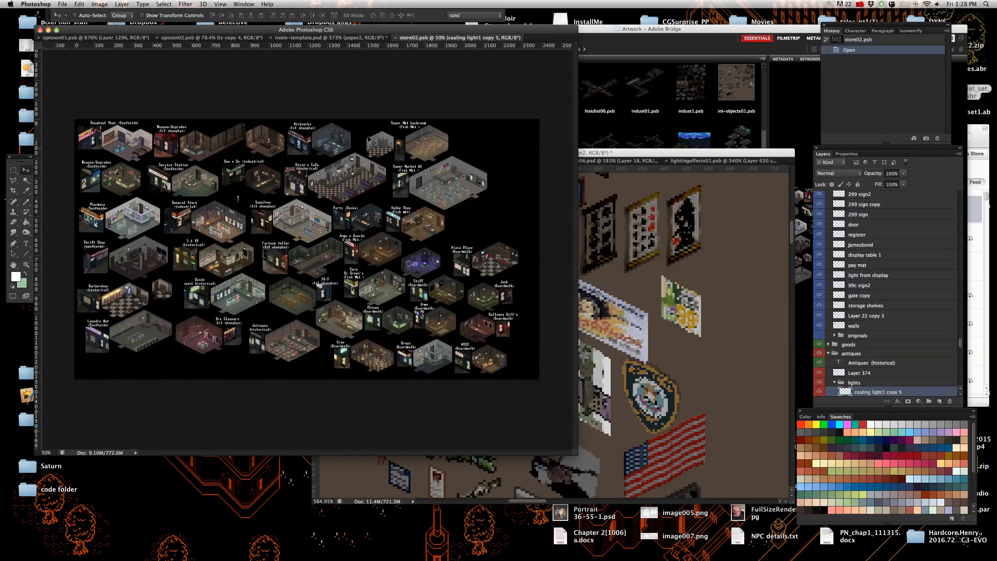
pyautogui.moveTo(432, 40); pyautogui.dragTo(667, 160)
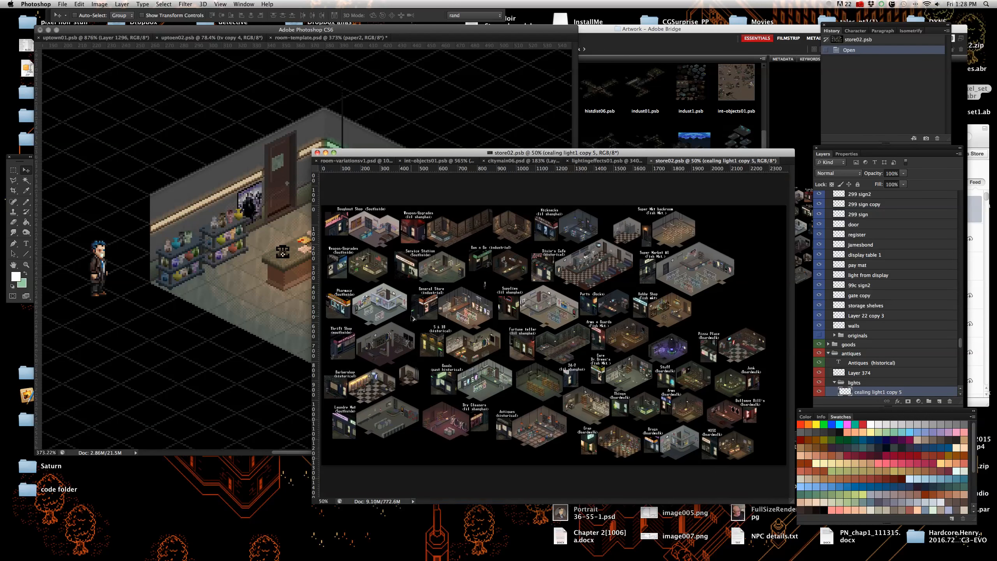
# - Find the Service Station room in store02.psb, select its lighting layer and hide it to expose the floor
pyautogui.scroll(5, 524, 341)
pyautogui.scroll(-2, 524, 341)
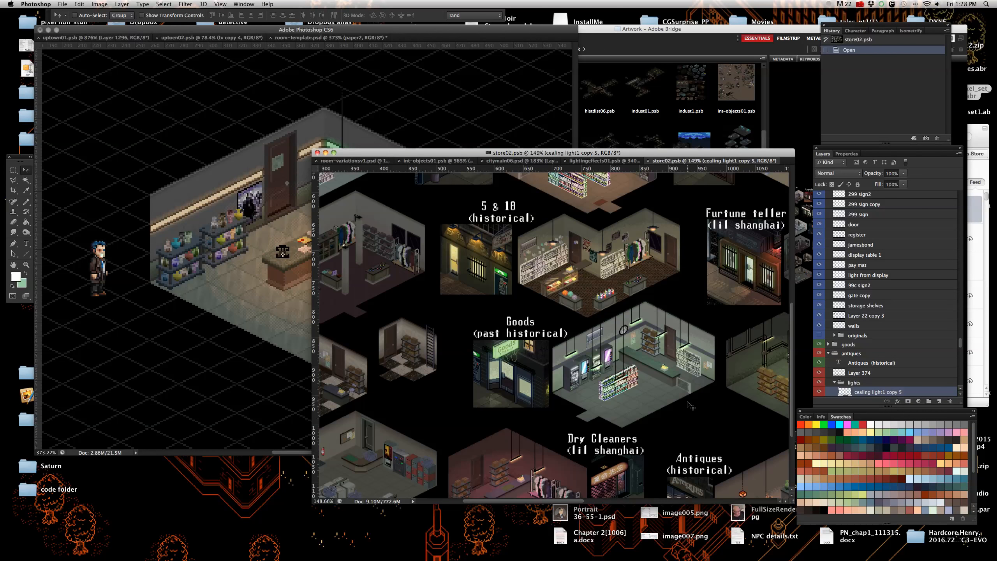
pyautogui.scroll(4, 689, 405)
pyautogui.scroll(-3, 523, 291)
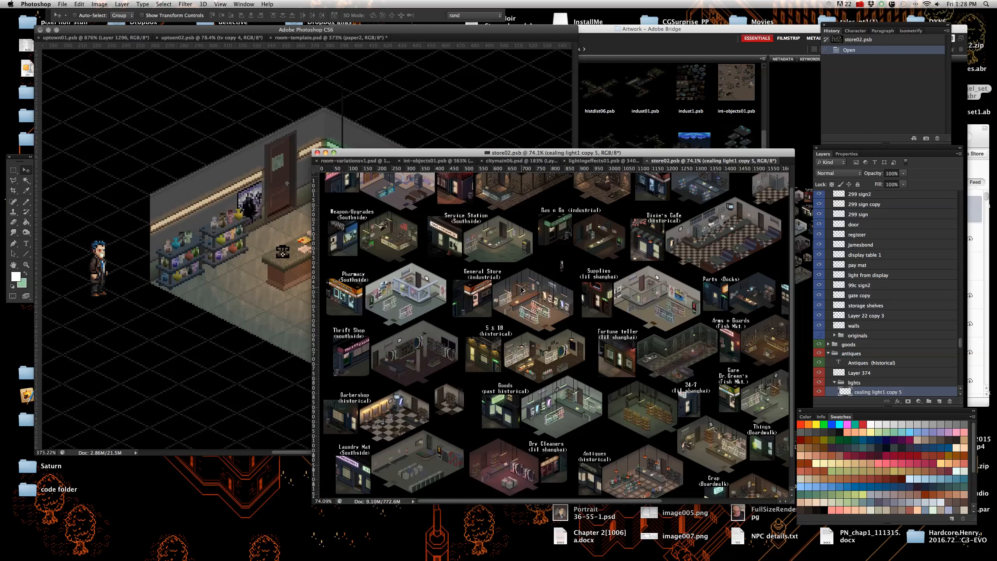
pyautogui.scroll(10, 521, 292)
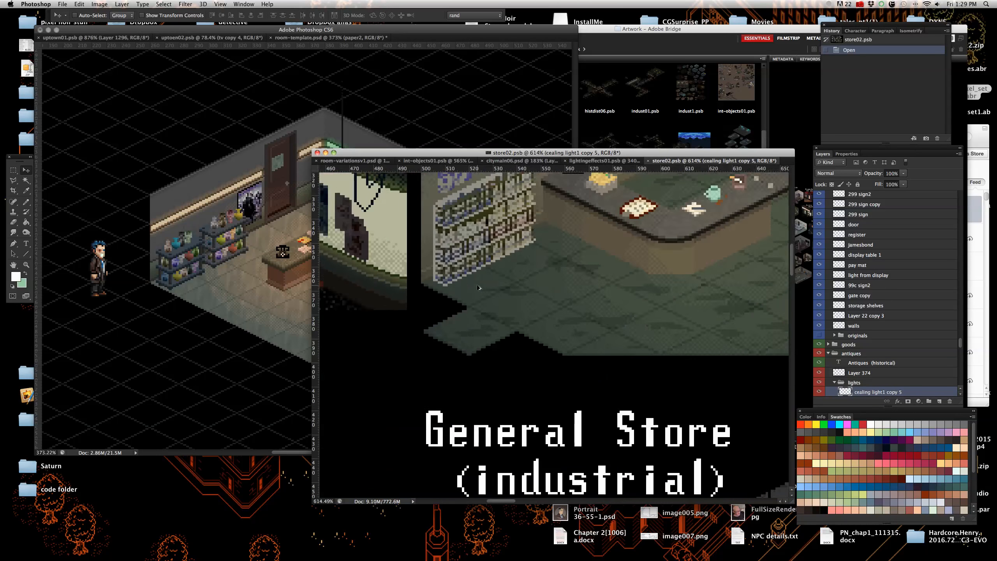
pyautogui.scroll(2, 472, 368)
pyautogui.rightClick(453, 365)
pyautogui.click(467, 361)
pyautogui.scroll(-5, 504, 378)
pyautogui.press('Left')
pyautogui.press('Left')
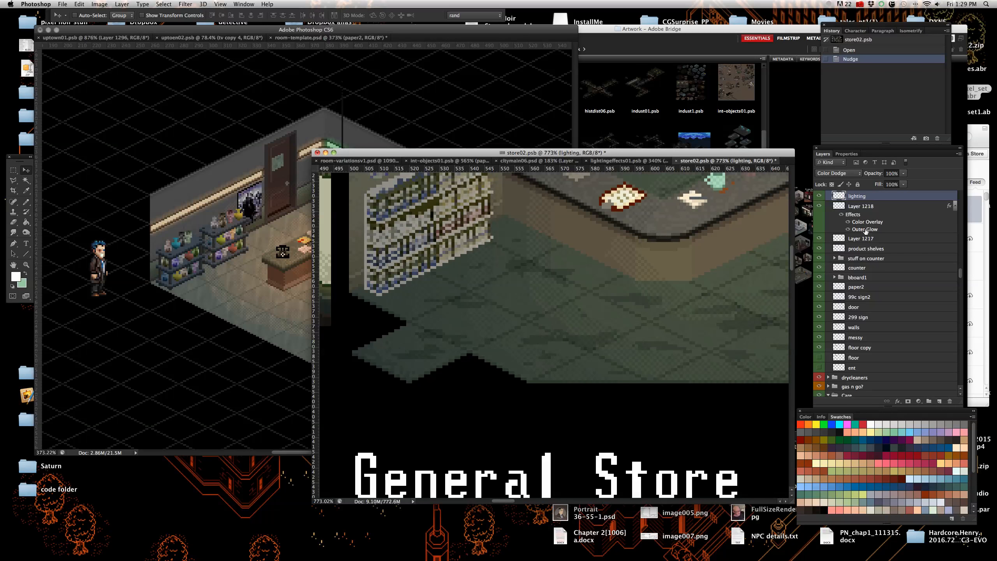
pyautogui.click(819, 197)
# - Copy the Color Burn floor grime layer, messy, from store02.psb into room-template.psd, above the paper2 layer
pyautogui.rightClick(741, 325)
pyautogui.click(750, 326)
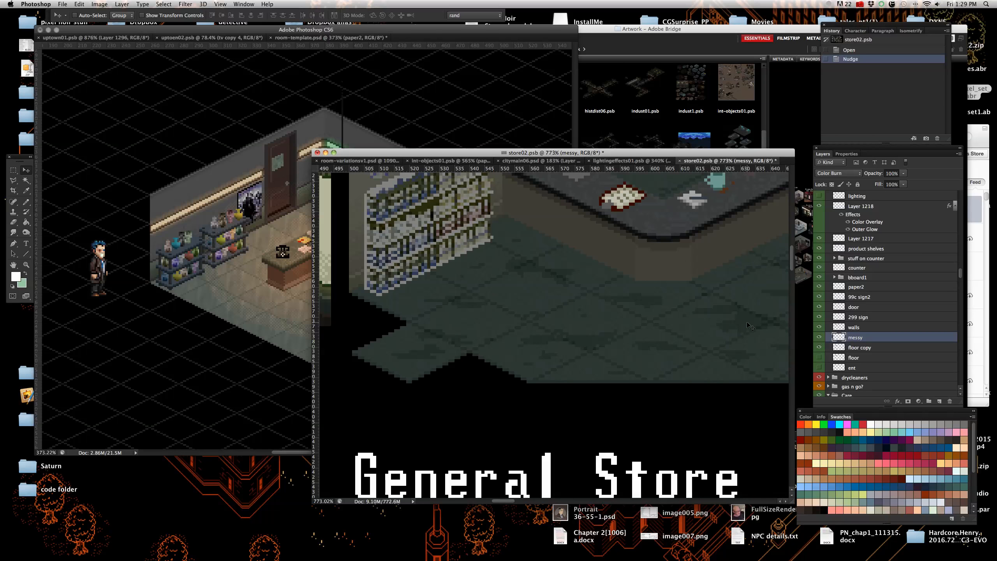
pyautogui.moveTo(880, 340); pyautogui.dragTo(297, 301)
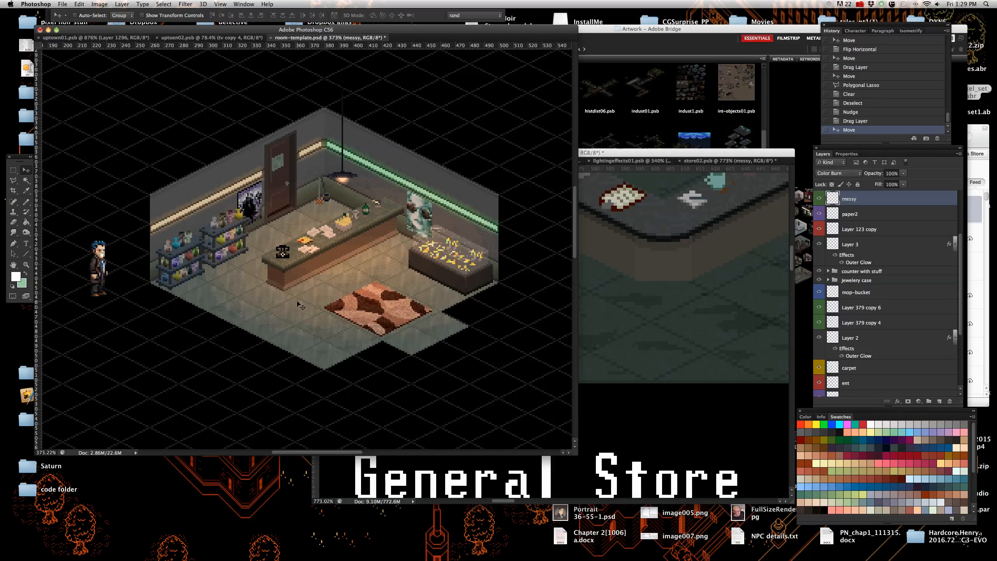
pyautogui.click(737, 281)
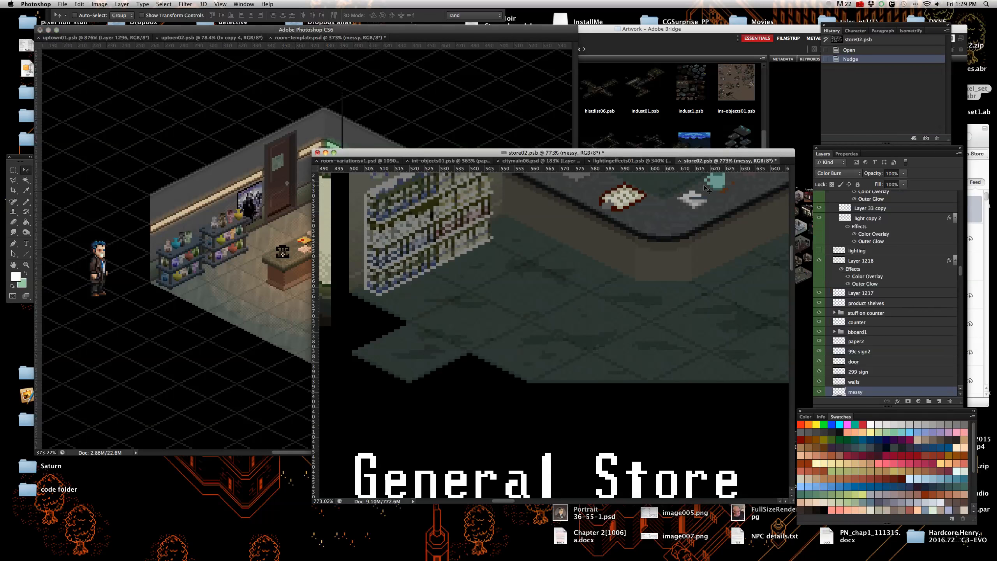
# - Close store02.psb without saving its changes and bring room-template.psd to the front
pyautogui.press('super+w')
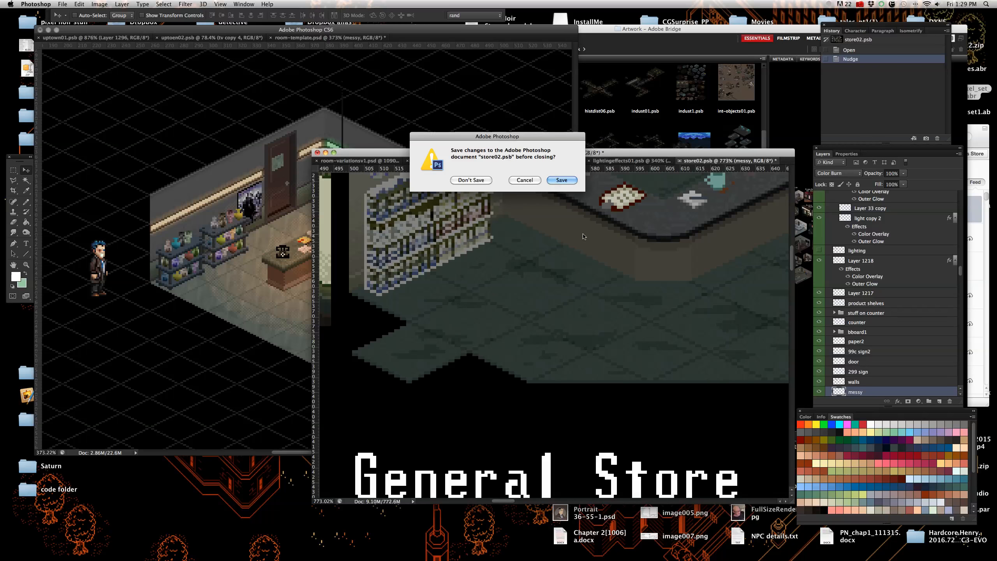
pyautogui.click(470, 180)
pyautogui.click(253, 282)
pyautogui.scroll(3, 276, 302)
pyautogui.scroll(-3, 275, 302)
pyautogui.scroll(2, 349, 344)
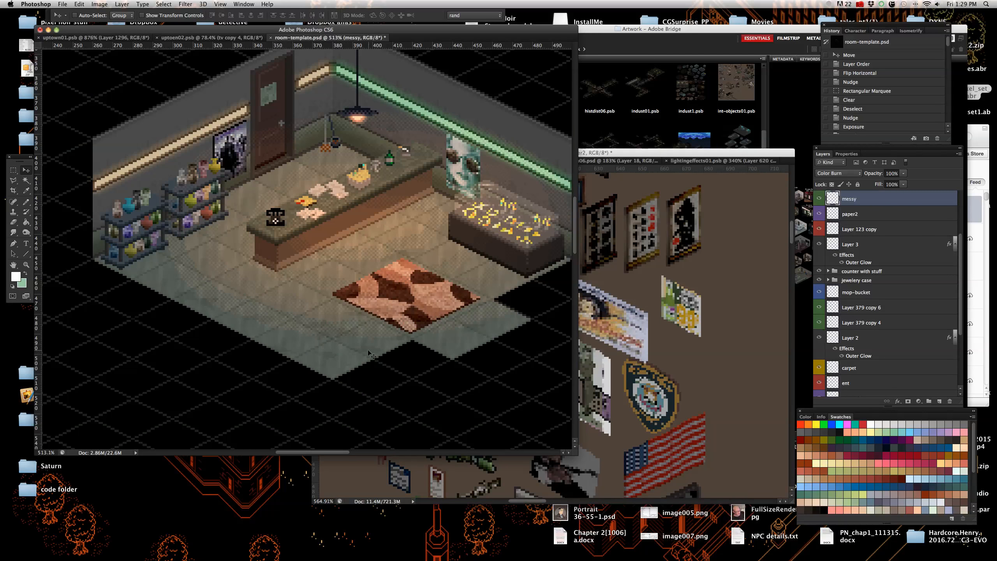
# - Set the messy layer's blending mode to Normal so its marks show as solid shapes
pyautogui.click(850, 173)
pyautogui.click(840, 142)
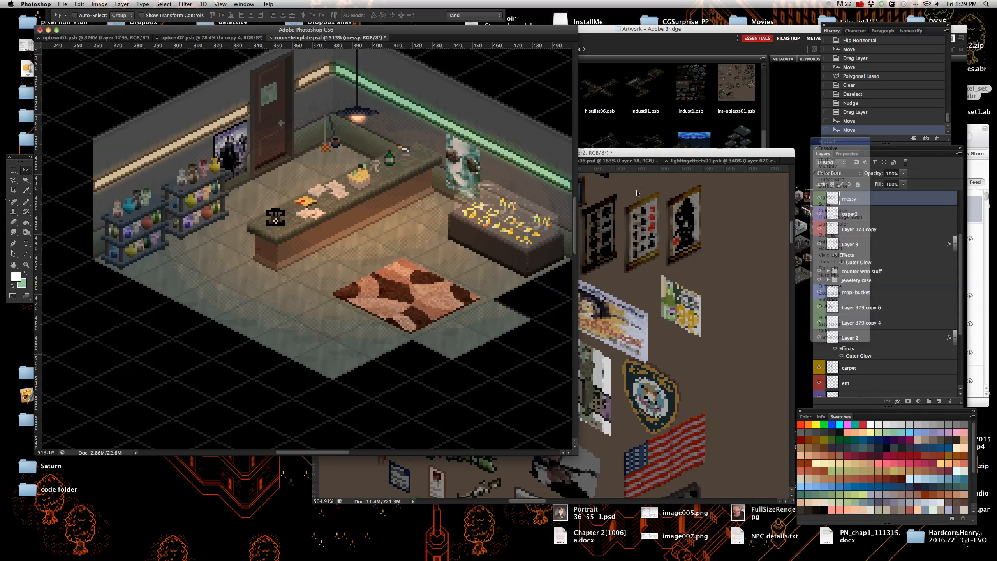
pyautogui.scroll(-3, 280, 333)
pyautogui.scroll(4, 259, 376)
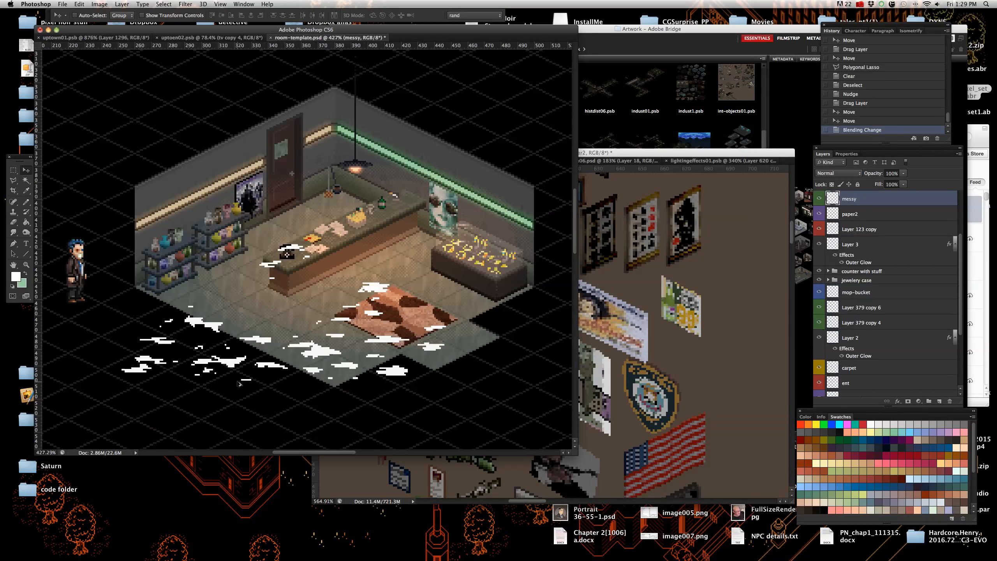
# - Move the messy marks up onto the shop floor and place their layer directly above the carpet layer
pyautogui.moveTo(261, 373); pyautogui.dragTo(259, 341)
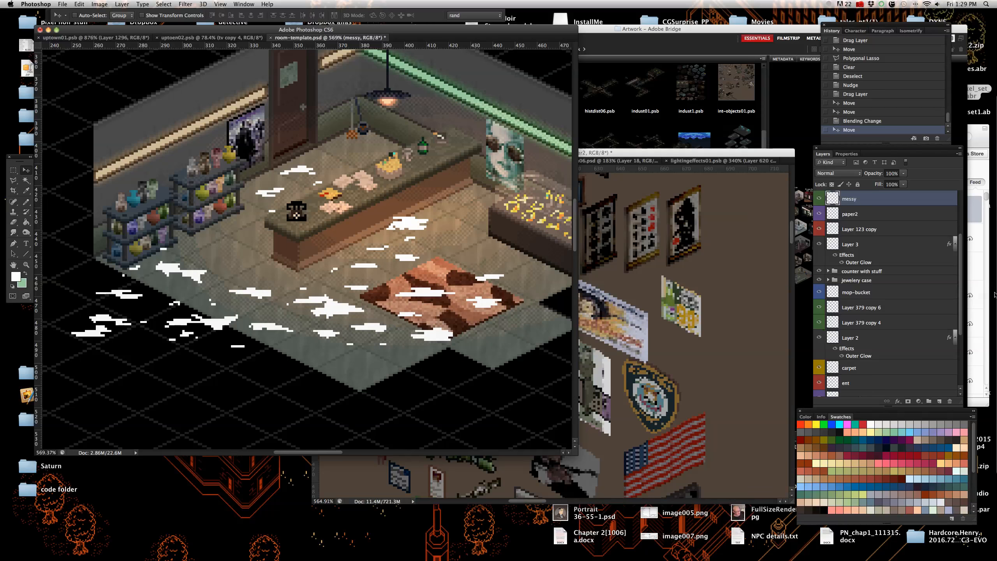
pyautogui.moveTo(826, 208); pyautogui.dragTo(902, 335)
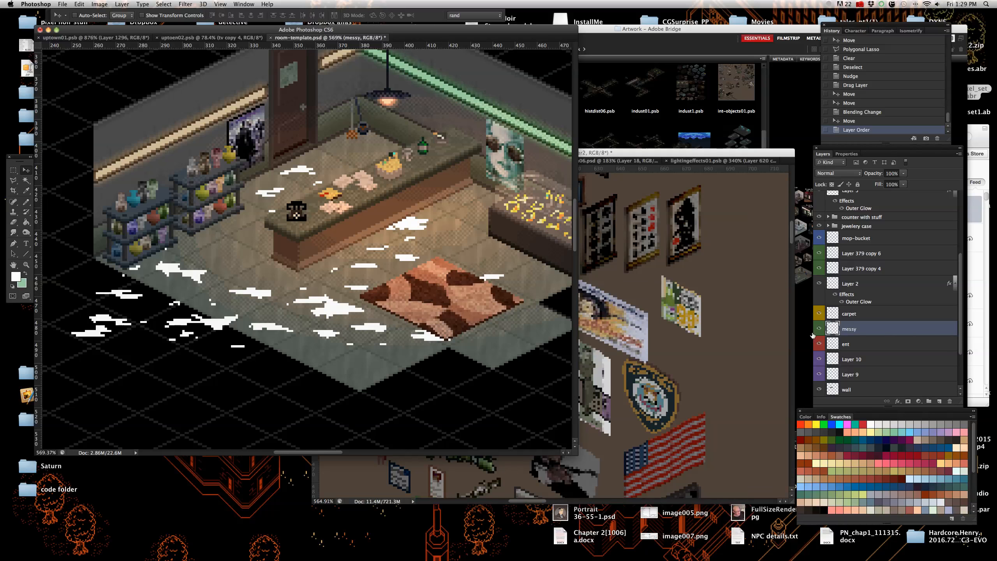
pyautogui.moveTo(882, 336); pyautogui.dragTo(882, 310)
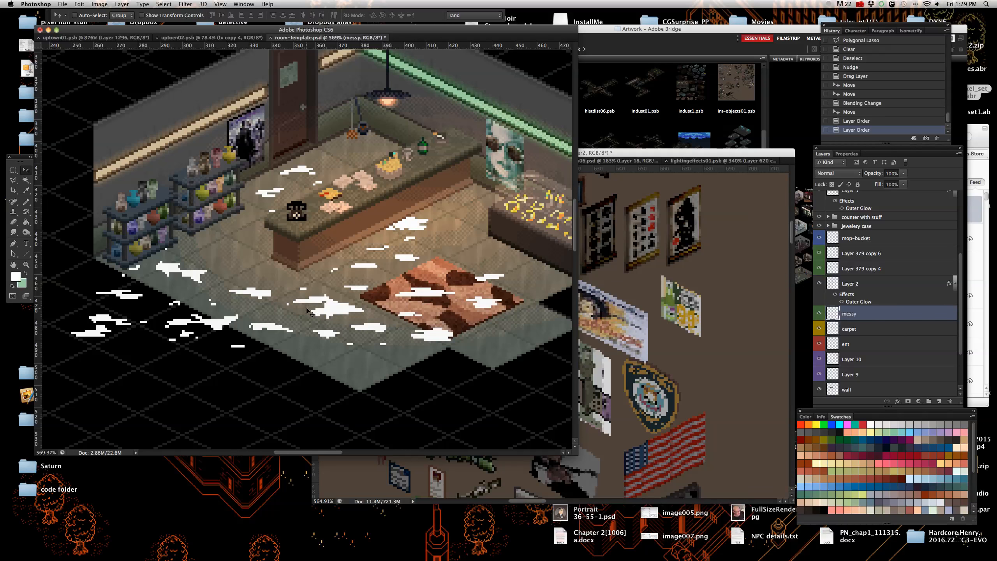
# - Lasso the messy marks spilling past the room's lower-left floor edge, nudge them up and right onto the floor, and deselect
pyautogui.click(13, 179)
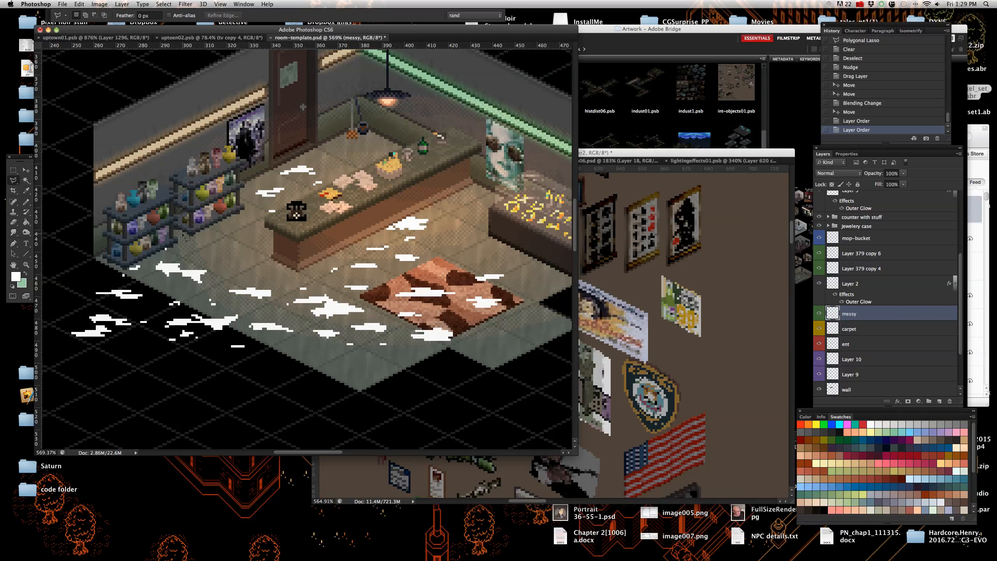
pyautogui.click(99, 208)
pyautogui.click(256, 267)
pyautogui.click(287, 292)
pyautogui.click(259, 309)
pyautogui.click(305, 325)
pyautogui.click(297, 371)
pyautogui.click(181, 392)
pyautogui.click(70, 371)
pyautogui.doubleClick(65, 311)
pyautogui.press('v')
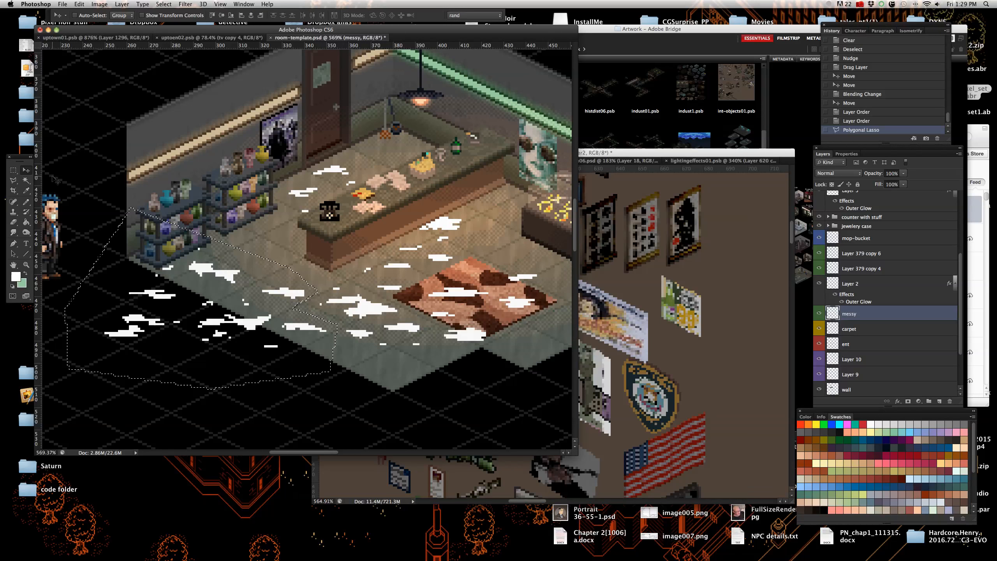
pyautogui.hotkey('shift', 'Up')
pyautogui.hotkey('shift', 'Up')
pyautogui.hotkey('shift', 'Right')
pyautogui.hotkey('shift', 'Right')
pyautogui.hotkey('shift', 'Right')
pyautogui.hotkey('shift', 'Right')
pyautogui.hotkey('shift', 'Right')
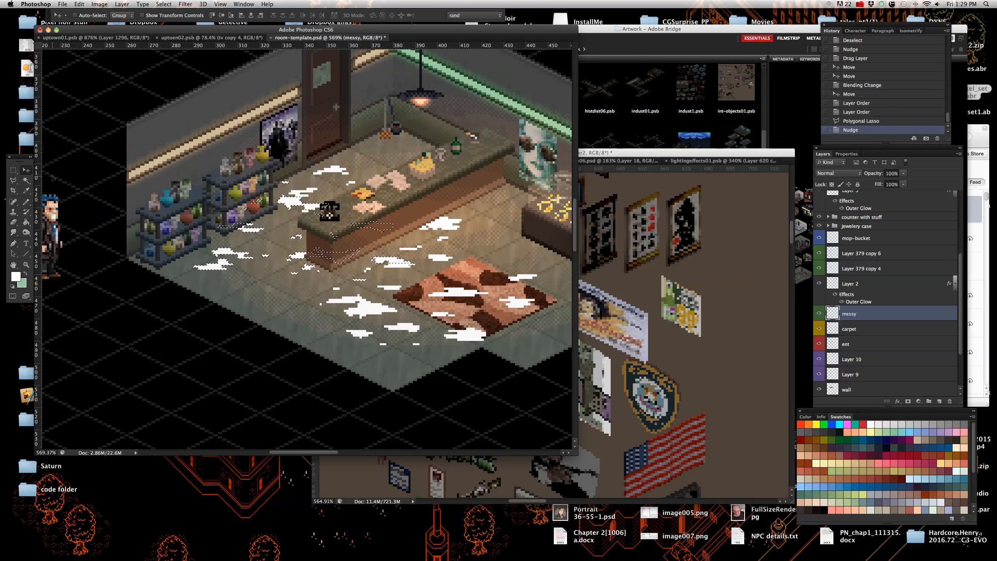
pyautogui.press('Left')
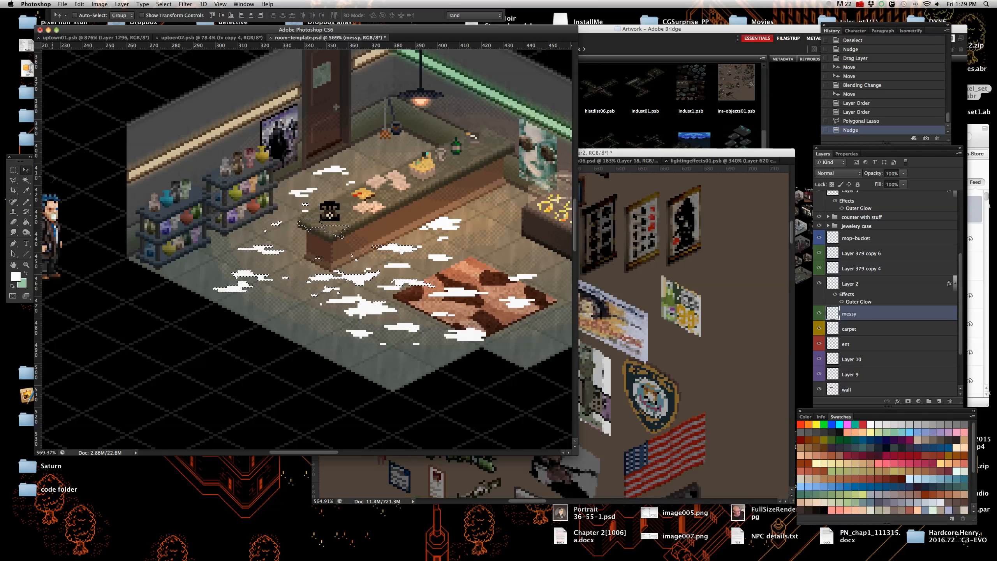
pyautogui.press('super+d')
# - Try Color Dodge blending on the messy layer and settle on Color Burn
pyautogui.scroll(-3, 135, 201)
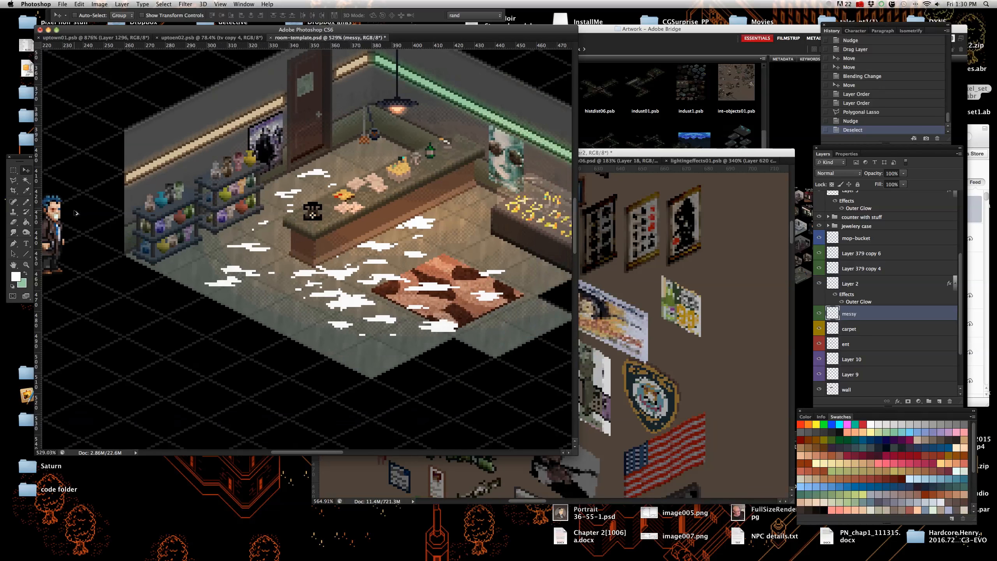
pyautogui.scroll(2, 136, 200)
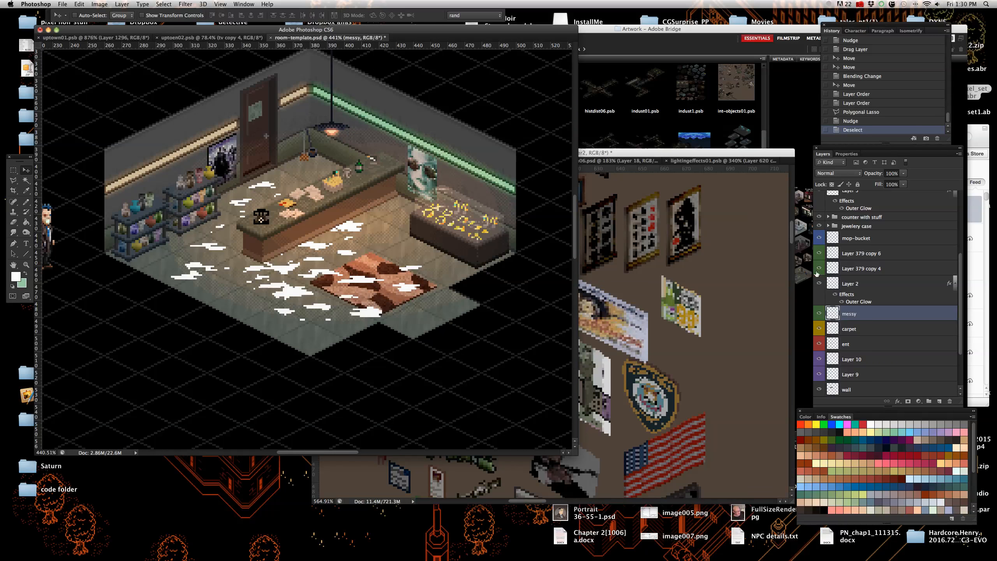
pyautogui.click(838, 173)
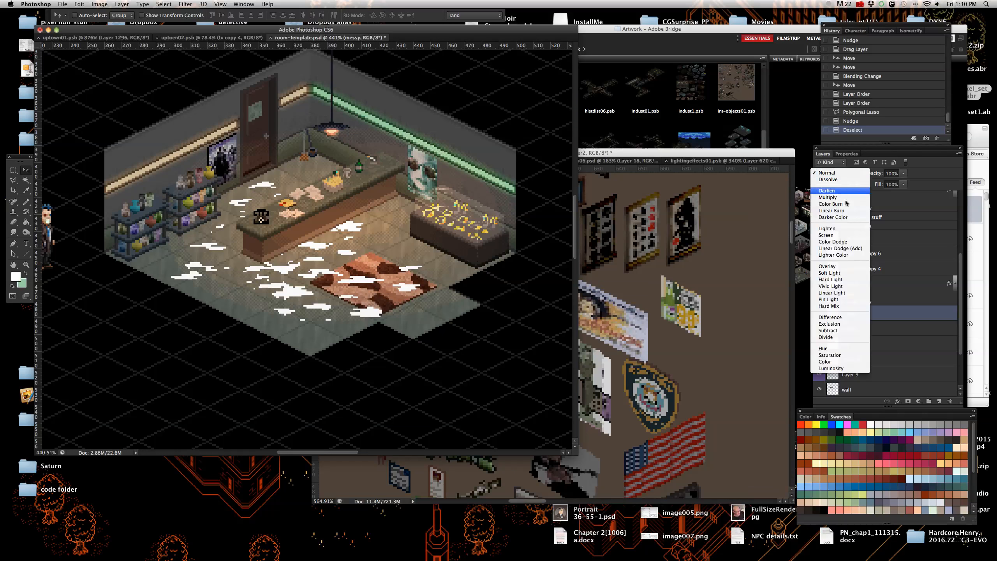
pyautogui.click(836, 241)
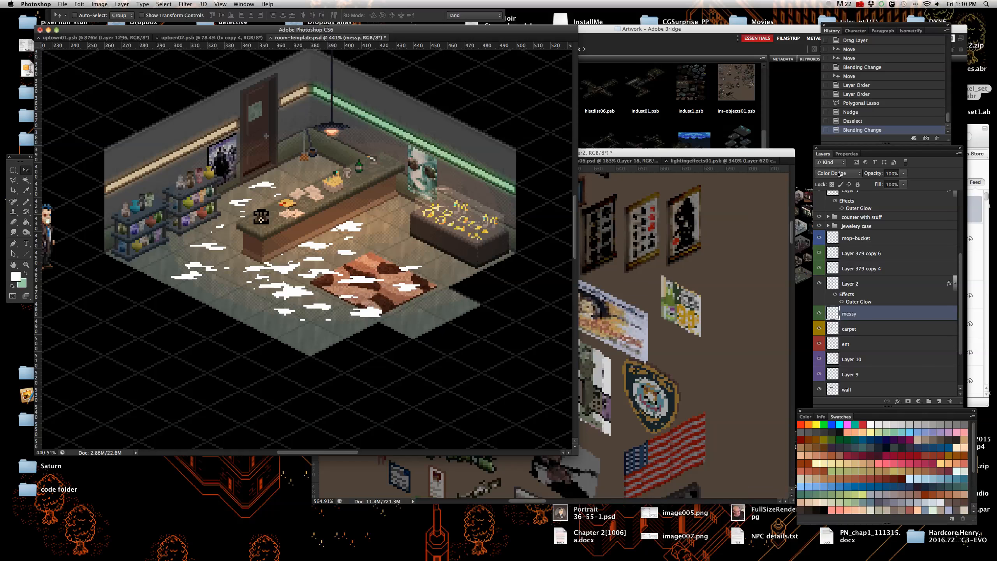
pyautogui.click(844, 172)
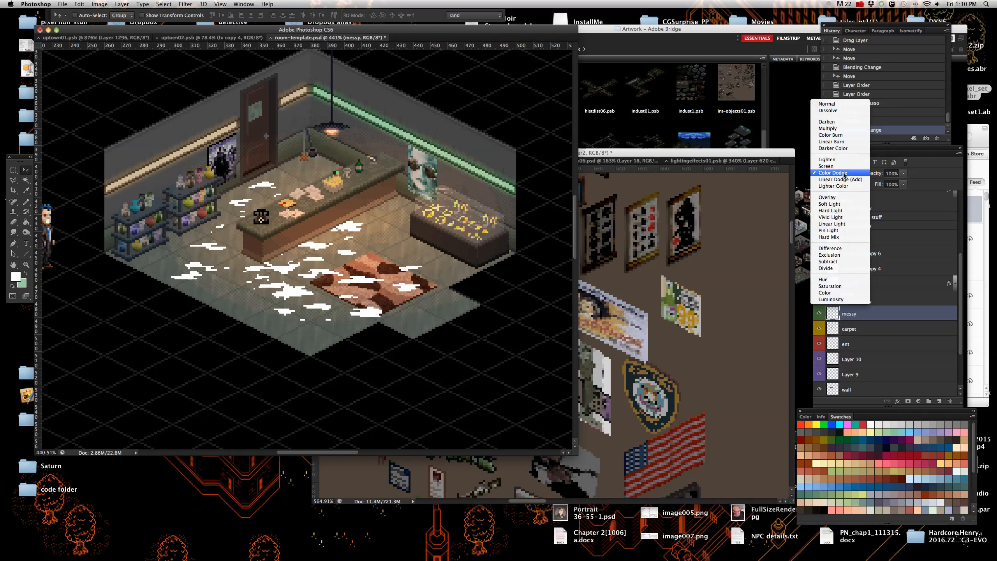
pyautogui.click(856, 136)
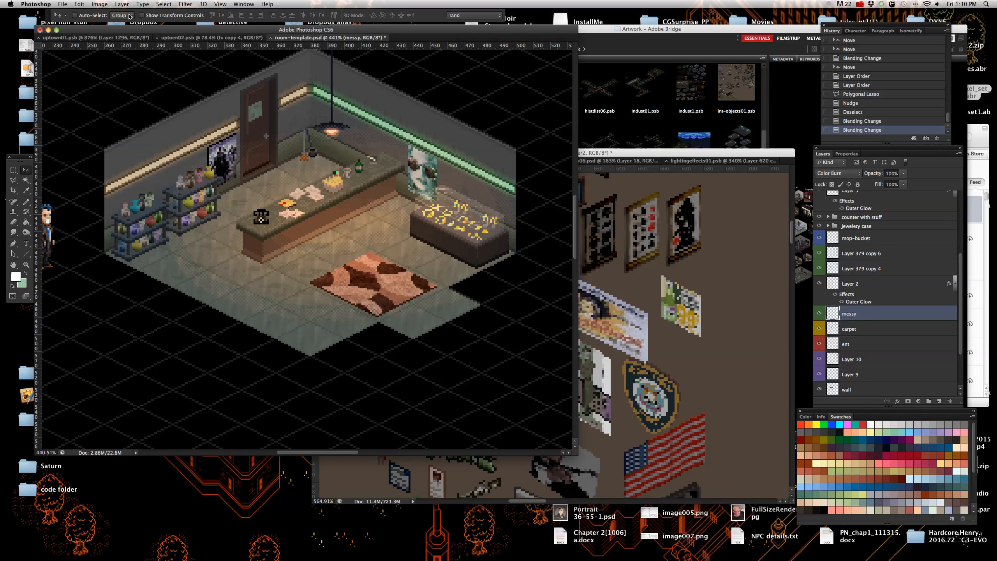
# - Apply a Hue/Saturation adjustment to the messy layer with Lightness set to -4
pyautogui.click(100, 3)
pyautogui.moveTo(117, 29)
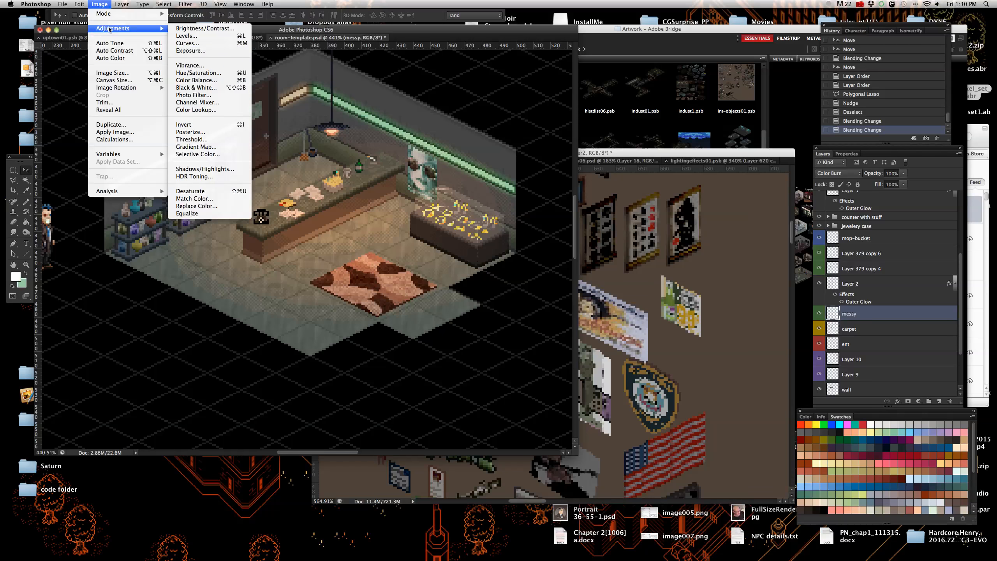
pyautogui.click(183, 74)
pyautogui.scroll(3, 176, 291)
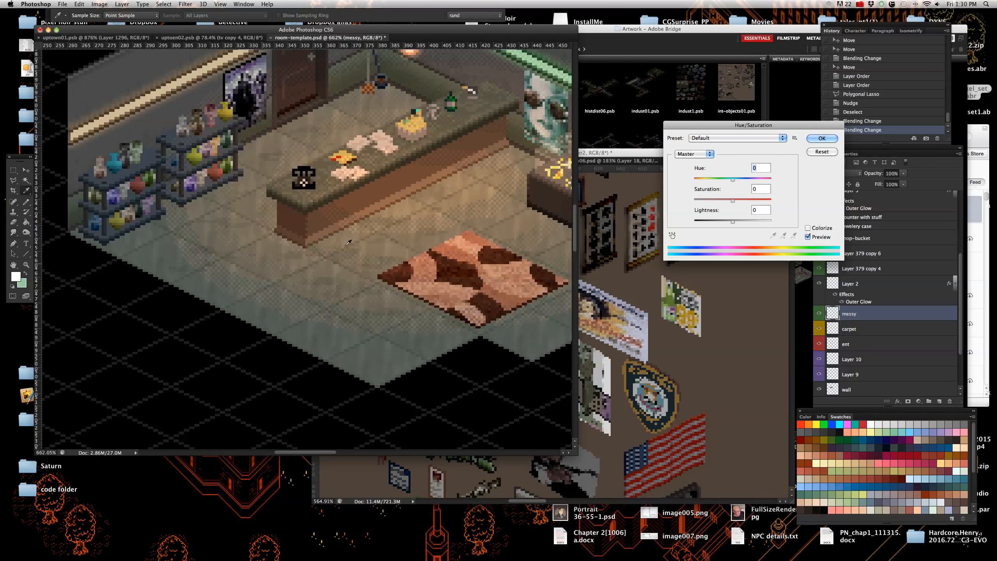
pyautogui.moveTo(732, 221); pyautogui.dragTo(730, 223)
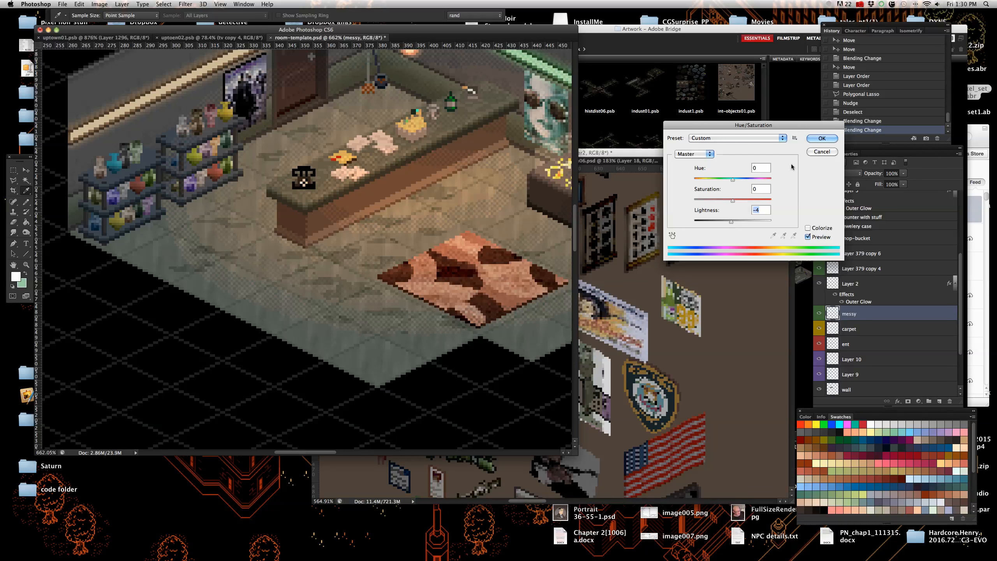
pyautogui.click(821, 139)
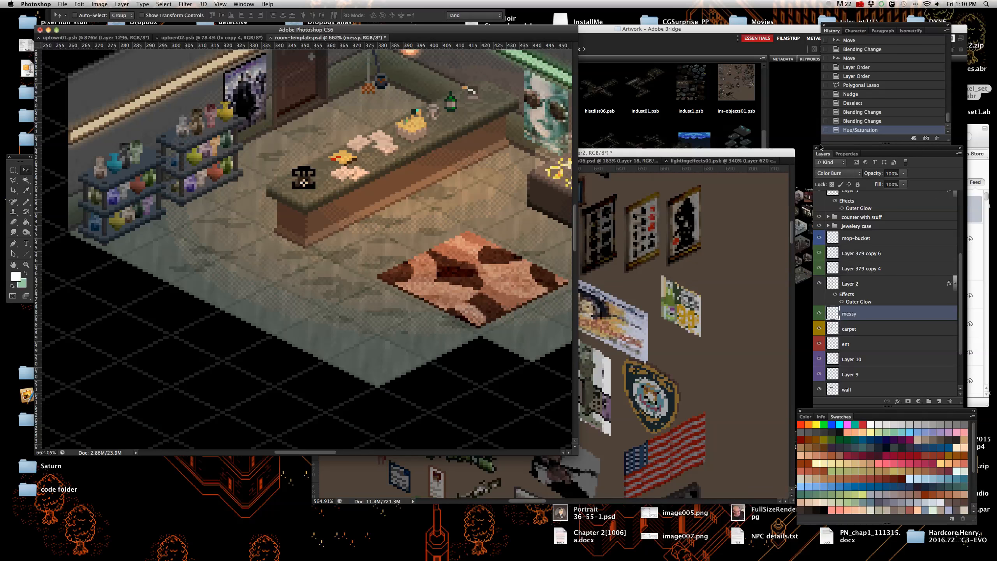
# - Find the small box of trash in int-objects01.psb and copy its layer, box and raw trash copy, into room-template.psd
pyautogui.click(699, 357)
pyautogui.scroll(-5, 698, 356)
pyautogui.scroll(4, 595, 294)
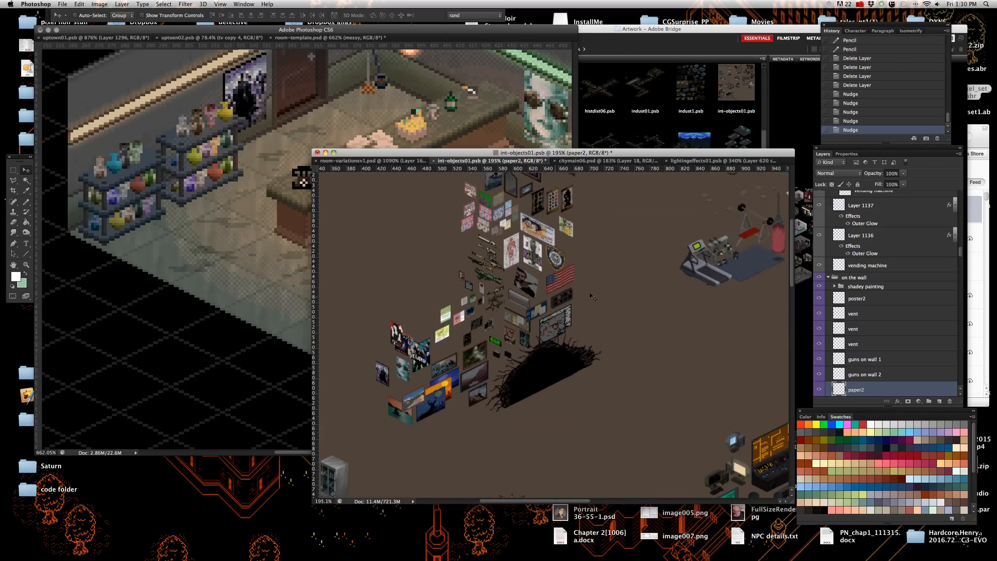
pyautogui.scroll(5, 595, 293)
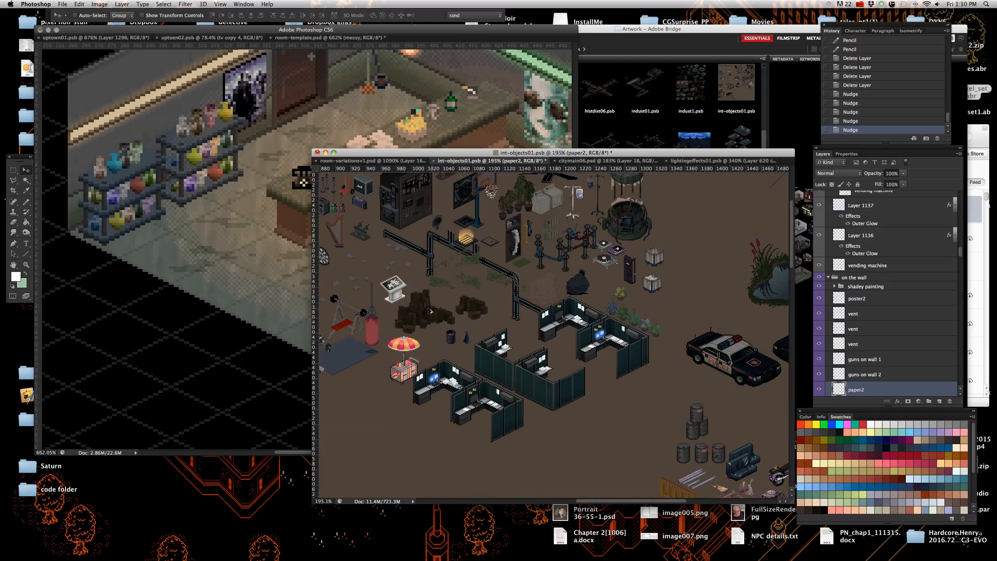
pyautogui.scroll(-3, 476, 305)
pyautogui.scroll(6, 486, 323)
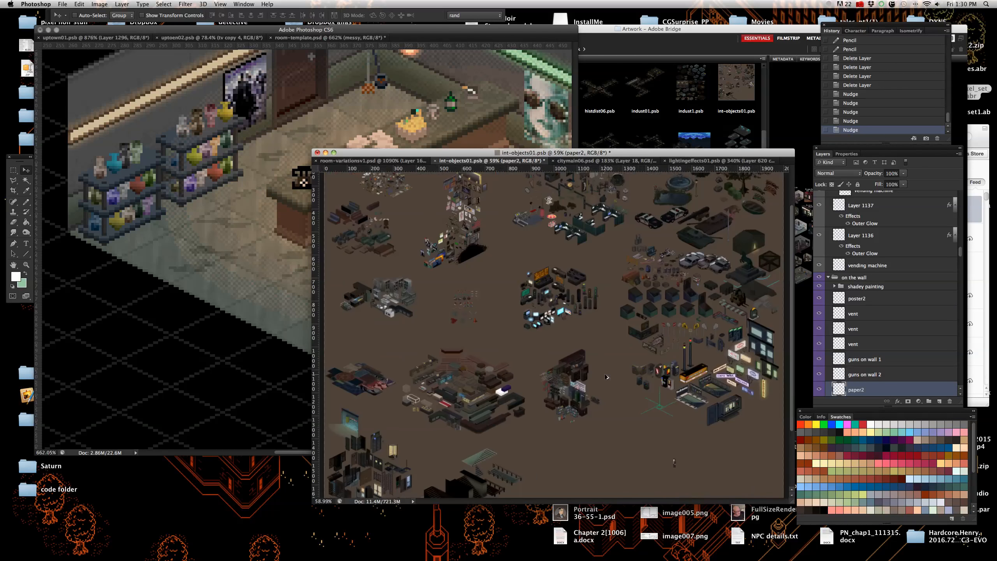
pyautogui.scroll(-3, 632, 267)
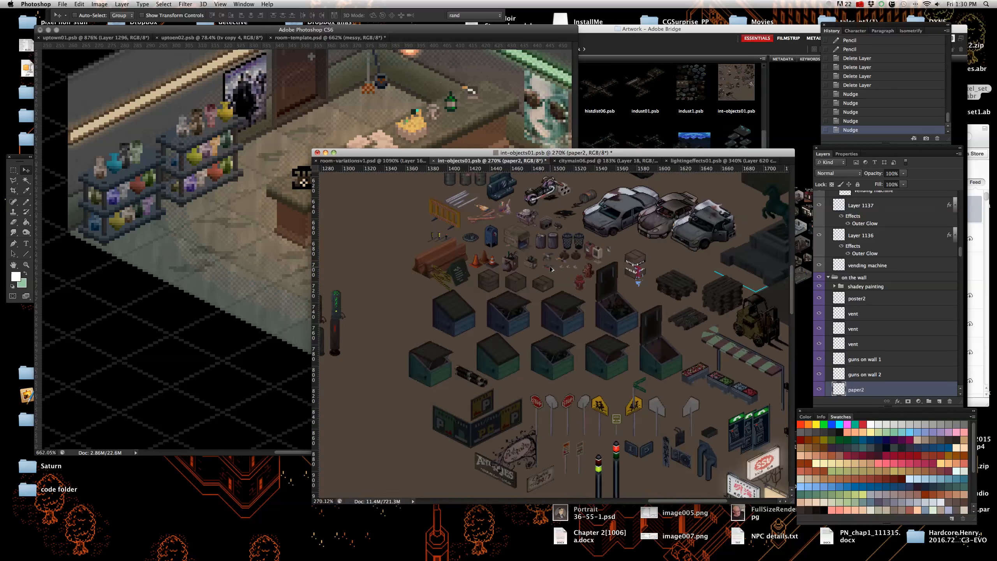
pyautogui.scroll(5, 506, 309)
pyautogui.rightClick(506, 308)
pyautogui.click(510, 317)
pyautogui.moveTo(901, 390); pyautogui.dragTo(271, 252)
# - Order the box and raw trash copy layer directly above paper2 and set the trash box against the counter's front end
pyautogui.scroll(3, 902, 354)
pyautogui.moveTo(914, 392); pyautogui.dragTo(901, 276)
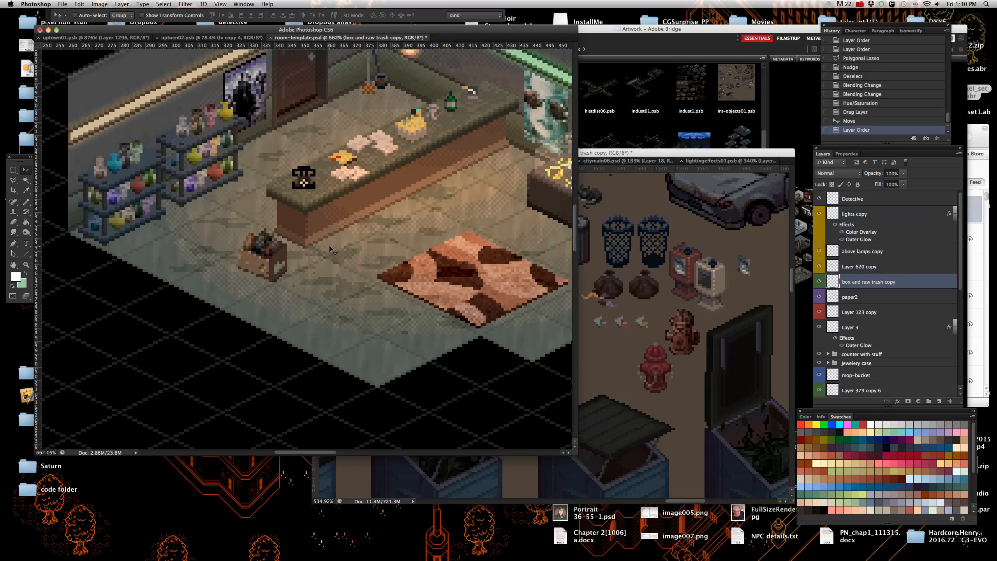
pyautogui.moveTo(278, 268); pyautogui.dragTo(245, 236)
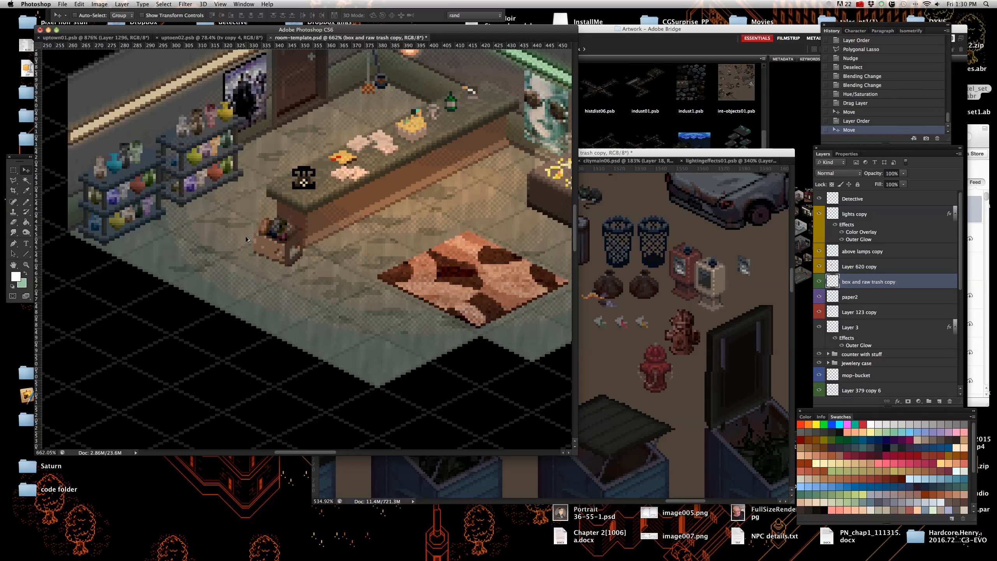
pyautogui.scroll(-3, 246, 236)
pyautogui.scroll(2, 254, 222)
pyautogui.scroll(-2, 298, 228)
pyautogui.scroll(2, 351, 233)
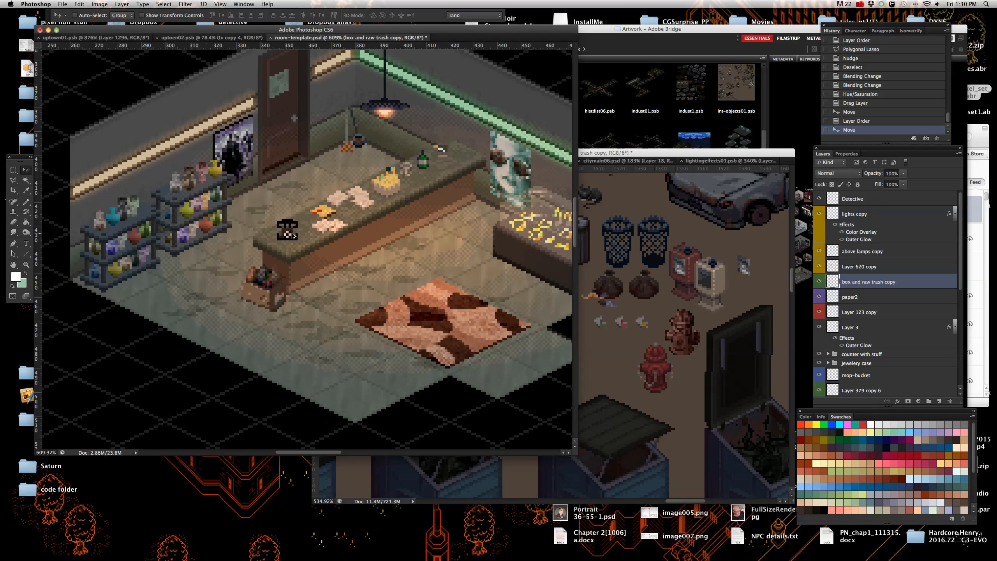
# - Try the trash on ground bag from int-objects01.psb at the room's front floor corner and delete its layer
pyautogui.click(735, 280)
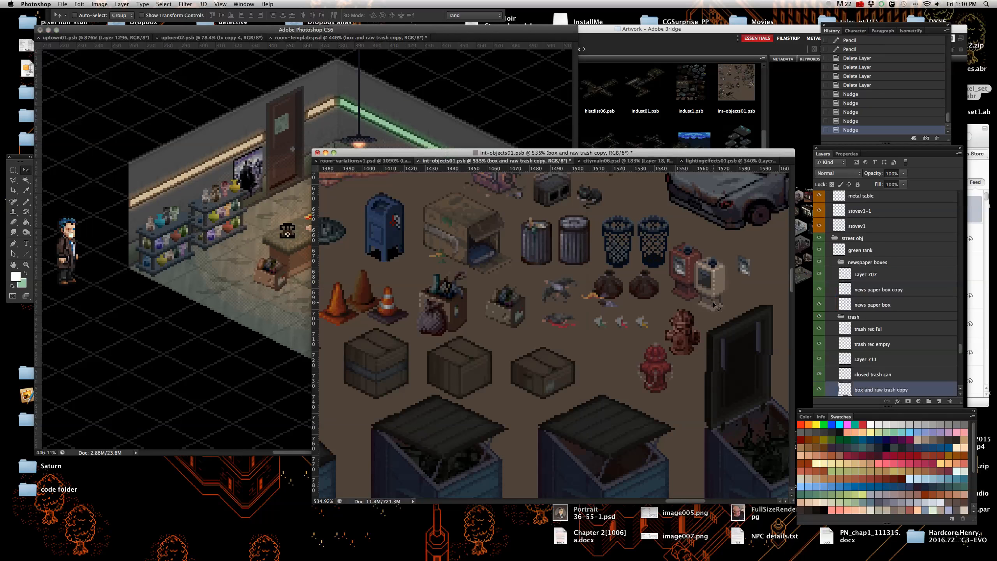
pyautogui.rightClick(612, 295)
pyautogui.moveTo(831, 322); pyautogui.dragTo(334, 356)
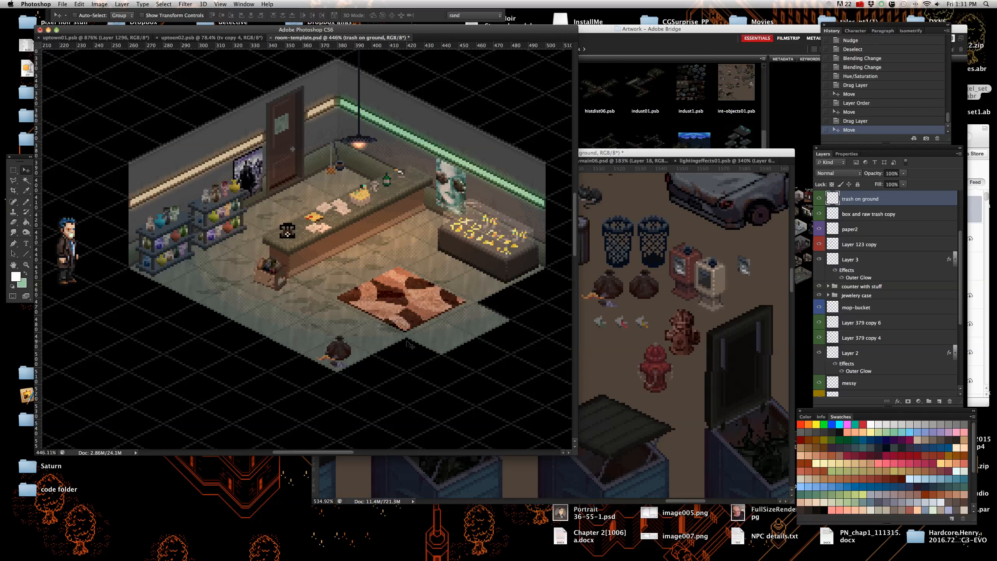
pyautogui.scroll(1, 332, 324)
pyautogui.scroll(3, 333, 324)
pyautogui.scroll(-1, 319, 256)
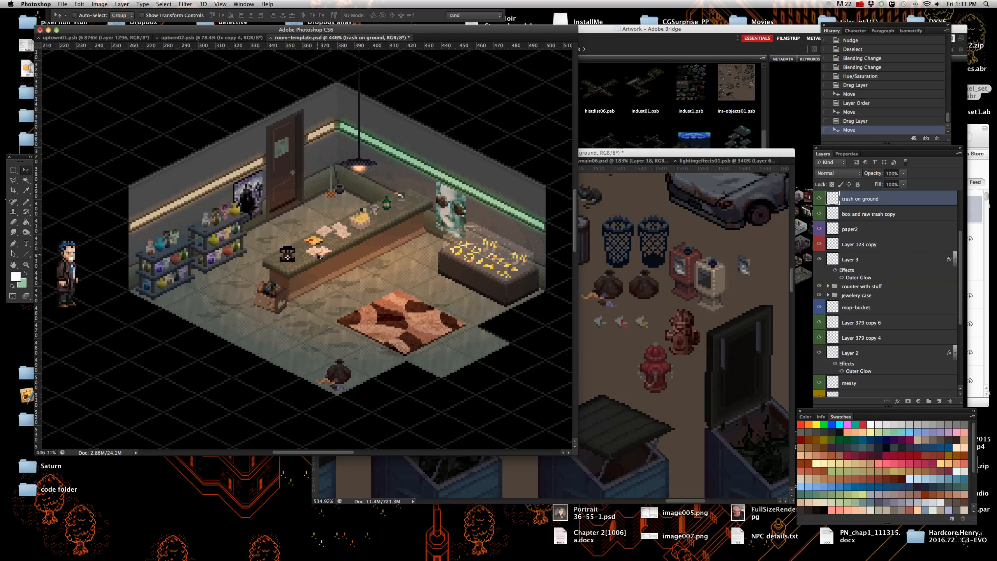
pyautogui.press('Delete')
# - Browse the object collection in int-objects01.psb for another prop that suits the shop room
pyautogui.click(622, 227)
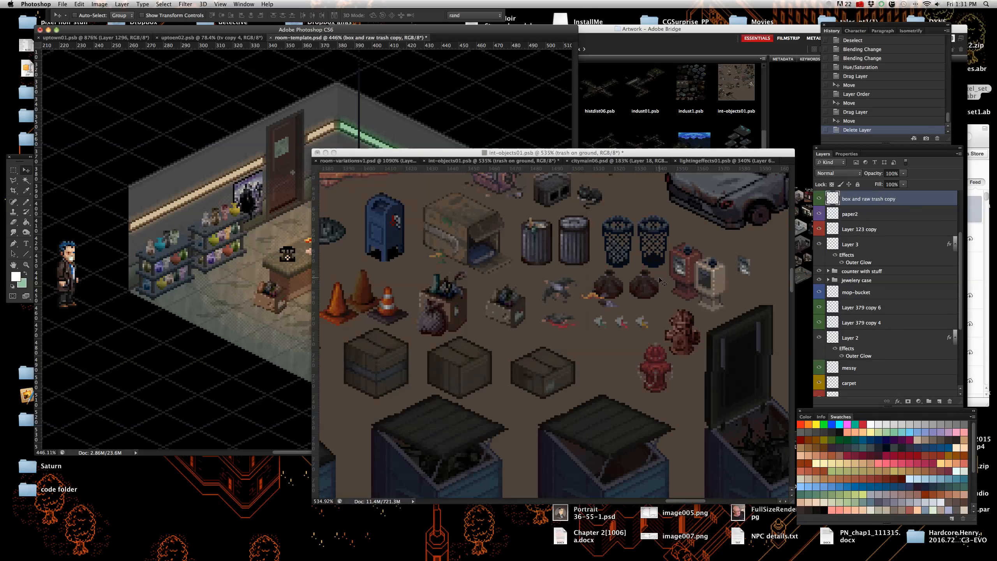
pyautogui.scroll(-3, 600, 326)
pyautogui.scroll(5, 549, 314)
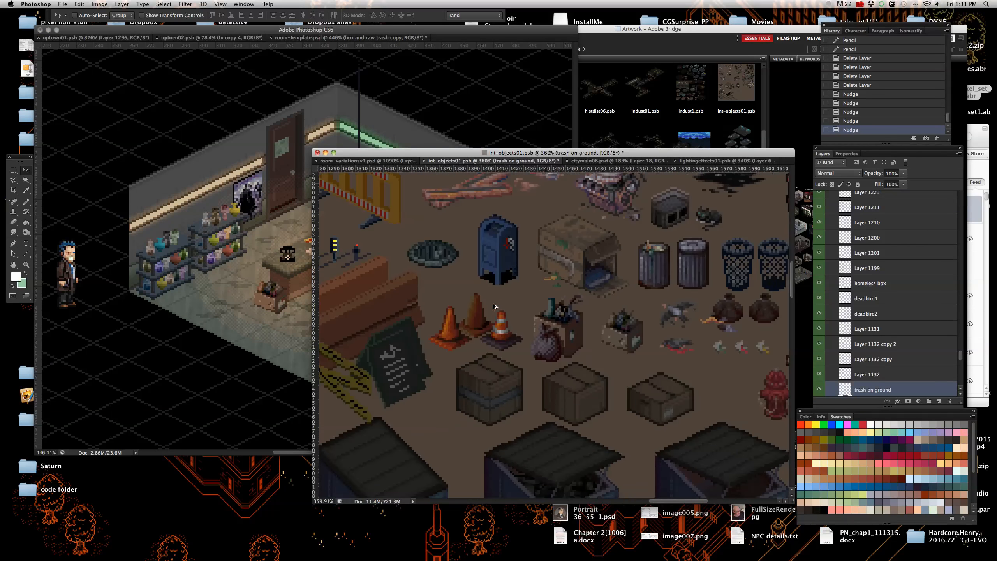
pyautogui.scroll(-2, 469, 300)
pyautogui.scroll(-5, 468, 300)
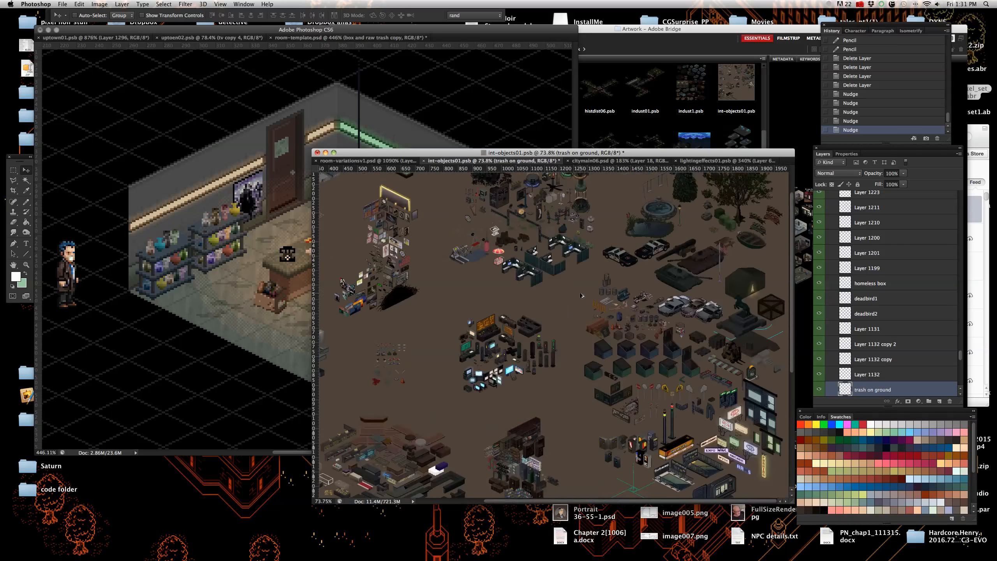
pyautogui.scroll(3, 454, 300)
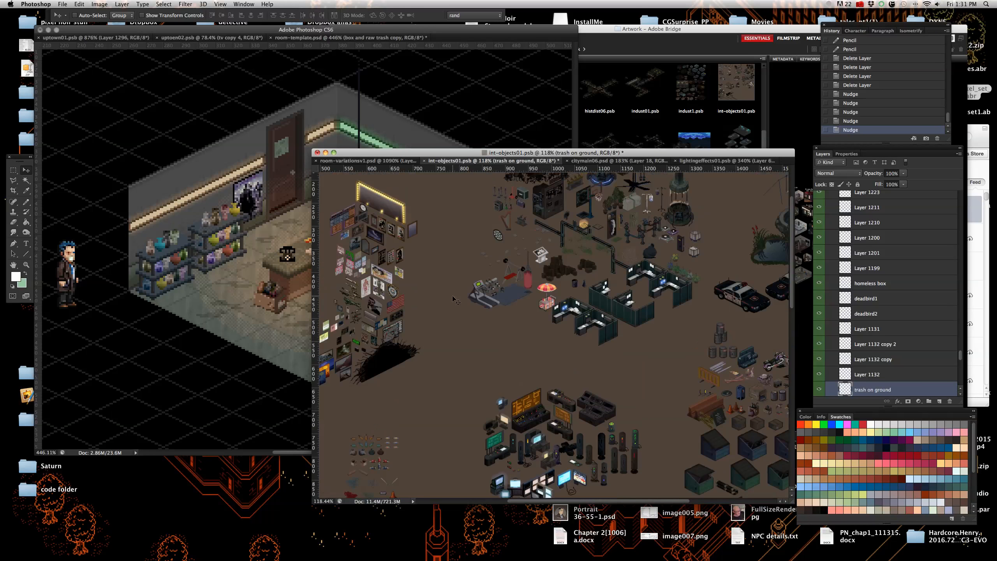
pyautogui.scroll(5, 551, 285)
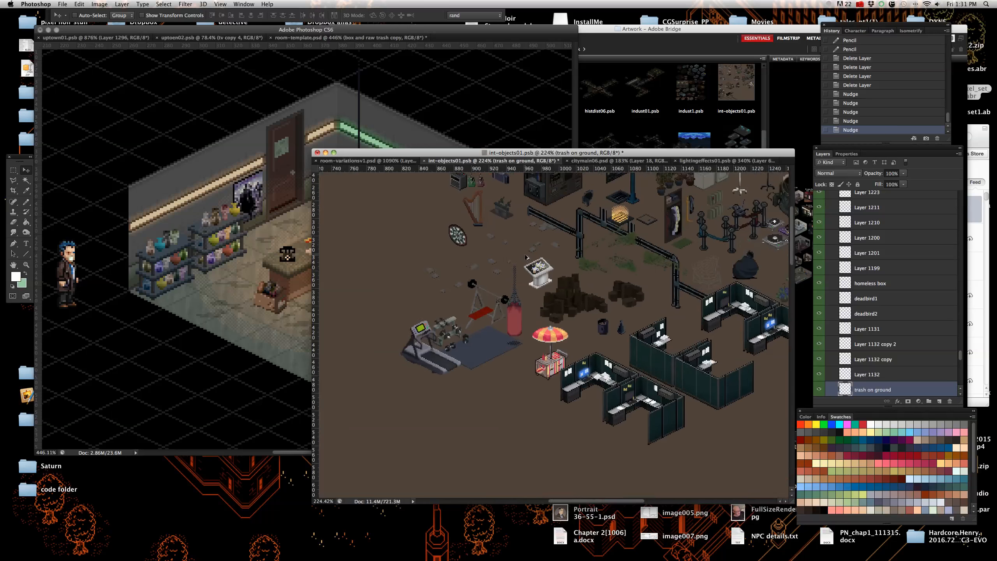
pyautogui.scroll(3, 526, 257)
pyautogui.scroll(-5, 549, 271)
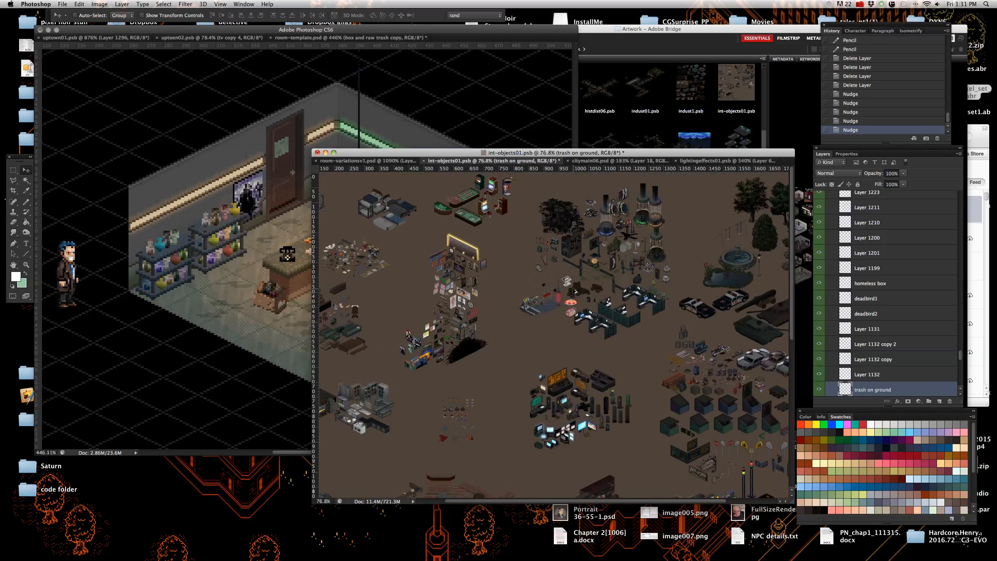
pyautogui.scroll(5, 565, 280)
pyautogui.scroll(-5, 565, 280)
pyautogui.scroll(2, 549, 271)
pyautogui.scroll(6, 527, 262)
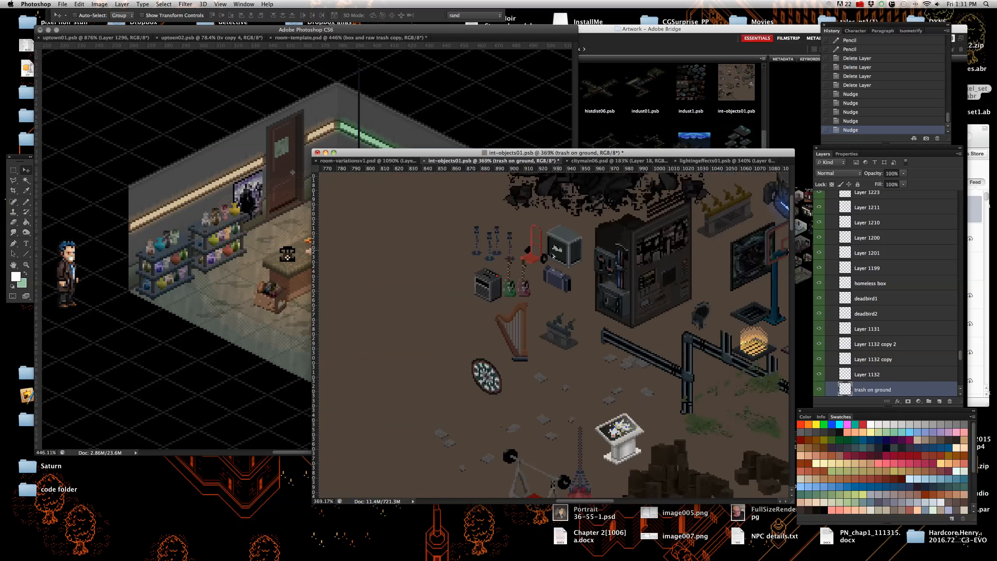
# - Copy the red hand truck's layer into room-template.psd beside the counter's far end and order it directly below the ent layer
pyautogui.rightClick(528, 263)
pyautogui.click(550, 252)
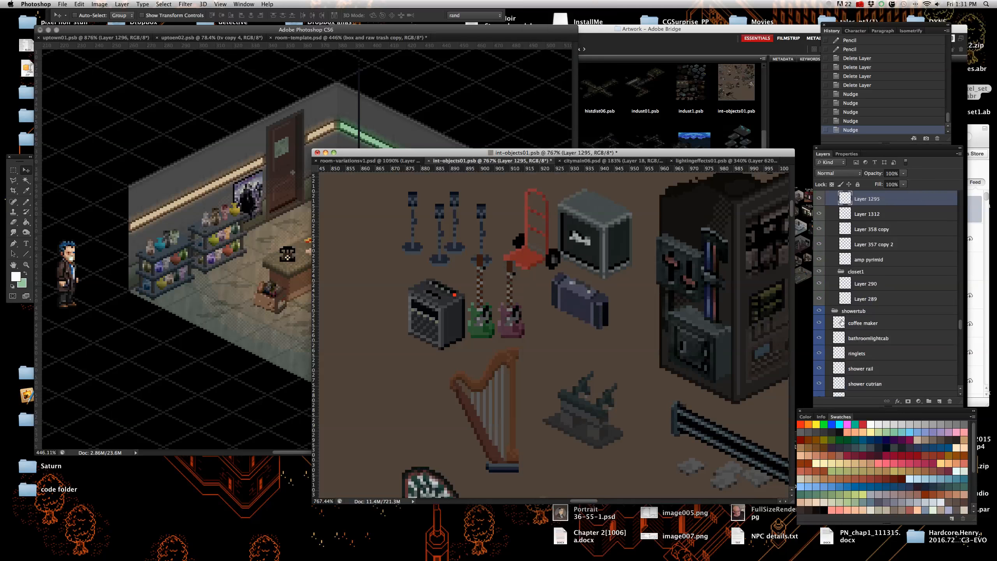
pyautogui.moveTo(906, 203); pyautogui.dragTo(435, 231)
pyautogui.moveTo(933, 193); pyautogui.dragTo(883, 405)
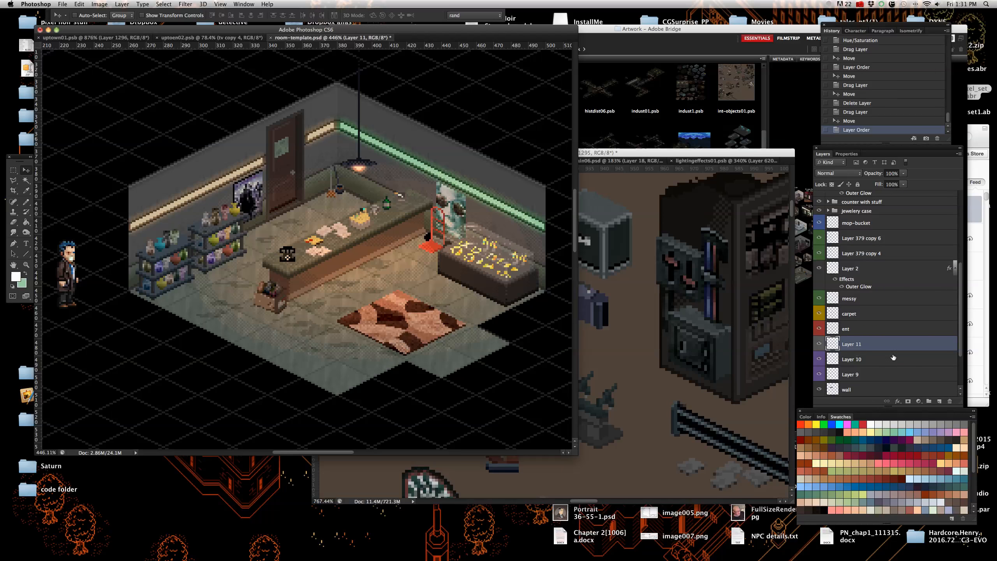
pyautogui.scroll(-1, 451, 181)
pyautogui.scroll(4, 451, 181)
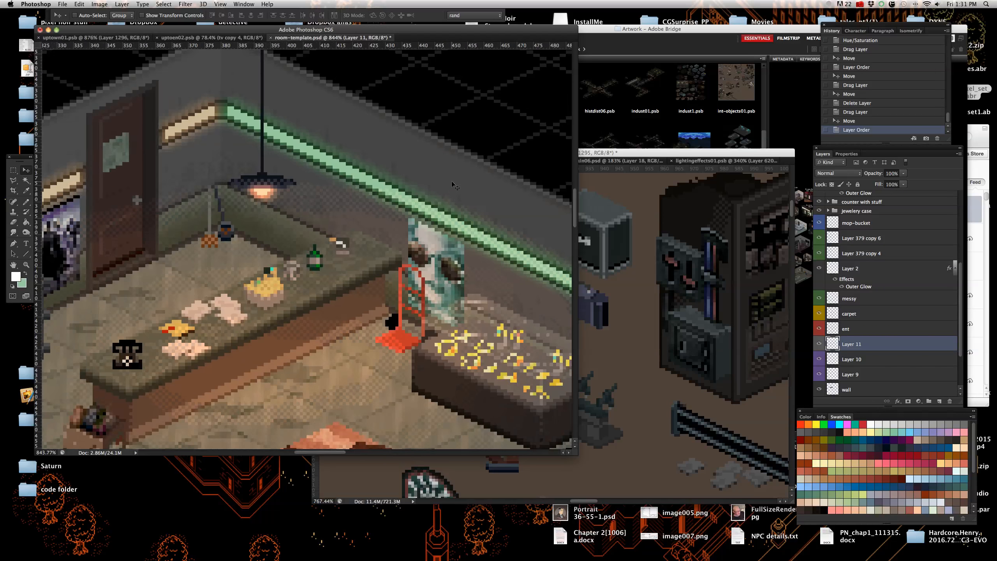
pyautogui.scroll(-2, 451, 180)
pyautogui.scroll(-1, 353, 236)
pyautogui.scroll(1, 320, 256)
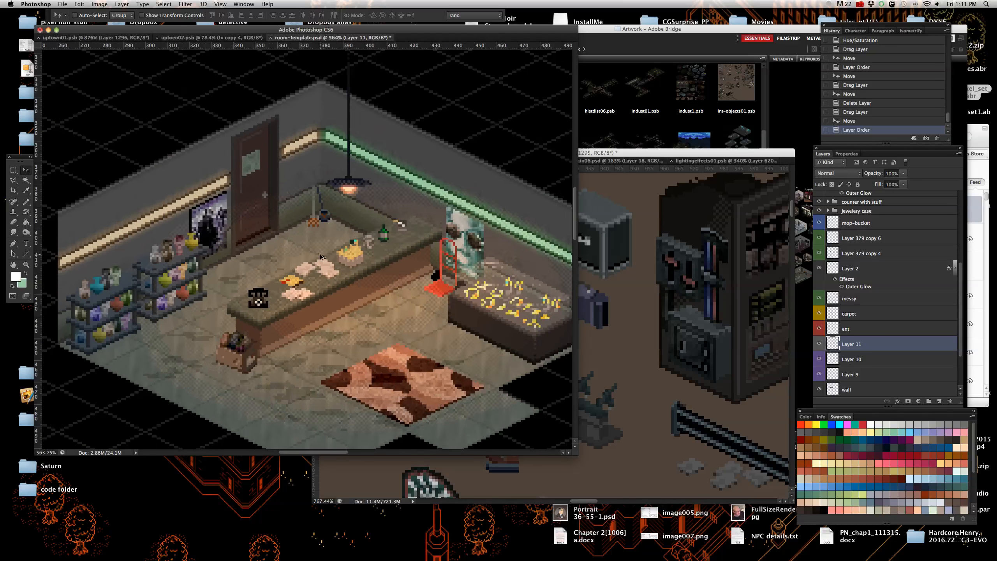
pyautogui.scroll(-2, 320, 255)
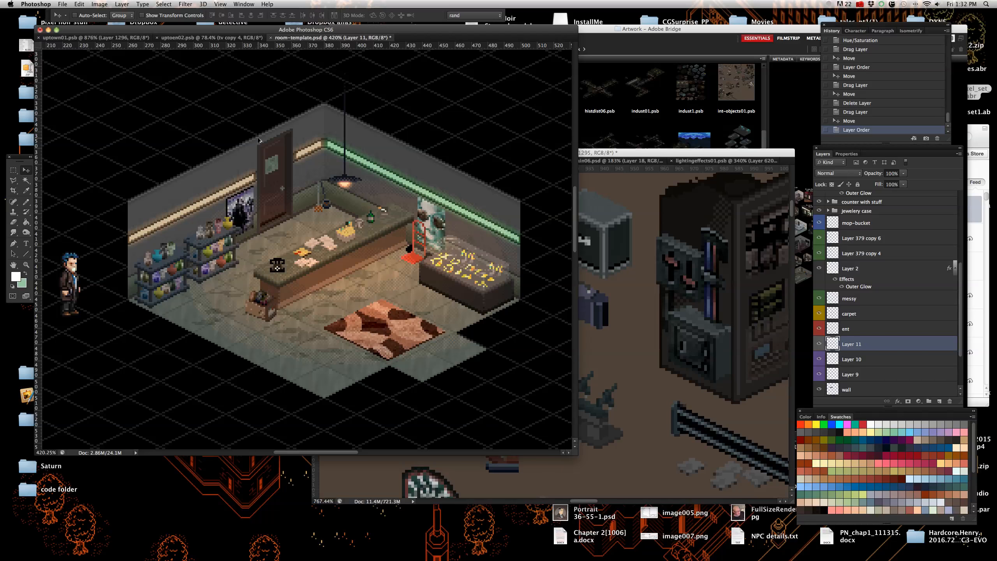
pyautogui.scroll(2, 349, 285)
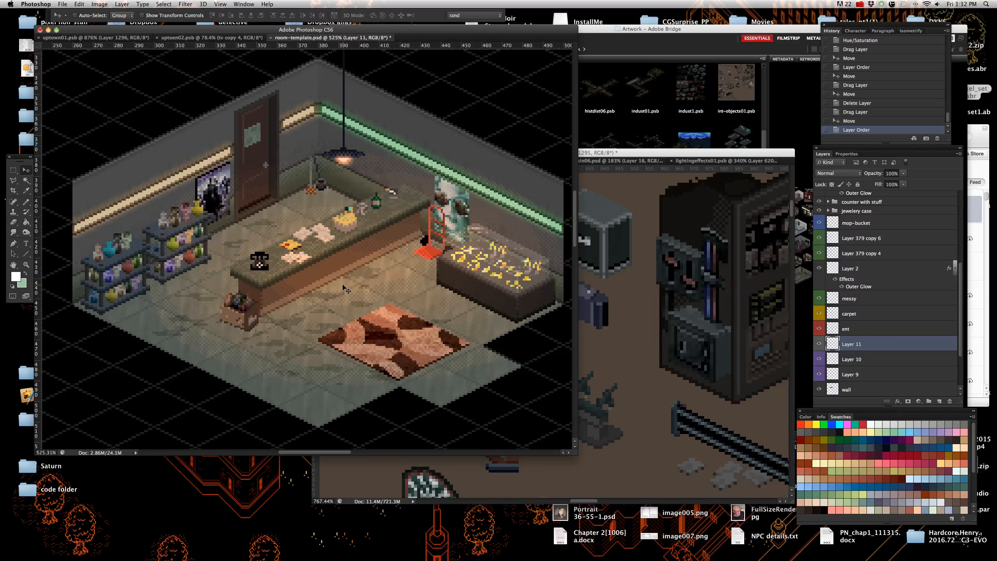
pyautogui.scroll(-1, 343, 285)
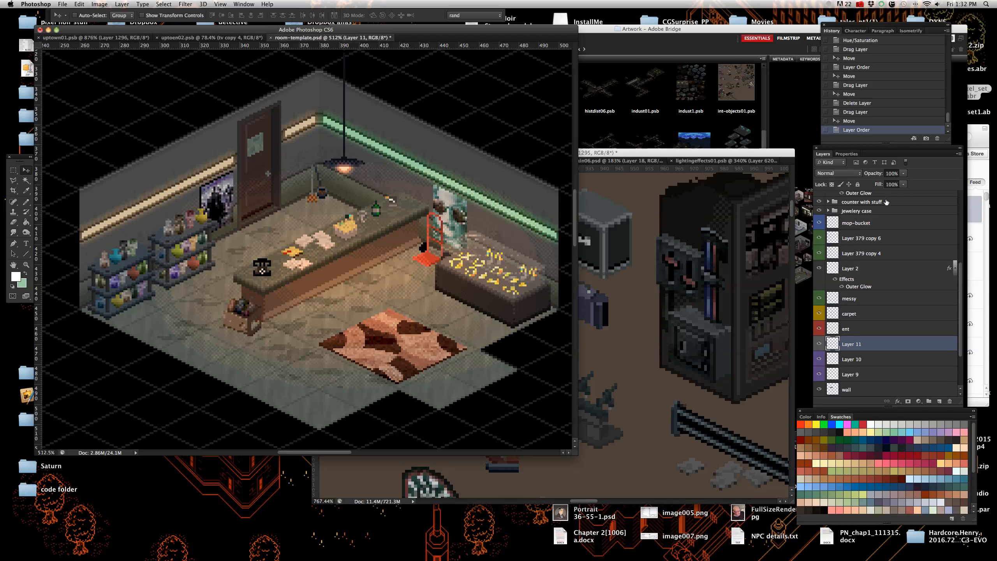
pyautogui.click(860, 5)
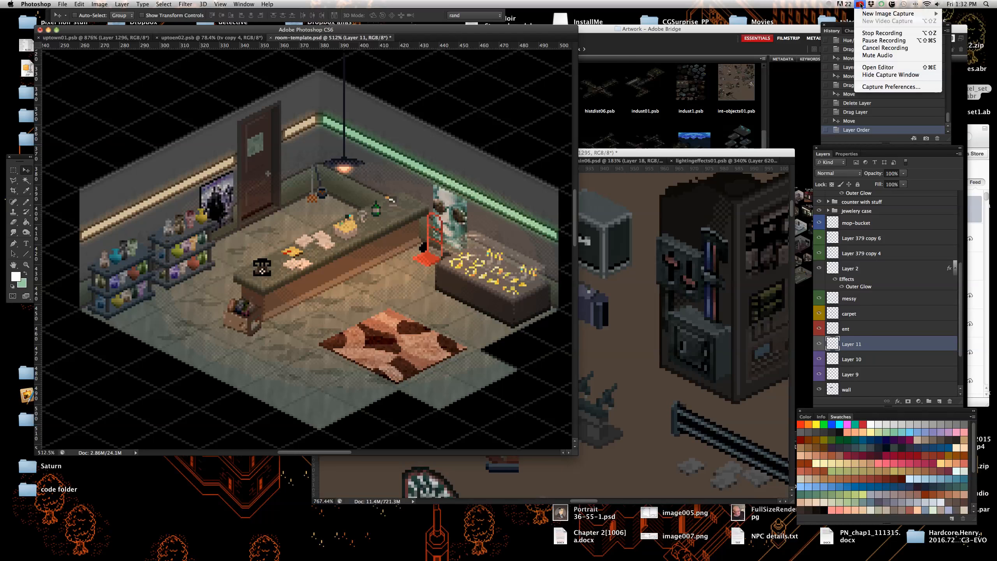